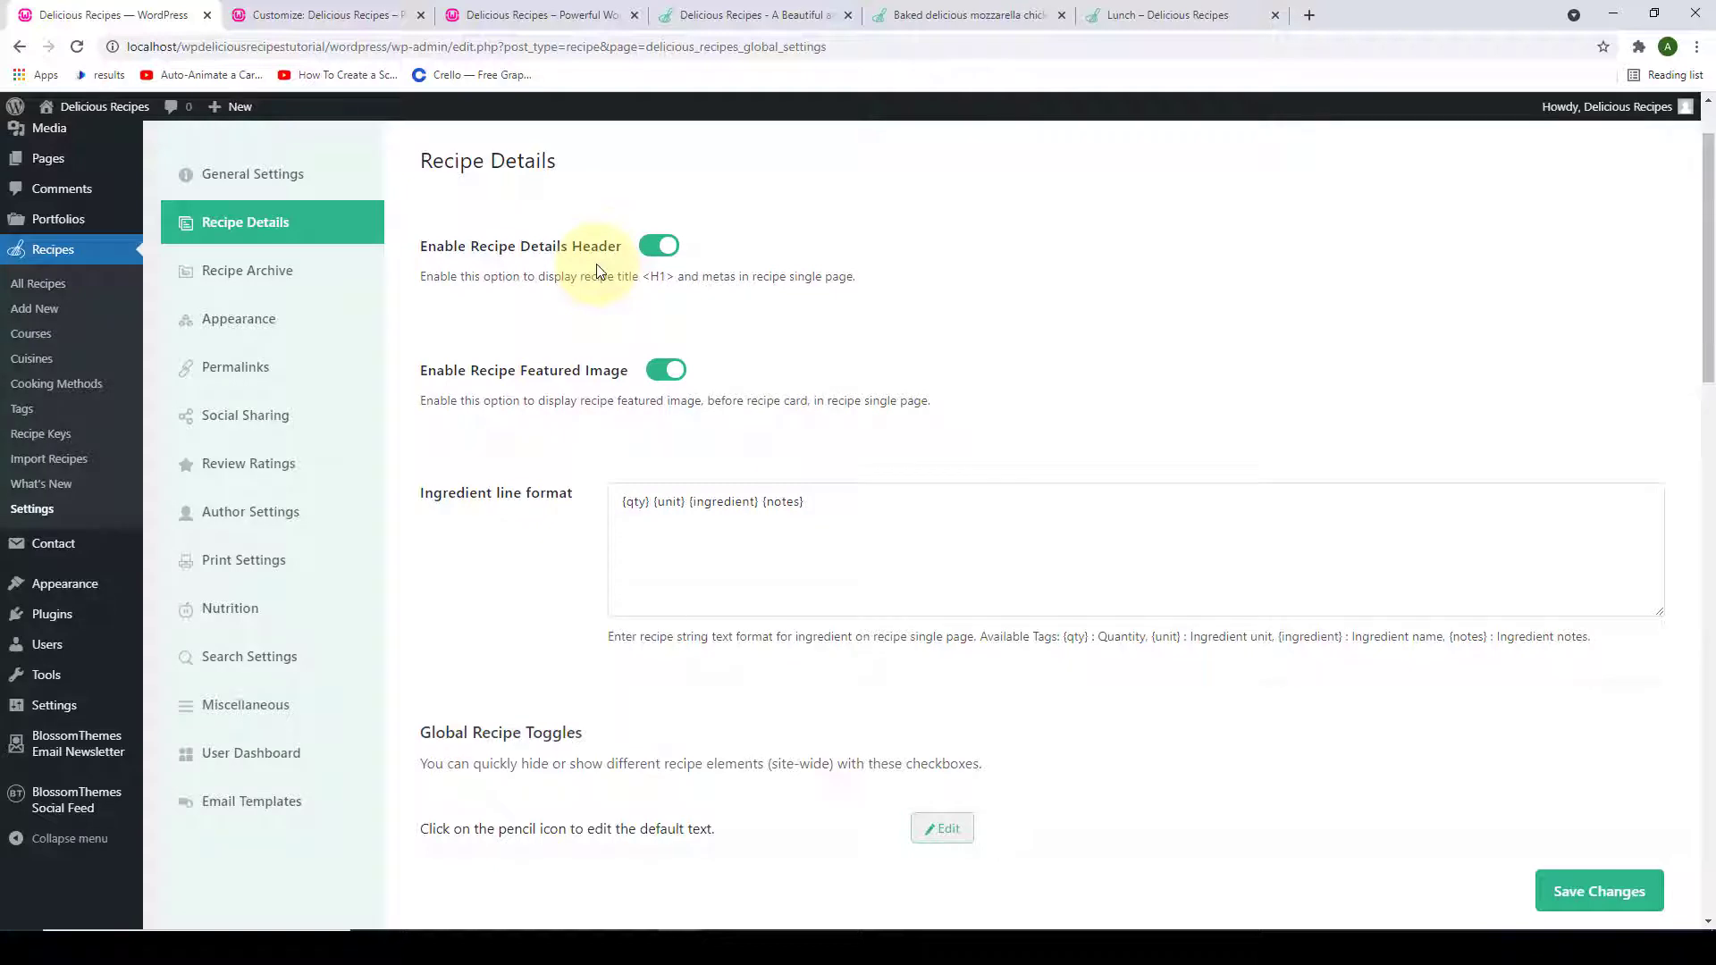
- Place the site's tab beside the settings tab and open the Baked delicious mozzarella chicken Burger recipe page
{"action": "left_click", "coordinate": [515, 18]}
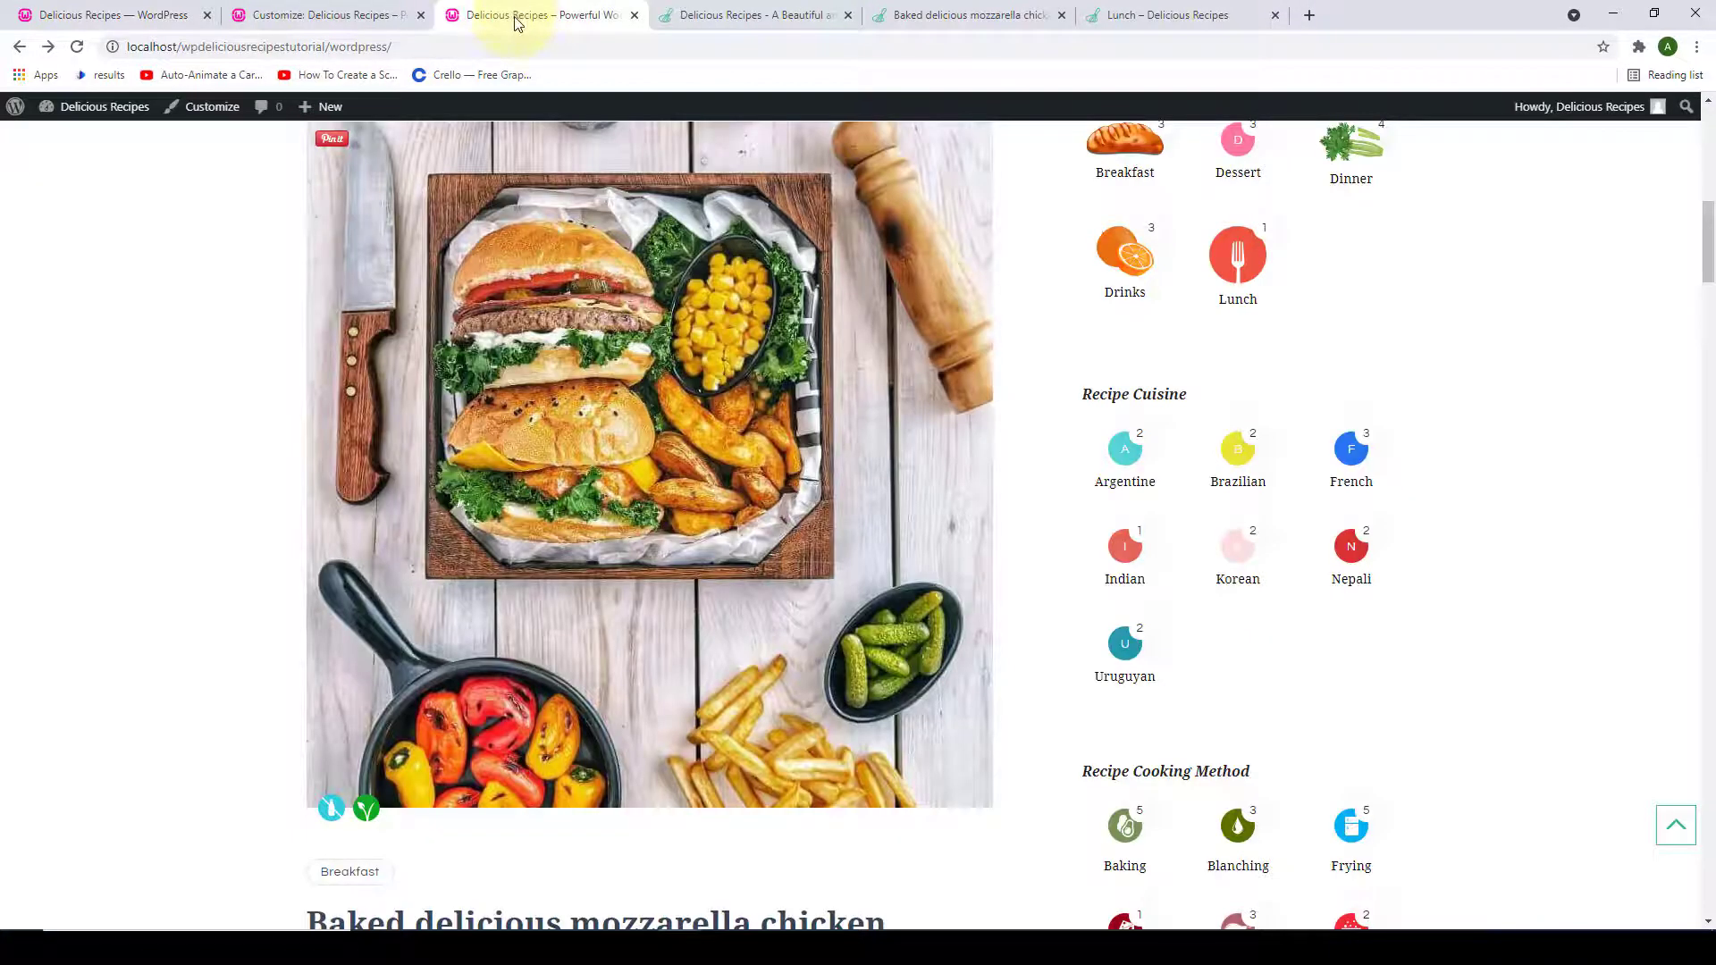
{"action": "left_click_drag", "start_coordinate": [516, 18], "coordinate": [304, 16]}
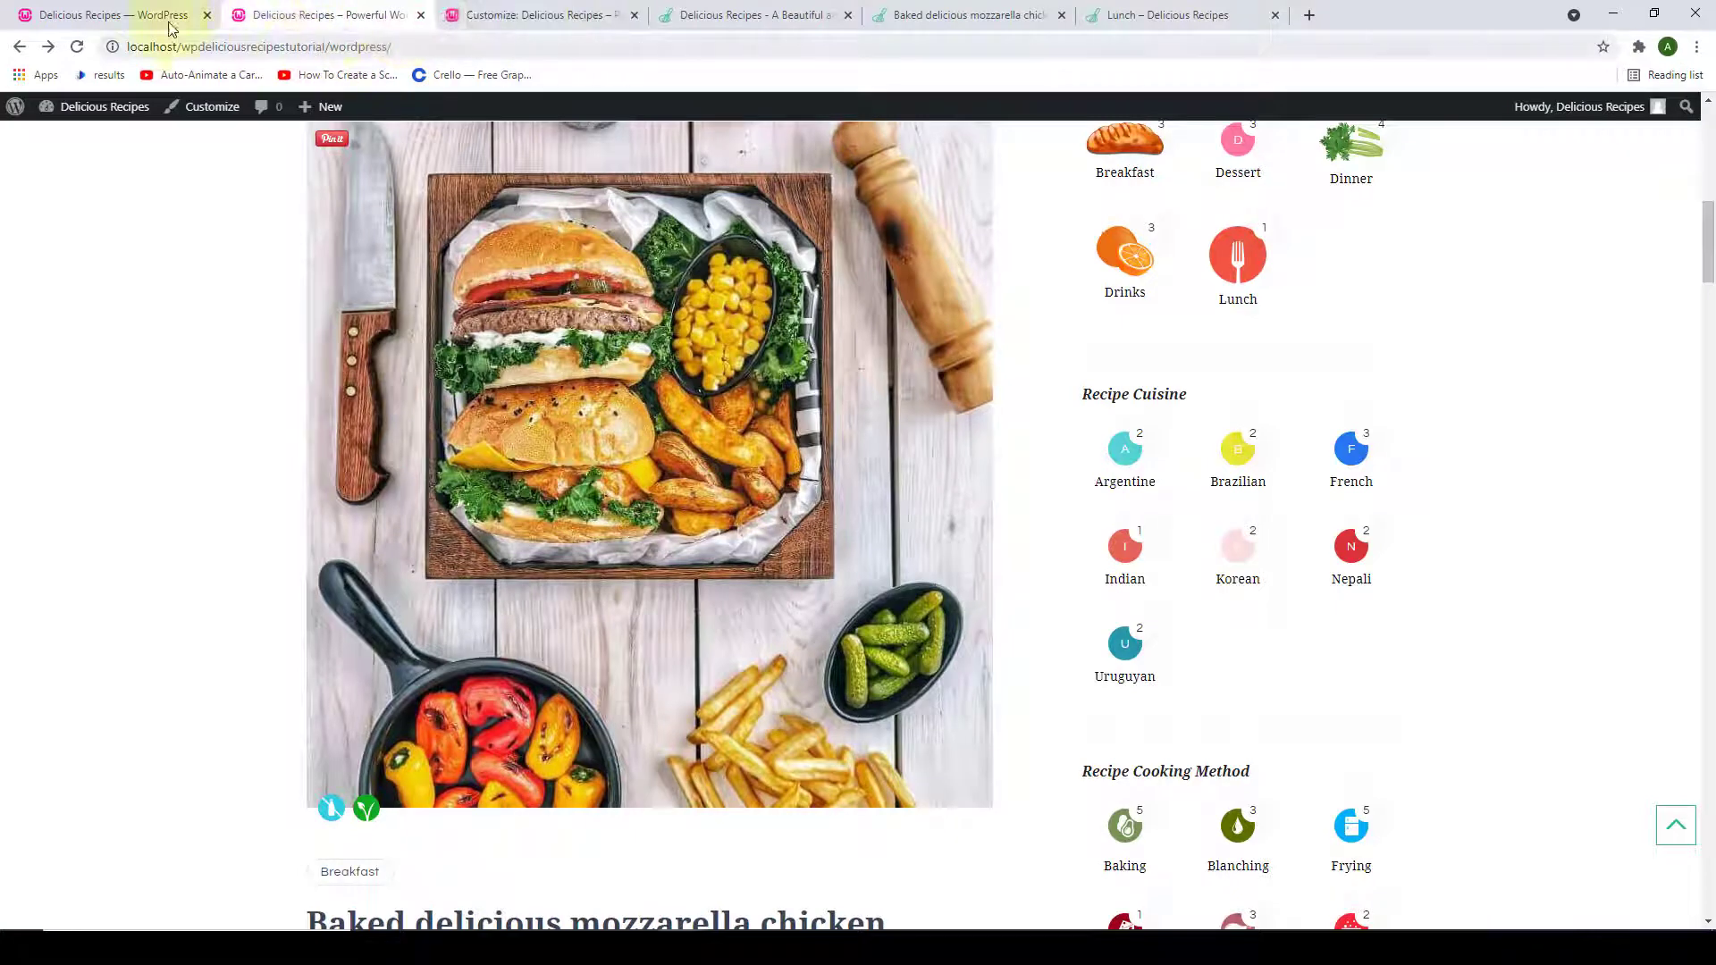
{"action": "left_click", "coordinate": [181, 12]}
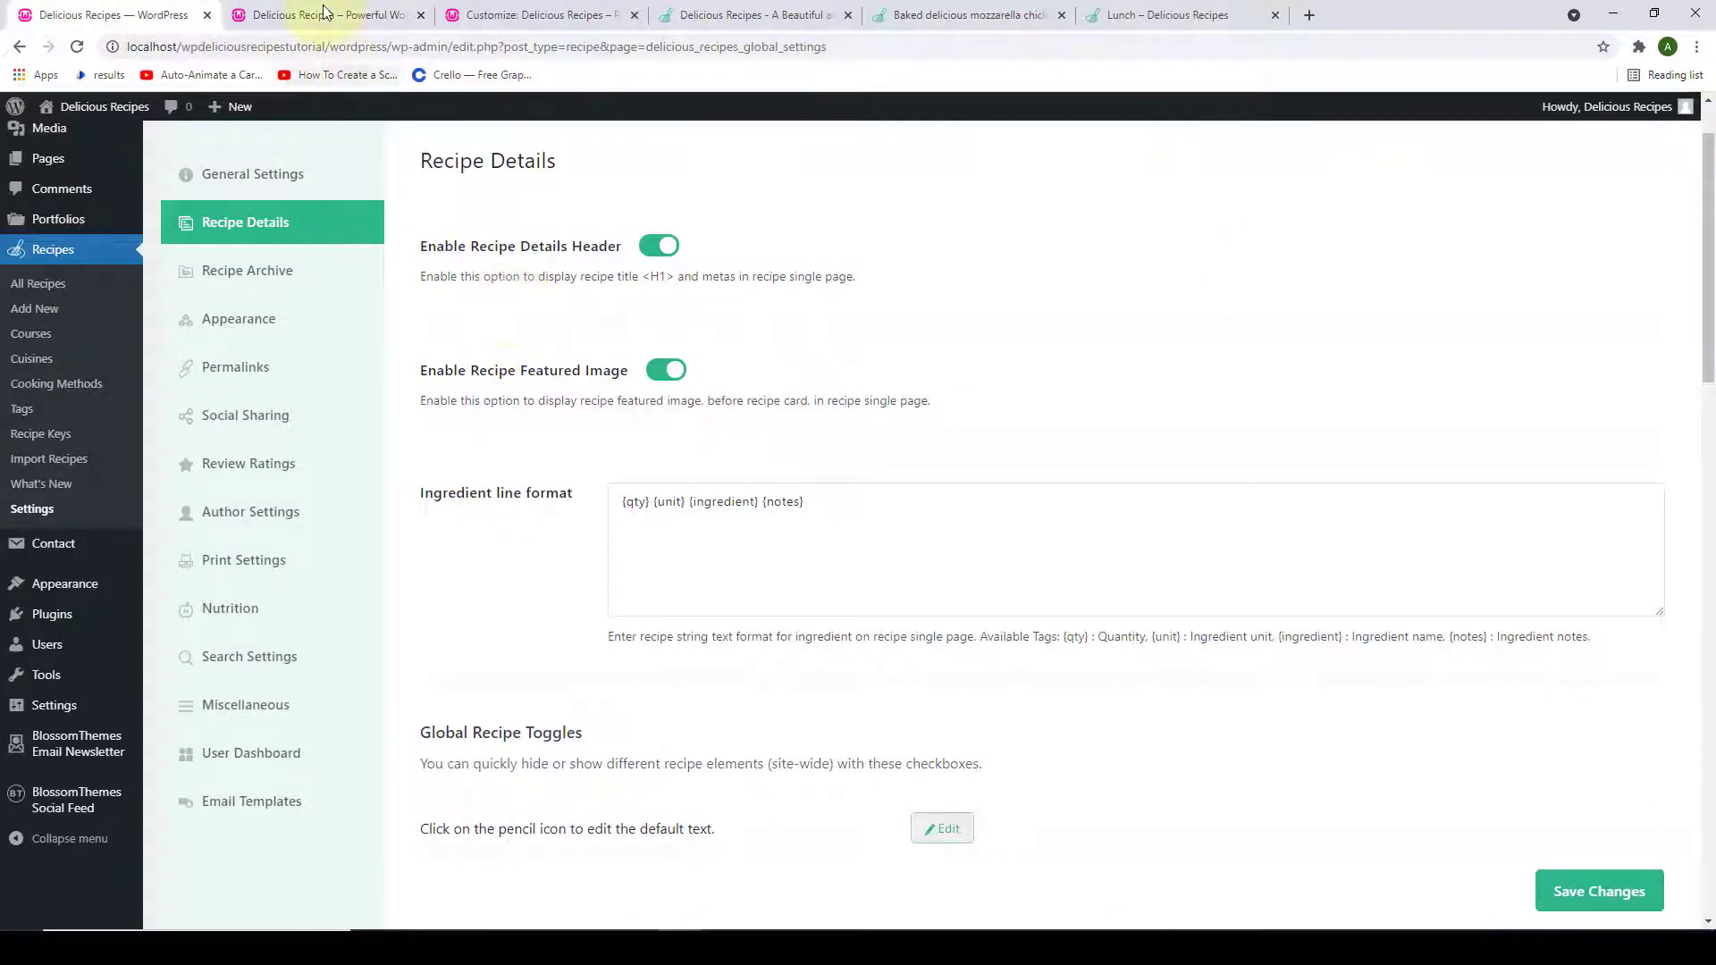
{"action": "left_click", "coordinate": [324, 12]}
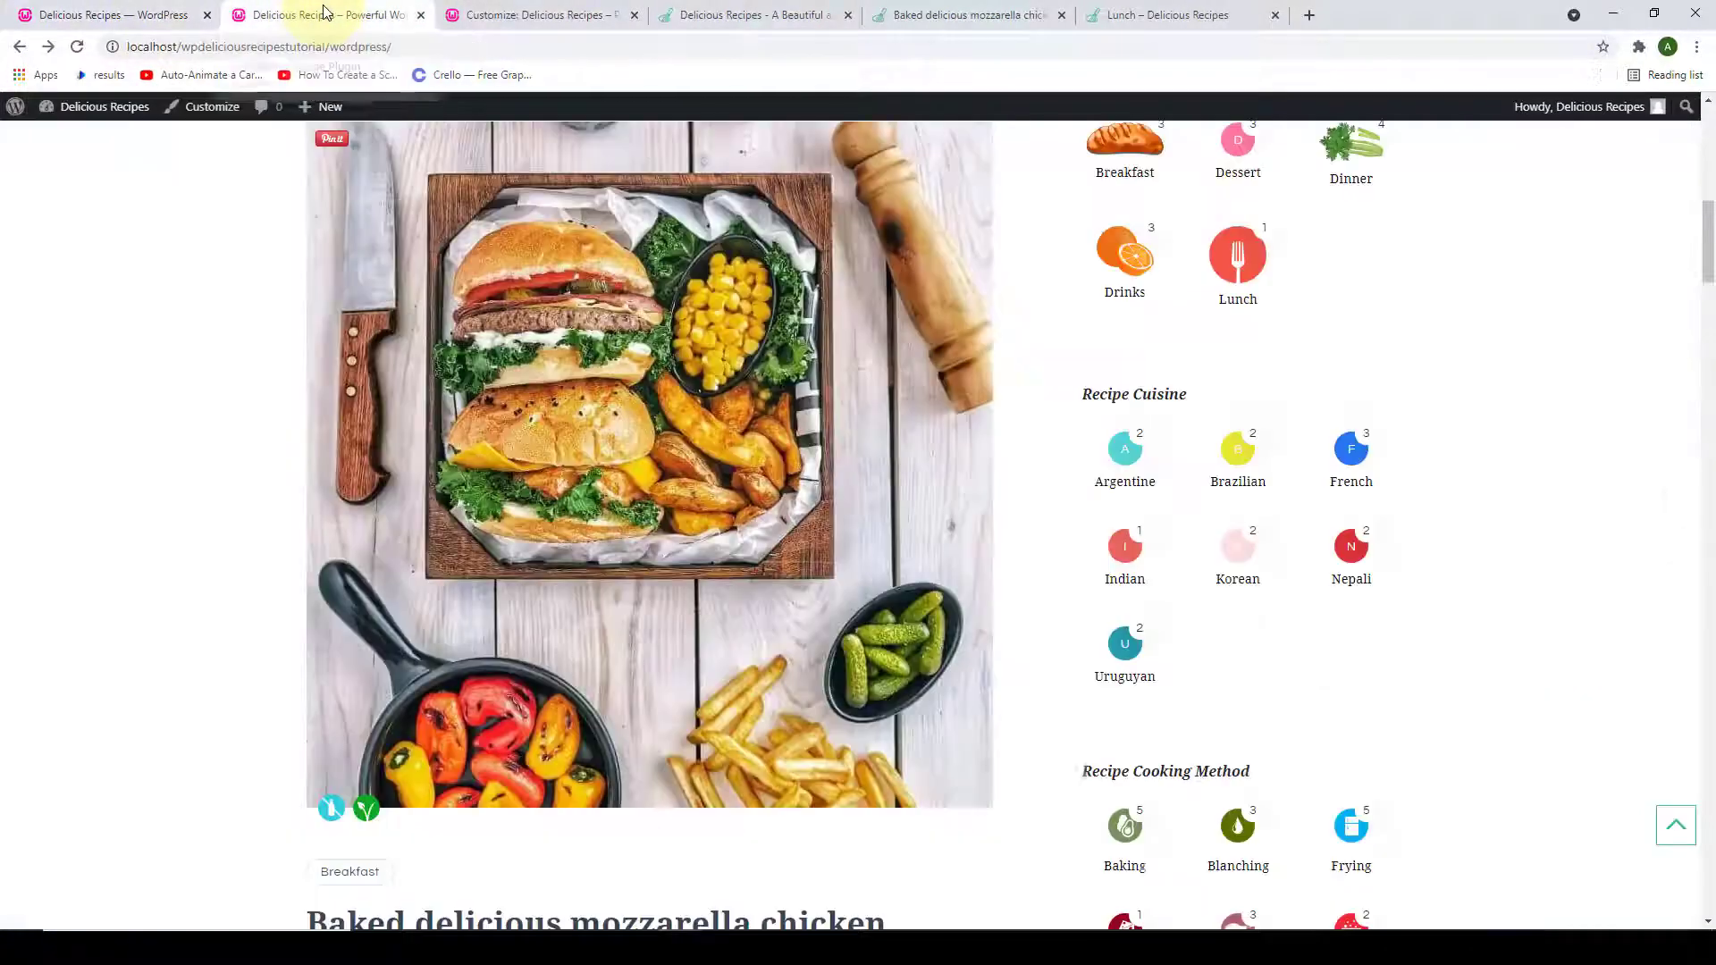
{"action": "left_click", "coordinate": [789, 385]}
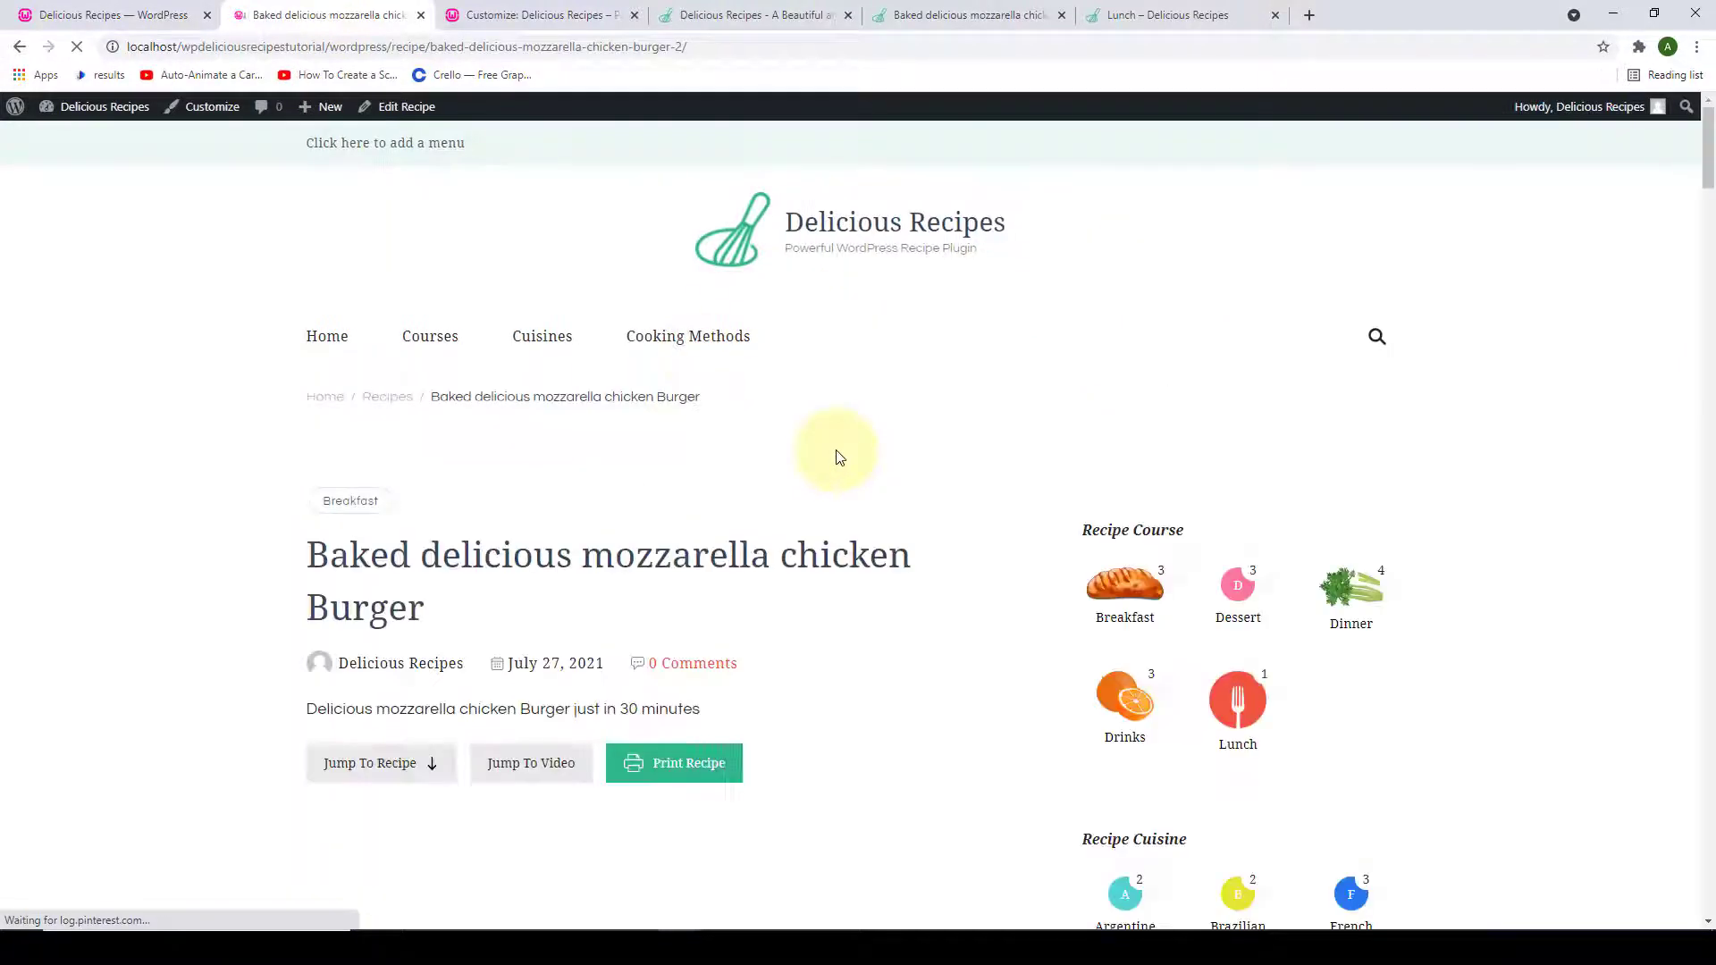
{"action": "scroll", "coordinate": [836, 456], "scroll_direction": "down", "scroll_amount": 3}
{"action": "scroll", "coordinate": [836, 456], "scroll_direction": "down", "scroll_amount": 1}
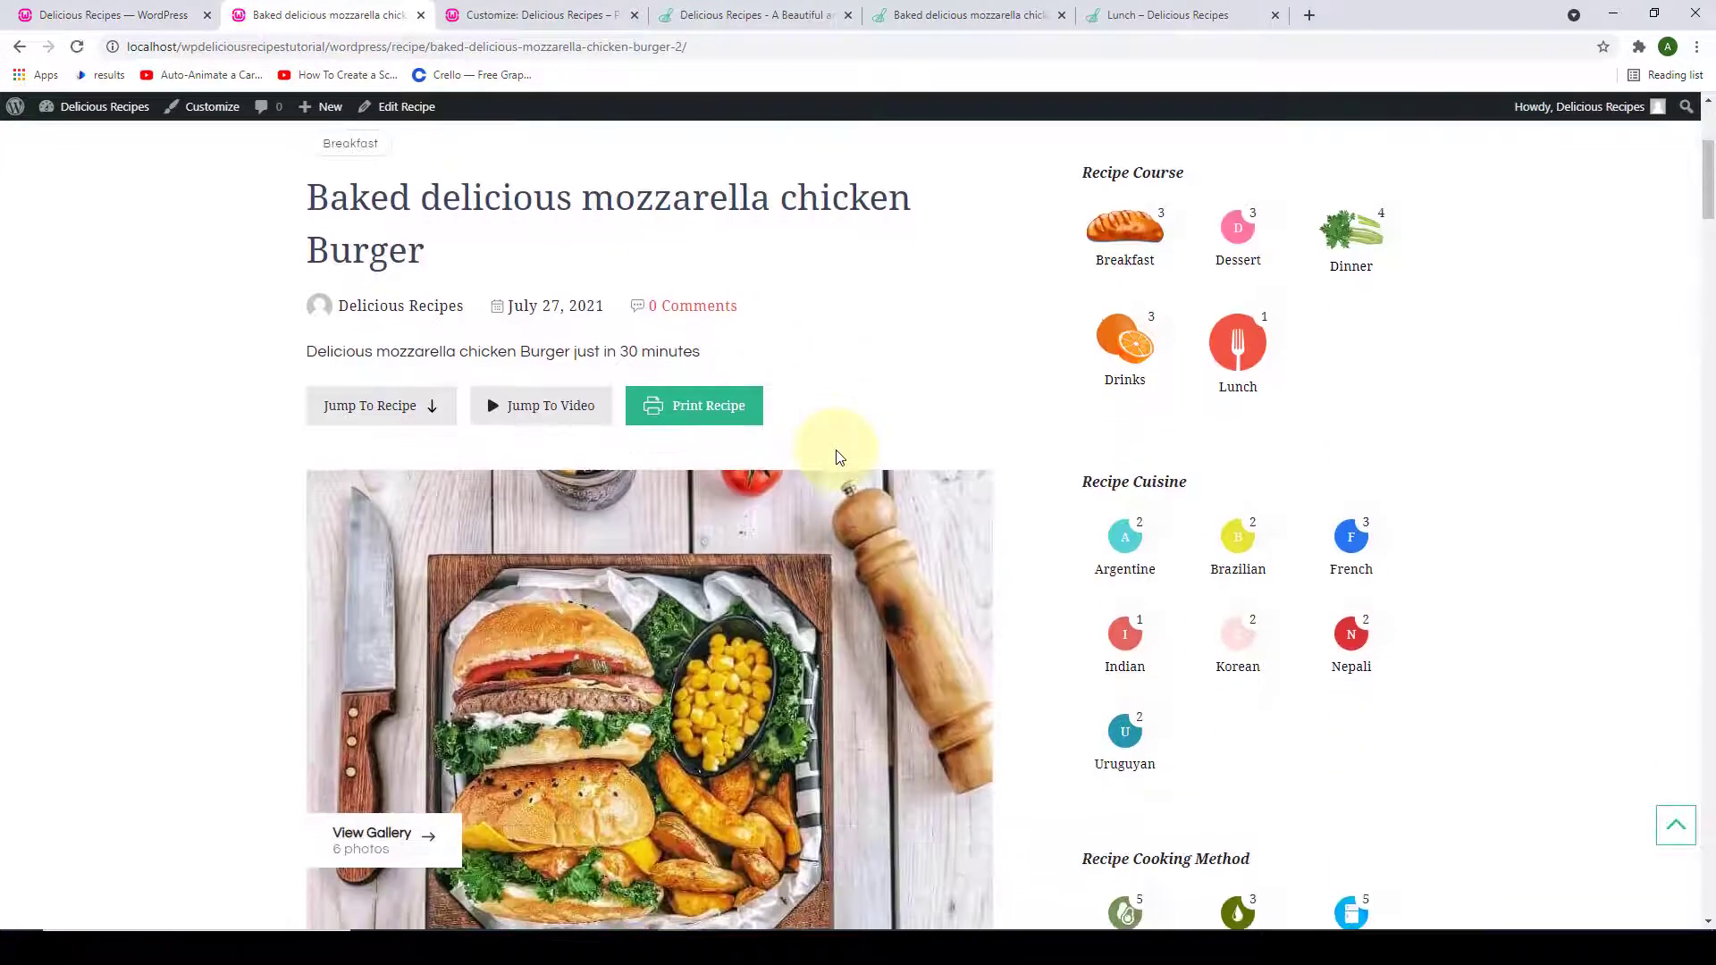
- Disable the Recipe Details Header in the global recipe settings, save, and reload the burger recipe page to check its header area
{"action": "left_click", "coordinate": [77, 6]}
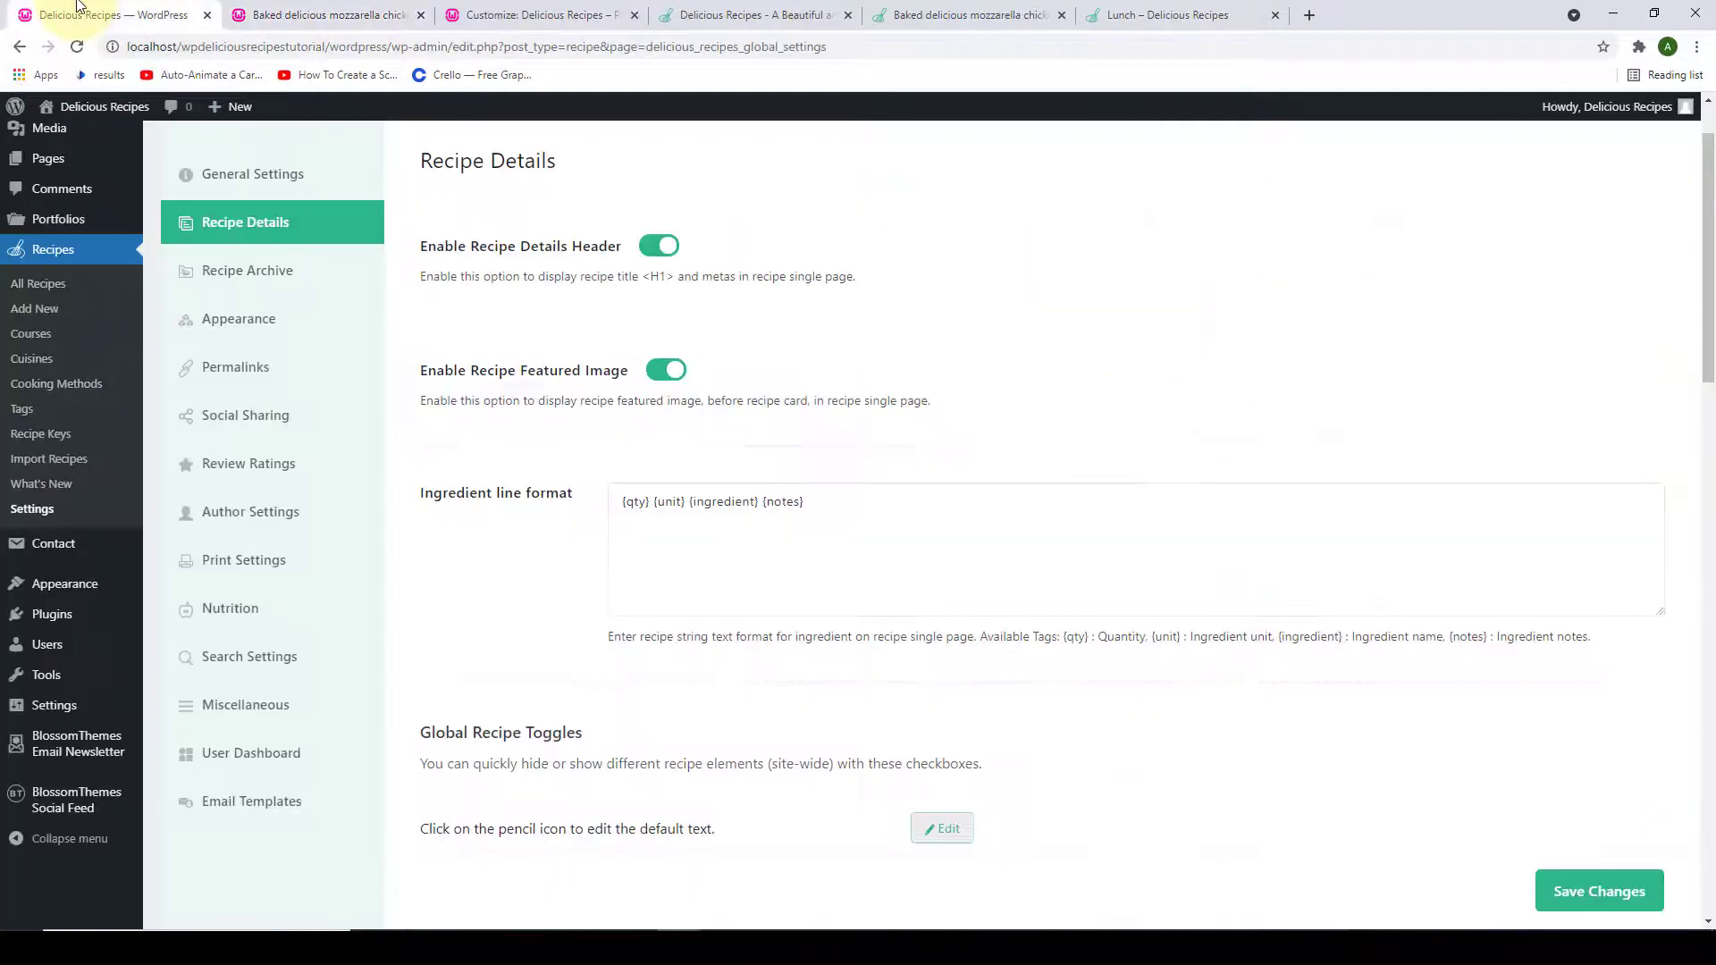
{"action": "left_click", "coordinate": [652, 251]}
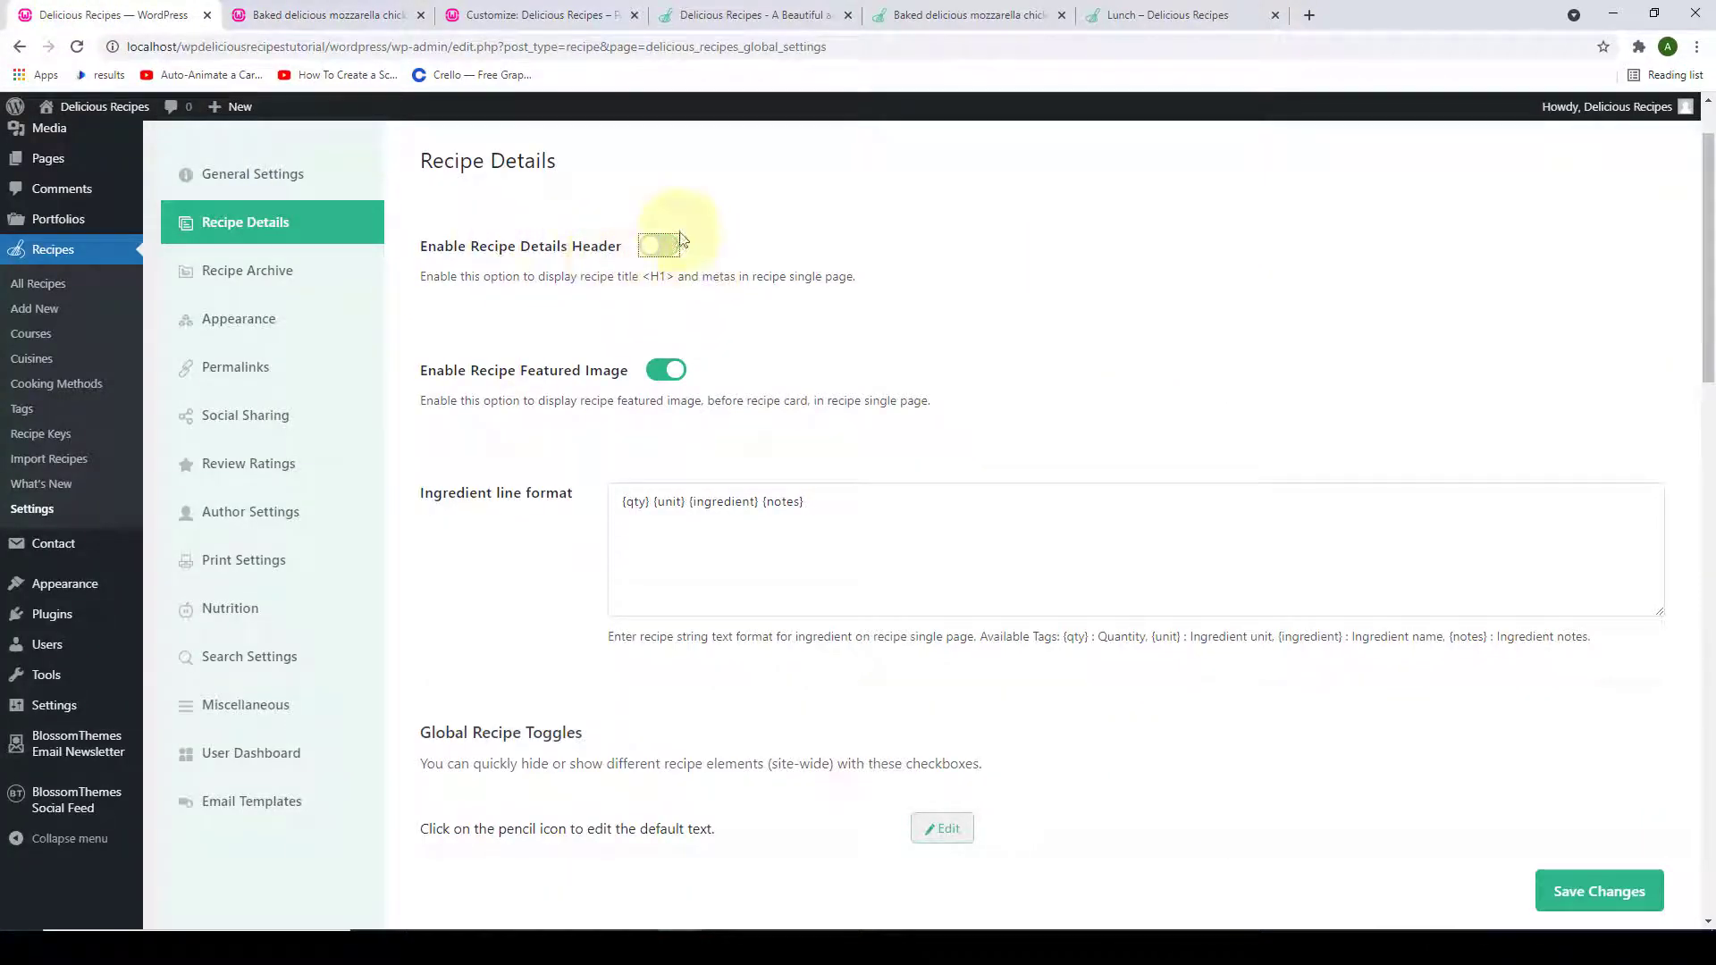
{"action": "left_click", "coordinate": [1628, 904]}
{"action": "left_click", "coordinate": [350, 18]}
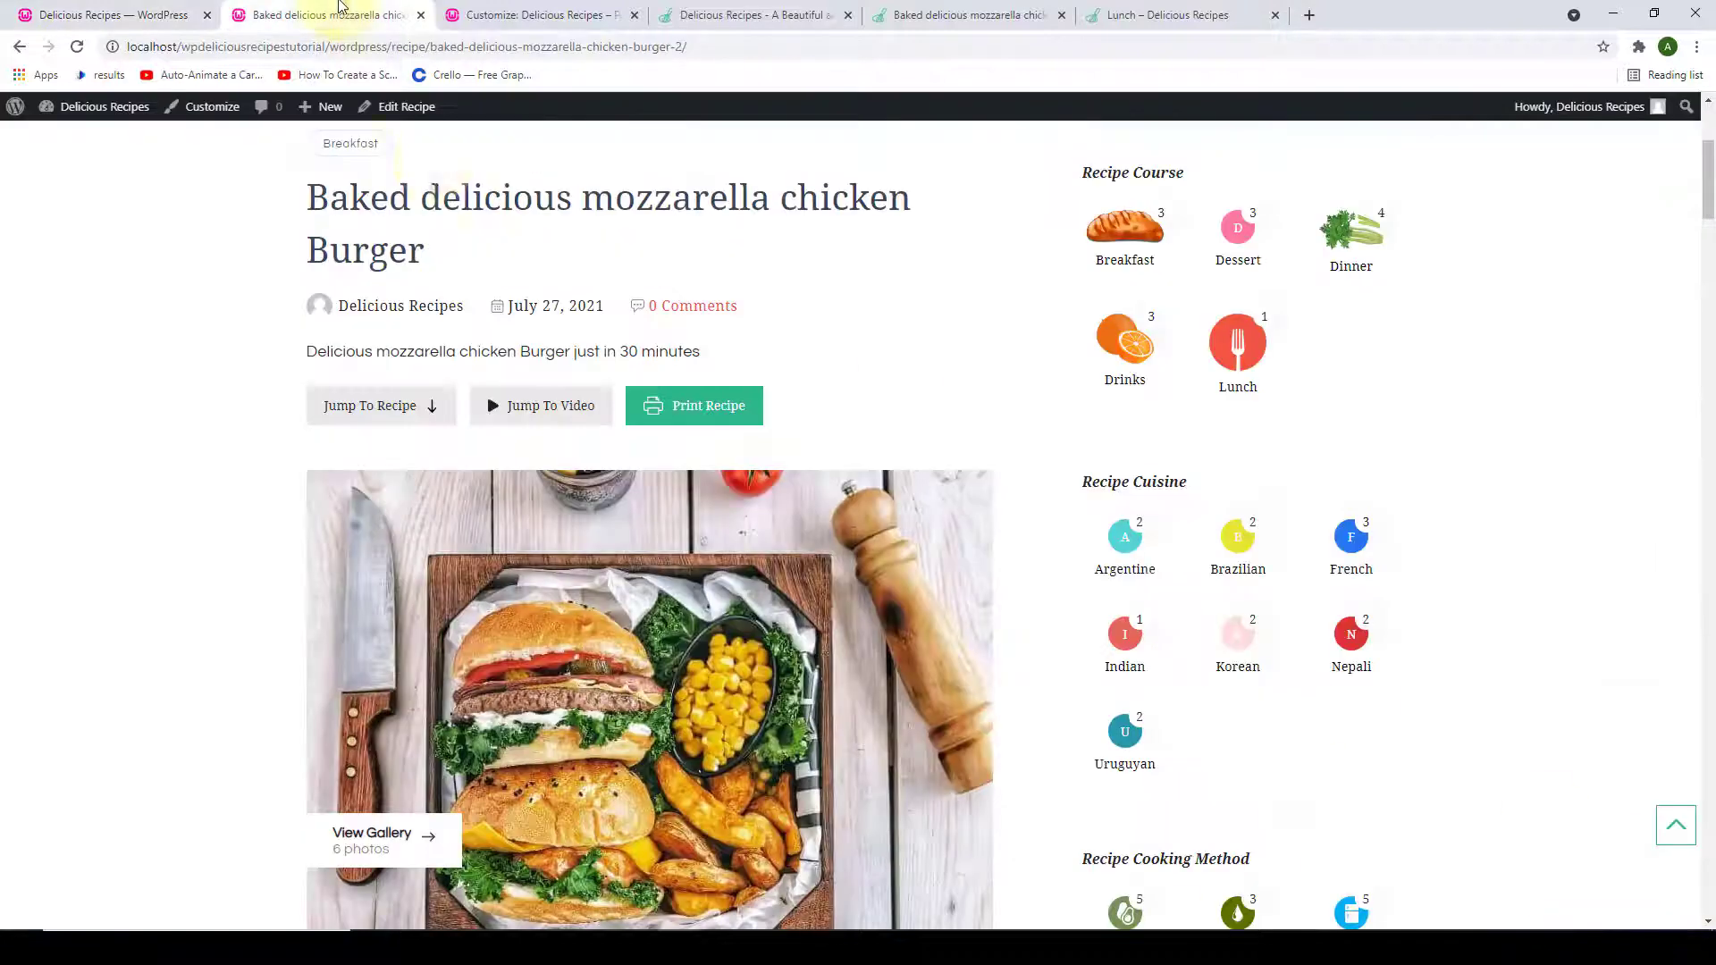
{"action": "scroll", "coordinate": [558, 284], "scroll_direction": "down", "scroll_amount": 2}
{"action": "left_click", "coordinate": [78, 49]}
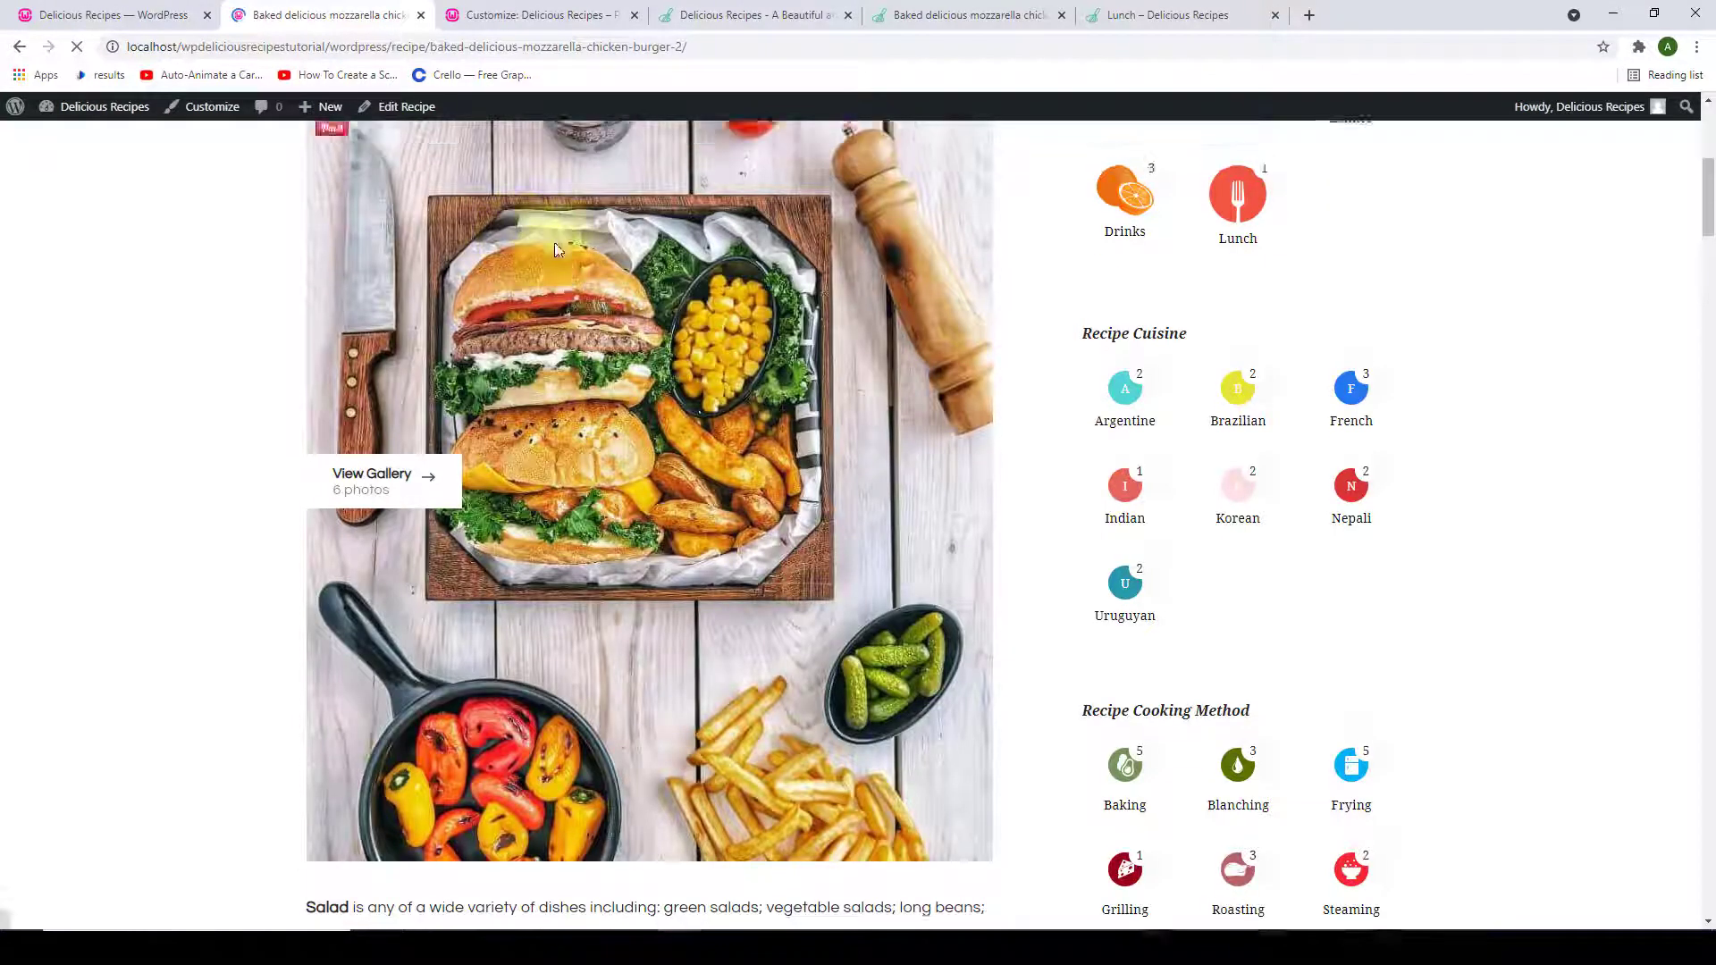
{"action": "scroll", "coordinate": [554, 322], "scroll_direction": "up", "scroll_amount": 4}
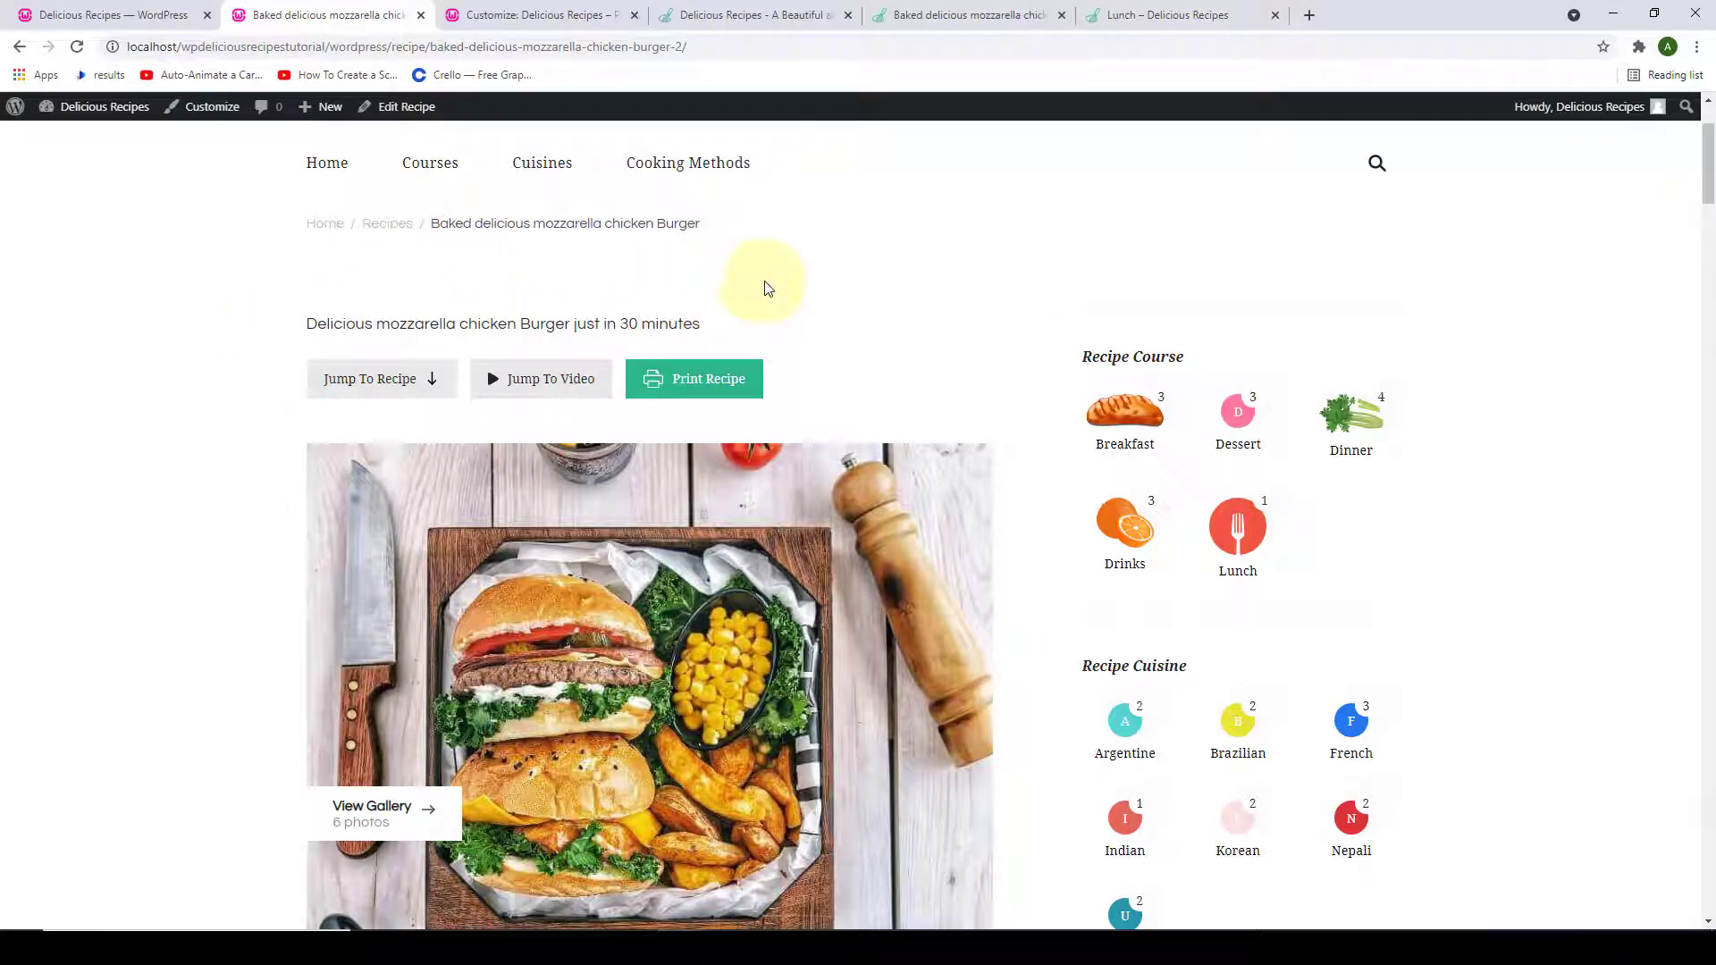
- Enable the Recipe Details Header again, save the settings, and reload the burger recipe page to check its title
{"action": "left_click", "coordinate": [62, 16]}
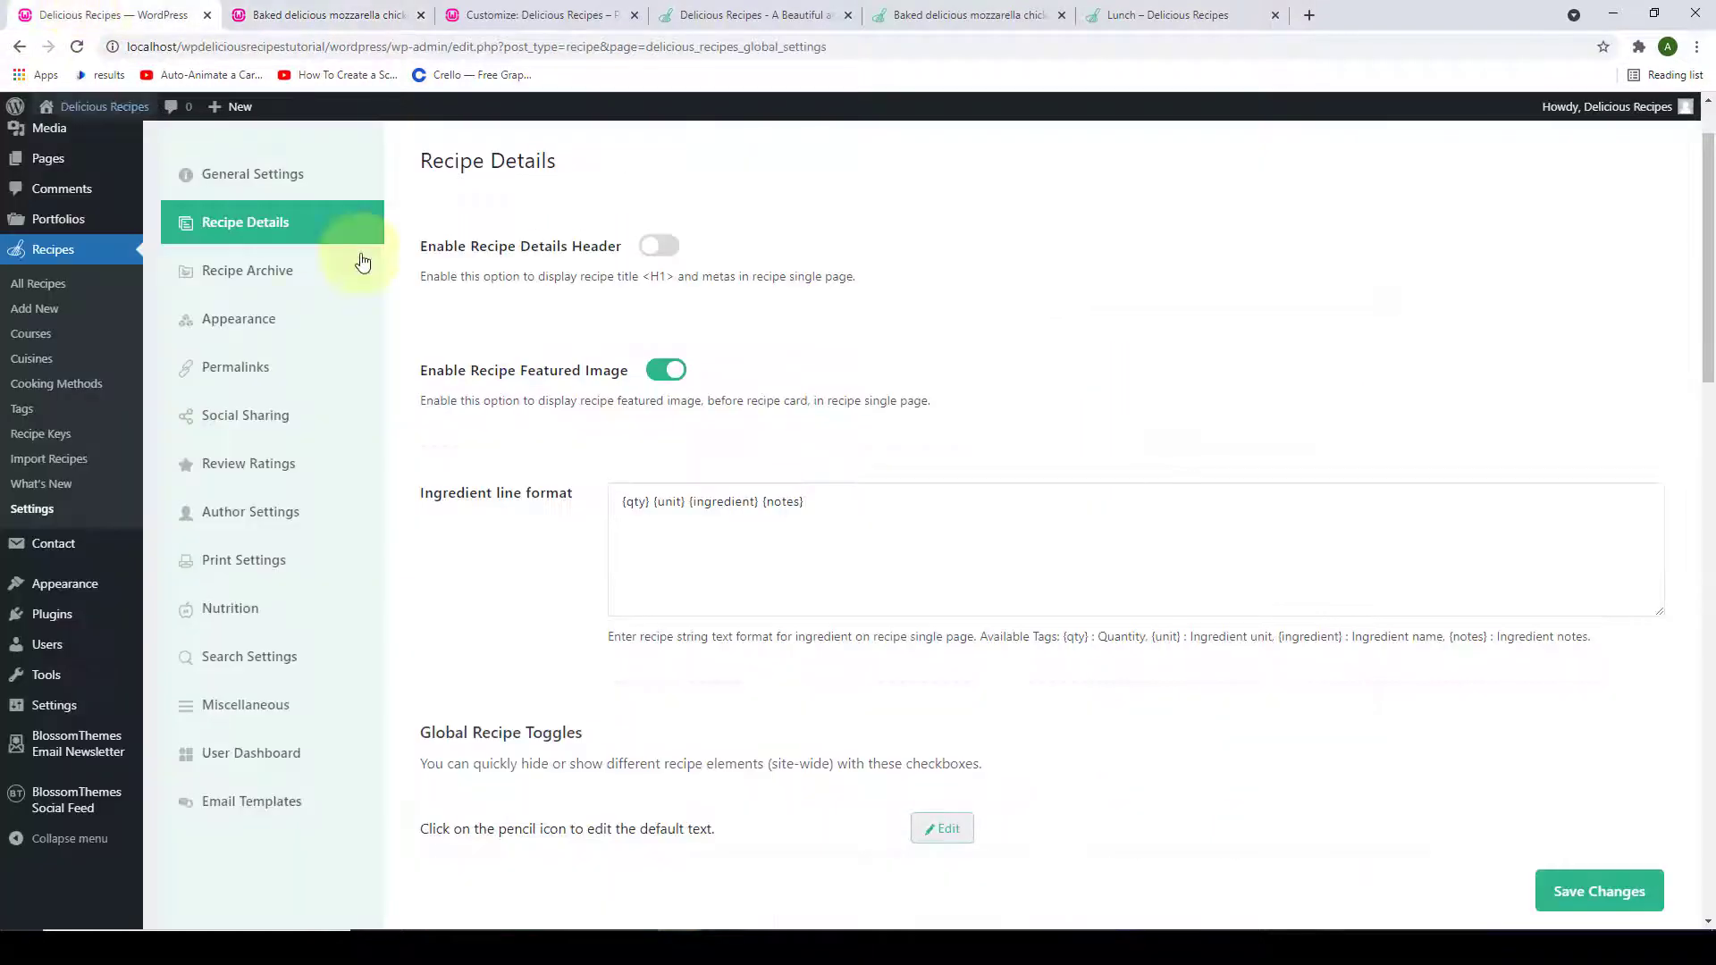
{"action": "left_click", "coordinate": [661, 249]}
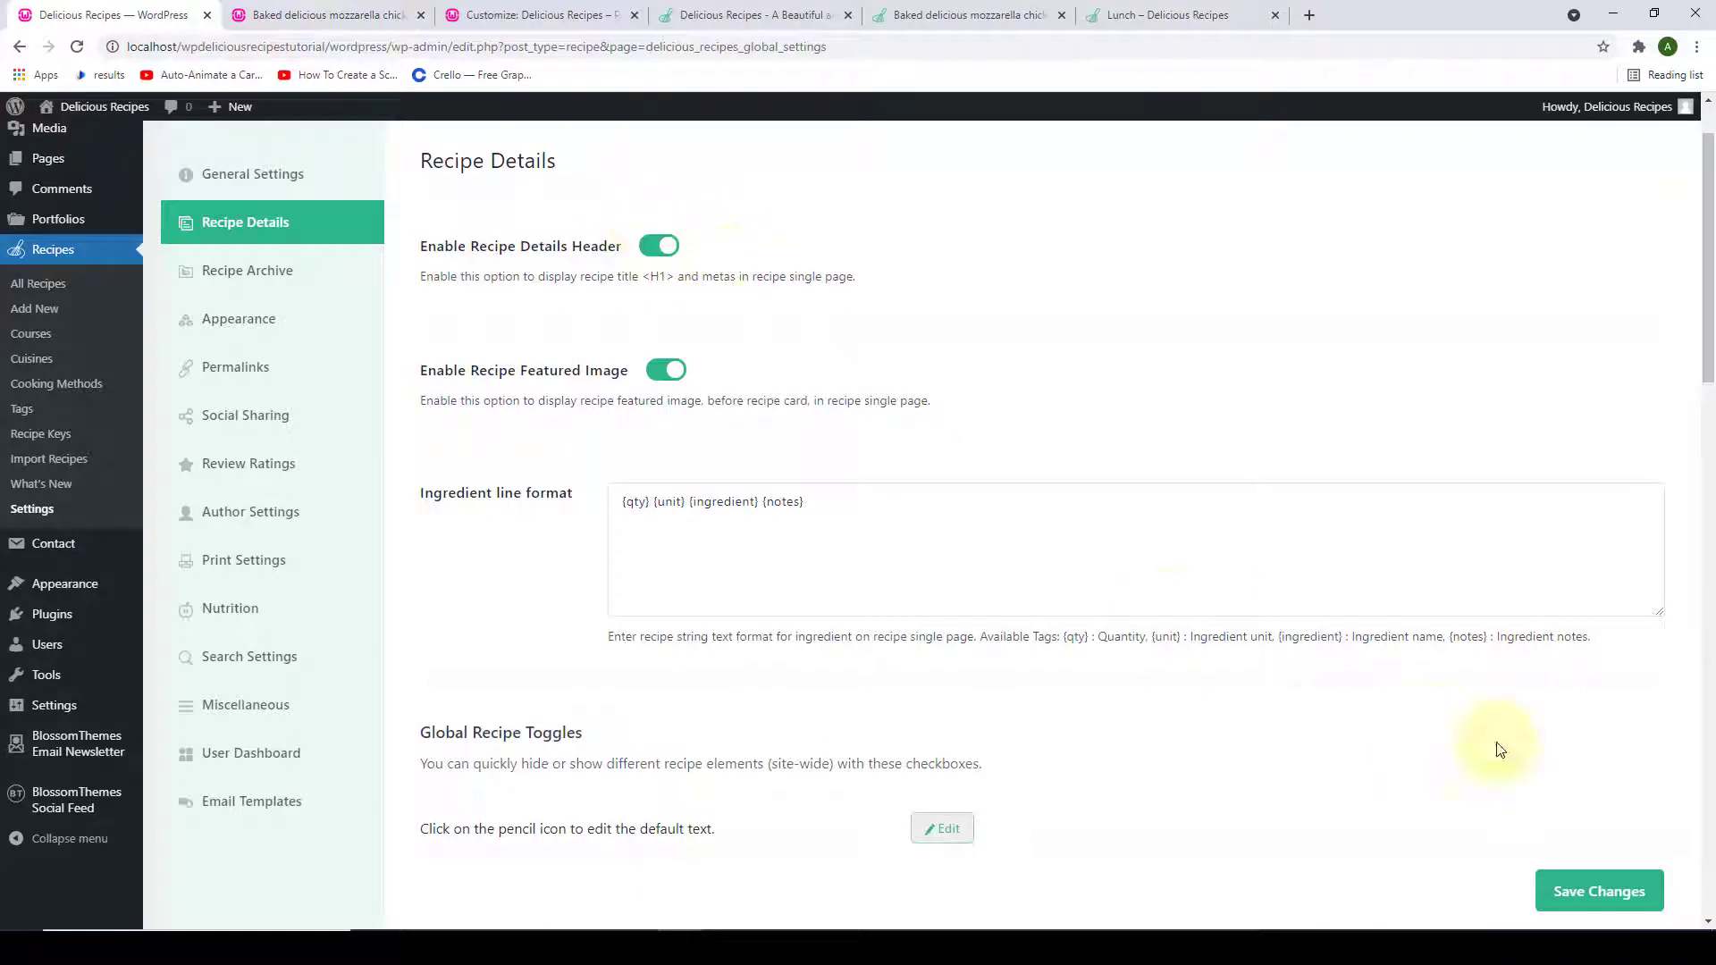
{"action": "left_click", "coordinate": [1597, 892]}
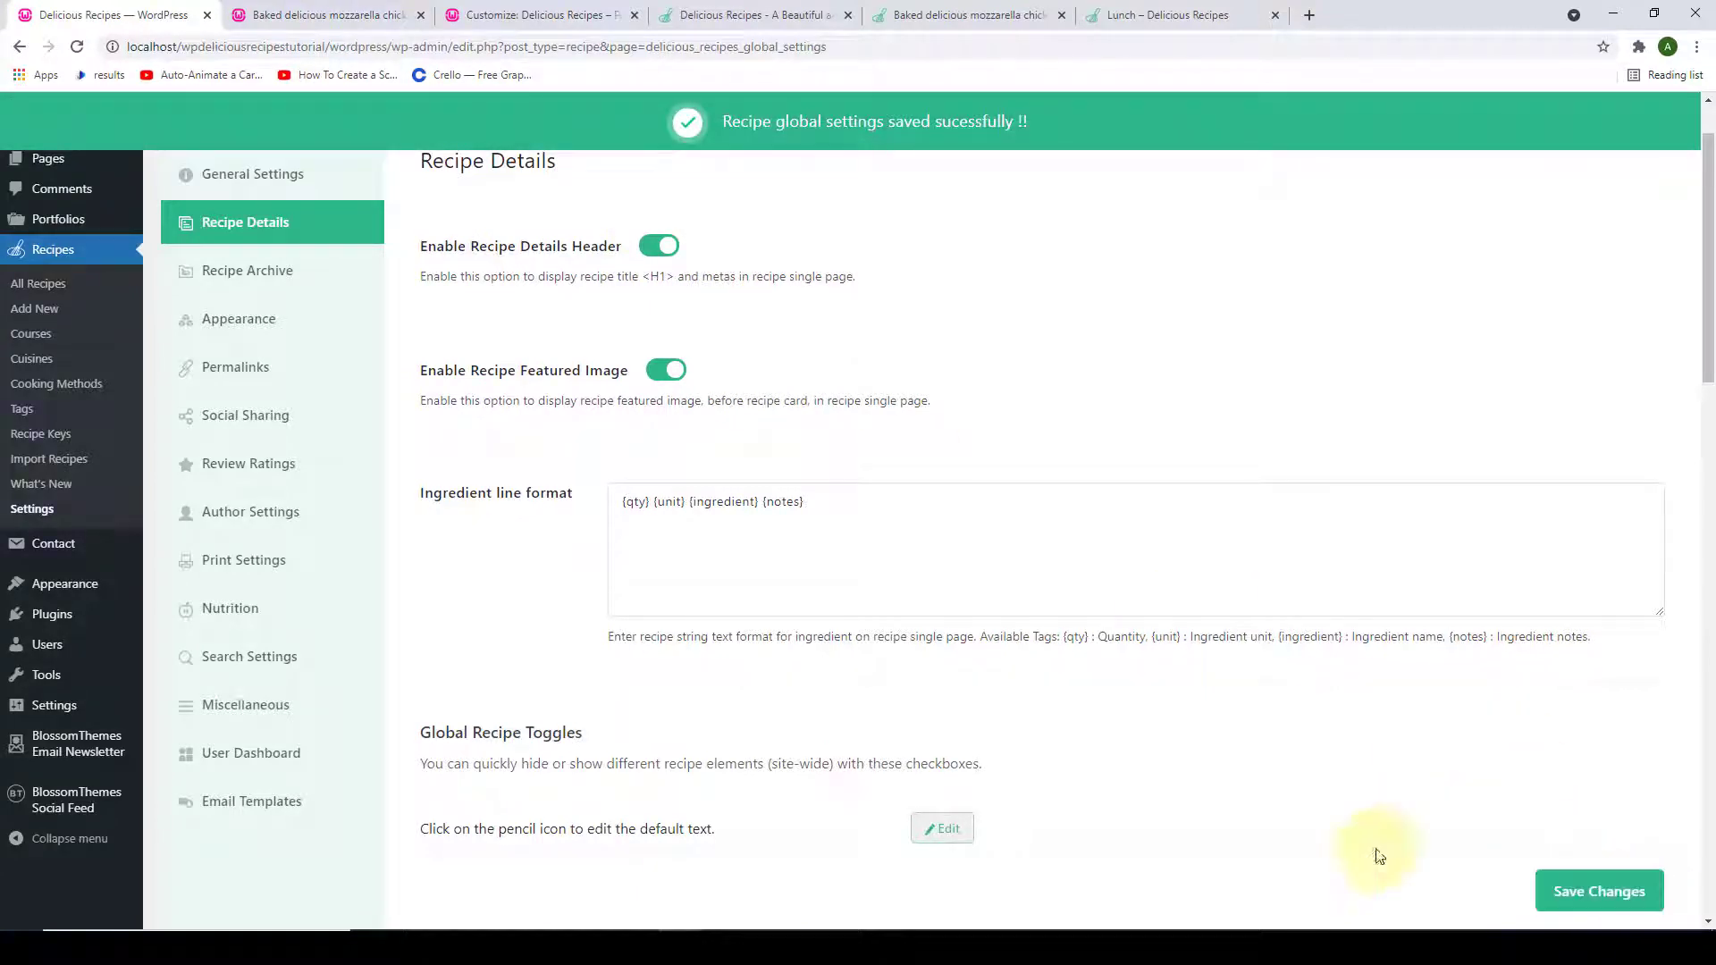
{"action": "left_click", "coordinate": [382, 11]}
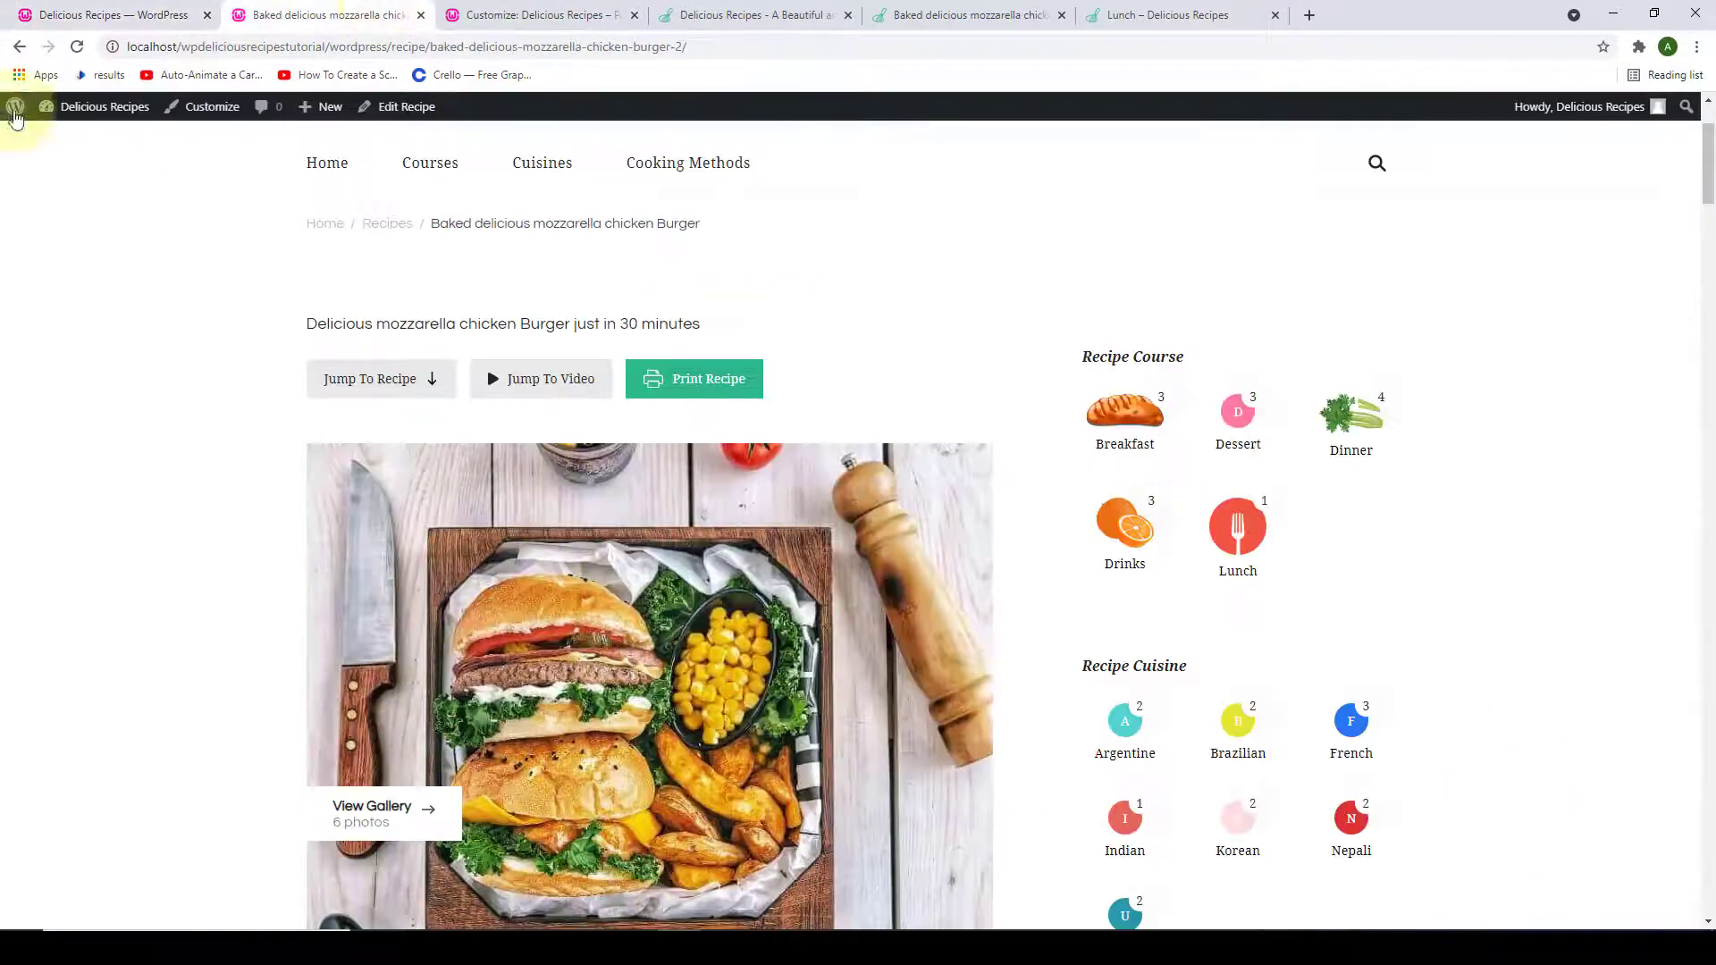
{"action": "left_click", "coordinate": [77, 46]}
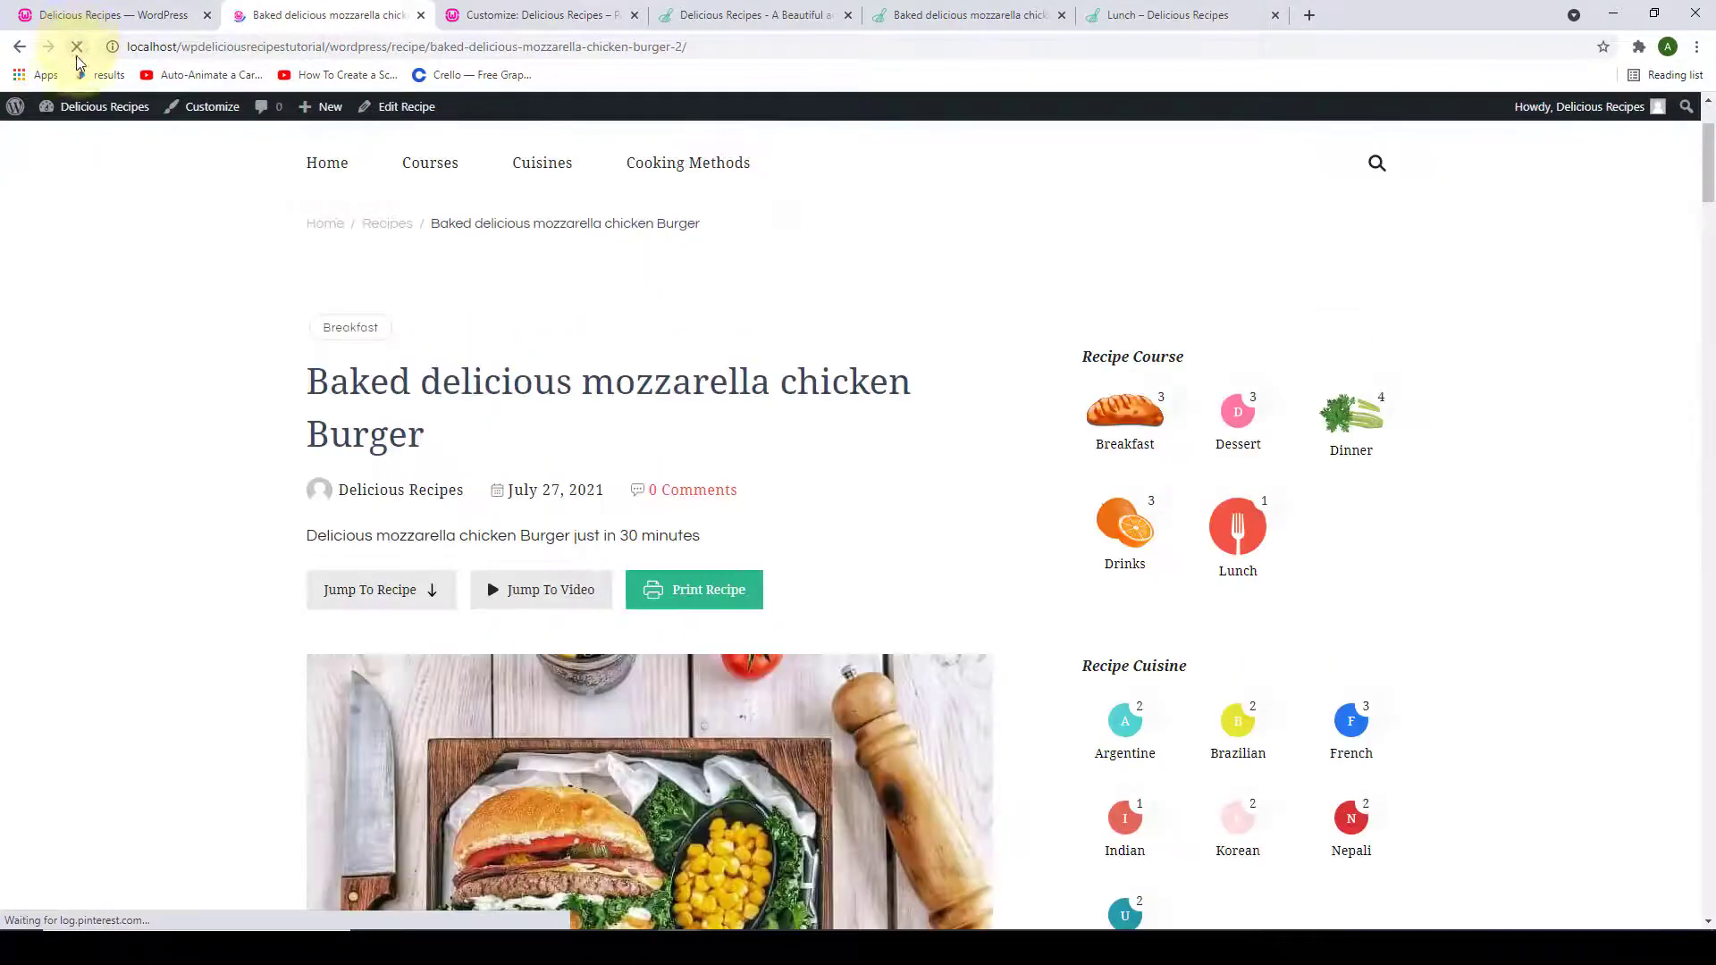
{"action": "scroll", "coordinate": [375, 375], "scroll_direction": "down", "scroll_amount": 1}
{"action": "left_click_drag", "start_coordinate": [428, 351], "coordinate": [304, 292]}
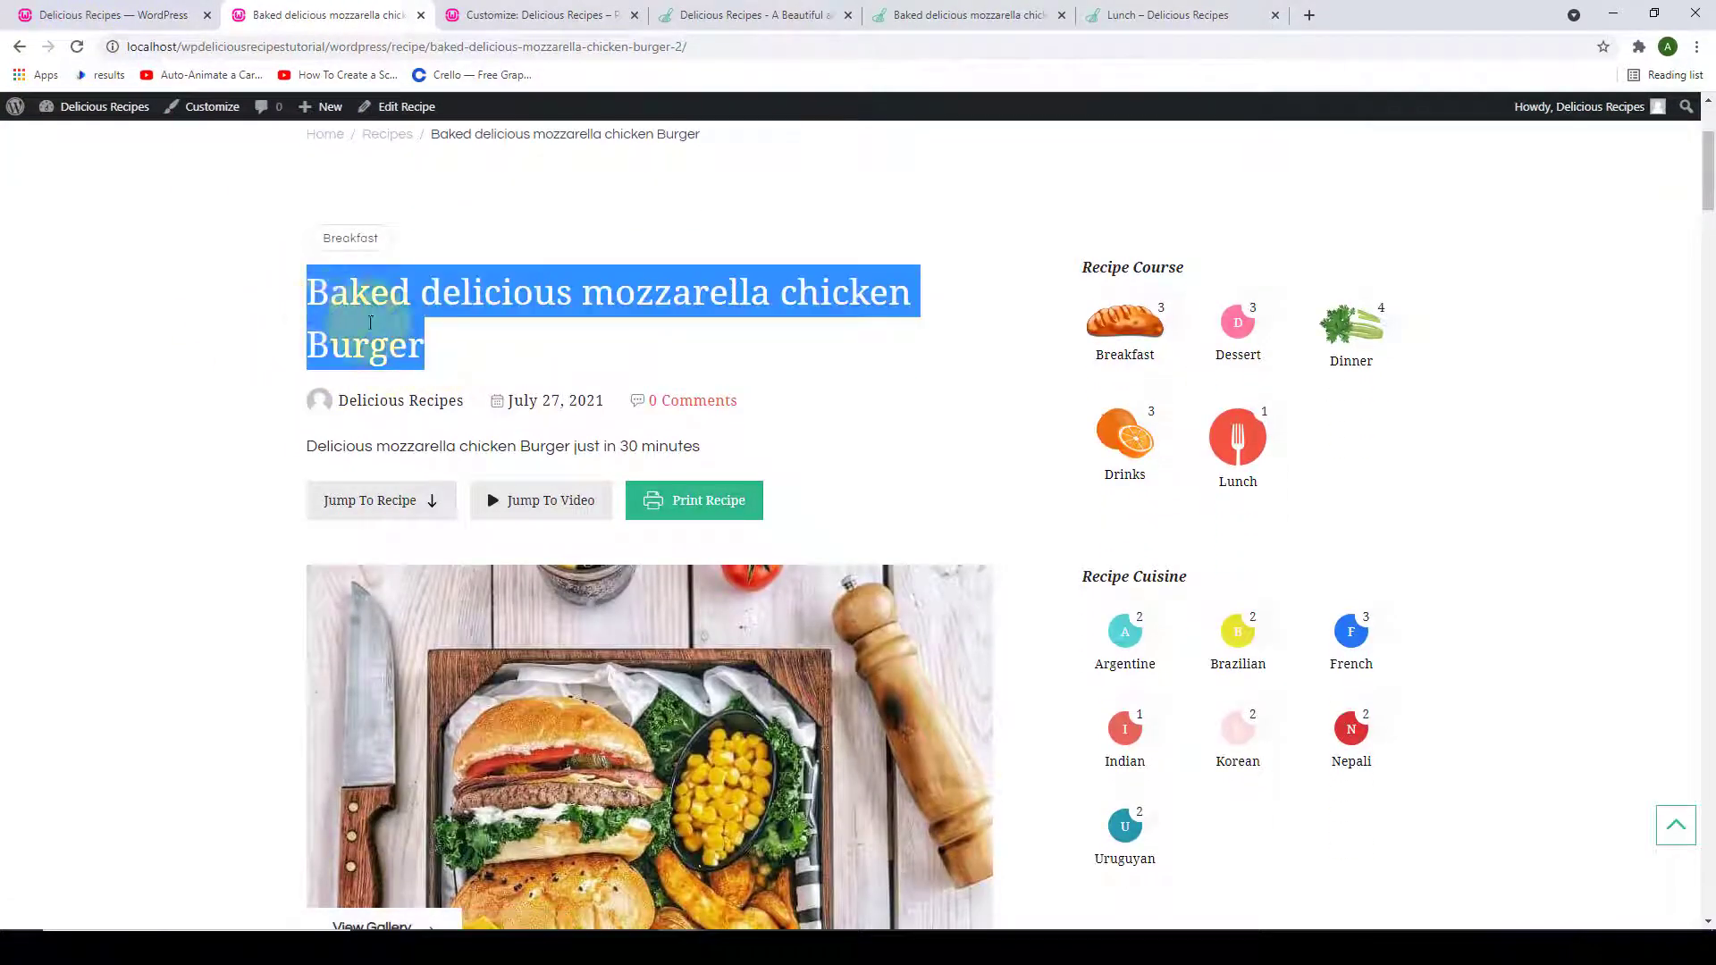
{"action": "left_click", "coordinate": [451, 328]}
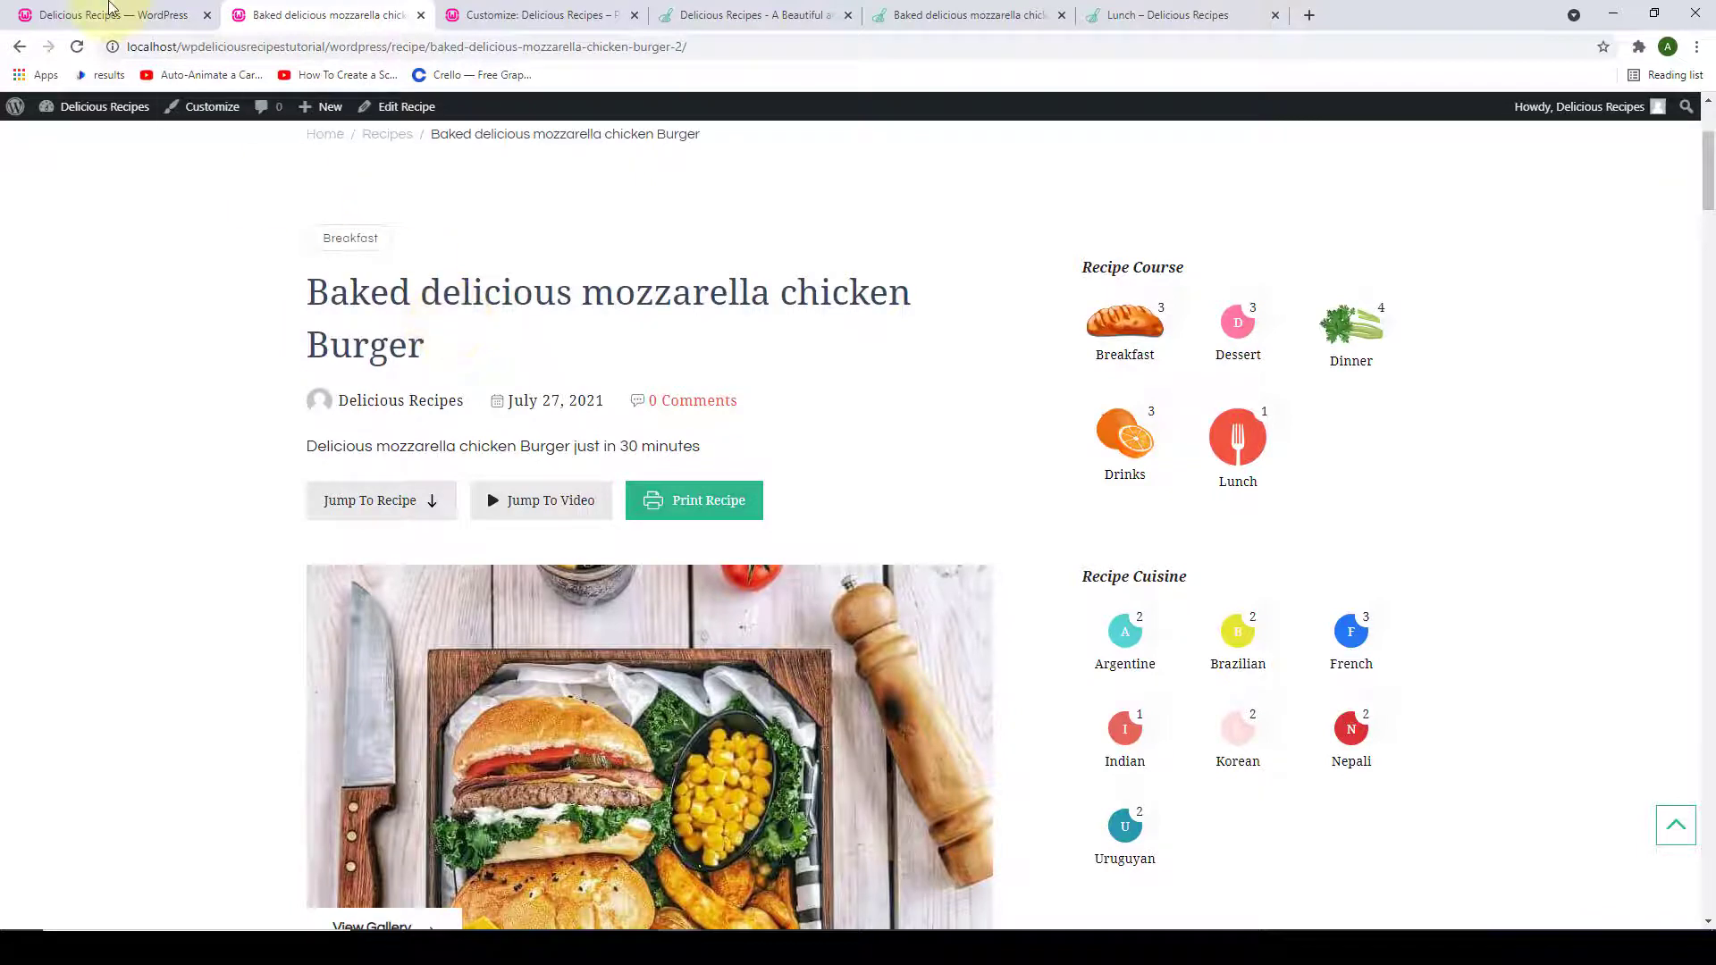
- Disable the Recipe Featured Image in the Recipe Details settings, save, and reload the burger recipe page
{"action": "left_click", "coordinate": [98, 15]}
{"action": "scroll", "coordinate": [440, 350], "scroll_direction": "down", "scroll_amount": 1}
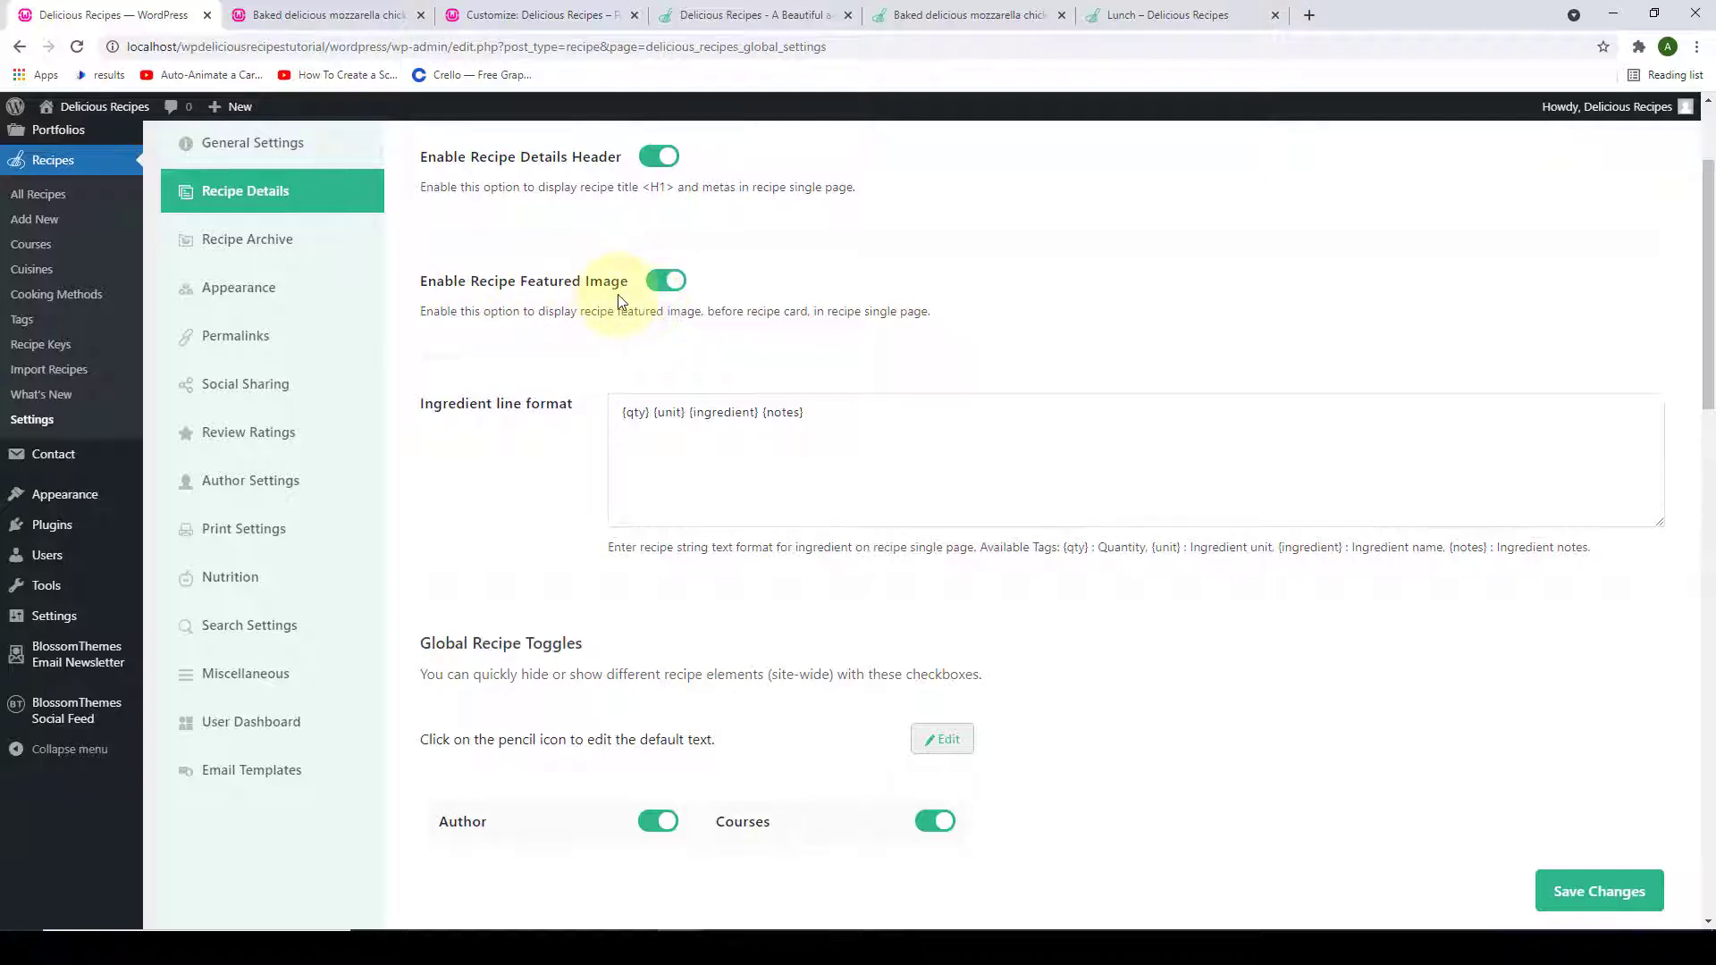
{"action": "left_click", "coordinate": [665, 281]}
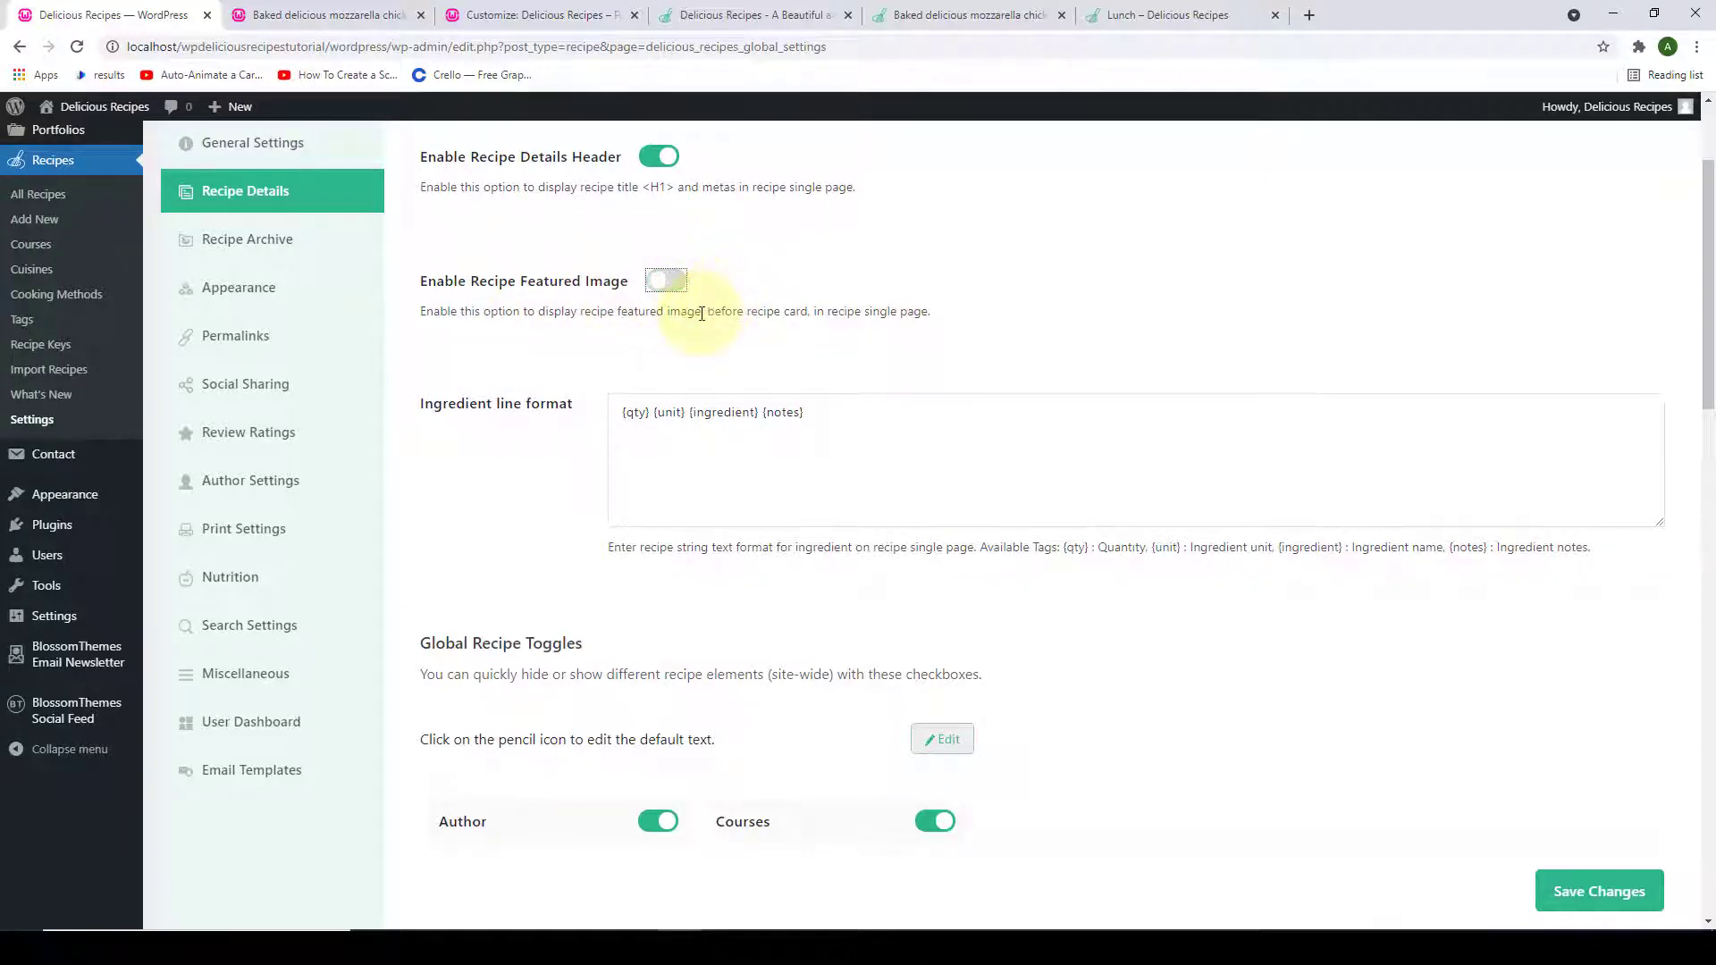
{"action": "left_click", "coordinate": [1586, 894]}
{"action": "left_click", "coordinate": [363, 18]}
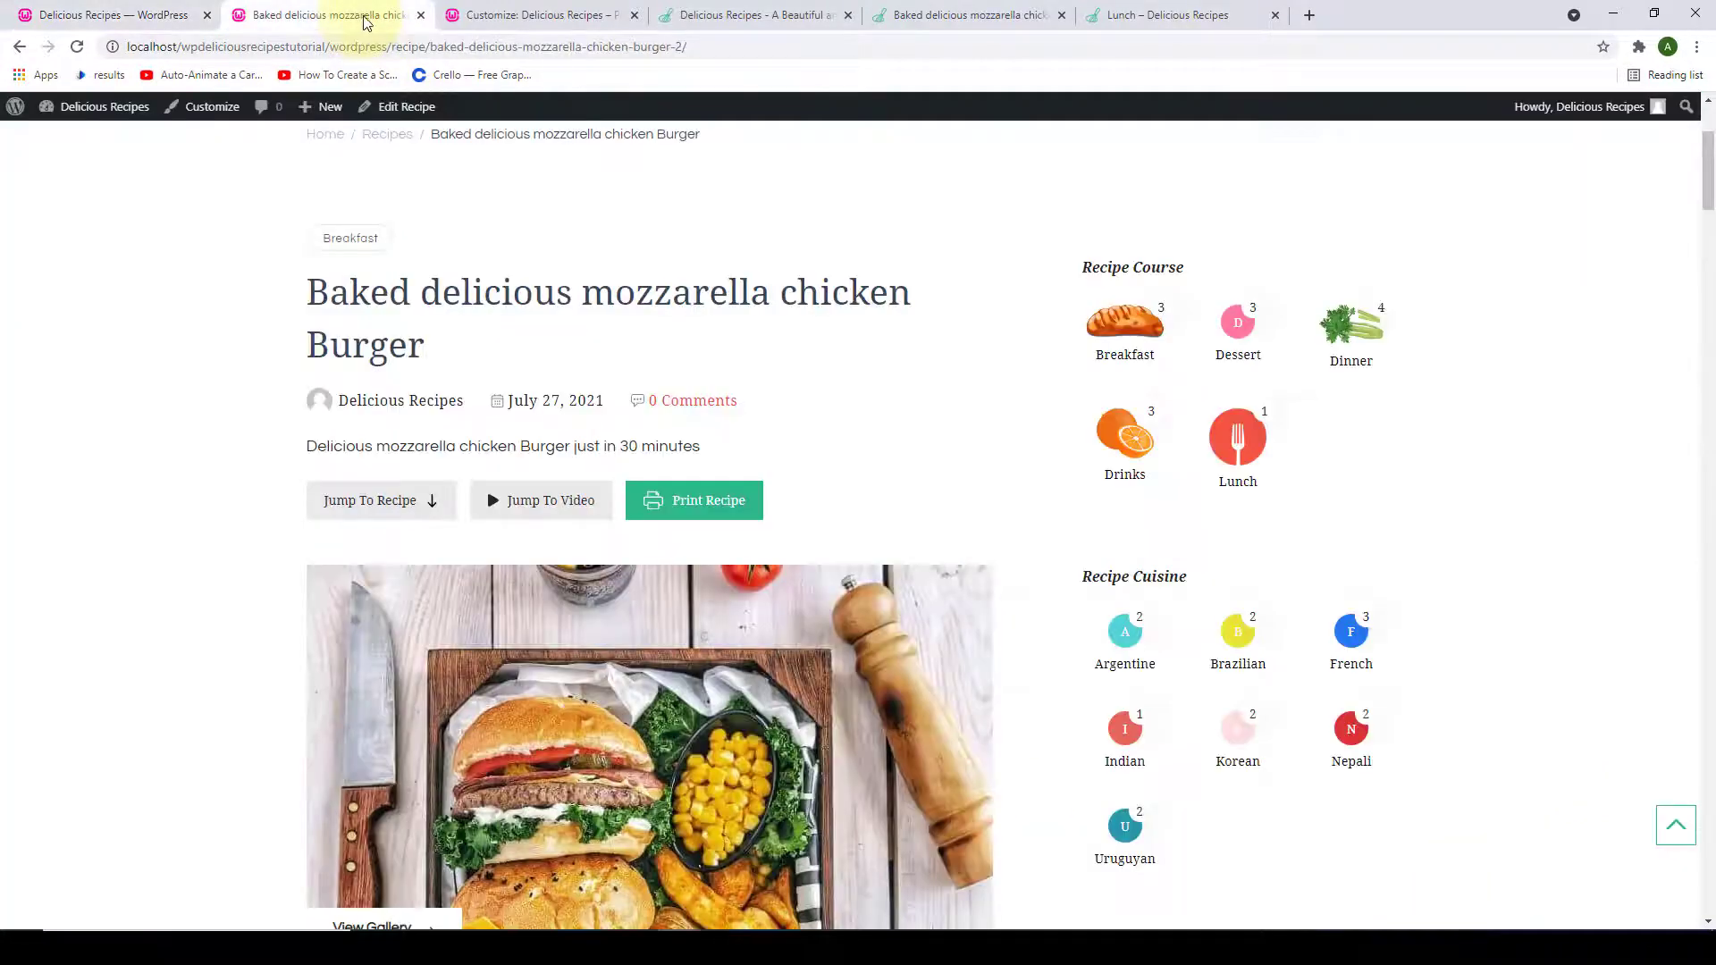
{"action": "scroll", "coordinate": [892, 394], "scroll_direction": "down", "scroll_amount": 7}
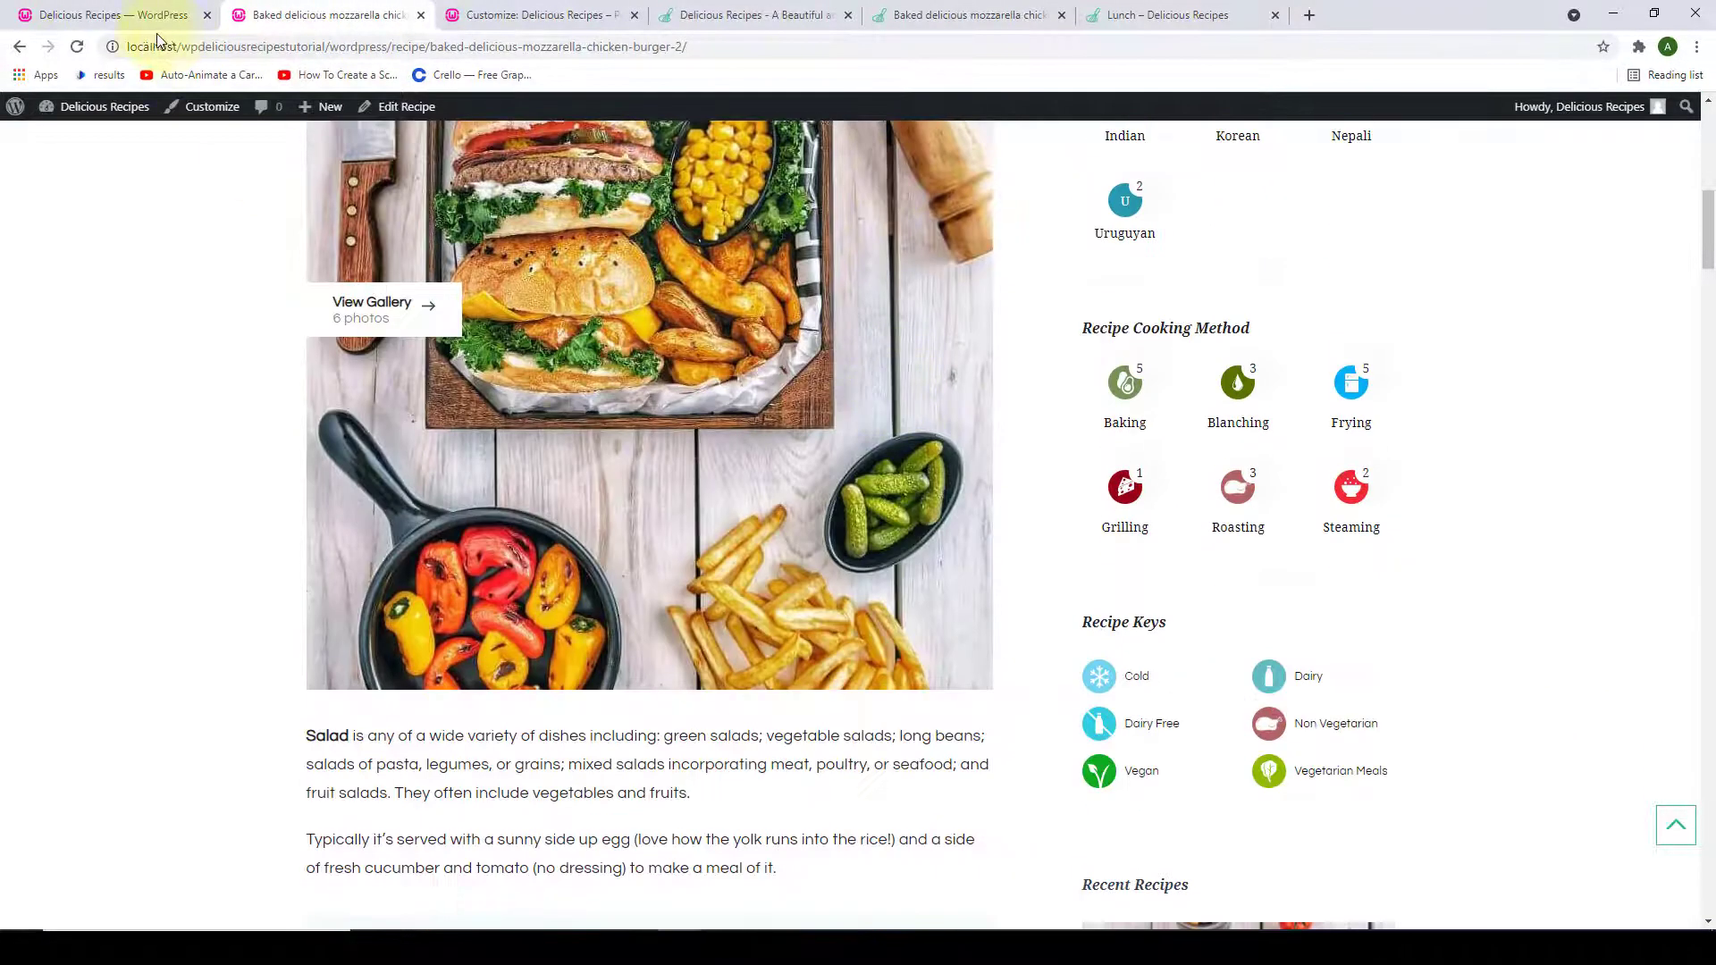
{"action": "left_click", "coordinate": [77, 45]}
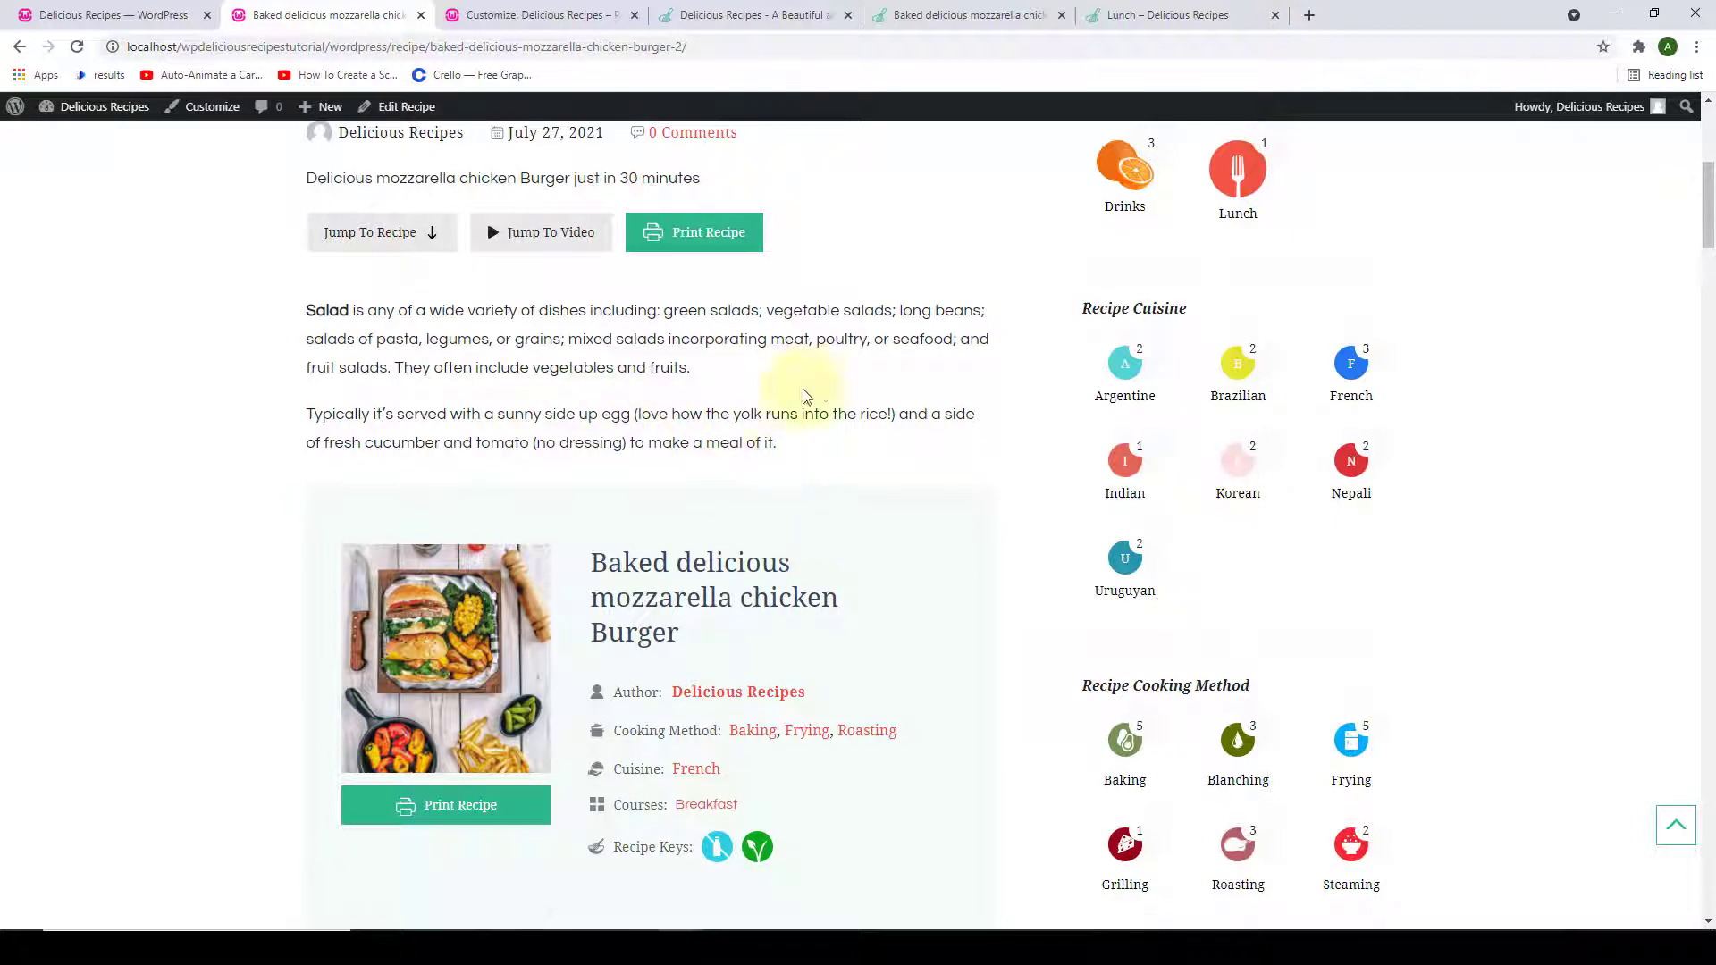
- Turn the Recipe Featured Image back on, save the settings, and reload the burger recipe page to check the image
{"action": "left_click", "coordinate": [150, 14]}
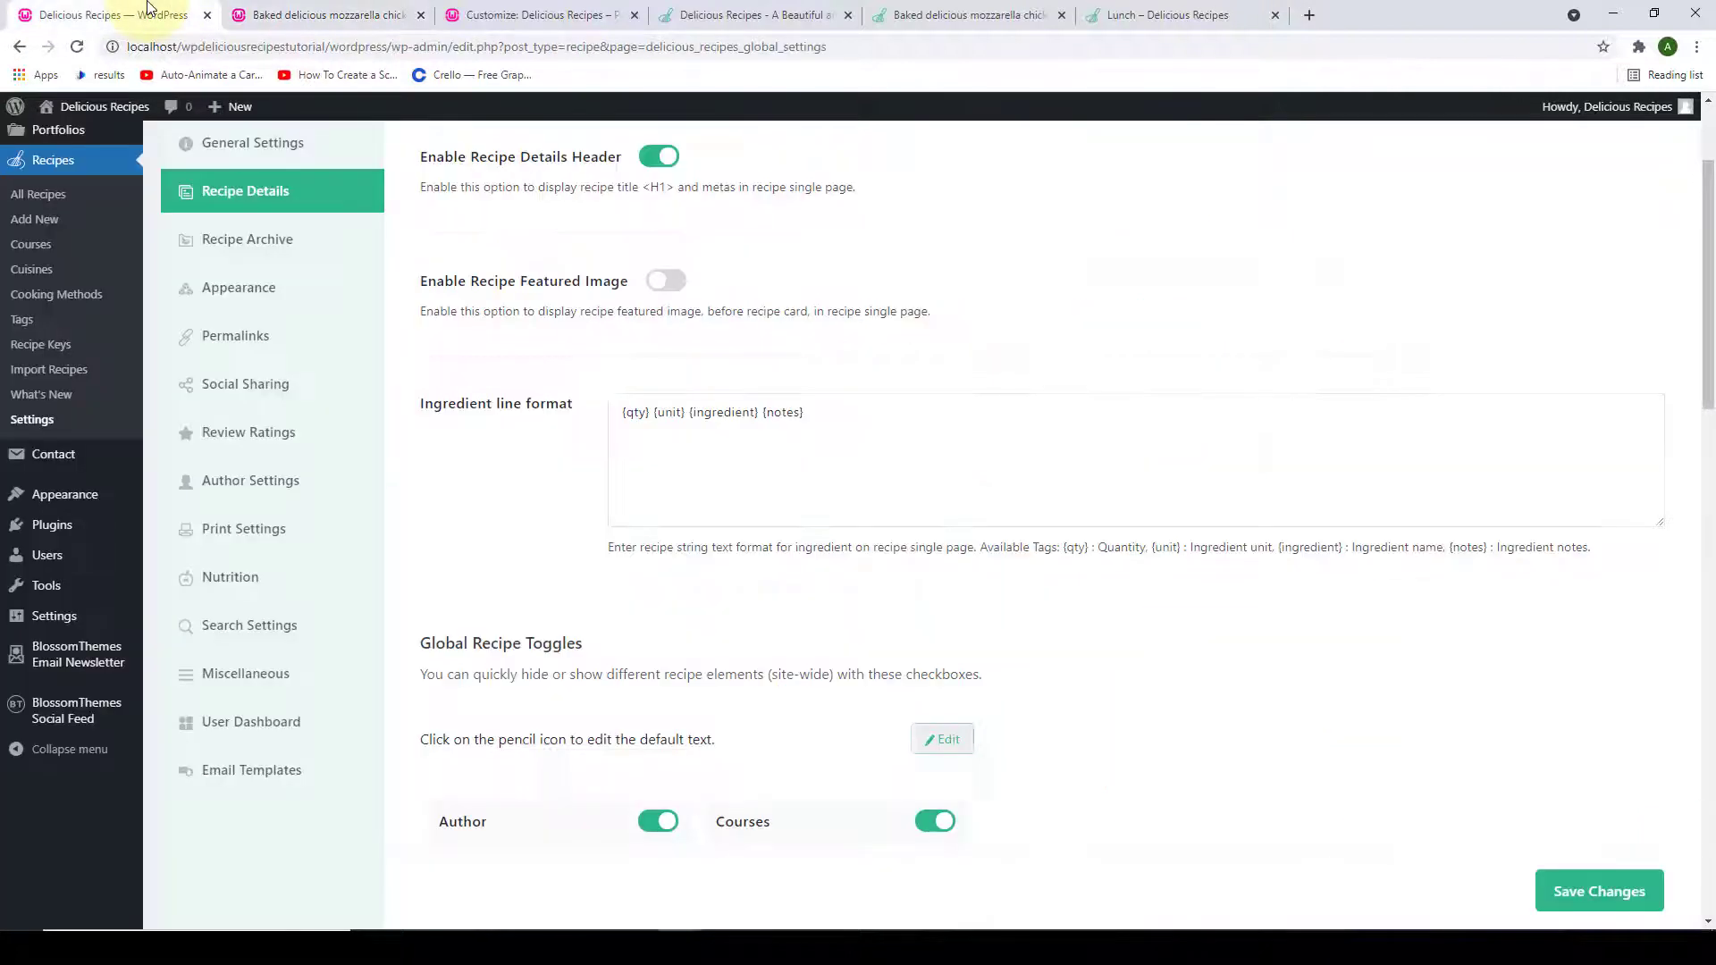
{"action": "left_click", "coordinate": [686, 293]}
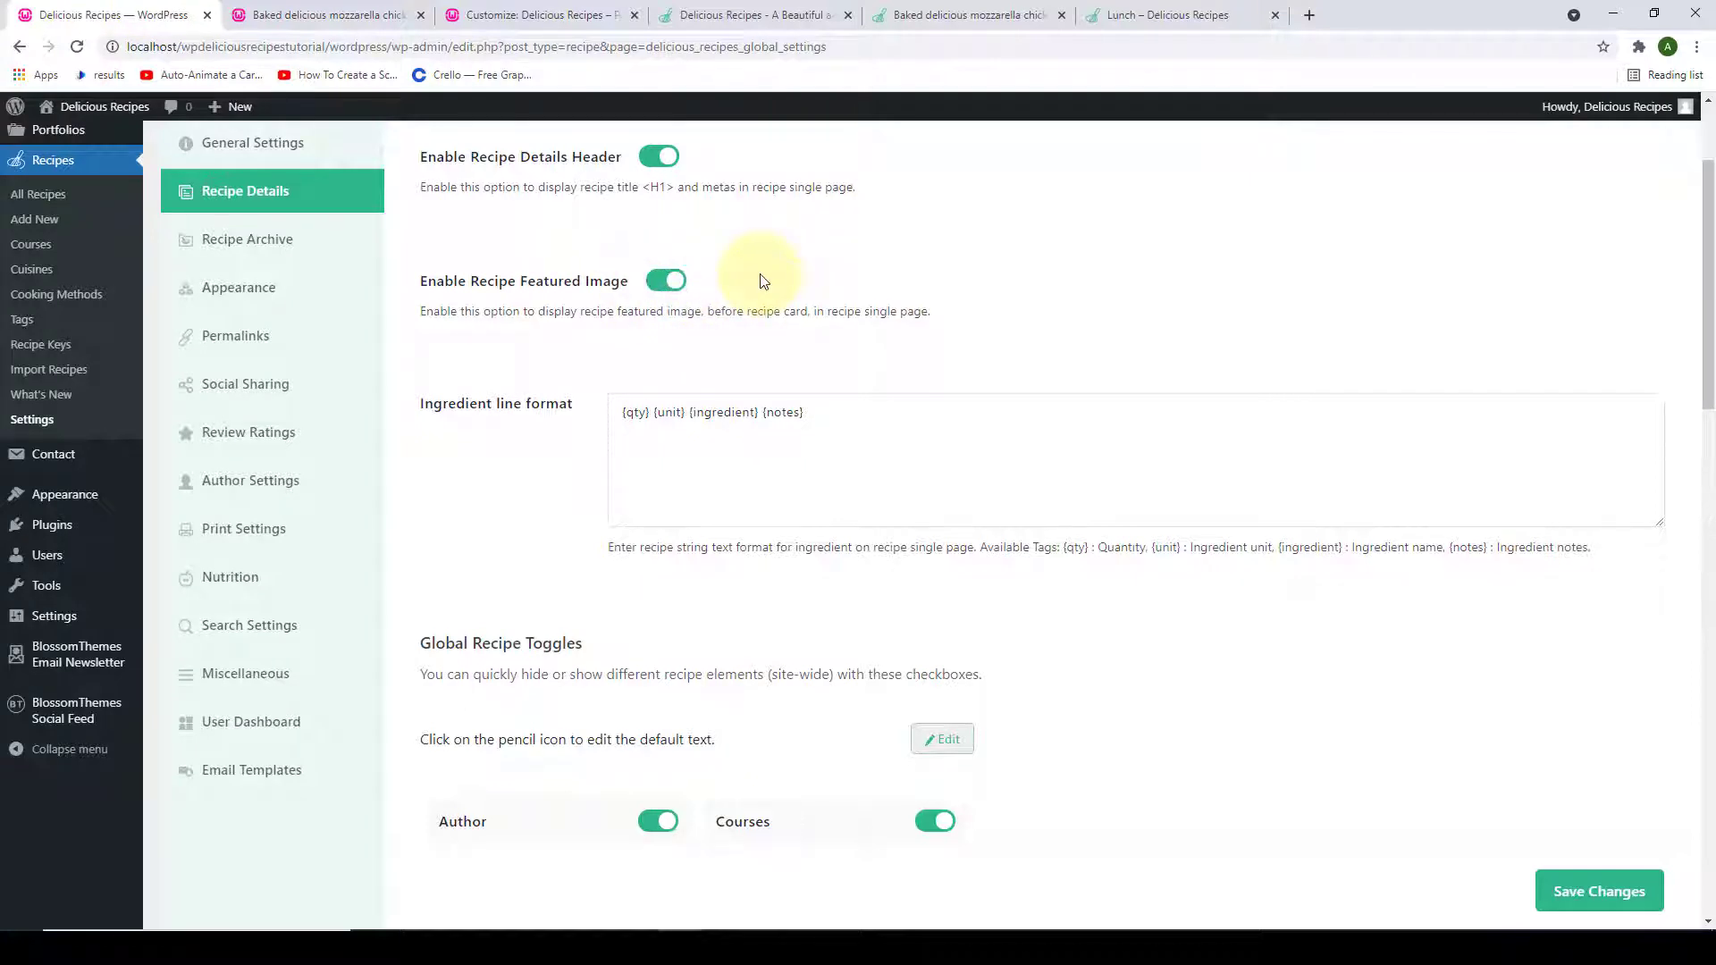
{"action": "left_click", "coordinate": [1591, 890]}
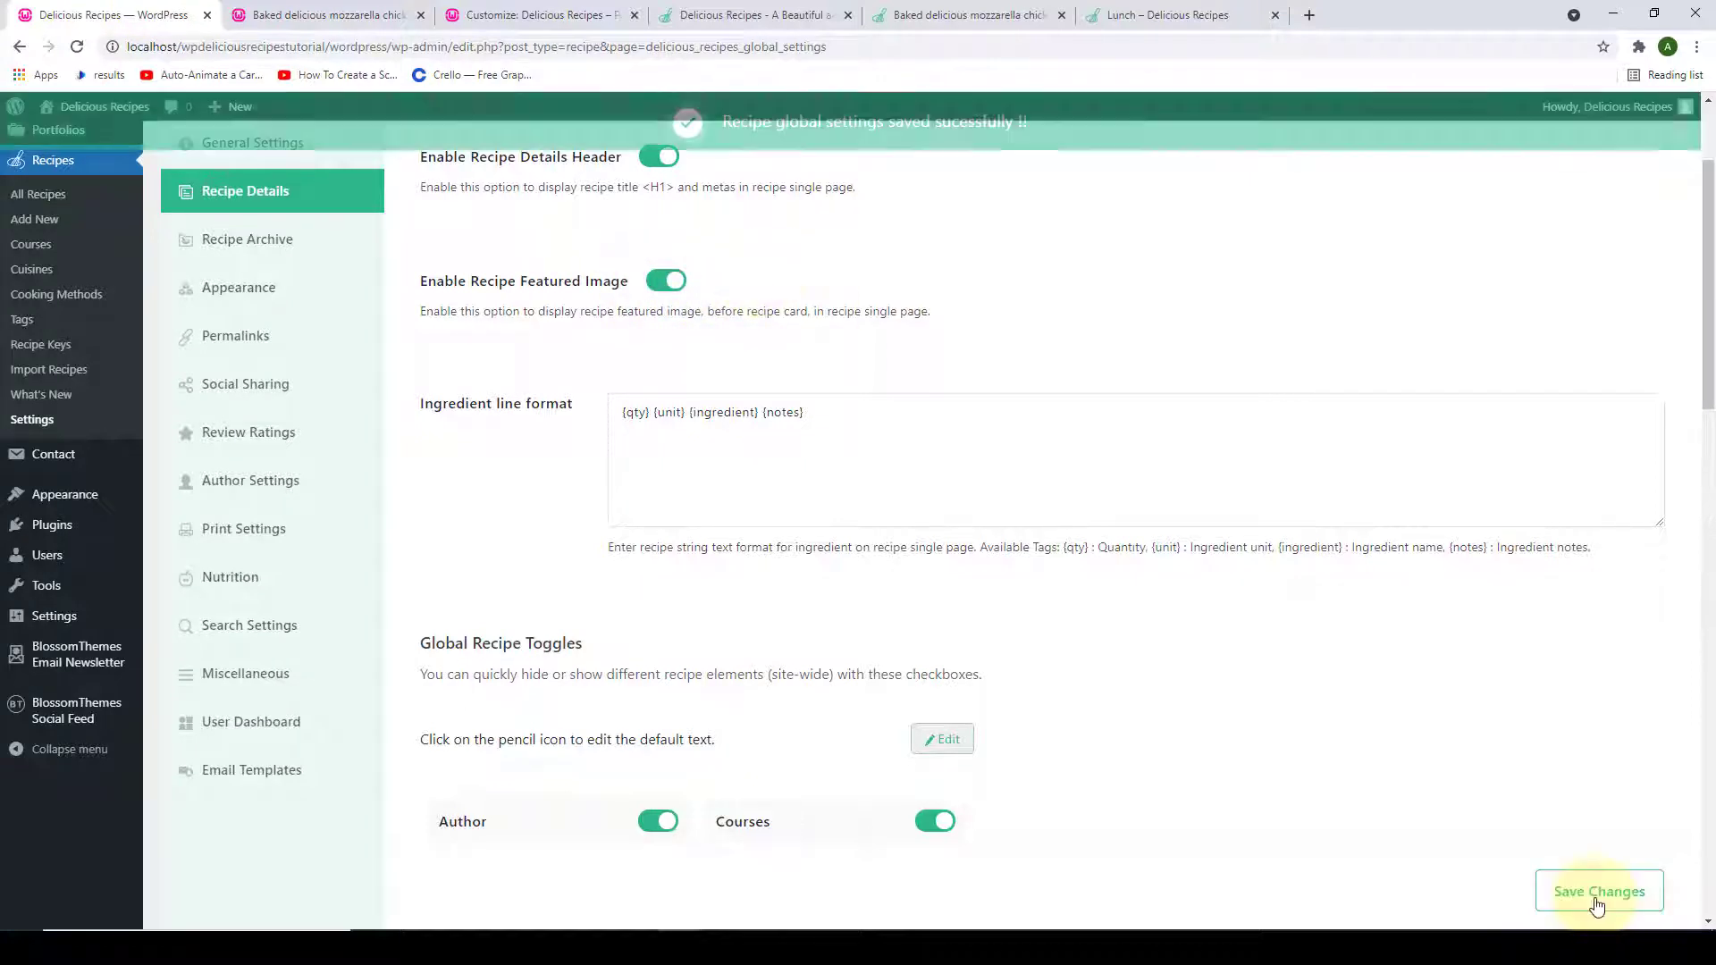
{"action": "left_click", "coordinate": [406, 7]}
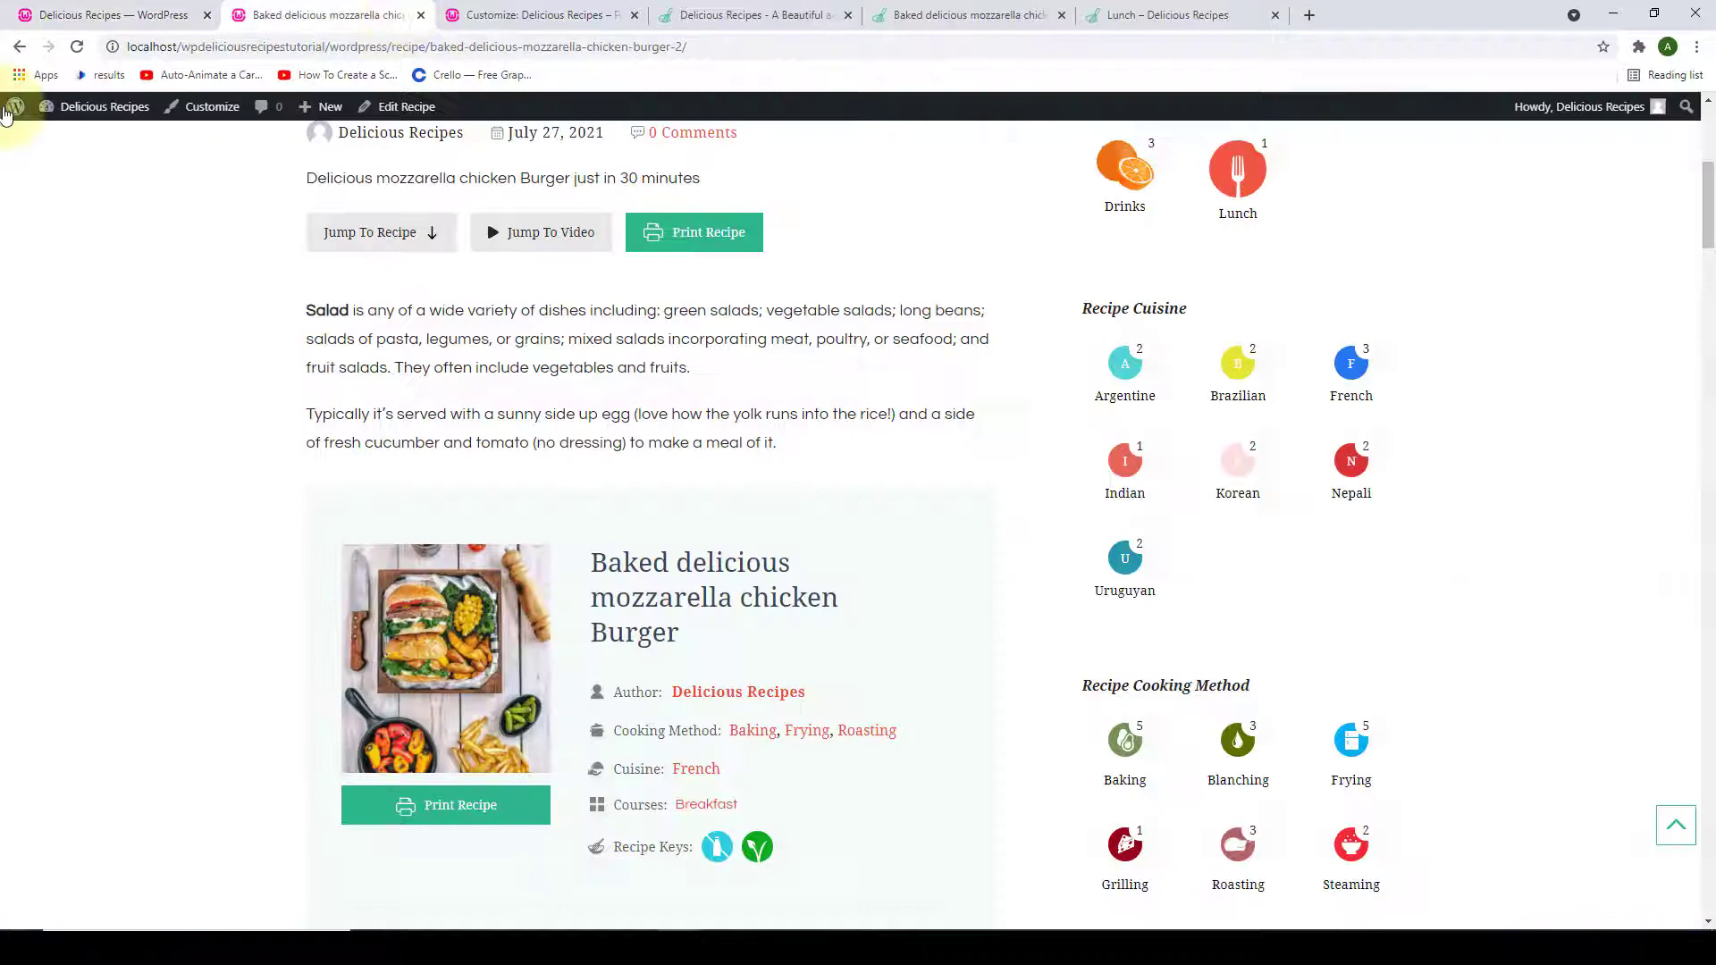
{"action": "left_click", "coordinate": [77, 46]}
{"action": "scroll", "coordinate": [502, 393], "scroll_direction": "down", "scroll_amount": 8}
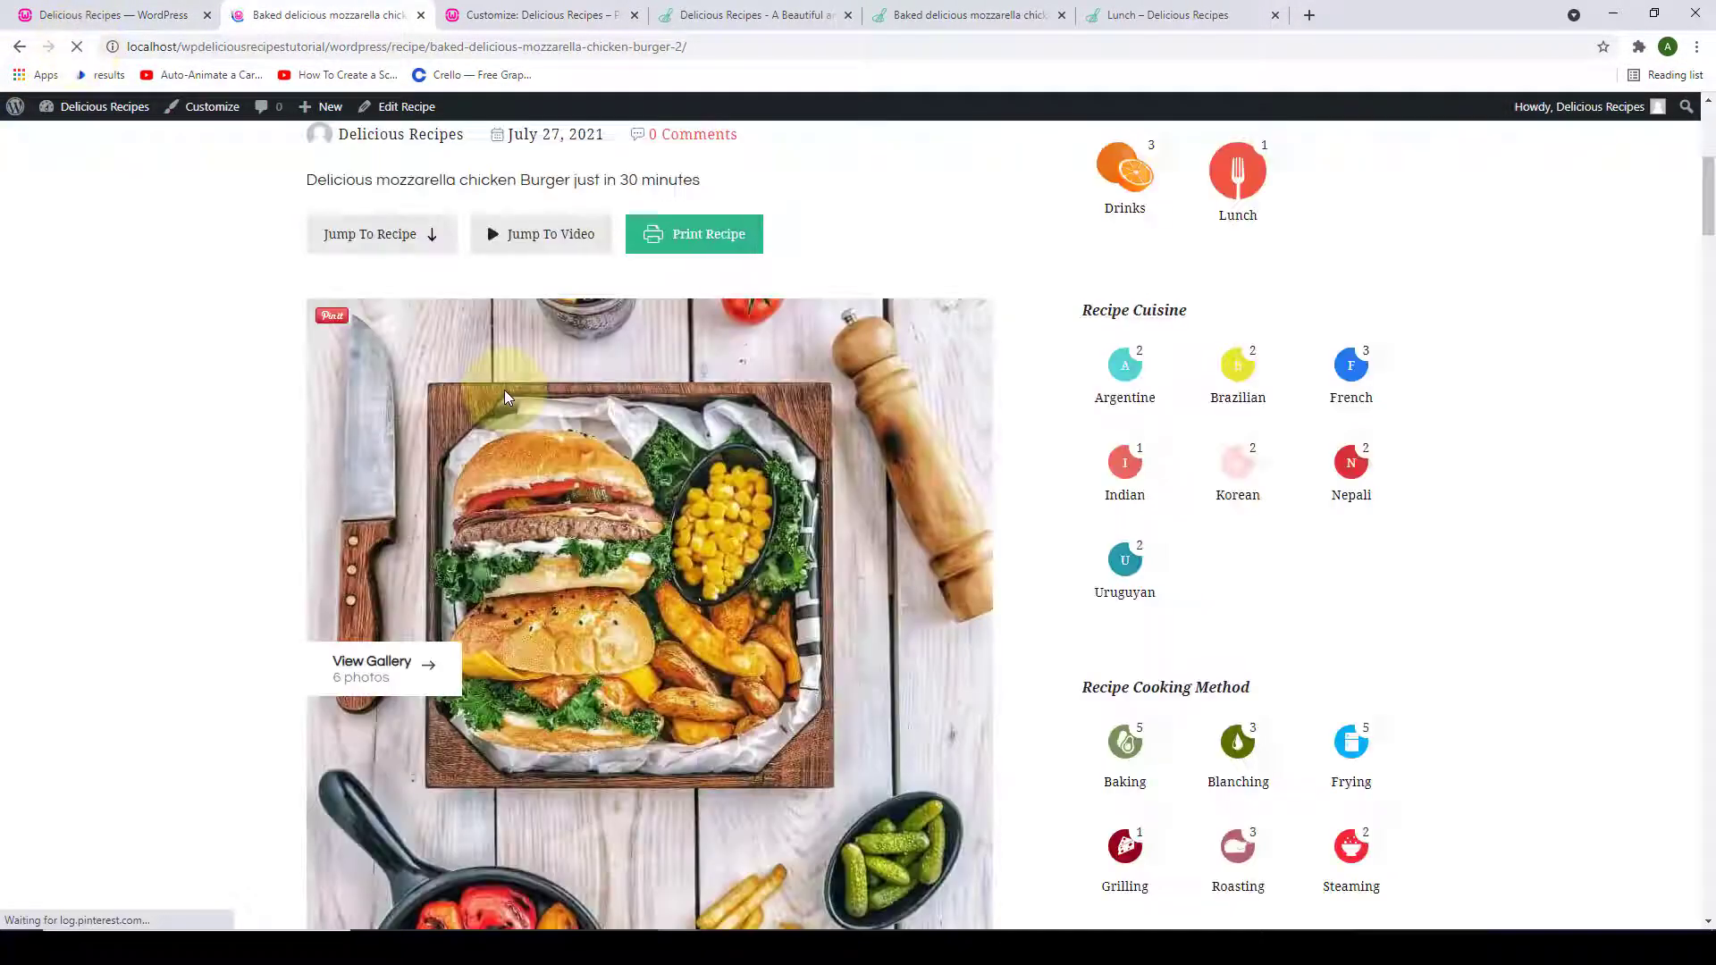
- Open the burger recipe's photo gallery, browse through all its images, and close it
{"action": "left_click", "coordinate": [451, 496]}
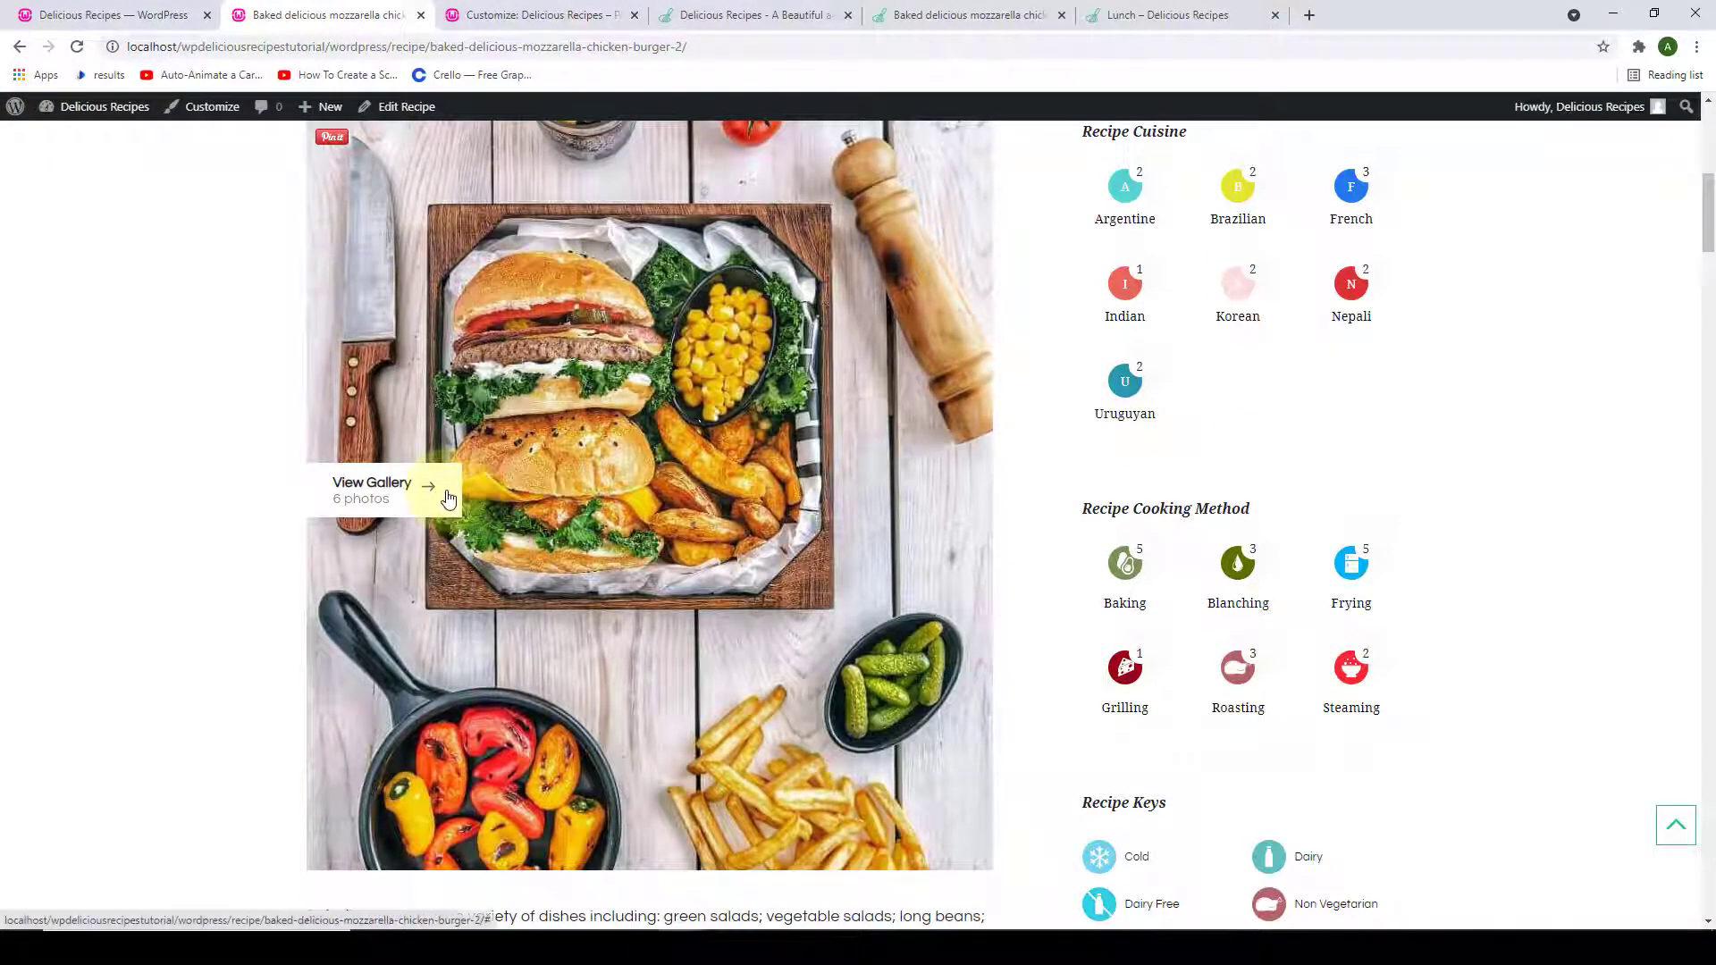
{"action": "left_click", "coordinate": [1664, 515]}
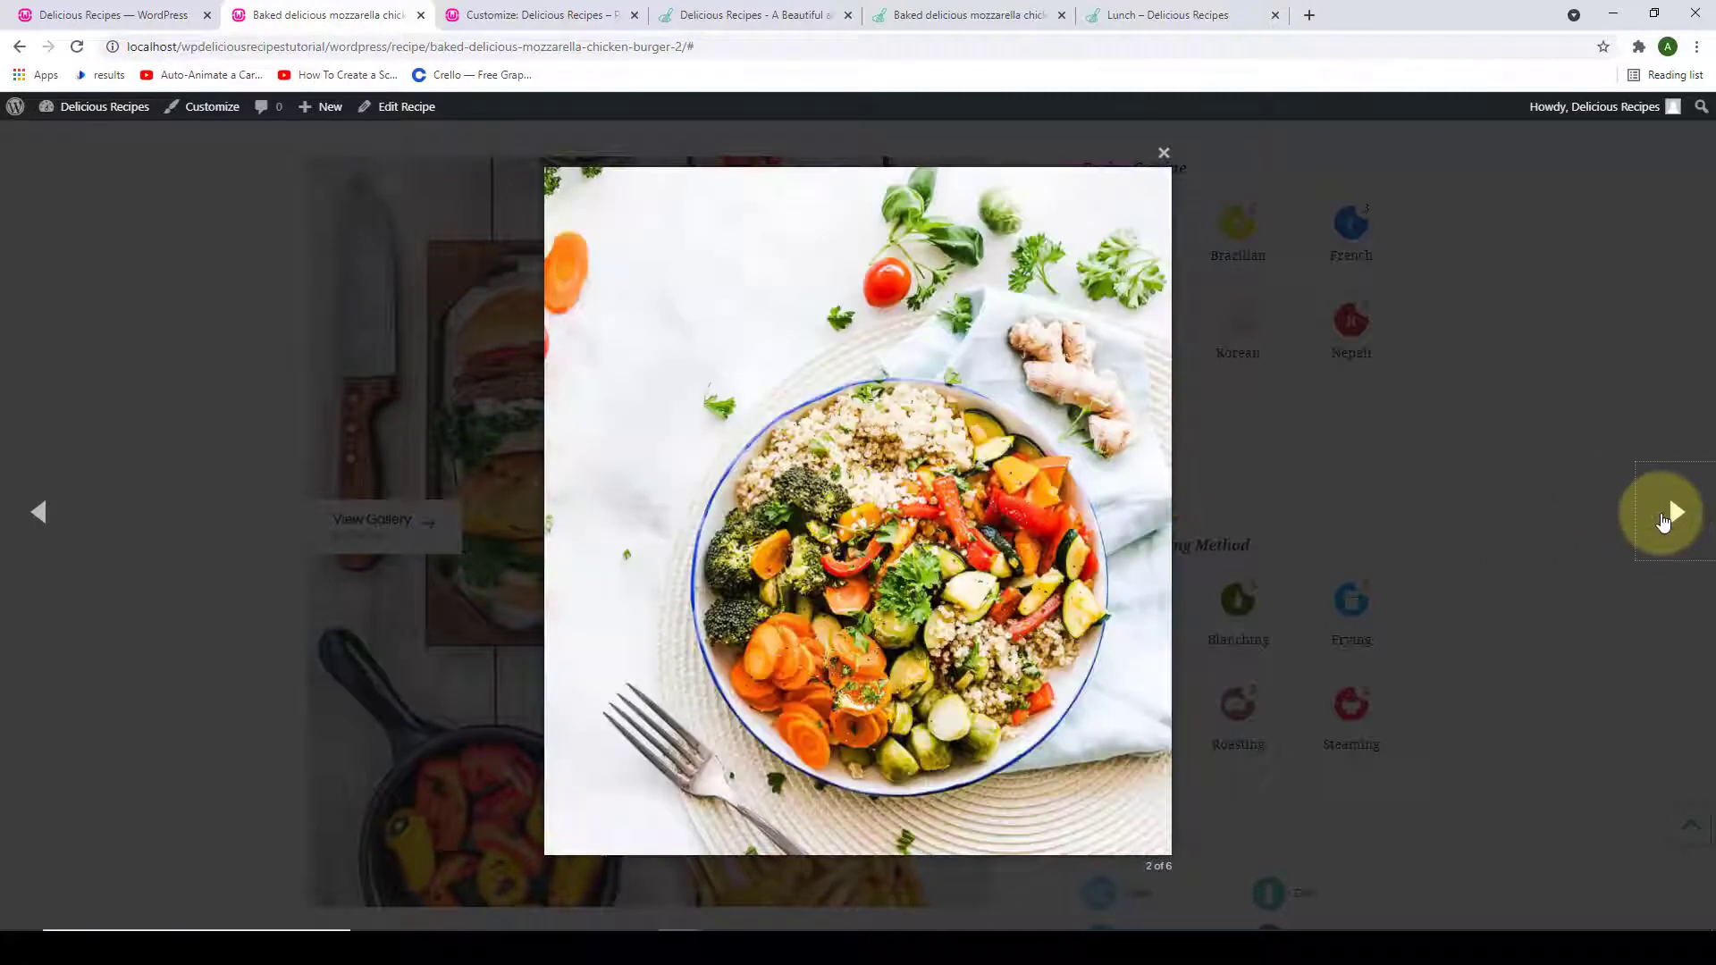
{"action": "left_click", "coordinate": [1664, 515]}
{"action": "left_click", "coordinate": [1664, 516]}
{"action": "left_click", "coordinate": [1663, 516]}
{"action": "left_click", "coordinate": [1663, 515]}
{"action": "left_click", "coordinate": [1663, 522]}
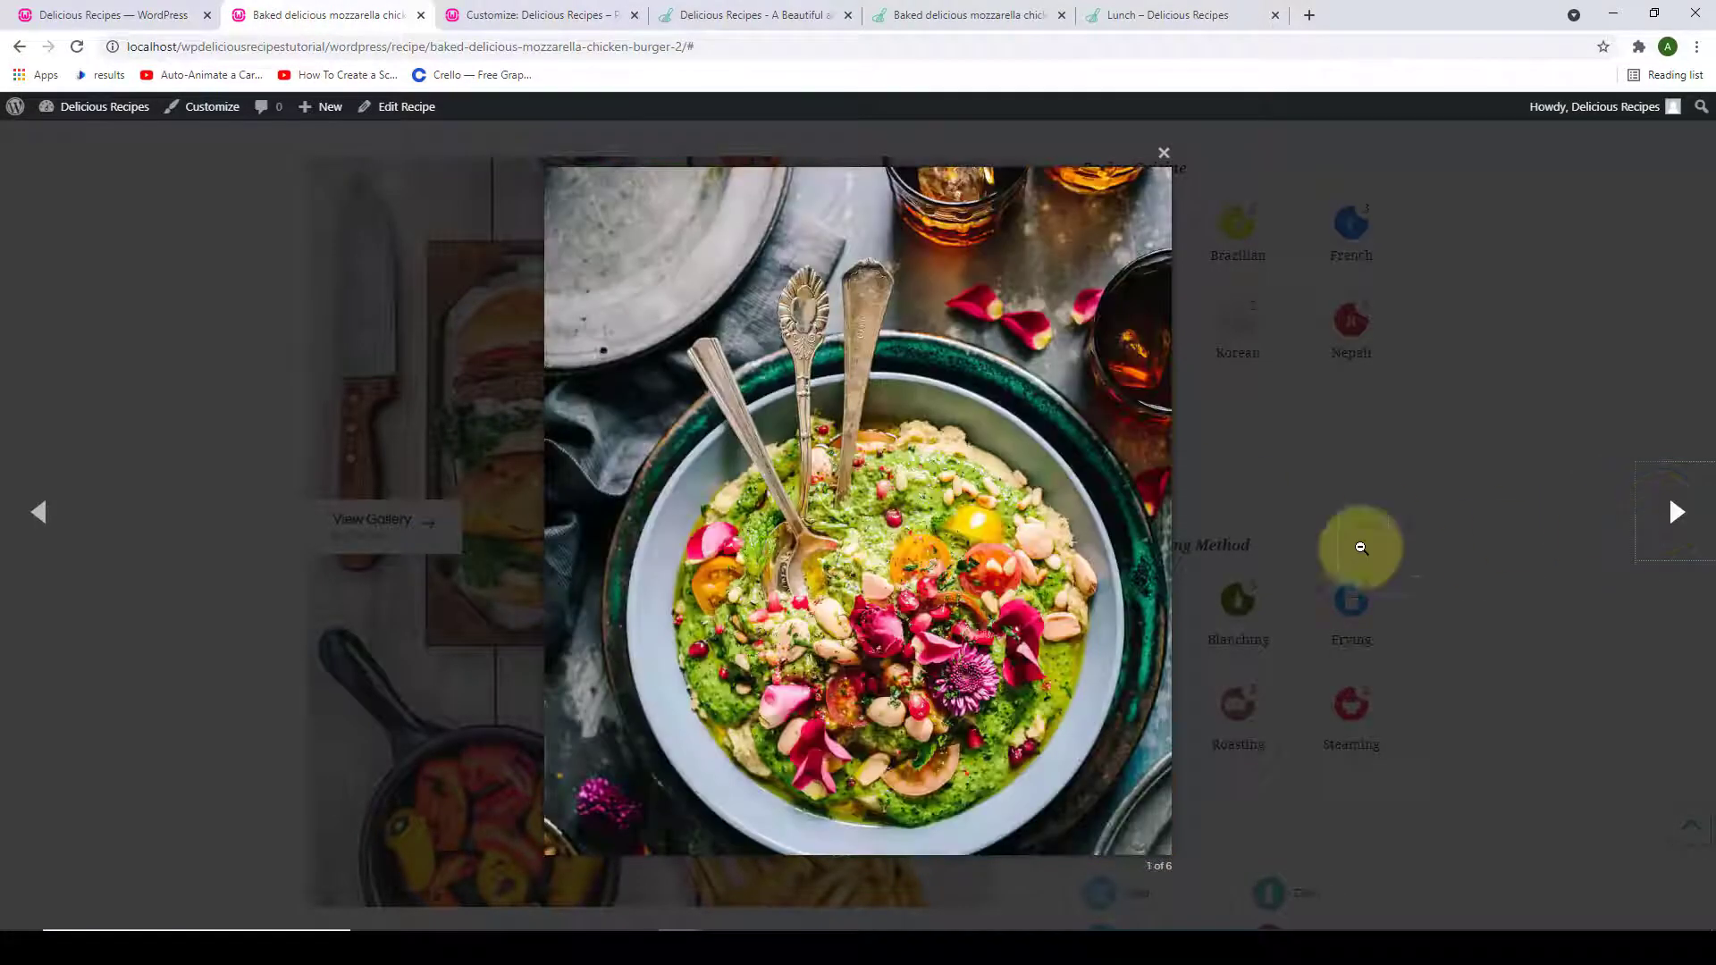
{"action": "left_click", "coordinate": [1163, 153]}
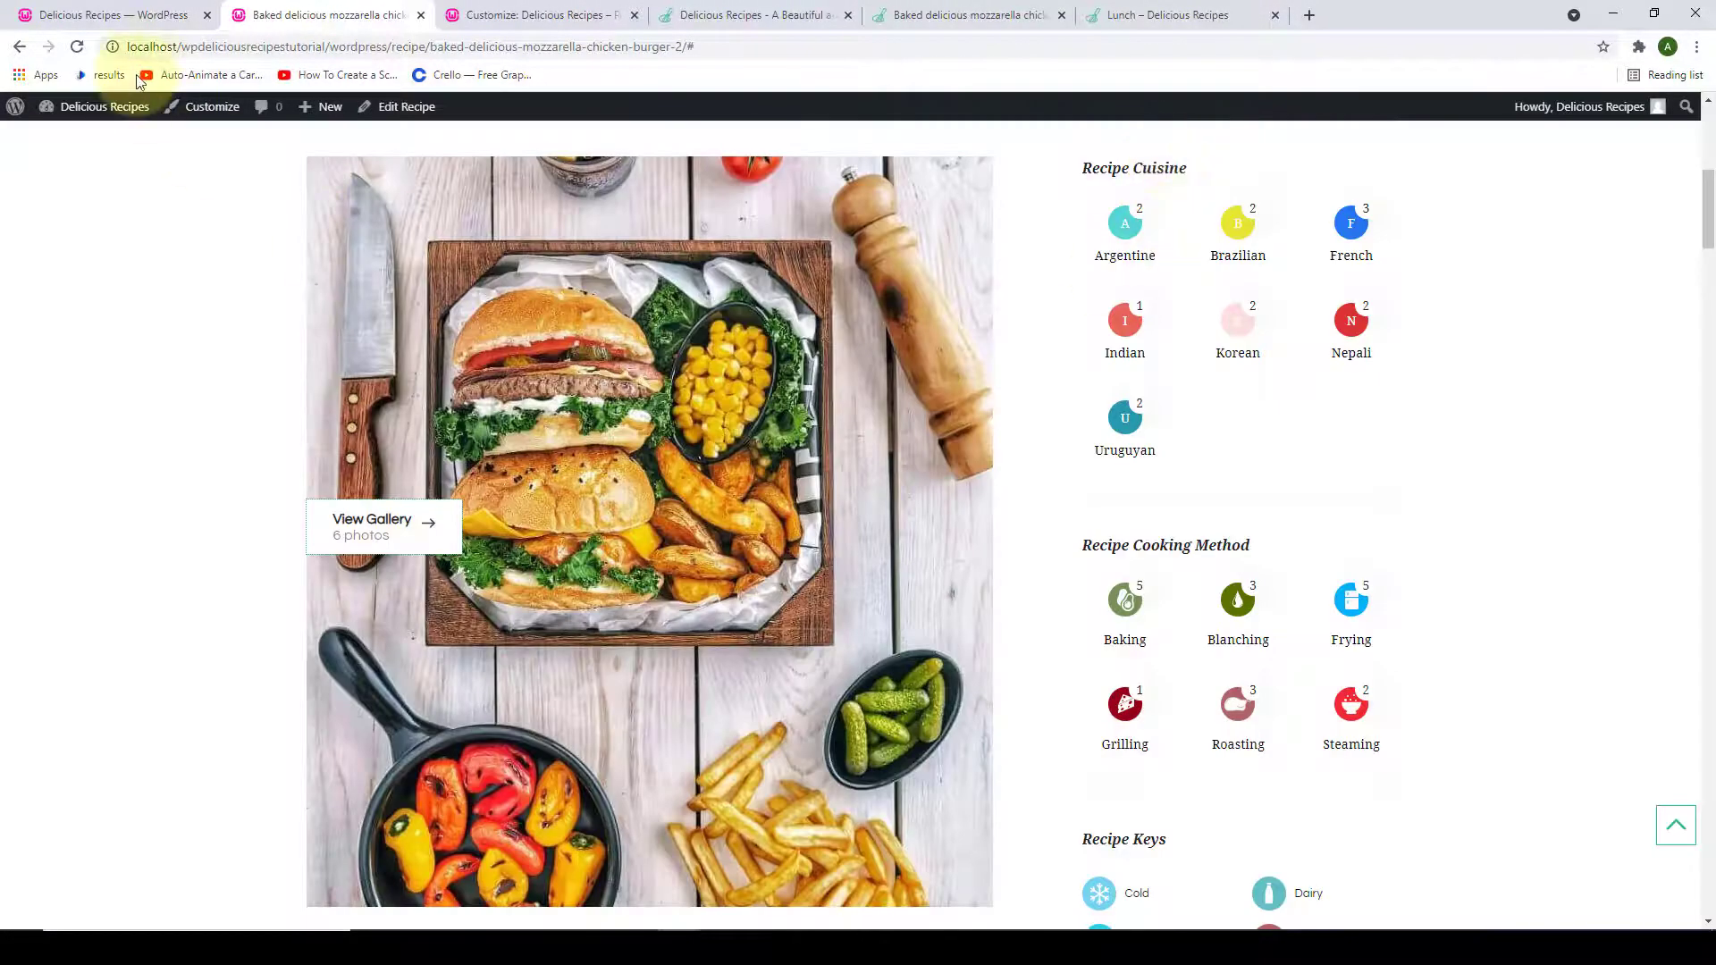
- Examine the ingredient line format in the Recipe Details settings and compare it with the ingredients list on the burger recipe page
{"action": "left_click", "coordinate": [143, 15]}
{"action": "scroll", "coordinate": [590, 386], "scroll_direction": "down", "scroll_amount": 1}
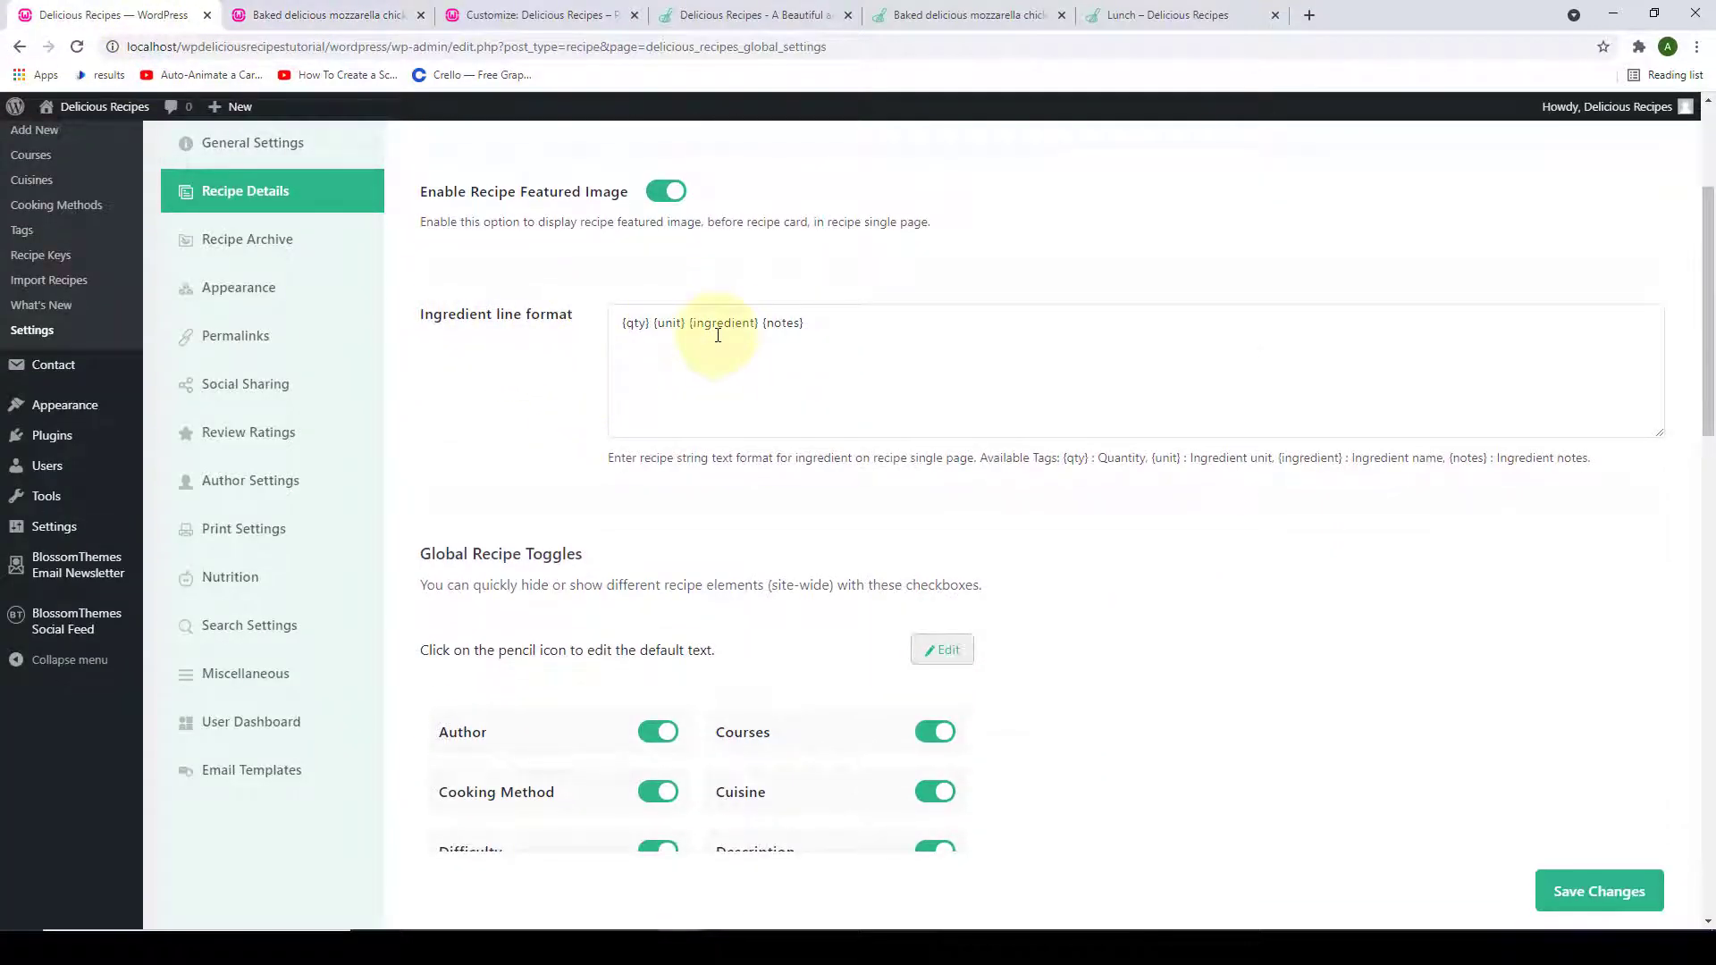
{"action": "left_click", "coordinate": [637, 327]}
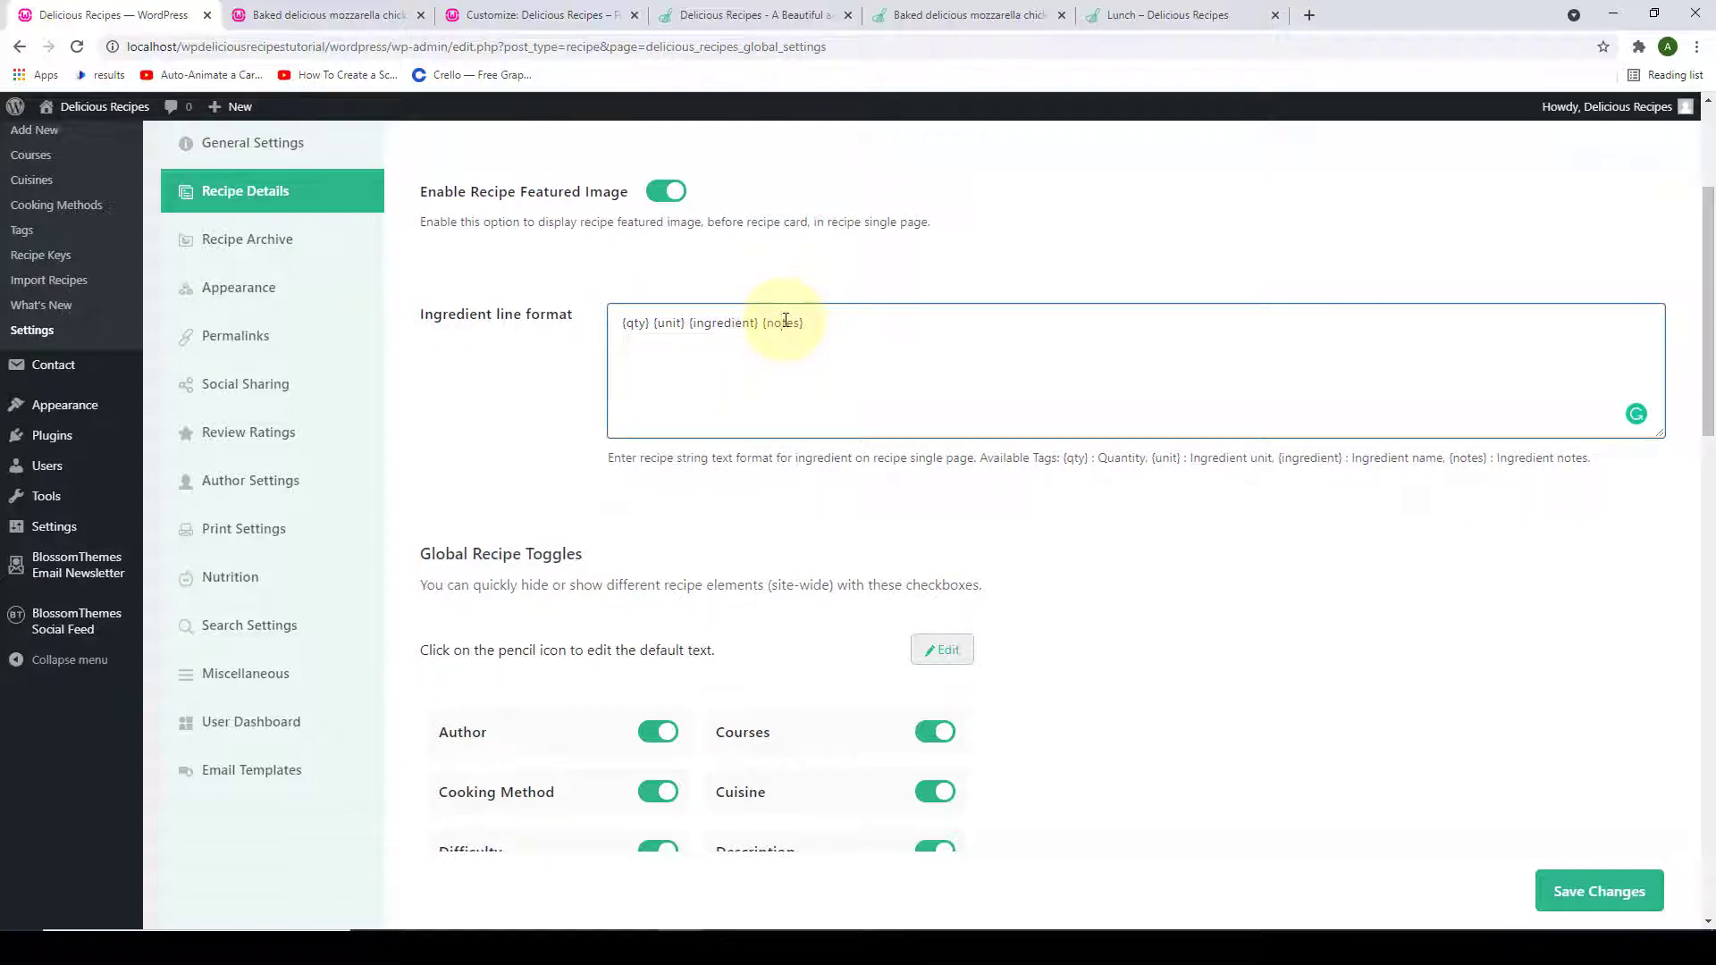
{"action": "left_click", "coordinate": [308, 18]}
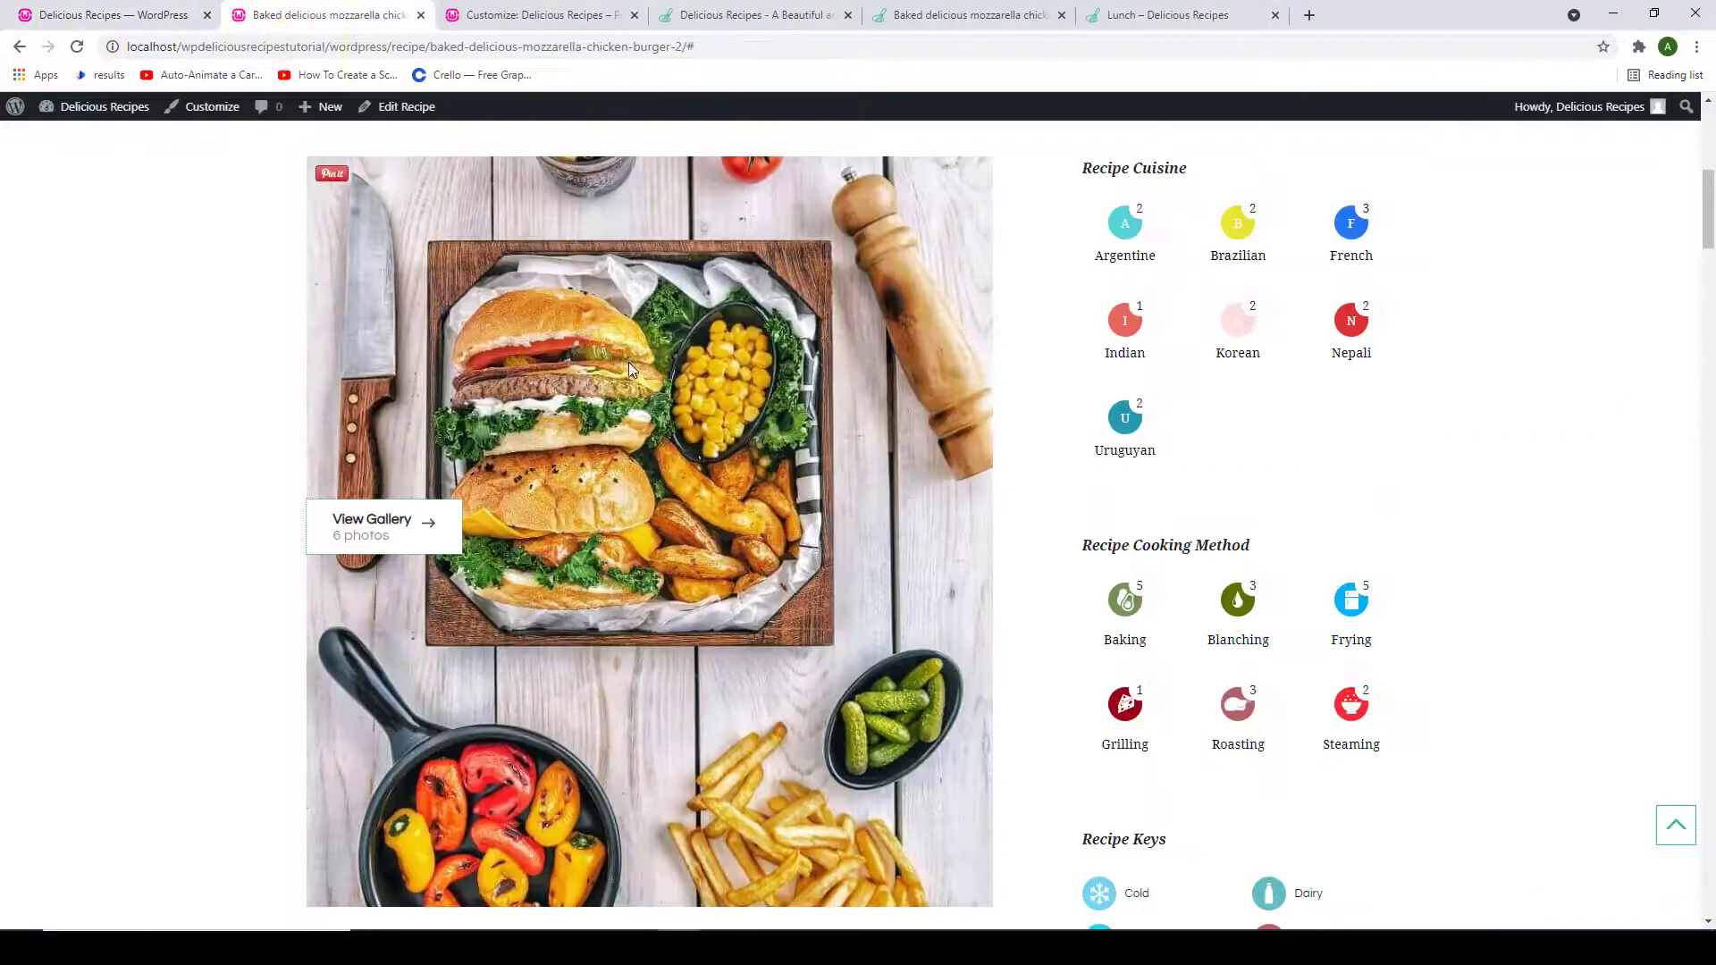
{"action": "scroll", "coordinate": [629, 362], "scroll_direction": "down", "scroll_amount": 20}
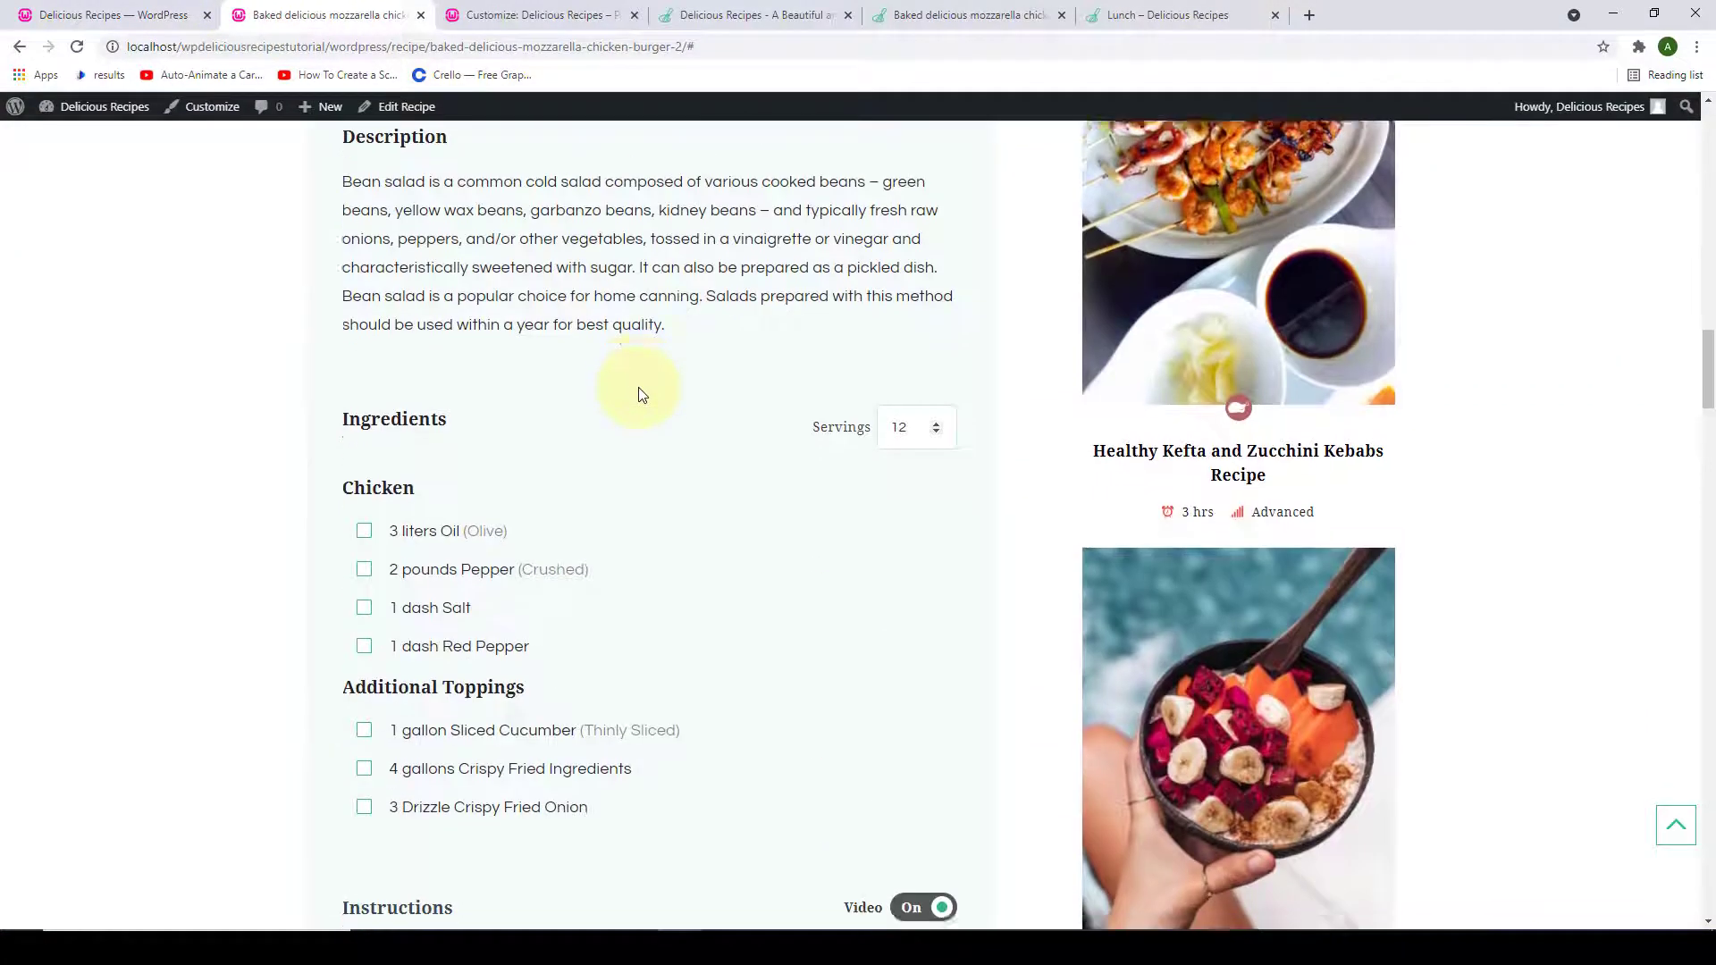
{"action": "scroll", "coordinate": [638, 394], "scroll_direction": "down", "scroll_amount": 3}
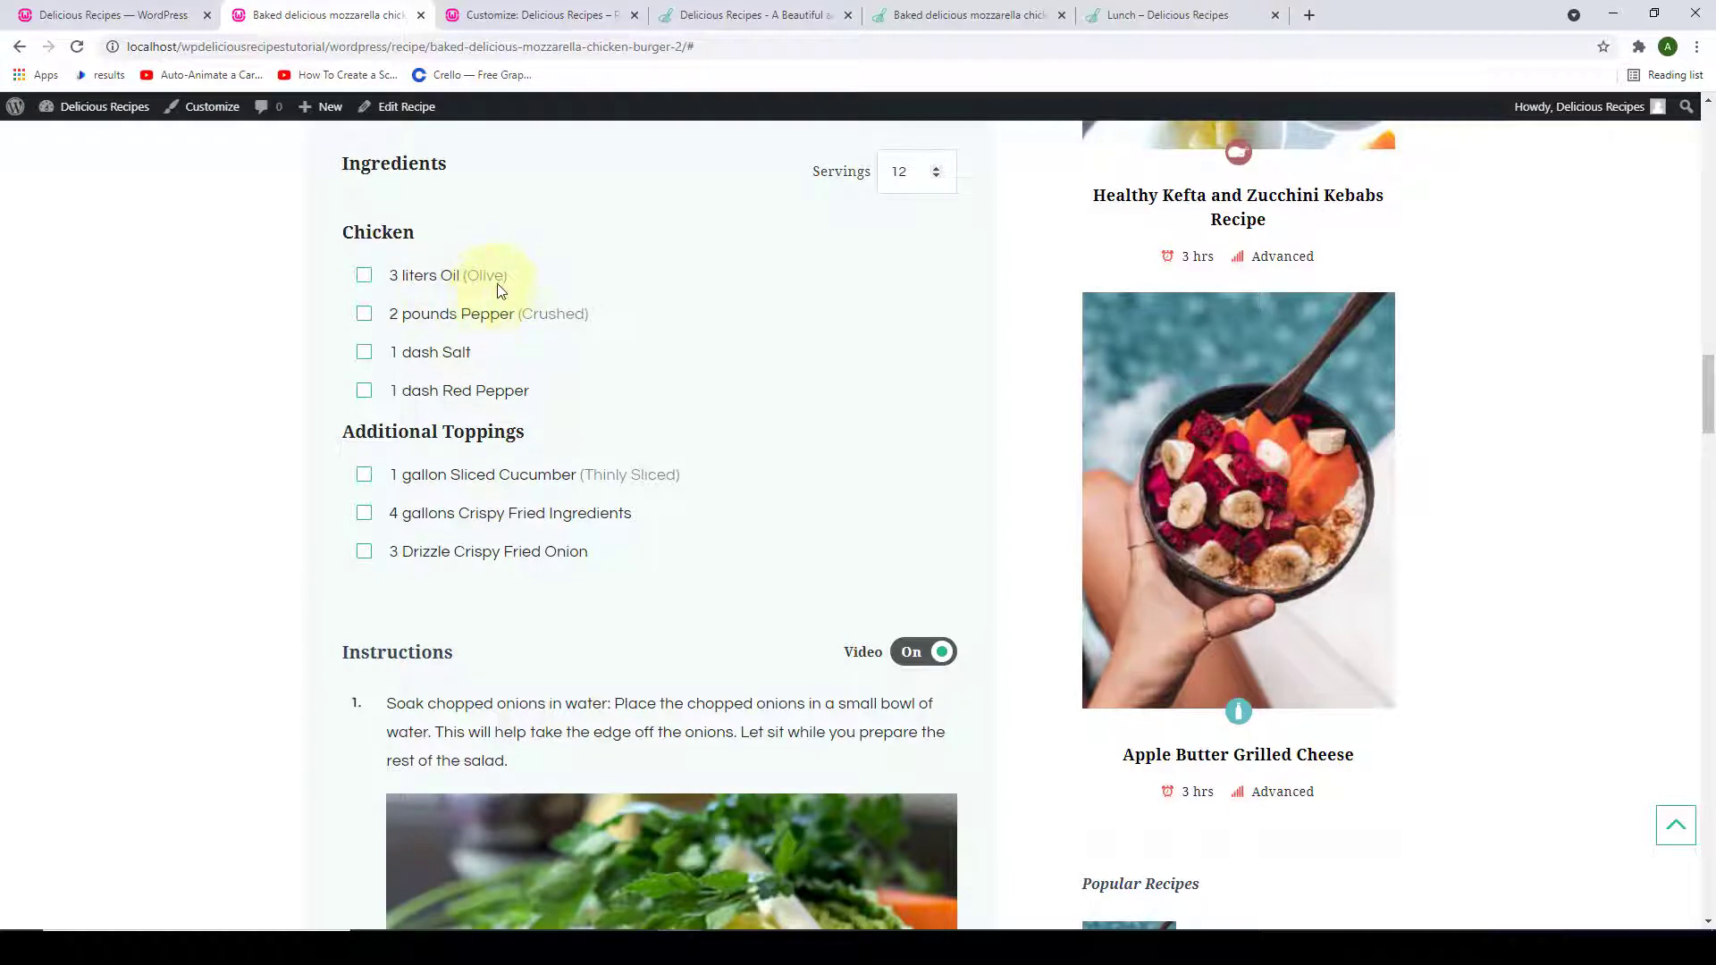
- Move the {notes} tag to the start of the ingredient line format in the Recipe Details settings
{"action": "left_click", "coordinate": [152, 16]}
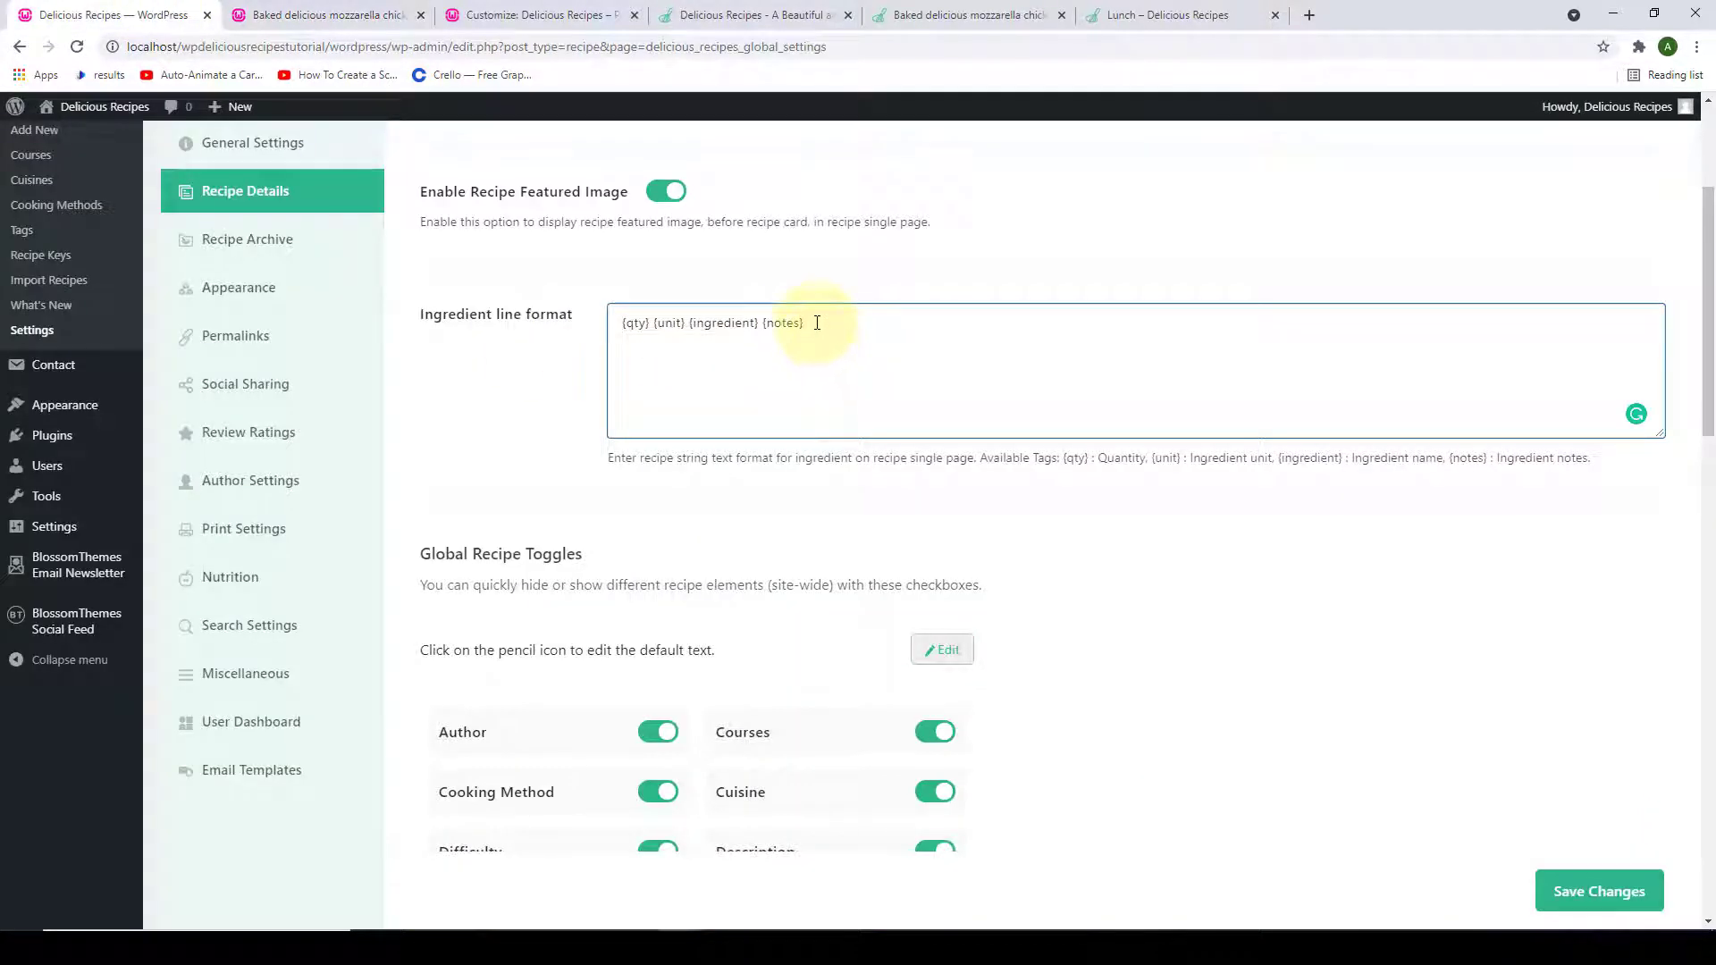
{"action": "left_click_drag", "start_coordinate": [795, 328], "coordinate": [767, 327]}
{"action": "right_click", "coordinate": [784, 326]}
{"action": "left_click", "coordinate": [817, 372]}
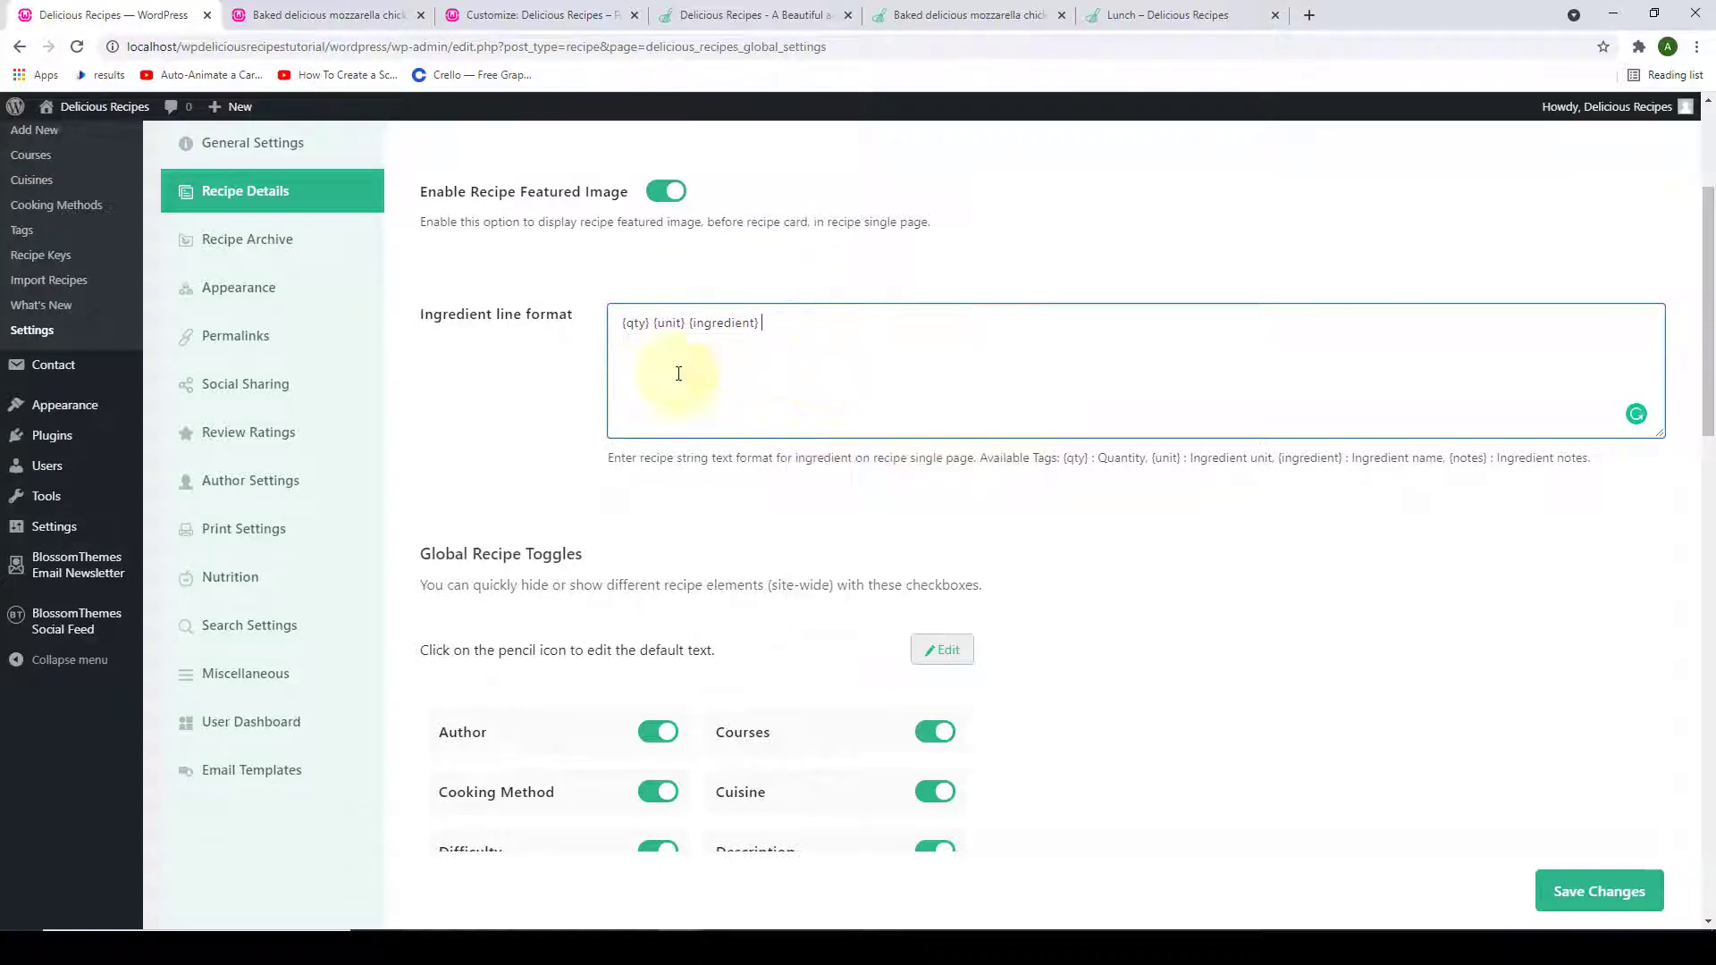
{"action": "right_click", "coordinate": [617, 326]}
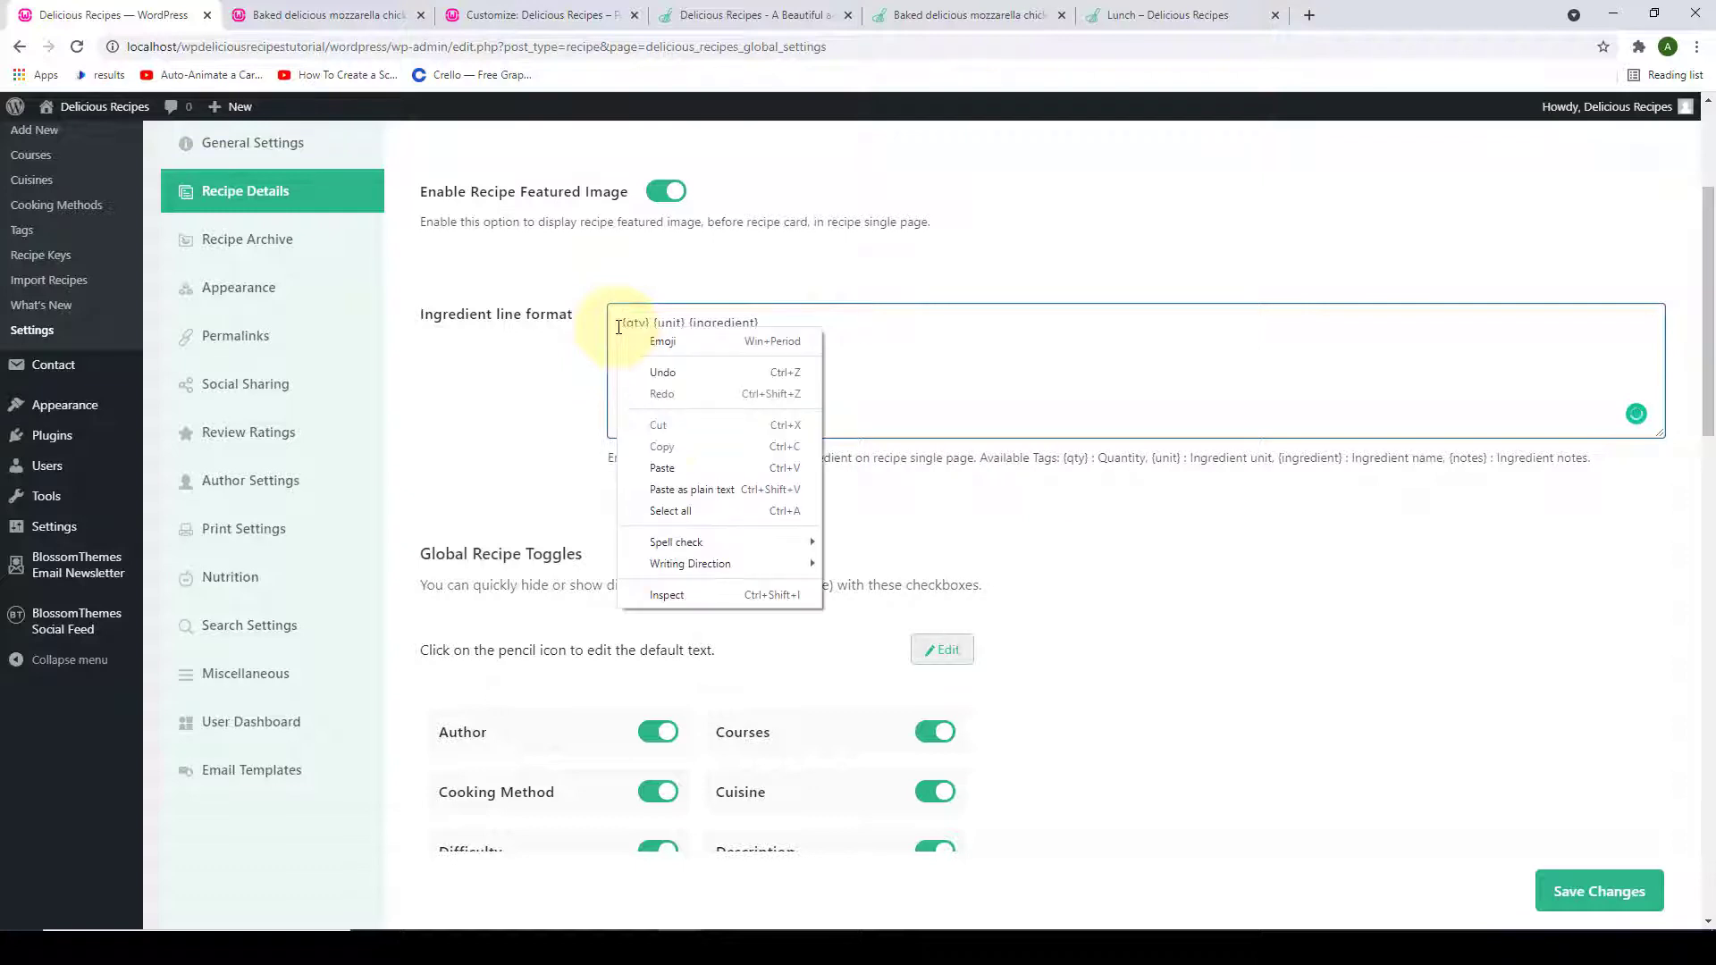
{"action": "left_click", "coordinate": [701, 463]}
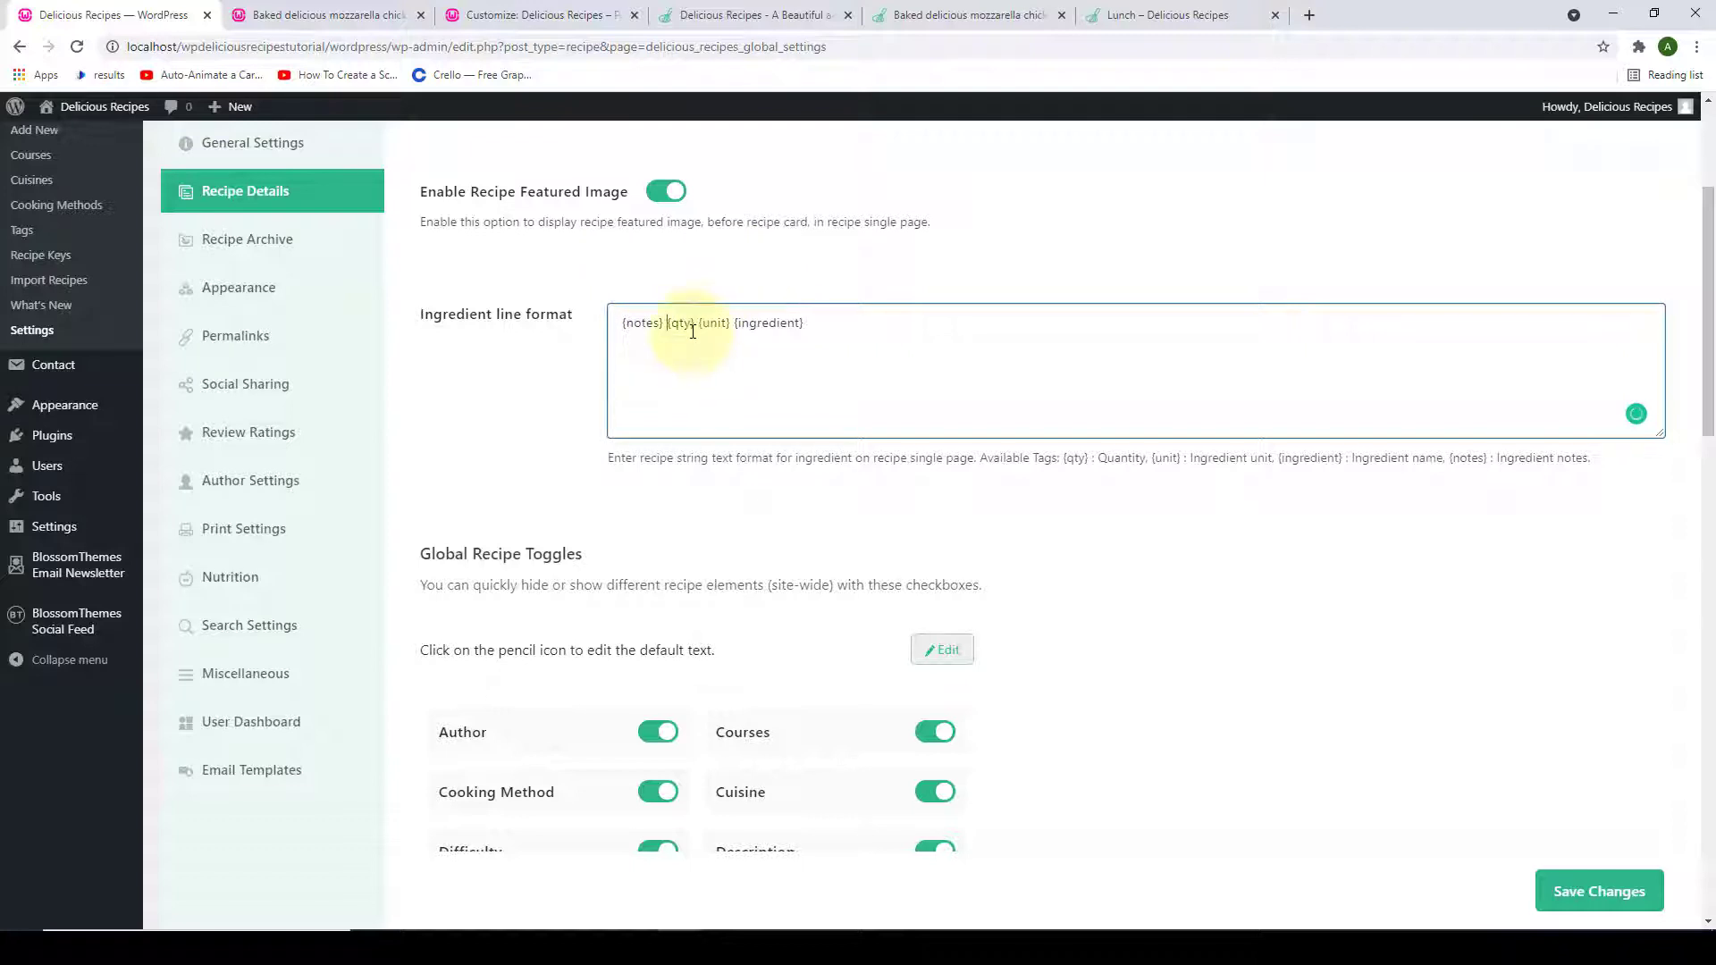
- Move the {qty} tag to the end so the ingredient line format reads {notes} {unit} {ingredient} {qty}
{"action": "right_click", "coordinate": [667, 330]}
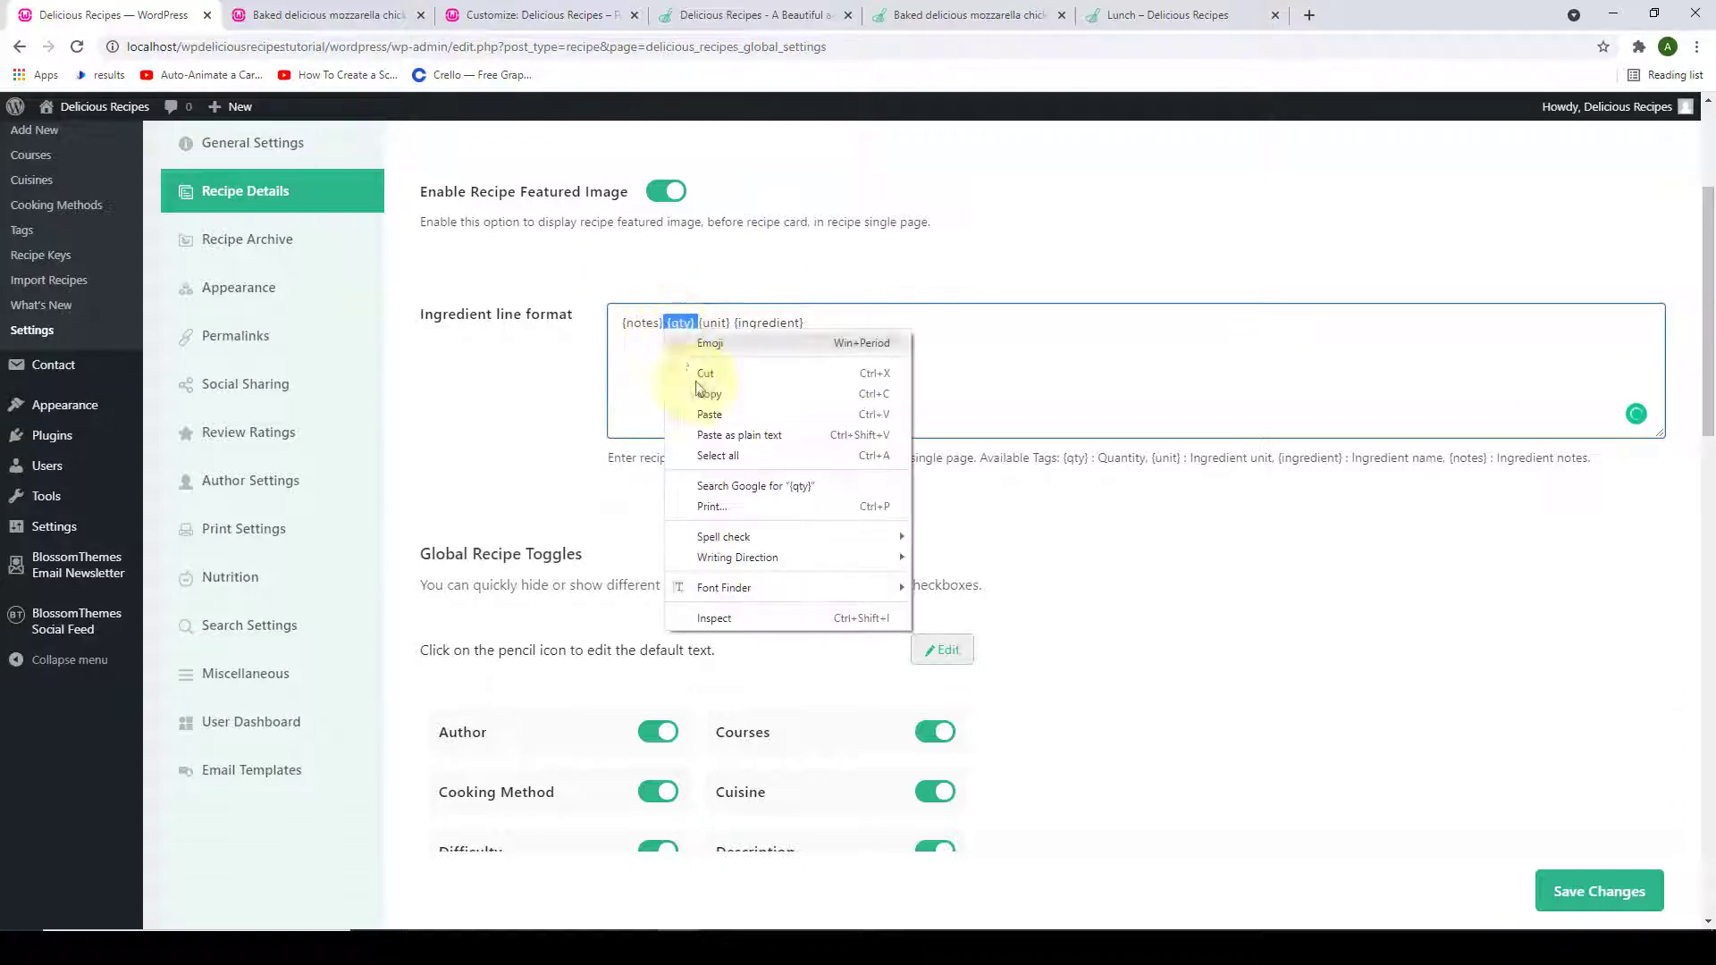
{"action": "left_click", "coordinate": [714, 375]}
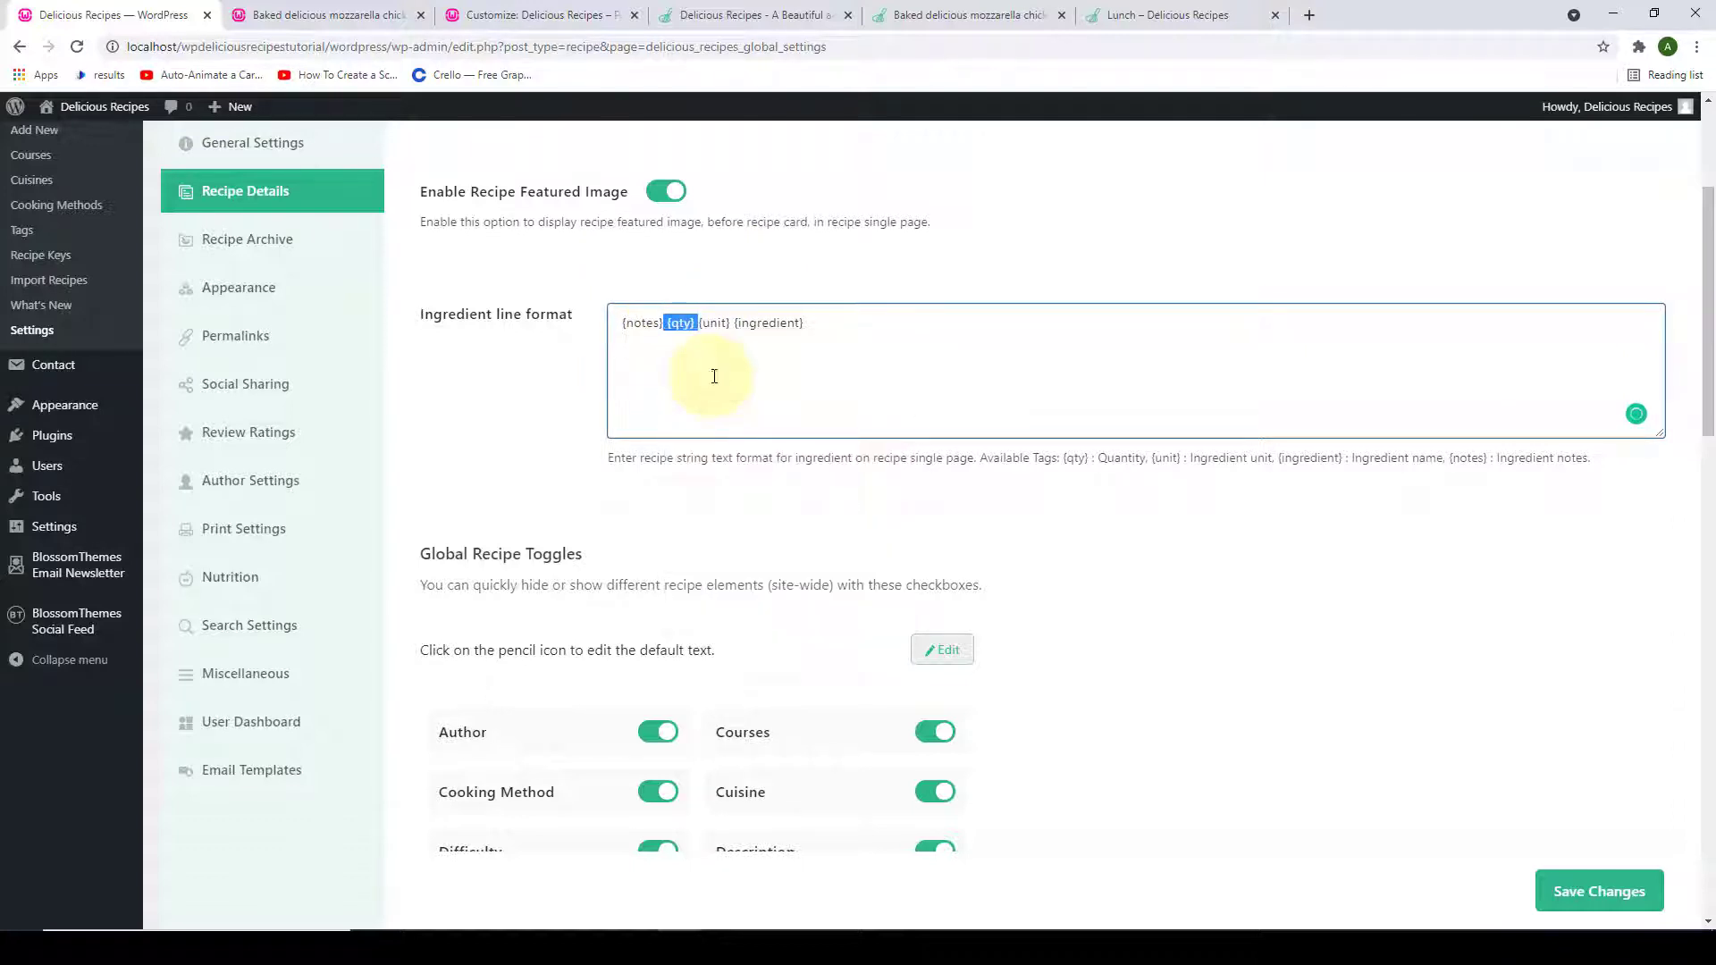
{"action": "right_click", "coordinate": [782, 325]}
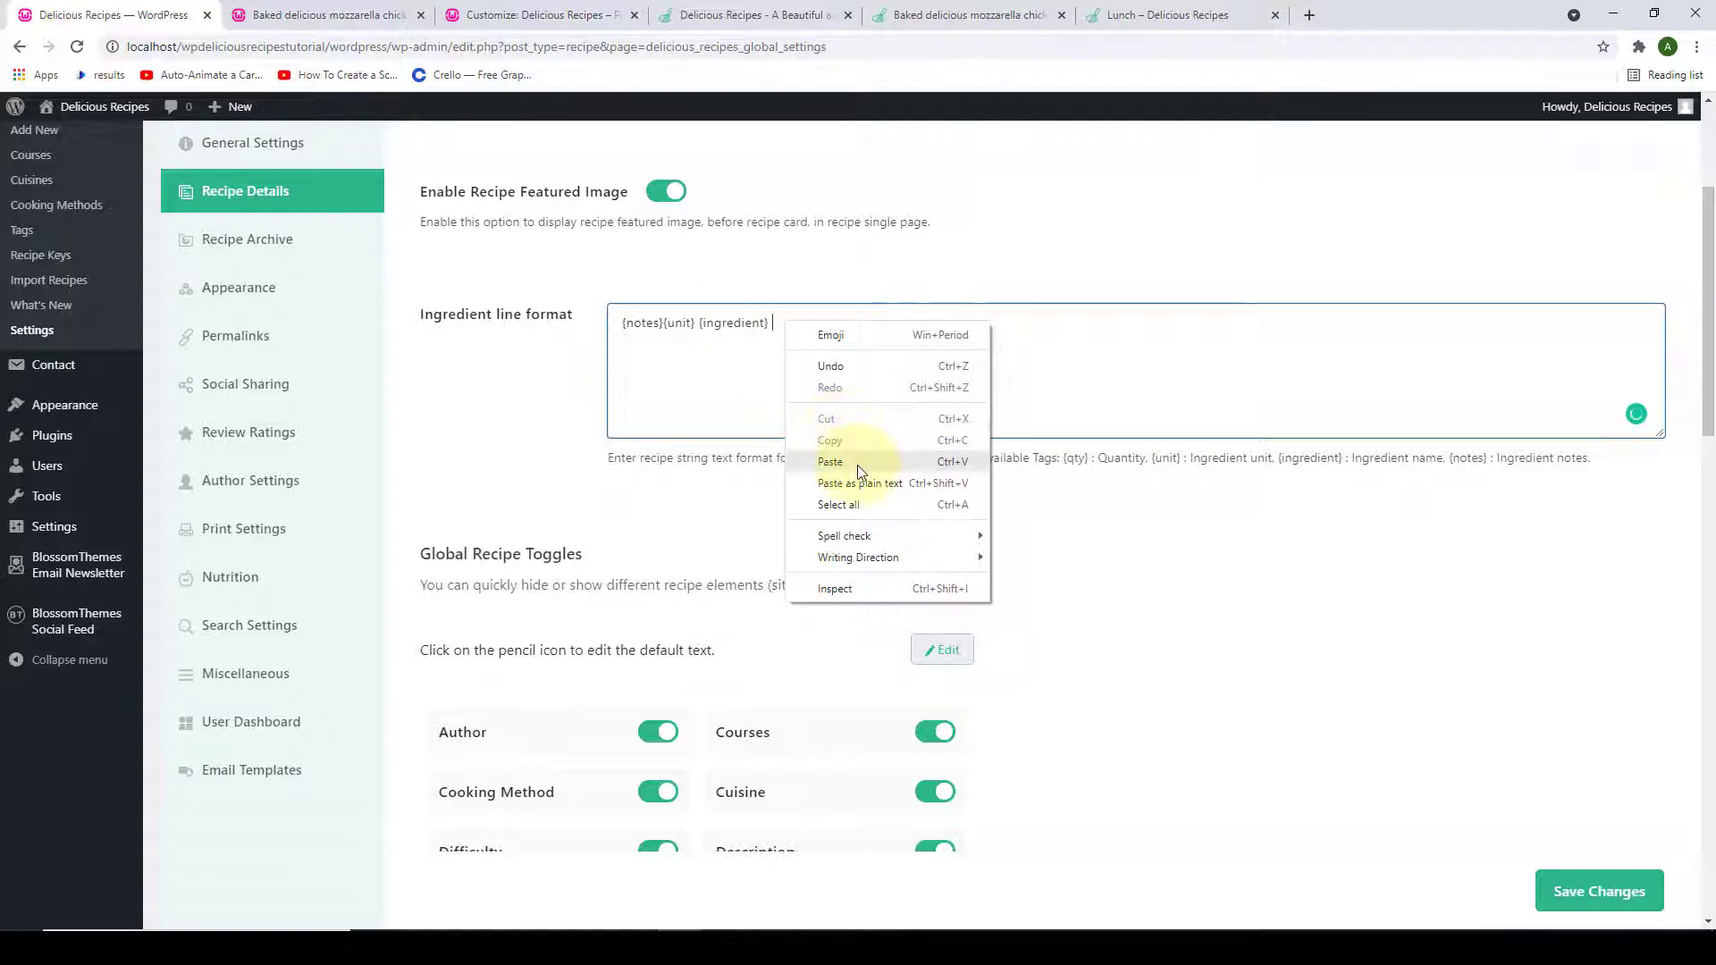
{"action": "left_click", "coordinate": [831, 462]}
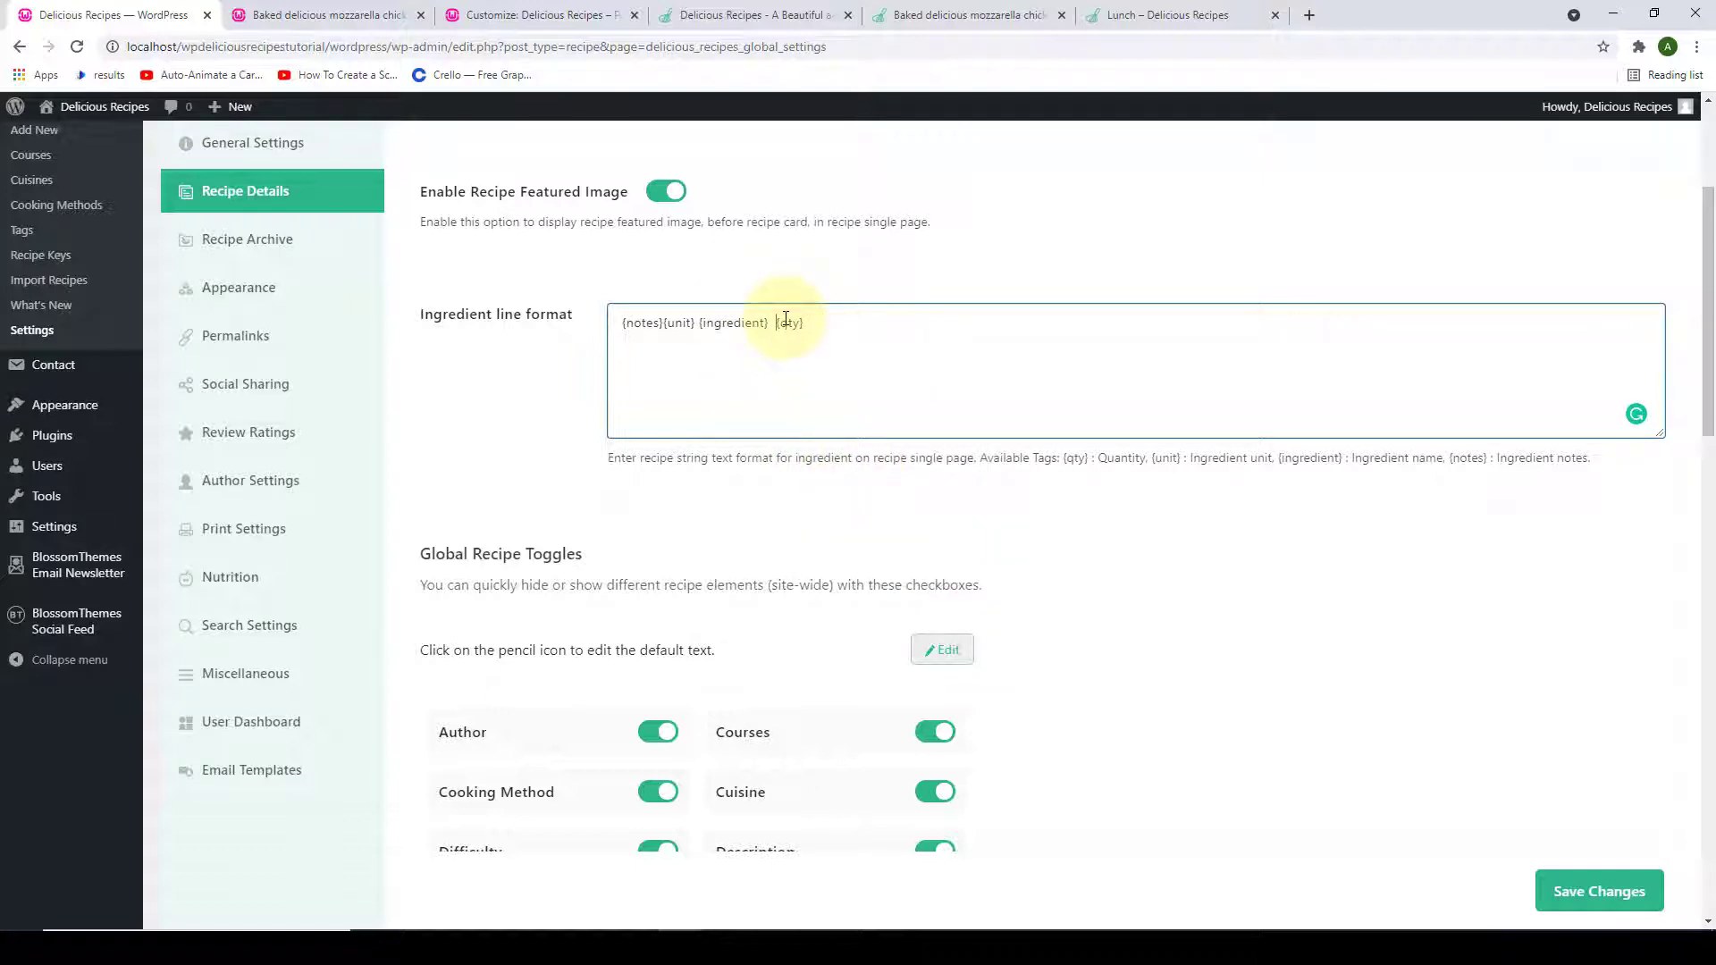
{"action": "left_click", "coordinate": [664, 322]}
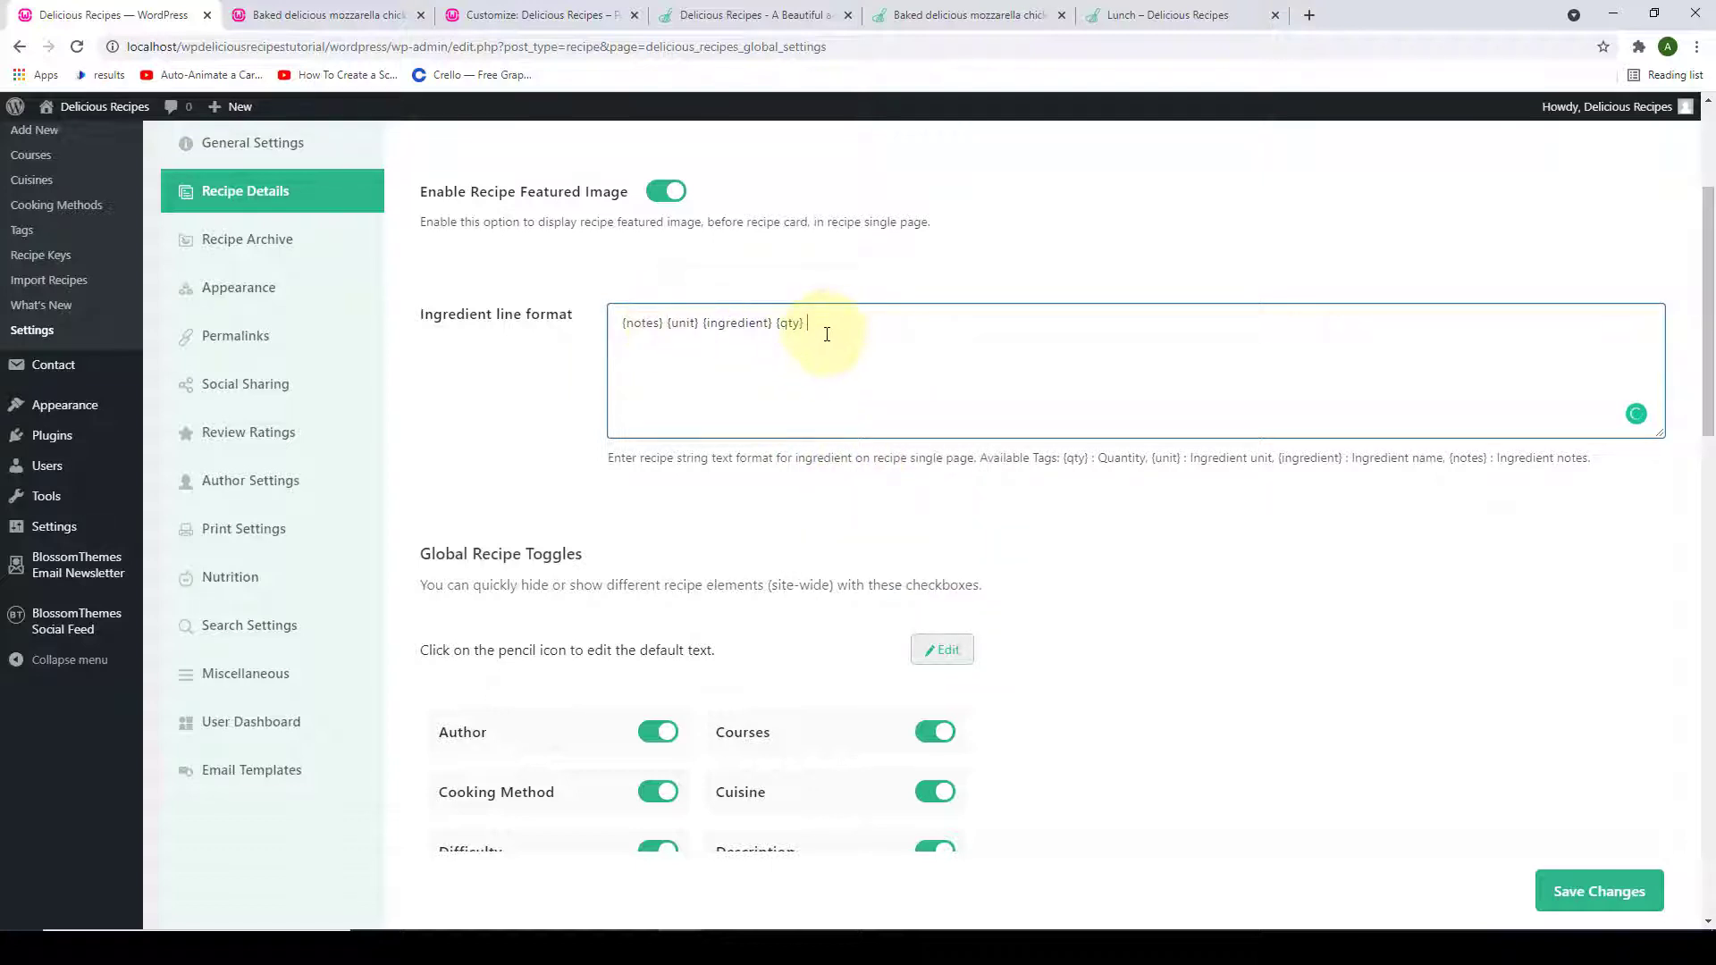
- Save the rearranged ingredient line format and reload the burger recipe page to check its ingredients list
{"action": "left_click", "coordinate": [1608, 902]}
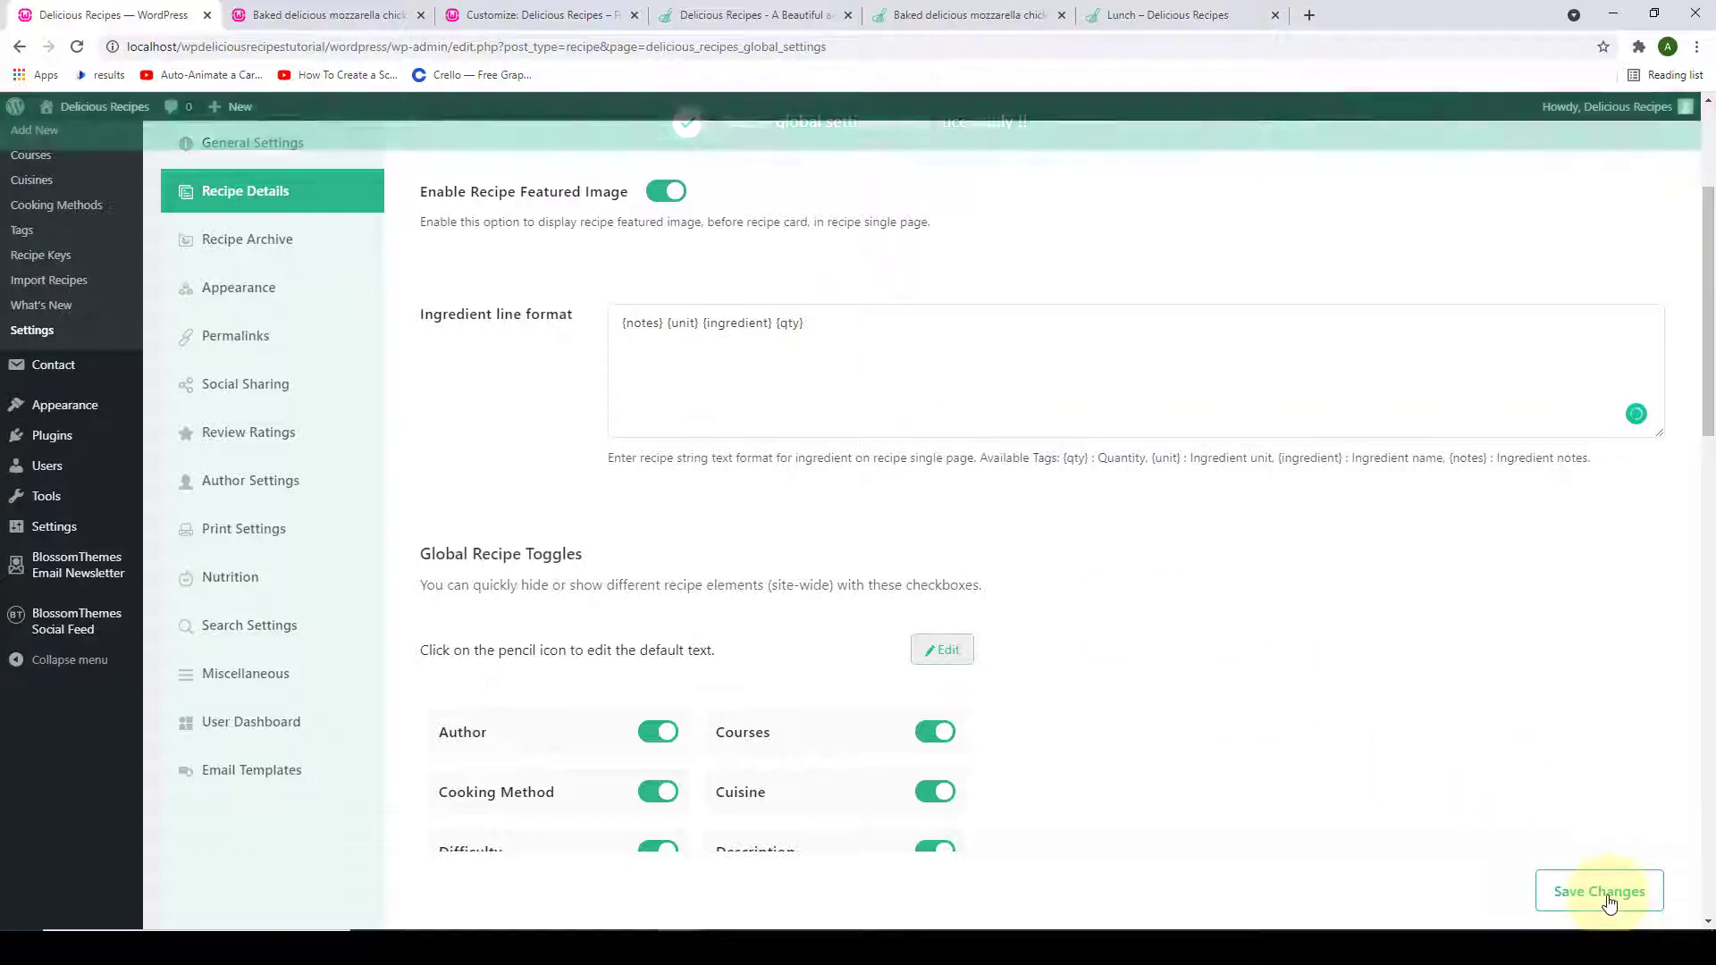
{"action": "left_click", "coordinate": [374, 15]}
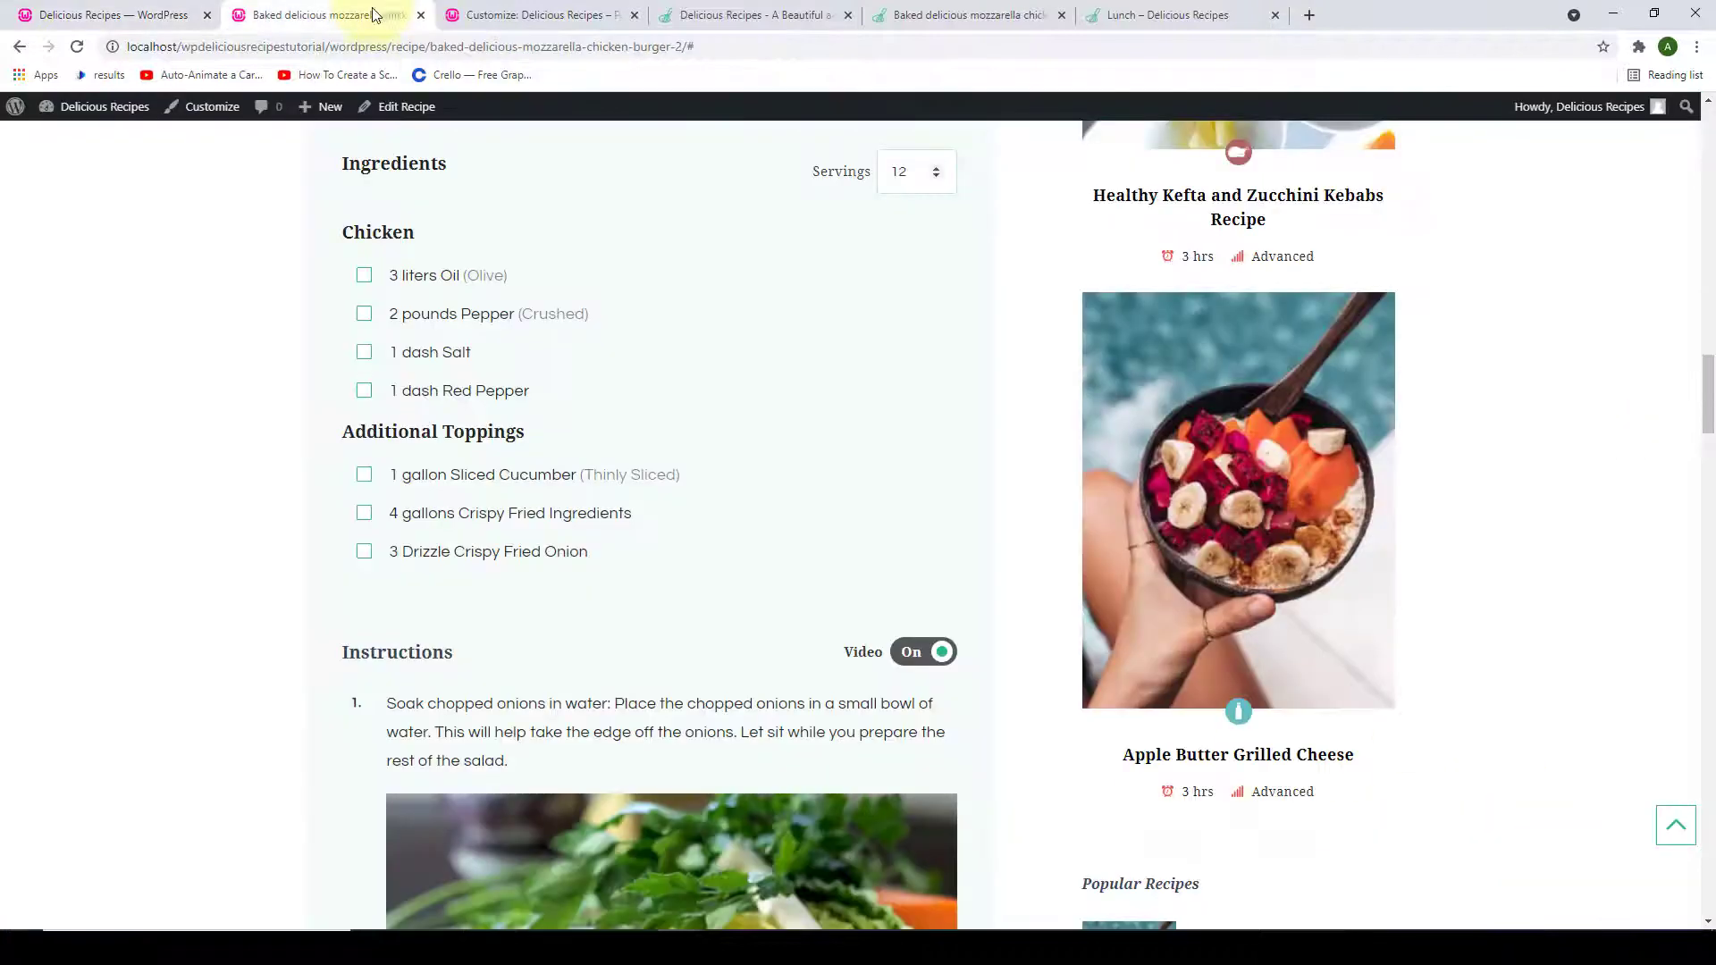
{"action": "left_click", "coordinate": [77, 48]}
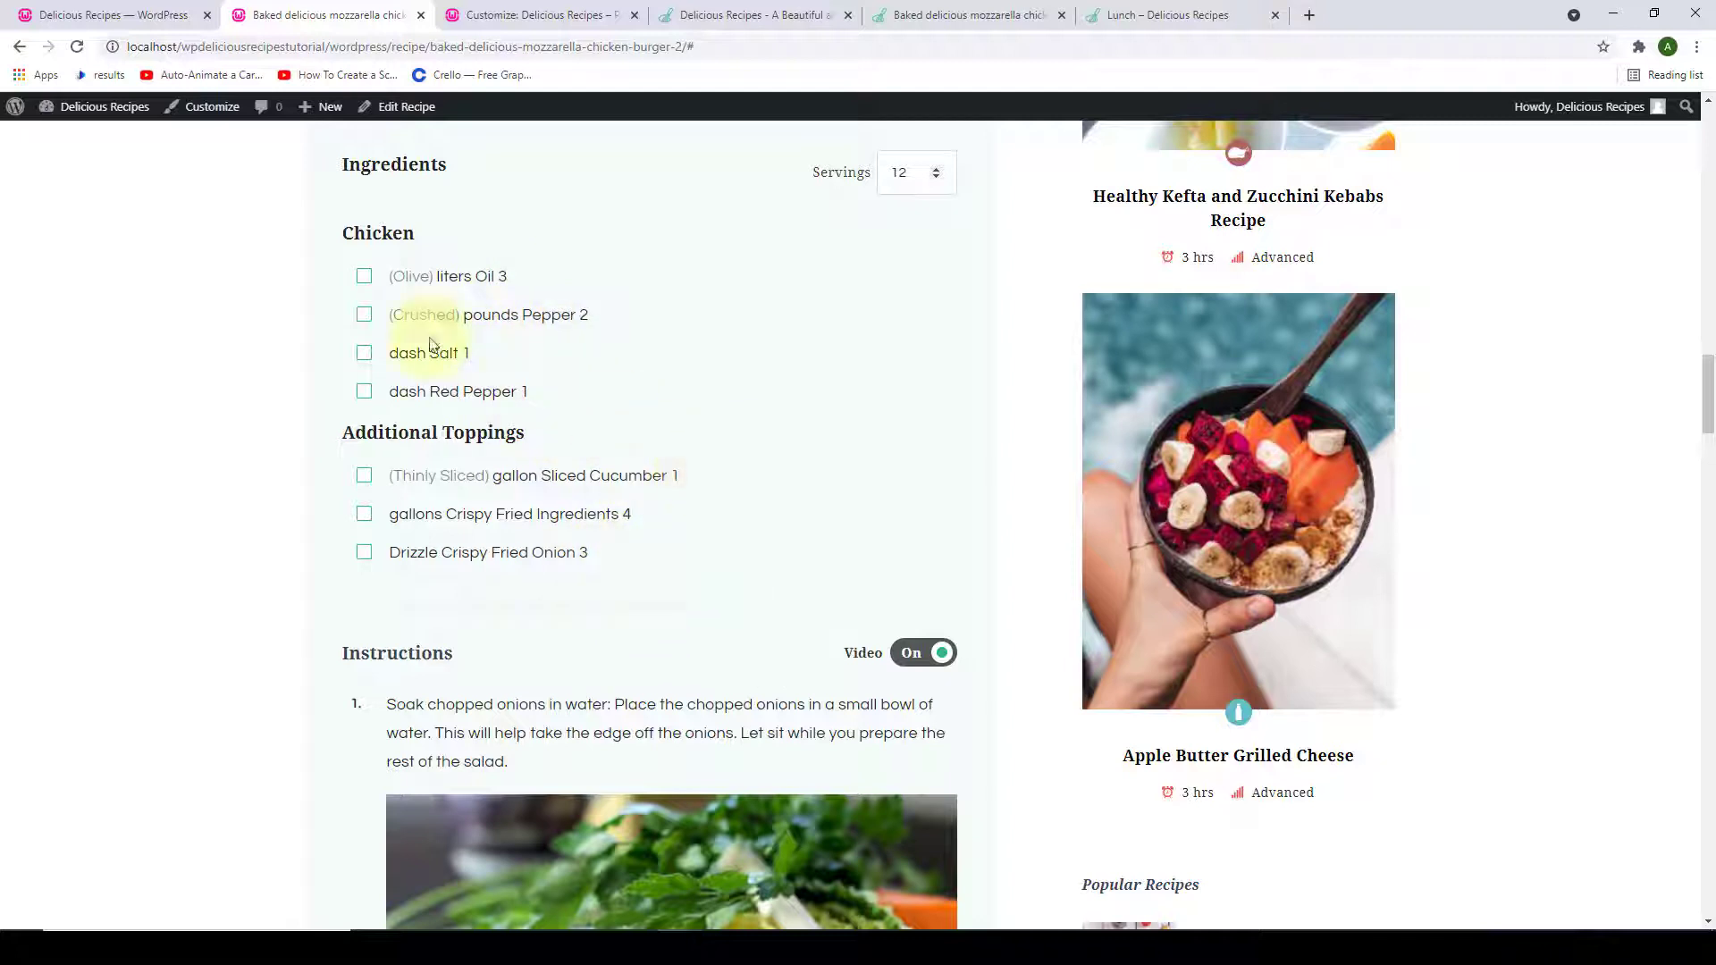
- Restore the ingredient line format to {qty} {unit} {ingredient} {notes} in the Recipe Details settings
{"action": "left_click", "coordinate": [107, 14]}
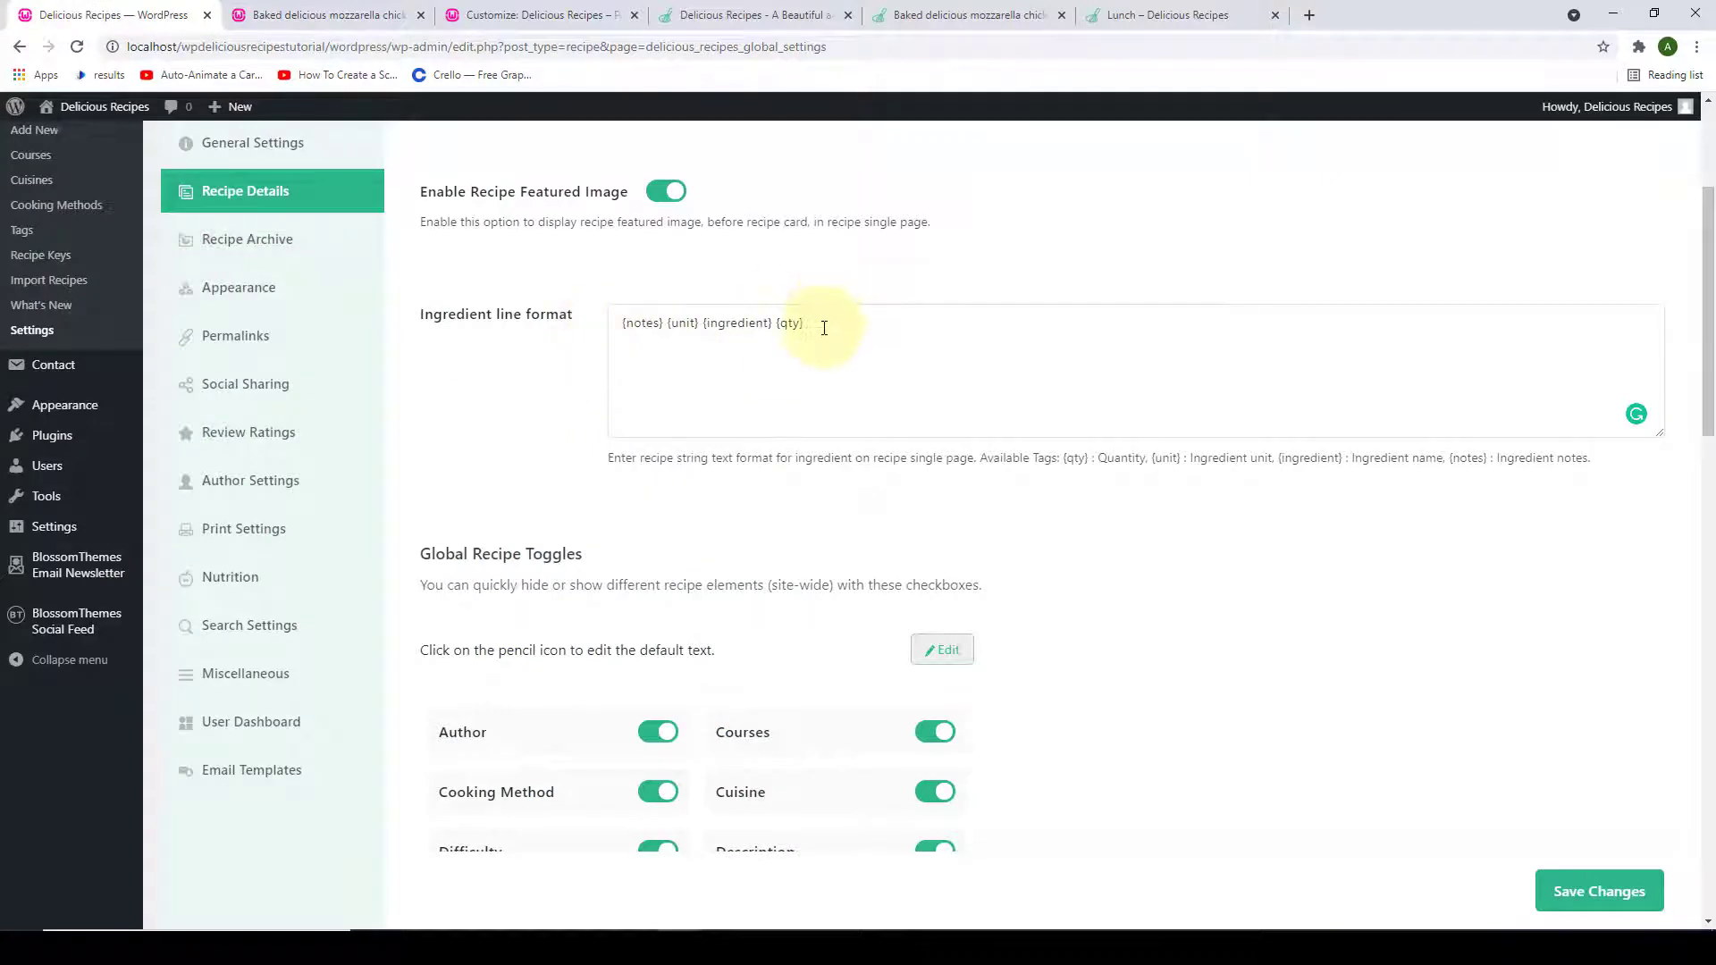
{"action": "left_click_drag", "start_coordinate": [819, 327], "coordinate": [651, 325]}
{"action": "key", "text": "ctrl+x"}
{"action": "left_click", "coordinate": [621, 324]}
{"action": "key", "text": "ctrl+v"}
{"action": "key", "text": "ctrl+x"}
{"action": "key", "text": "ctrl+v"}
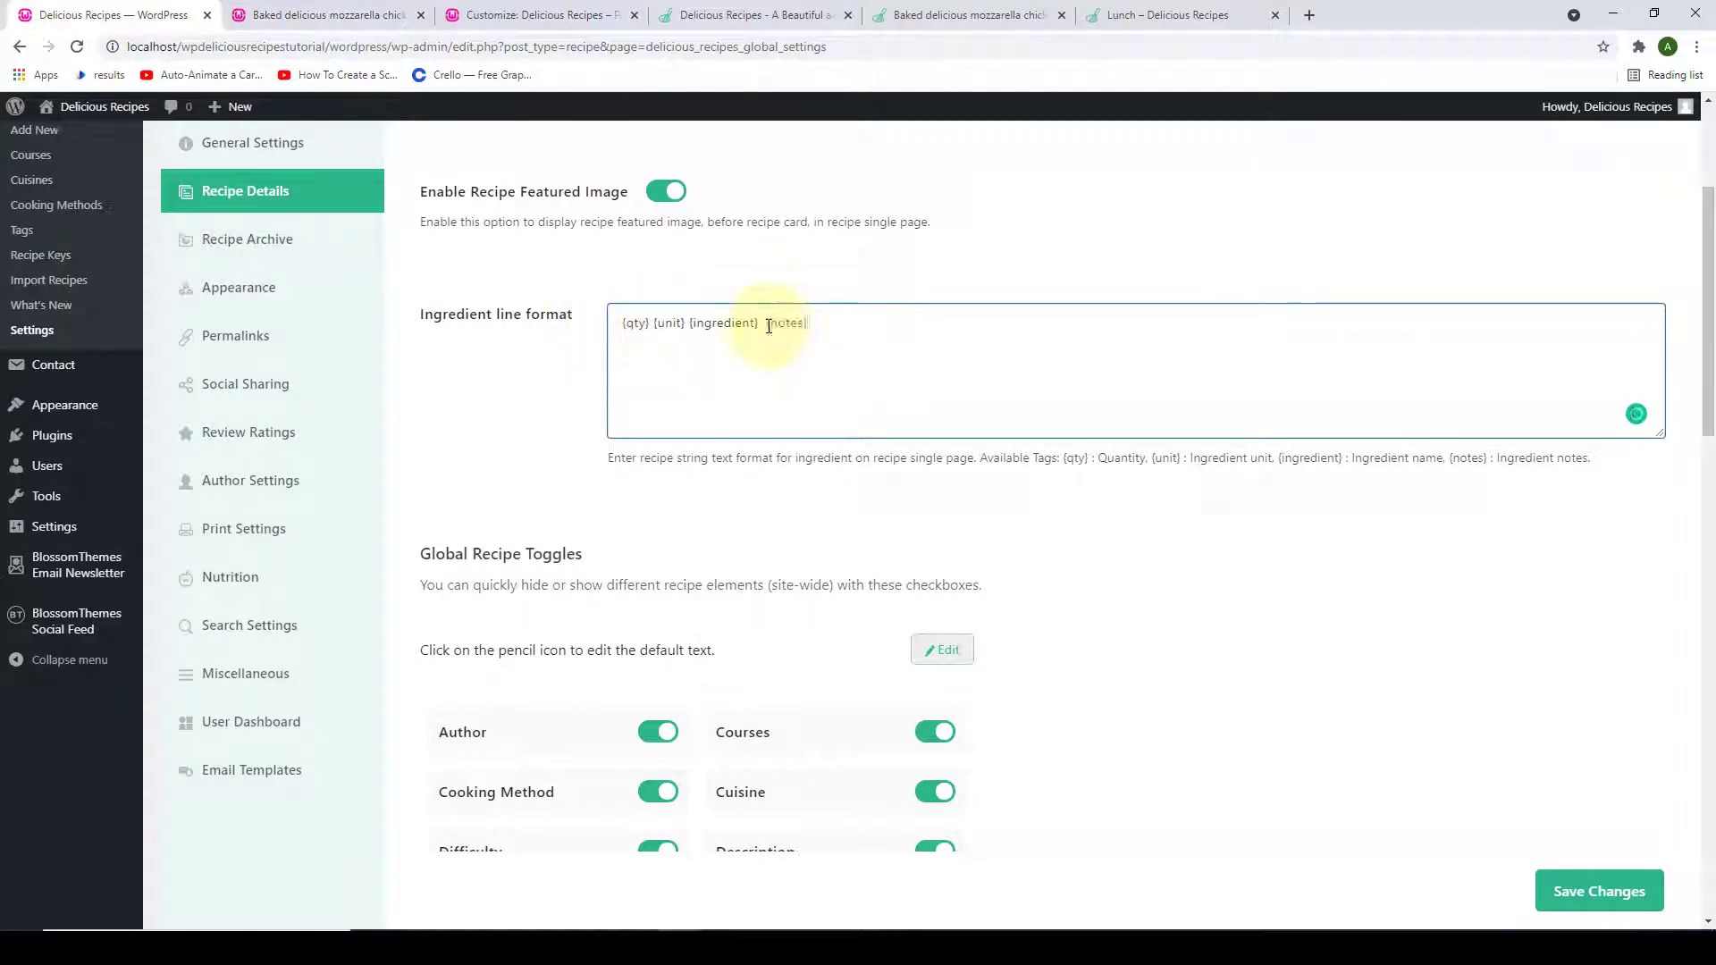
- Save the restored ingredient line format and reload the burger recipe page to check the ingredients again
{"action": "scroll", "coordinate": [1081, 573], "scroll_direction": "down", "scroll_amount": 2}
{"action": "left_click", "coordinate": [1608, 891]}
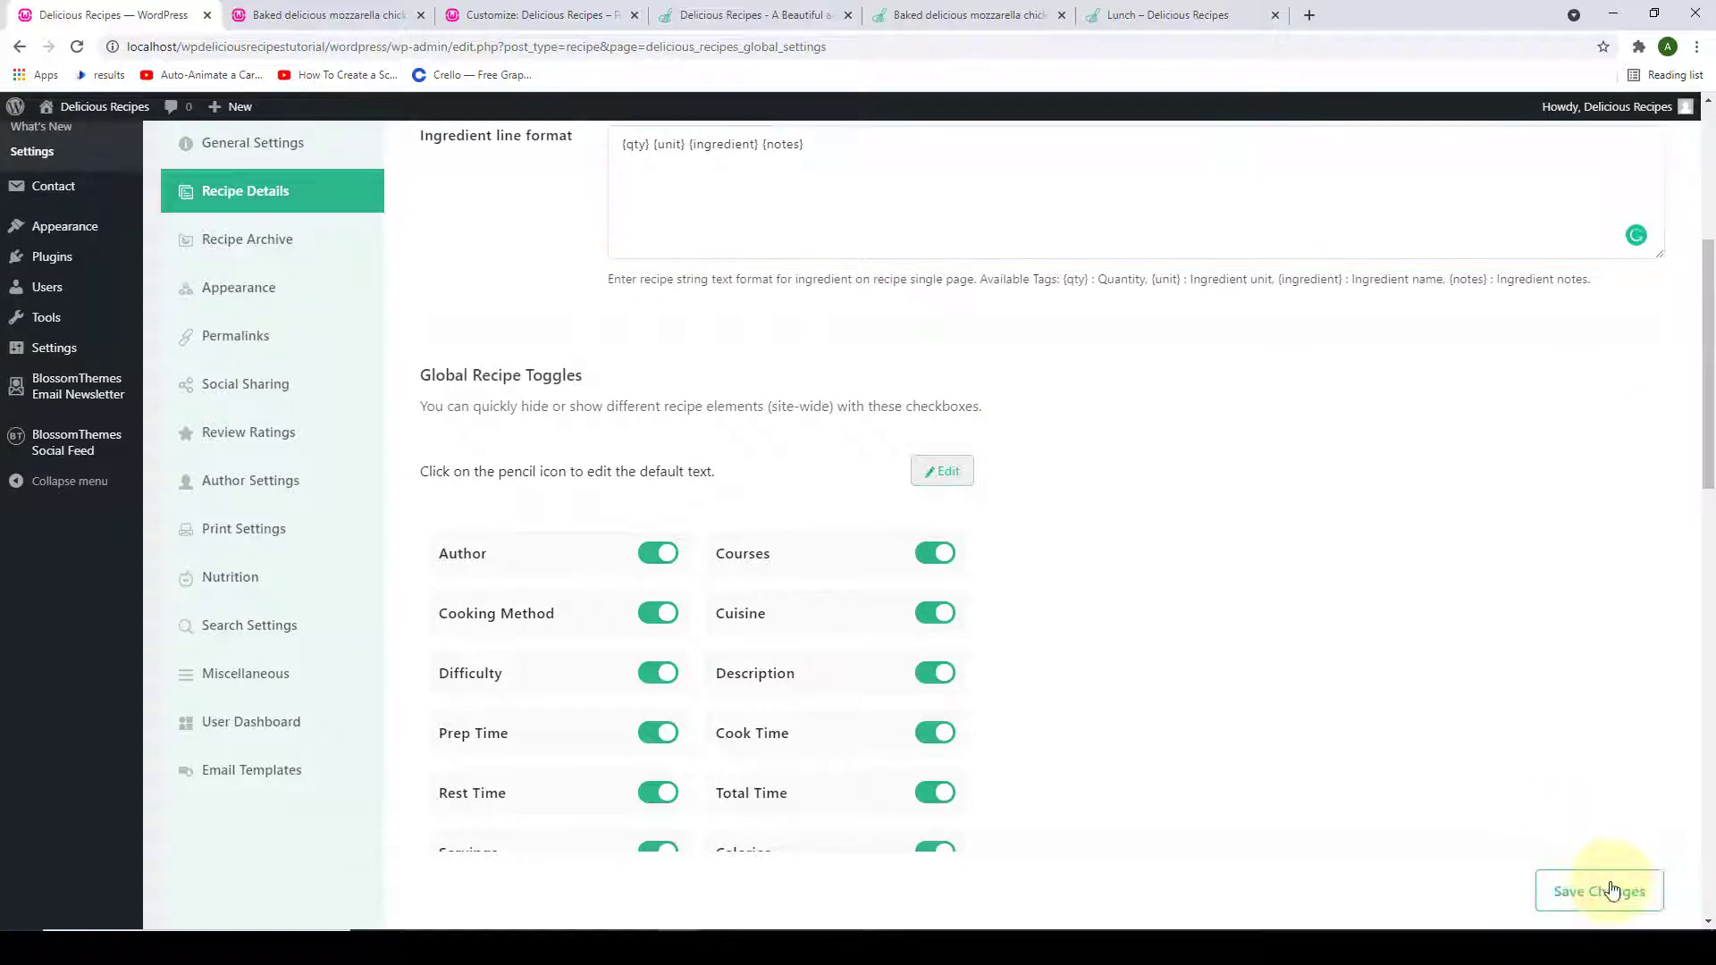
{"action": "left_click", "coordinate": [255, 16]}
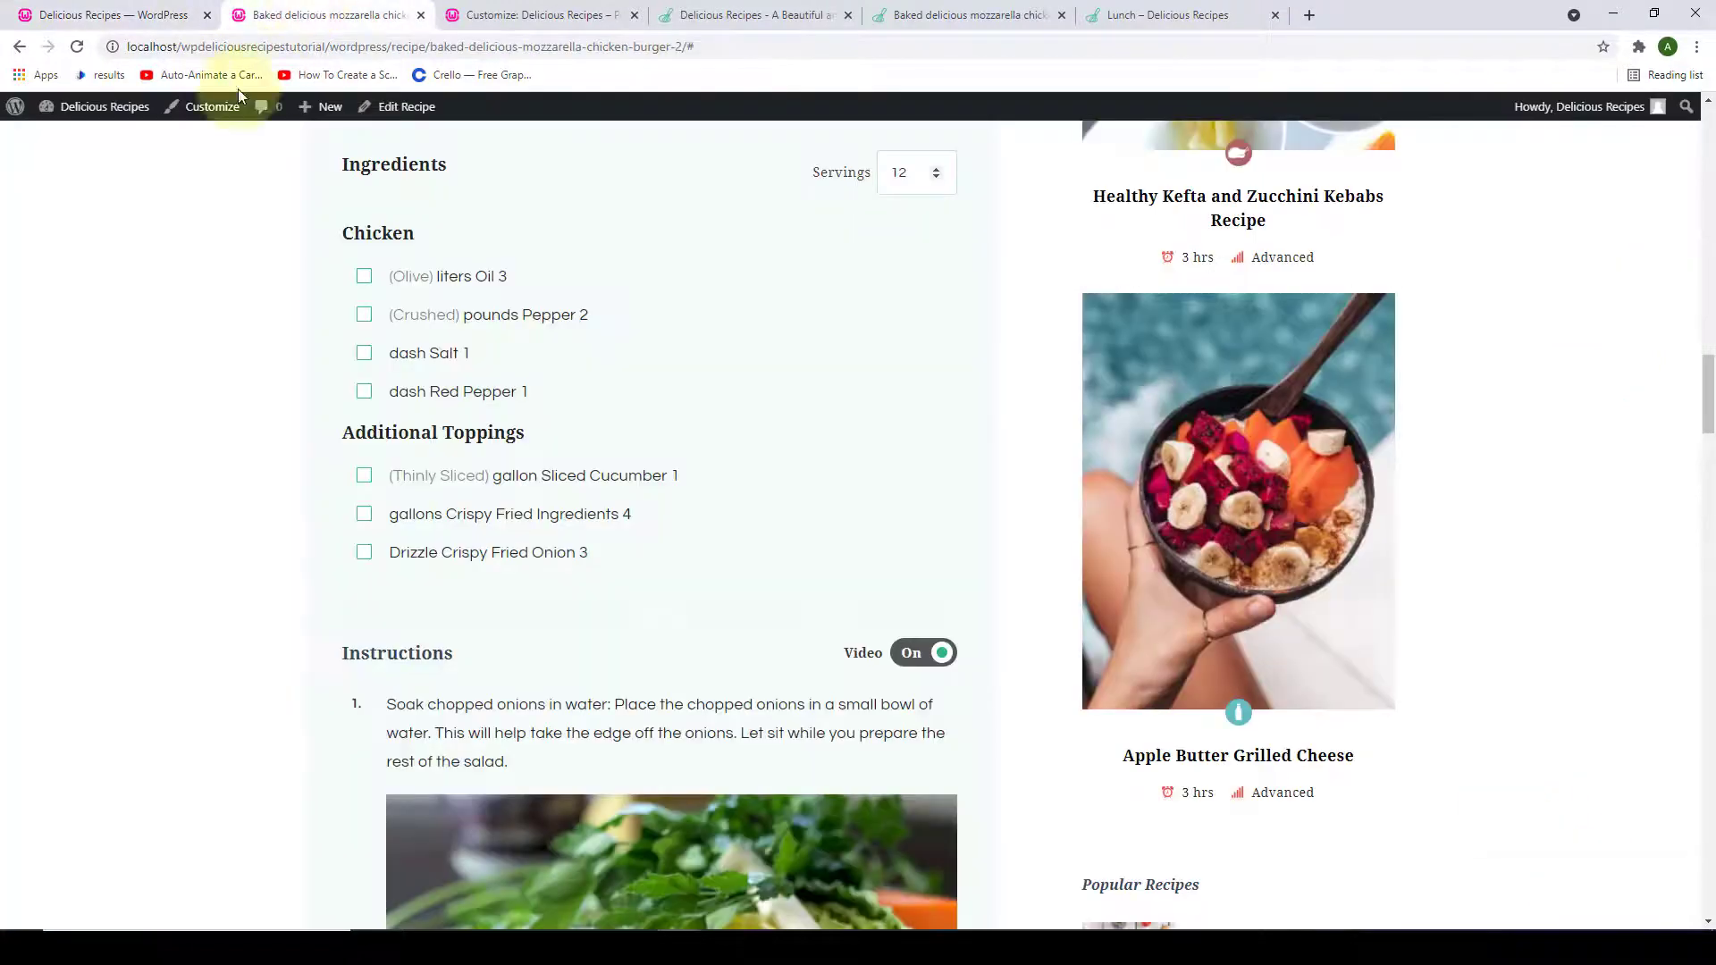
{"action": "left_click", "coordinate": [78, 47]}
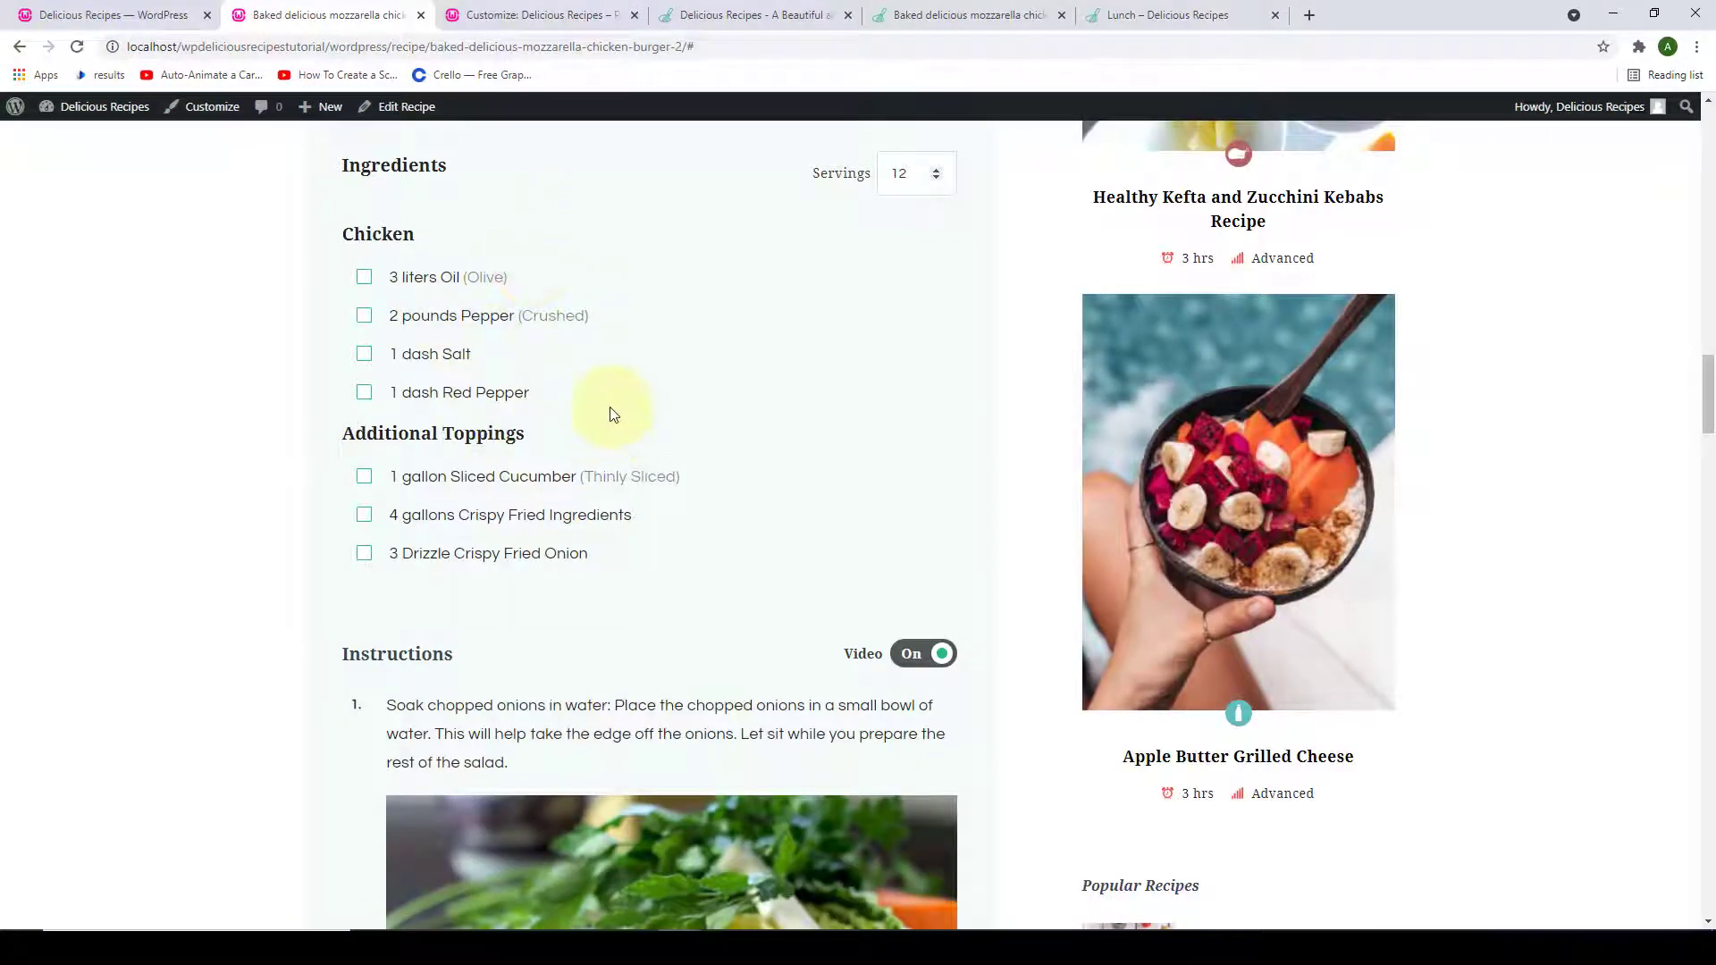
{"action": "scroll", "coordinate": [617, 585], "scroll_direction": "down", "scroll_amount": 1}
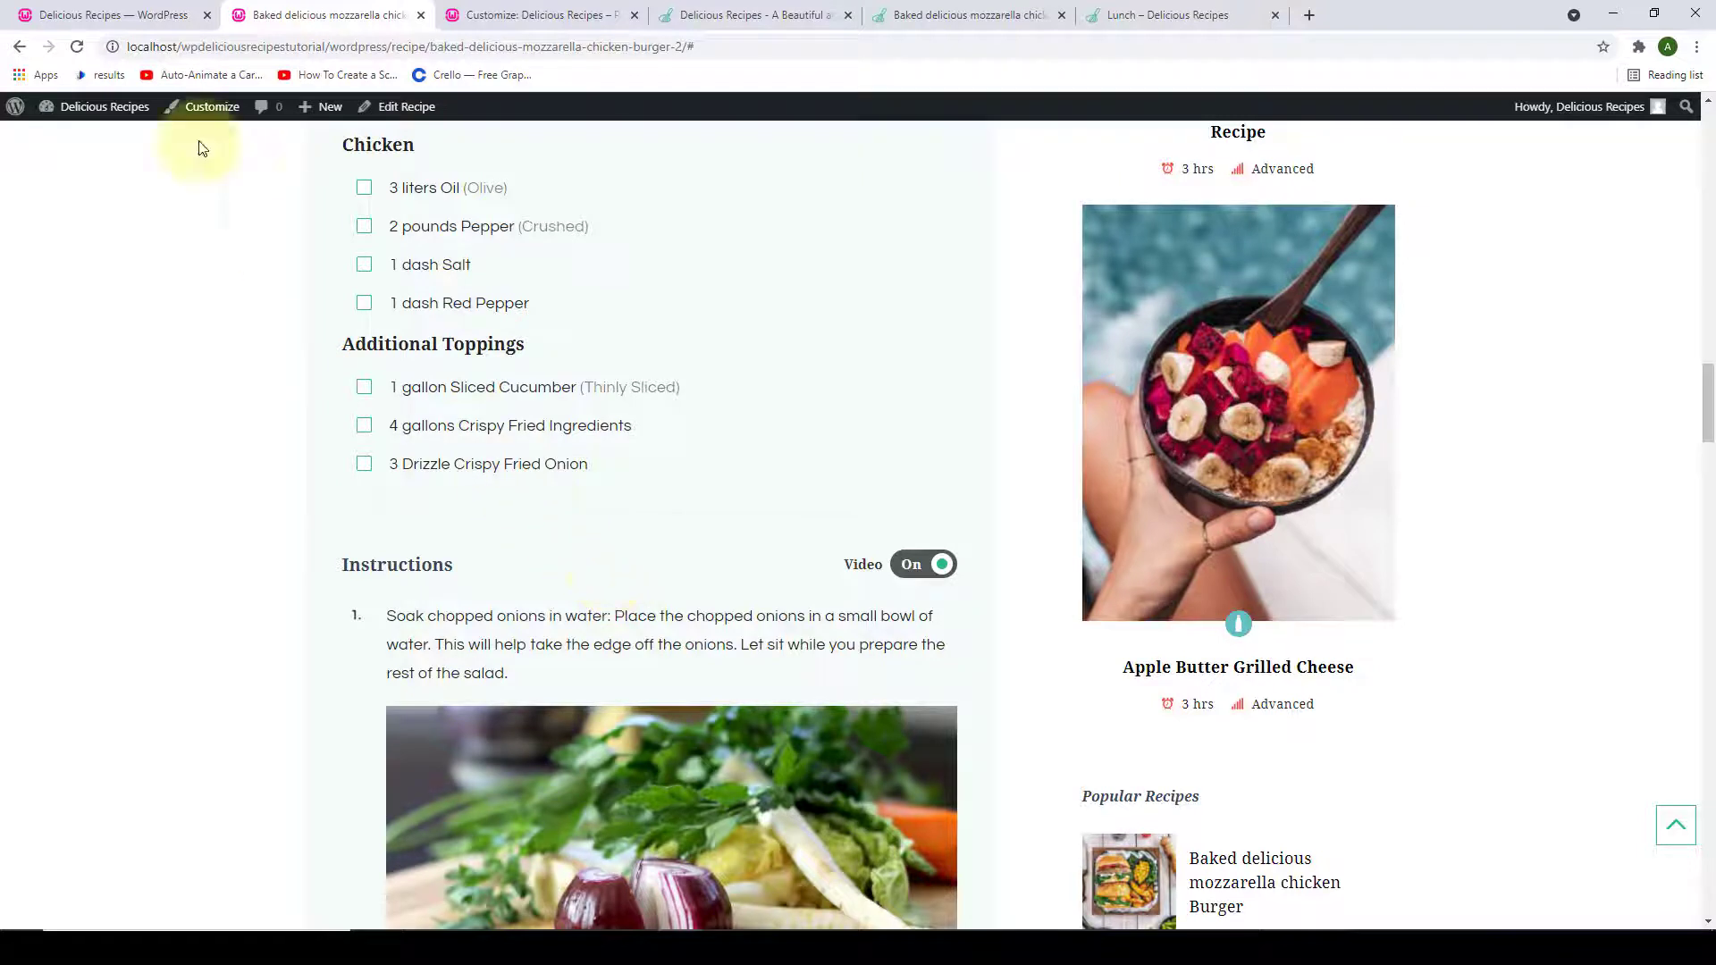
- Look through the Global Recipe Toggles in the Recipe Details settings and switch the Author toggle off and back on
{"action": "left_click", "coordinate": [80, 11]}
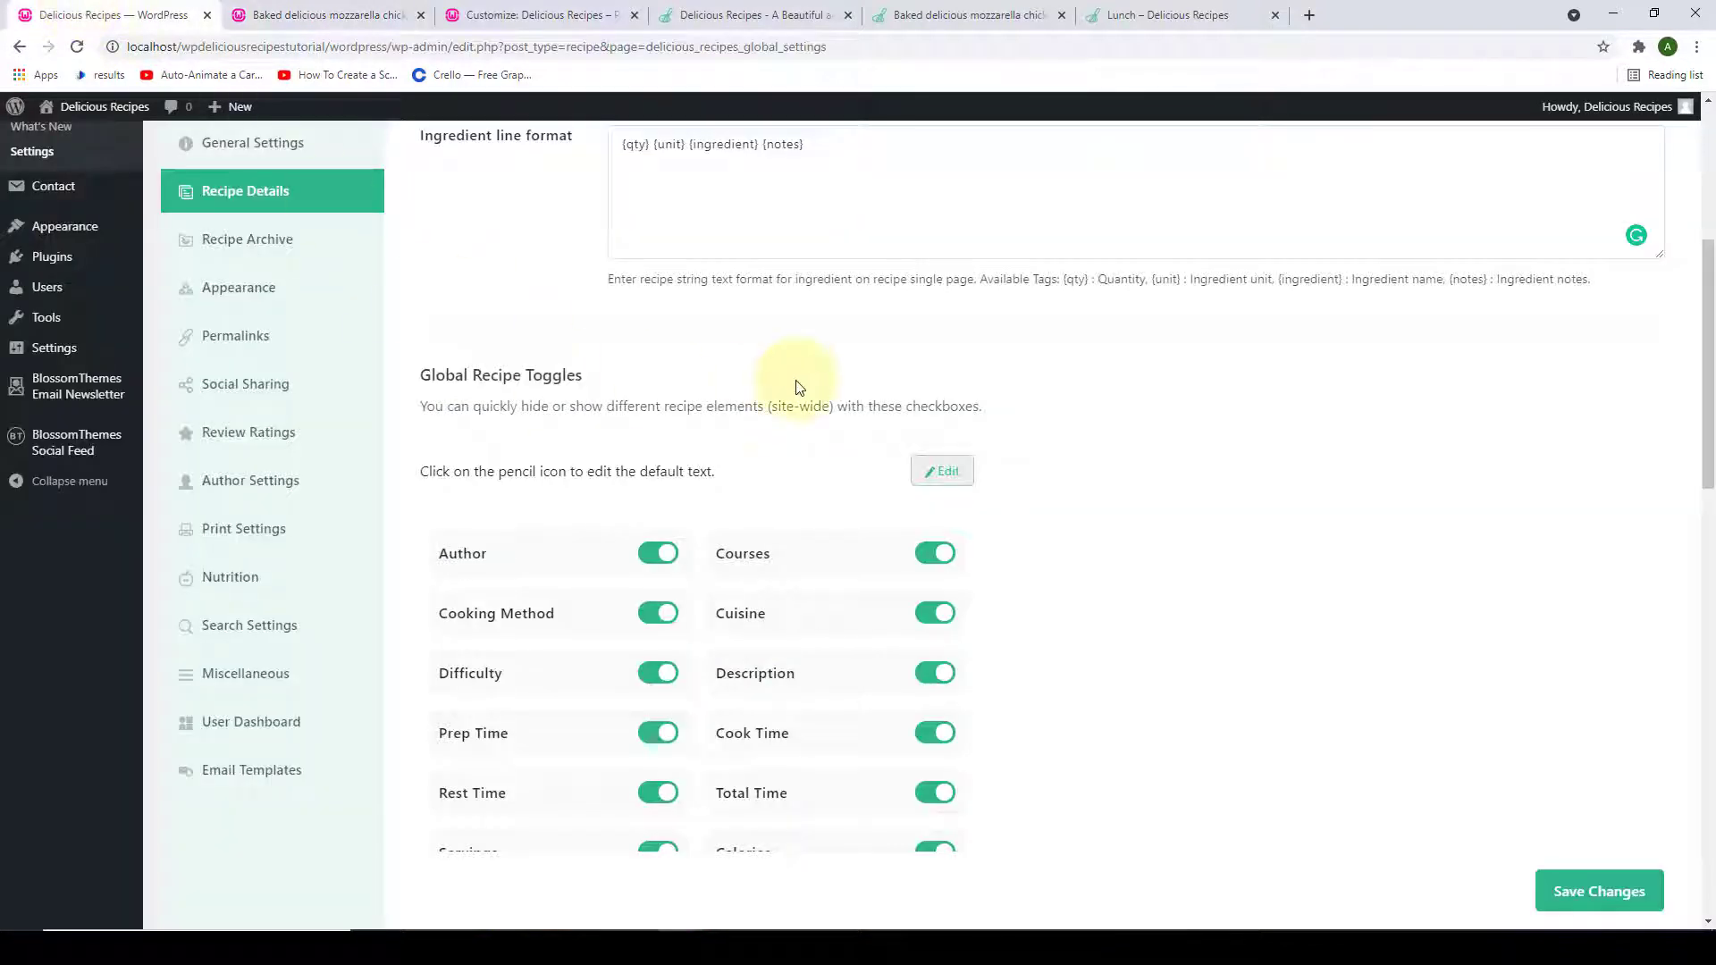
{"action": "scroll", "coordinate": [739, 386], "scroll_direction": "down", "scroll_amount": 1}
{"action": "scroll", "coordinate": [738, 392], "scroll_direction": "down", "scroll_amount": 1}
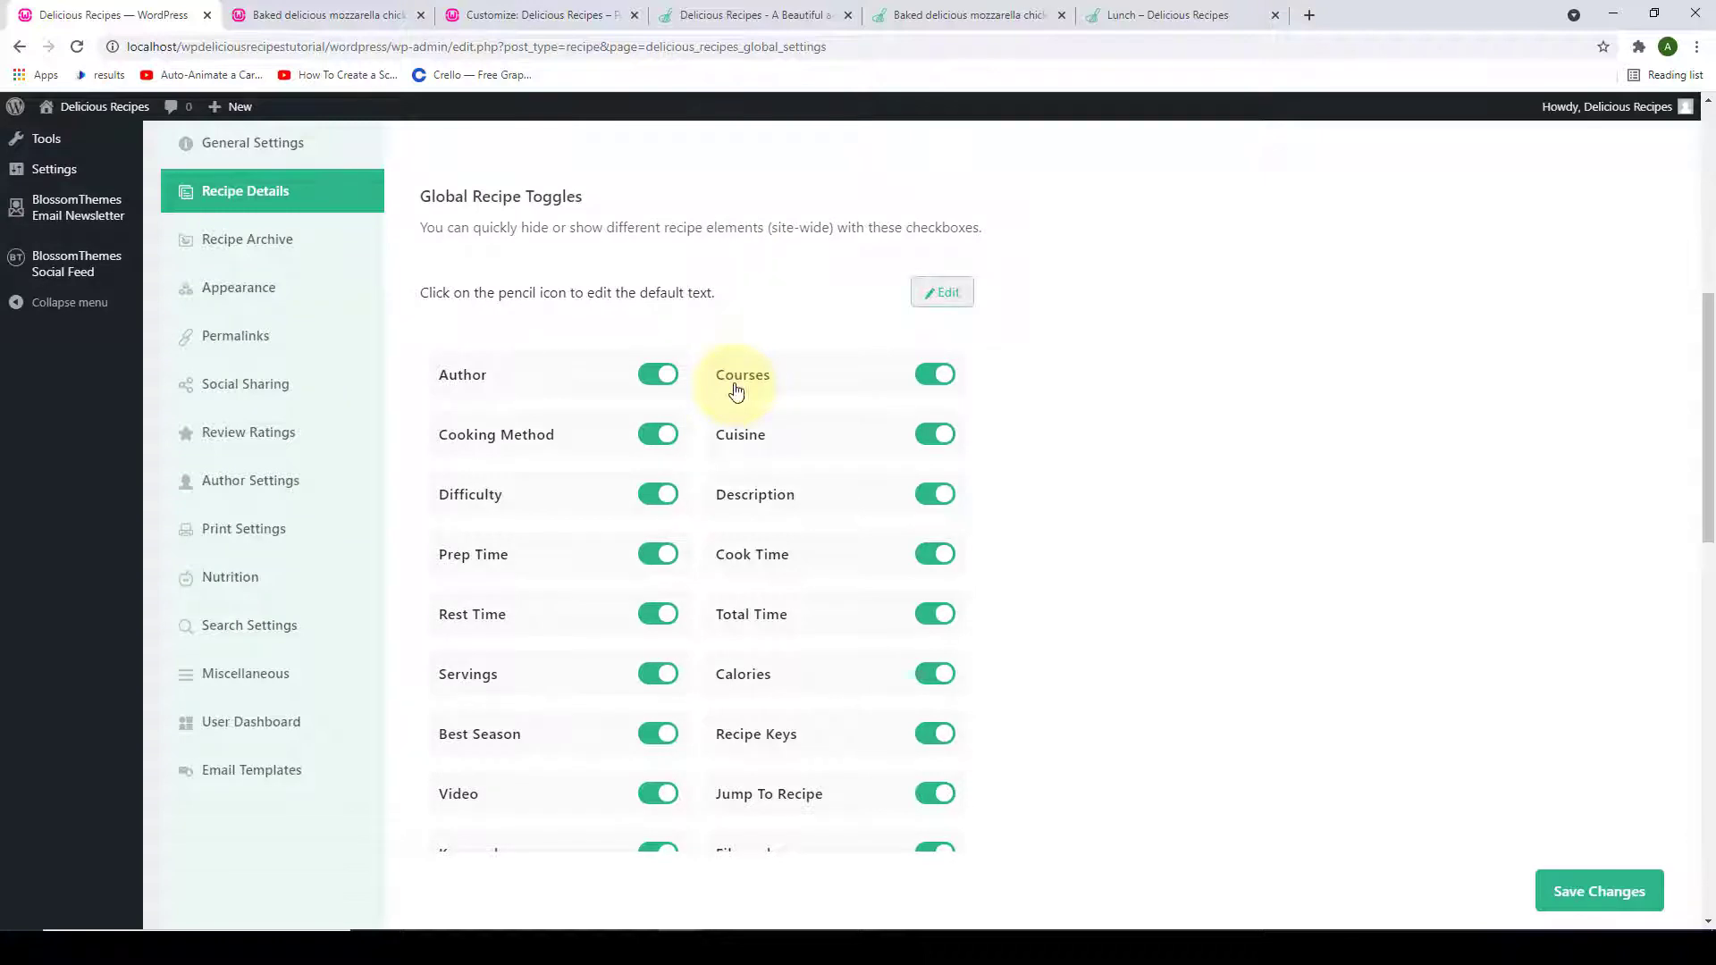
{"action": "scroll", "coordinate": [670, 371], "scroll_direction": "down", "scroll_amount": 3}
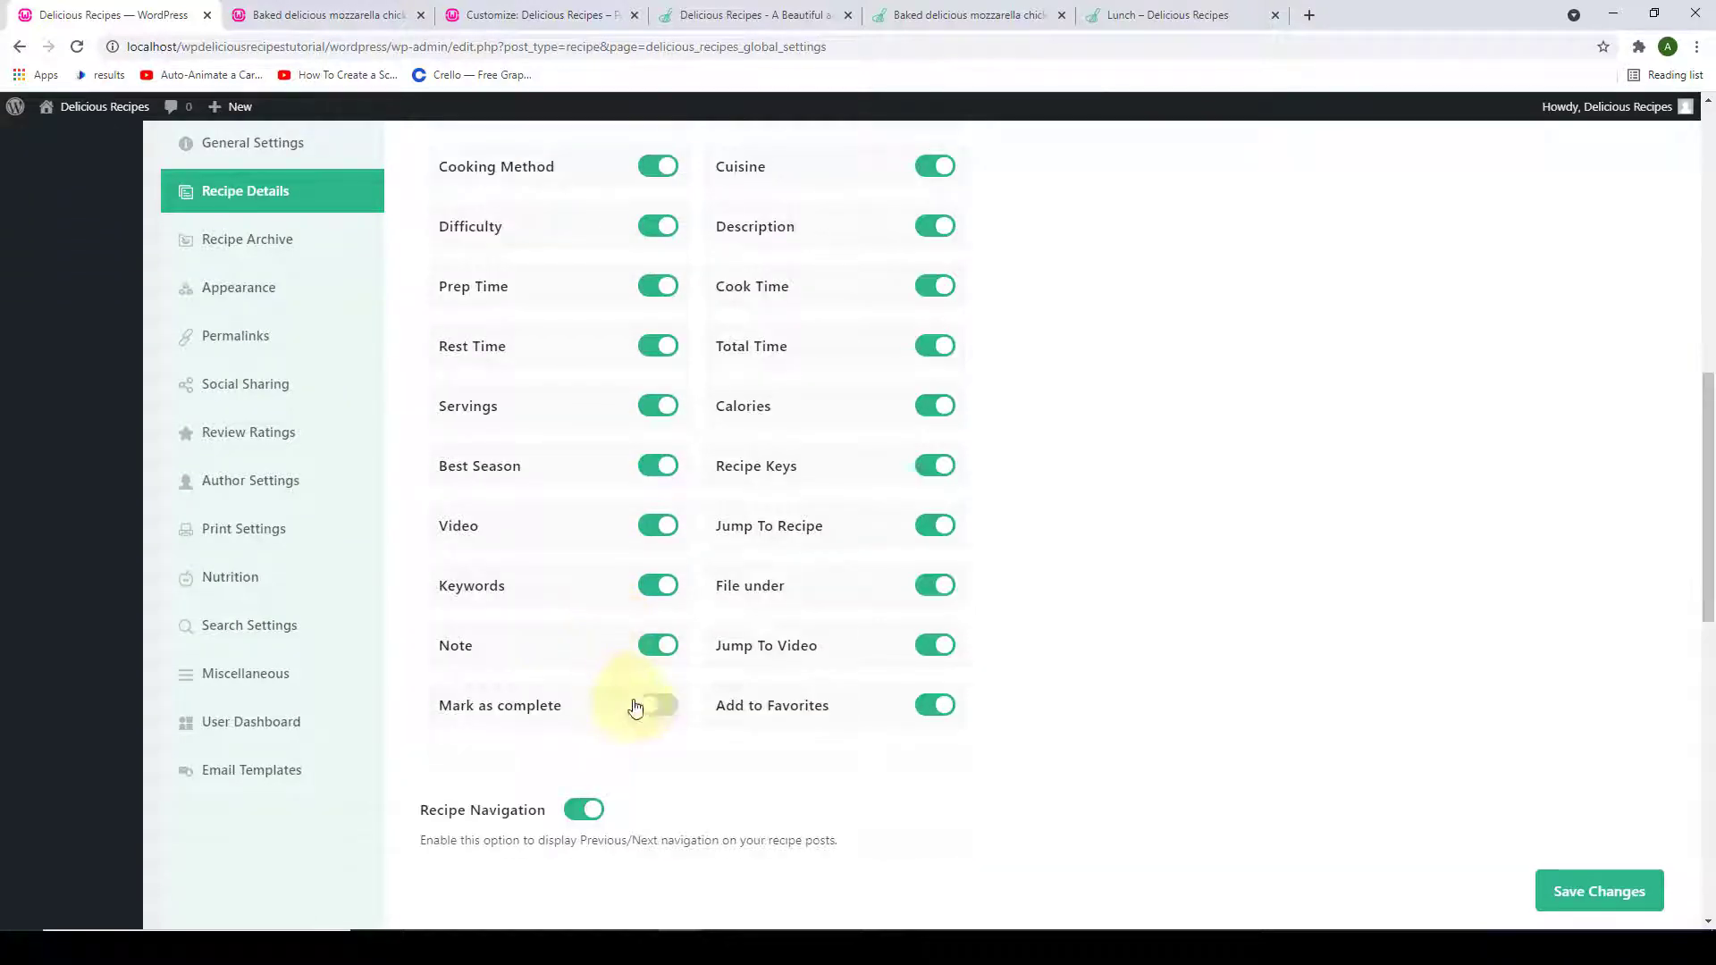
{"action": "scroll", "coordinate": [792, 505], "scroll_direction": "up", "scroll_amount": 2}
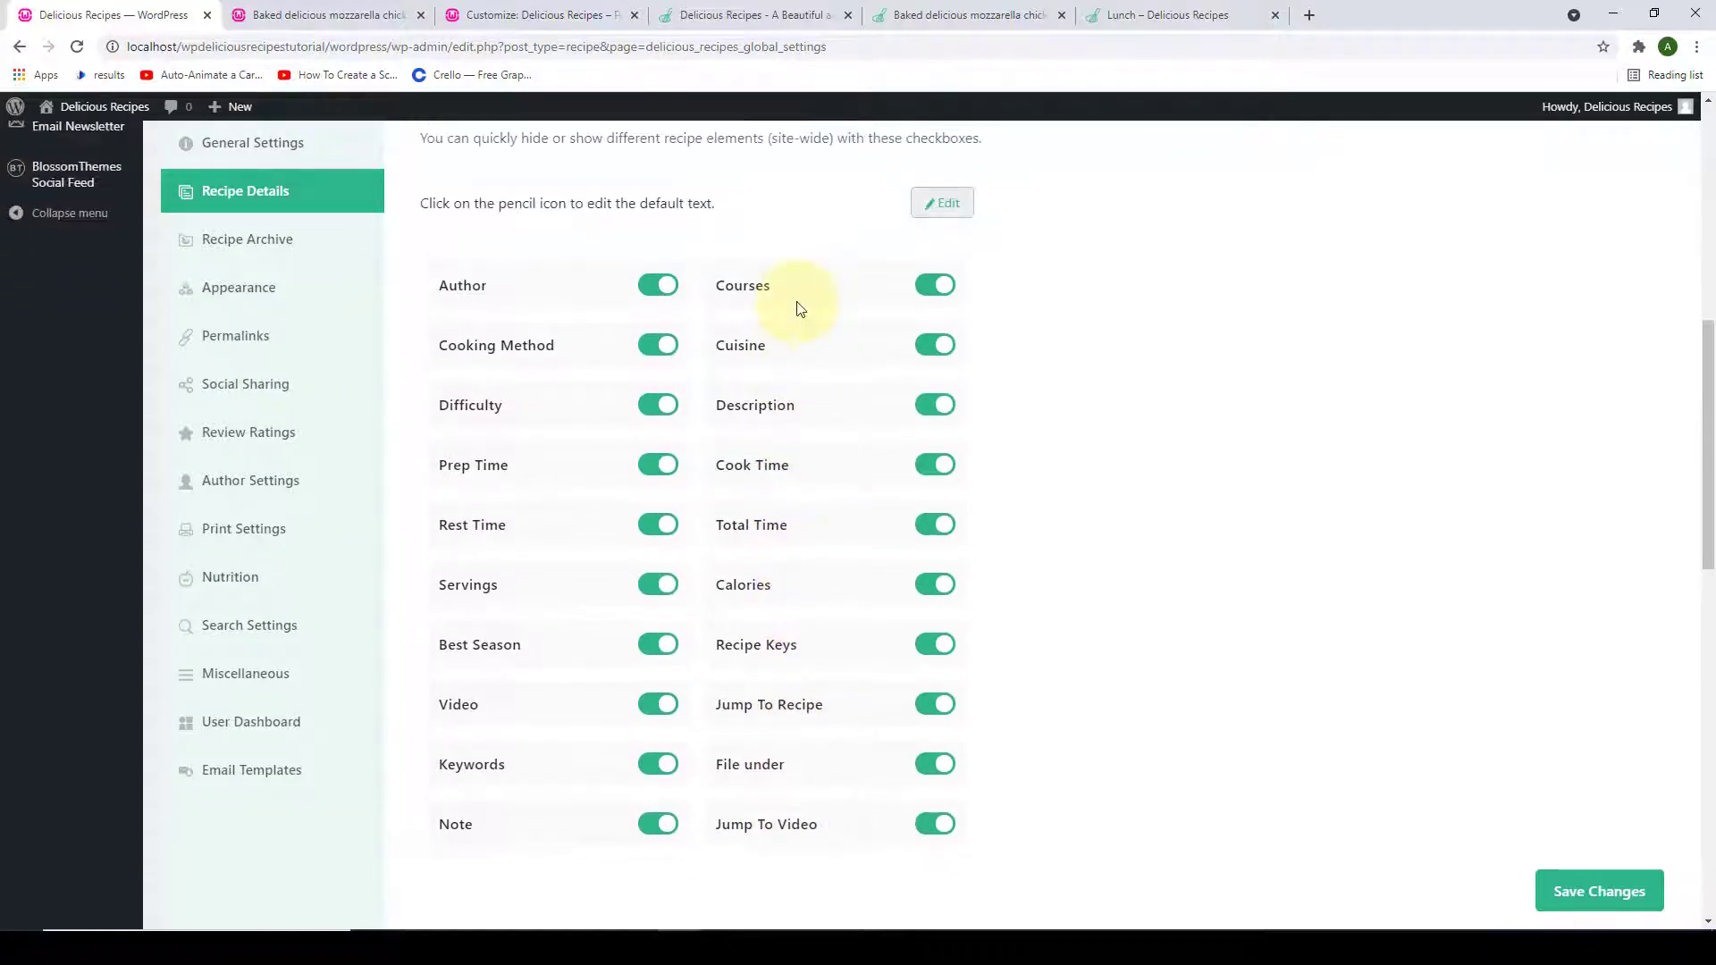
{"action": "scroll", "coordinate": [759, 295], "scroll_direction": "down", "scroll_amount": 1}
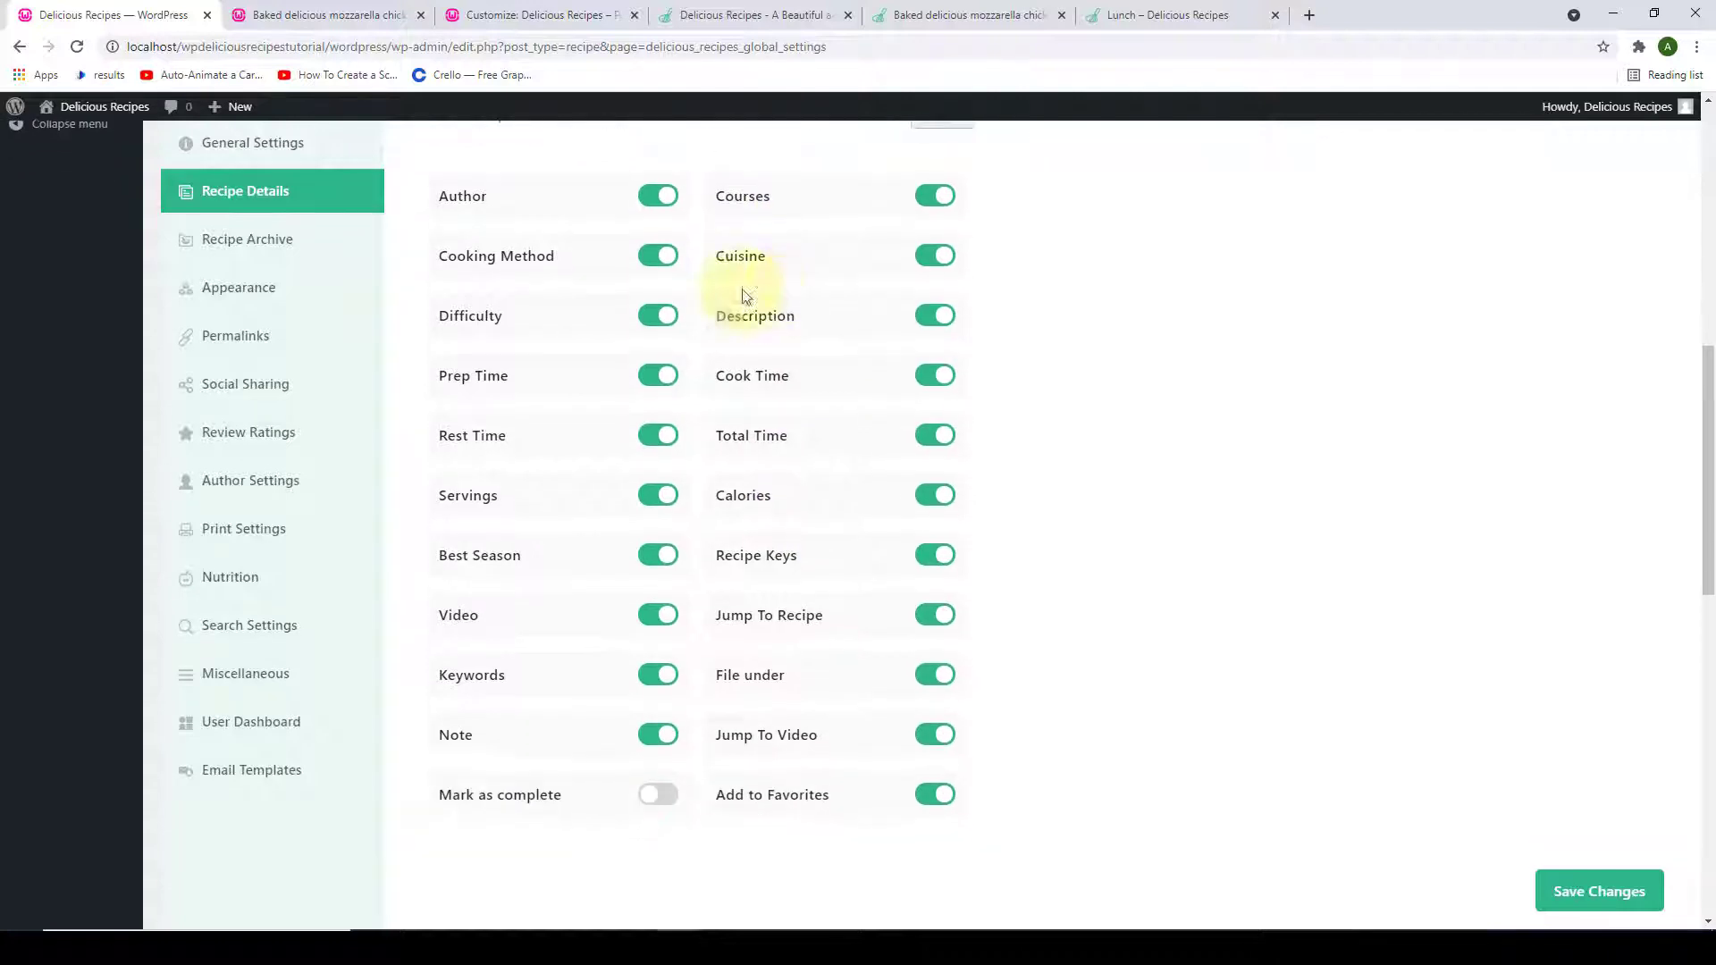
{"action": "left_click", "coordinate": [650, 201]}
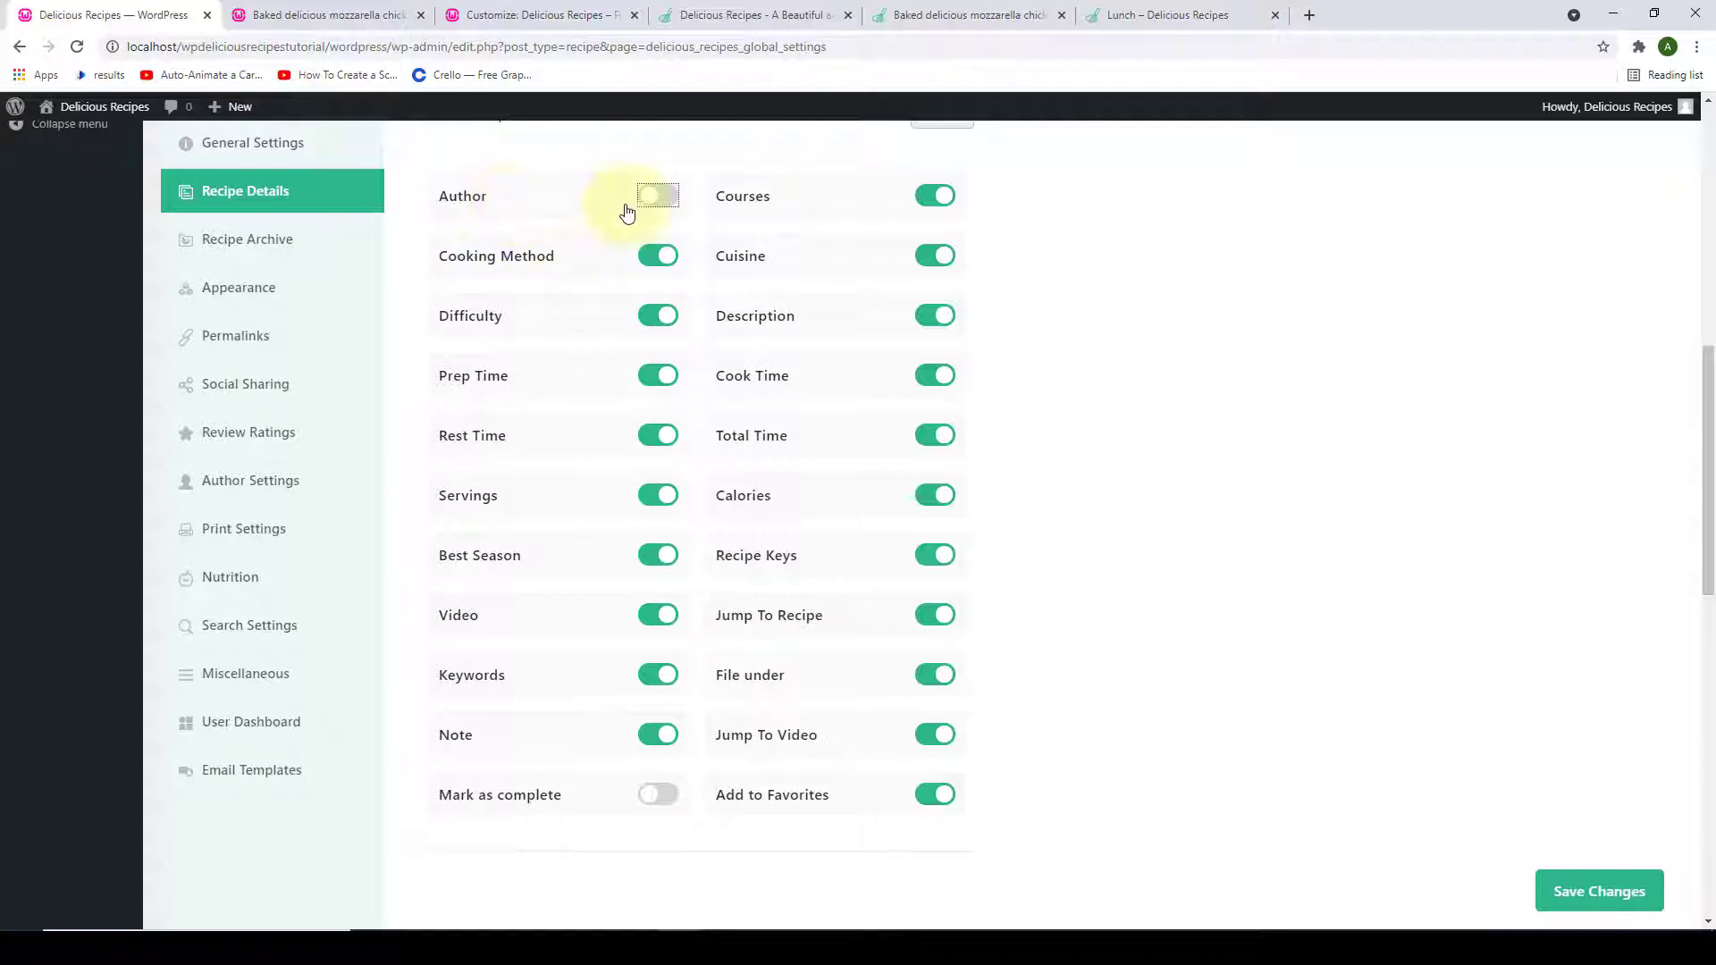
{"action": "left_click", "coordinate": [650, 200]}
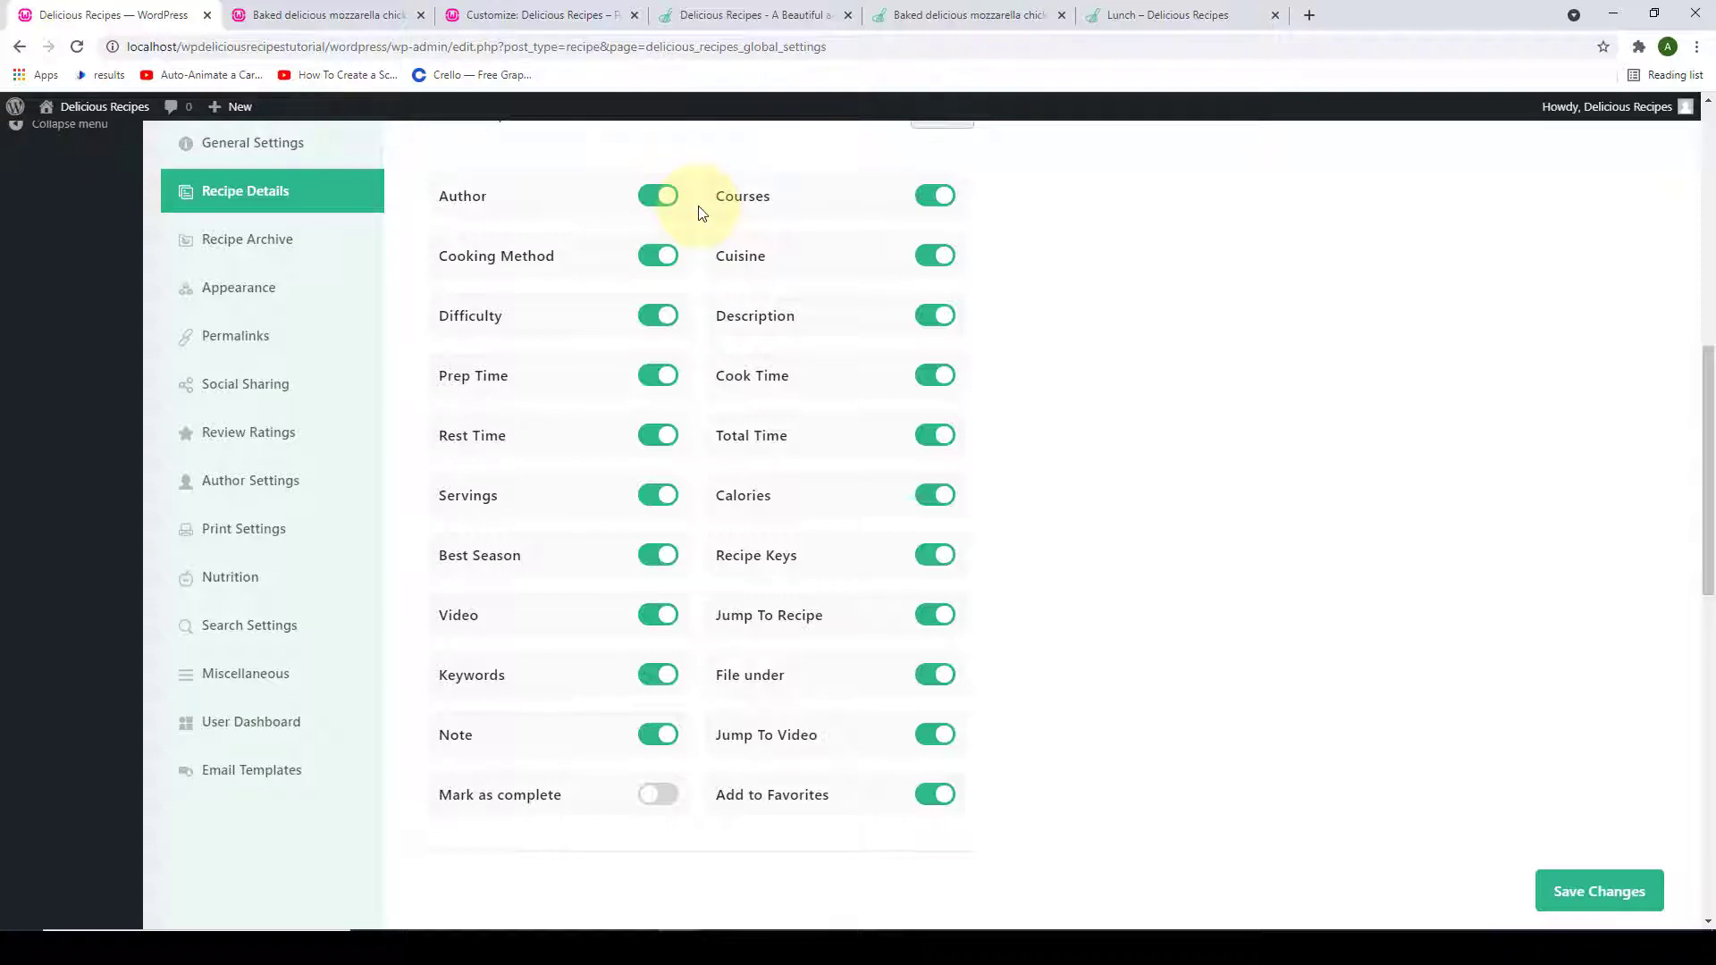
- Examine the burger recipe card's author, cooking method, cuisine, courses, recipe keys, times and other elements controlled by the global toggles
{"action": "left_click", "coordinate": [308, 11]}
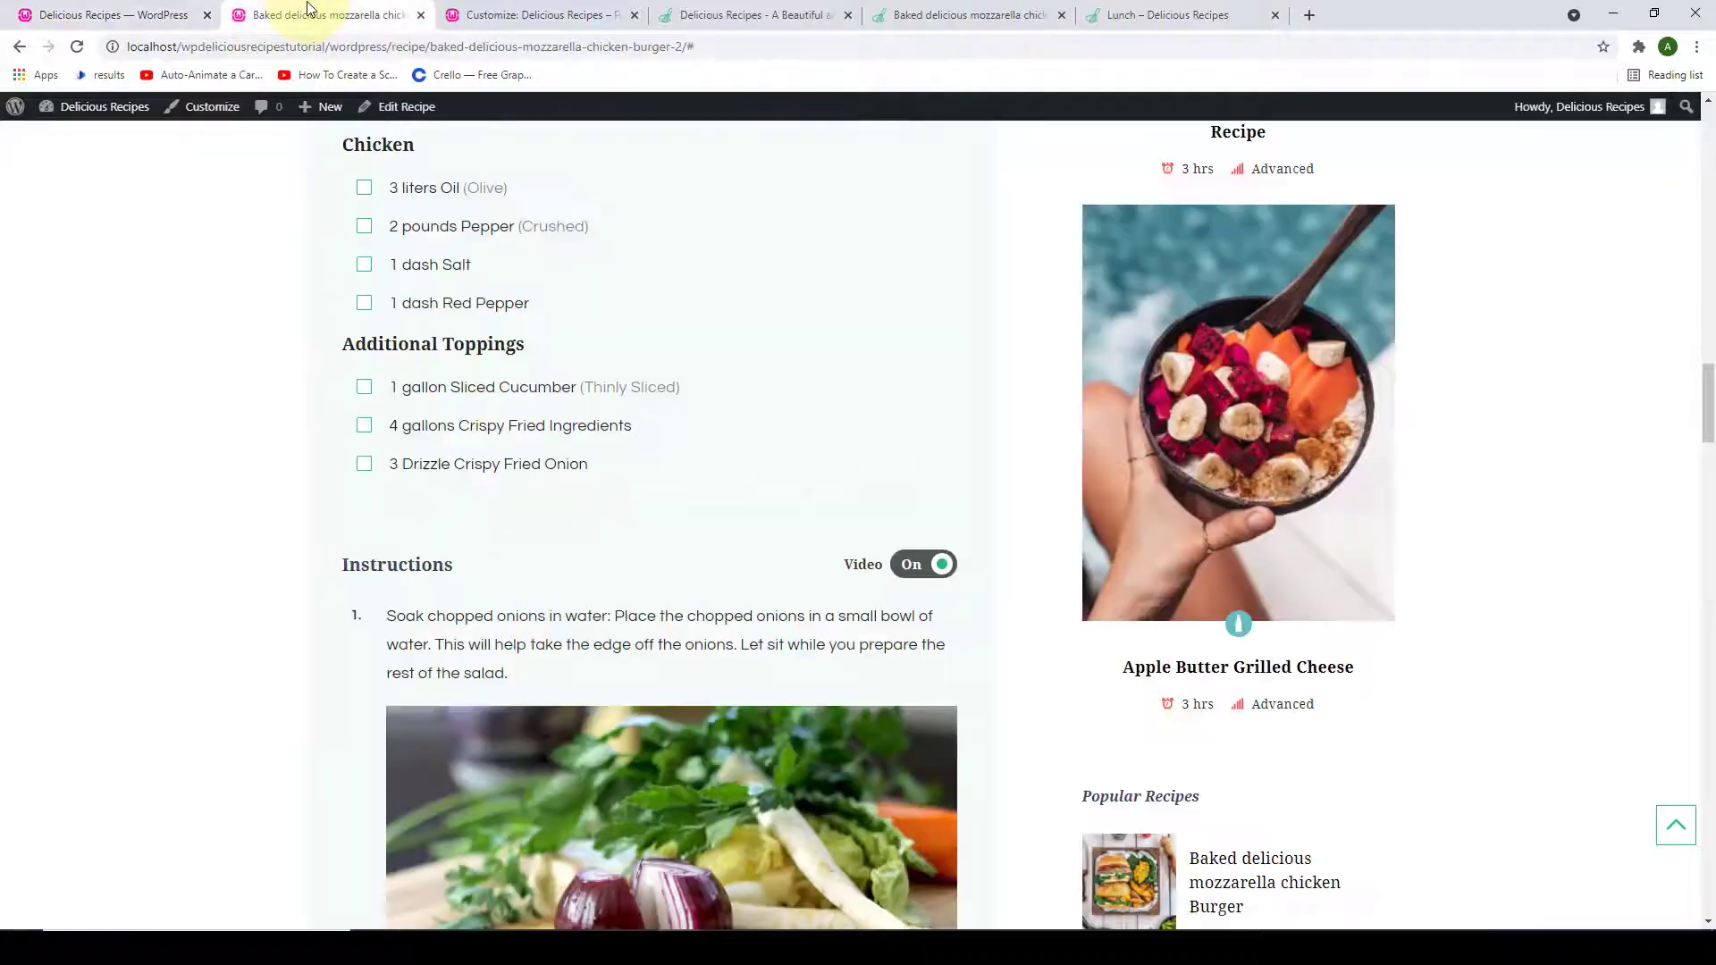
{"action": "scroll", "coordinate": [650, 353], "scroll_direction": "up", "scroll_amount": 8}
{"action": "scroll", "coordinate": [649, 353], "scroll_direction": "up", "scroll_amount": 3}
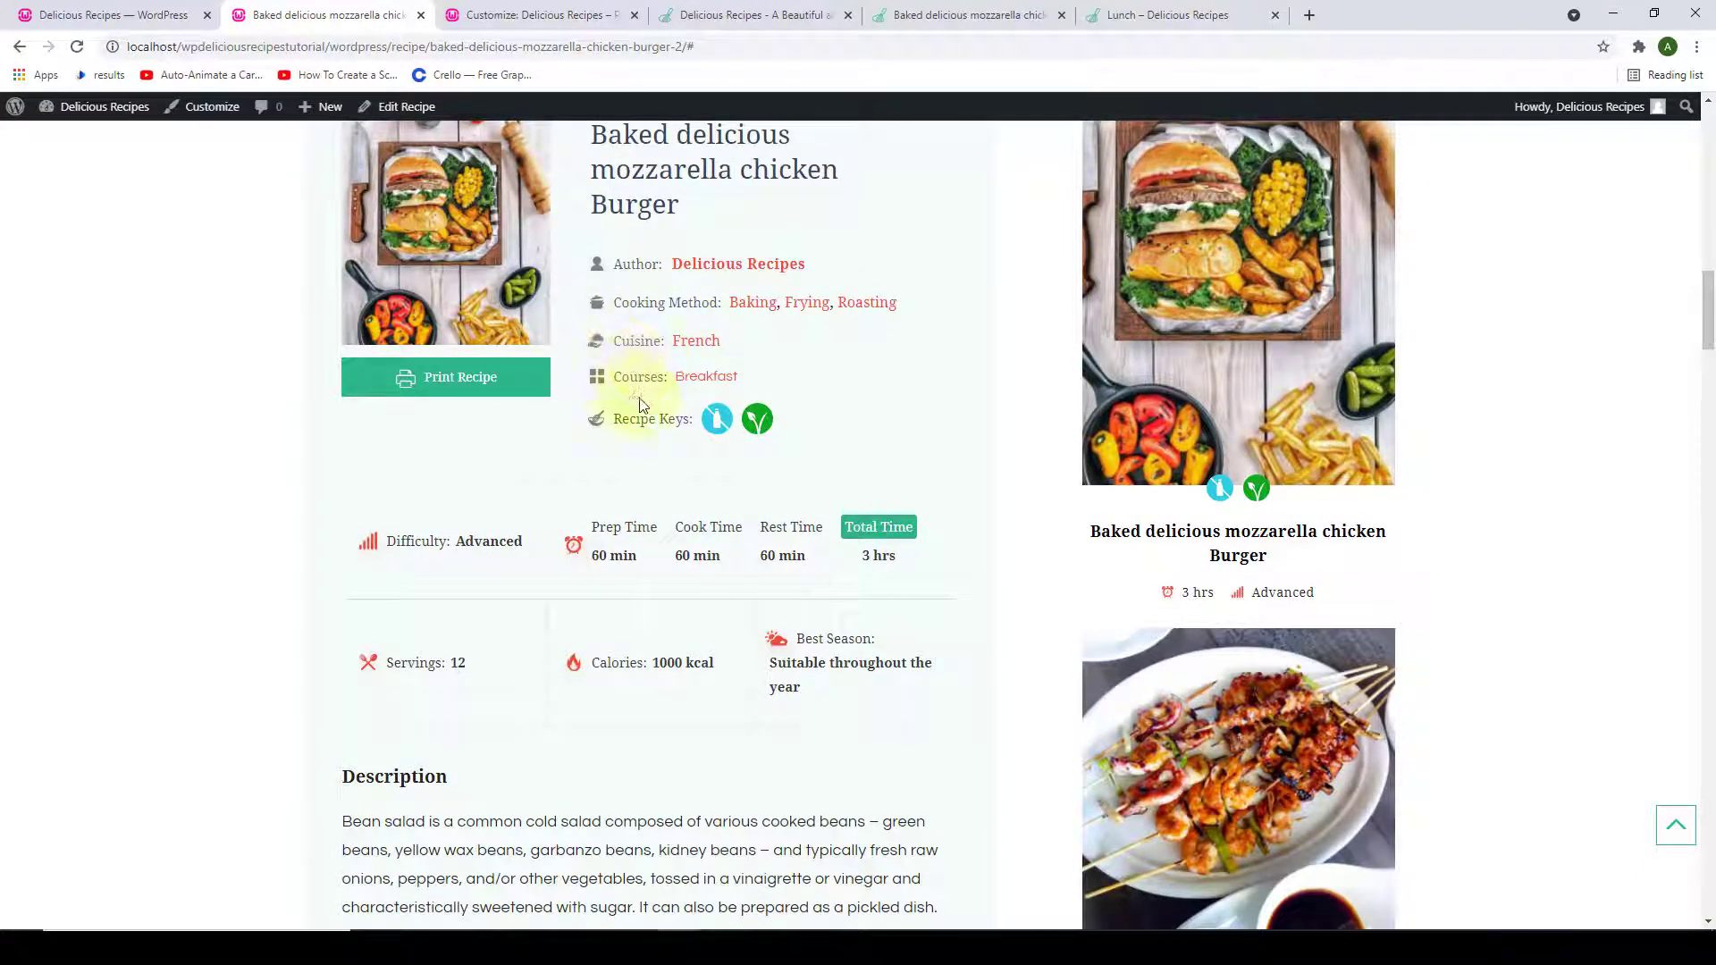
{"action": "scroll", "coordinate": [603, 455], "scroll_direction": "down", "scroll_amount": 2}
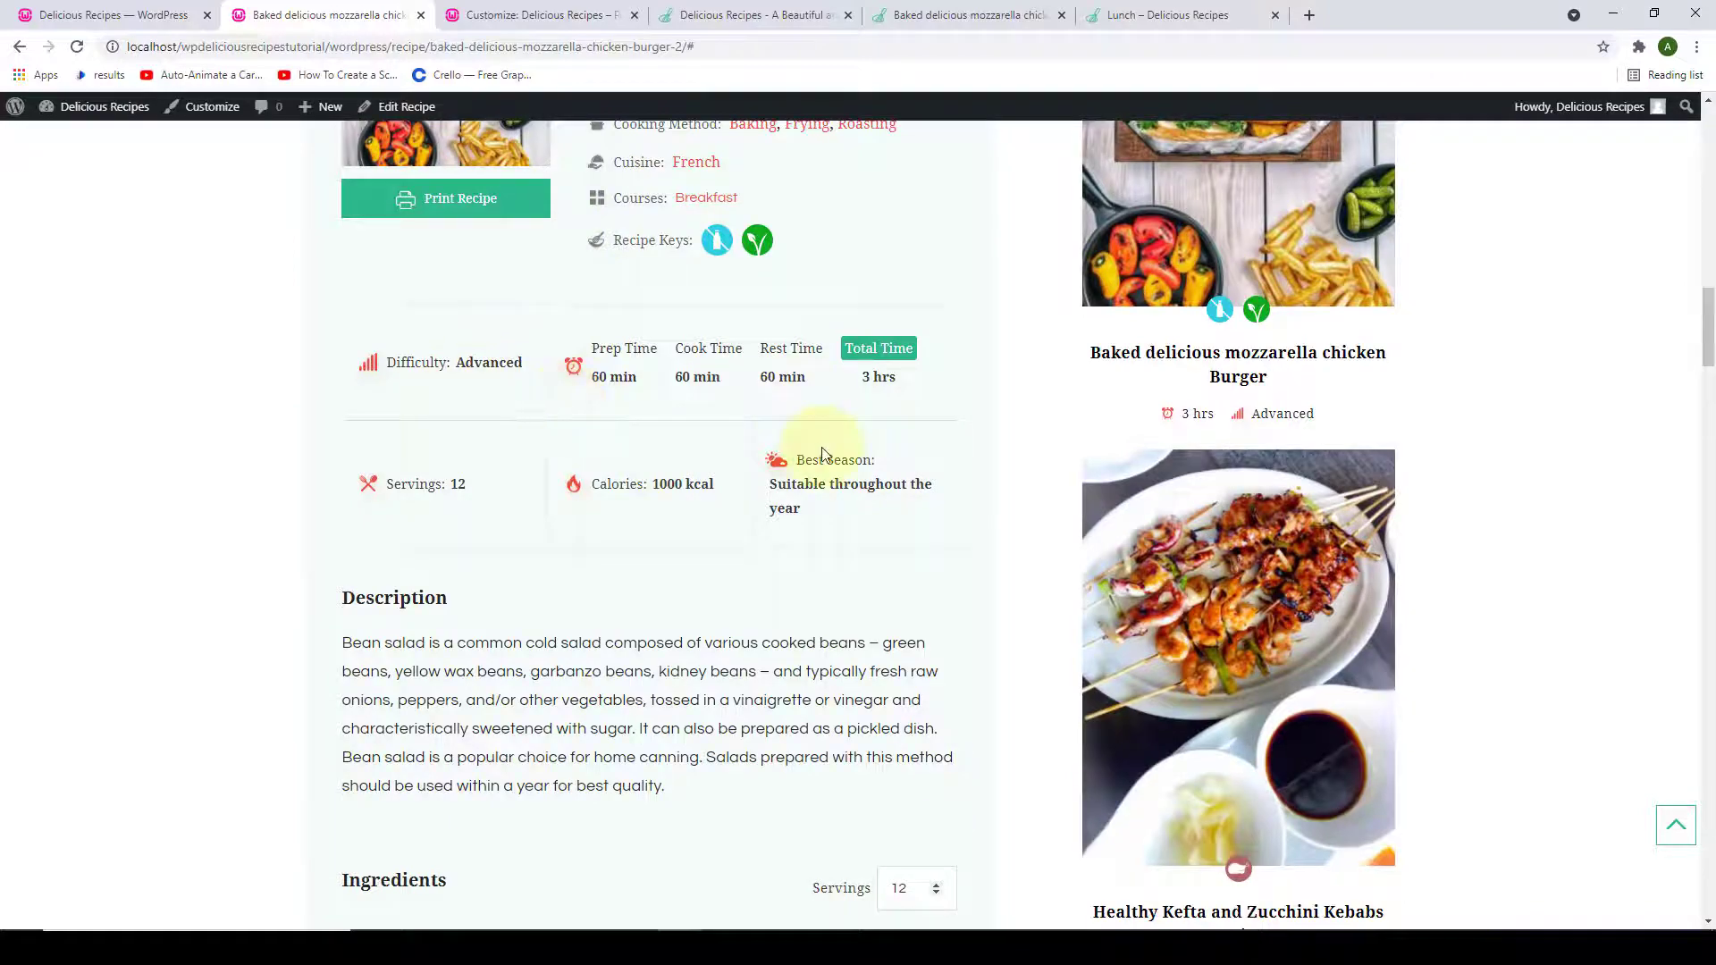
{"action": "scroll", "coordinate": [822, 456], "scroll_direction": "down", "scroll_amount": 13}
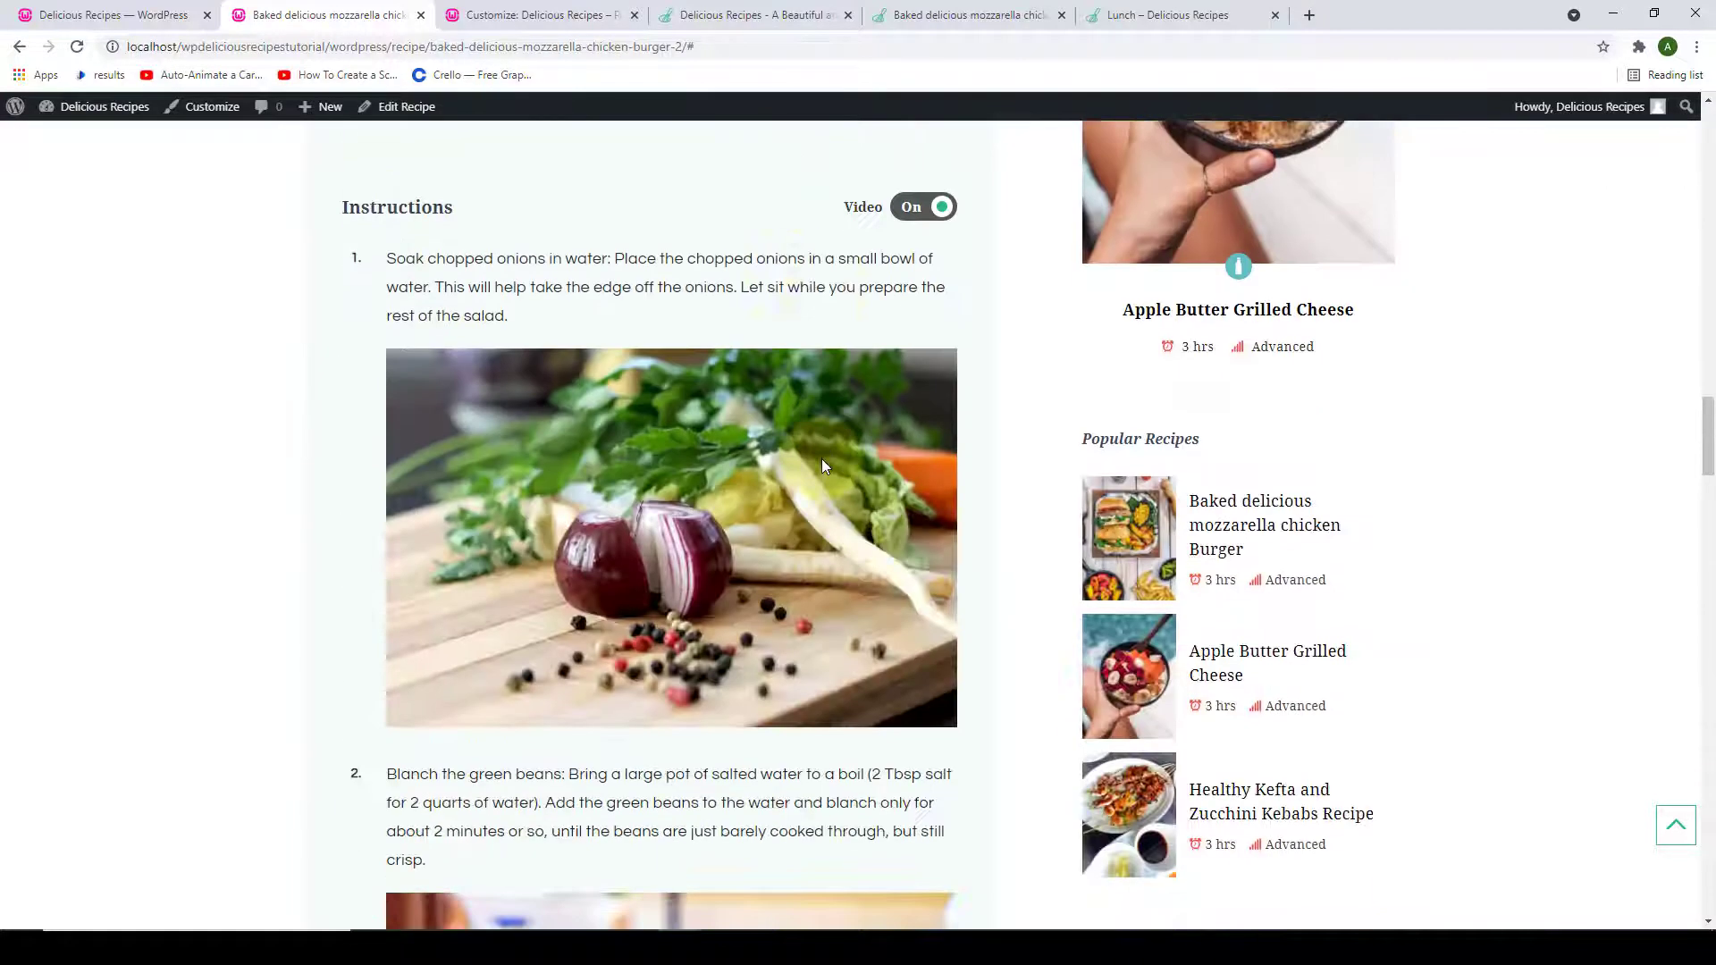
{"action": "scroll", "coordinate": [822, 465], "scroll_direction": "up", "scroll_amount": 15}
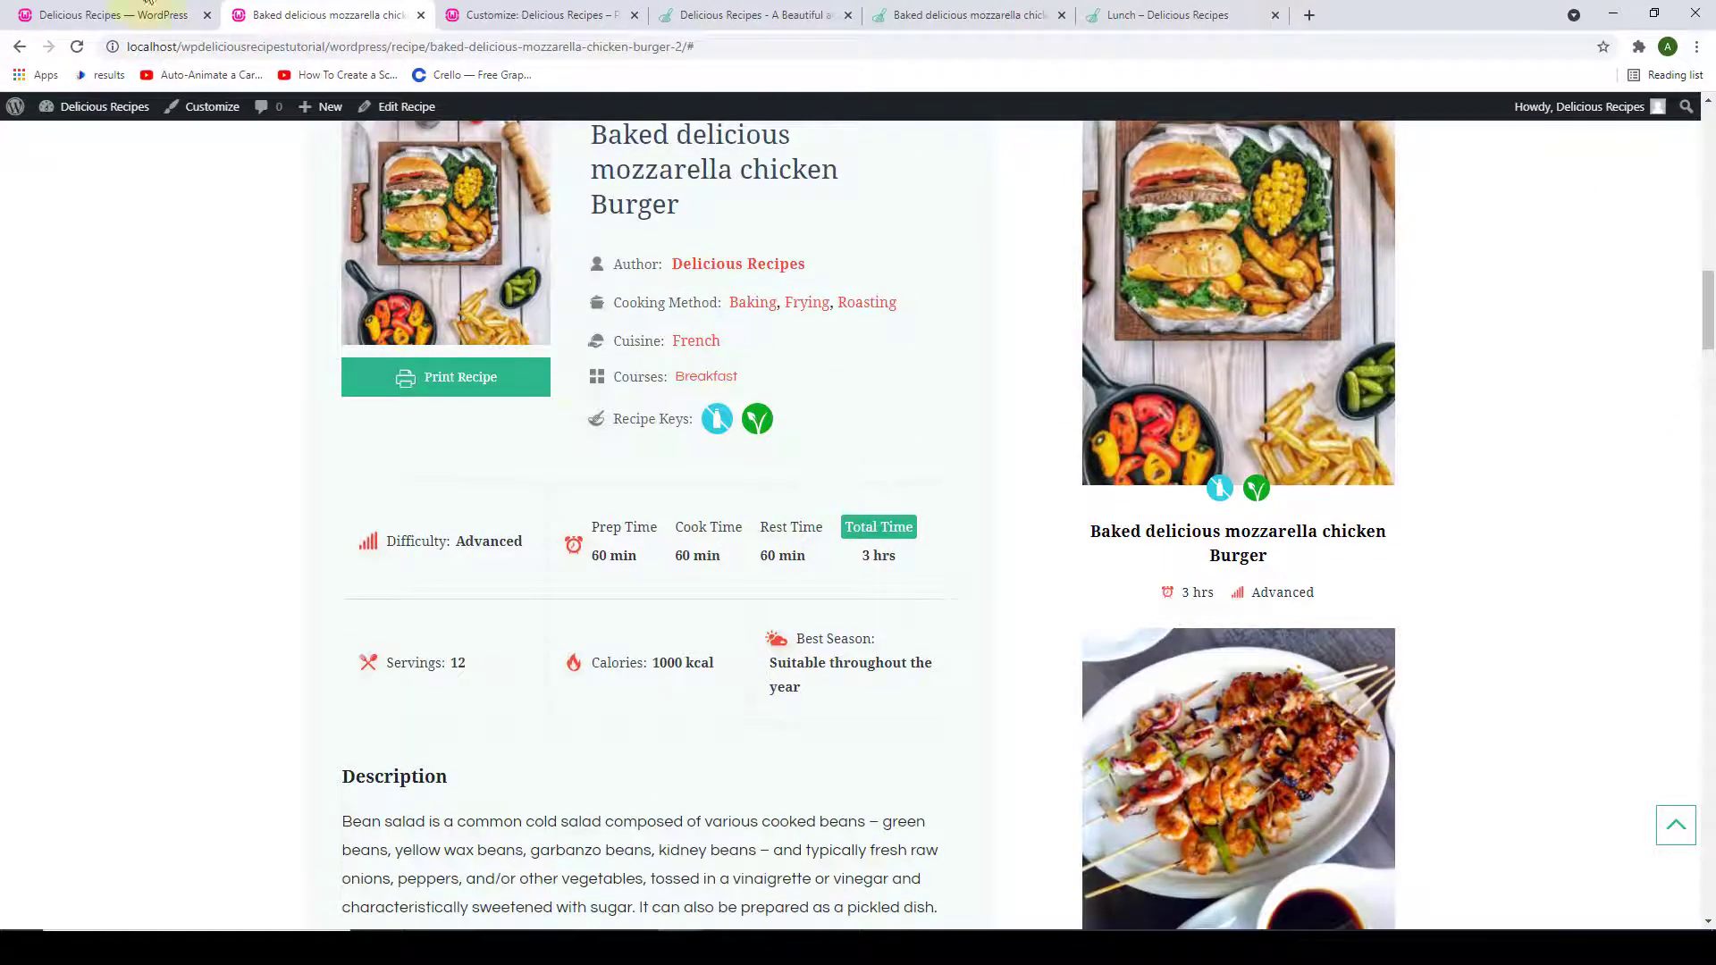
- Switch off the Author, Courses, Cooking Method and Cuisine global toggles in the Recipe Details settings
{"action": "left_click", "coordinate": [147, 7]}
{"action": "left_click", "coordinate": [649, 198]}
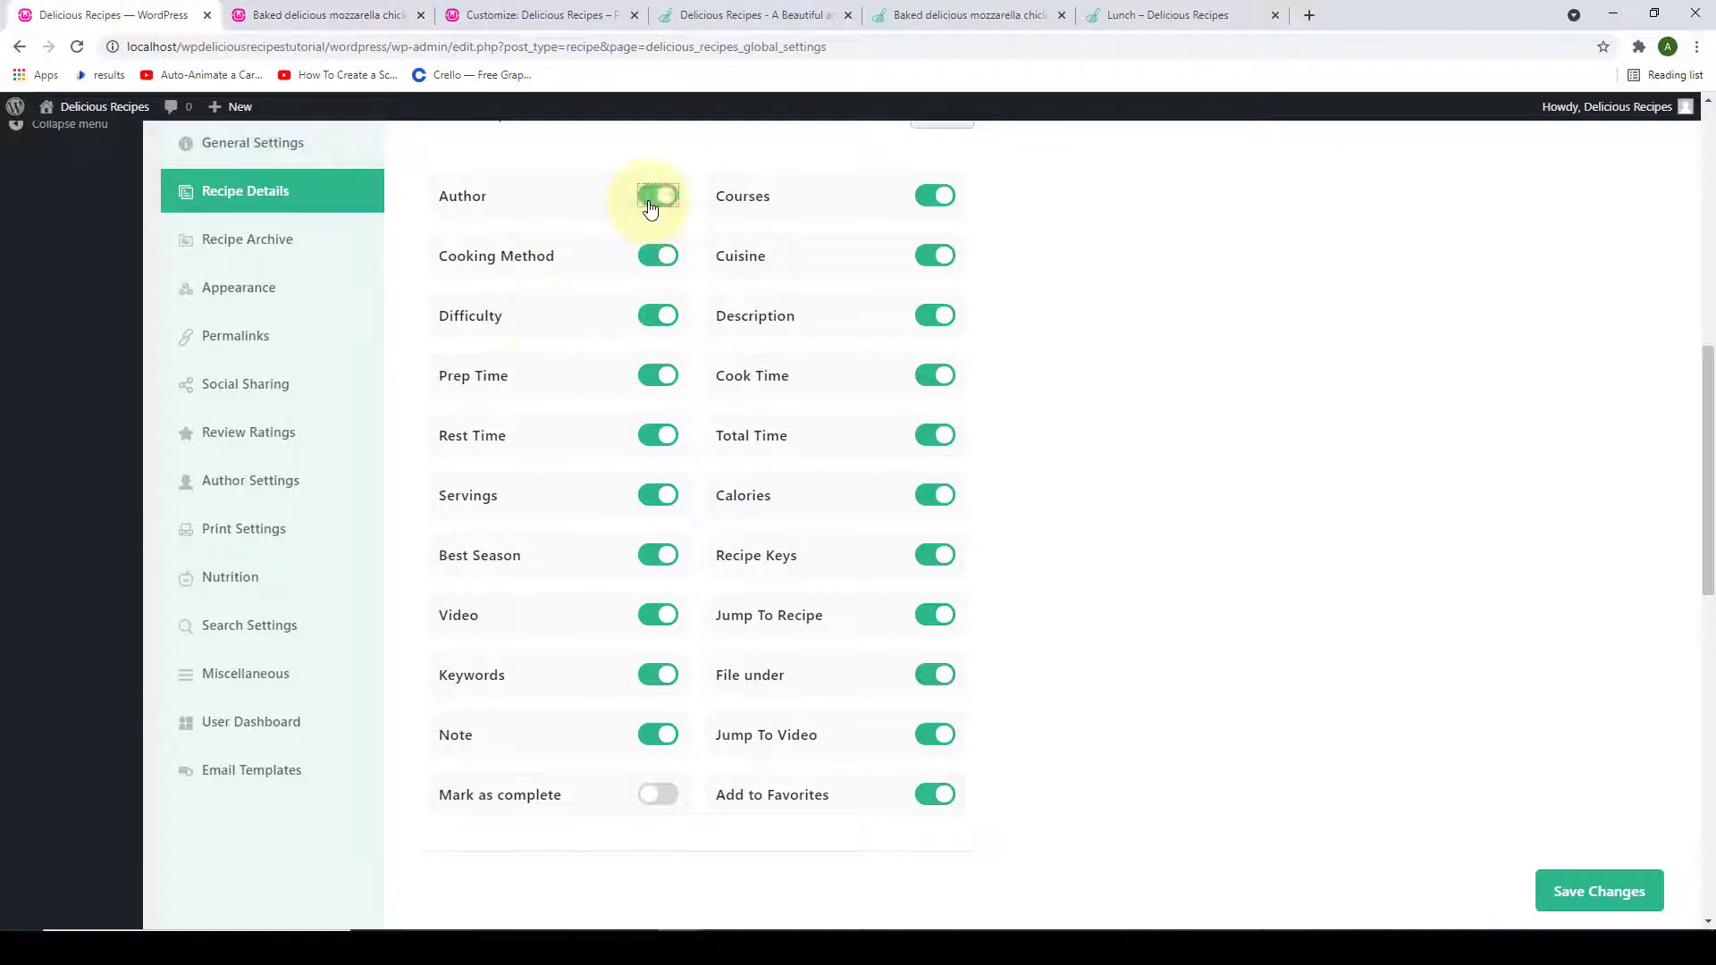
{"action": "left_click", "coordinate": [932, 197]}
{"action": "left_click", "coordinate": [650, 259]}
{"action": "left_click", "coordinate": [932, 258]}
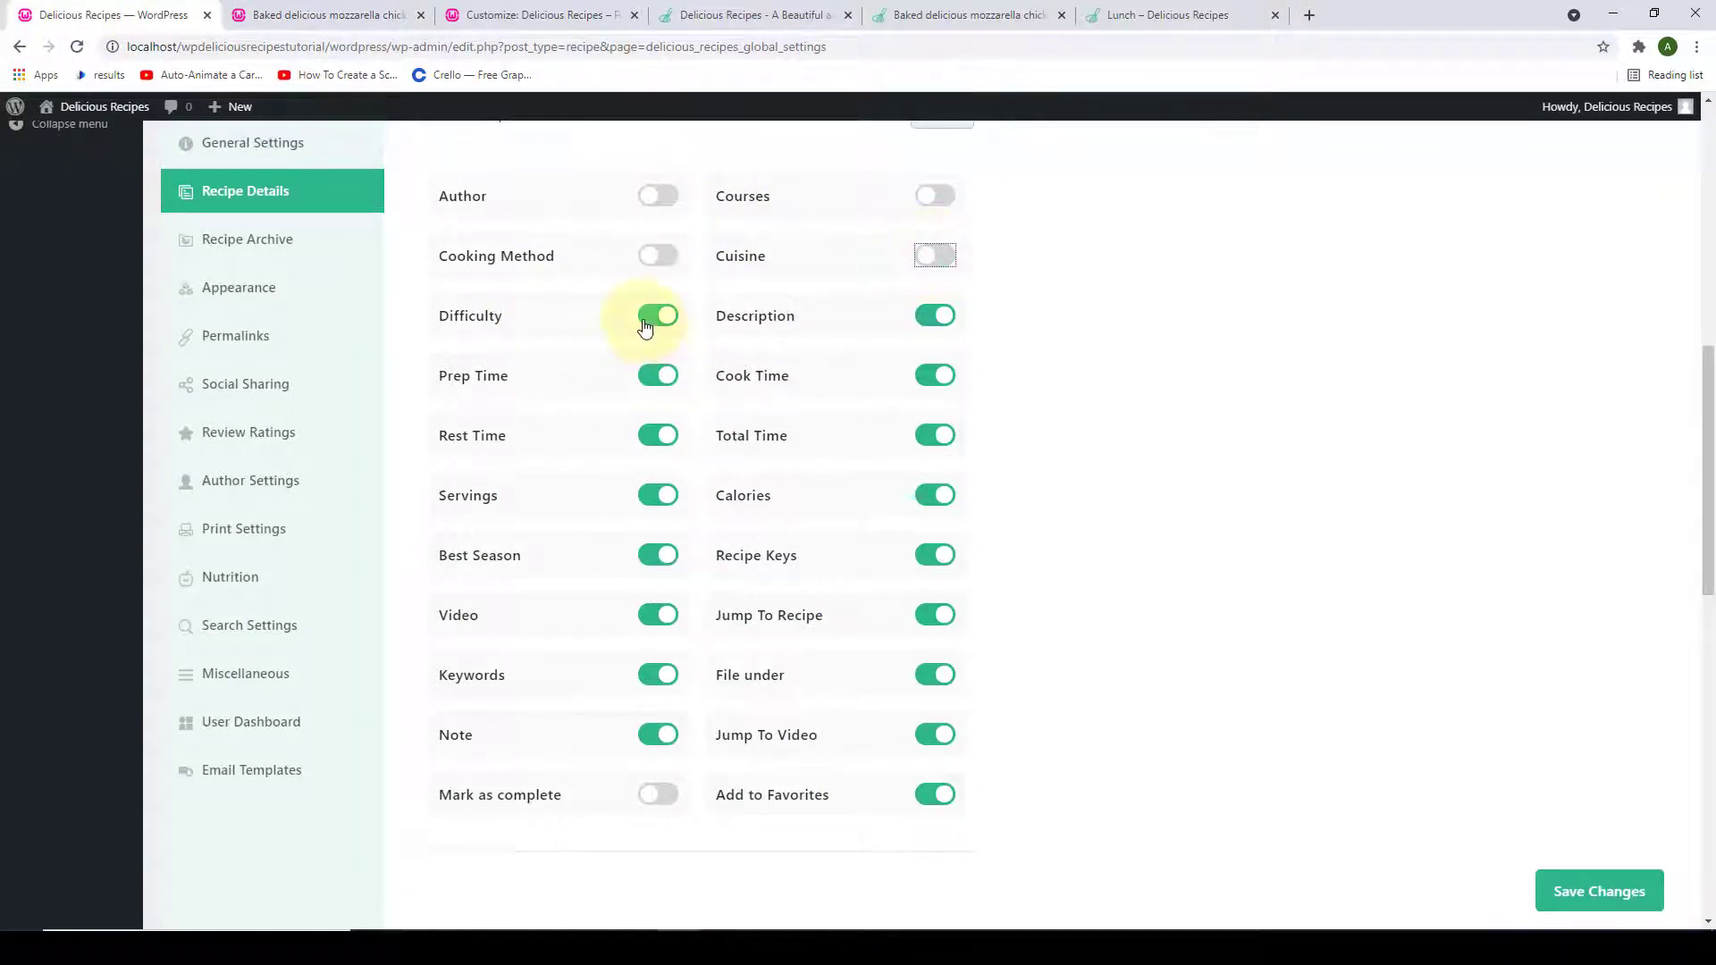
- Switch off the Prep Time, Cook Time, Rest Time and Total Time toggles and save the settings
{"action": "left_click", "coordinate": [655, 375]}
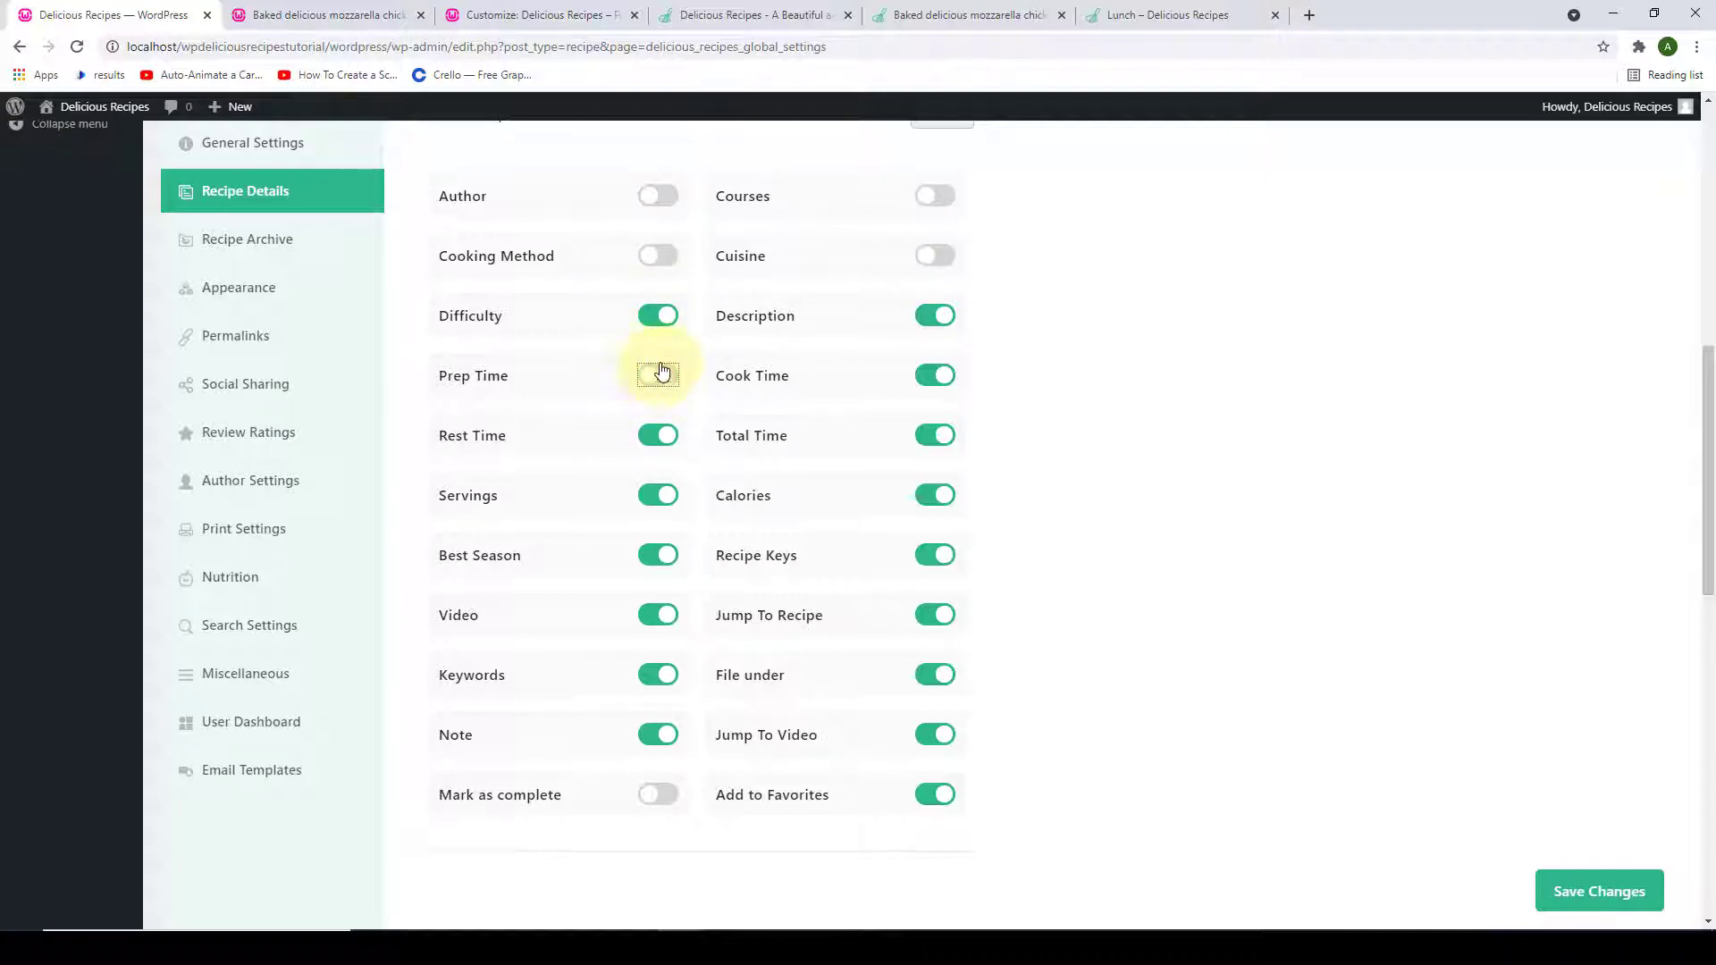
{"action": "left_click", "coordinate": [930, 374]}
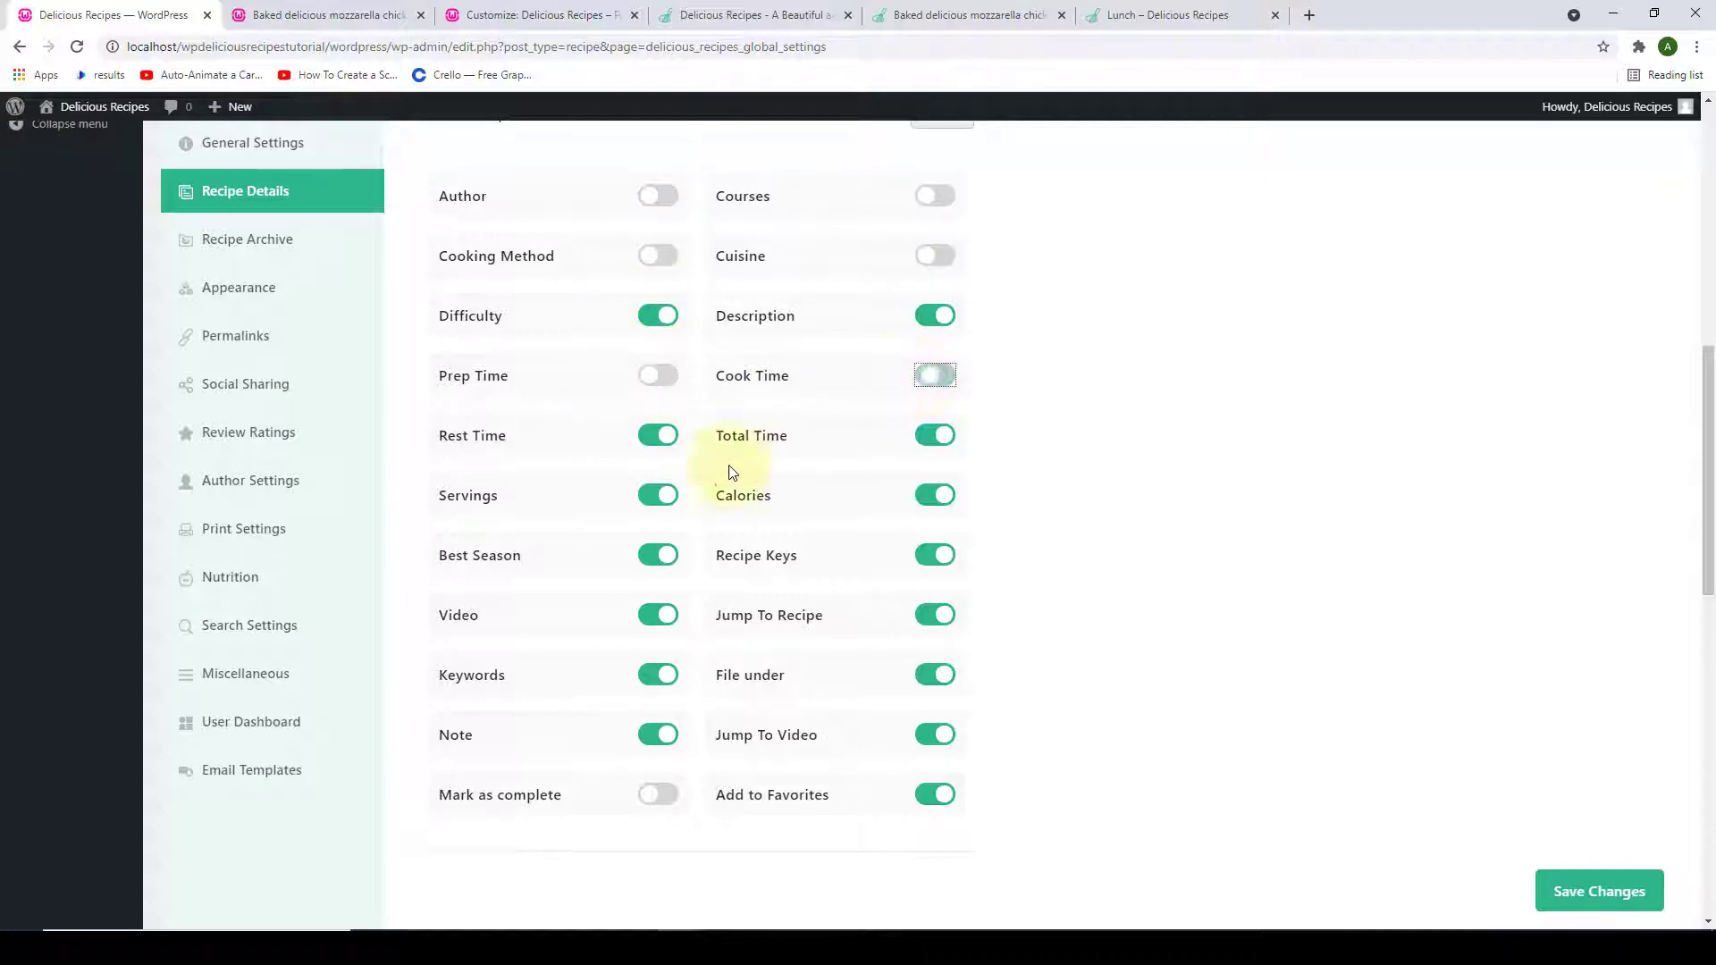
{"action": "left_click", "coordinate": [659, 434]}
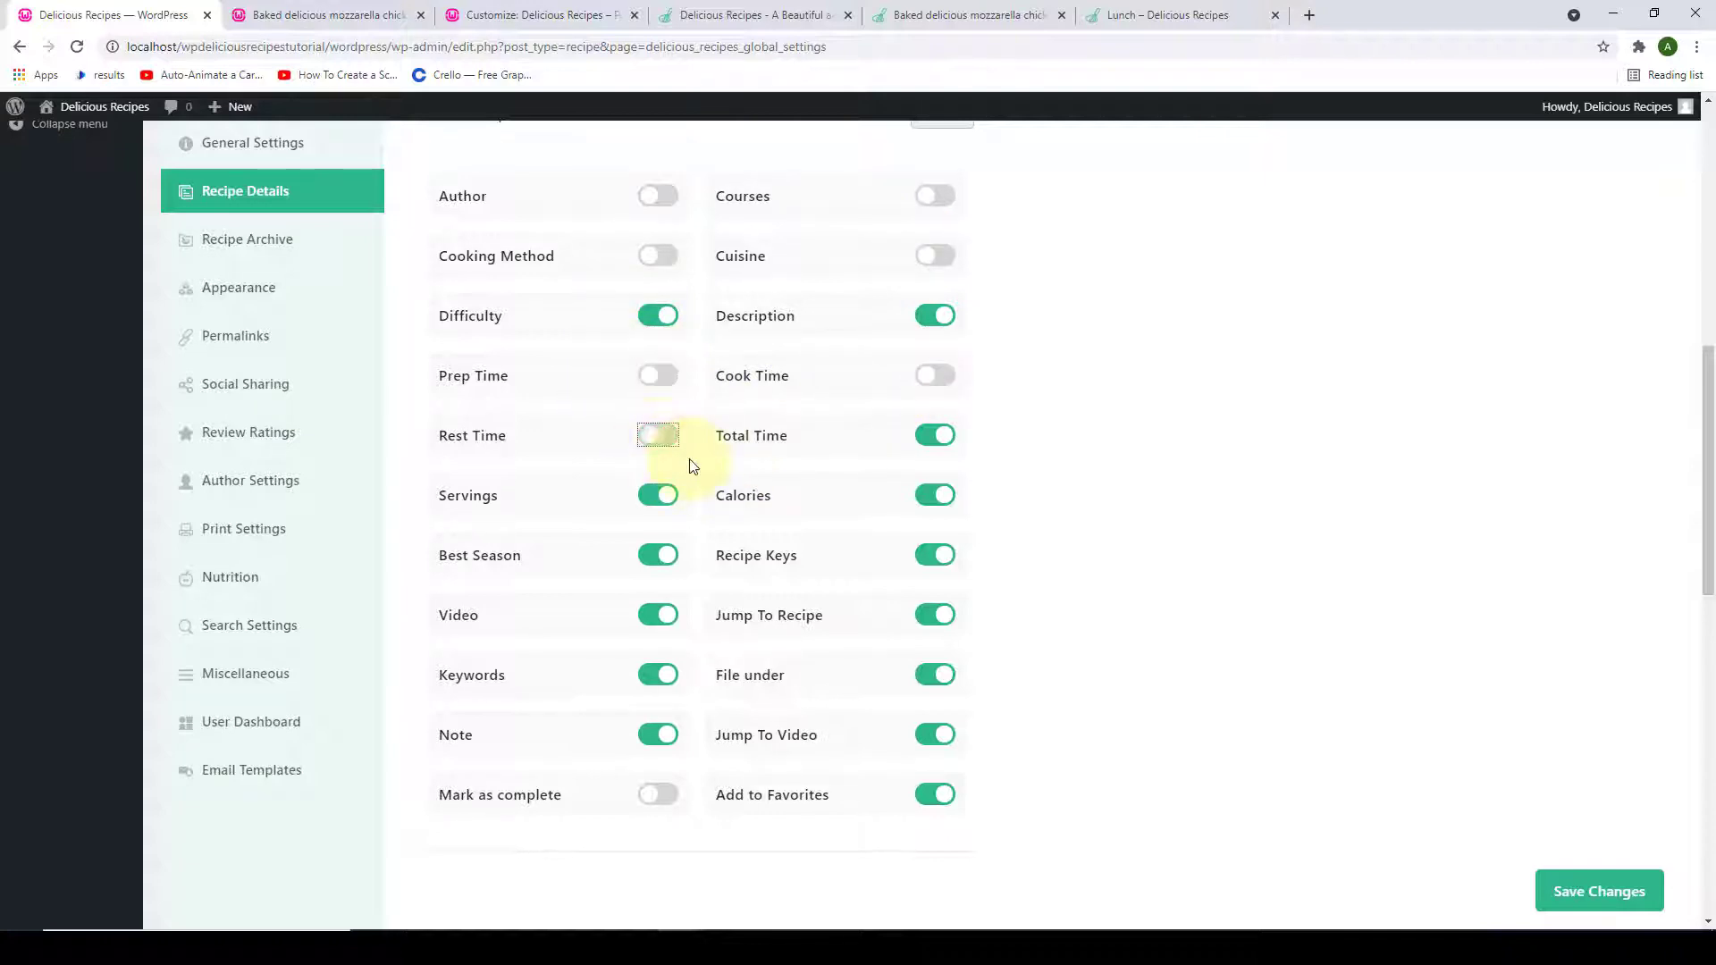
{"action": "left_click", "coordinate": [934, 437]}
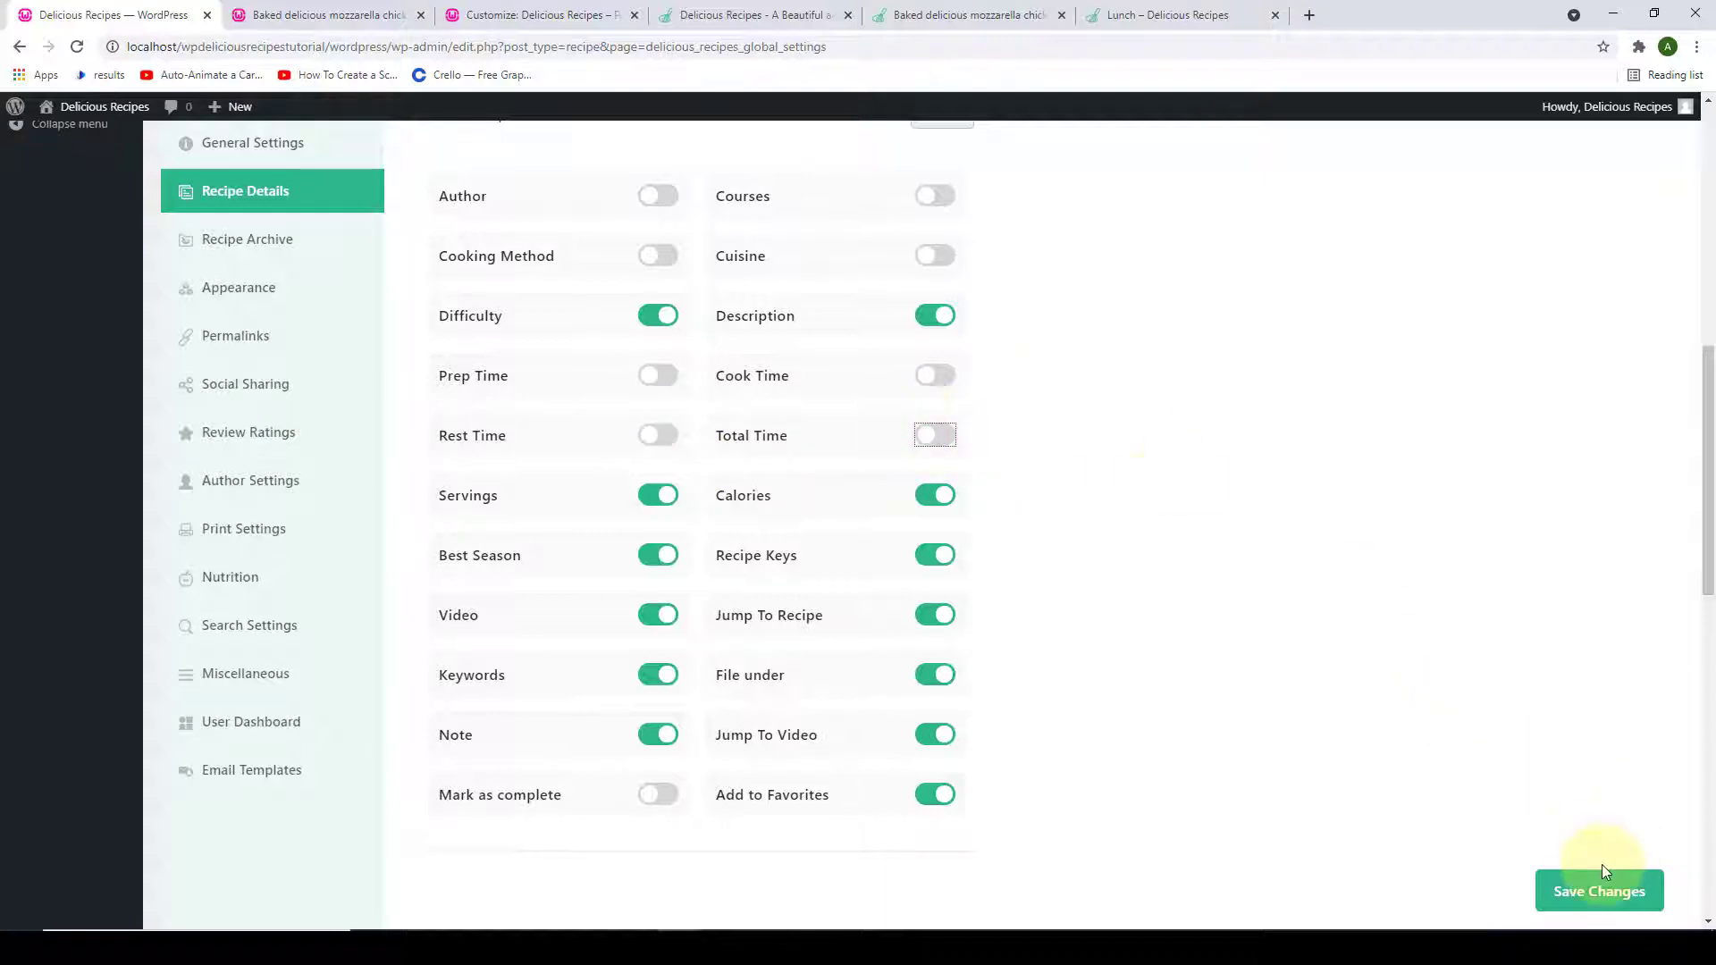
{"action": "left_click", "coordinate": [1608, 890]}
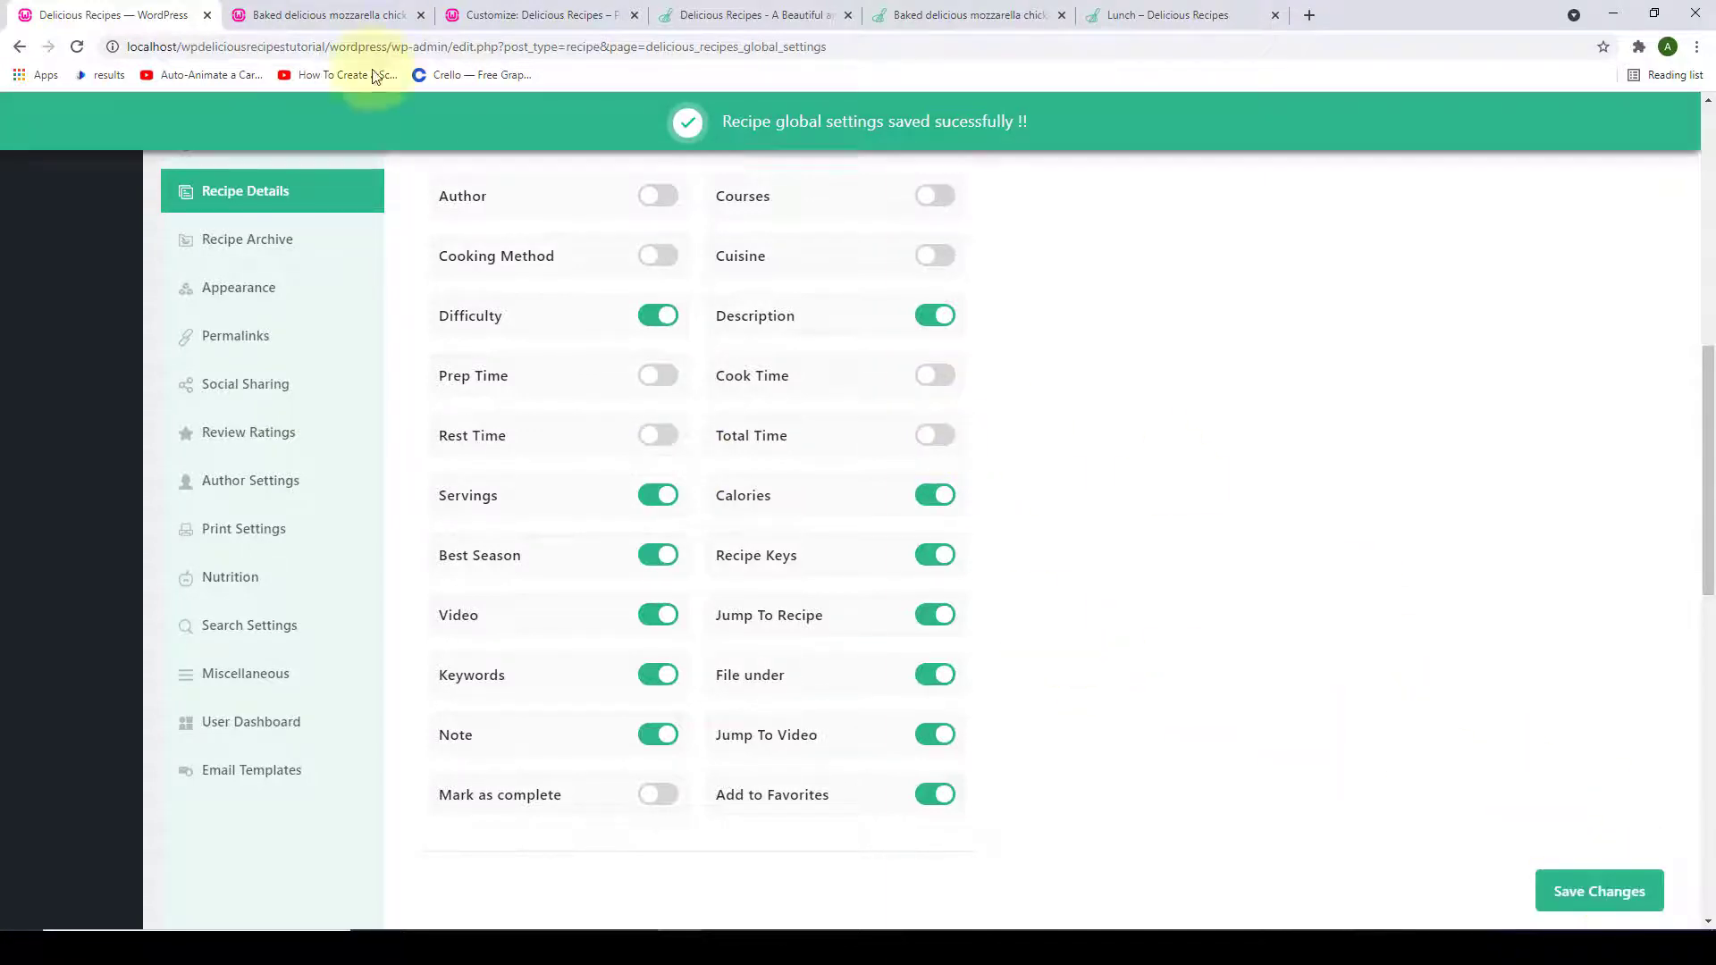
- Reload the burger recipe page and check the recipe card for the elements switched off in the settings
{"action": "left_click", "coordinate": [348, 9]}
{"action": "left_click", "coordinate": [77, 44]}
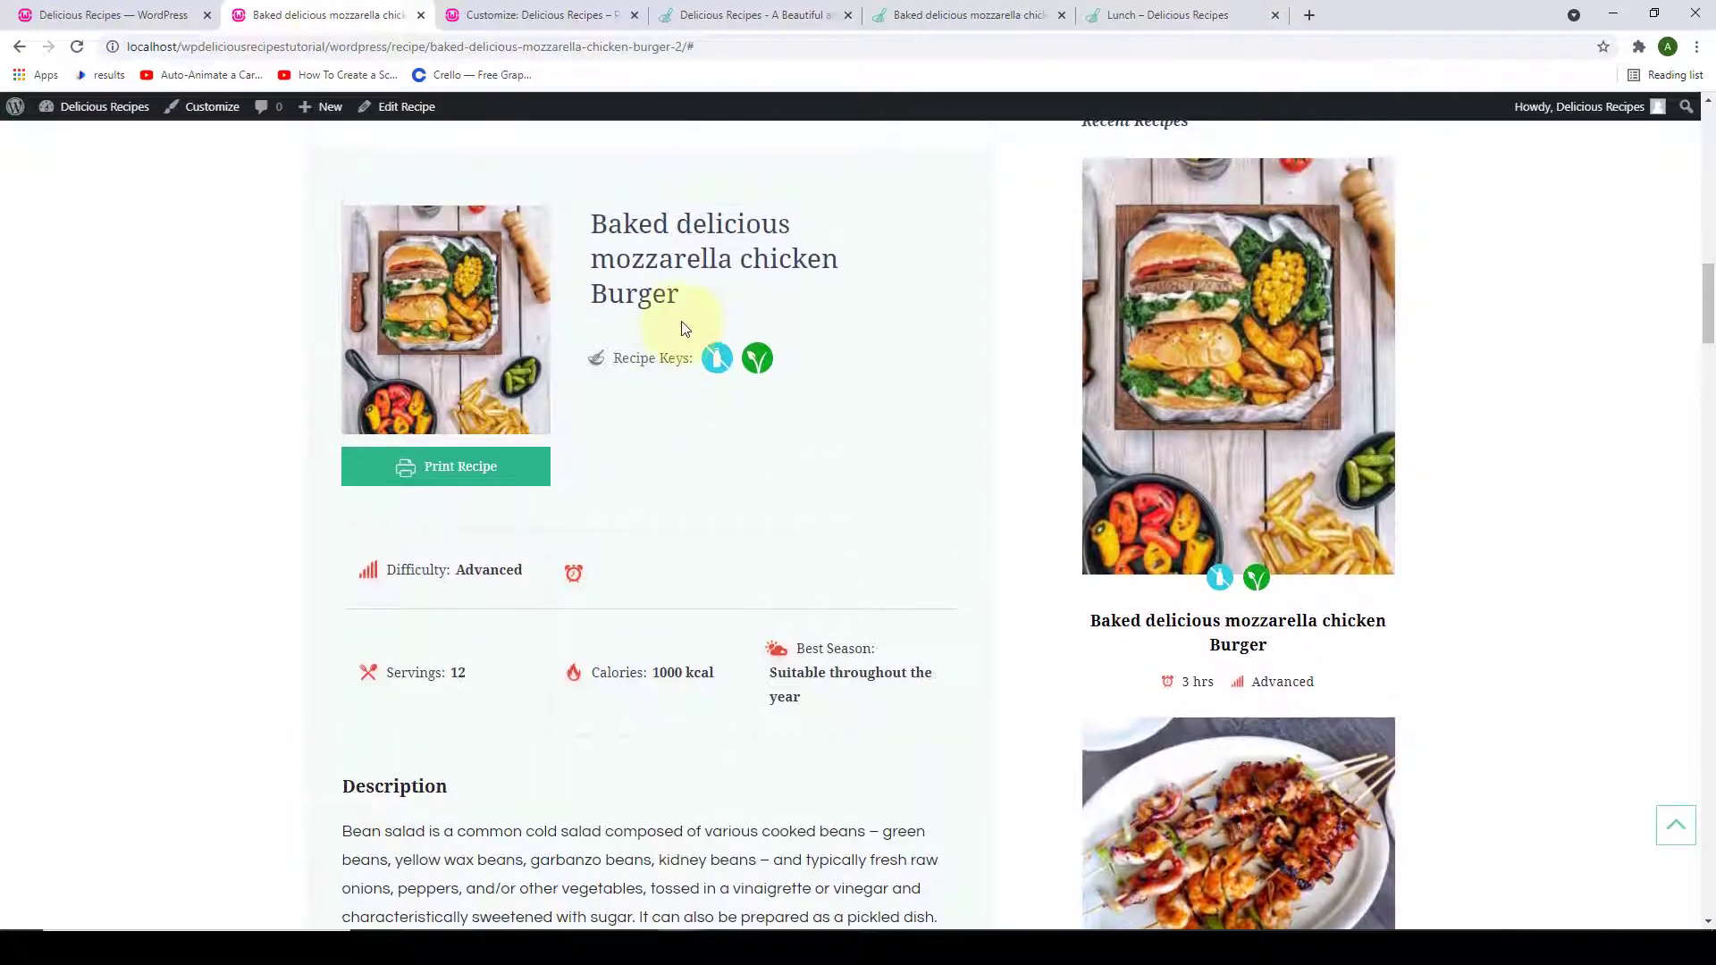
{"action": "scroll", "coordinate": [802, 309], "scroll_direction": "down", "scroll_amount": 2}
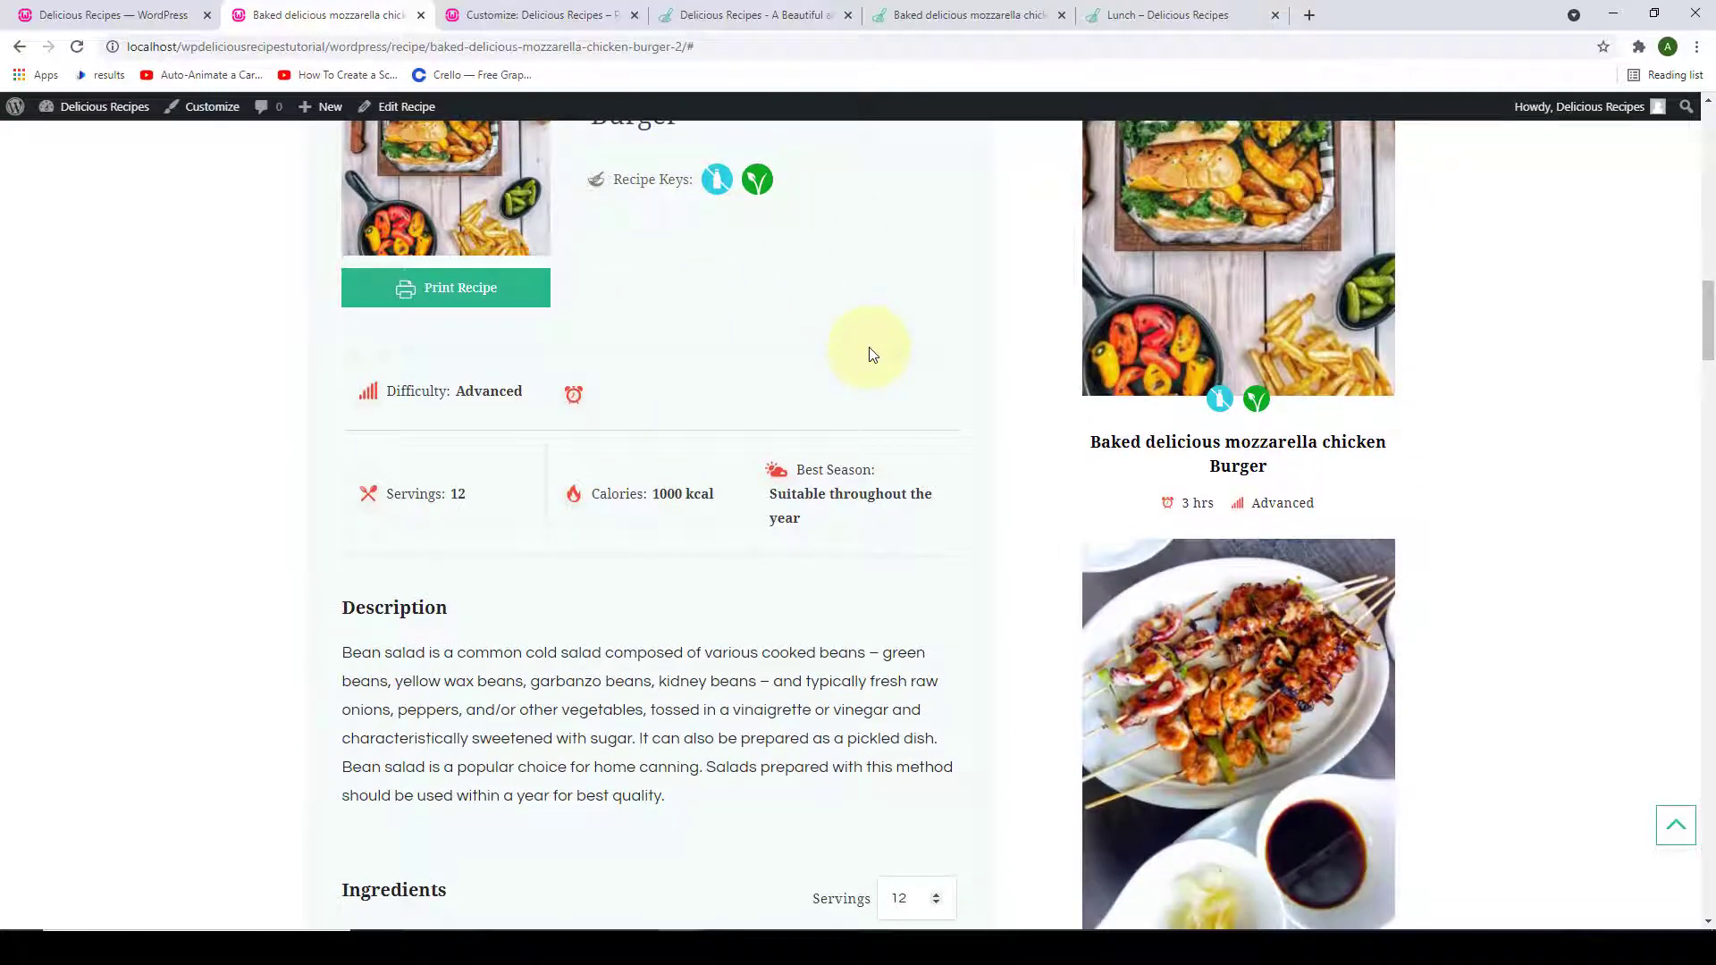
- Switch Total Time, Cook Time, Rest Time, Prep Time, Cuisine and Cooking Method back on in Recipe Details and save the settings
{"action": "left_click", "coordinate": [98, 15]}
{"action": "scroll", "coordinate": [691, 606], "scroll_direction": "down", "scroll_amount": 2}
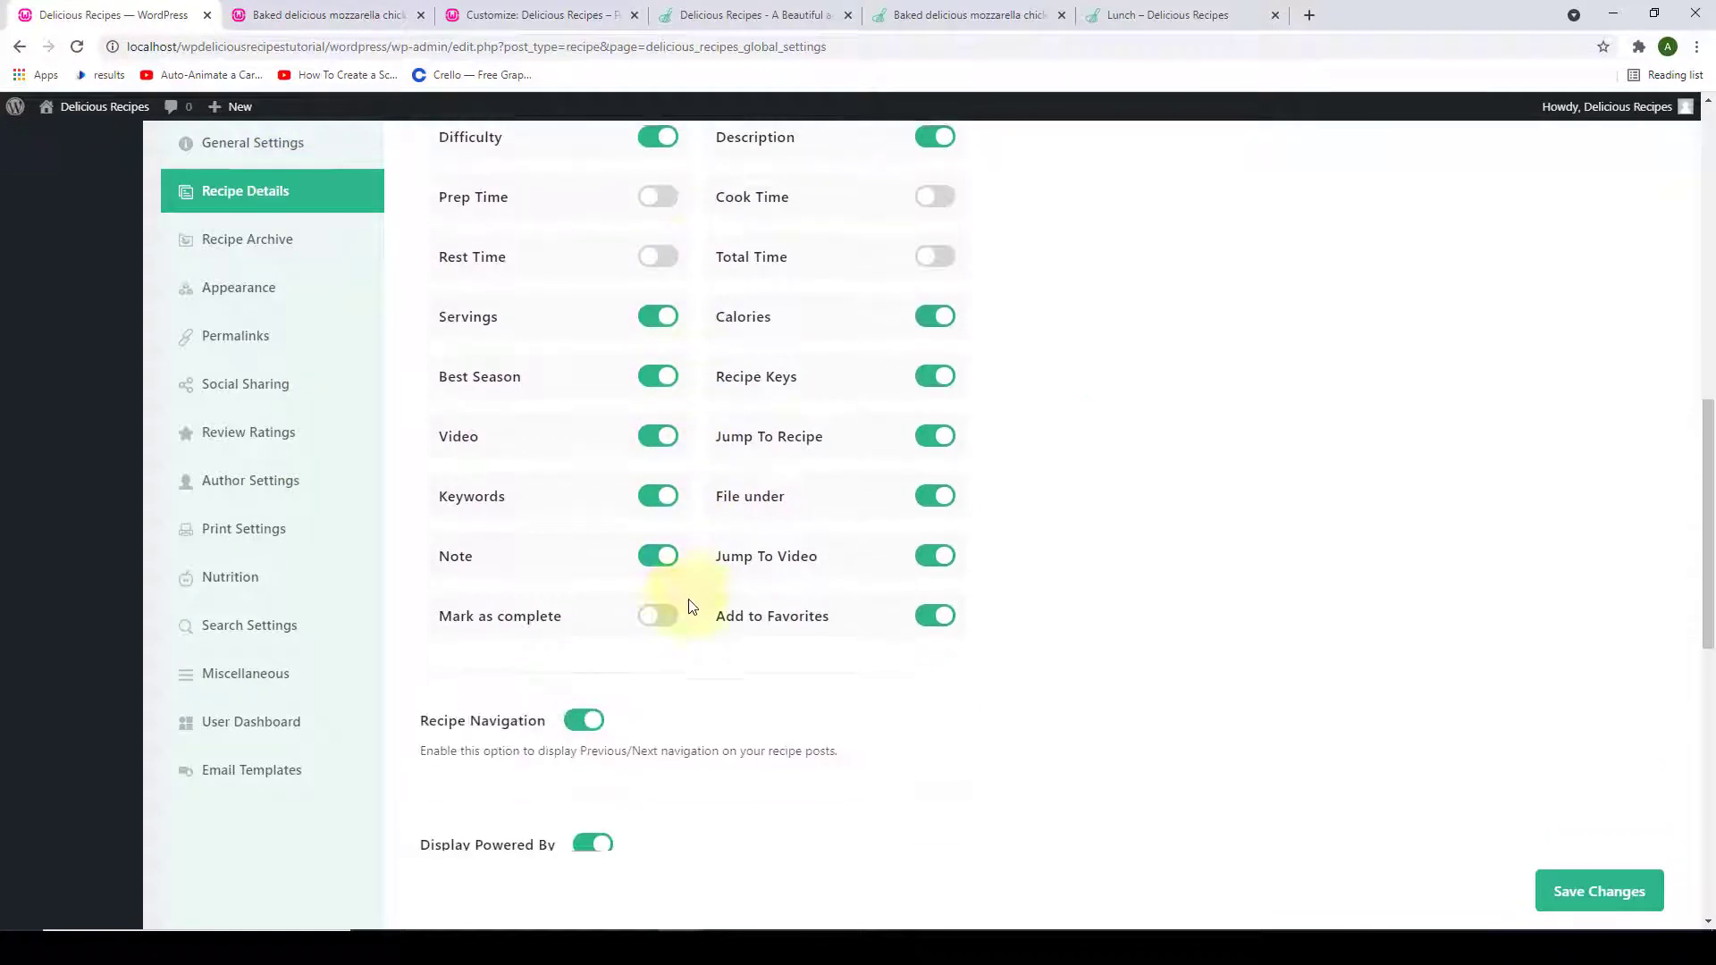
{"action": "scroll", "coordinate": [690, 607], "scroll_direction": "up", "scroll_amount": 3}
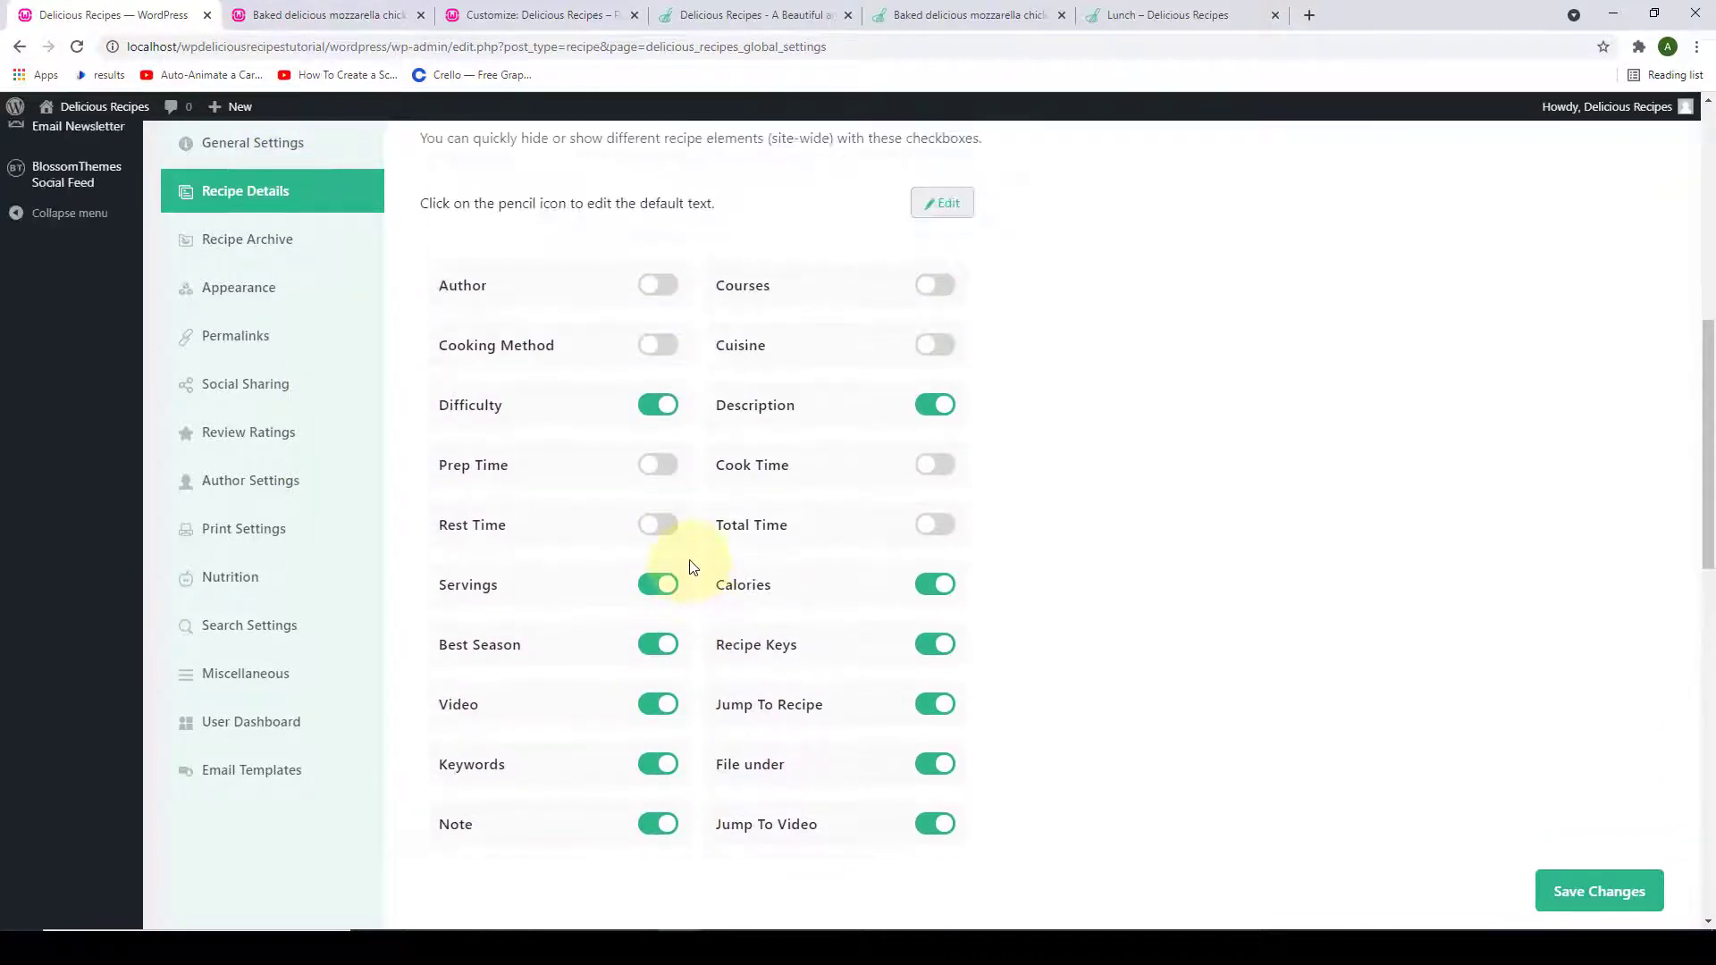
{"action": "scroll", "coordinate": [691, 564], "scroll_direction": "down", "scroll_amount": 3}
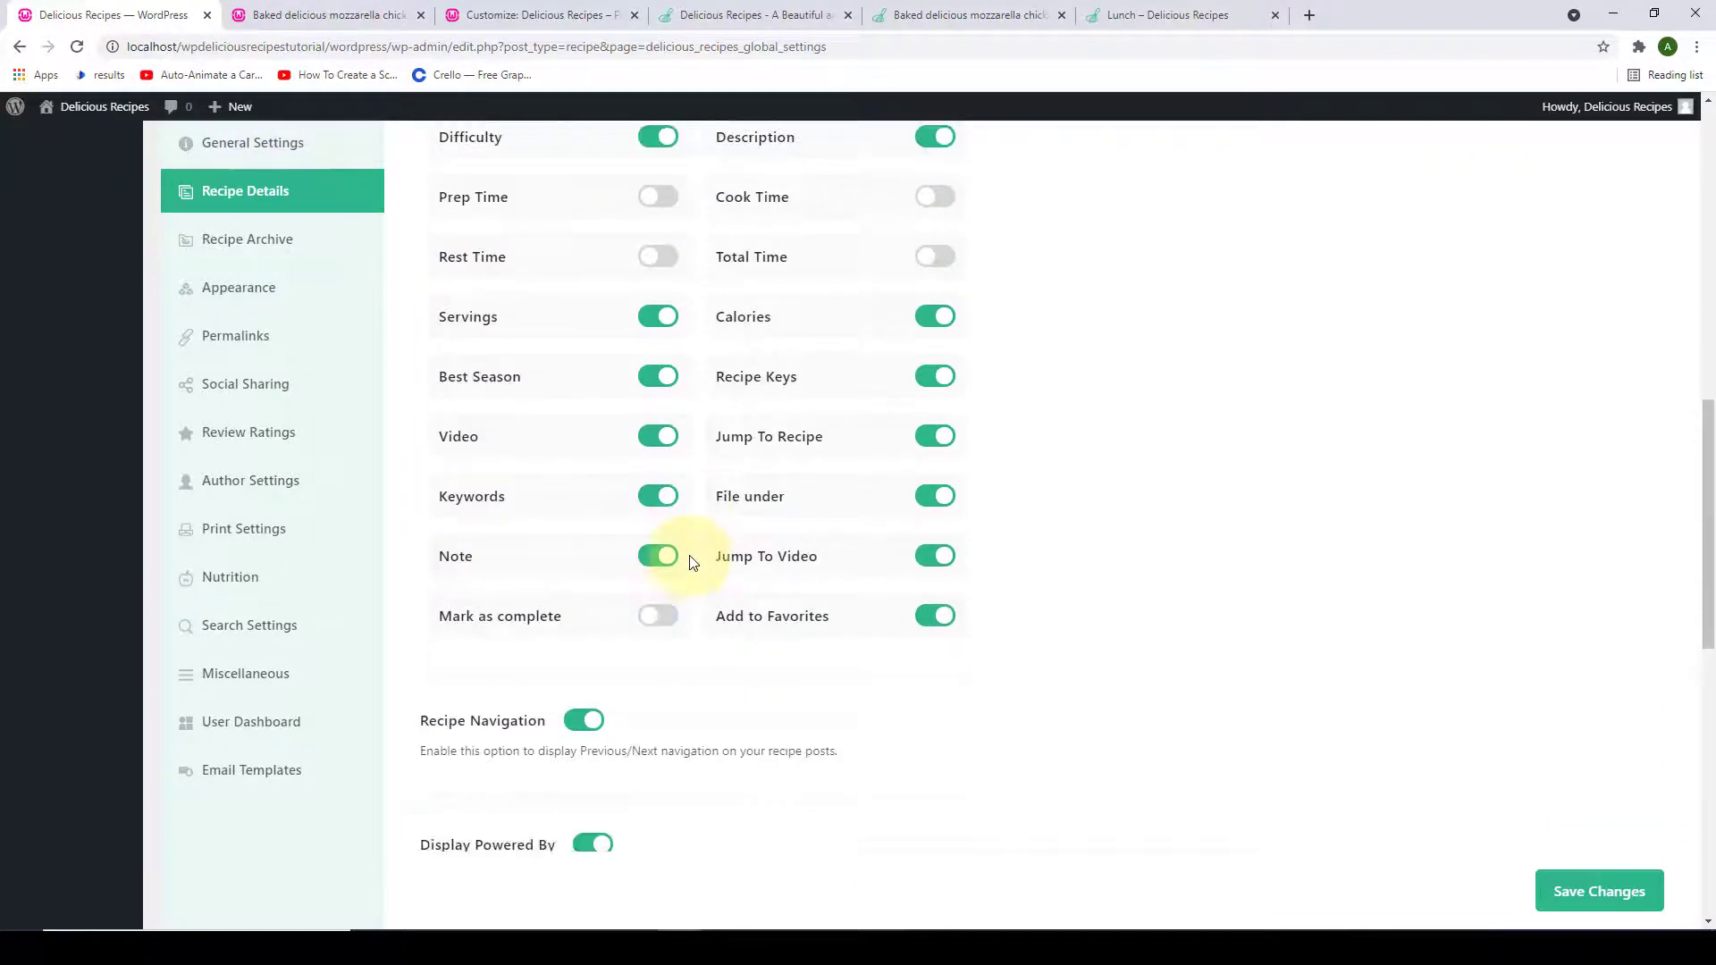
{"action": "scroll", "coordinate": [691, 560], "scroll_direction": "up", "scroll_amount": 1}
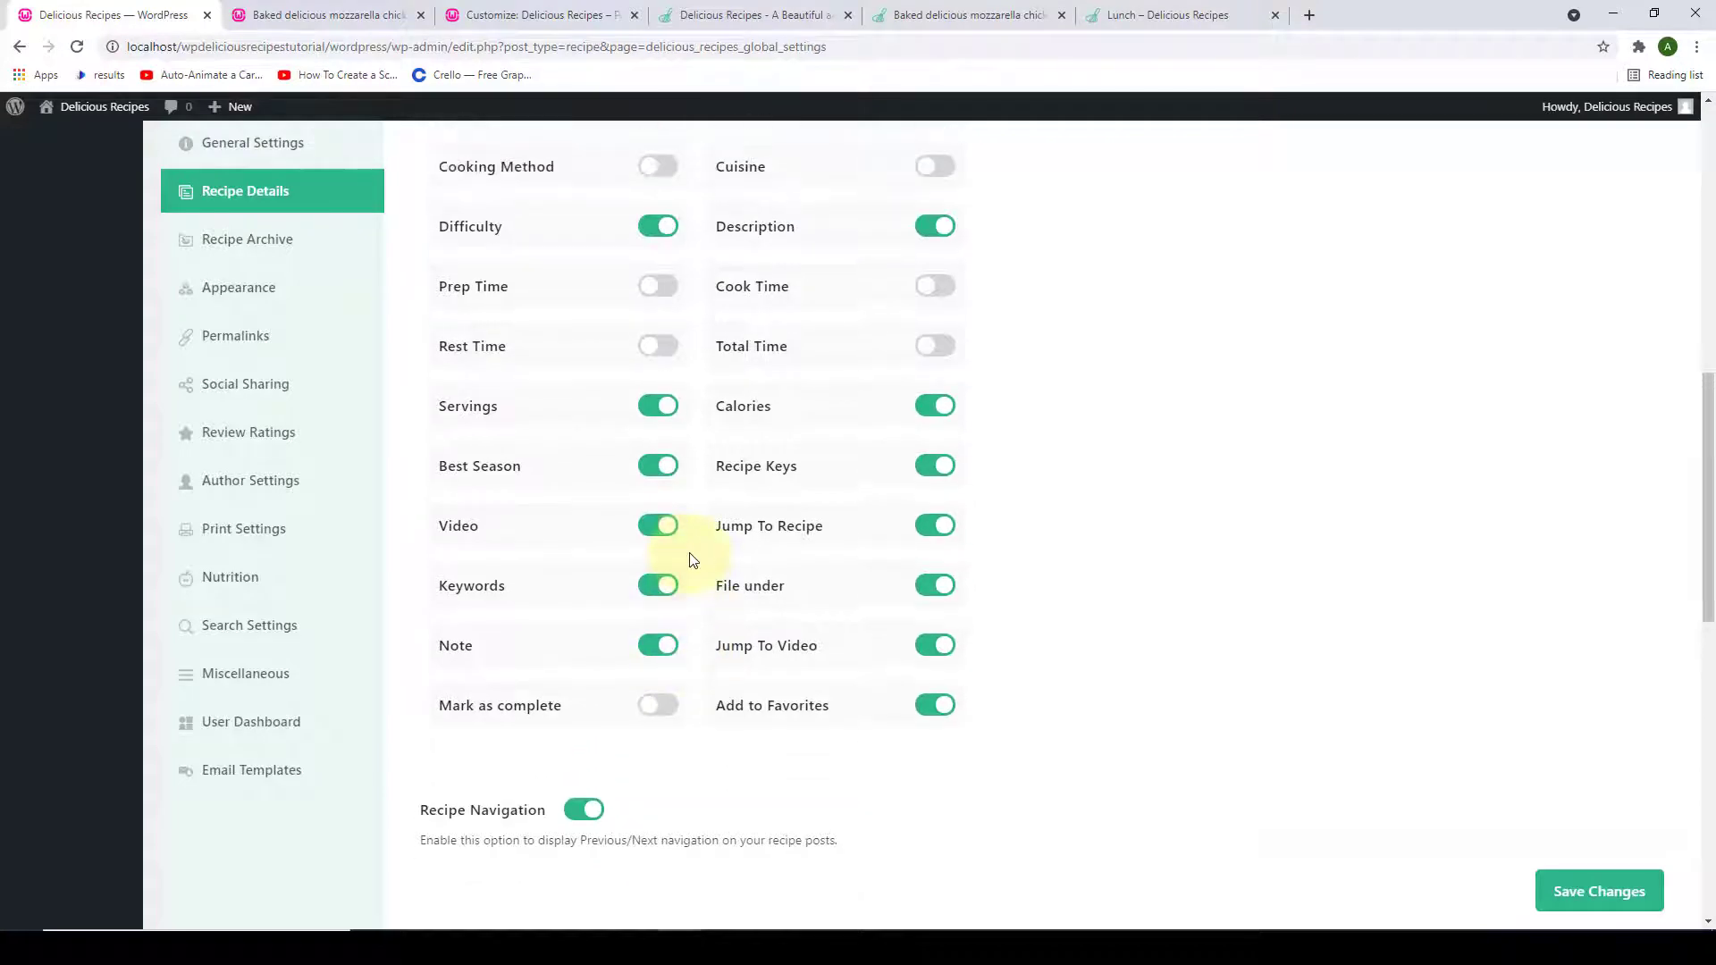
{"action": "left_click", "coordinate": [936, 346]}
{"action": "left_click", "coordinate": [935, 286]}
{"action": "left_click", "coordinate": [662, 354]}
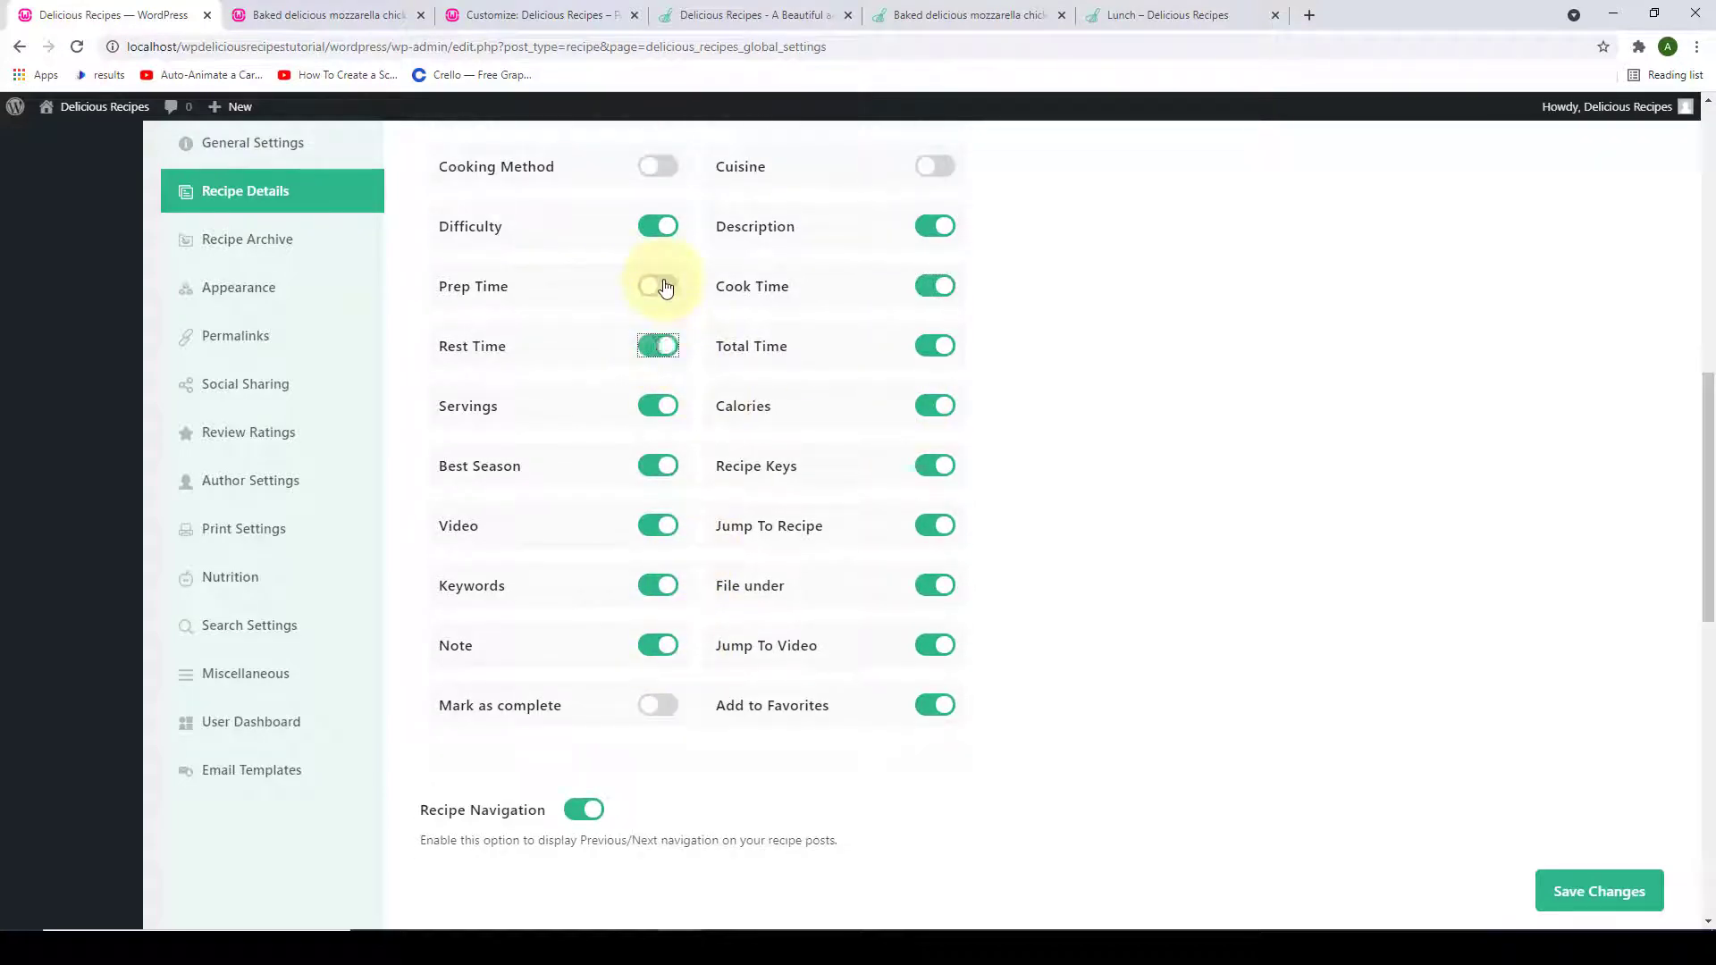
{"action": "left_click", "coordinate": [657, 286]}
{"action": "left_click", "coordinate": [929, 166]}
{"action": "left_click", "coordinate": [671, 170]}
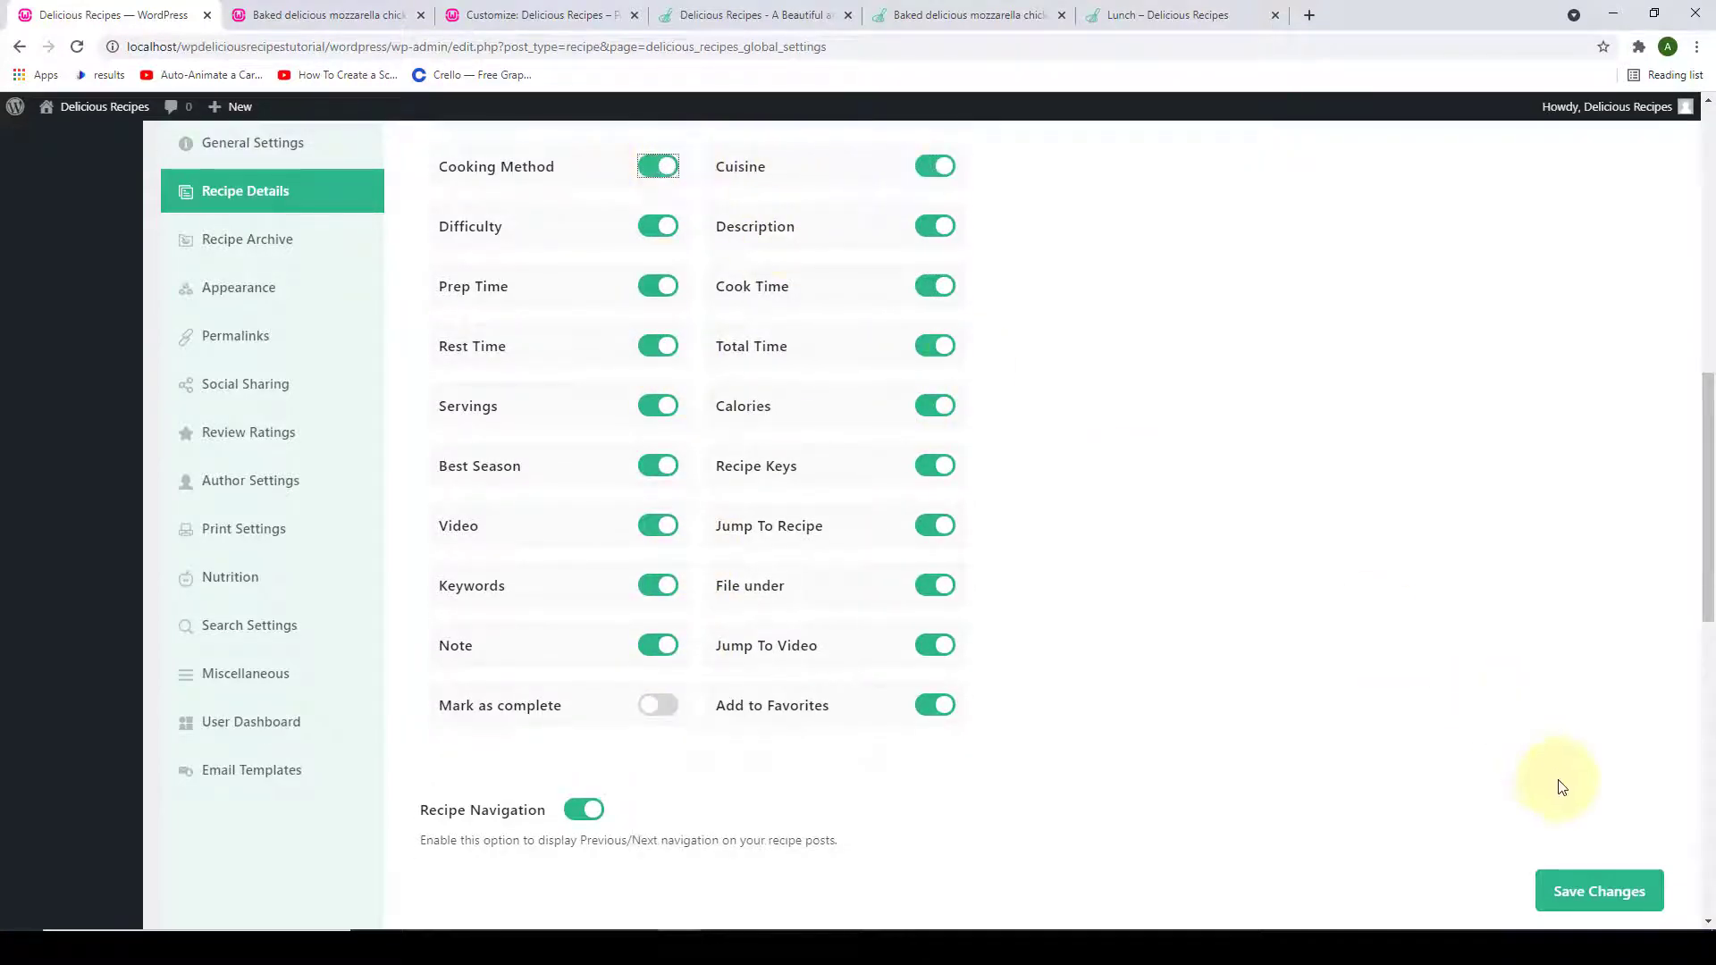
{"action": "left_click", "coordinate": [1584, 905]}
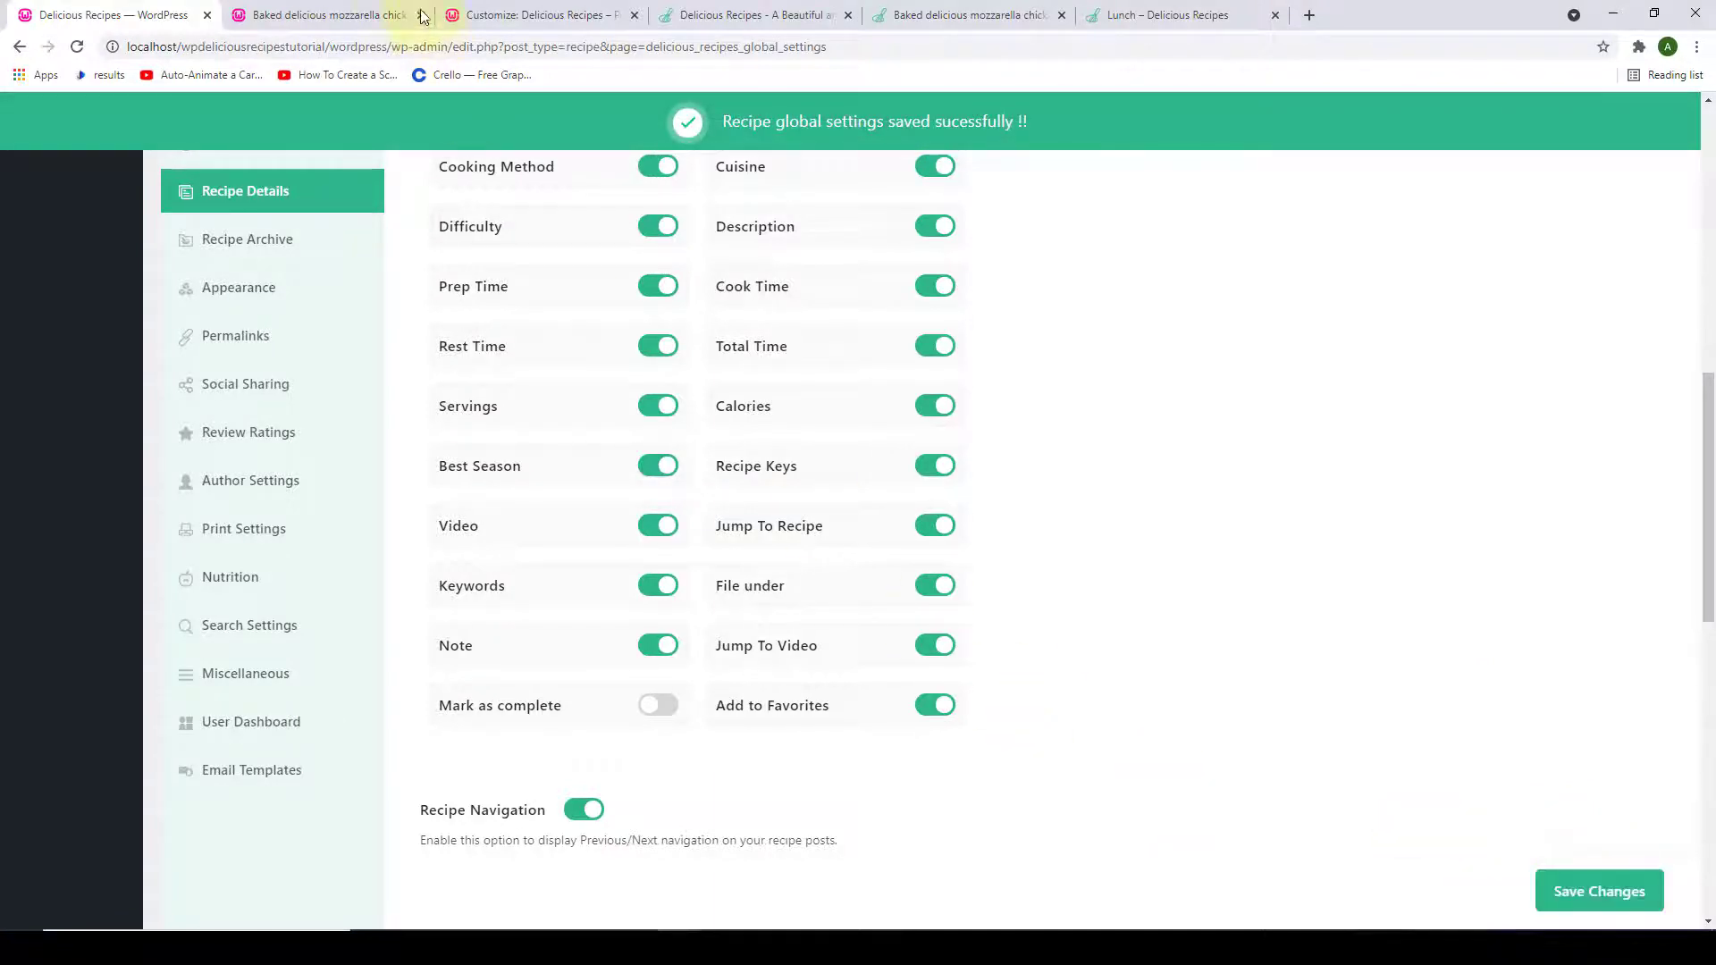
- Reload the burger recipe page and check which details the recipe card shows with the restored toggles
{"action": "left_click", "coordinate": [394, 15]}
{"action": "left_click", "coordinate": [77, 47]}
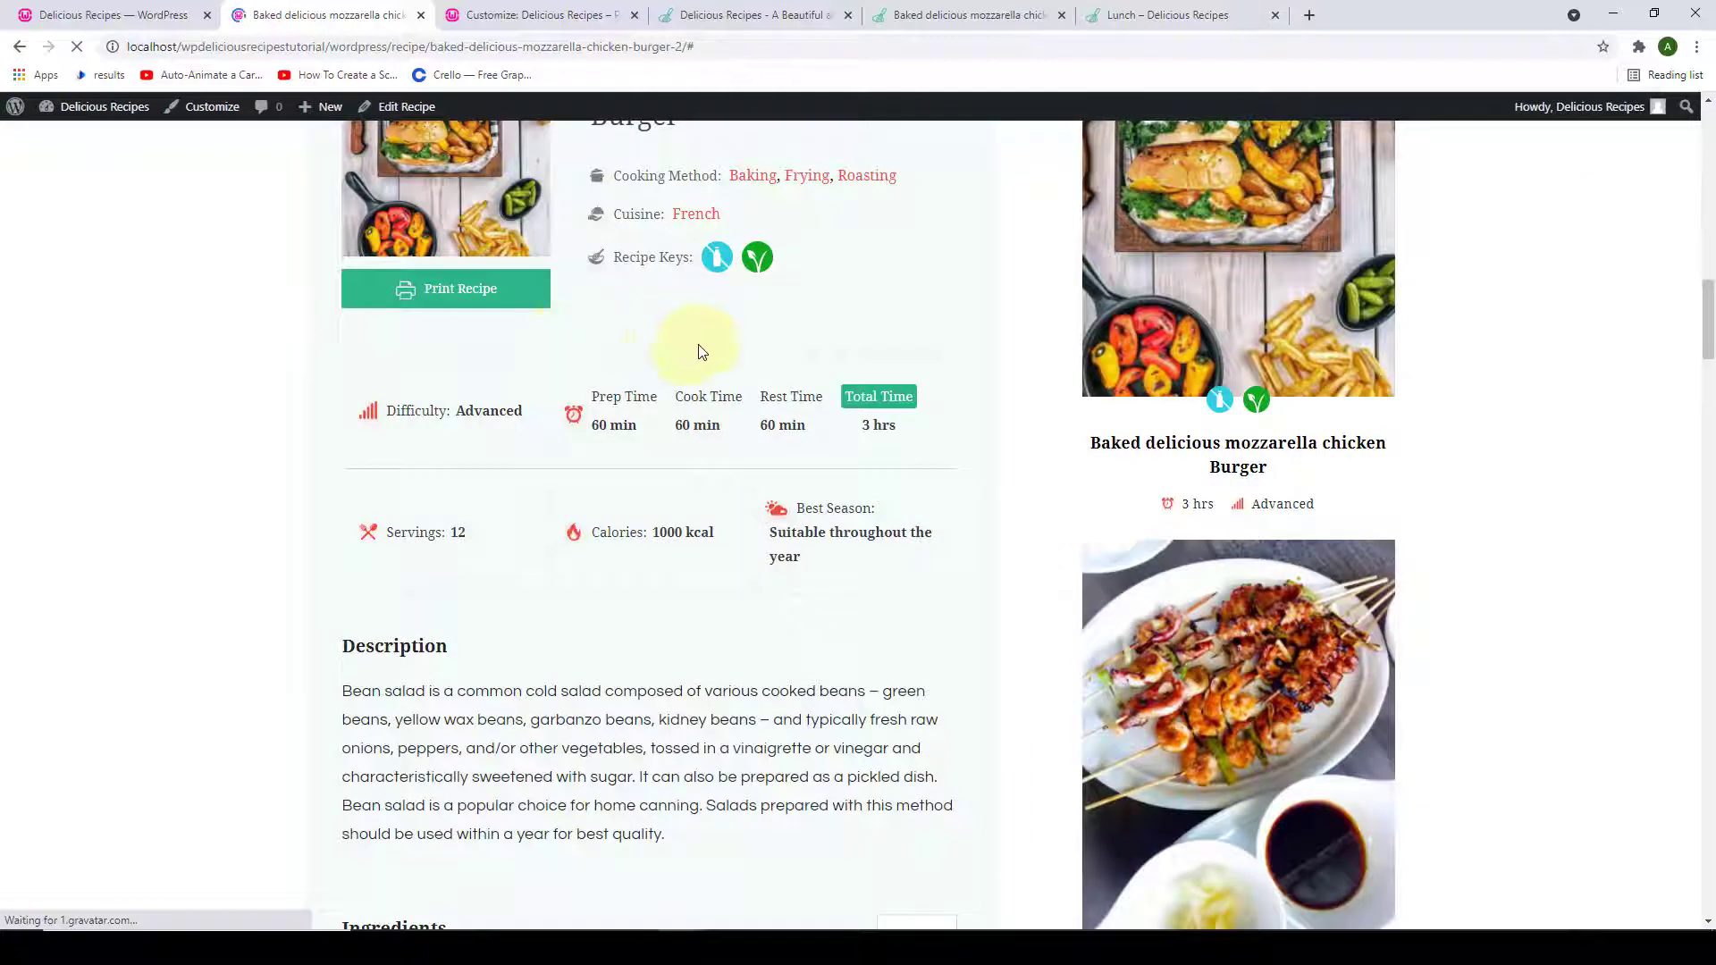
{"action": "scroll", "coordinate": [703, 352], "scroll_direction": "up", "scroll_amount": 1}
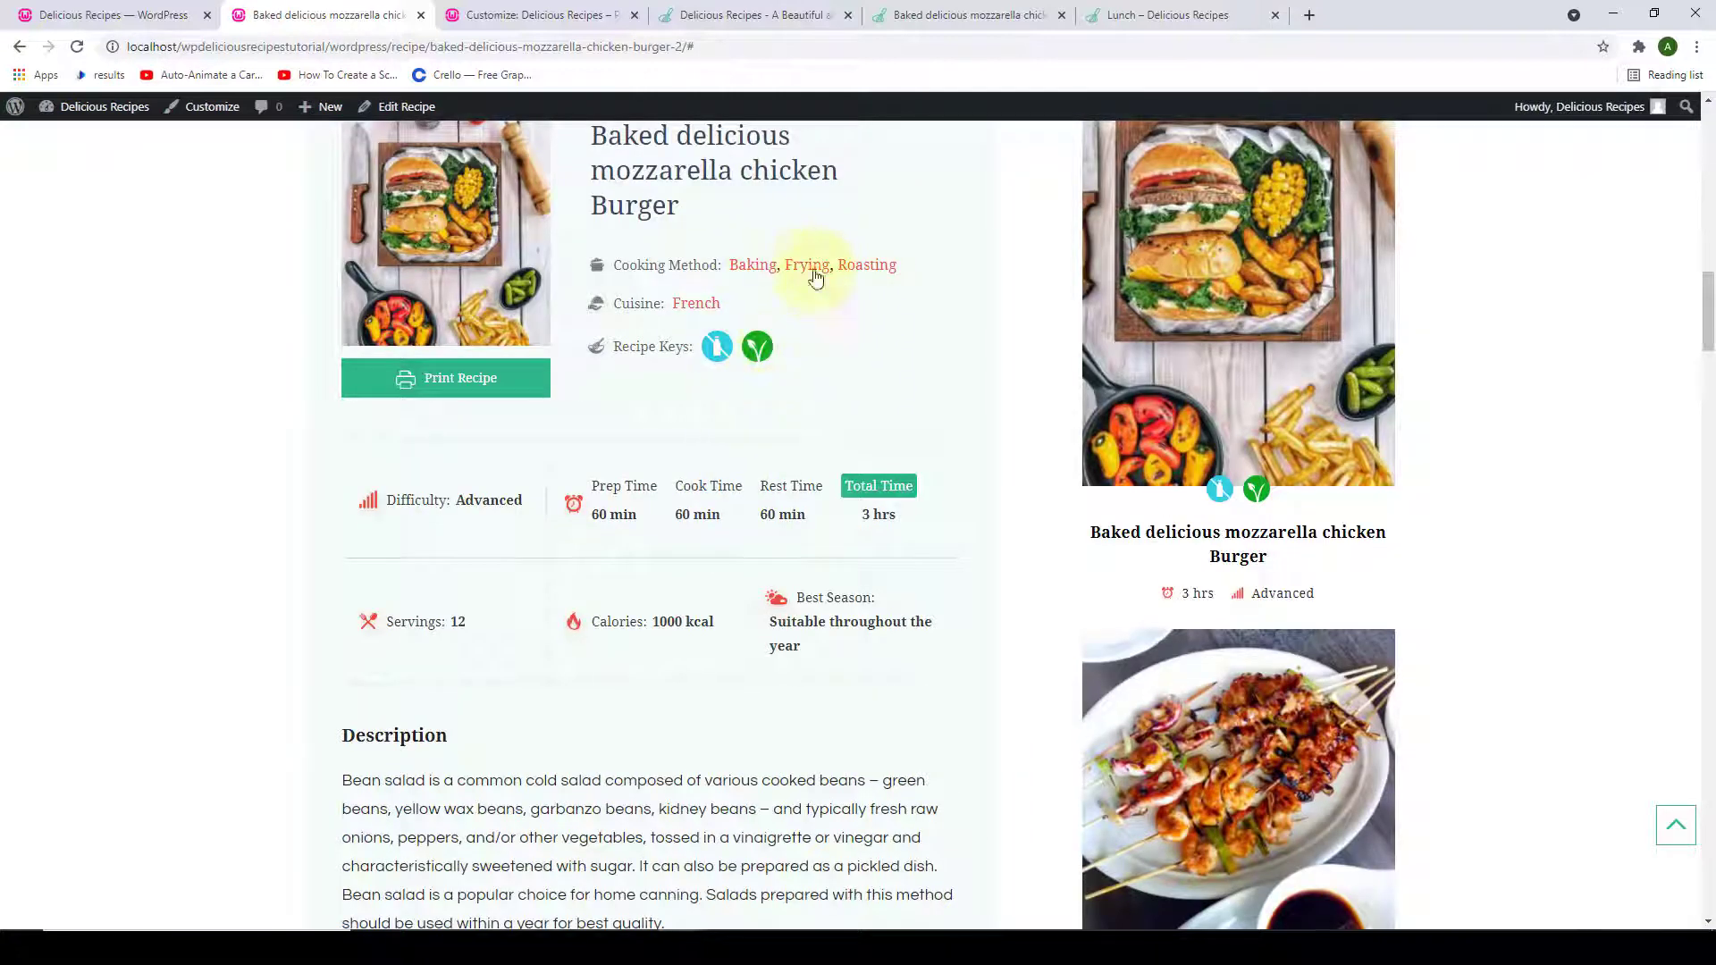
{"action": "scroll", "coordinate": [773, 452], "scroll_direction": "up", "scroll_amount": 1}
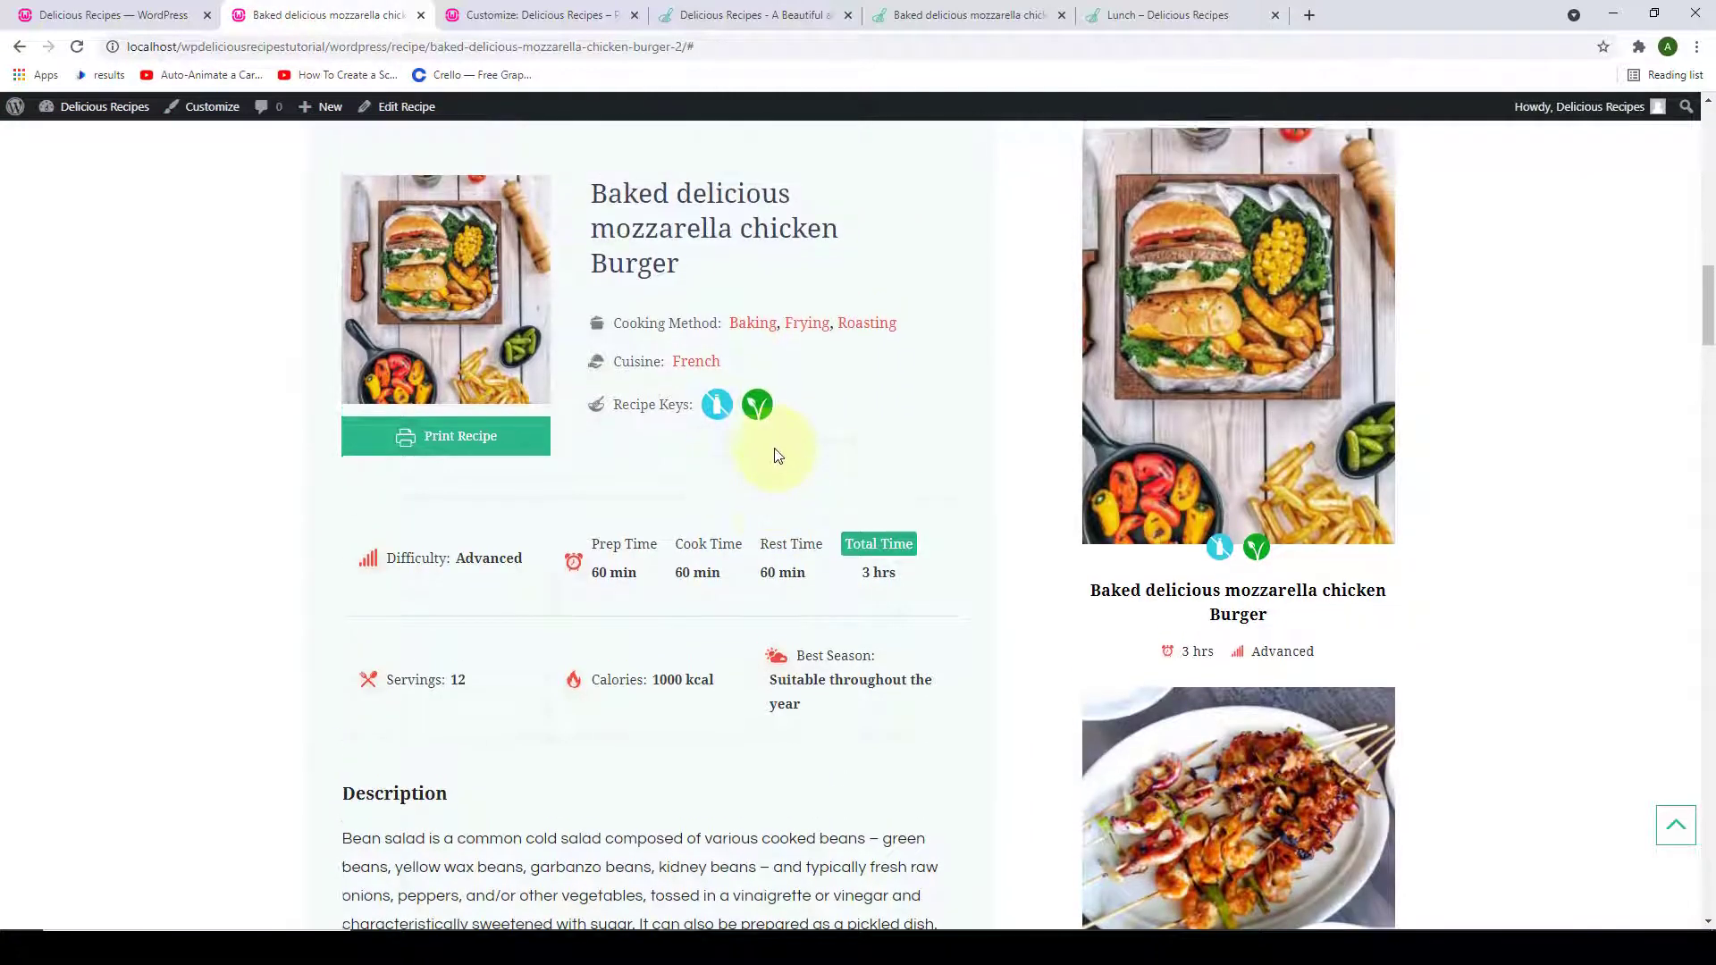
- Switch the Author and Courses toggles back on, save the settings and check them on the reloaded burger recipe page
{"action": "left_click", "coordinate": [98, 15]}
{"action": "scroll", "coordinate": [661, 172], "scroll_direction": "up", "scroll_amount": 2}
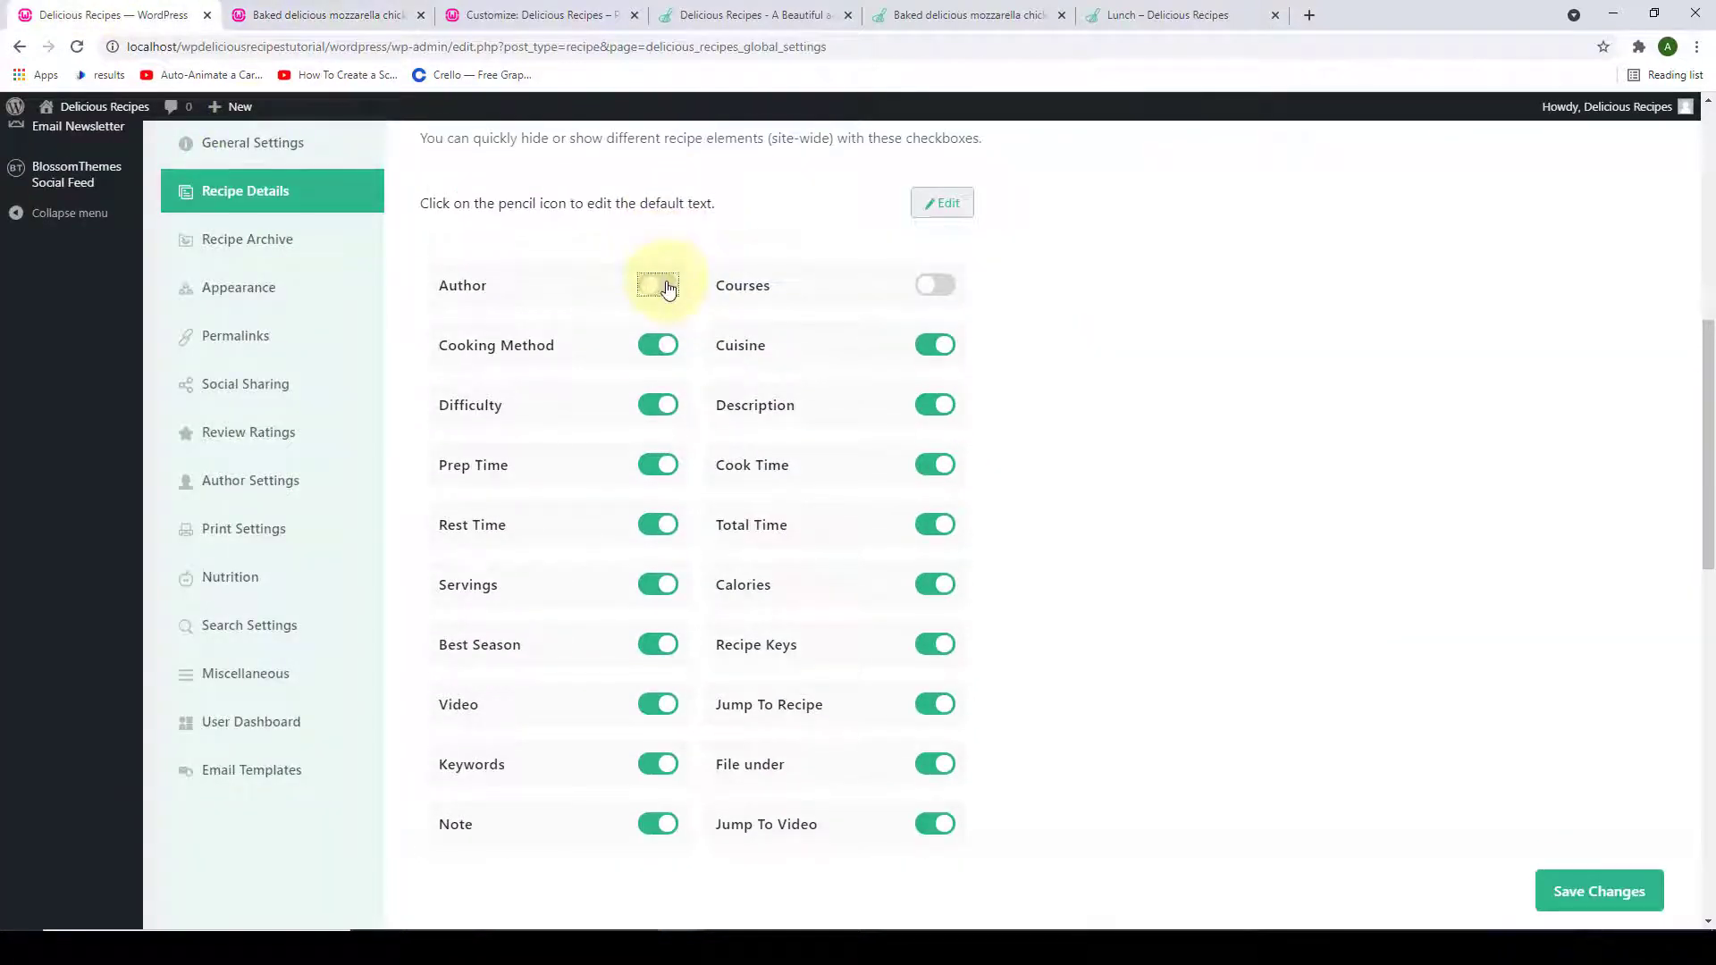
{"action": "left_click", "coordinate": [668, 287]}
{"action": "left_click", "coordinate": [934, 285]}
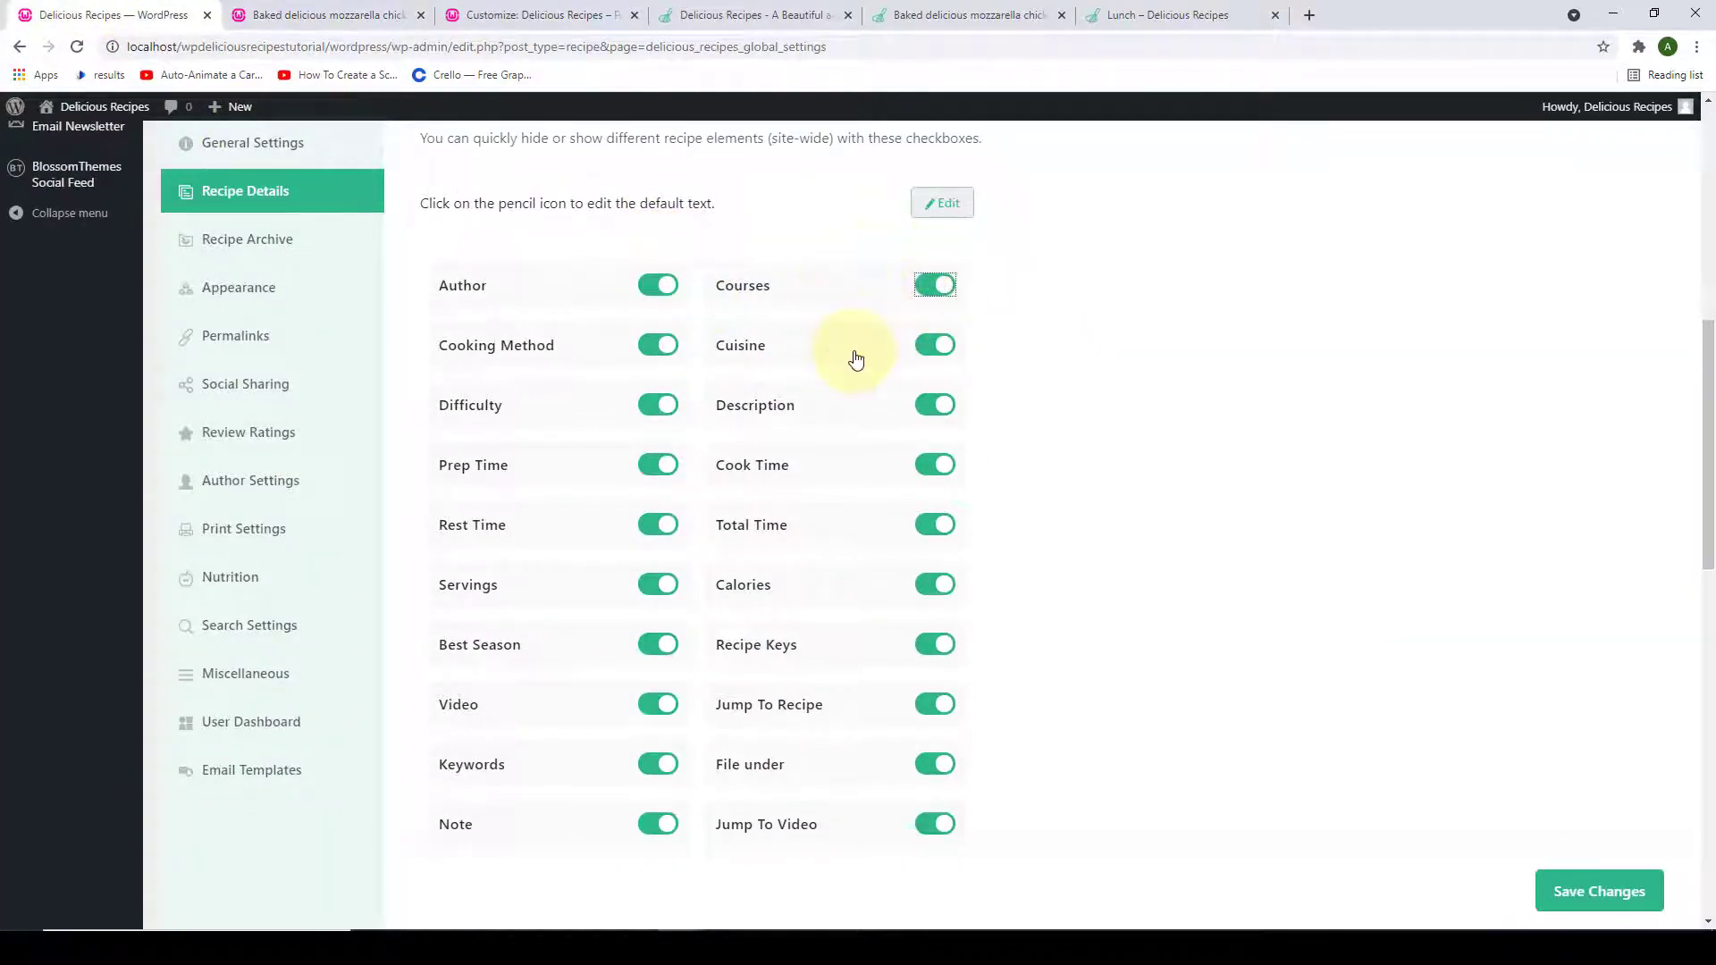
{"action": "left_click", "coordinate": [1591, 889]}
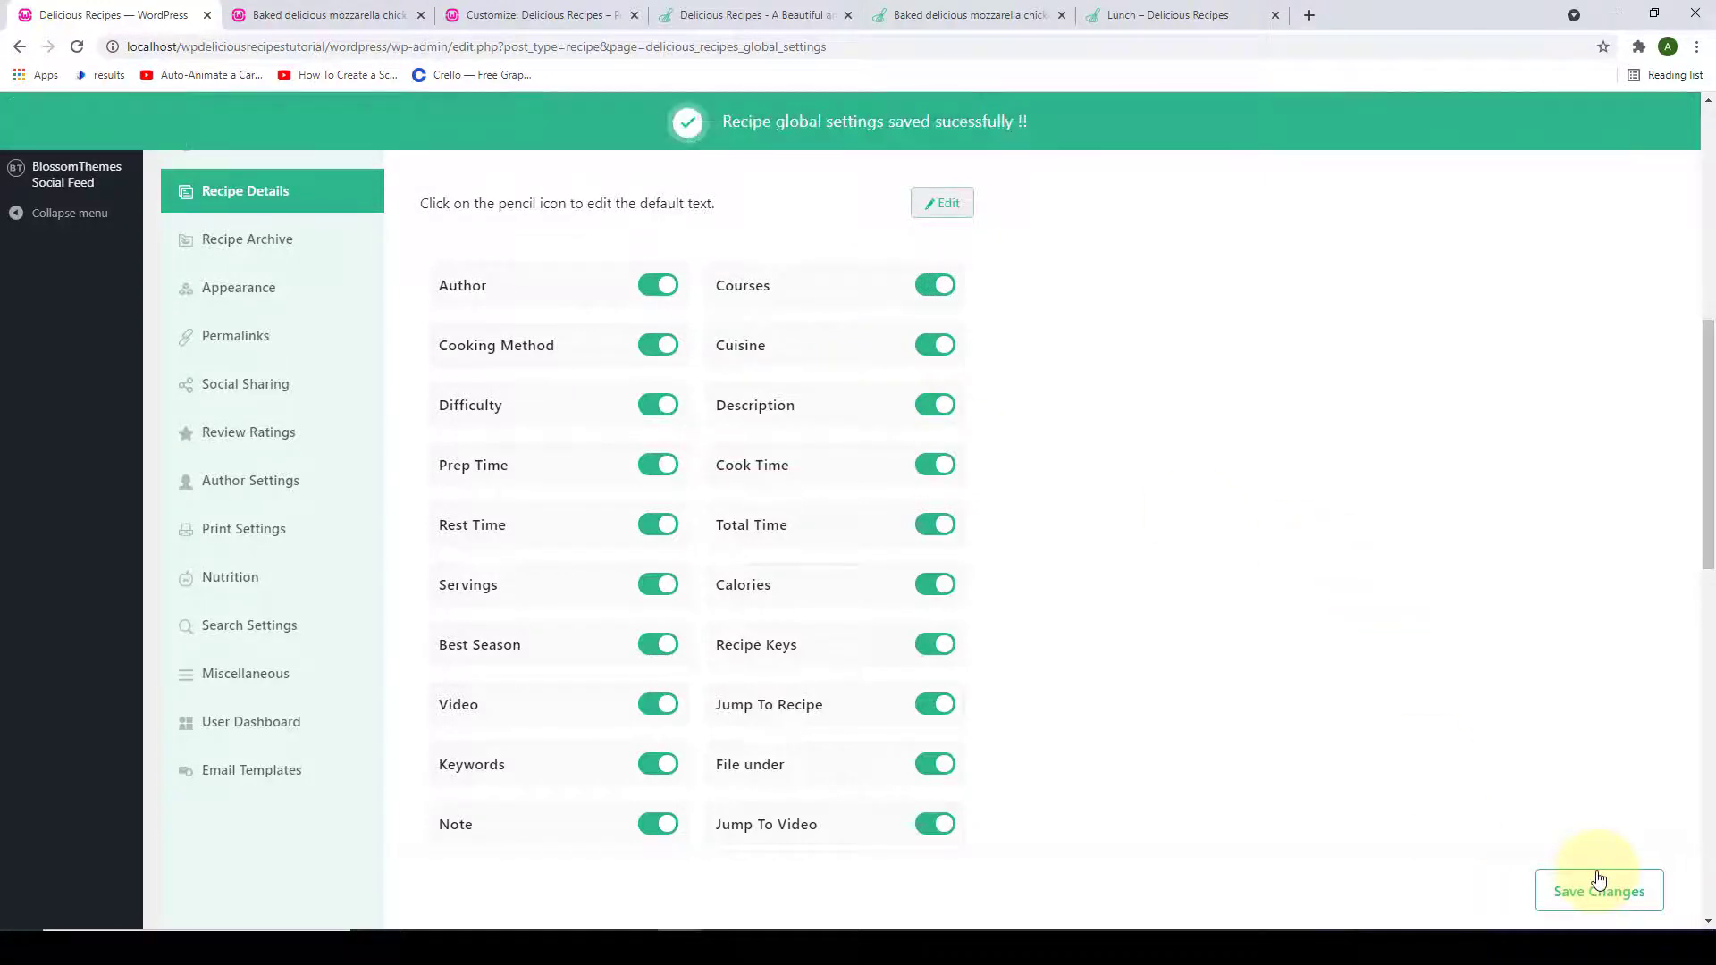
{"action": "left_click", "coordinate": [322, 16]}
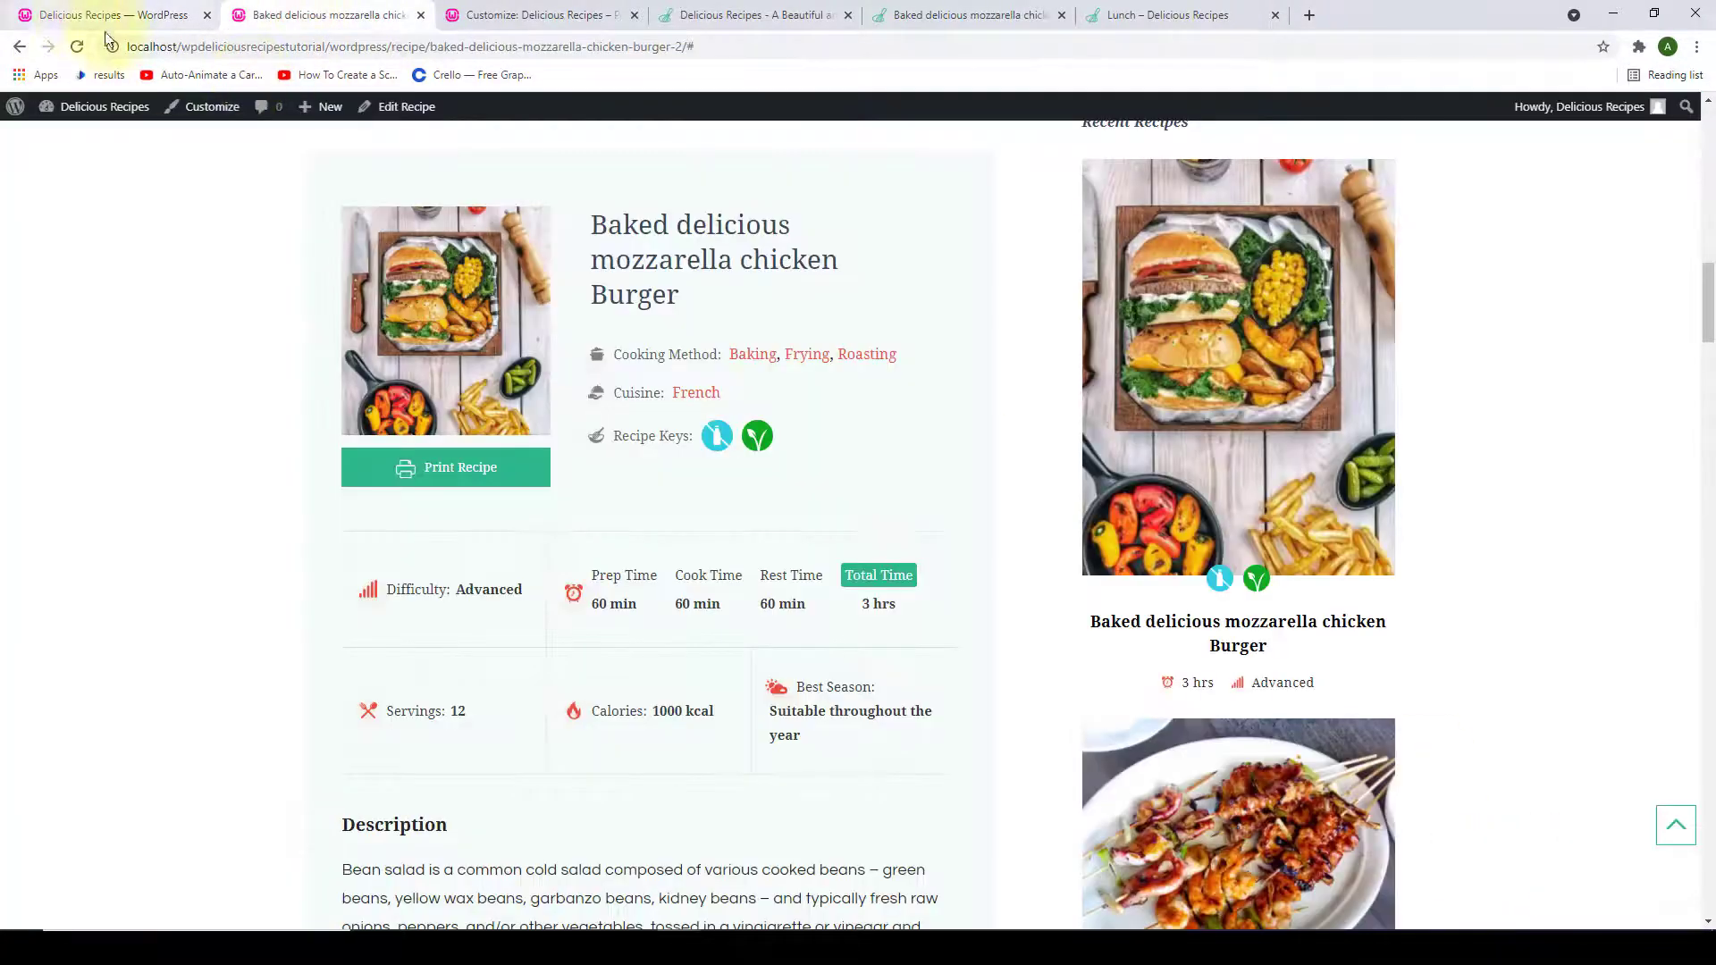
{"action": "left_click", "coordinate": [78, 51]}
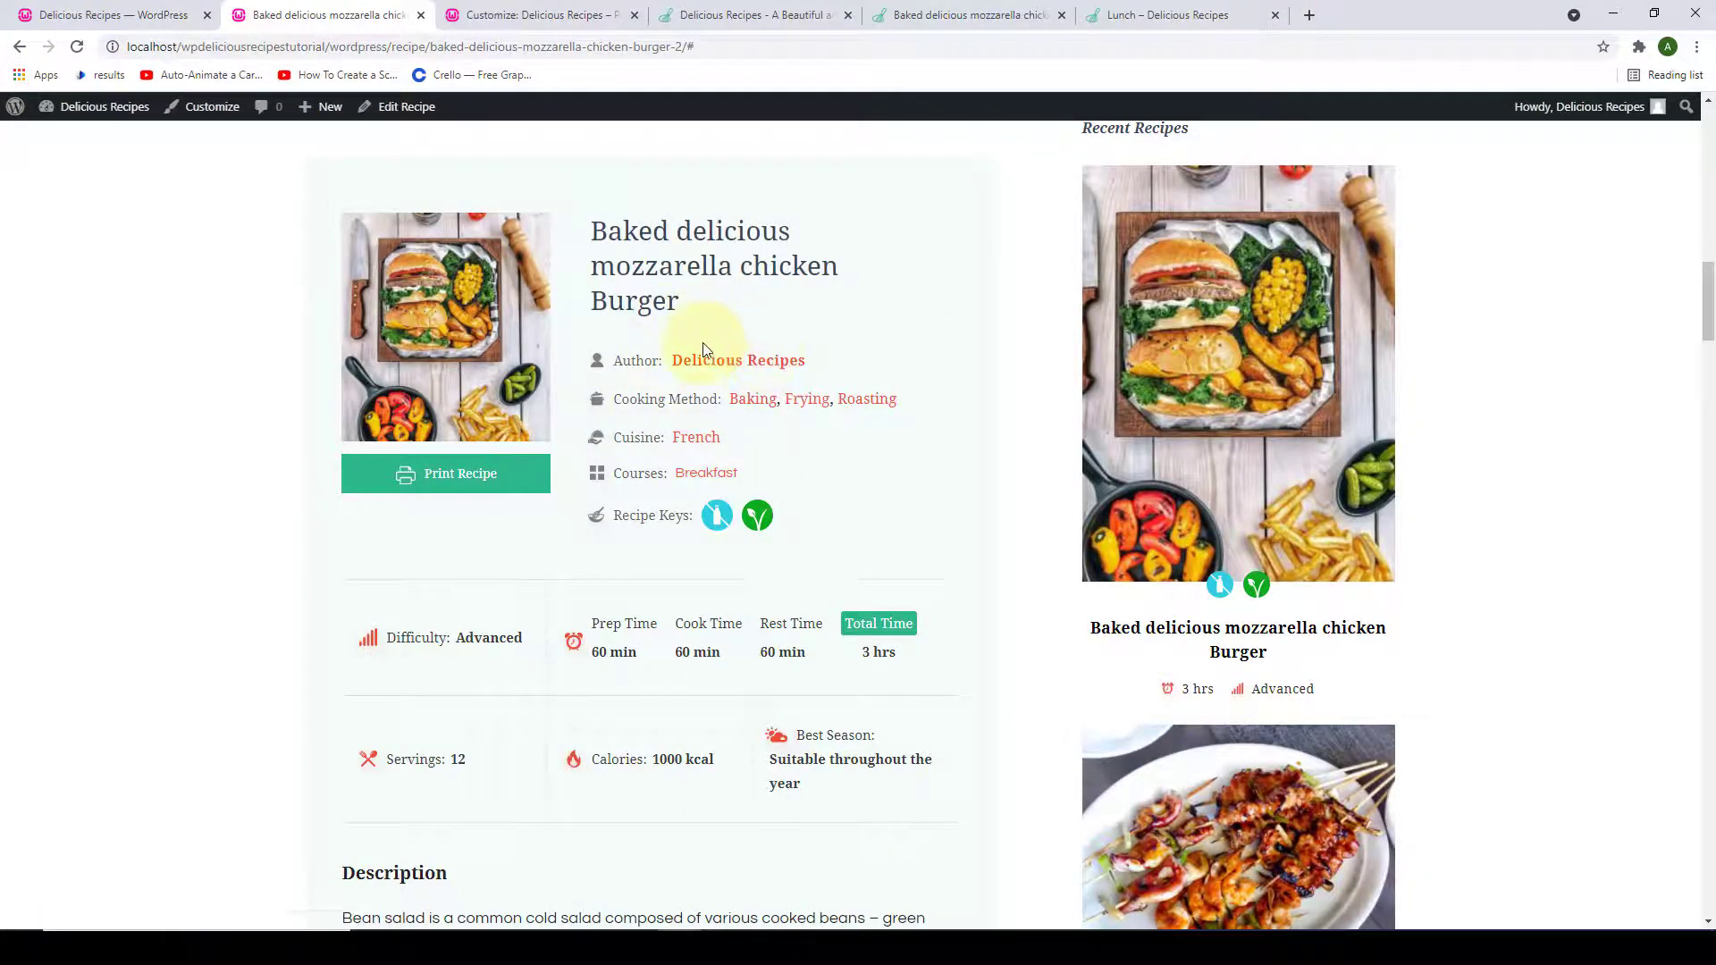
- Look up the Mark as complete toggle in Recipe Details and examine the instruction steps on the burger recipe page
{"action": "left_click", "coordinate": [141, 14]}
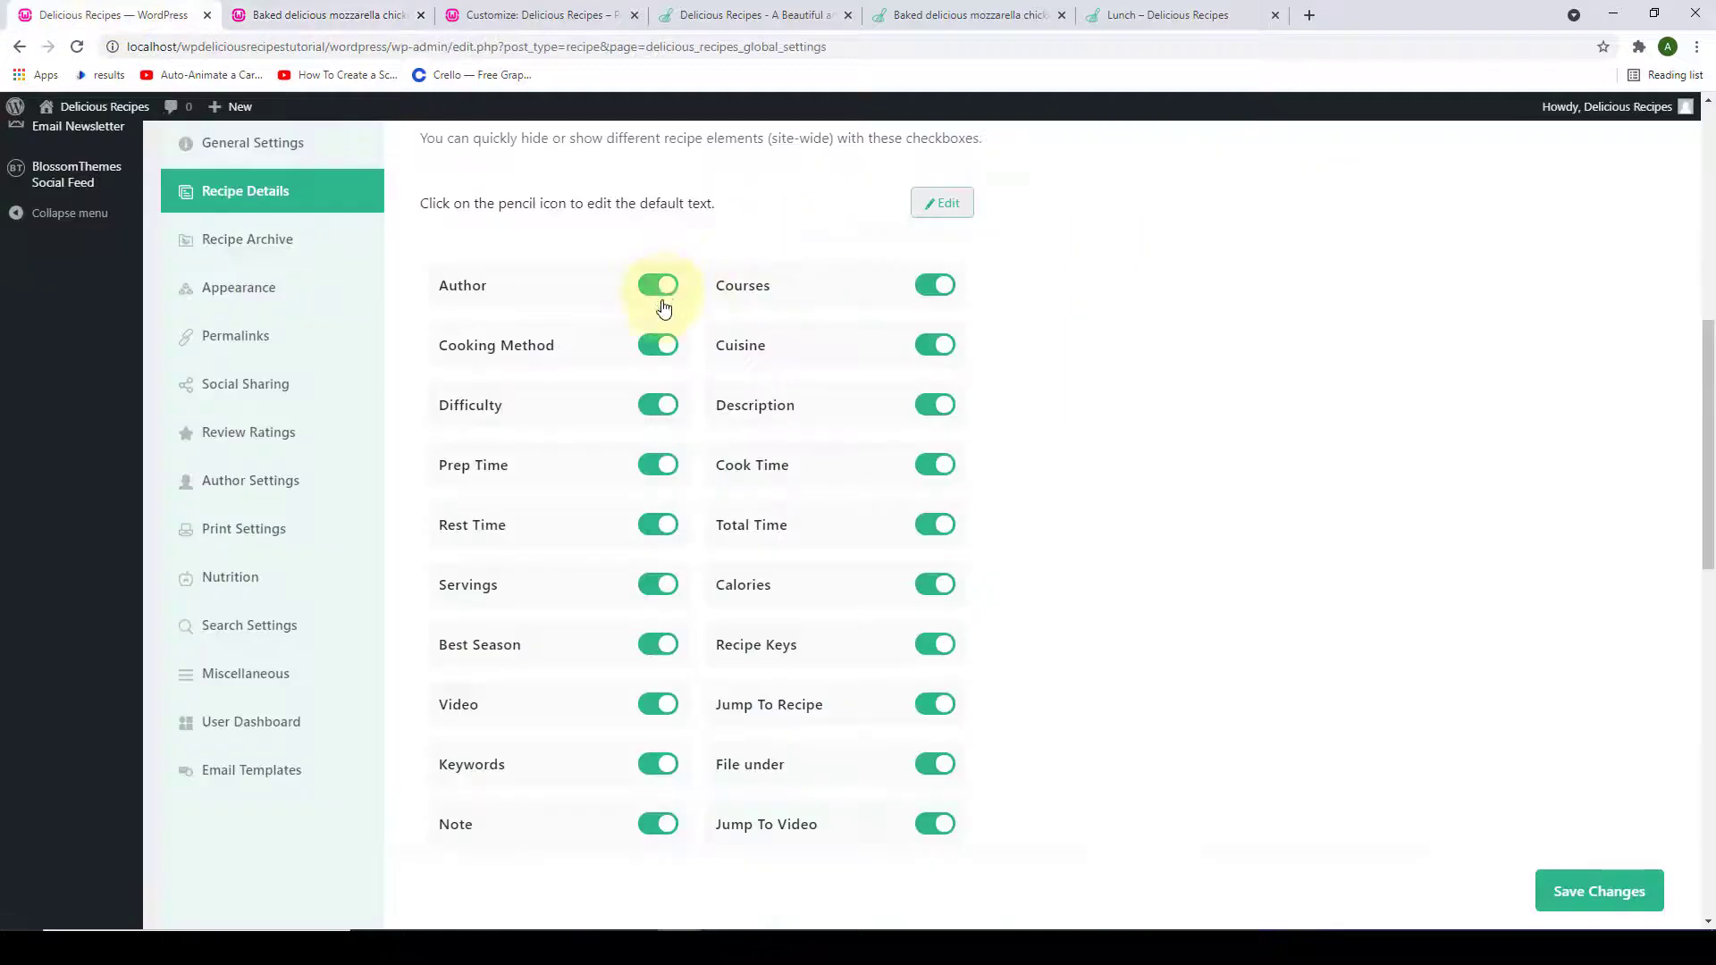
{"action": "scroll", "coordinate": [659, 279], "scroll_direction": "down", "scroll_amount": 6}
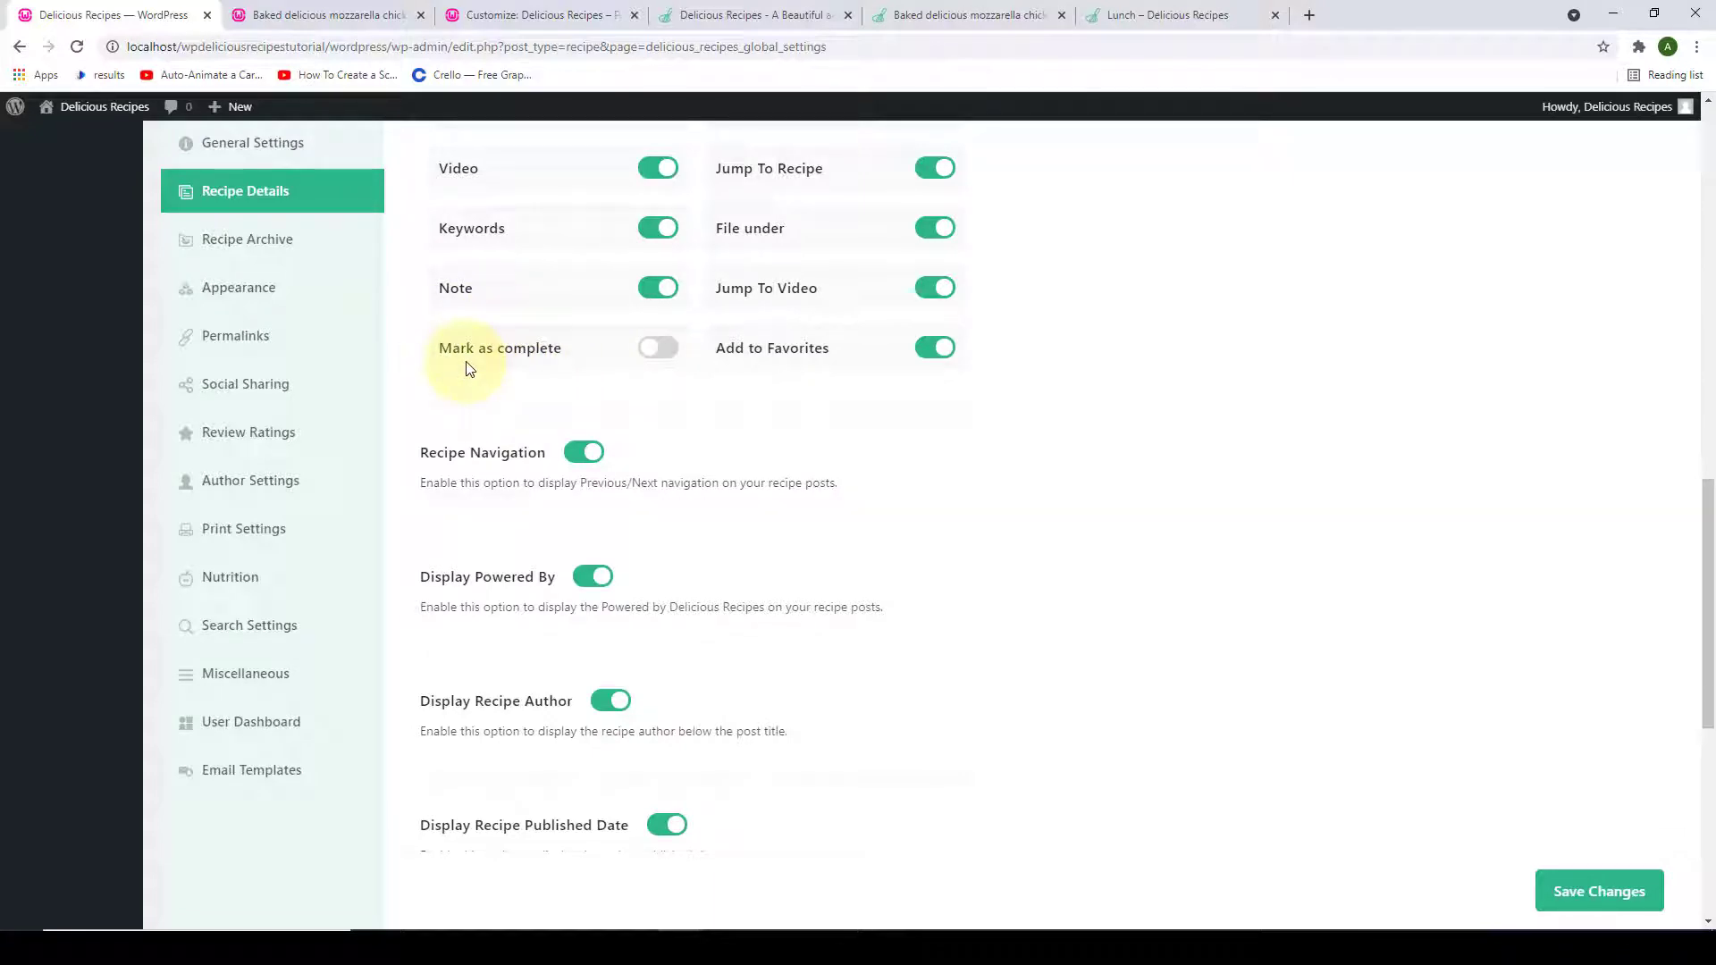
{"action": "left_click", "coordinate": [404, 15]}
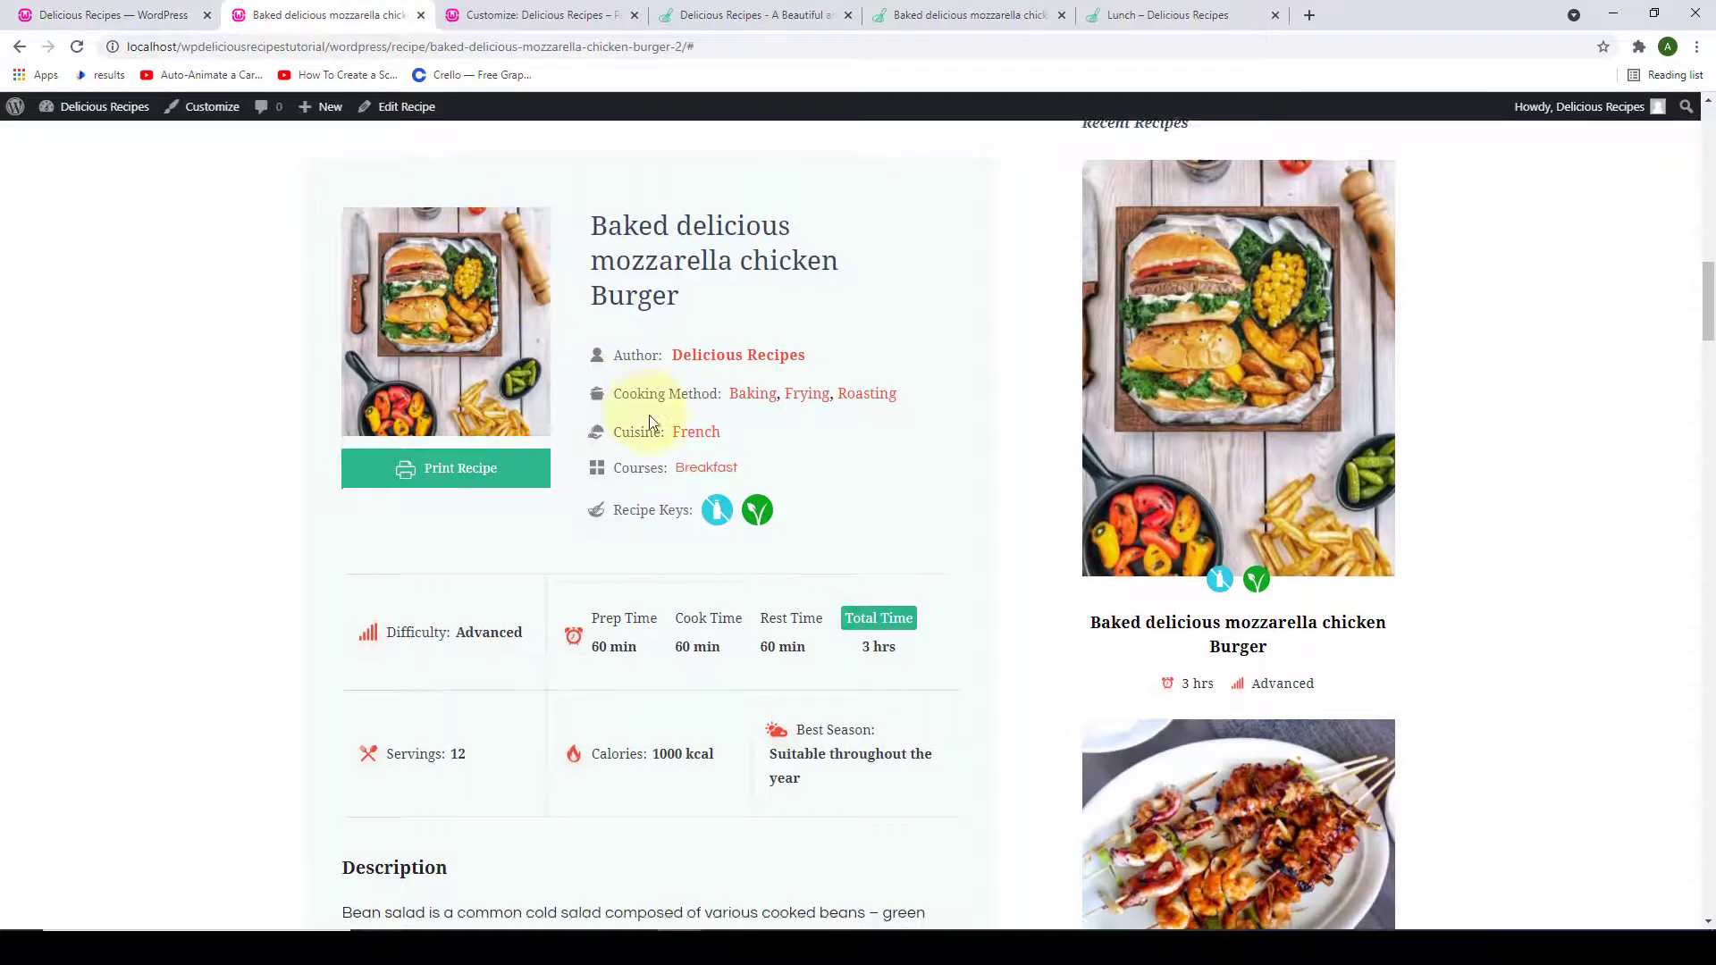
{"action": "scroll", "coordinate": [650, 420], "scroll_direction": "down", "scroll_amount": 15}
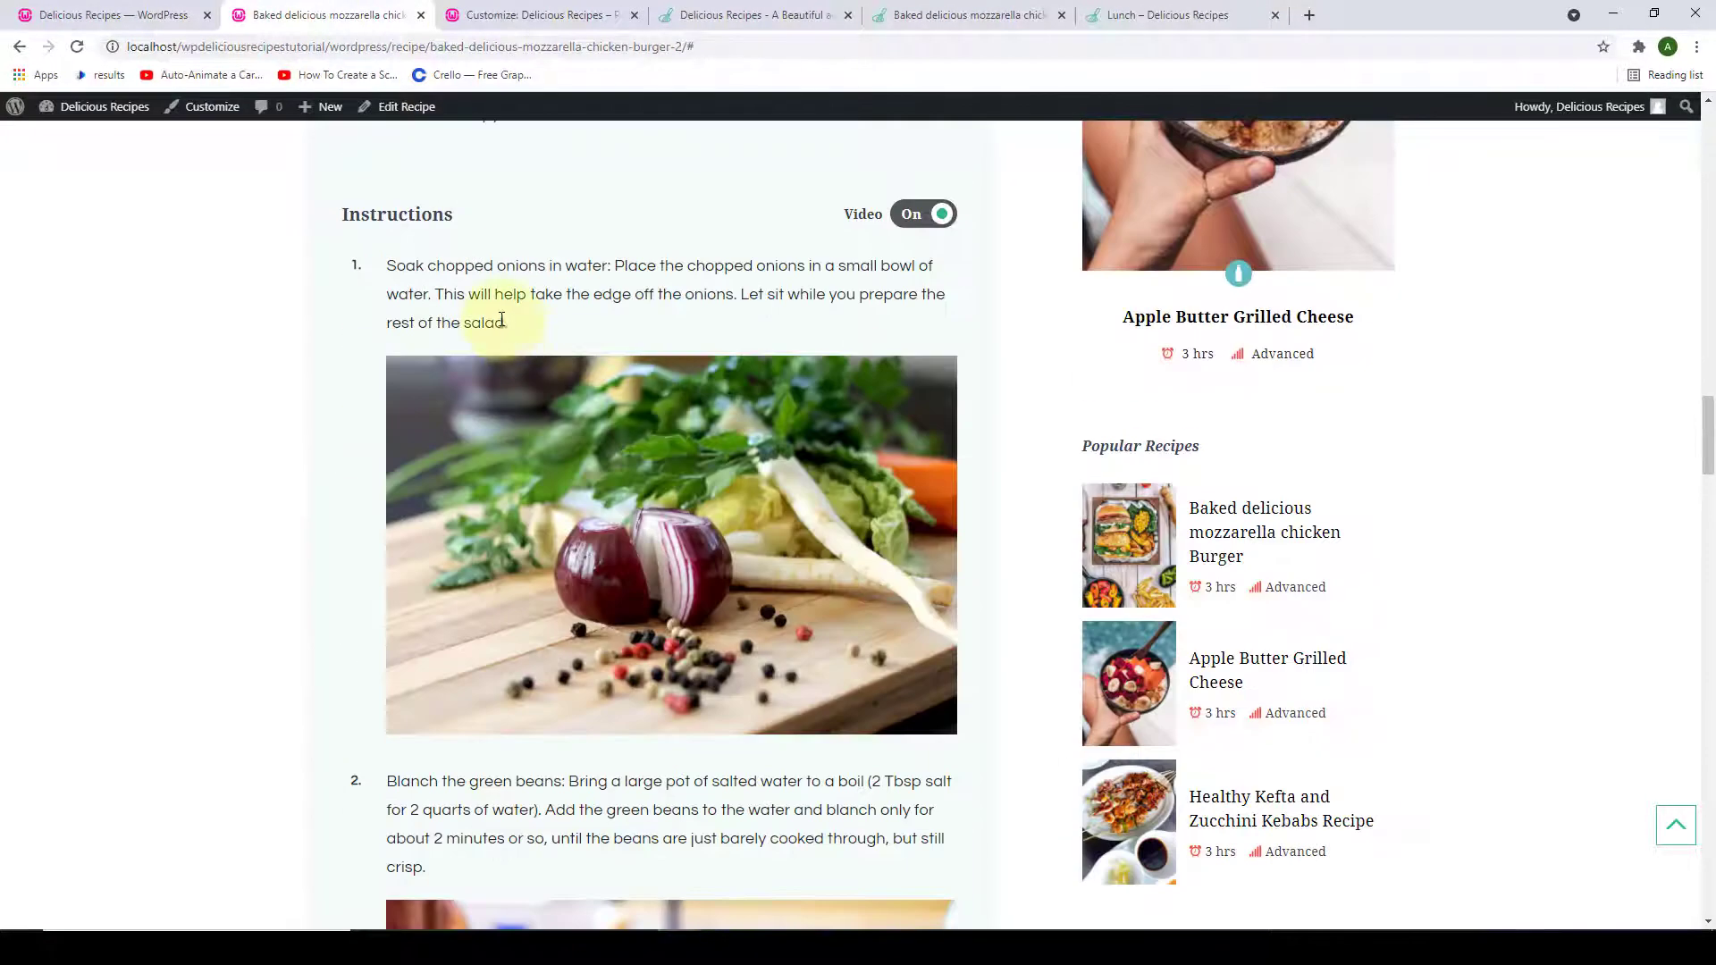
{"action": "left_click", "coordinate": [523, 351]}
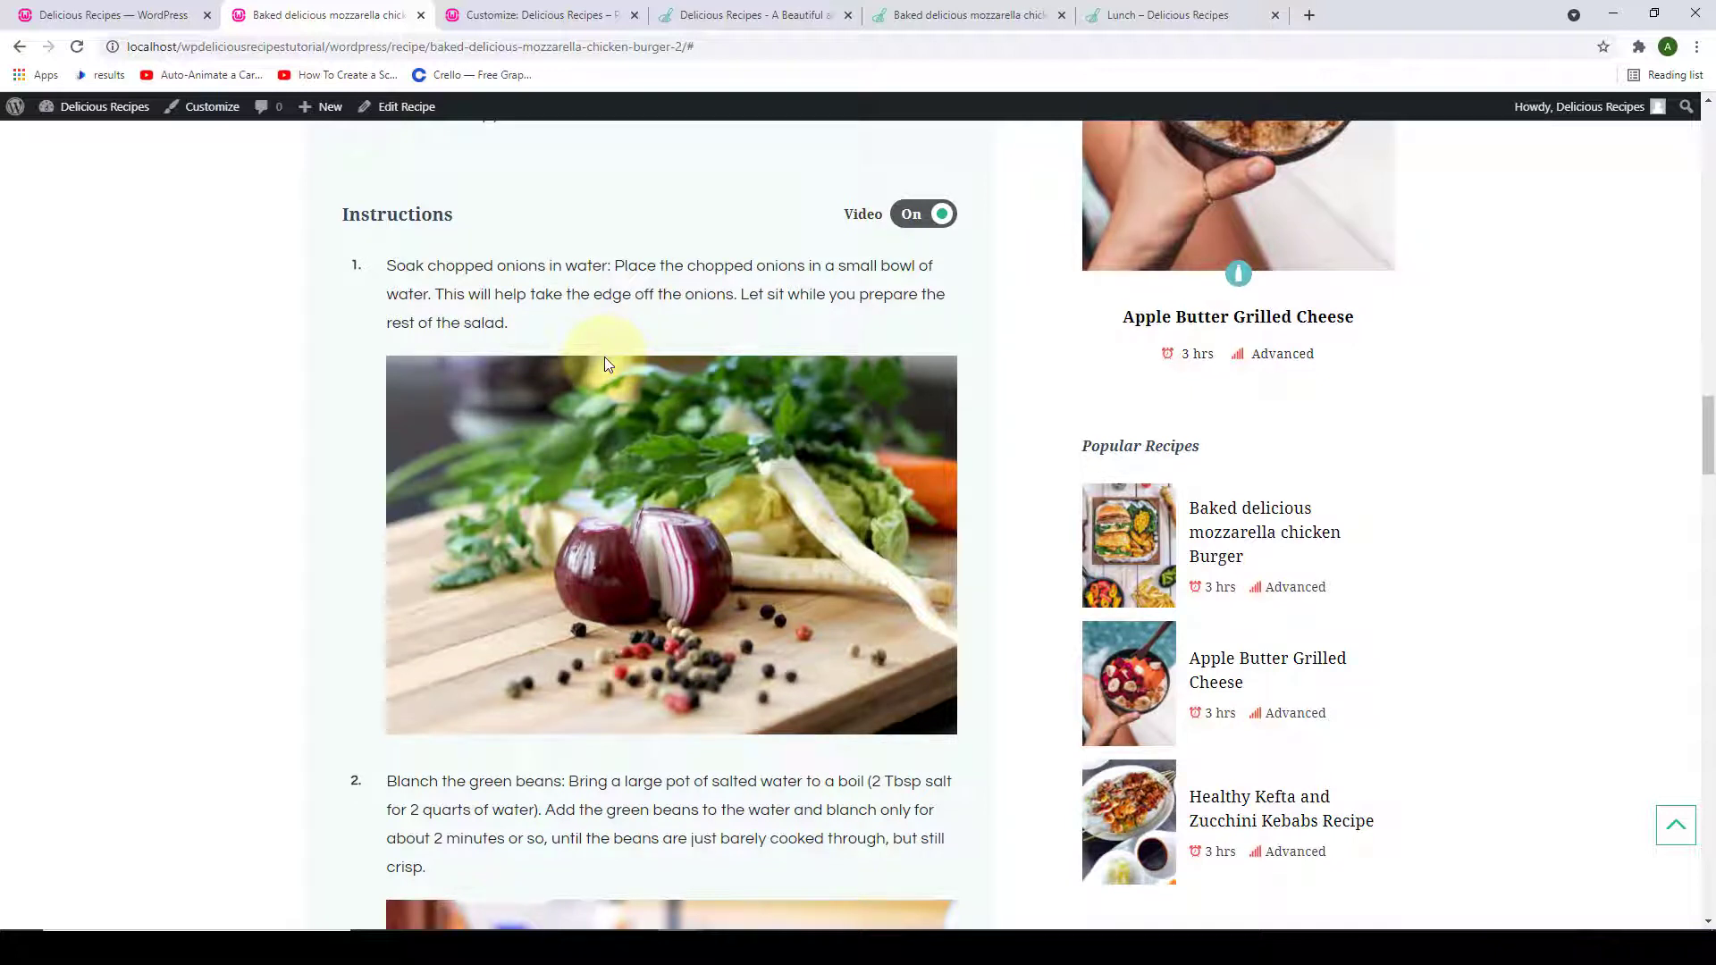
{"action": "scroll", "coordinate": [615, 377], "scroll_direction": "down", "scroll_amount": 5}
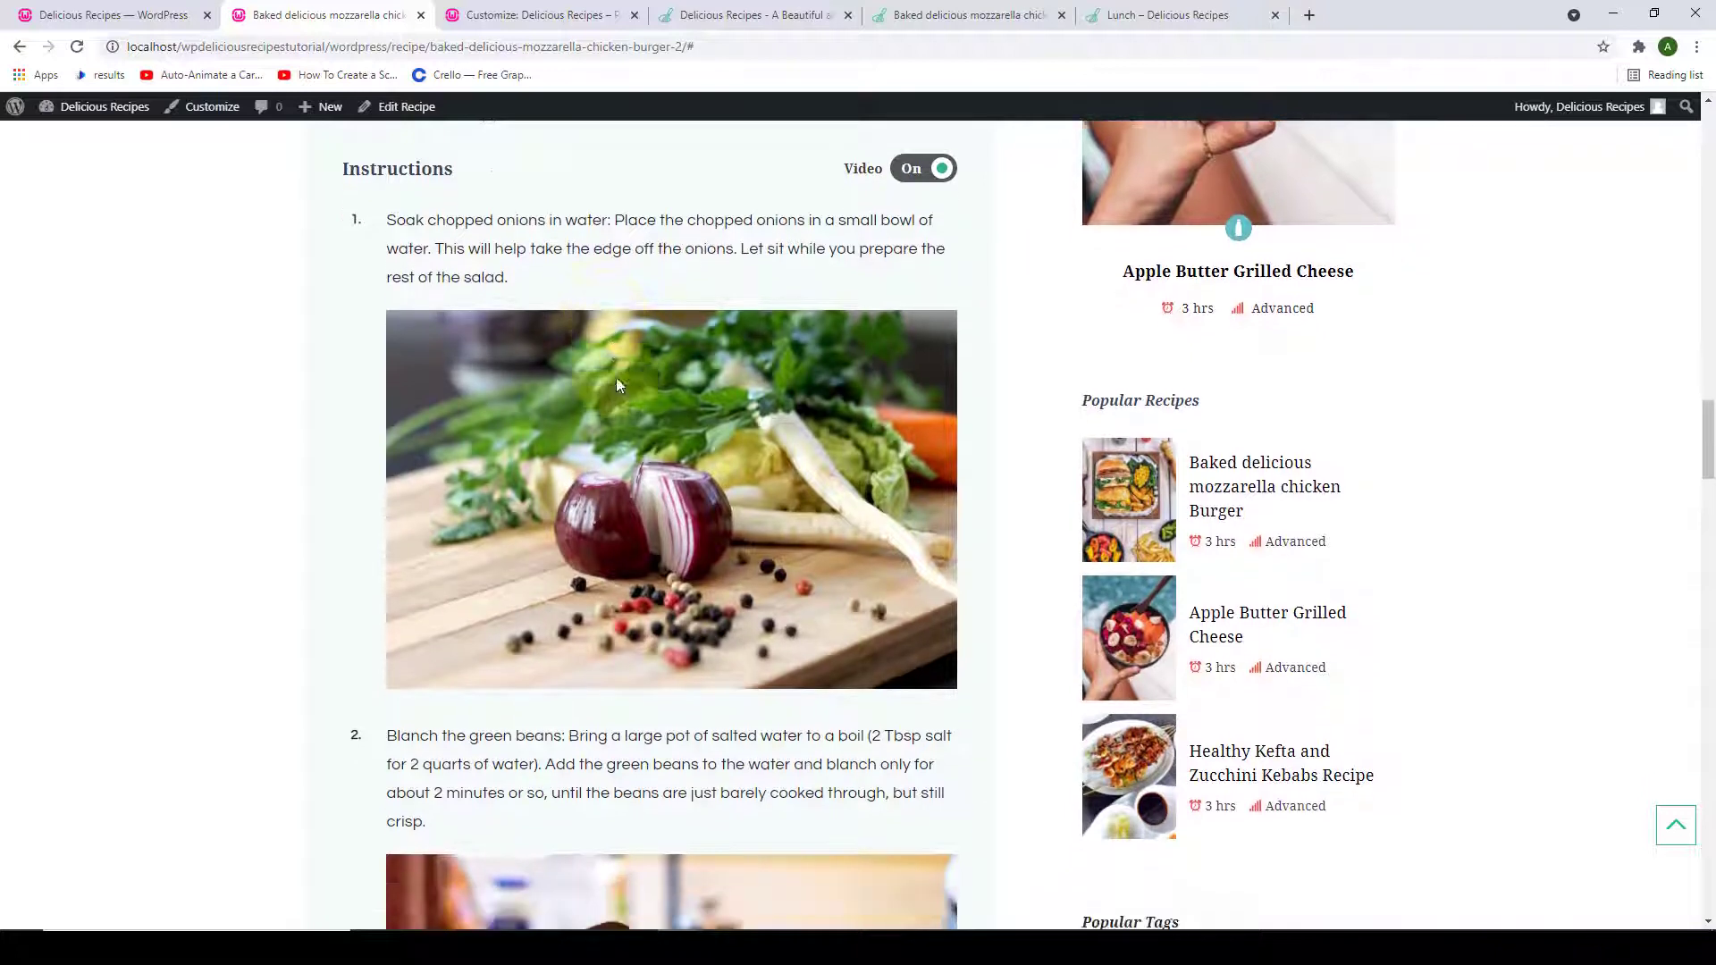
{"action": "scroll", "coordinate": [628, 494], "scroll_direction": "up", "scroll_amount": 4}
{"action": "scroll", "coordinate": [612, 369], "scroll_direction": "up", "scroll_amount": 1}
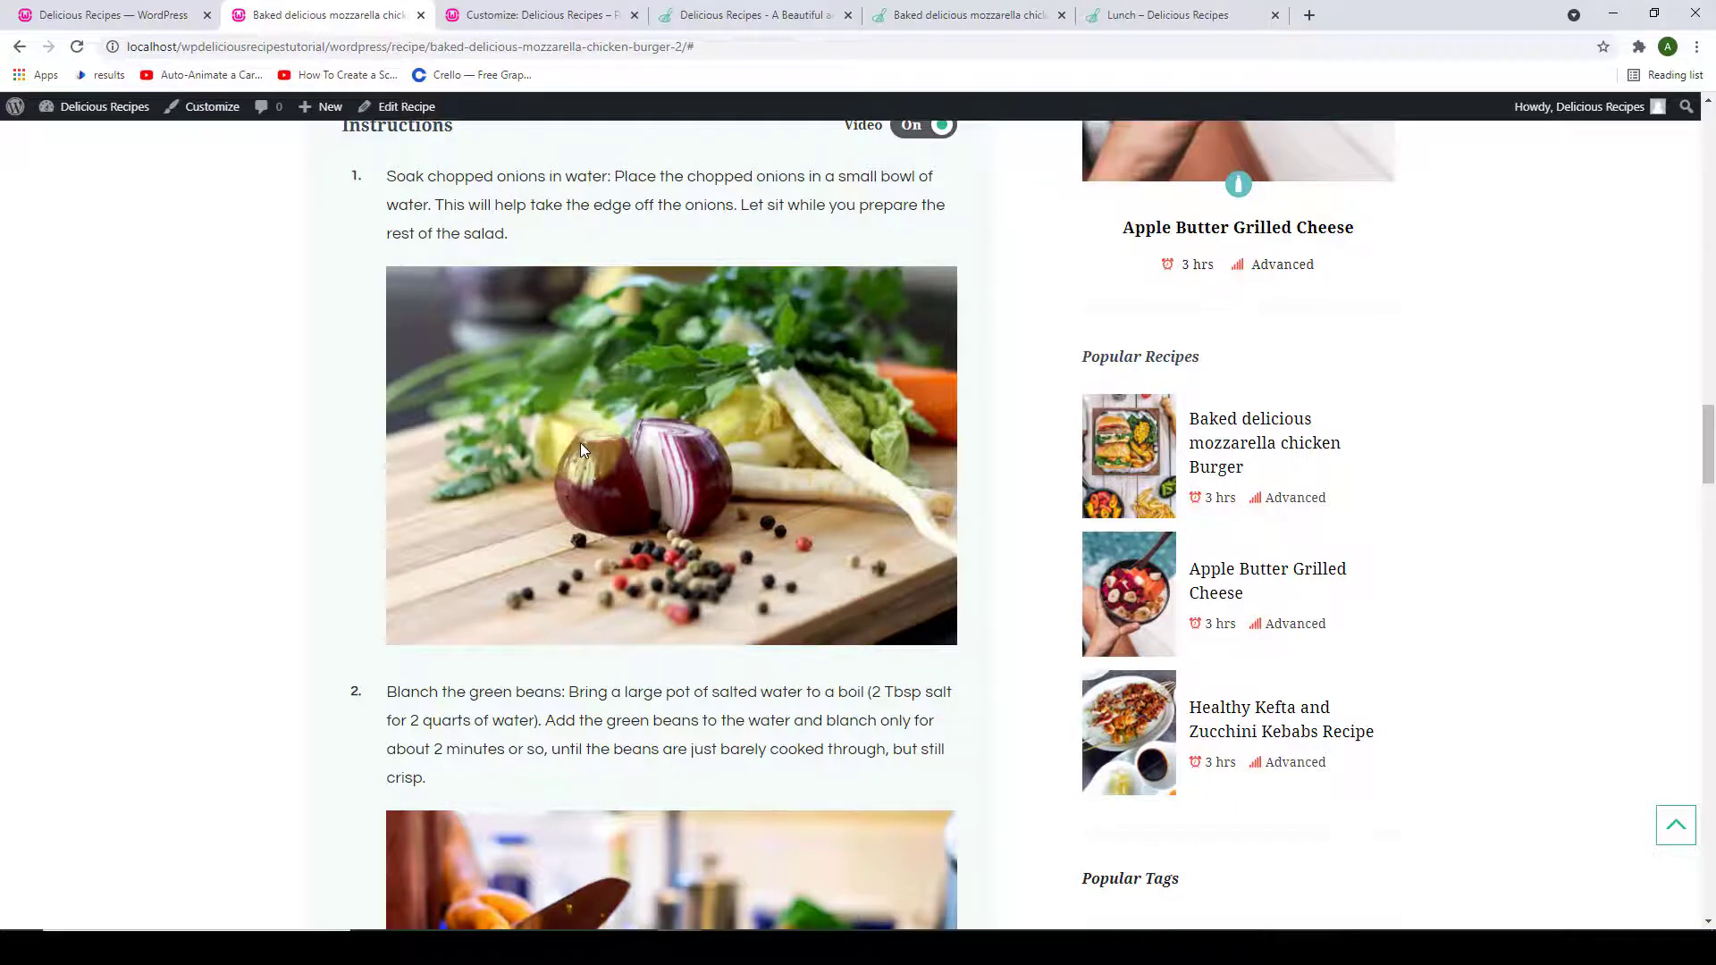
{"action": "scroll", "coordinate": [580, 444], "scroll_direction": "down", "scroll_amount": 4}
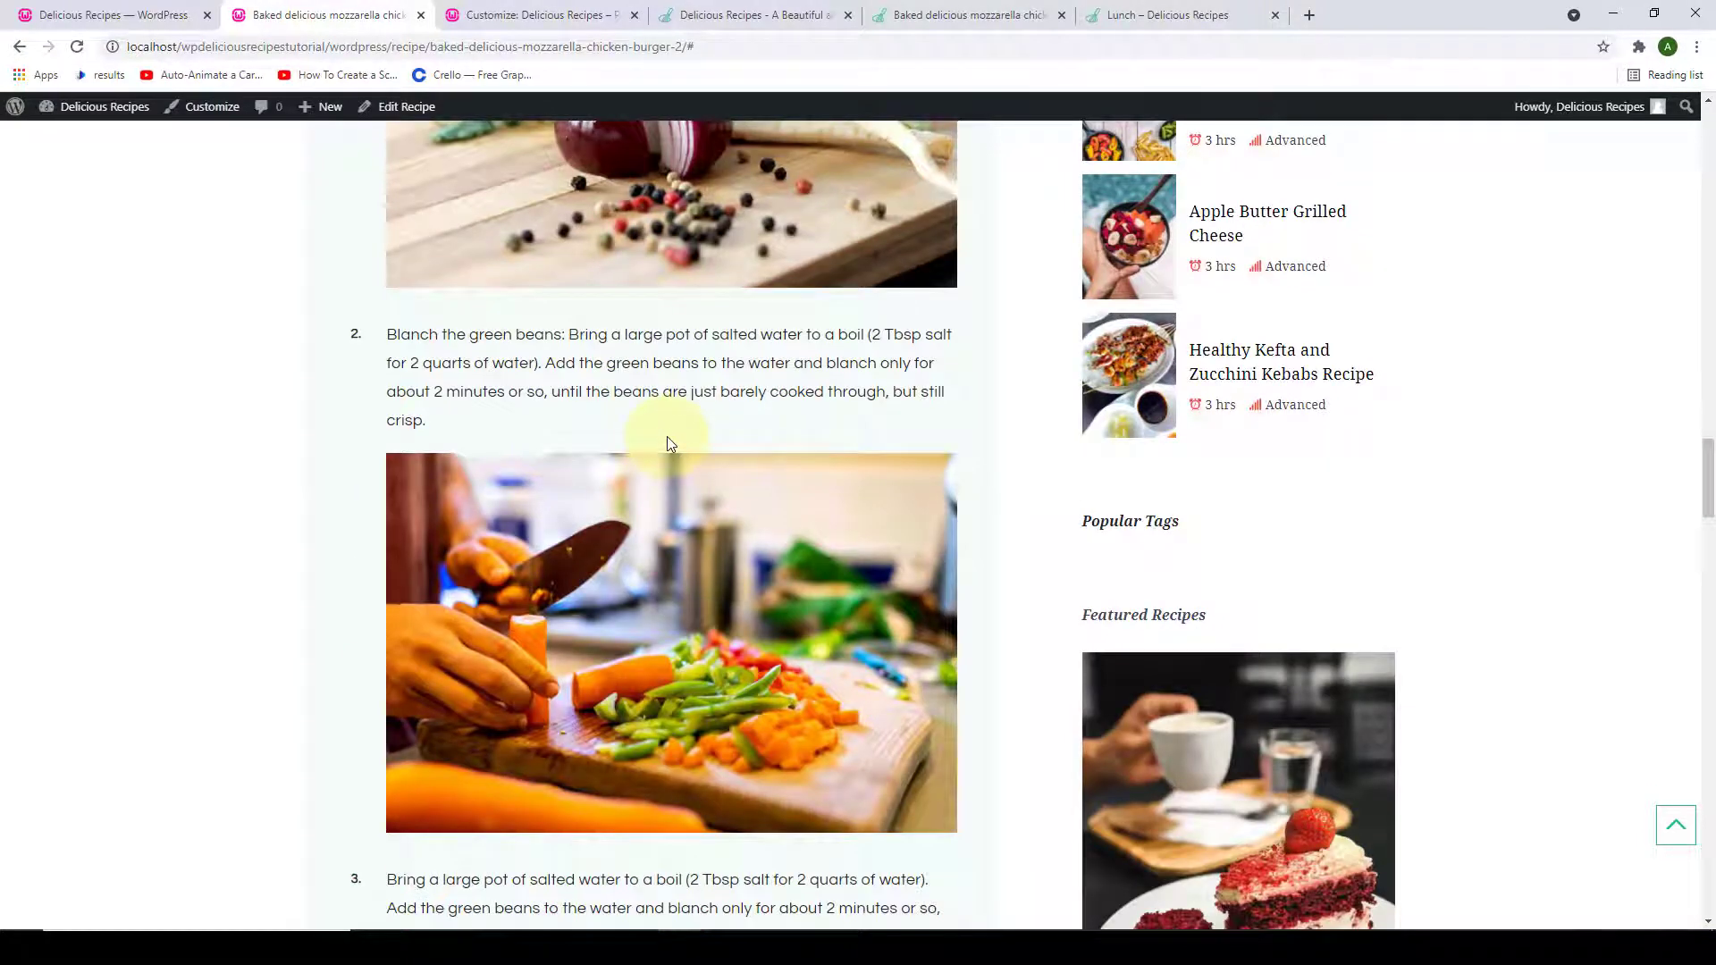
{"action": "scroll", "coordinate": [670, 443], "scroll_direction": "up", "scroll_amount": 4}
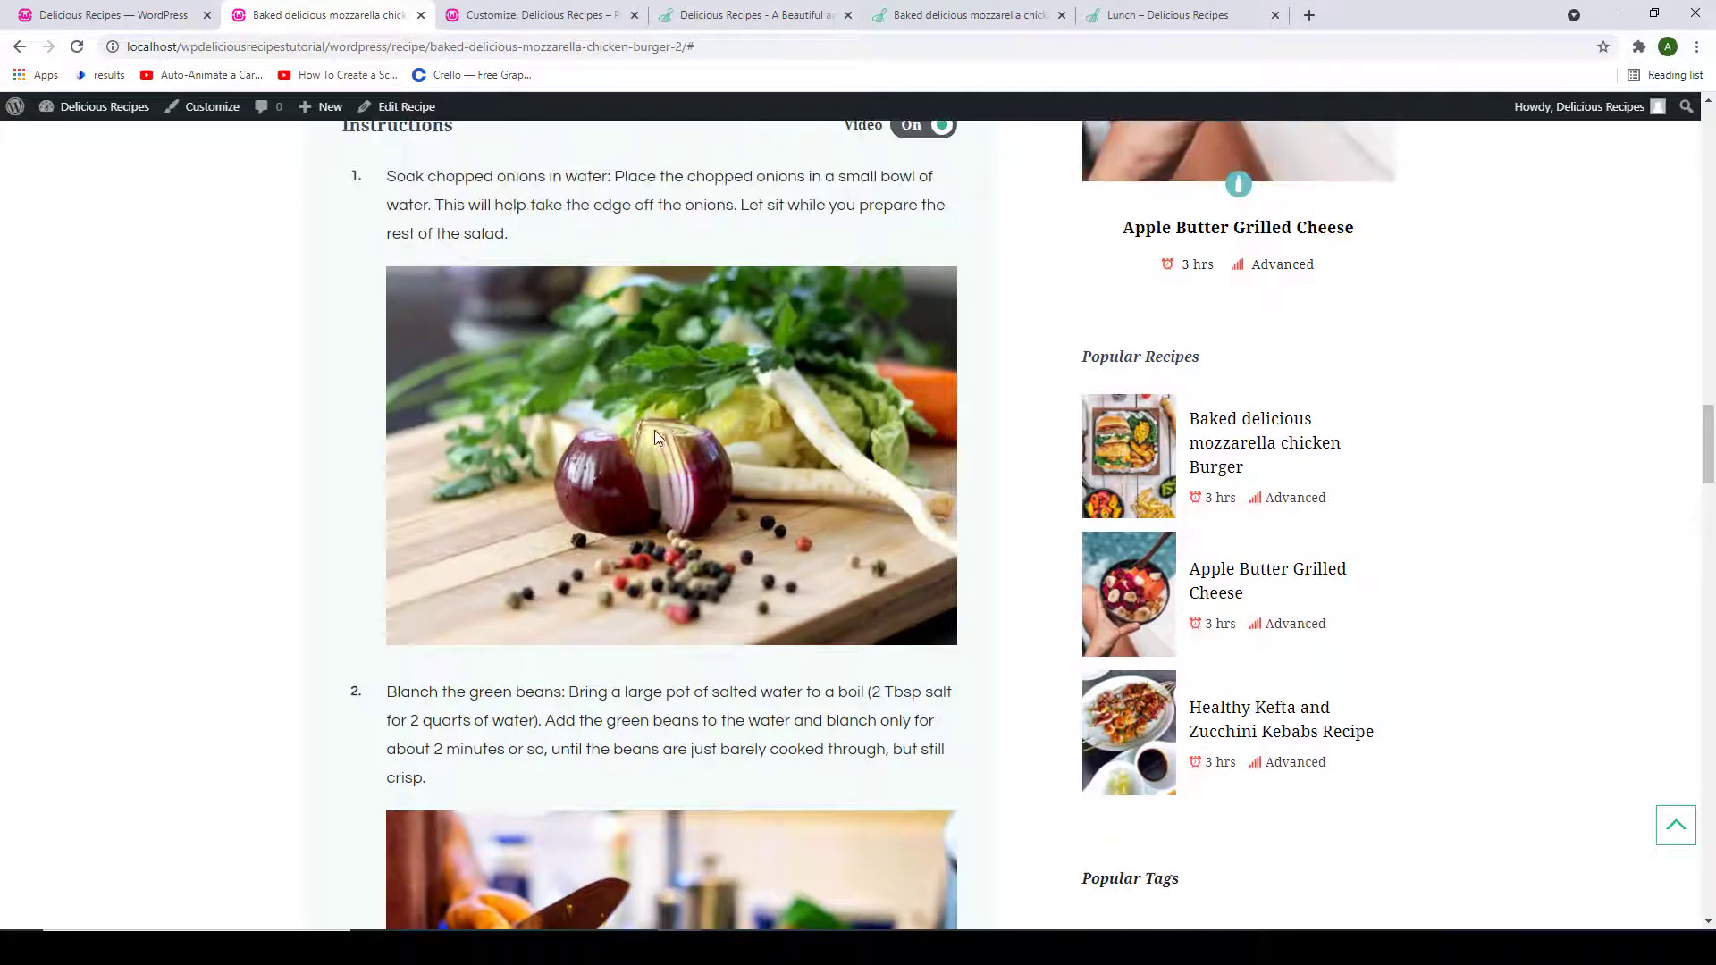
- Switch the Mark as complete toggle on in Recipe Details, save the settings and check the instructions on the reloaded burger recipe page
{"action": "left_click", "coordinate": [107, 14]}
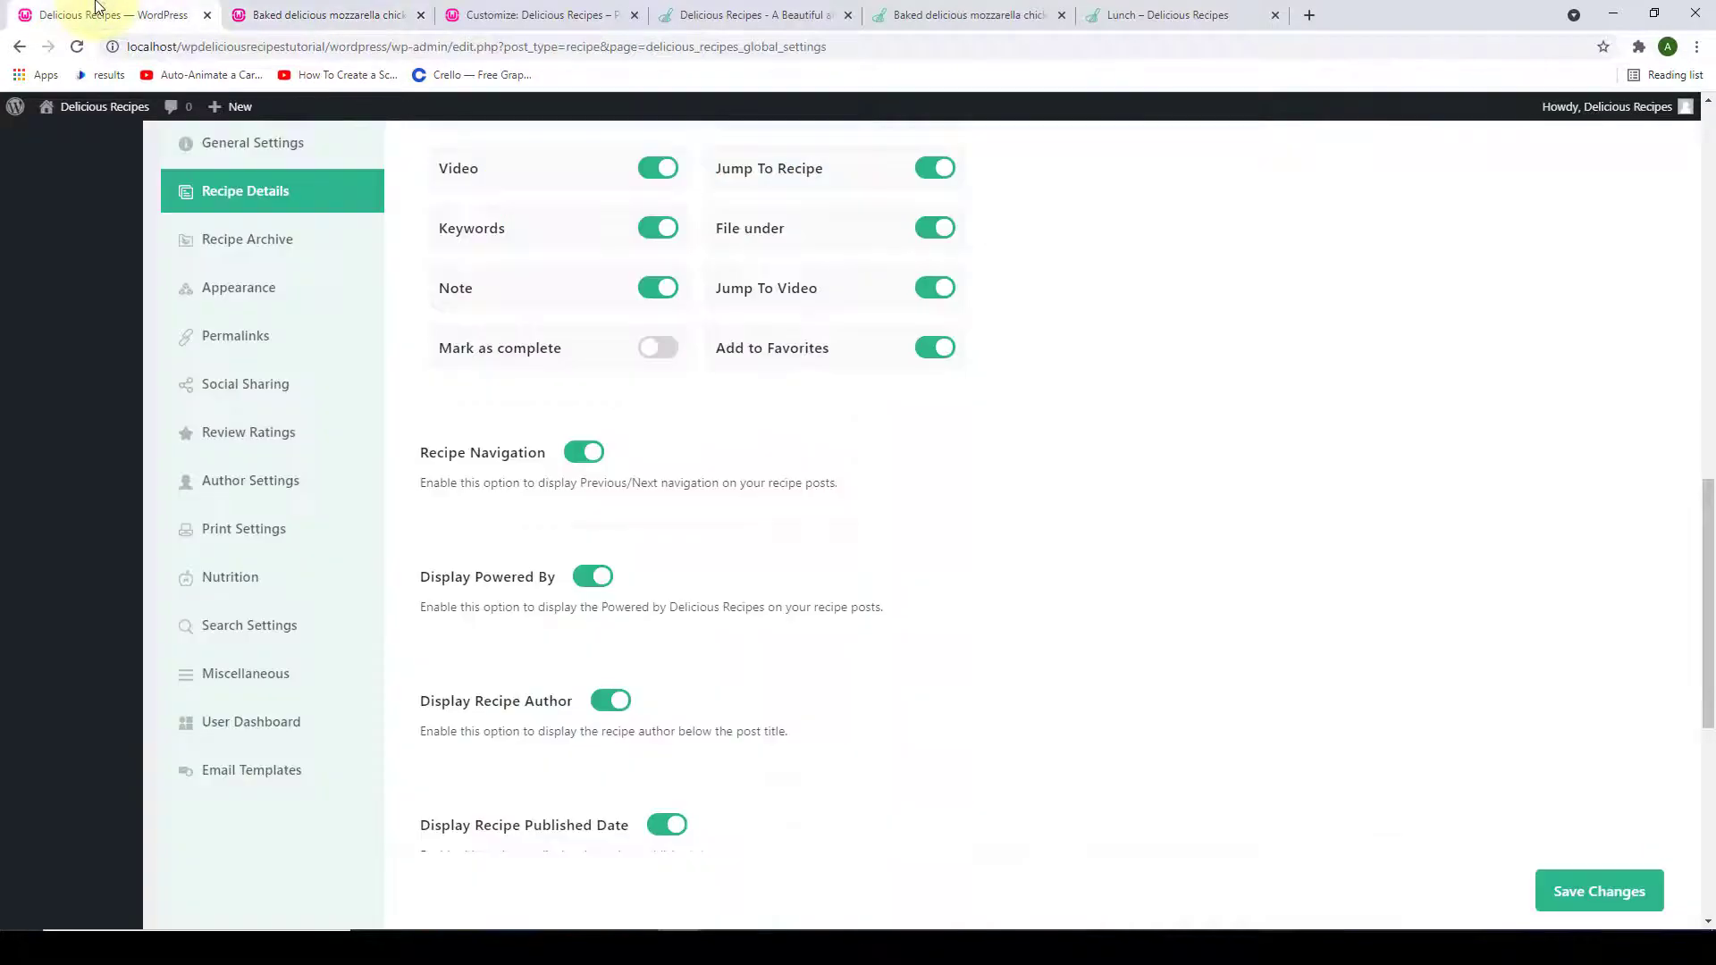
{"action": "left_click", "coordinate": [660, 351]}
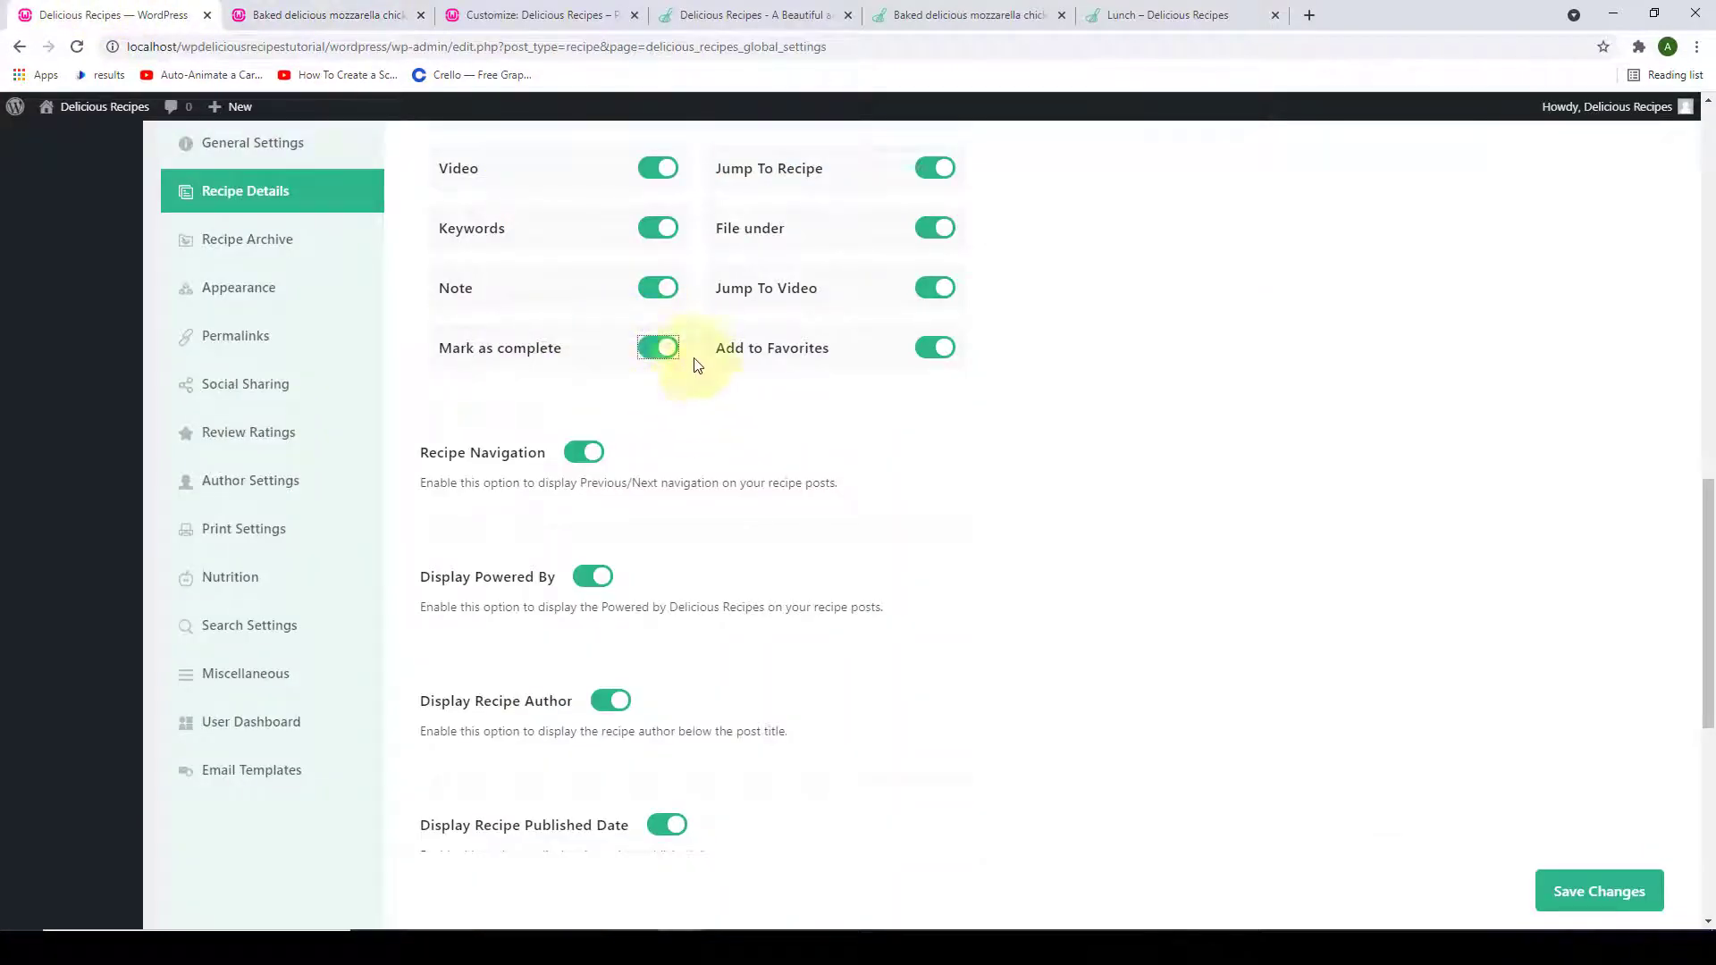
{"action": "left_click", "coordinate": [1631, 904]}
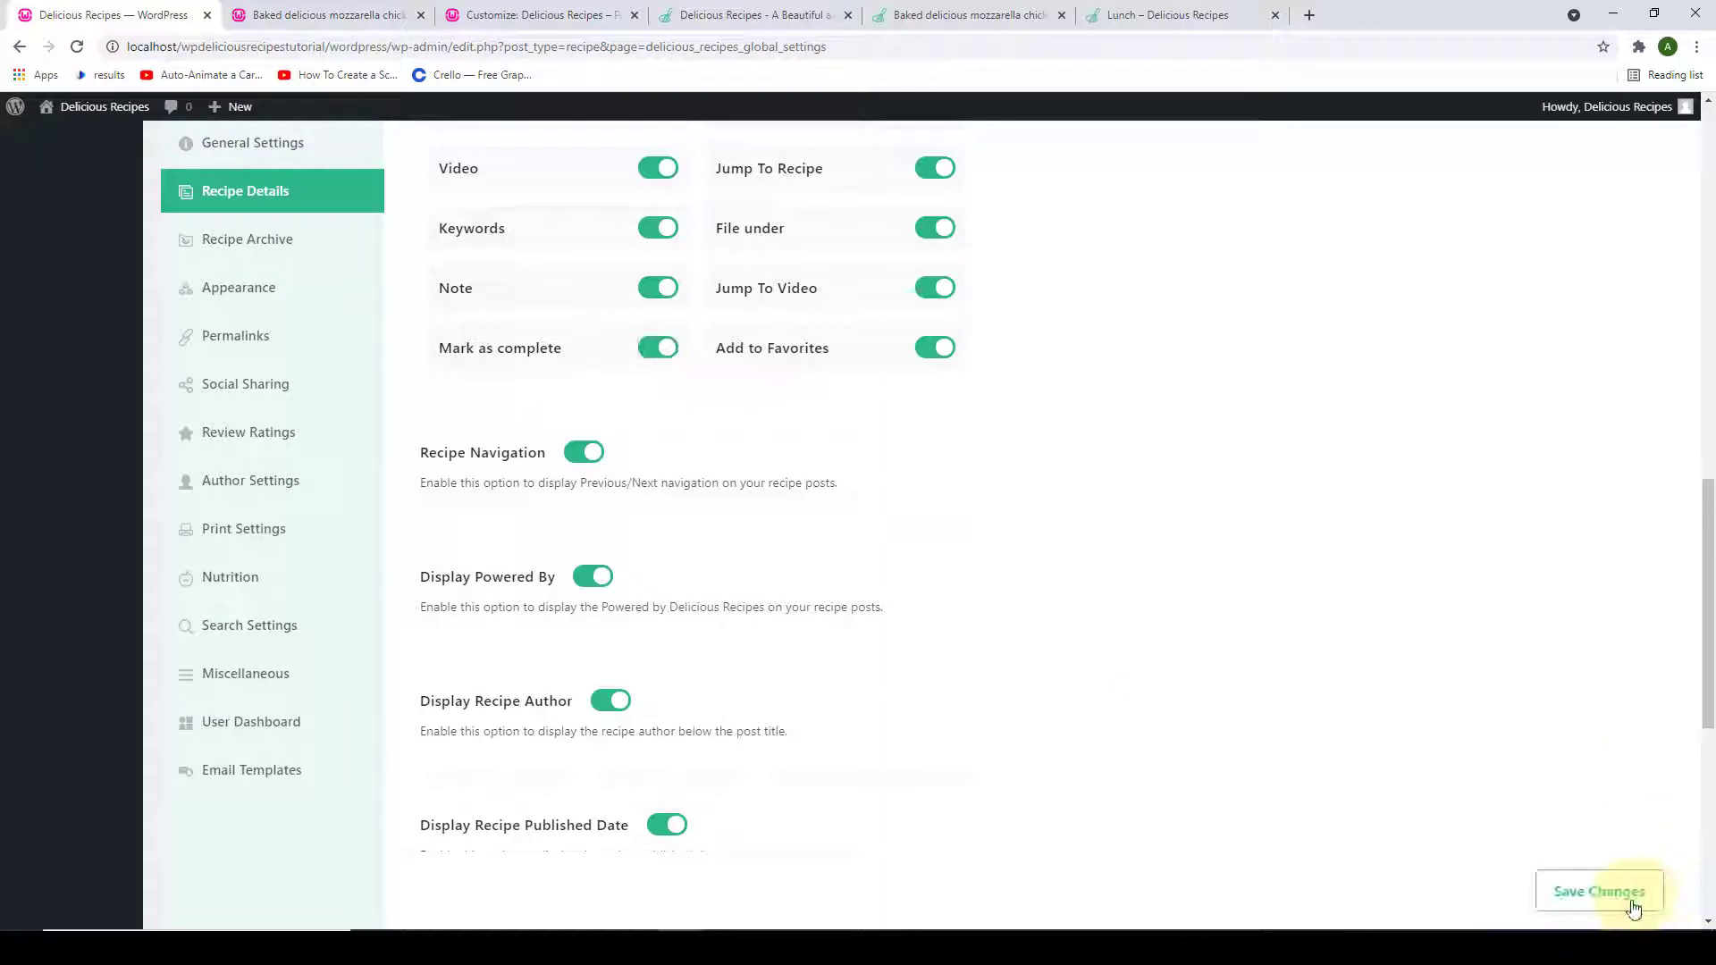
{"action": "left_click", "coordinate": [379, 9]}
{"action": "left_click", "coordinate": [77, 47]}
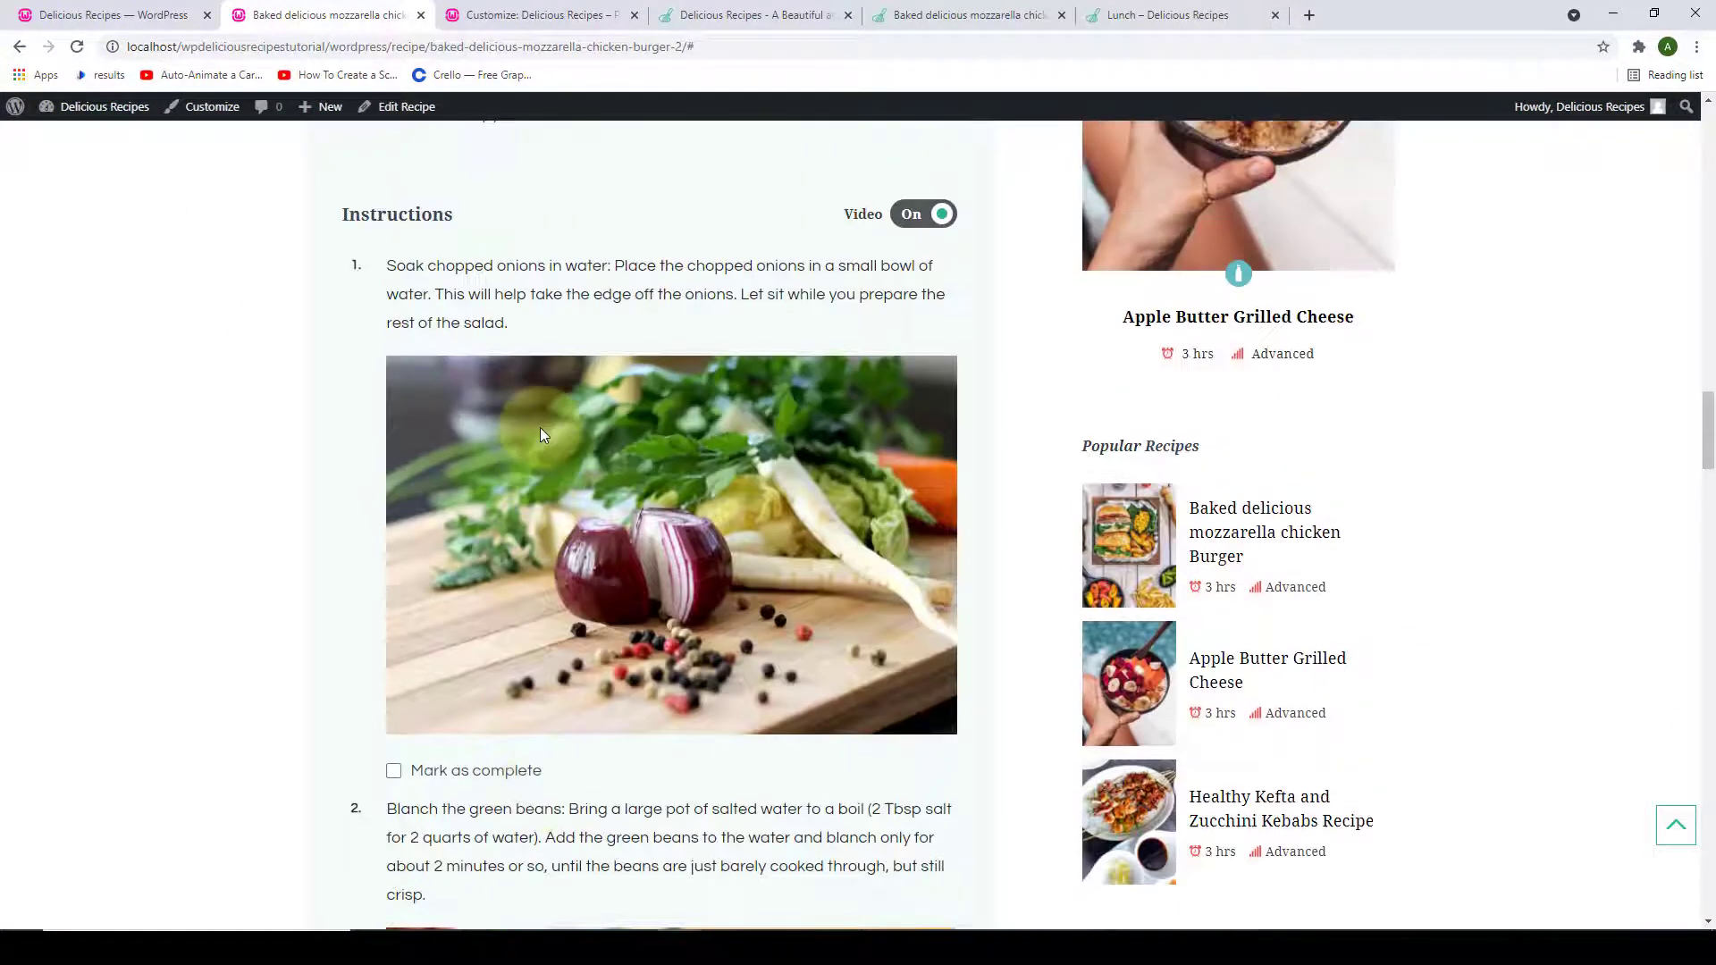
{"action": "scroll", "coordinate": [540, 438], "scroll_direction": "up", "scroll_amount": 2}
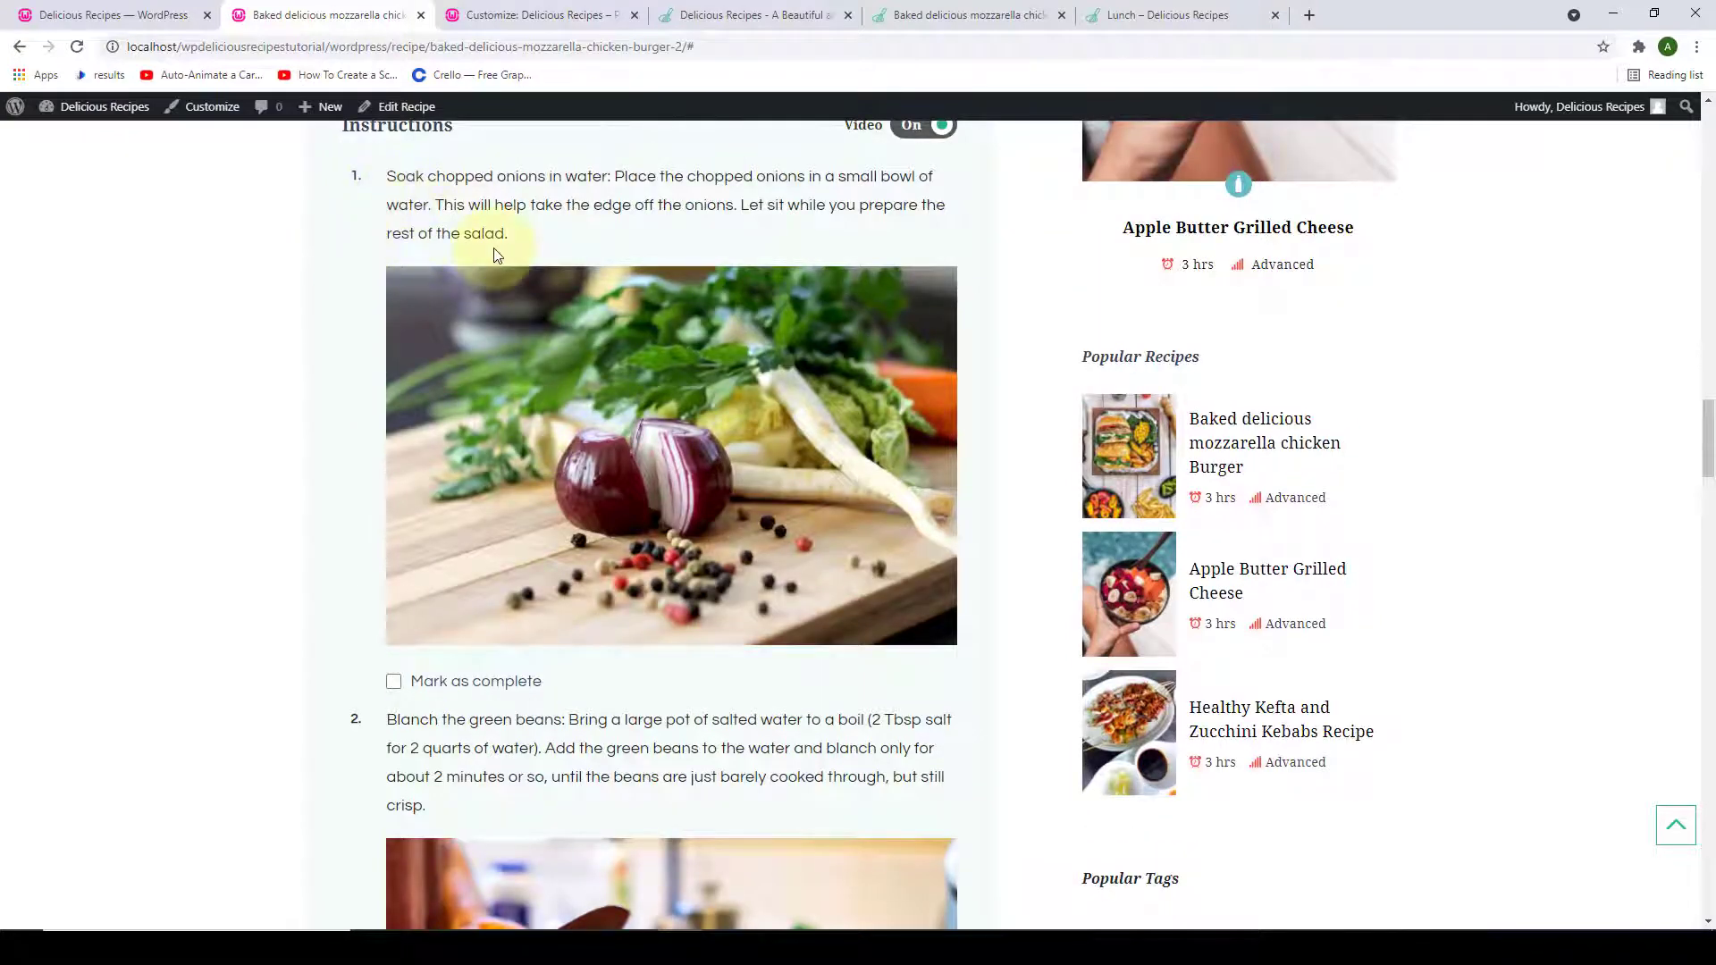
- Mark all five instruction steps of the burger recipe as complete and review how the marked steps are displayed
{"action": "scroll", "coordinate": [429, 512], "scroll_direction": "down", "scroll_amount": 2}
{"action": "left_click", "coordinate": [395, 505]}
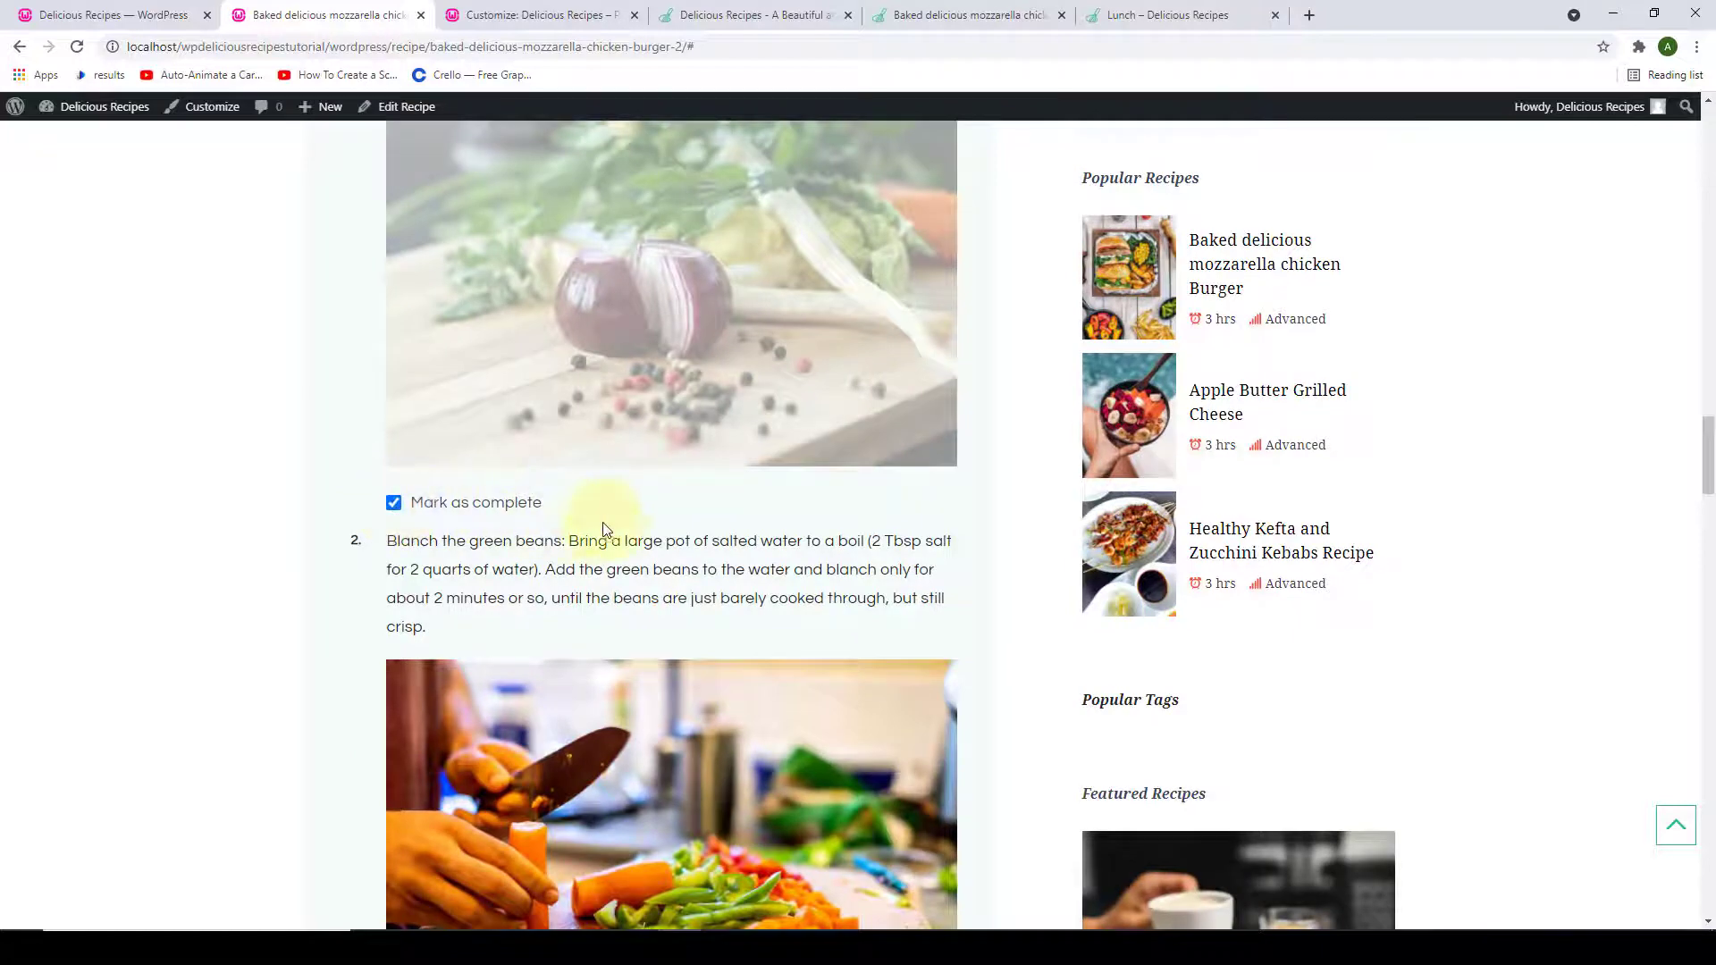
{"action": "scroll", "coordinate": [751, 478], "scroll_direction": "up", "scroll_amount": 2}
{"action": "scroll", "coordinate": [755, 468], "scroll_direction": "up", "scroll_amount": 1}
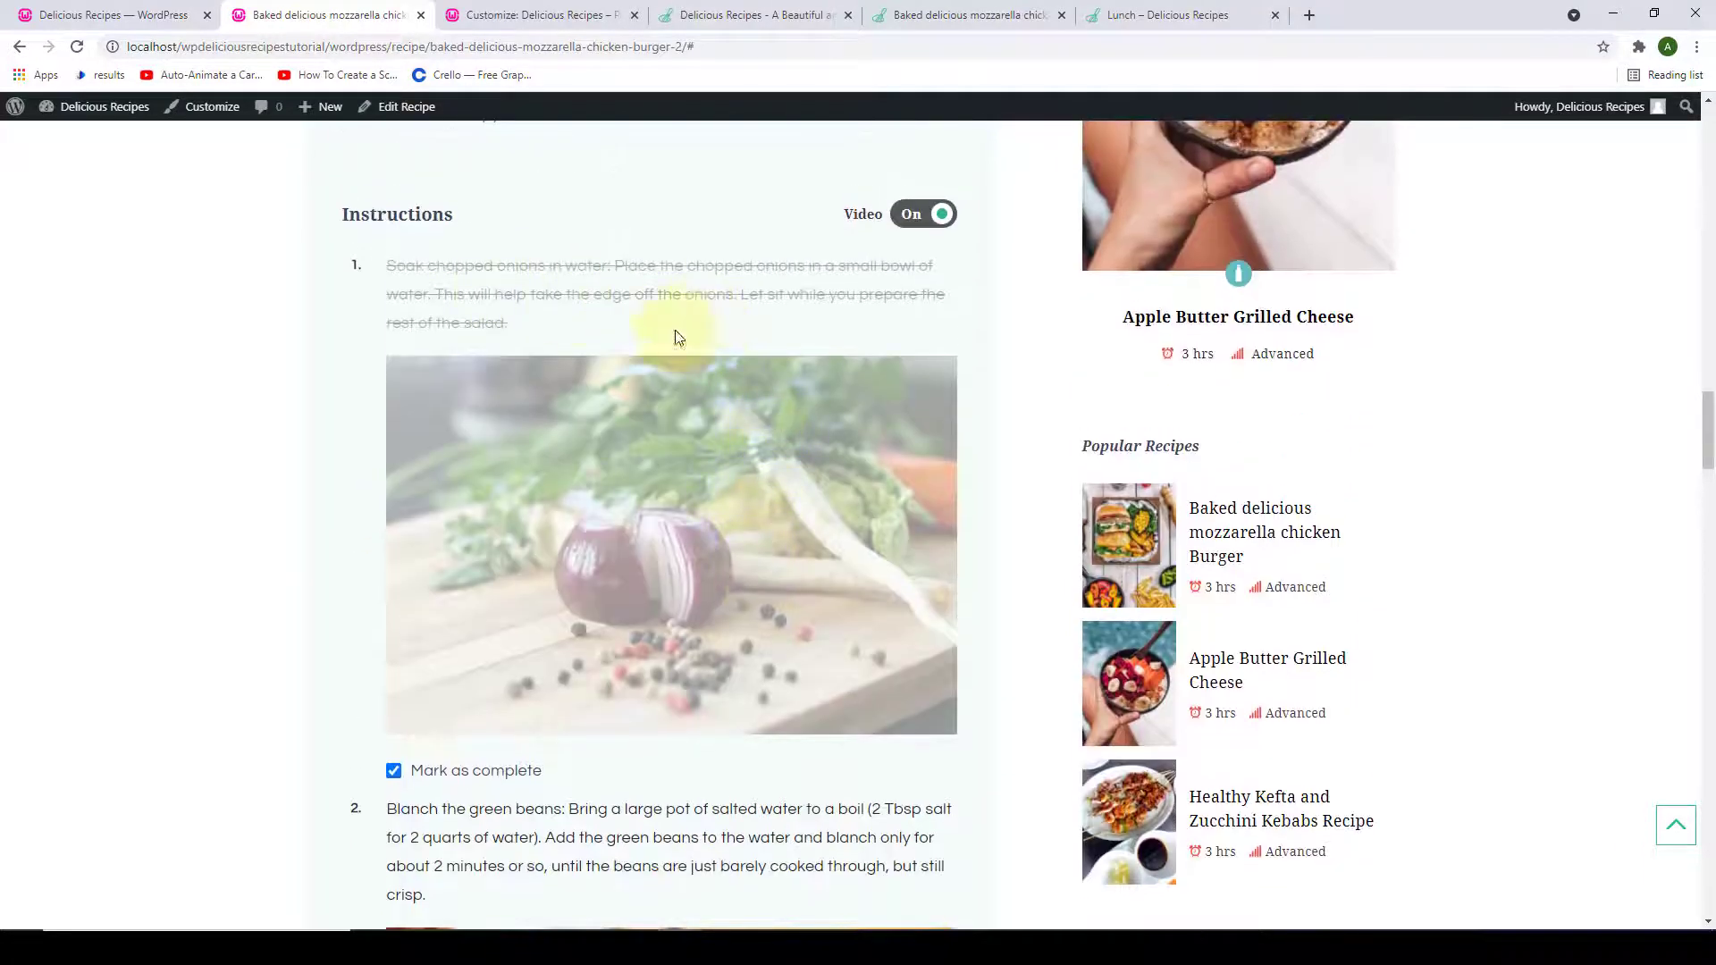
{"action": "scroll", "coordinate": [657, 464], "scroll_direction": "down", "scroll_amount": 11}
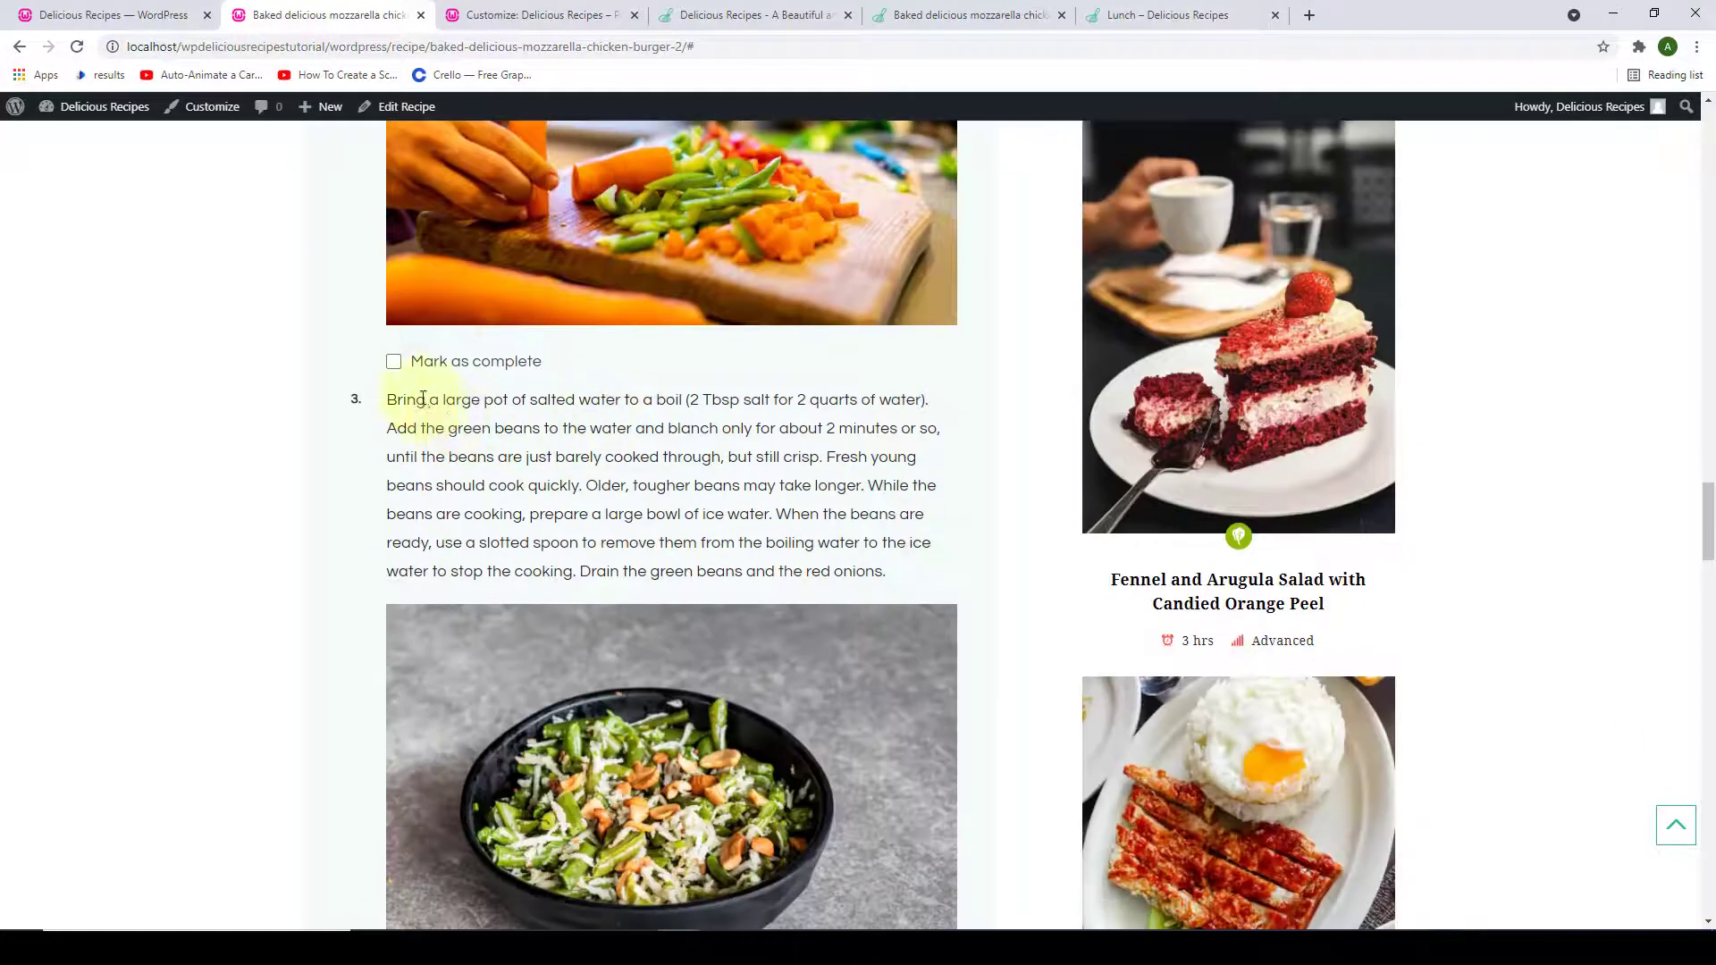
{"action": "left_click", "coordinate": [395, 365]}
{"action": "scroll", "coordinate": [453, 438], "scroll_direction": "down", "scroll_amount": 9}
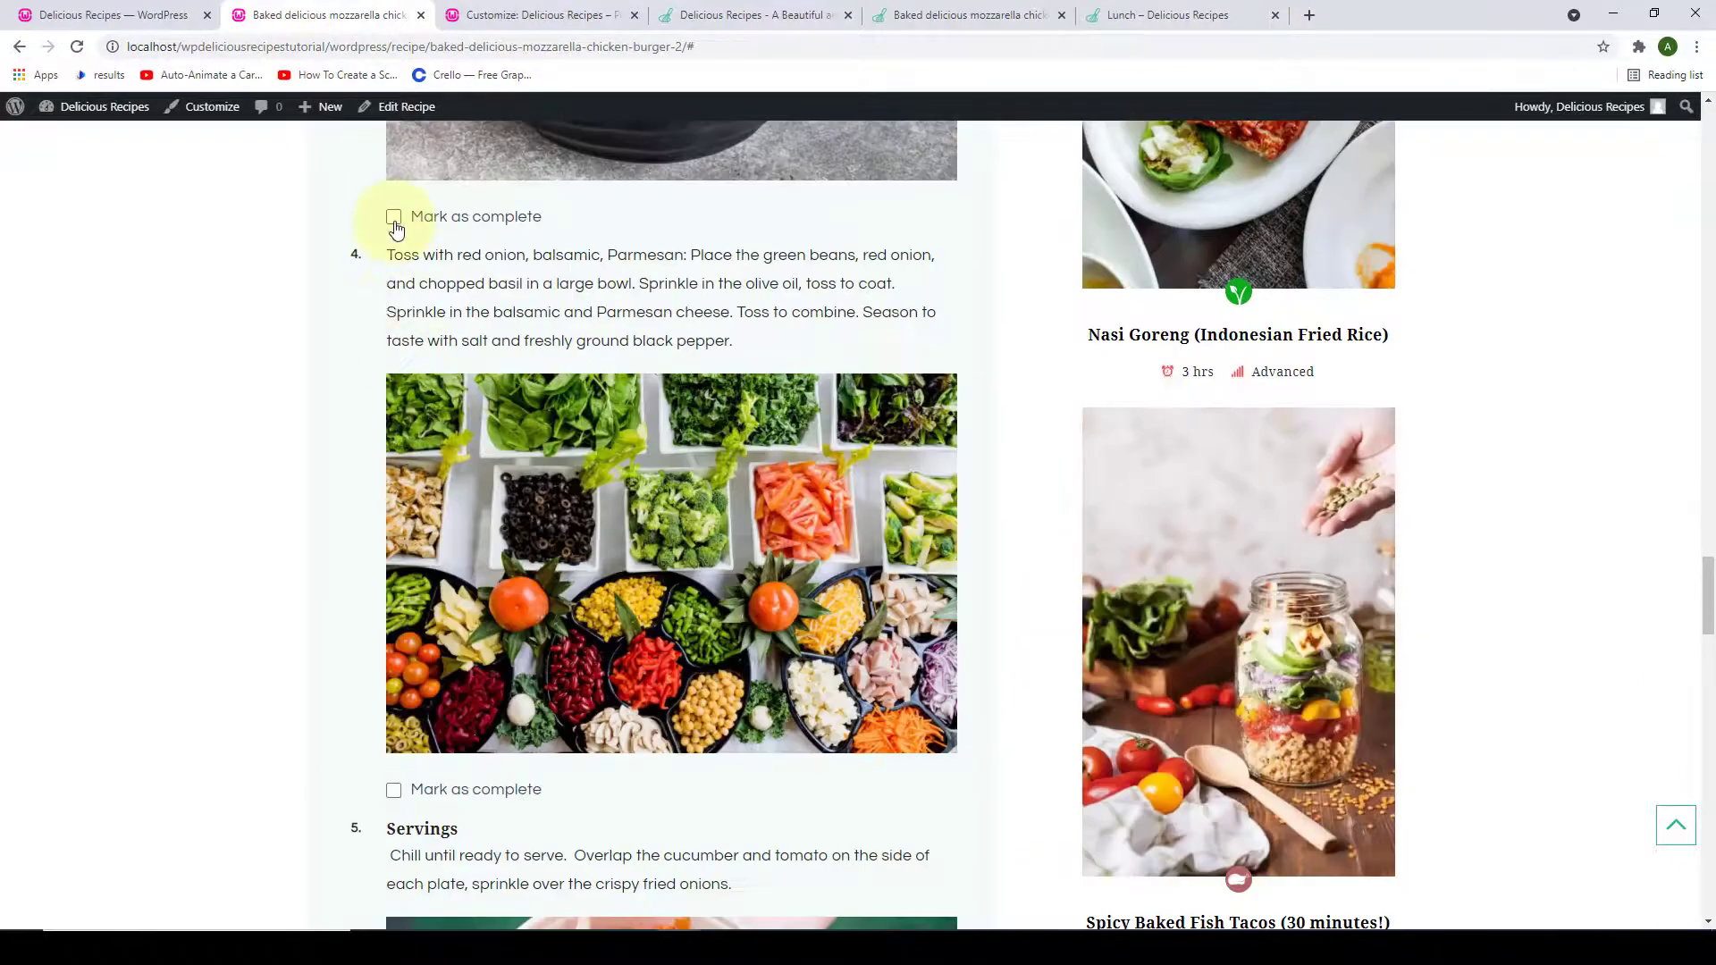
{"action": "left_click", "coordinate": [394, 219]}
{"action": "scroll", "coordinate": [435, 421], "scroll_direction": "down", "scroll_amount": 4}
{"action": "scroll", "coordinate": [395, 440], "scroll_direction": "down", "scroll_amount": 5}
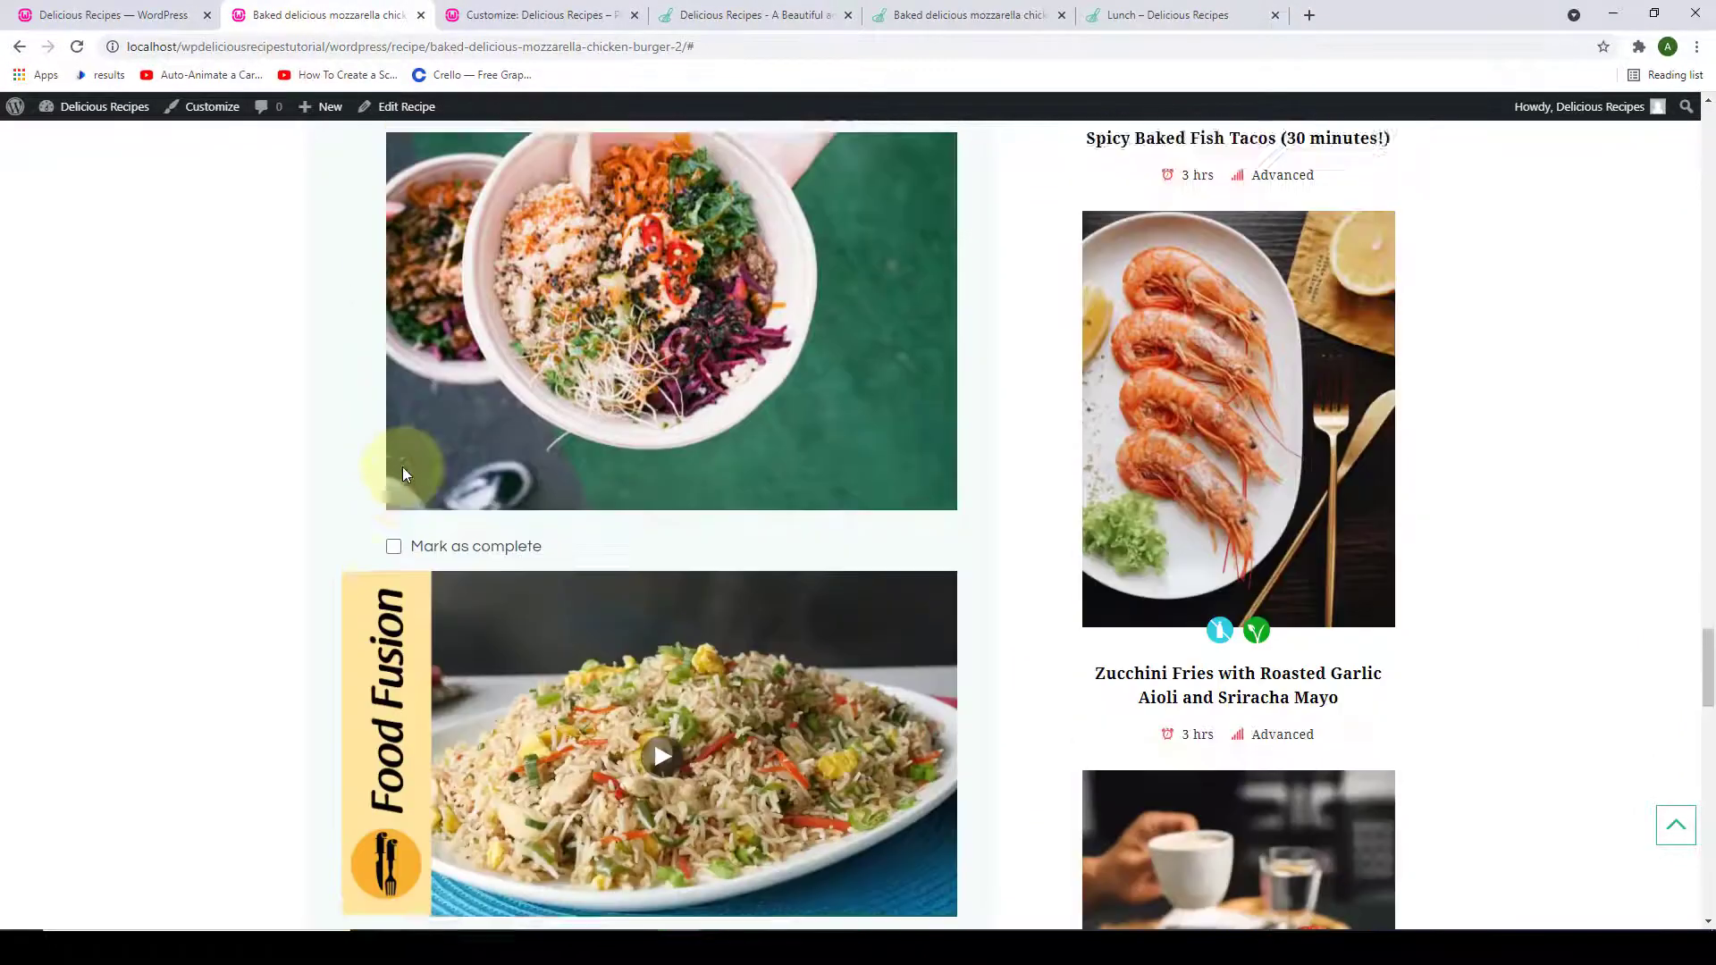
{"action": "scroll", "coordinate": [402, 470], "scroll_direction": "down", "scroll_amount": 2}
{"action": "left_click", "coordinate": [394, 349]}
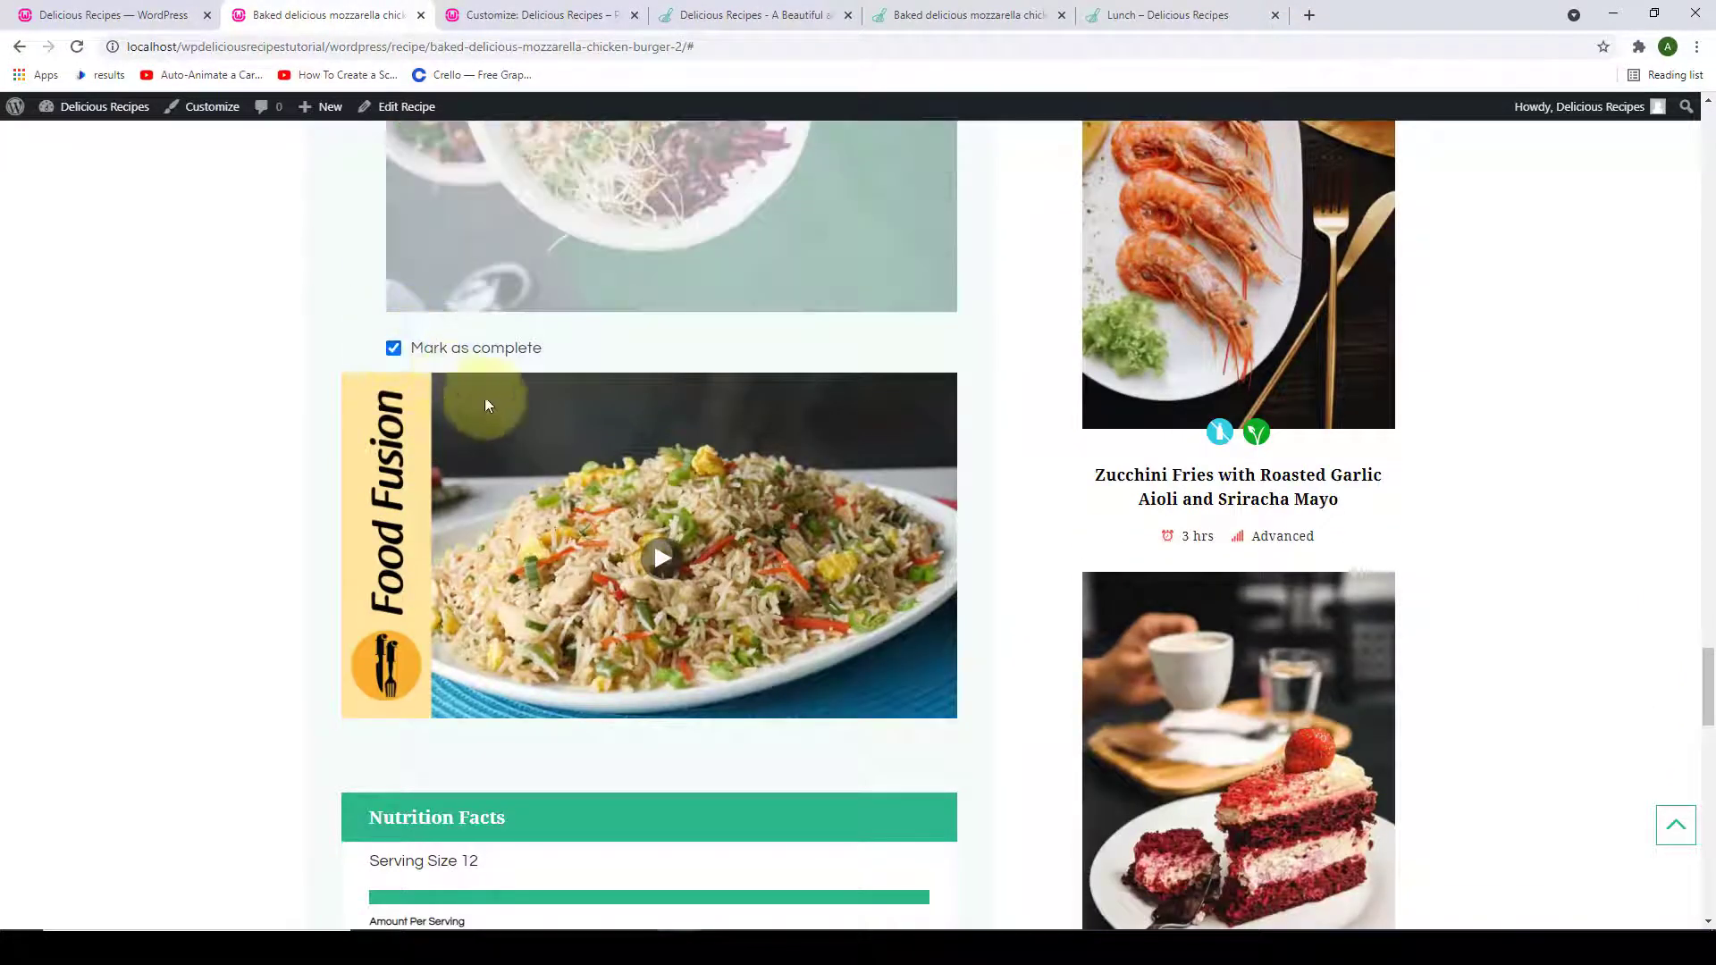
{"action": "scroll", "coordinate": [746, 390], "scroll_direction": "up", "scroll_amount": 10}
{"action": "scroll", "coordinate": [751, 386], "scroll_direction": "up", "scroll_amount": 15}
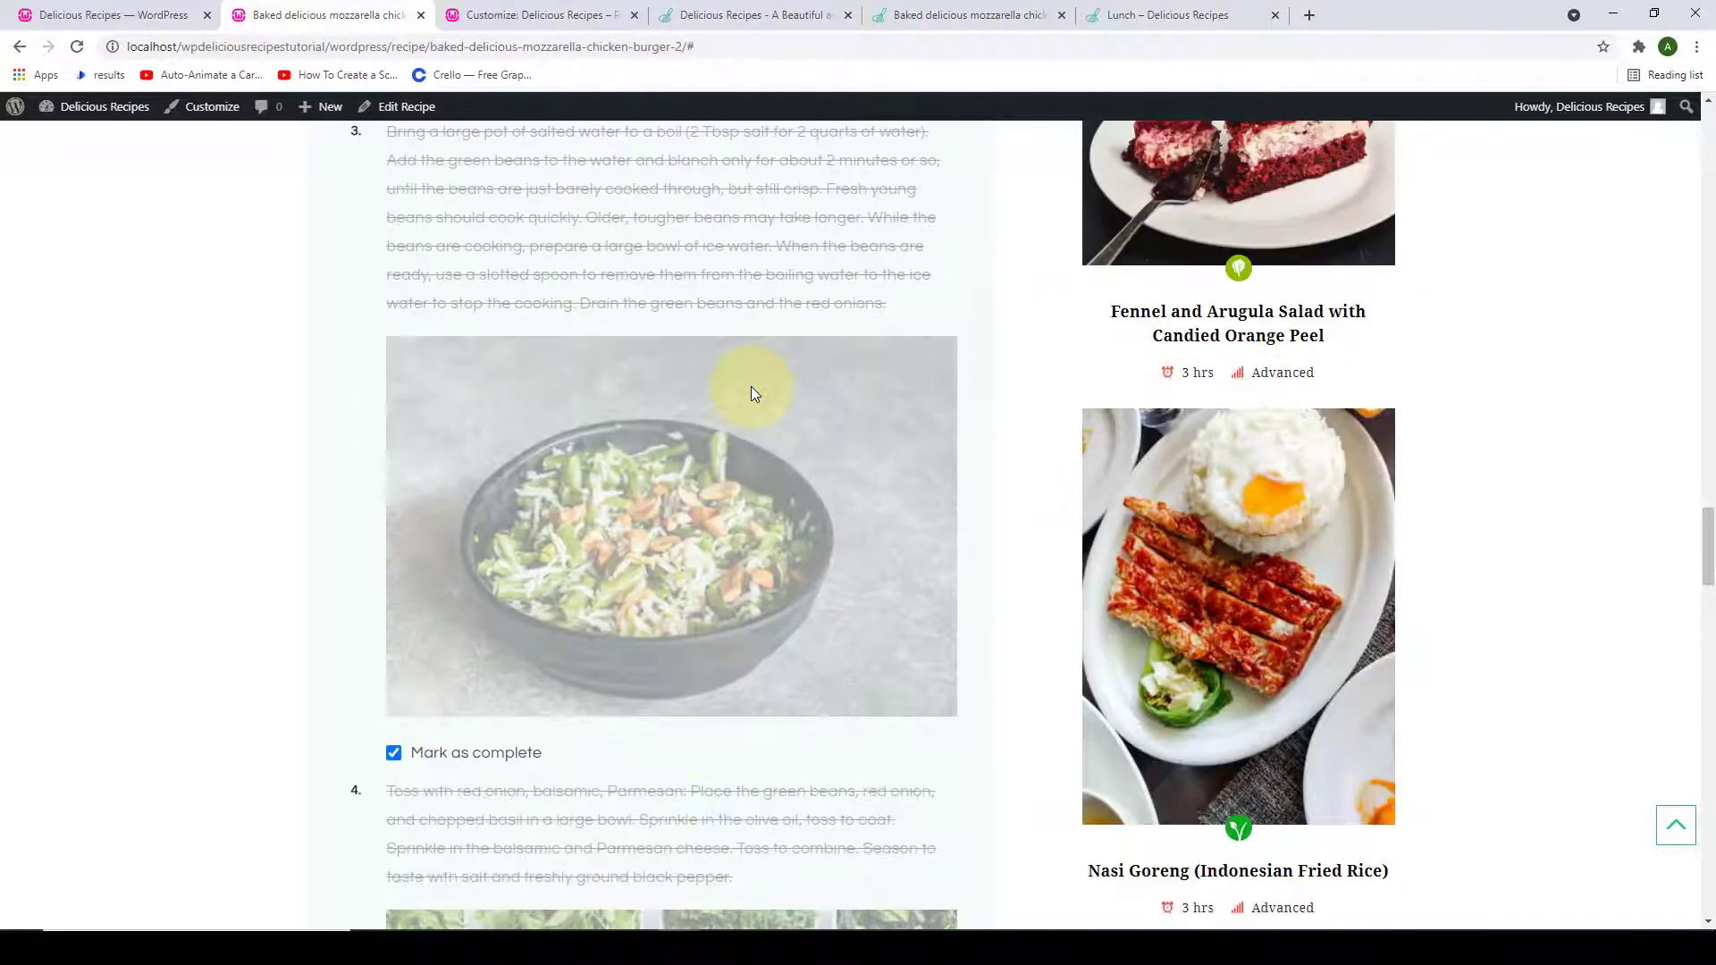
{"action": "scroll", "coordinate": [752, 394], "scroll_direction": "up", "scroll_amount": 4}
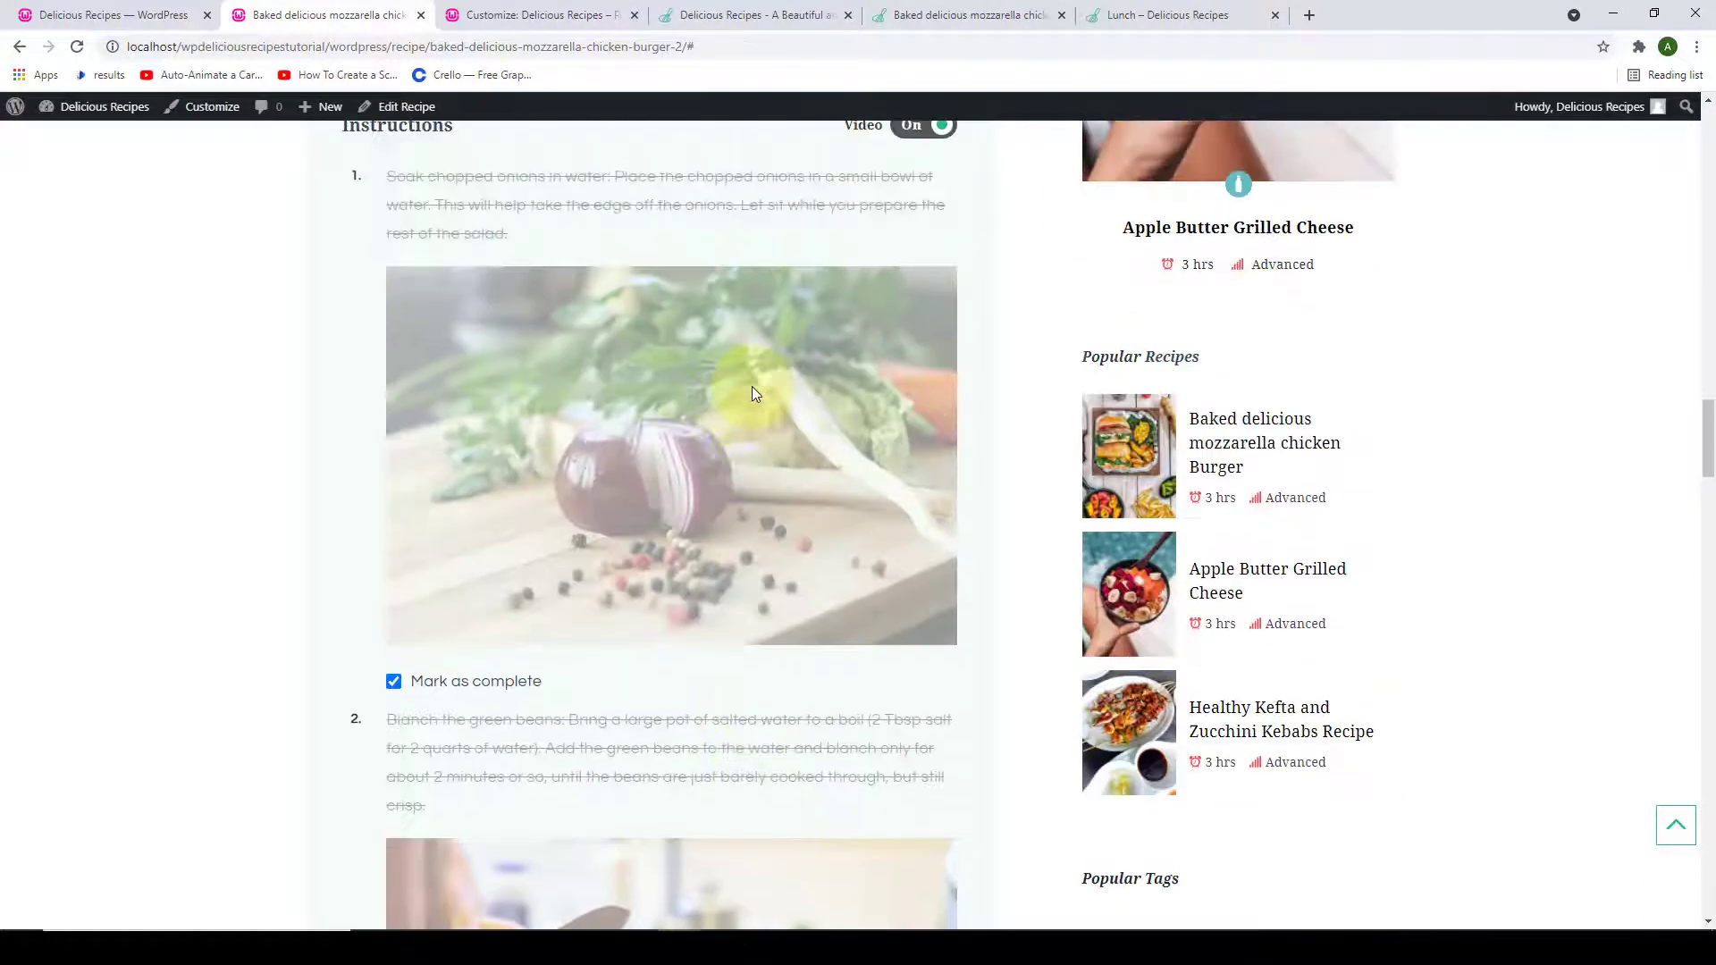
- Clear the Mark as complete checkboxes on the burger recipe's instruction steps, from the last step back to the first
{"action": "scroll", "coordinate": [752, 393], "scroll_direction": "down", "scroll_amount": 11}
{"action": "scroll", "coordinate": [753, 453], "scroll_direction": "down", "scroll_amount": 16}
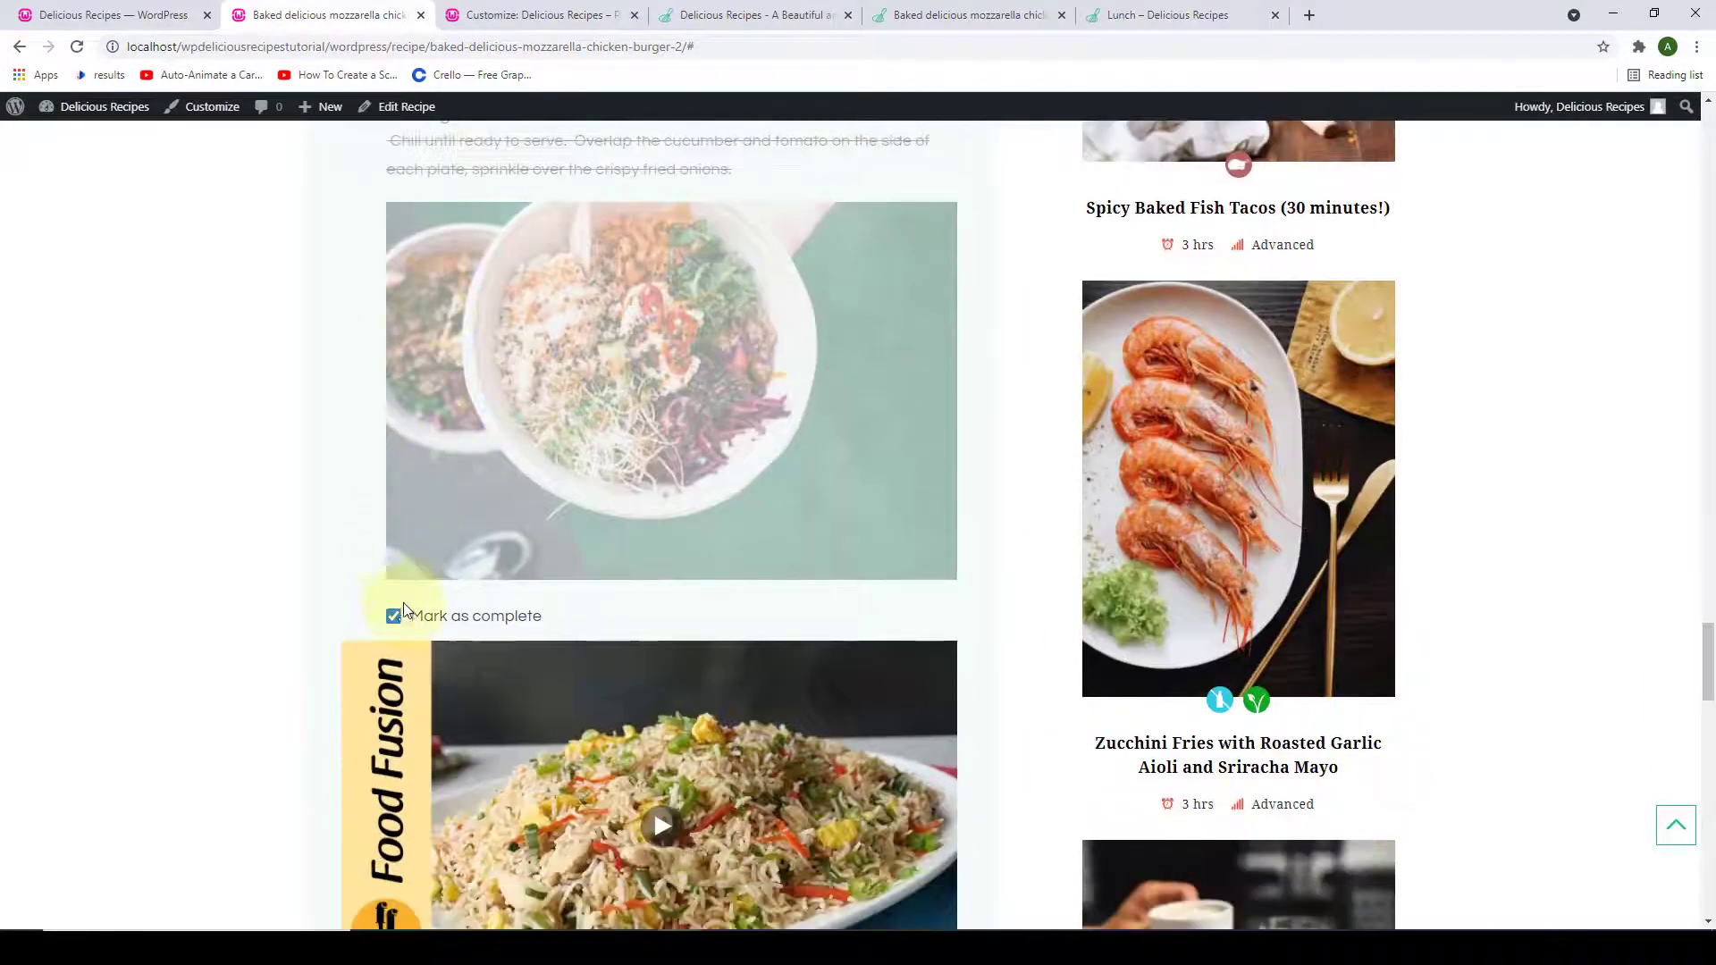
{"action": "left_click", "coordinate": [393, 616]}
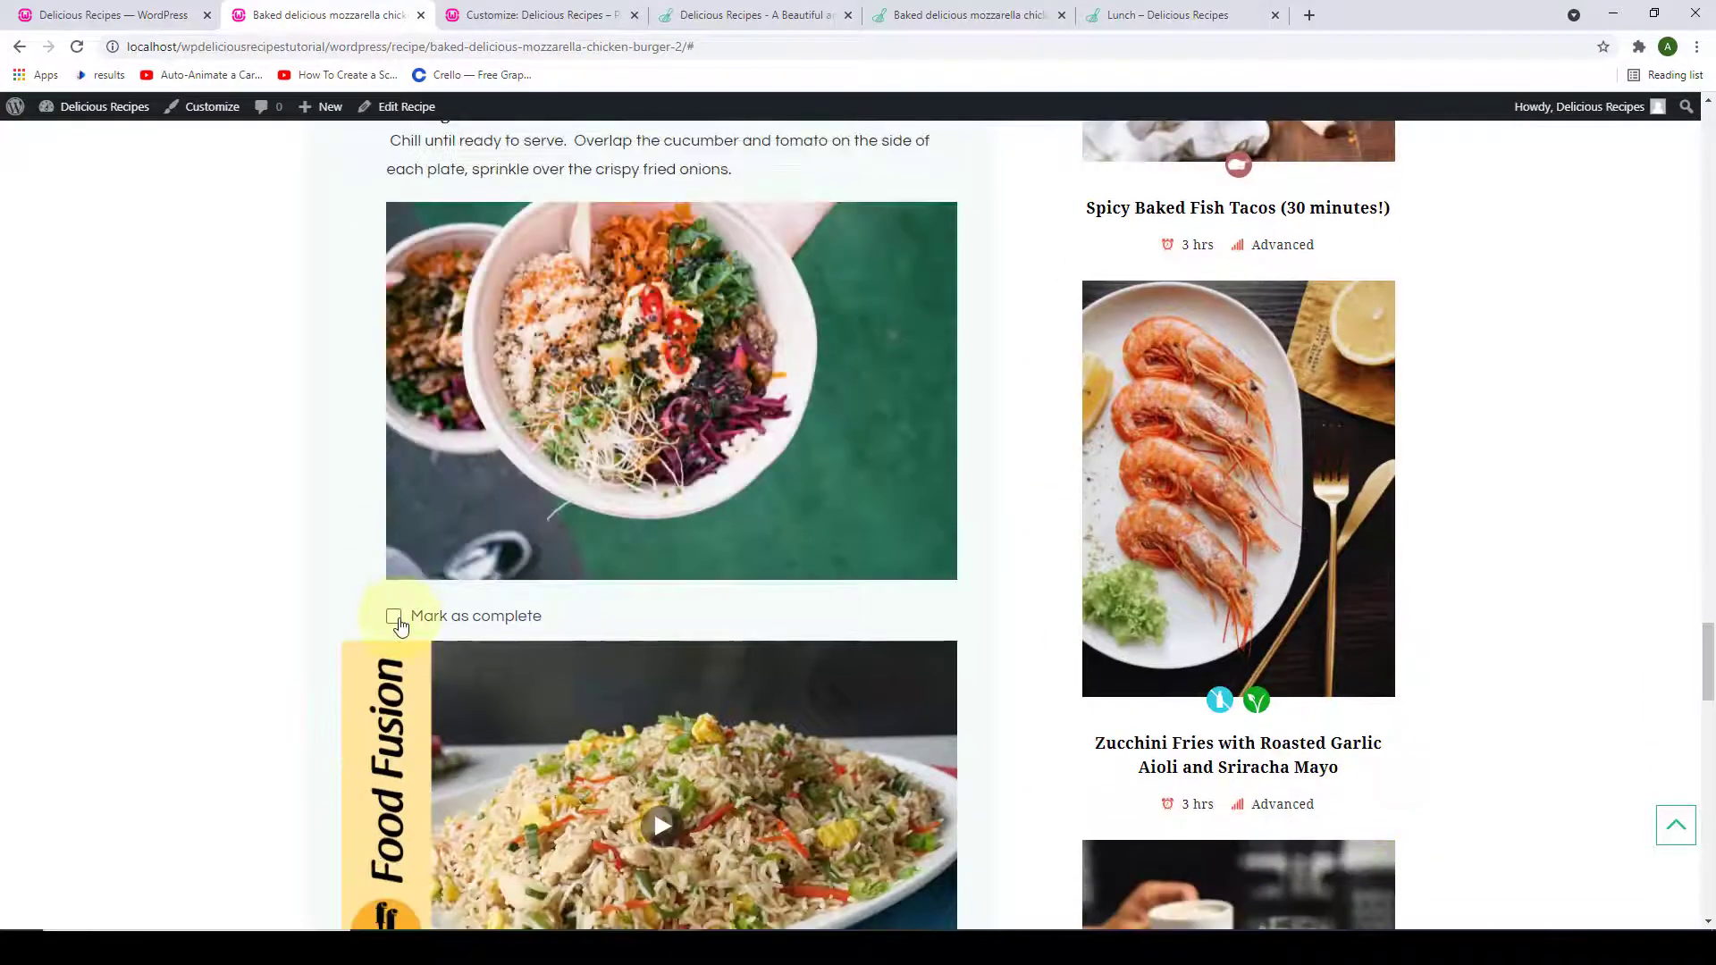
{"action": "scroll", "coordinate": [460, 390], "scroll_direction": "up", "scroll_amount": 8}
{"action": "scroll", "coordinate": [459, 389], "scroll_direction": "up", "scroll_amount": 2}
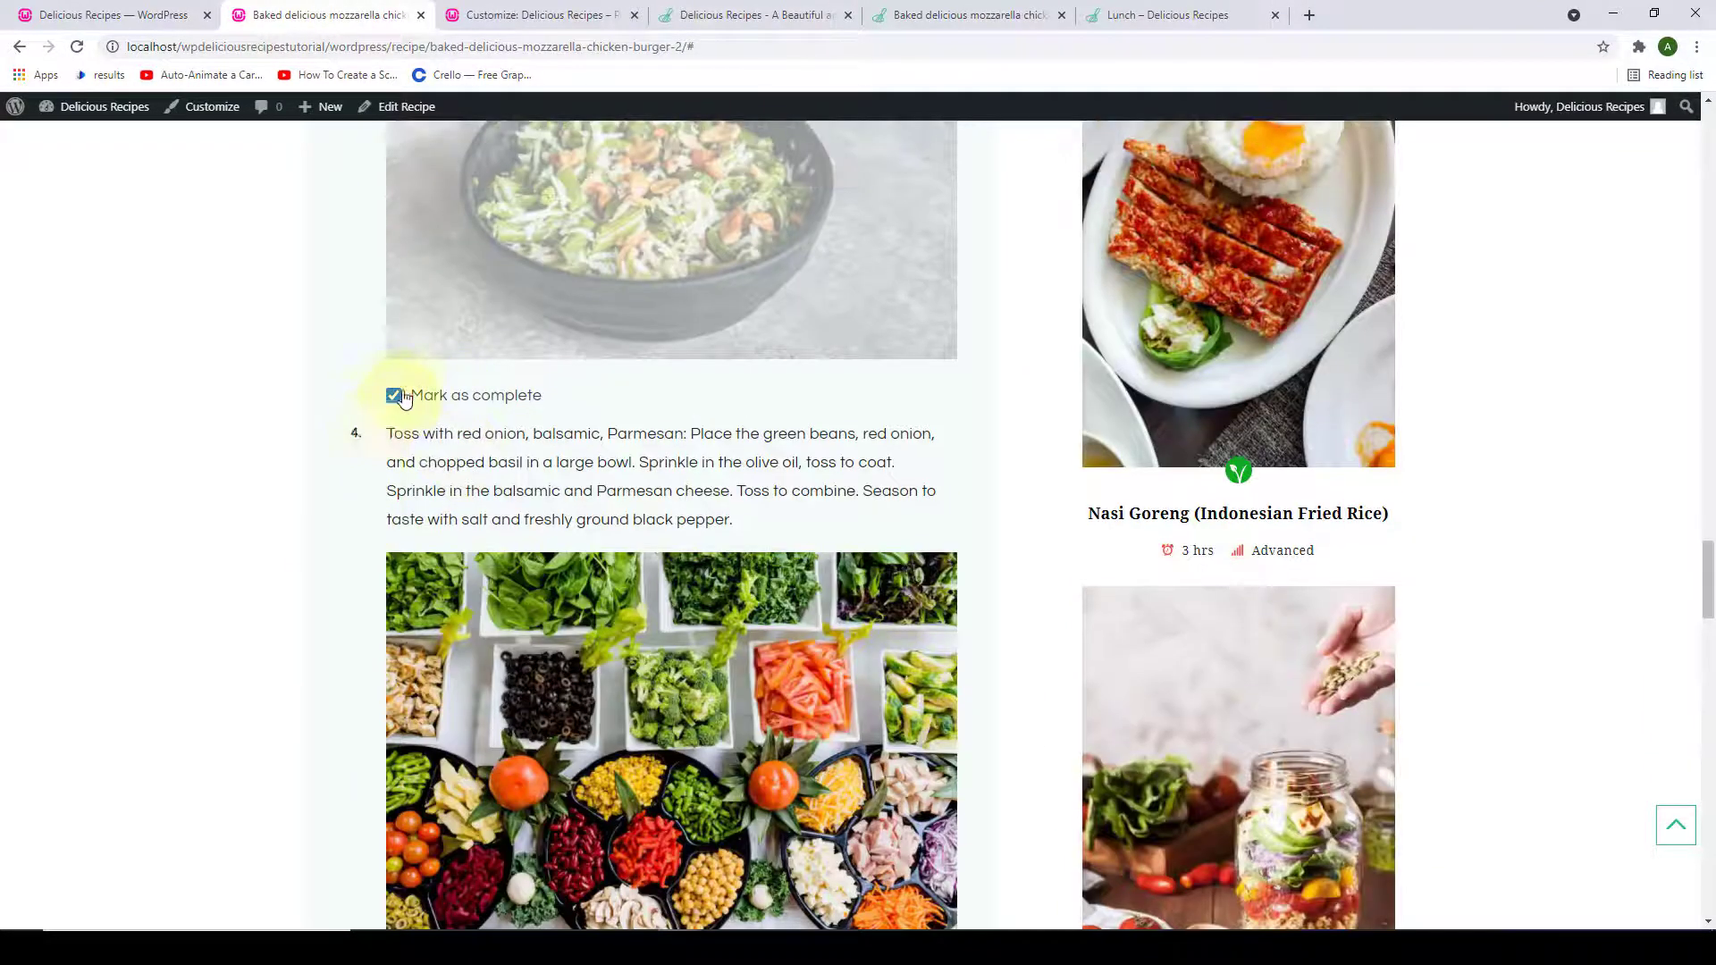
{"action": "left_click", "coordinate": [394, 394]}
{"action": "scroll", "coordinate": [400, 398], "scroll_direction": "up", "scroll_amount": 6}
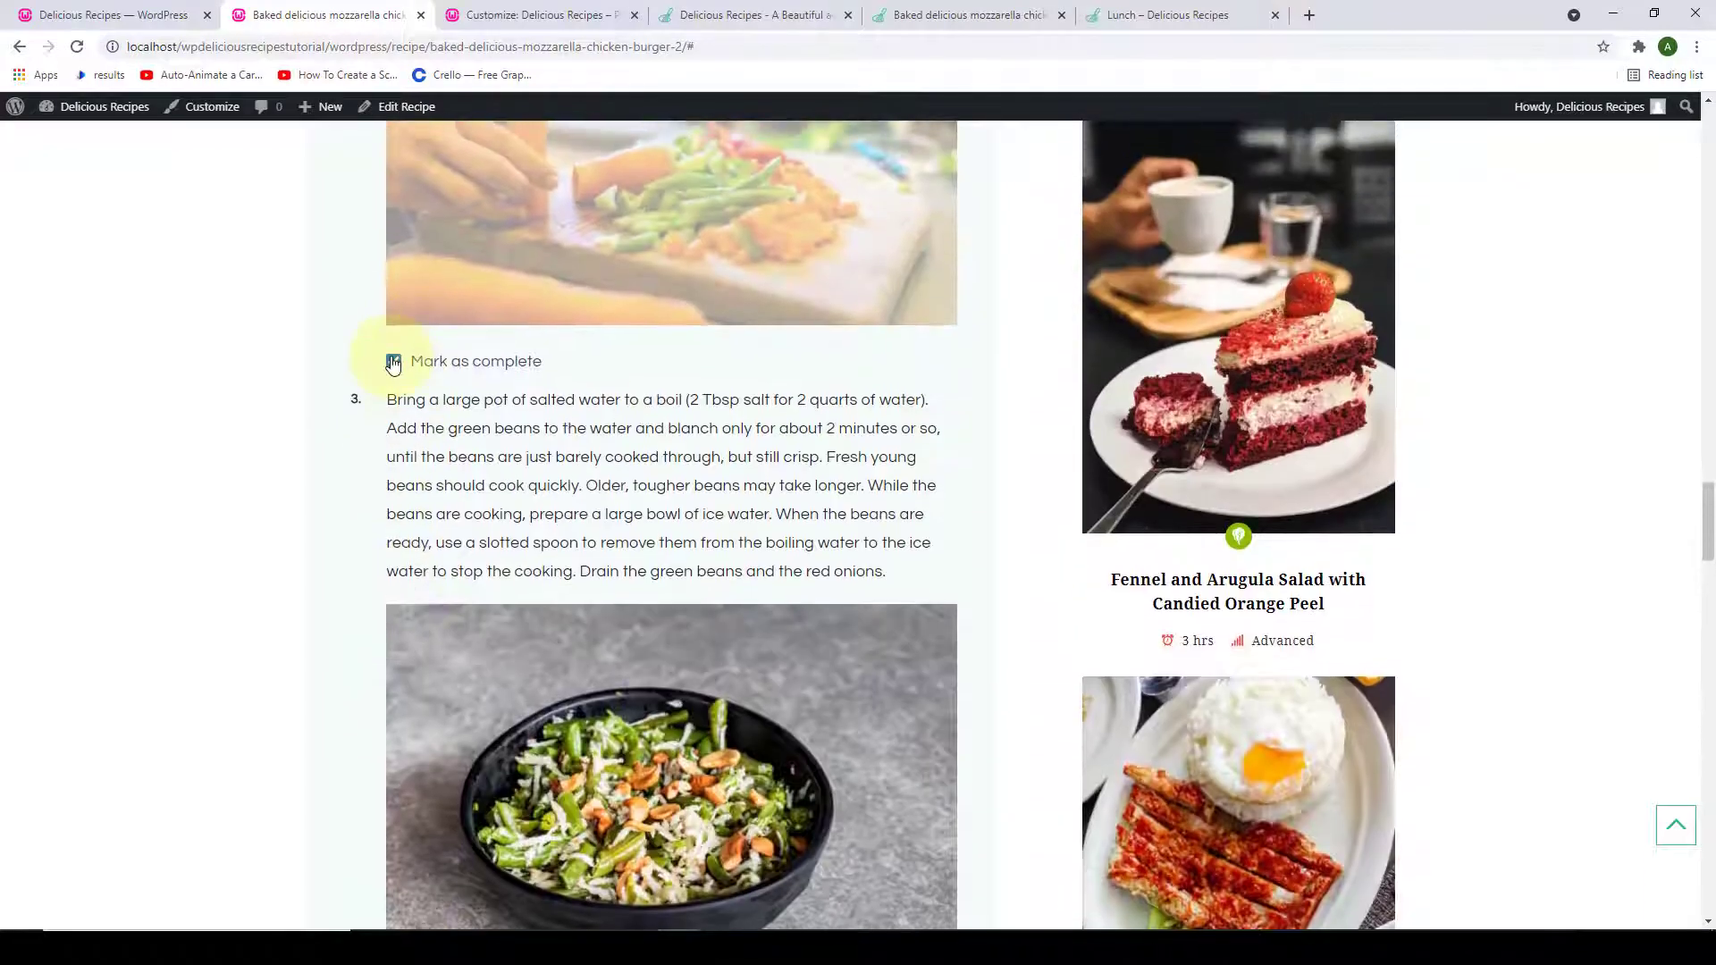
{"action": "left_click", "coordinate": [393, 360]}
{"action": "scroll", "coordinate": [459, 393], "scroll_direction": "up", "scroll_amount": 6}
{"action": "left_click", "coordinate": [399, 327]}
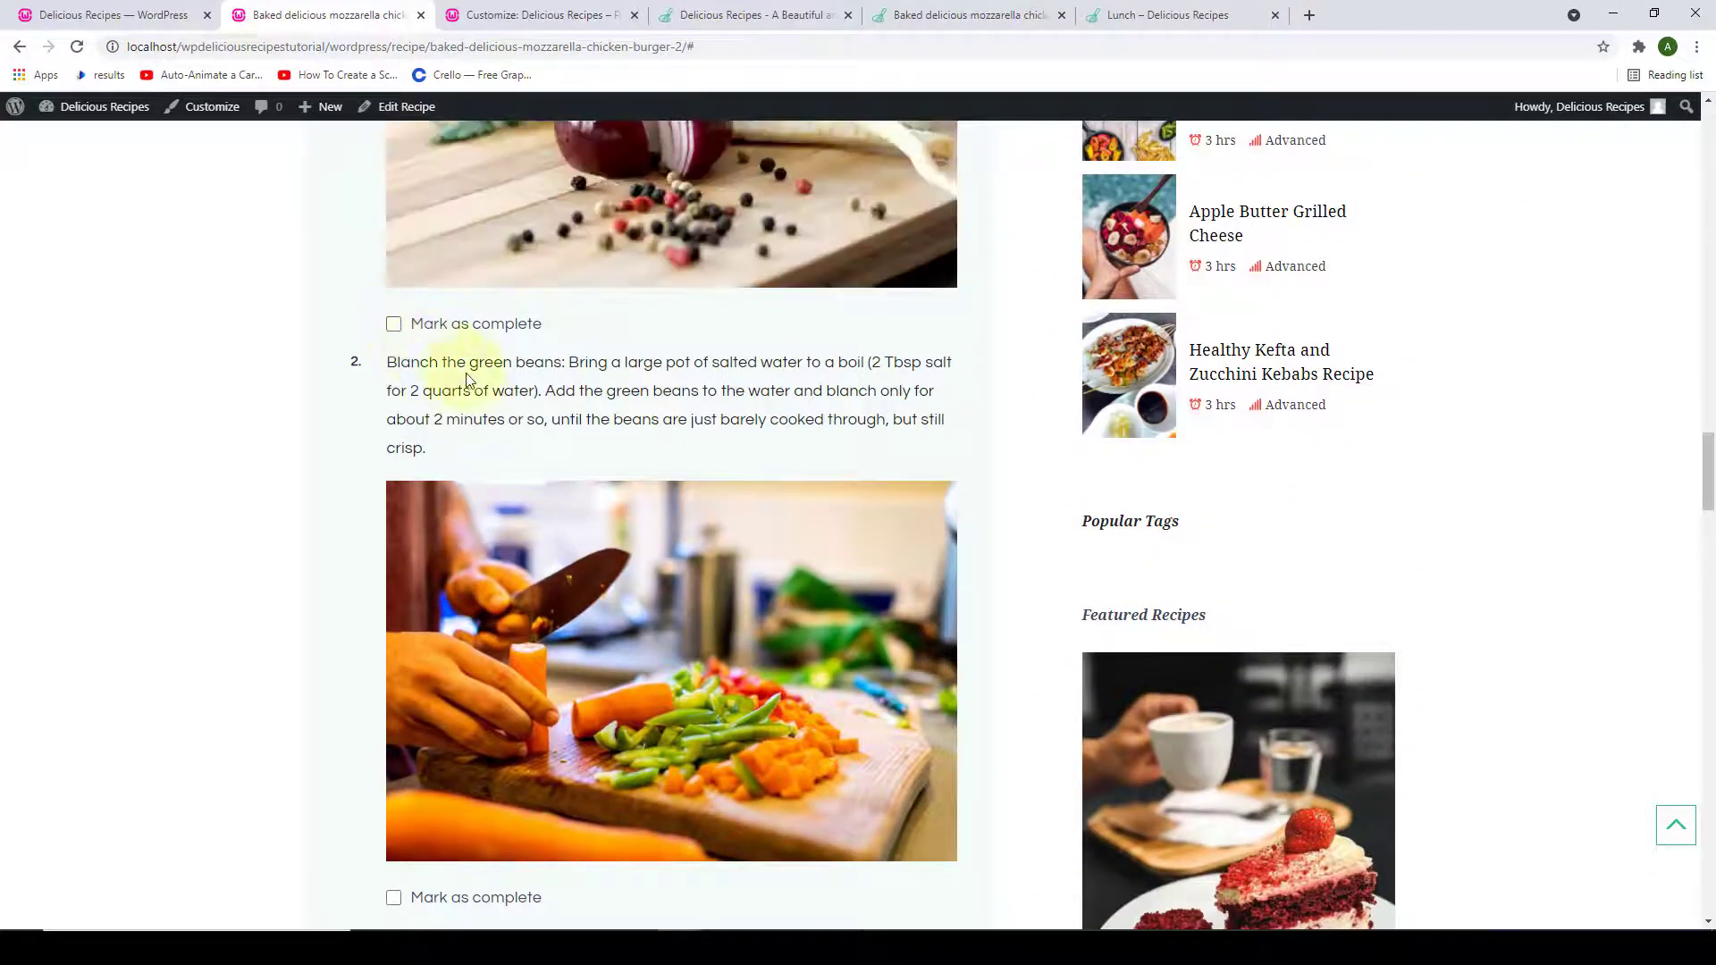
{"action": "scroll", "coordinate": [480, 378], "scroll_direction": "up", "scroll_amount": 4}
- Look up the Add to Favorites toggle in Recipe Details and remove the burger recipe from favorites on its page
{"action": "left_click", "coordinate": [174, 9]}
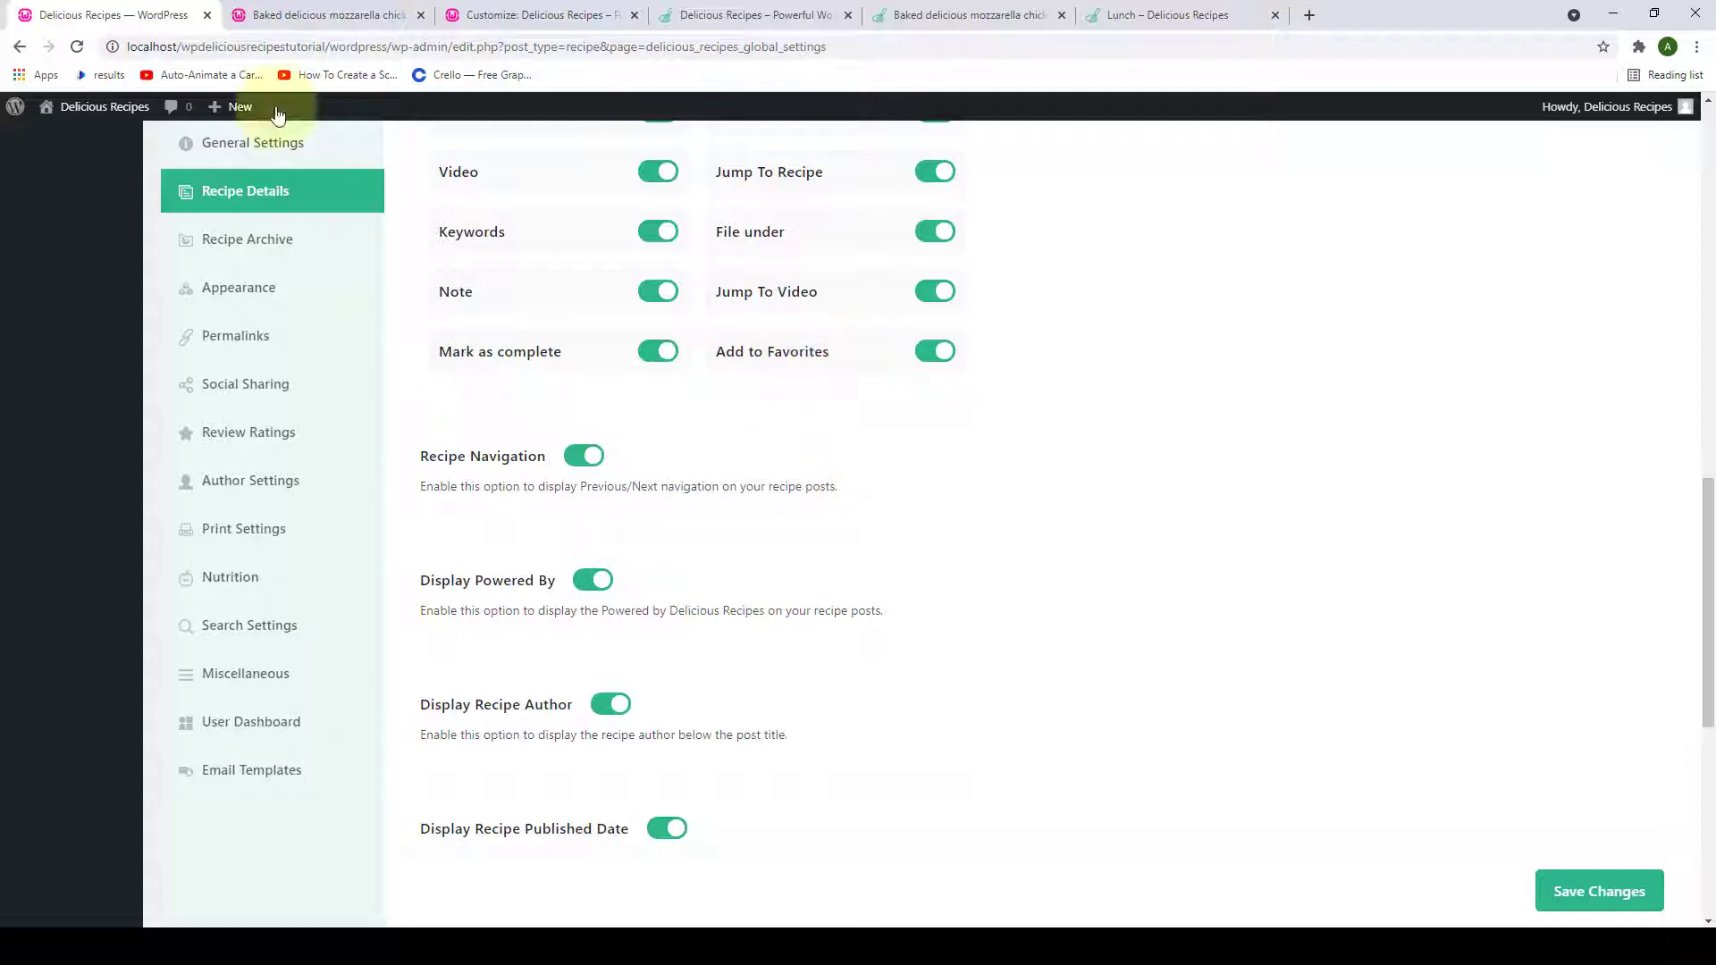
{"action": "left_click", "coordinate": [302, 9]}
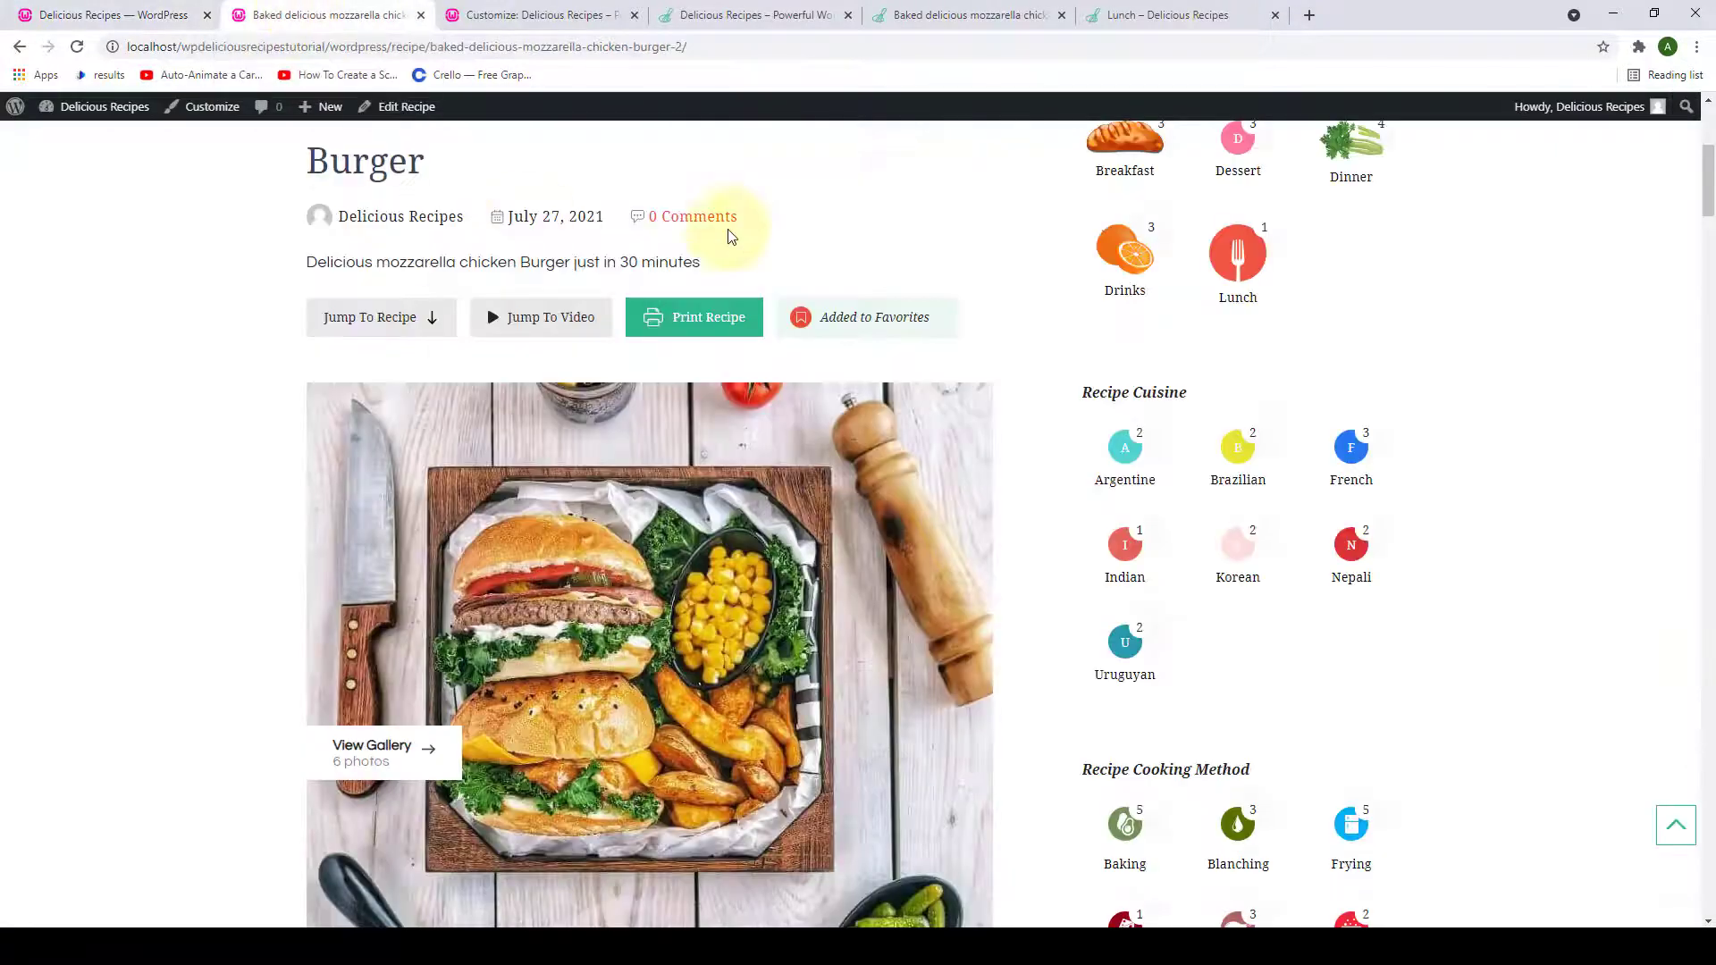
{"action": "scroll", "coordinate": [871, 272], "scroll_direction": "up", "scroll_amount": 1}
{"action": "scroll", "coordinate": [875, 378], "scroll_direction": "down", "scroll_amount": 1}
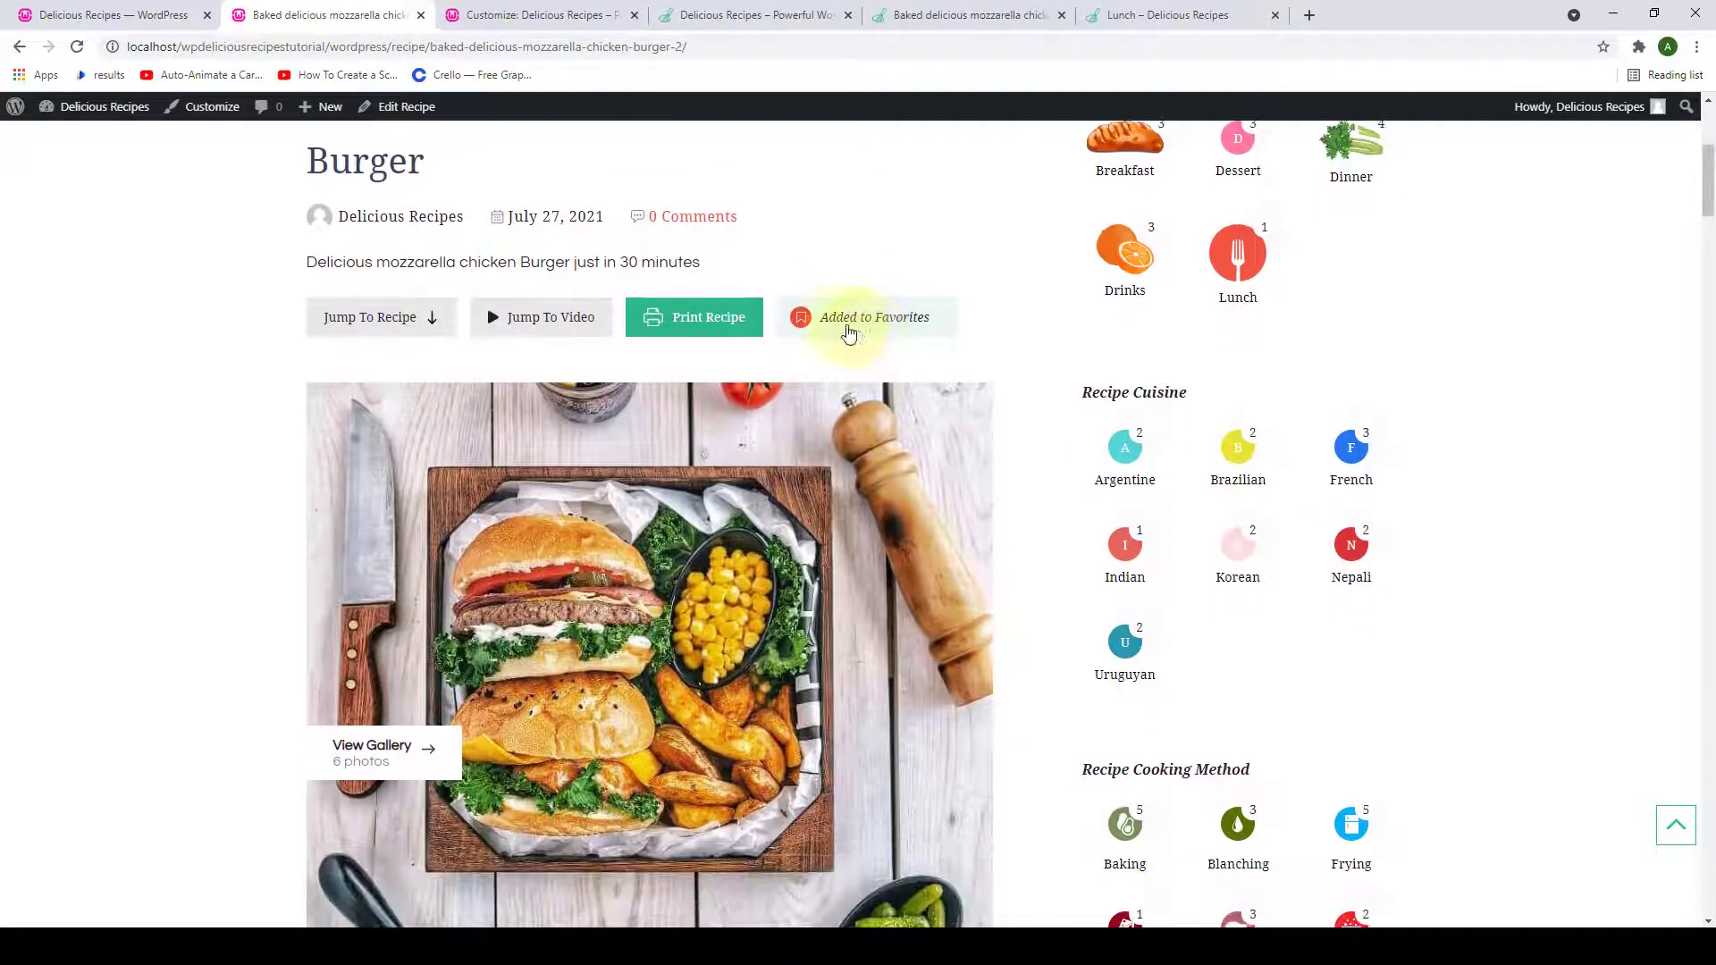
{"action": "left_click", "coordinate": [804, 330]}
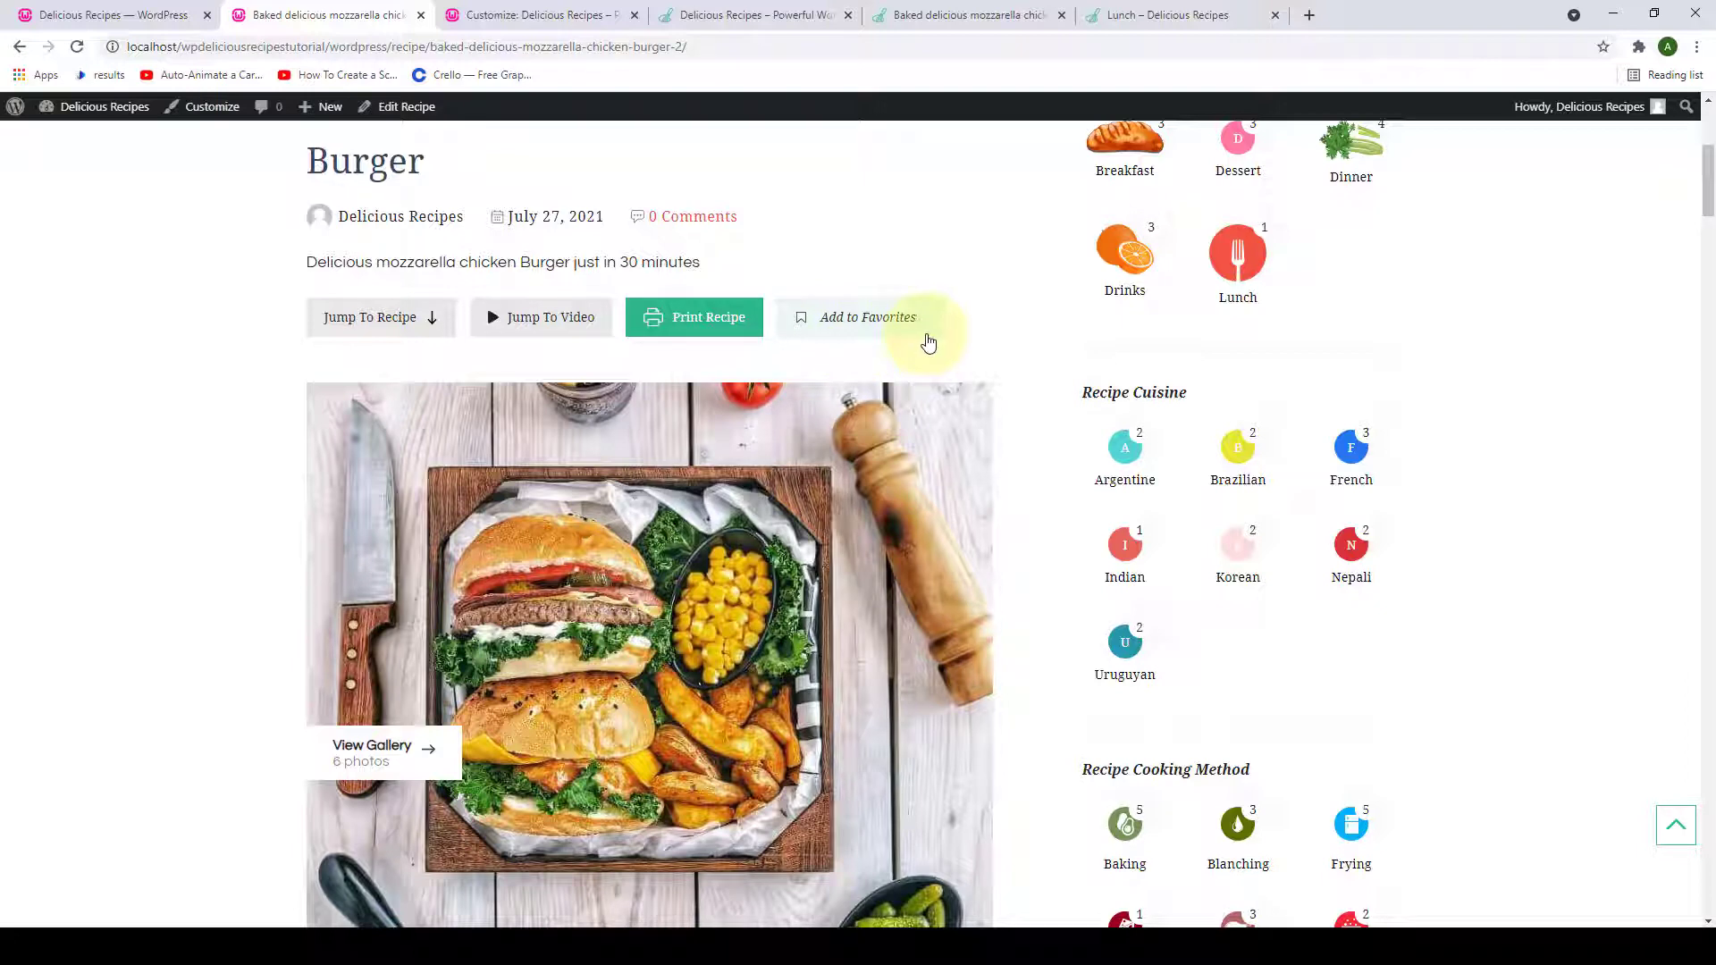
- Add the burger, Apple Butter Grilled Cheese and Chocolate Sea Salt Protein Bars to favorites under Cooking Methods, then check the burger page's favorite status
{"action": "scroll", "coordinate": [930, 344], "scroll_direction": "up", "scroll_amount": 4}
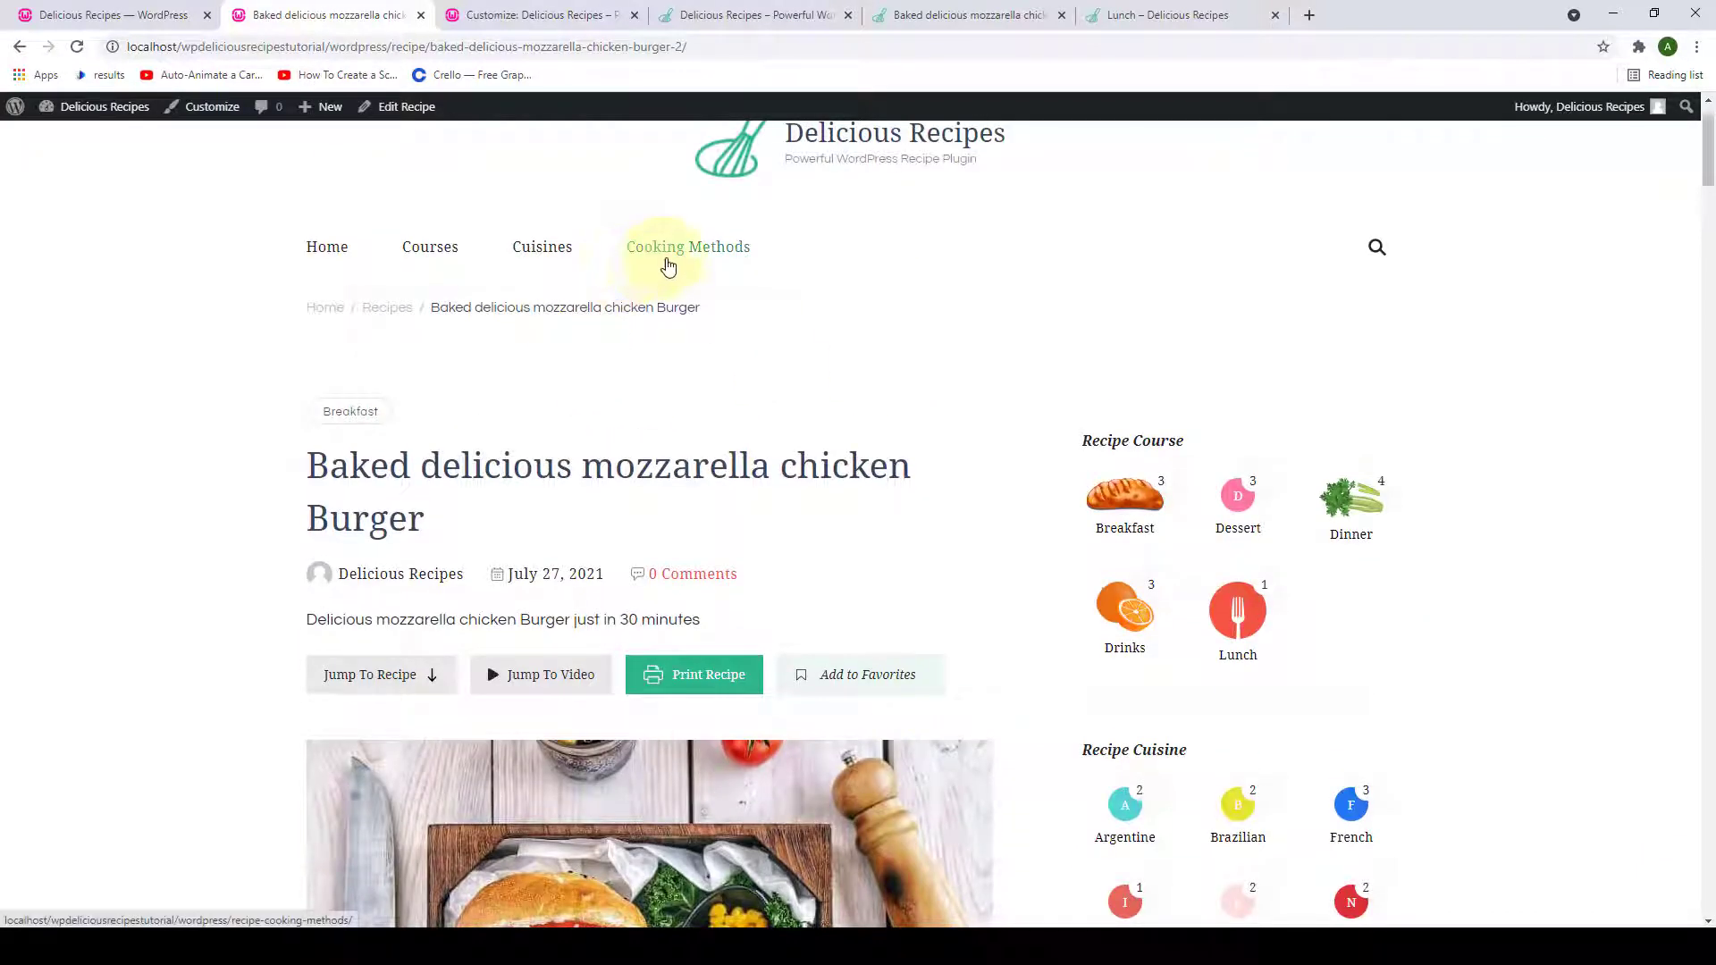
{"action": "left_click", "coordinate": [670, 258]}
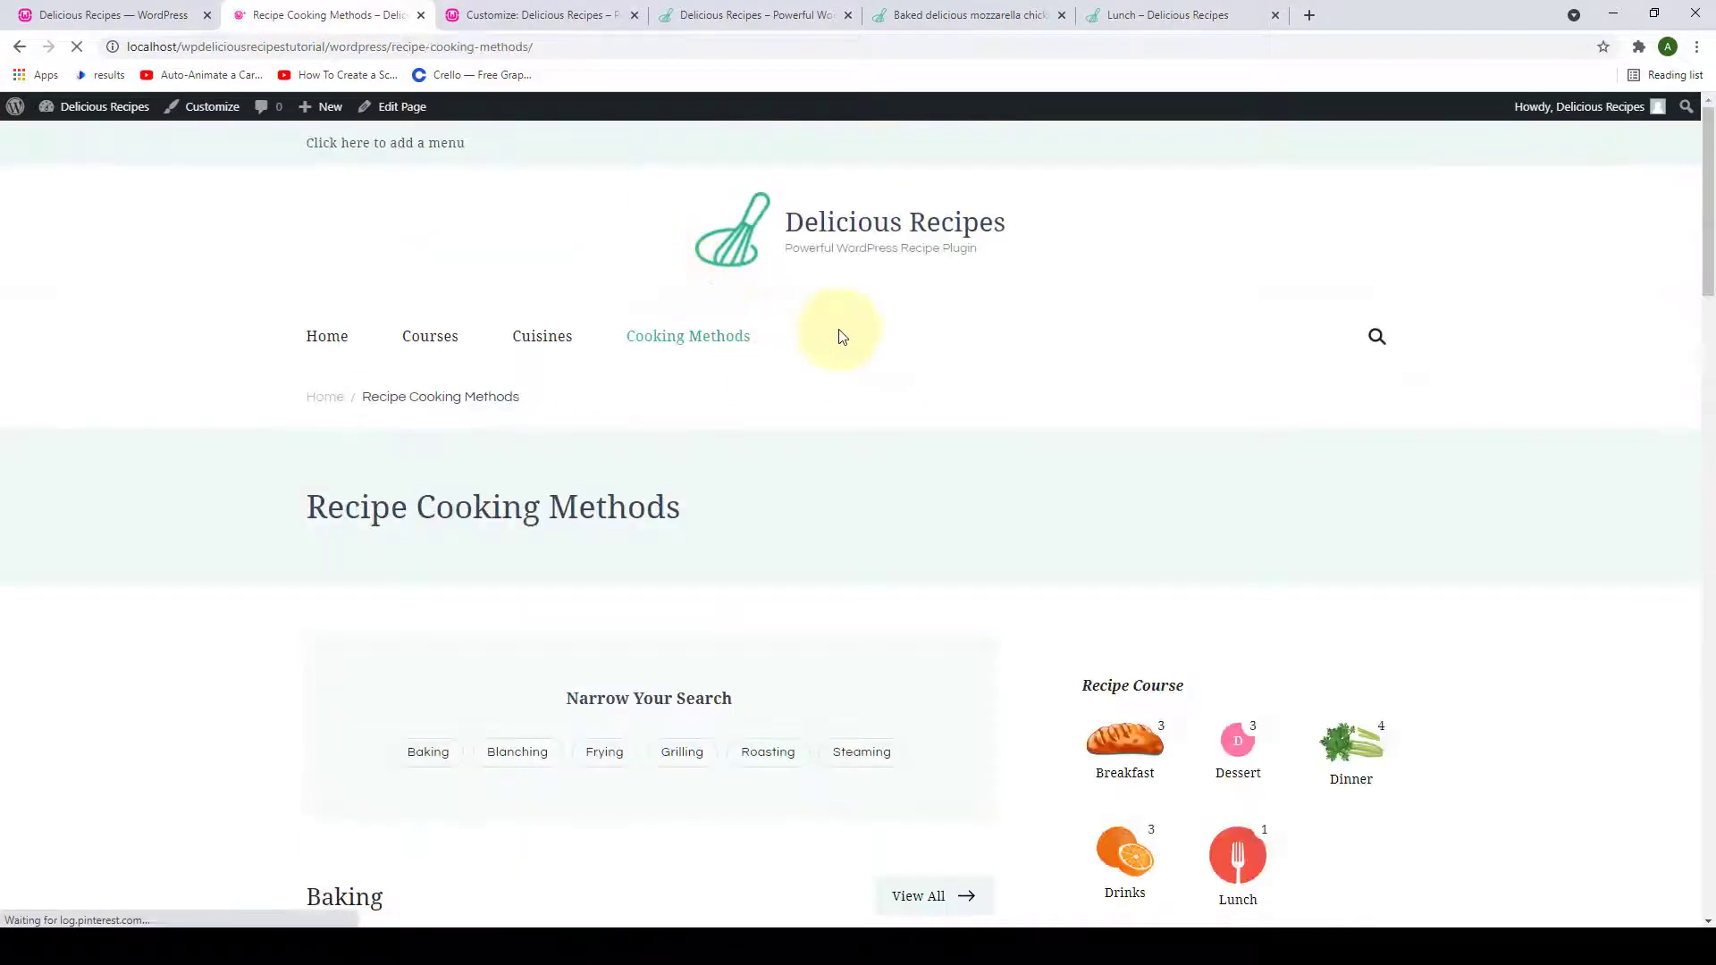
{"action": "scroll", "coordinate": [843, 340], "scroll_direction": "down", "scroll_amount": 4}
{"action": "scroll", "coordinate": [843, 342], "scroll_direction": "down", "scroll_amount": 4}
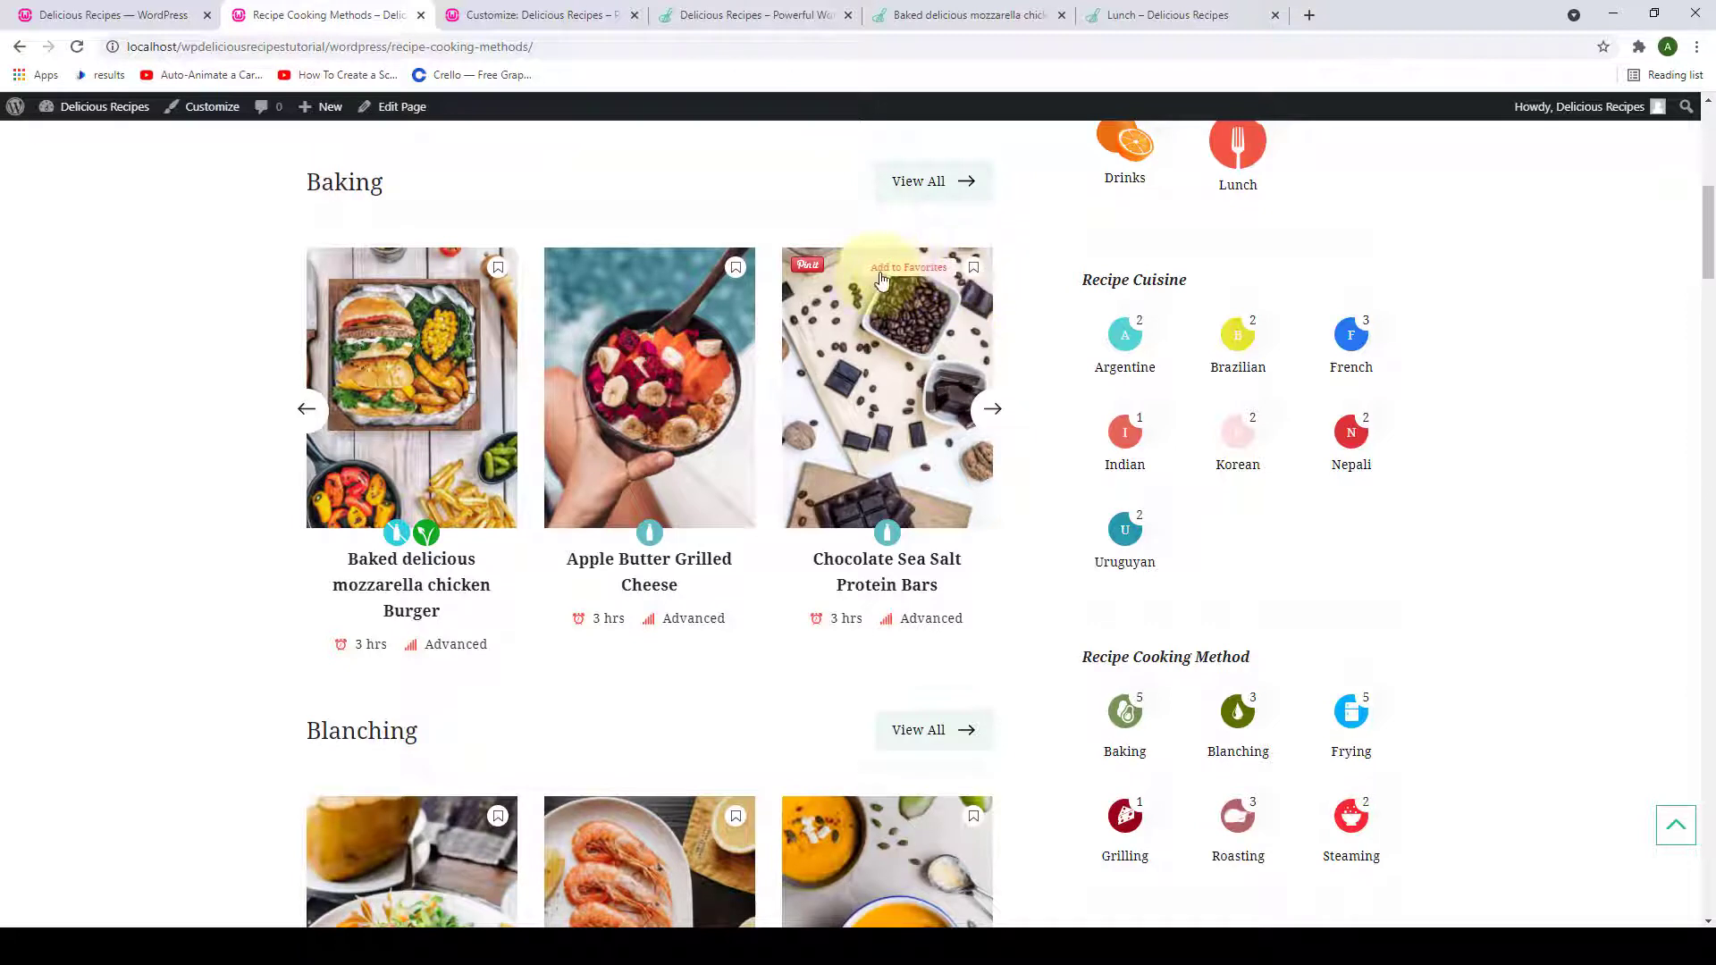
{"action": "left_click", "coordinate": [975, 270]}
{"action": "left_click", "coordinate": [735, 269]}
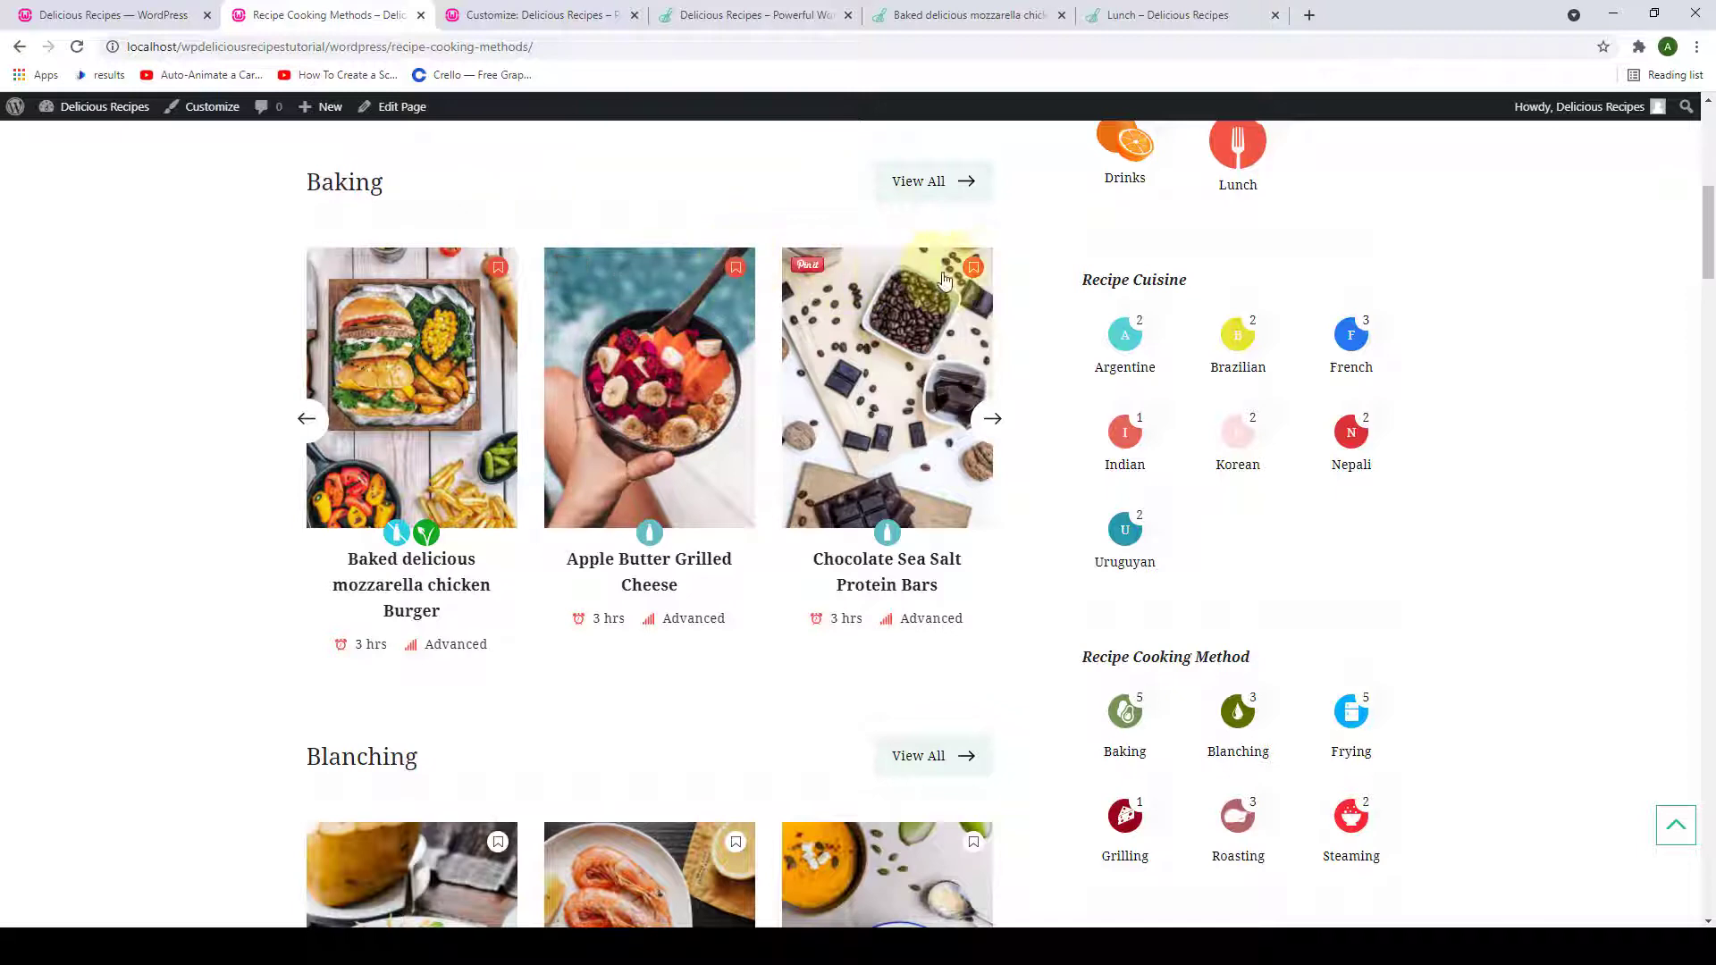
{"action": "left_click", "coordinate": [20, 48]}
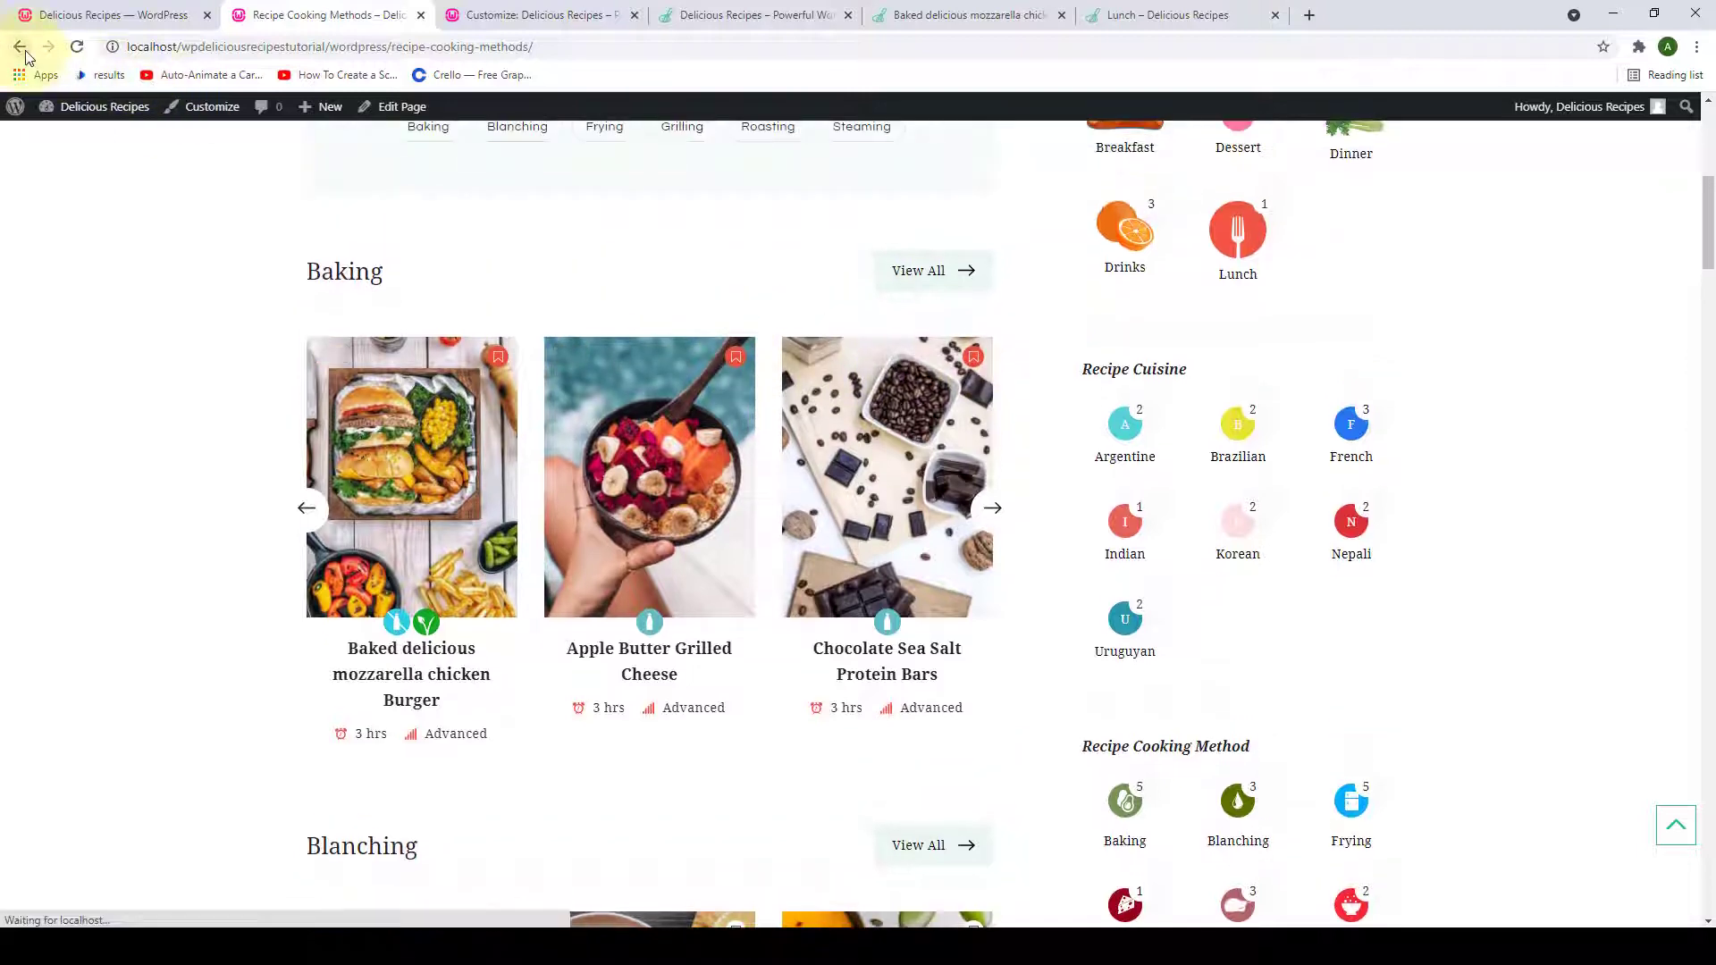
{"action": "scroll", "coordinate": [677, 437], "scroll_direction": "down", "scroll_amount": 4}
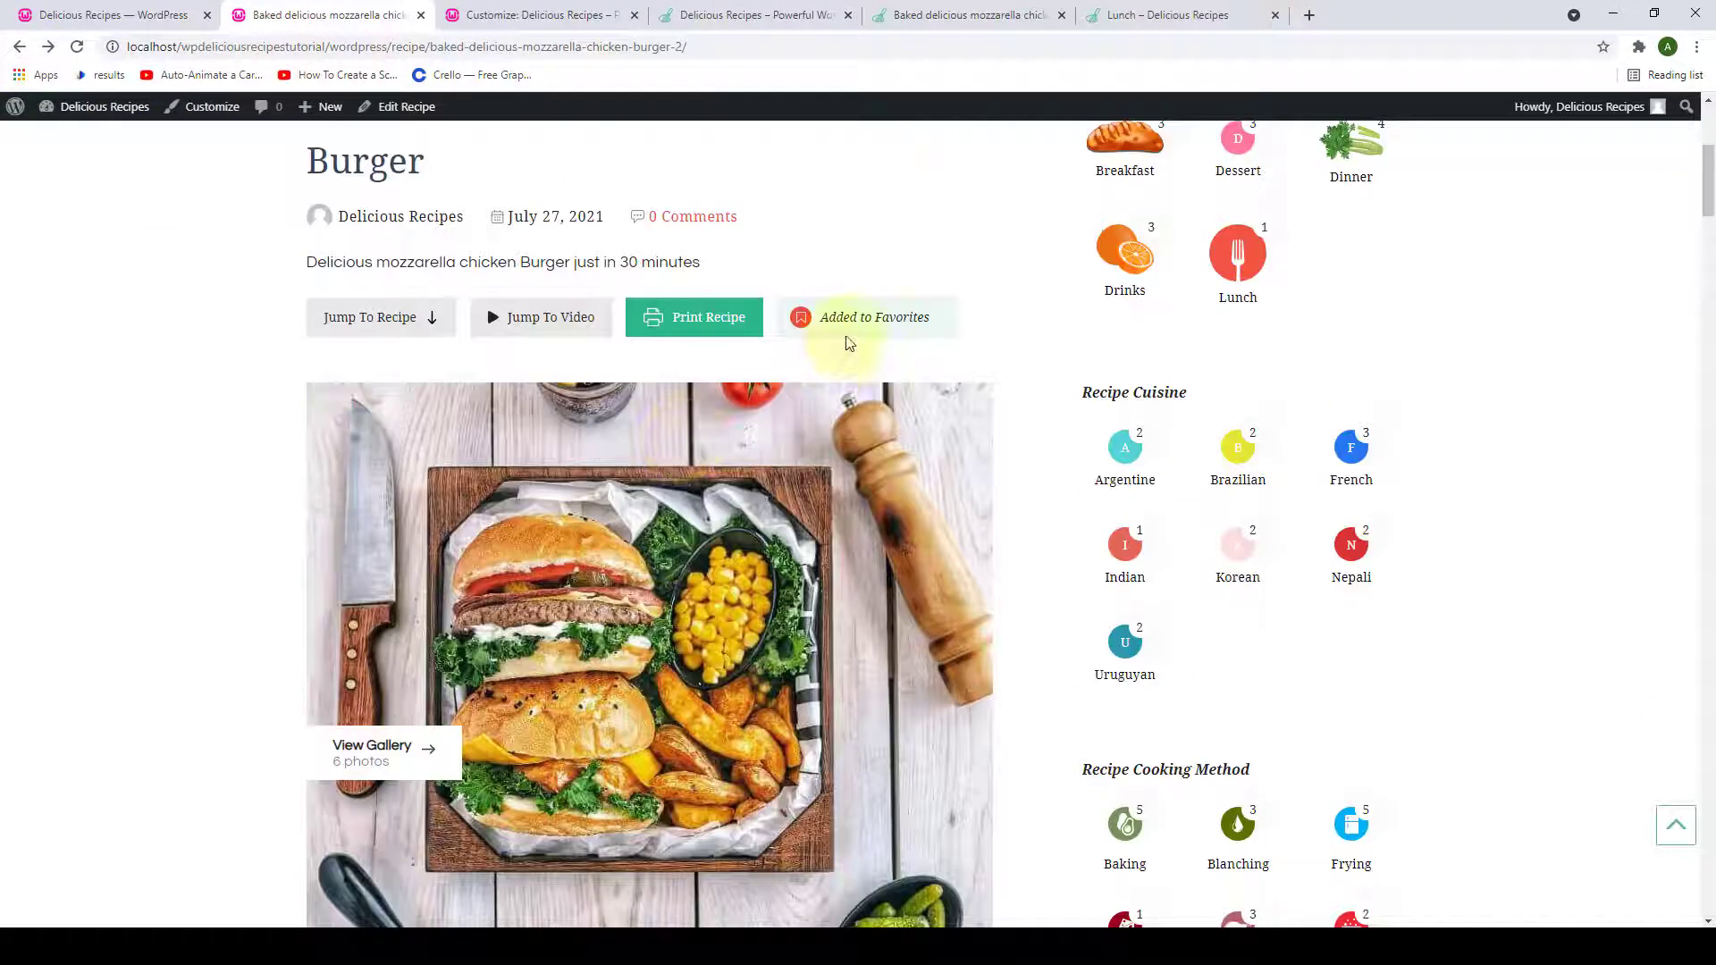
- Switch the Add to Favorites toggle off in Recipe Details and save the settings
{"action": "left_click", "coordinate": [134, 9]}
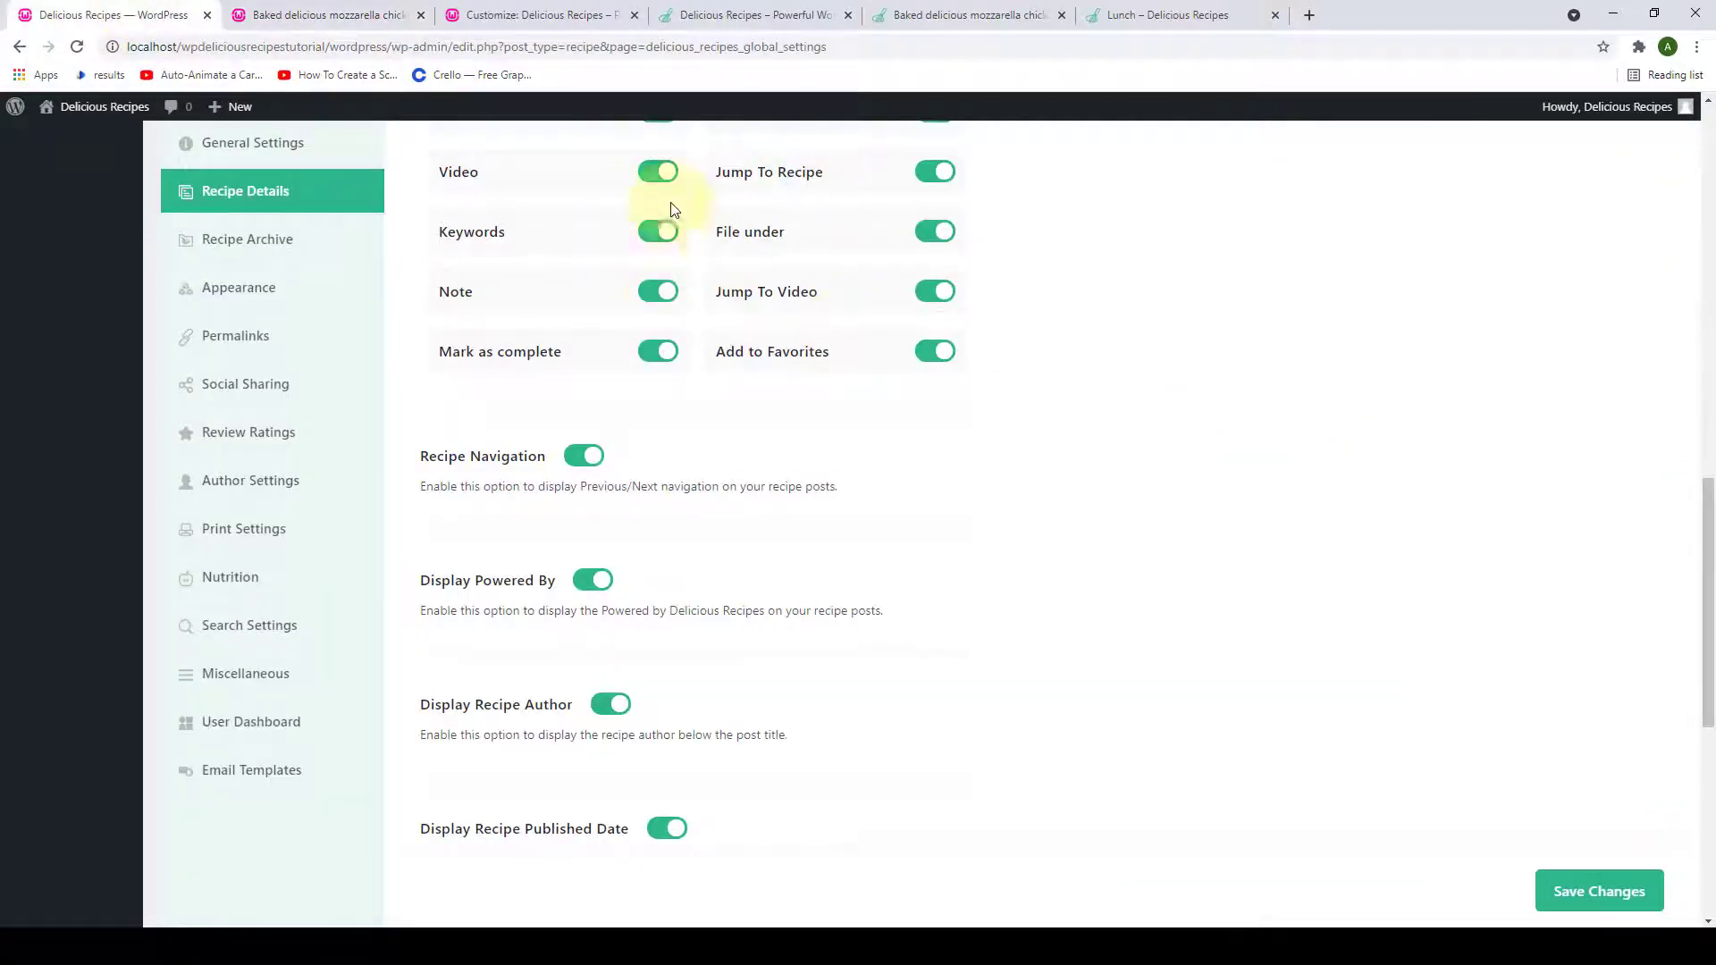
{"action": "left_click", "coordinate": [242, 247]}
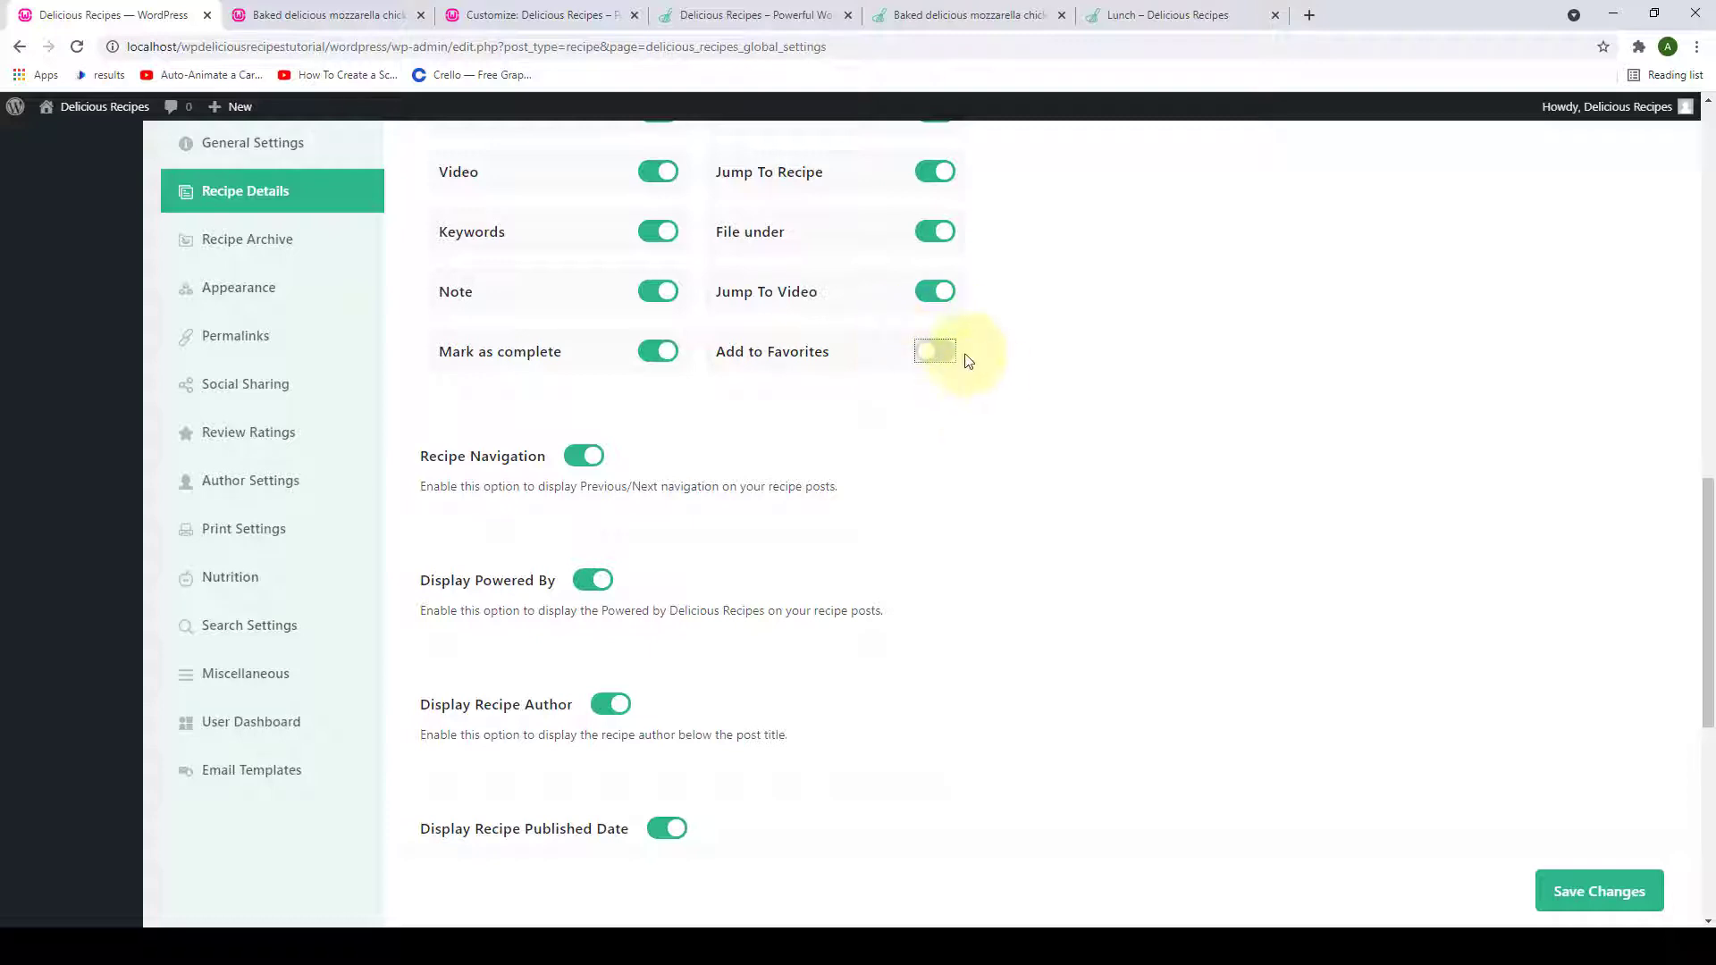
{"action": "left_click", "coordinate": [1631, 891]}
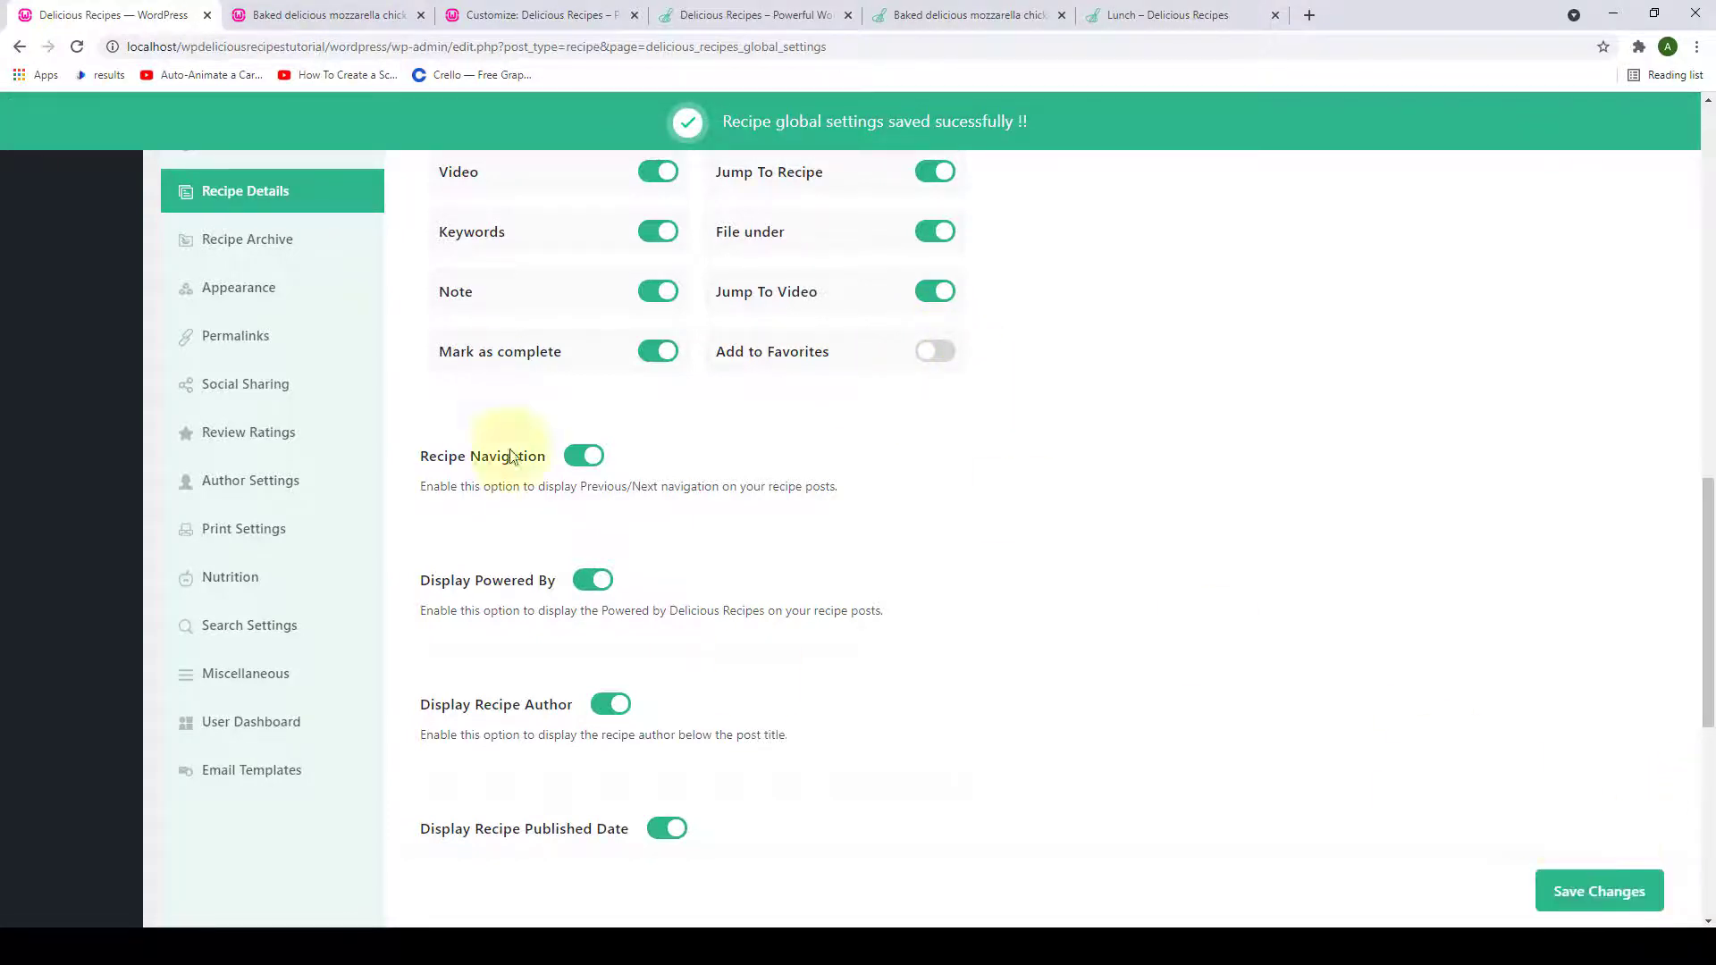
- Reload the burger recipe page and check it and the Cooking Methods recipe cards for the favorites option
{"action": "left_click", "coordinate": [357, 7]}
{"action": "left_click", "coordinate": [76, 46]}
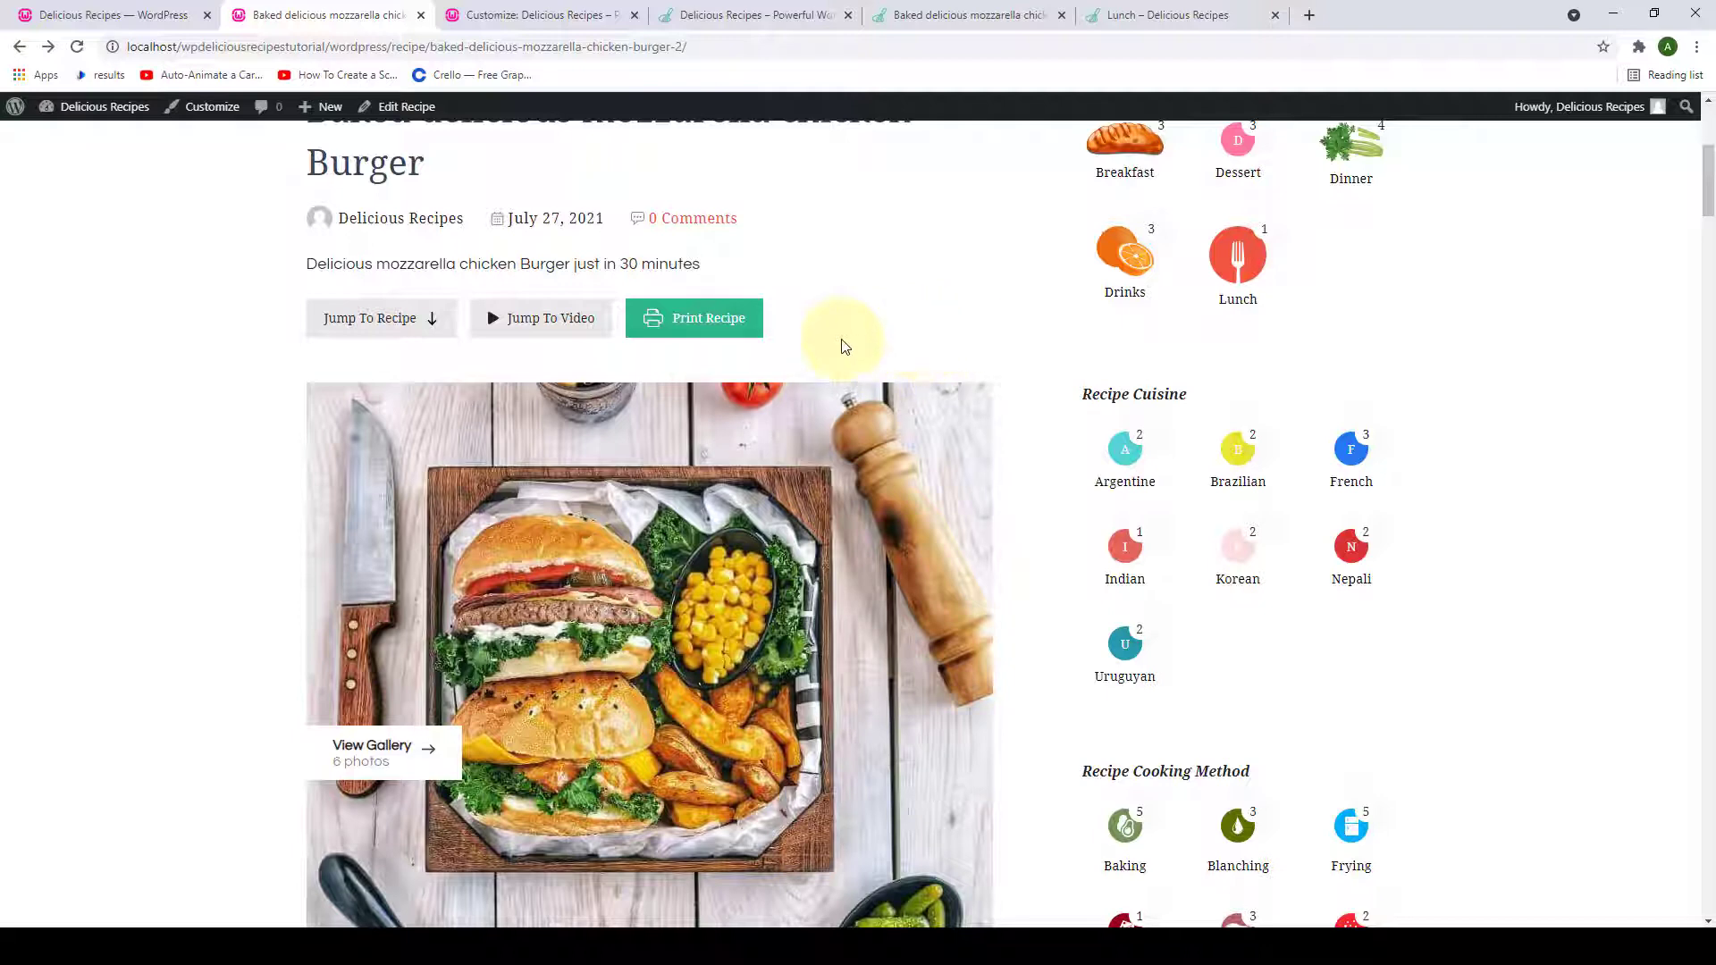
{"action": "scroll", "coordinate": [768, 432], "scroll_direction": "up", "scroll_amount": 3}
{"action": "scroll", "coordinate": [768, 433], "scroll_direction": "up", "scroll_amount": 2}
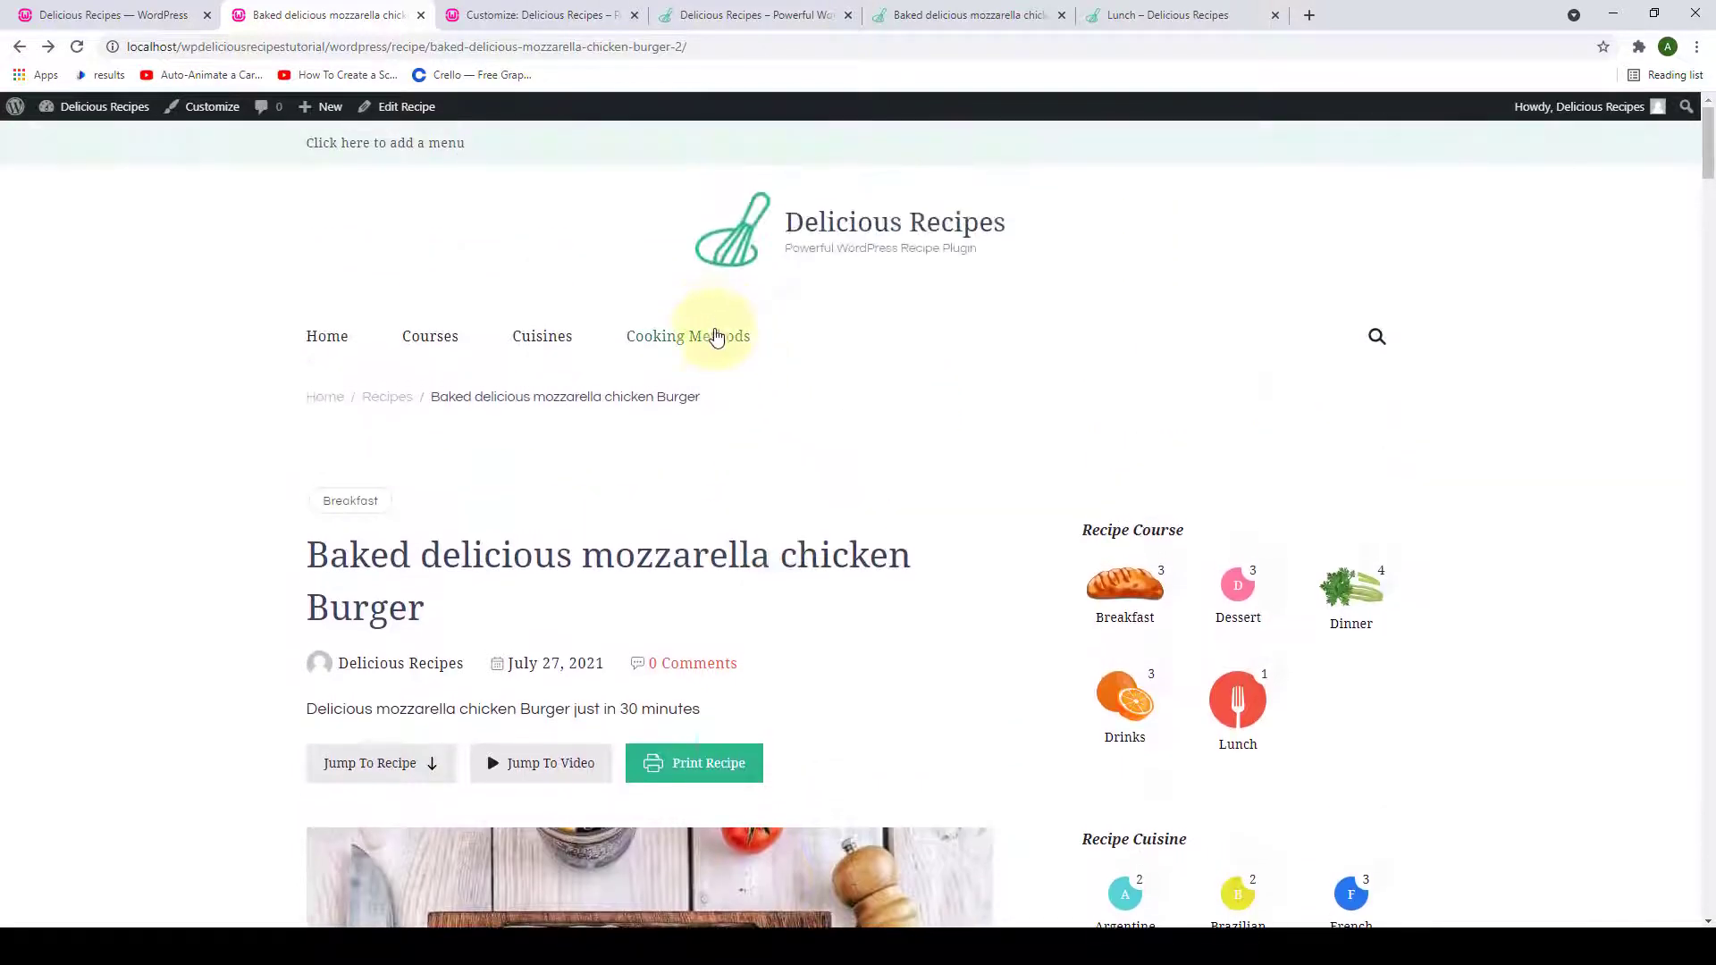
{"action": "left_click", "coordinate": [716, 341]}
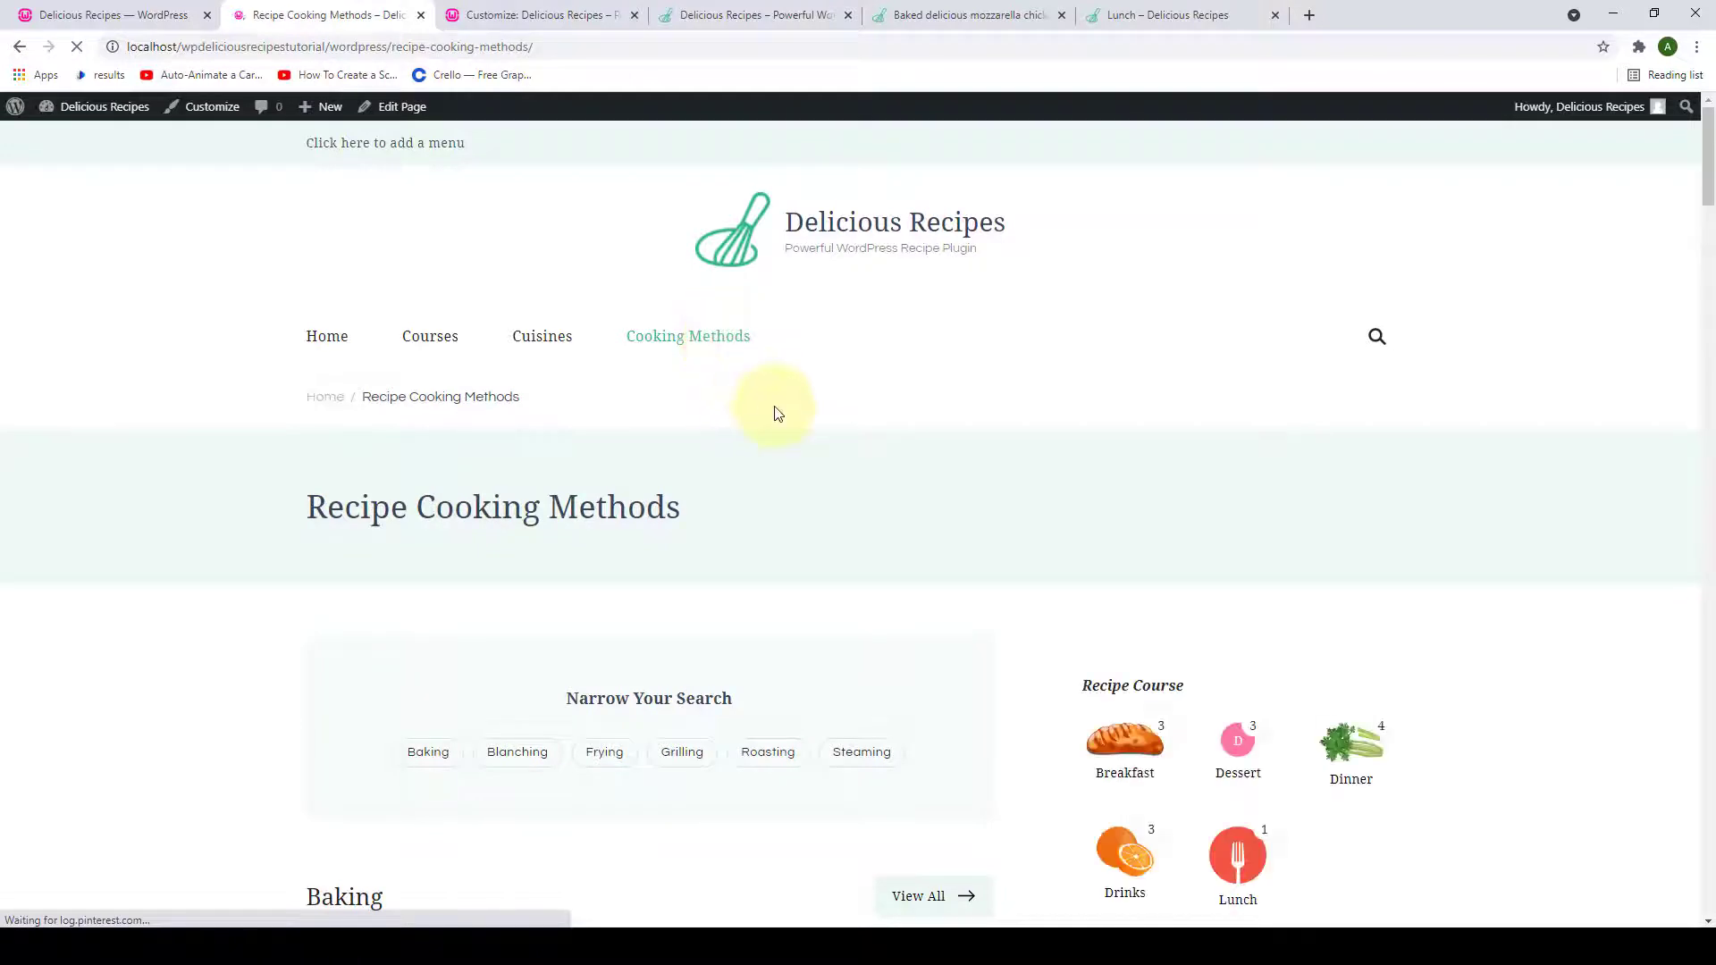
{"action": "scroll", "coordinate": [778, 413], "scroll_direction": "down", "scroll_amount": 8}
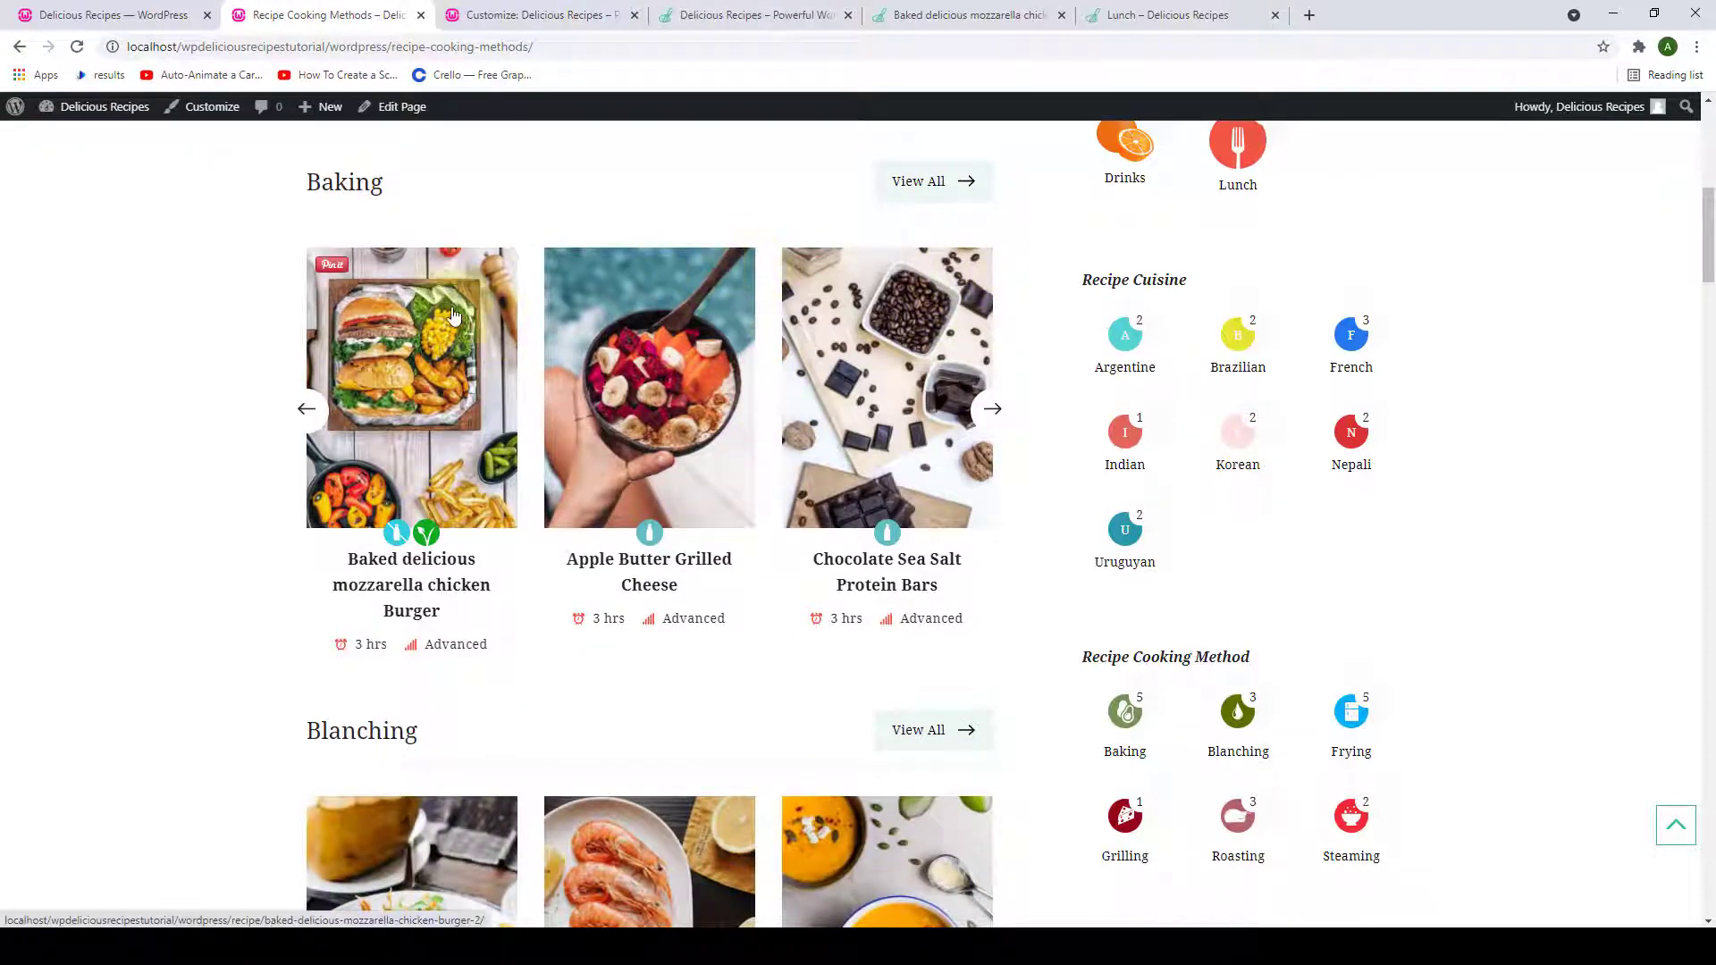
- Check the remaining Cooking Methods recipe cards for the favorites option, then switch Add to Favorites back on in Recipe Details and save
{"action": "scroll", "coordinate": [507, 299], "scroll_direction": "down", "scroll_amount": 7}
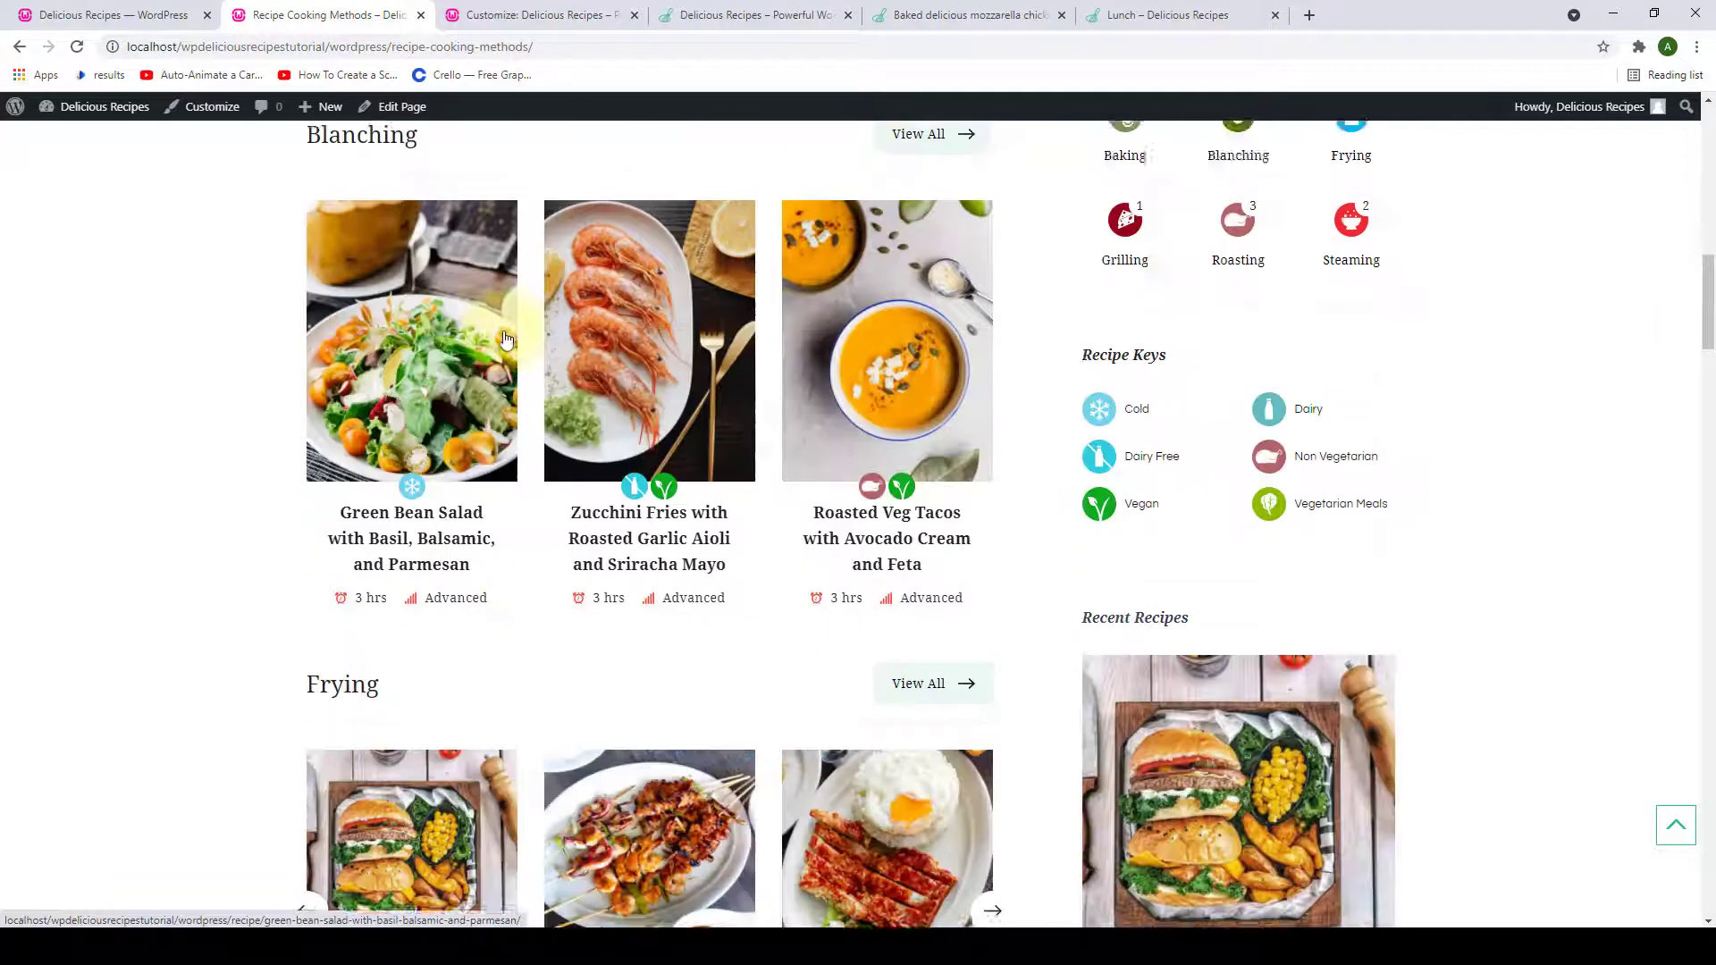
{"action": "scroll", "coordinate": [500, 259], "scroll_direction": "down", "scroll_amount": 7}
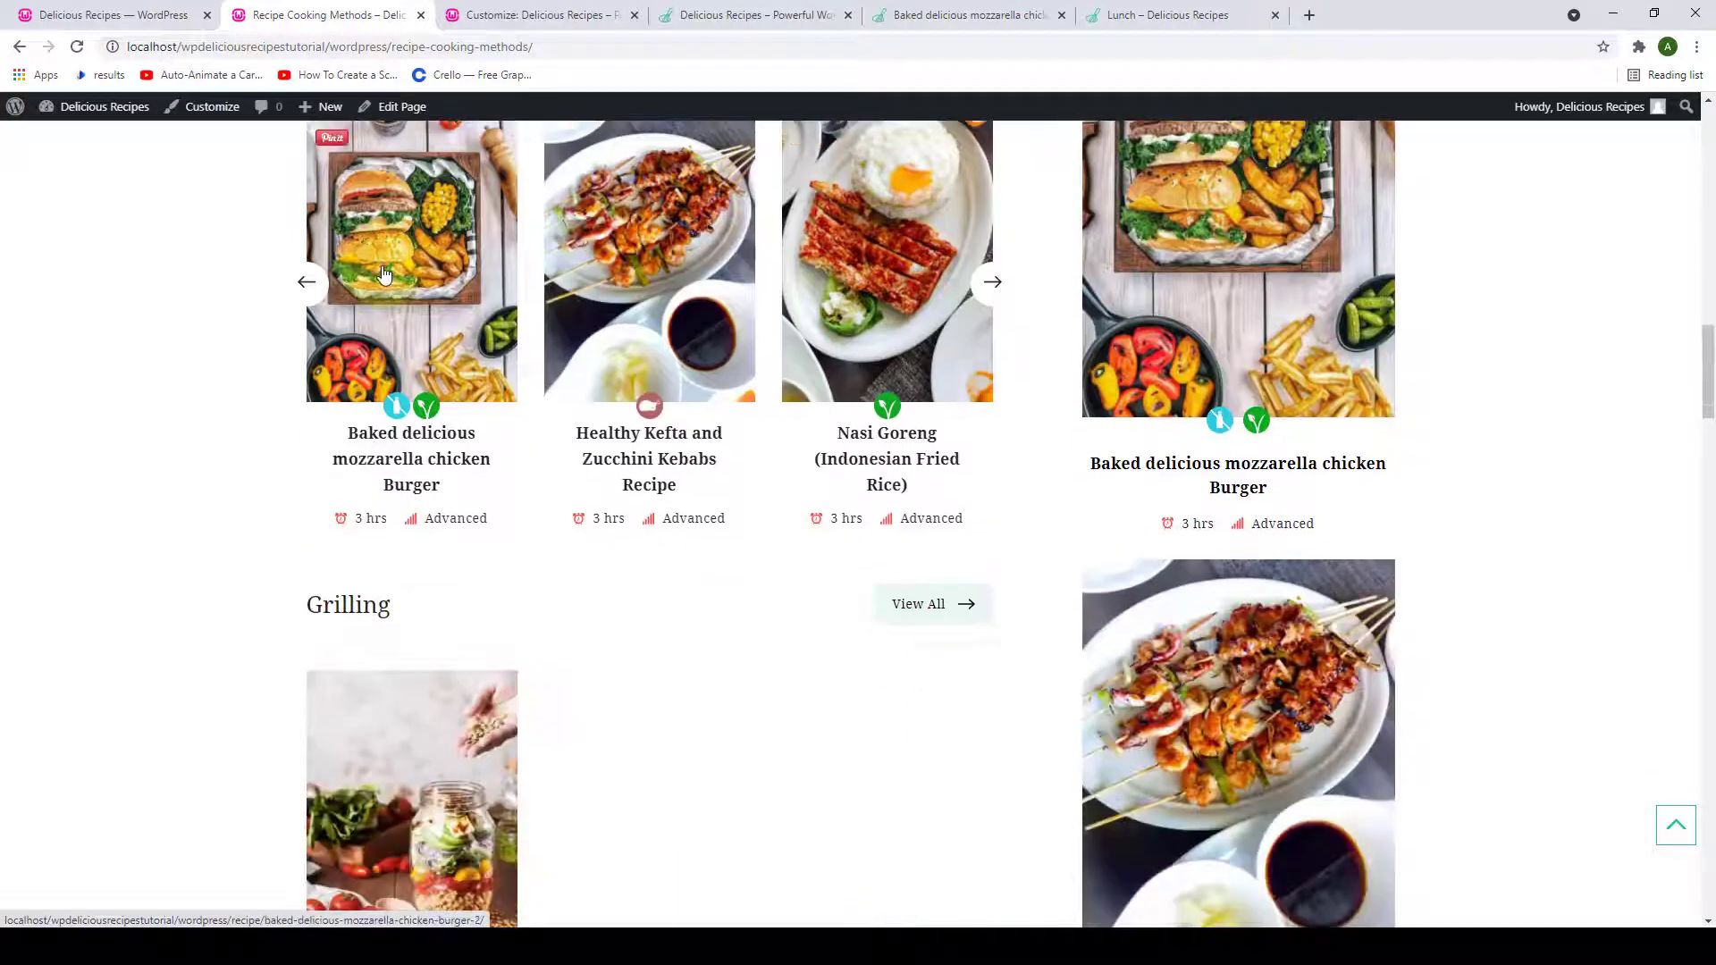
{"action": "left_click", "coordinate": [105, 7]}
{"action": "left_click", "coordinate": [935, 351]}
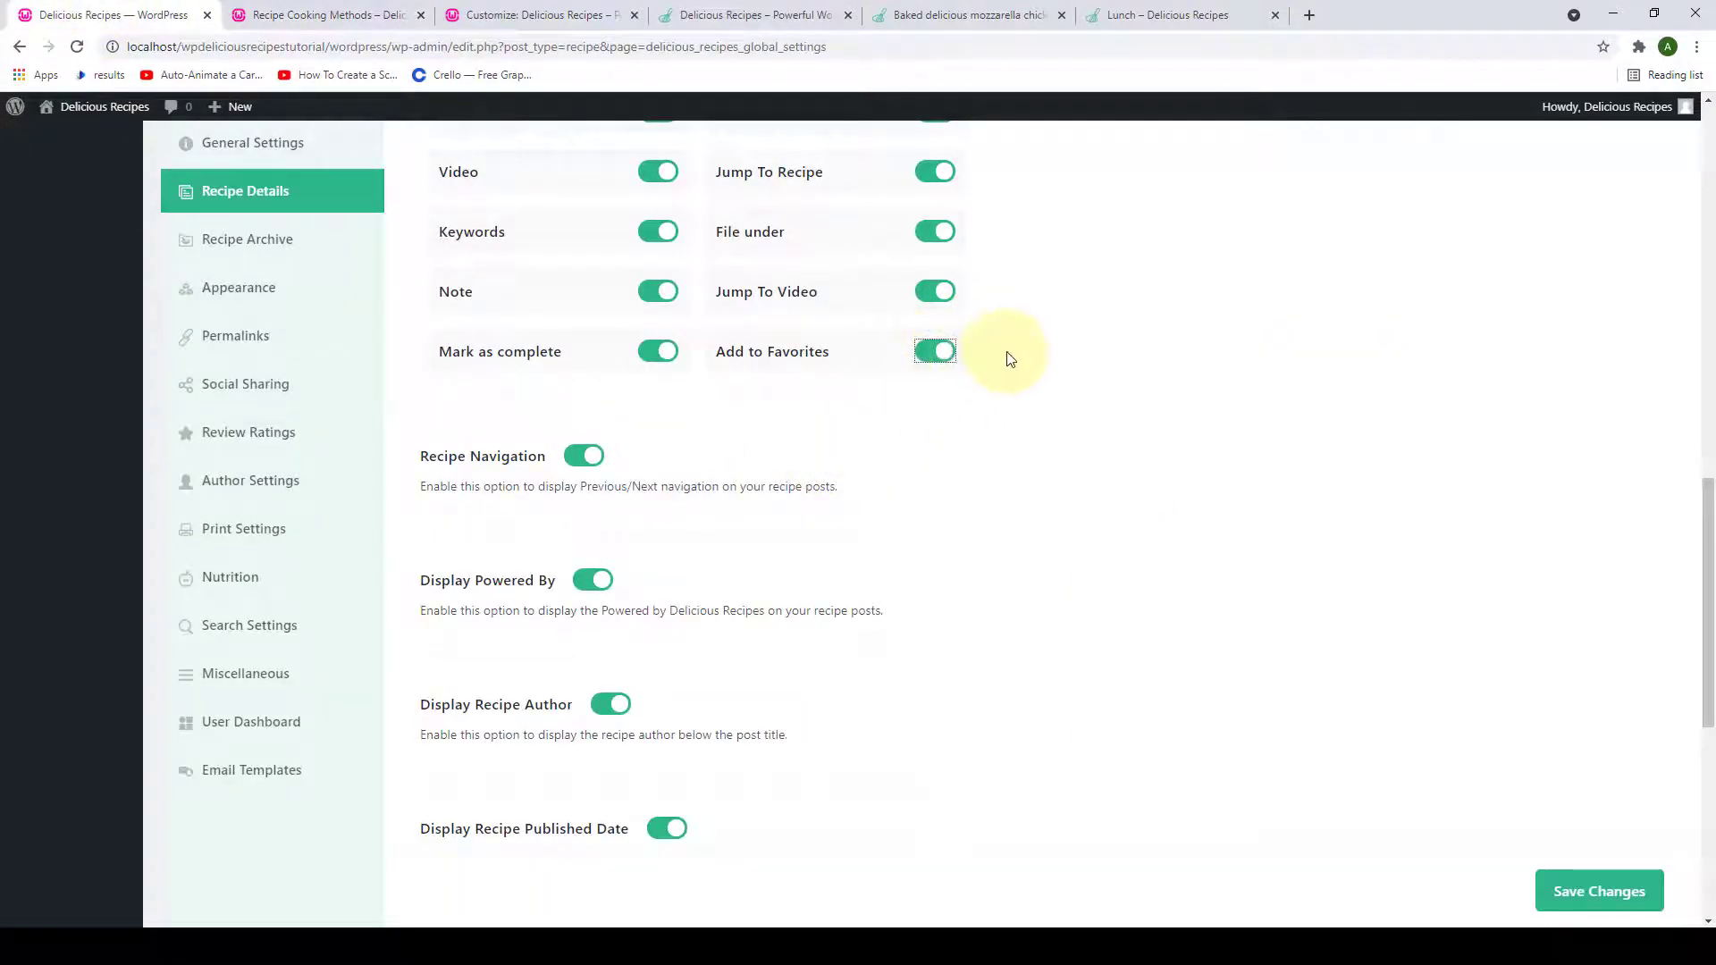
{"action": "left_click", "coordinate": [1618, 894]}
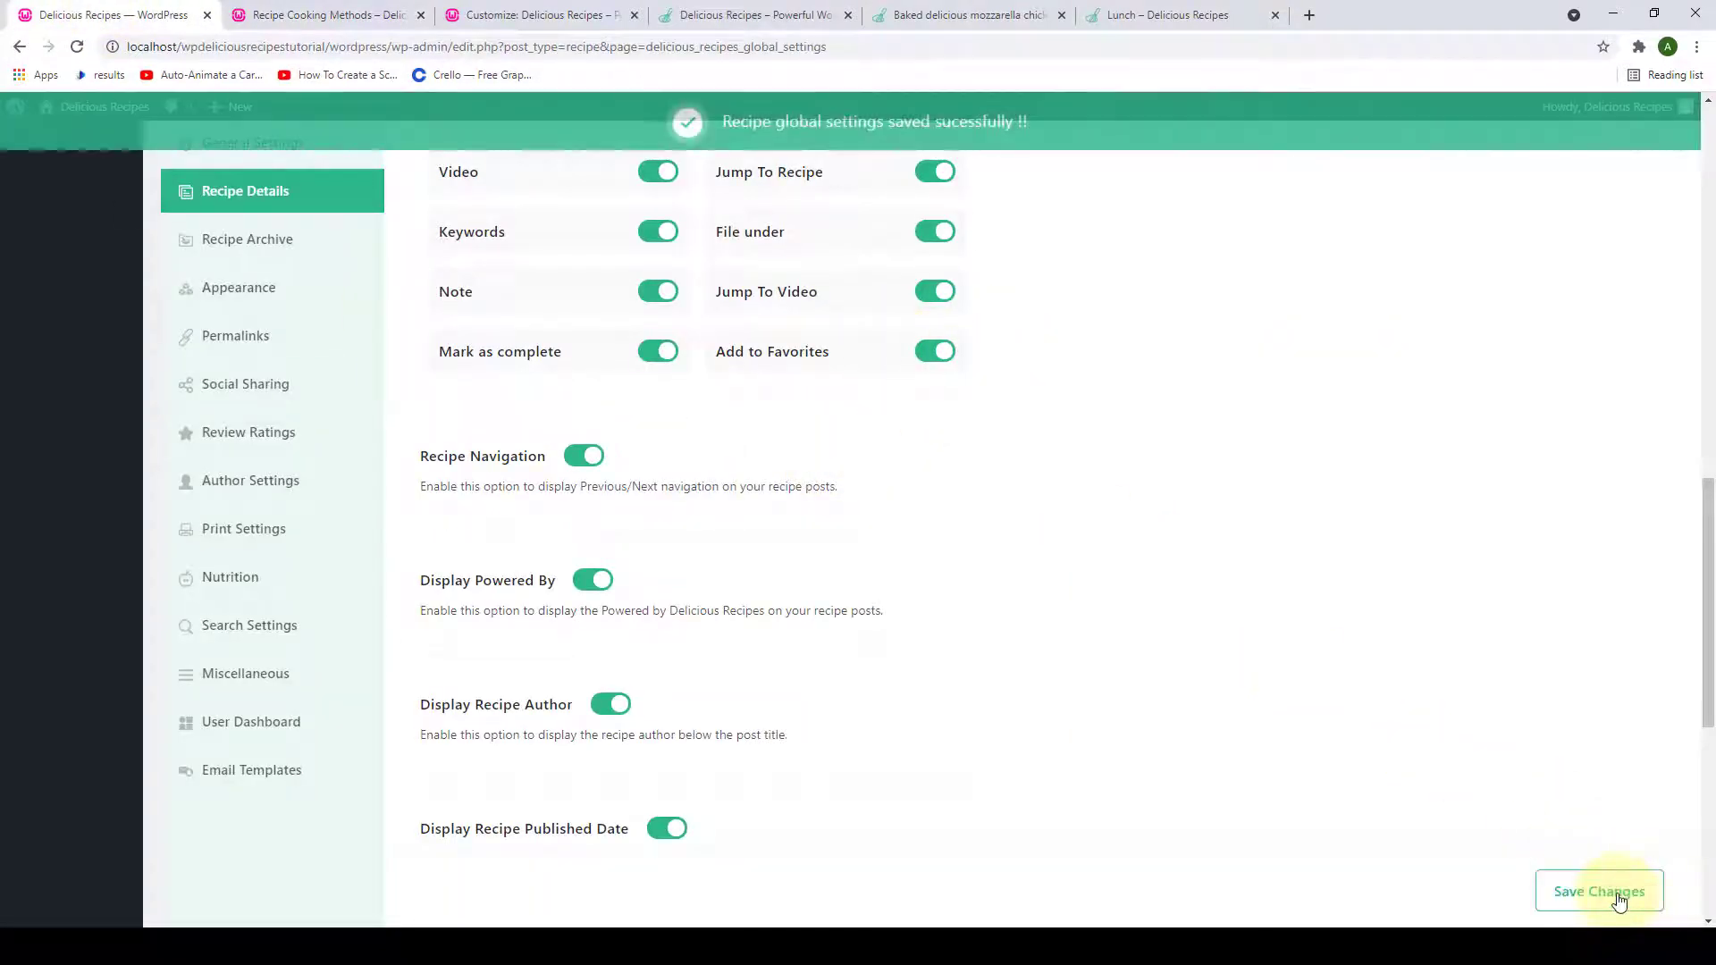
- Reload the Cooking Methods page and examine the favorites option on its recipe cards and on the burger recipe page
{"action": "left_click", "coordinate": [363, 10]}
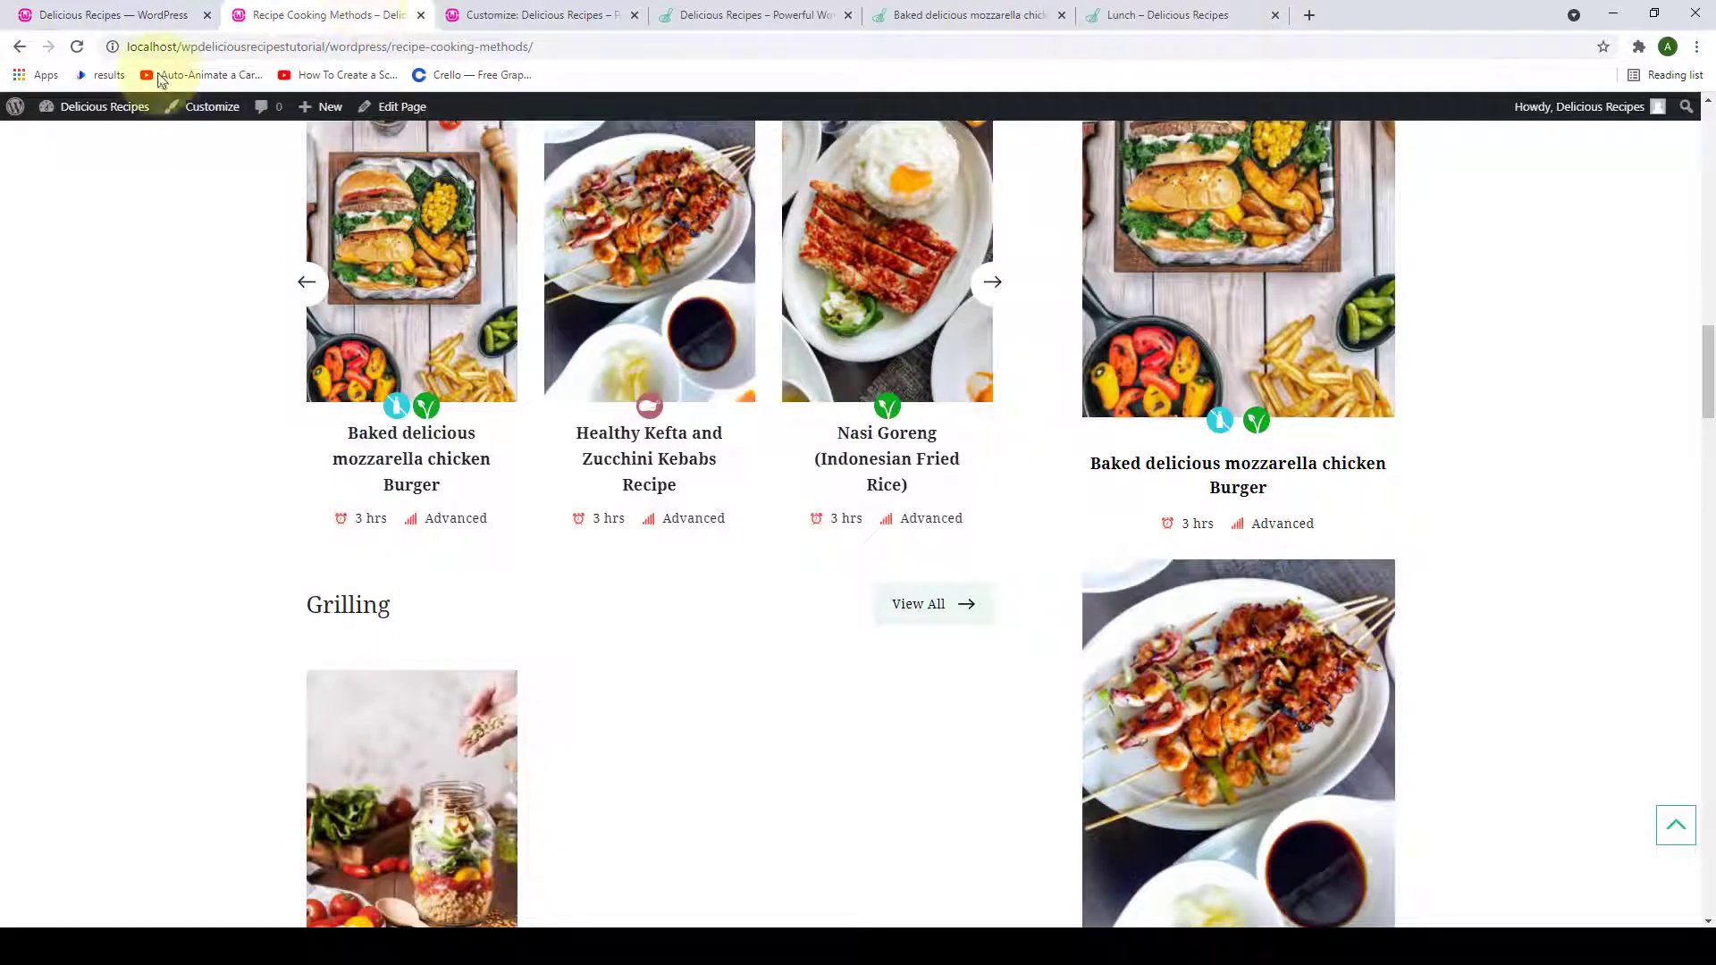
{"action": "left_click", "coordinate": [76, 48]}
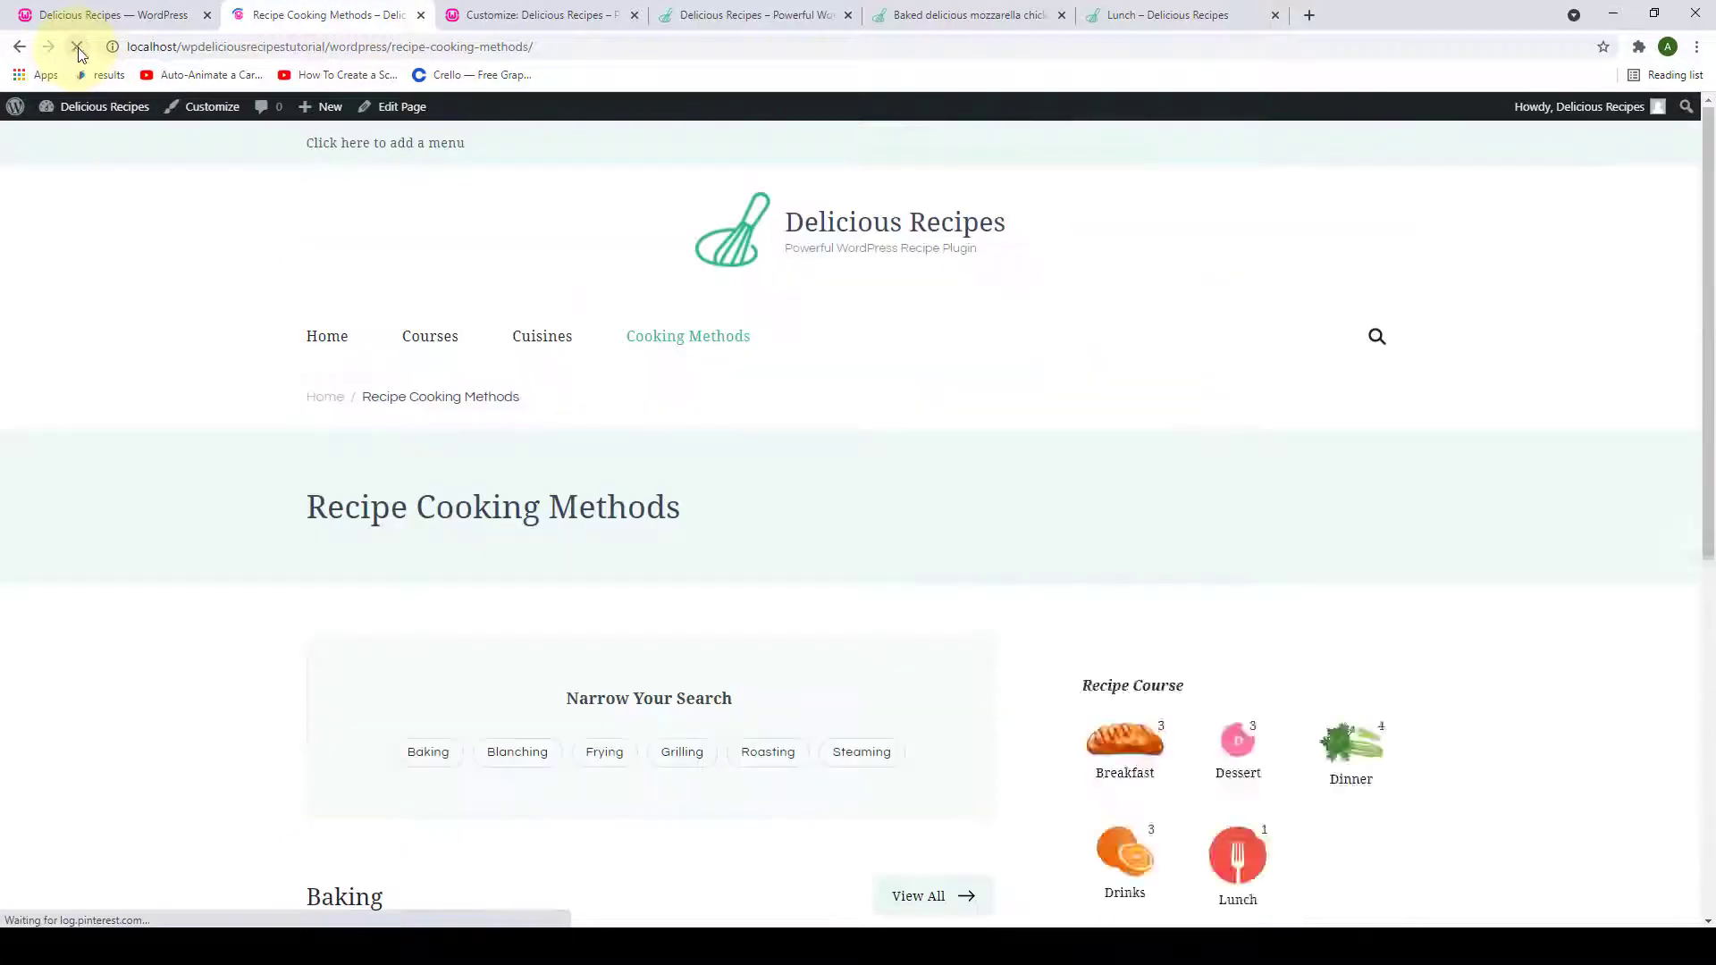
{"action": "scroll", "coordinate": [353, 300], "scroll_direction": "down", "scroll_amount": 10}
{"action": "scroll", "coordinate": [957, 348], "scroll_direction": "up", "scroll_amount": 2}
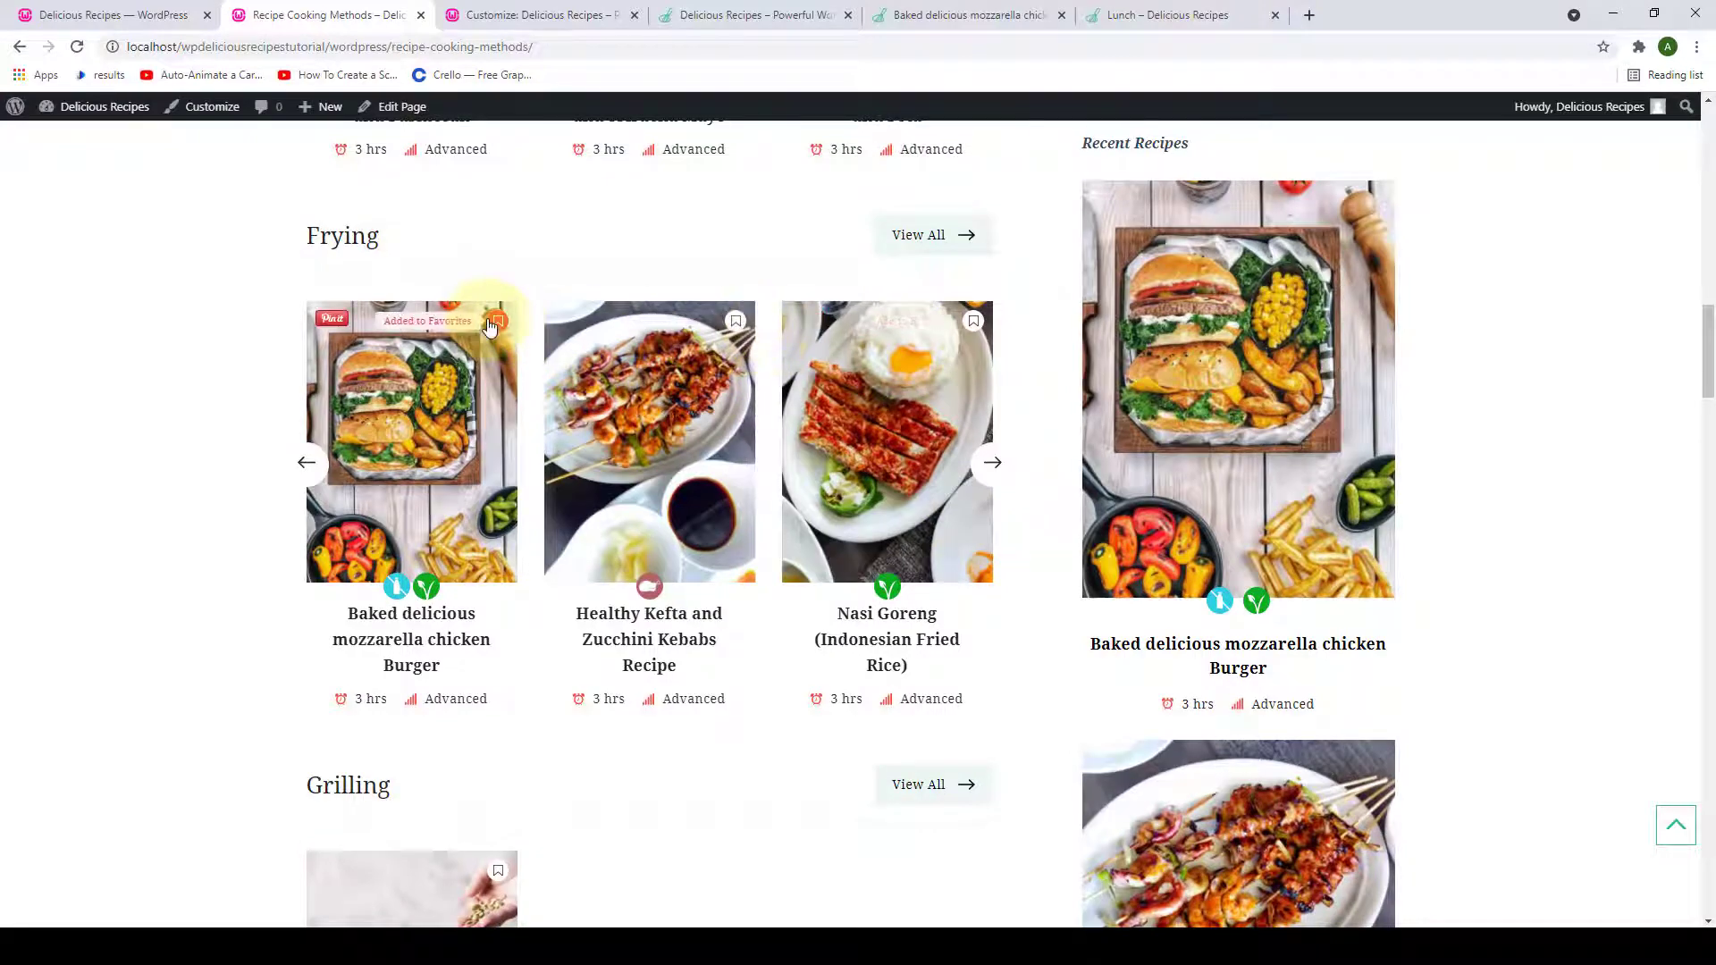
{"action": "scroll", "coordinate": [558, 362], "scroll_direction": "up", "scroll_amount": 15}
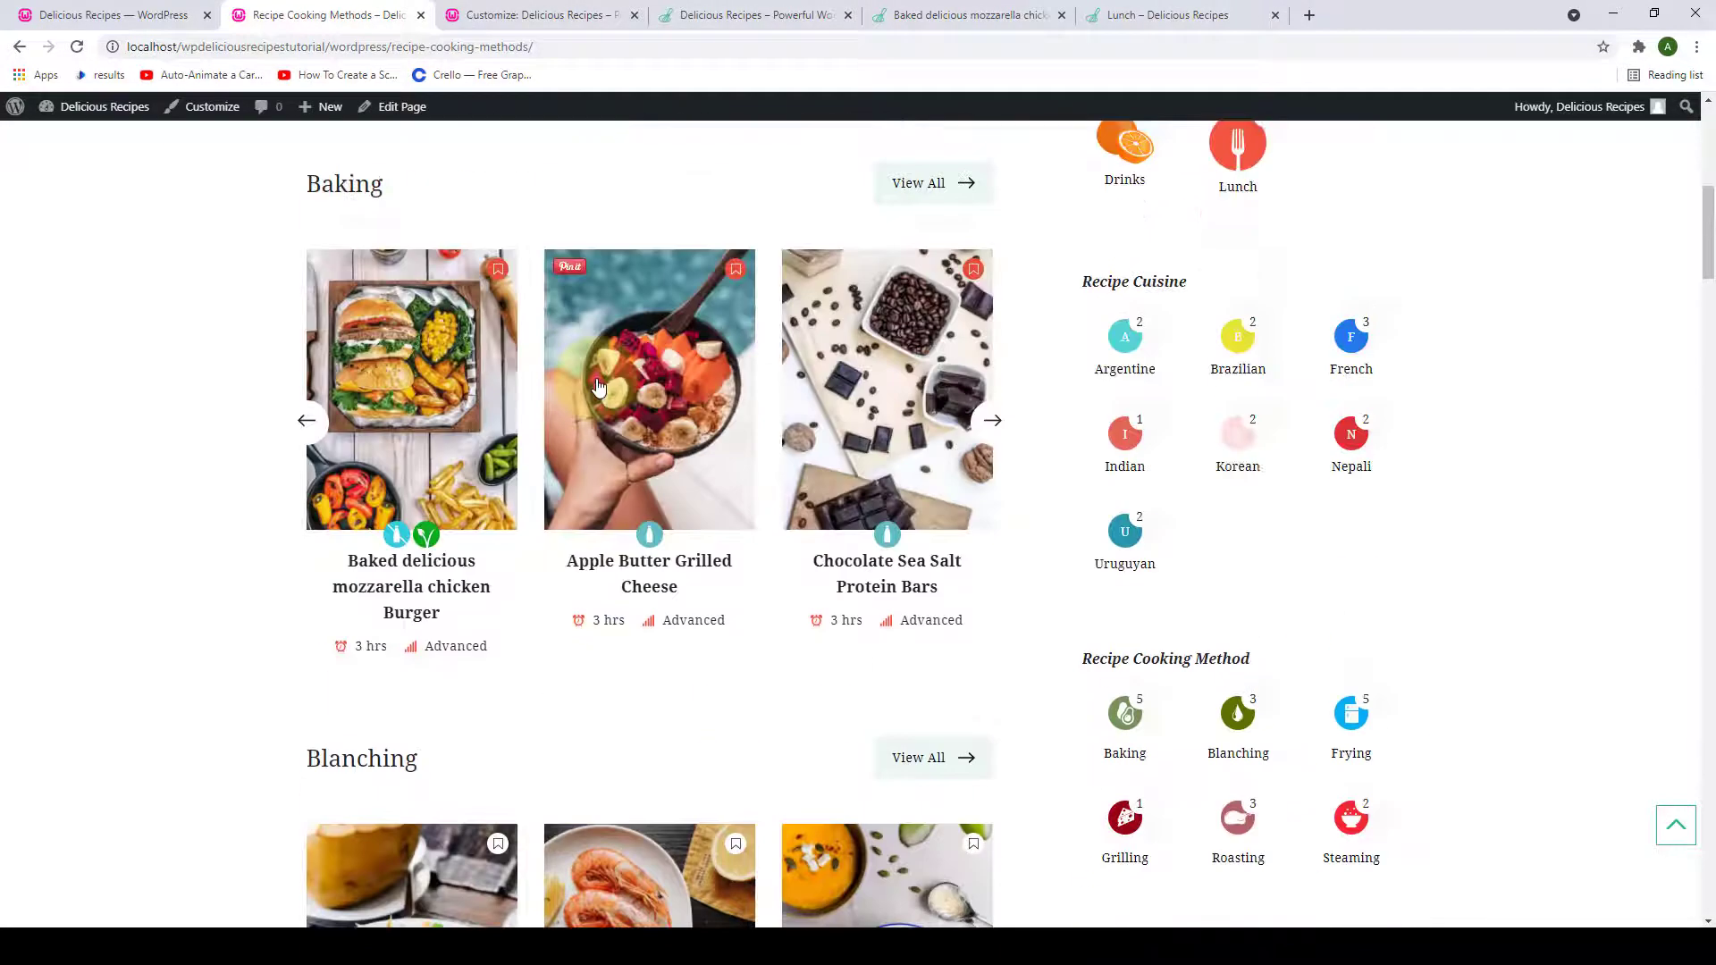
{"action": "left_click", "coordinate": [18, 47]}
{"action": "left_click", "coordinate": [18, 48]}
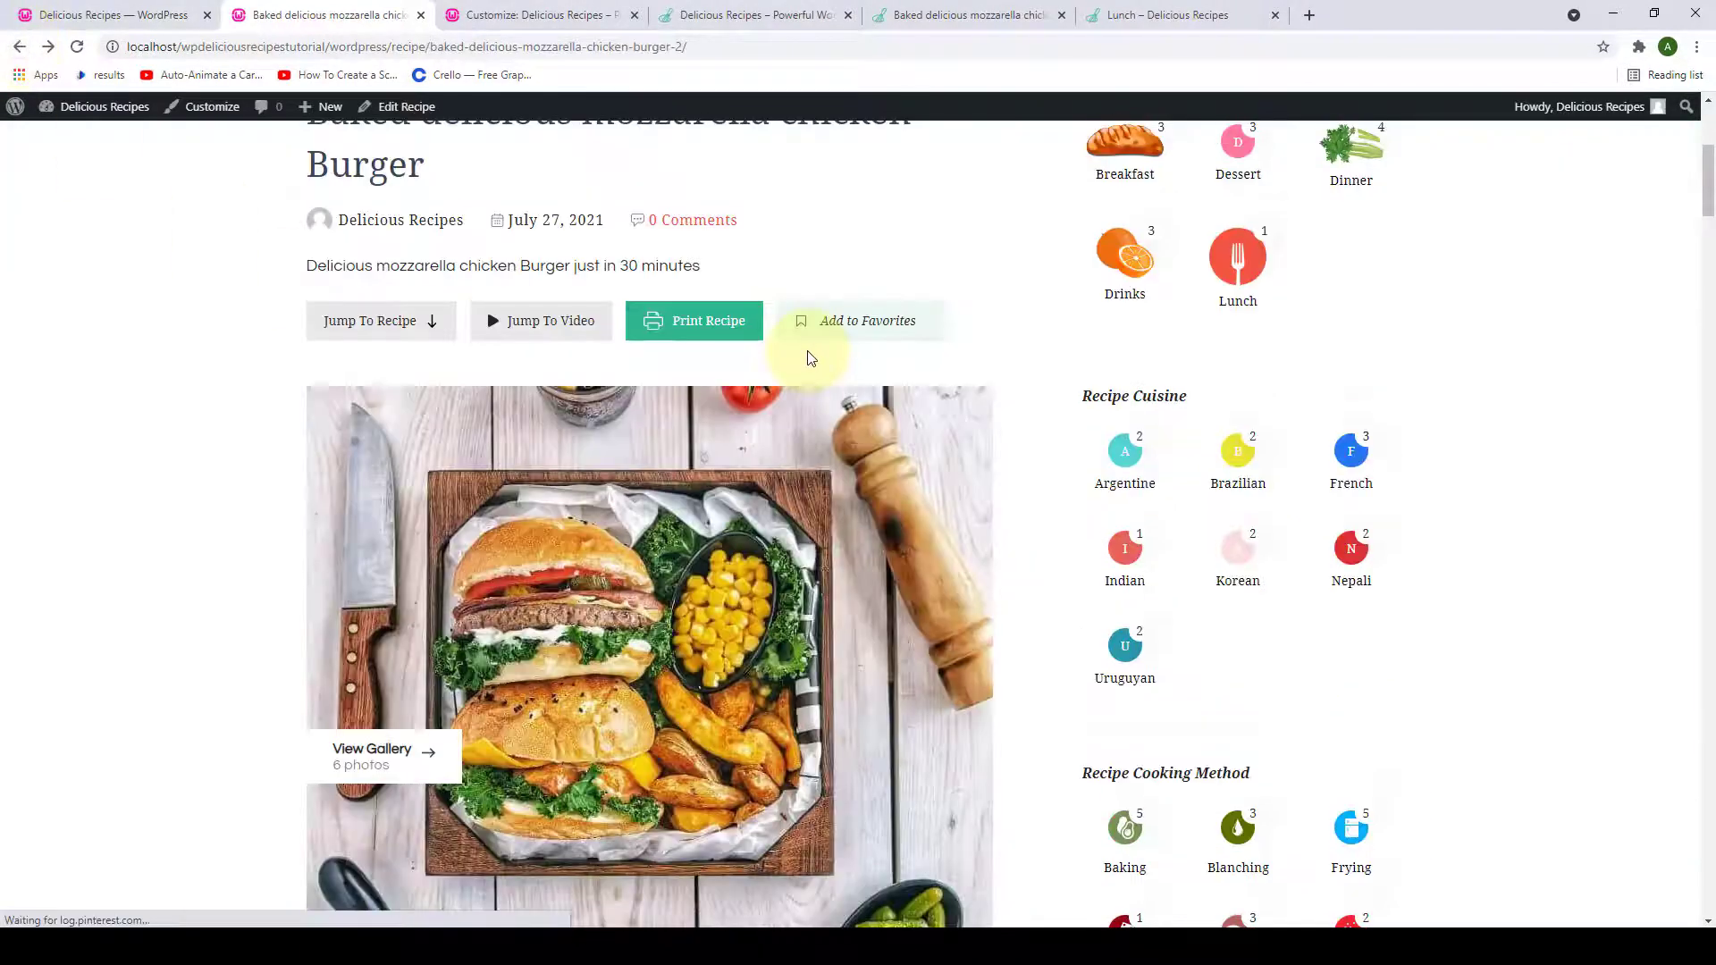
{"action": "scroll", "coordinate": [809, 354], "scroll_direction": "down", "scroll_amount": 1}
{"action": "scroll", "coordinate": [807, 350], "scroll_direction": "up", "scroll_amount": 1}
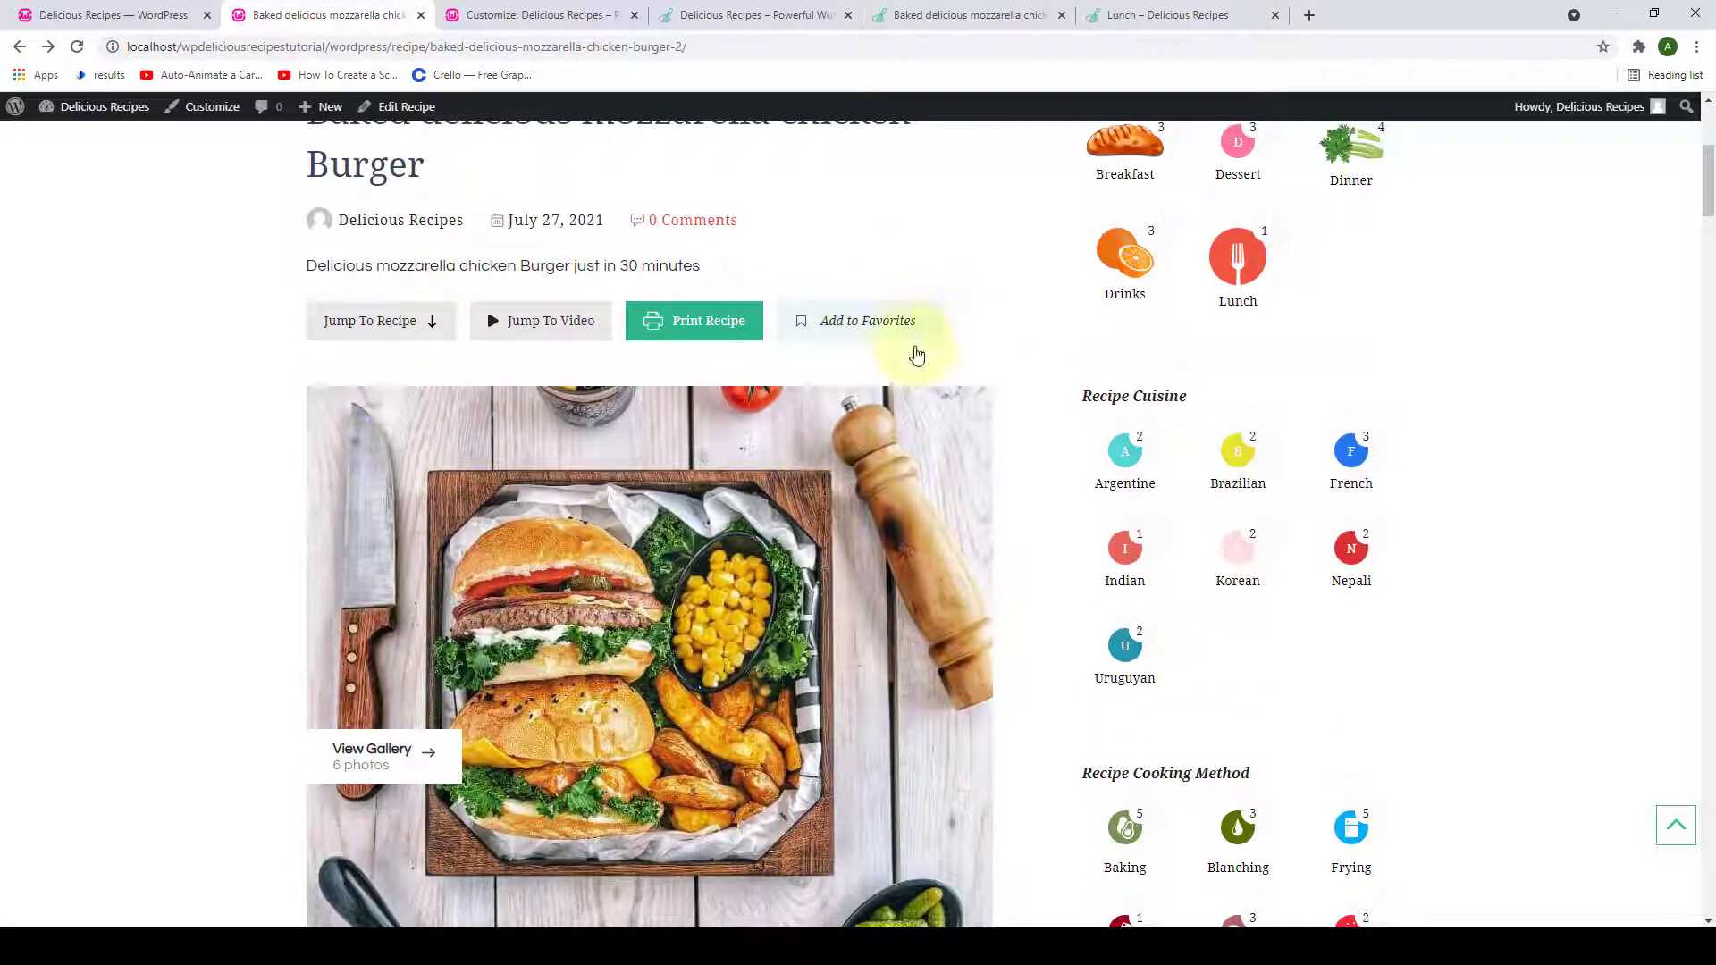
- Review the Global Recipe Toggles in Recipe Details and make their default text editable
{"action": "left_click", "coordinate": [205, 7]}
{"action": "scroll", "coordinate": [817, 420], "scroll_direction": "down", "scroll_amount": 1}
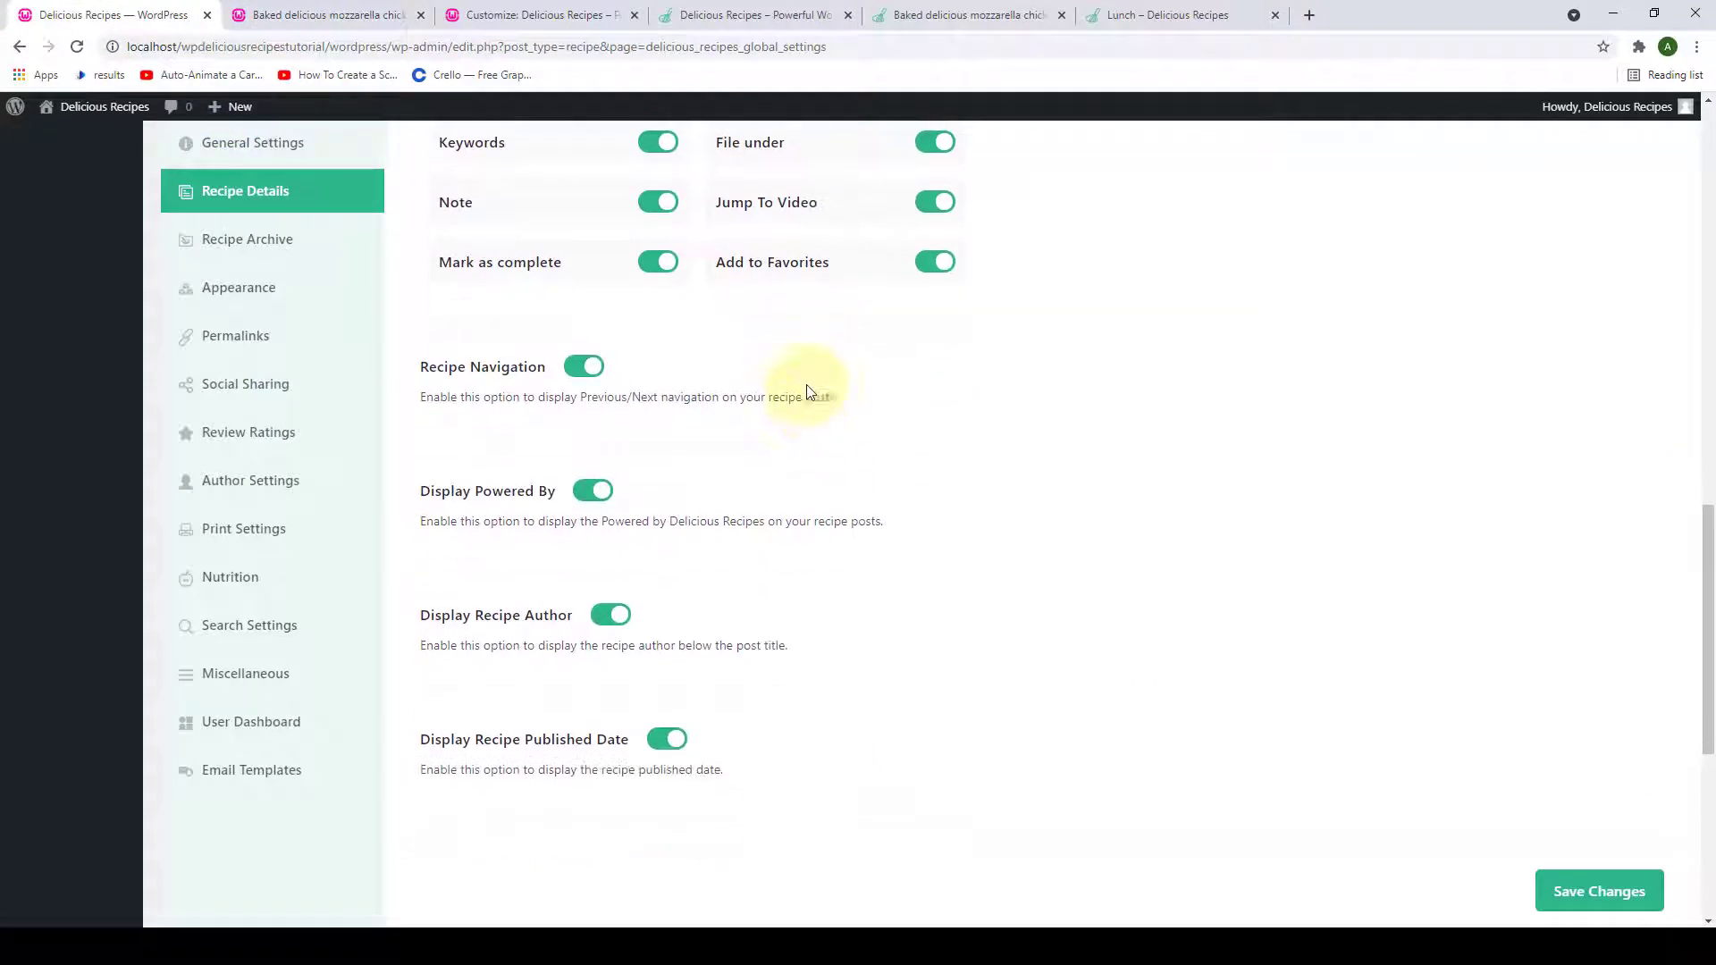
{"action": "scroll", "coordinate": [822, 387], "scroll_direction": "up", "scroll_amount": 8}
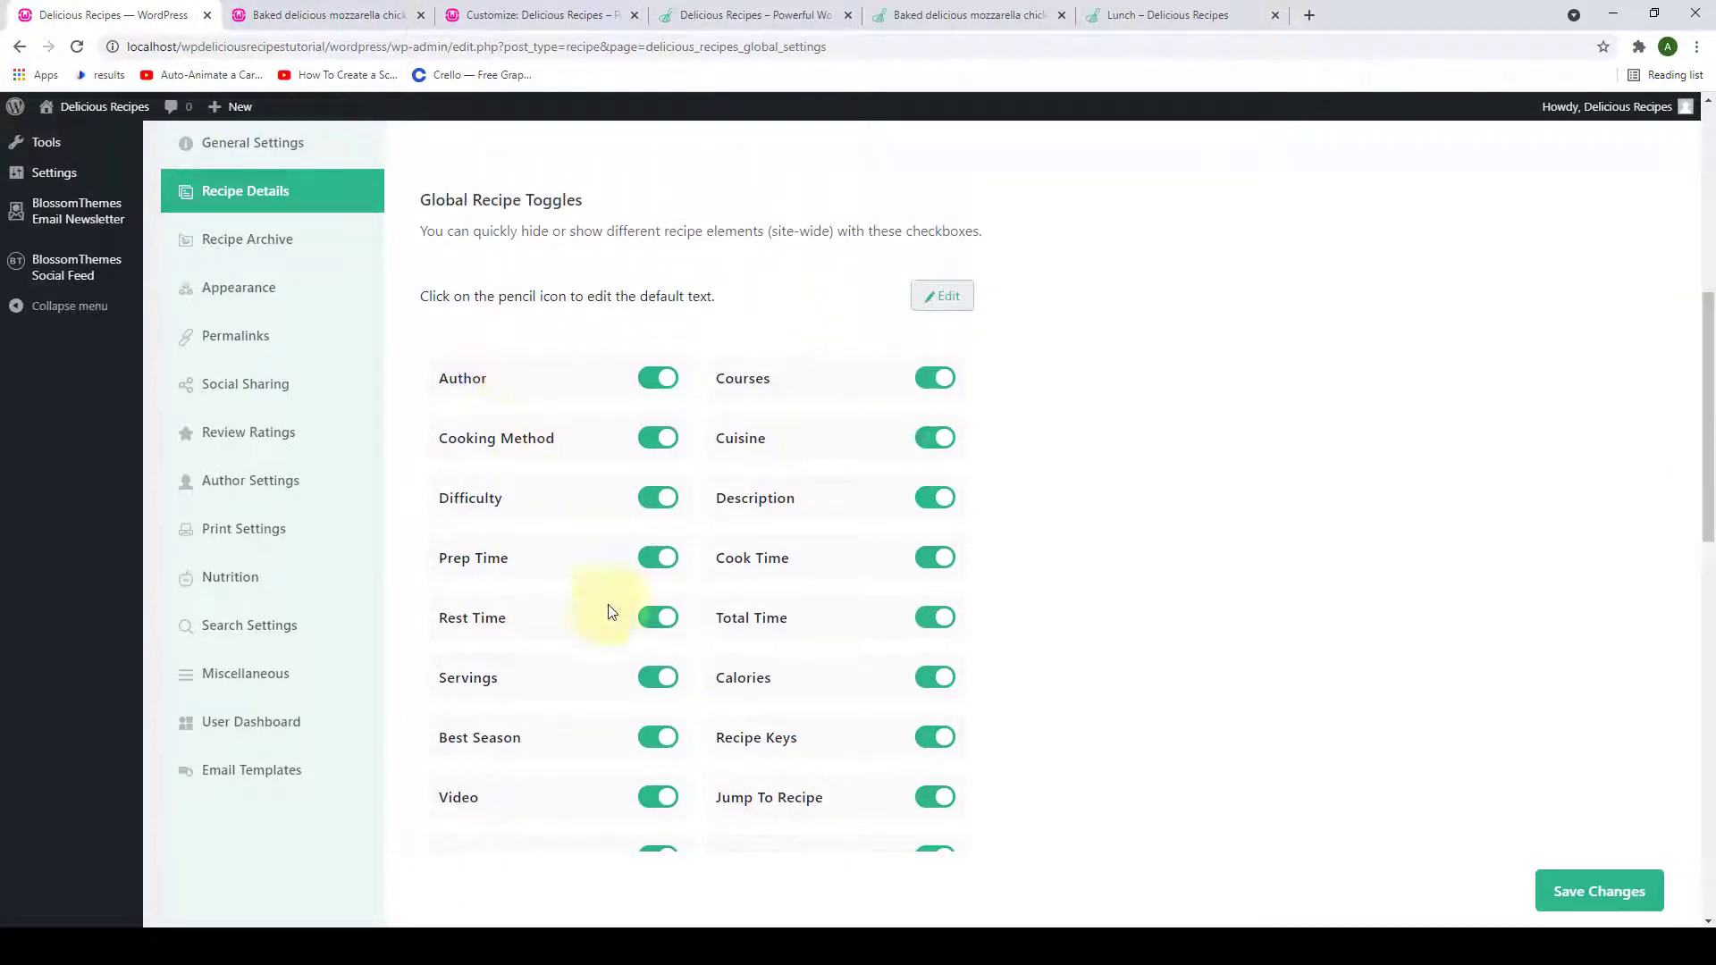
{"action": "scroll", "coordinate": [587, 730], "scroll_direction": "down", "scroll_amount": 1}
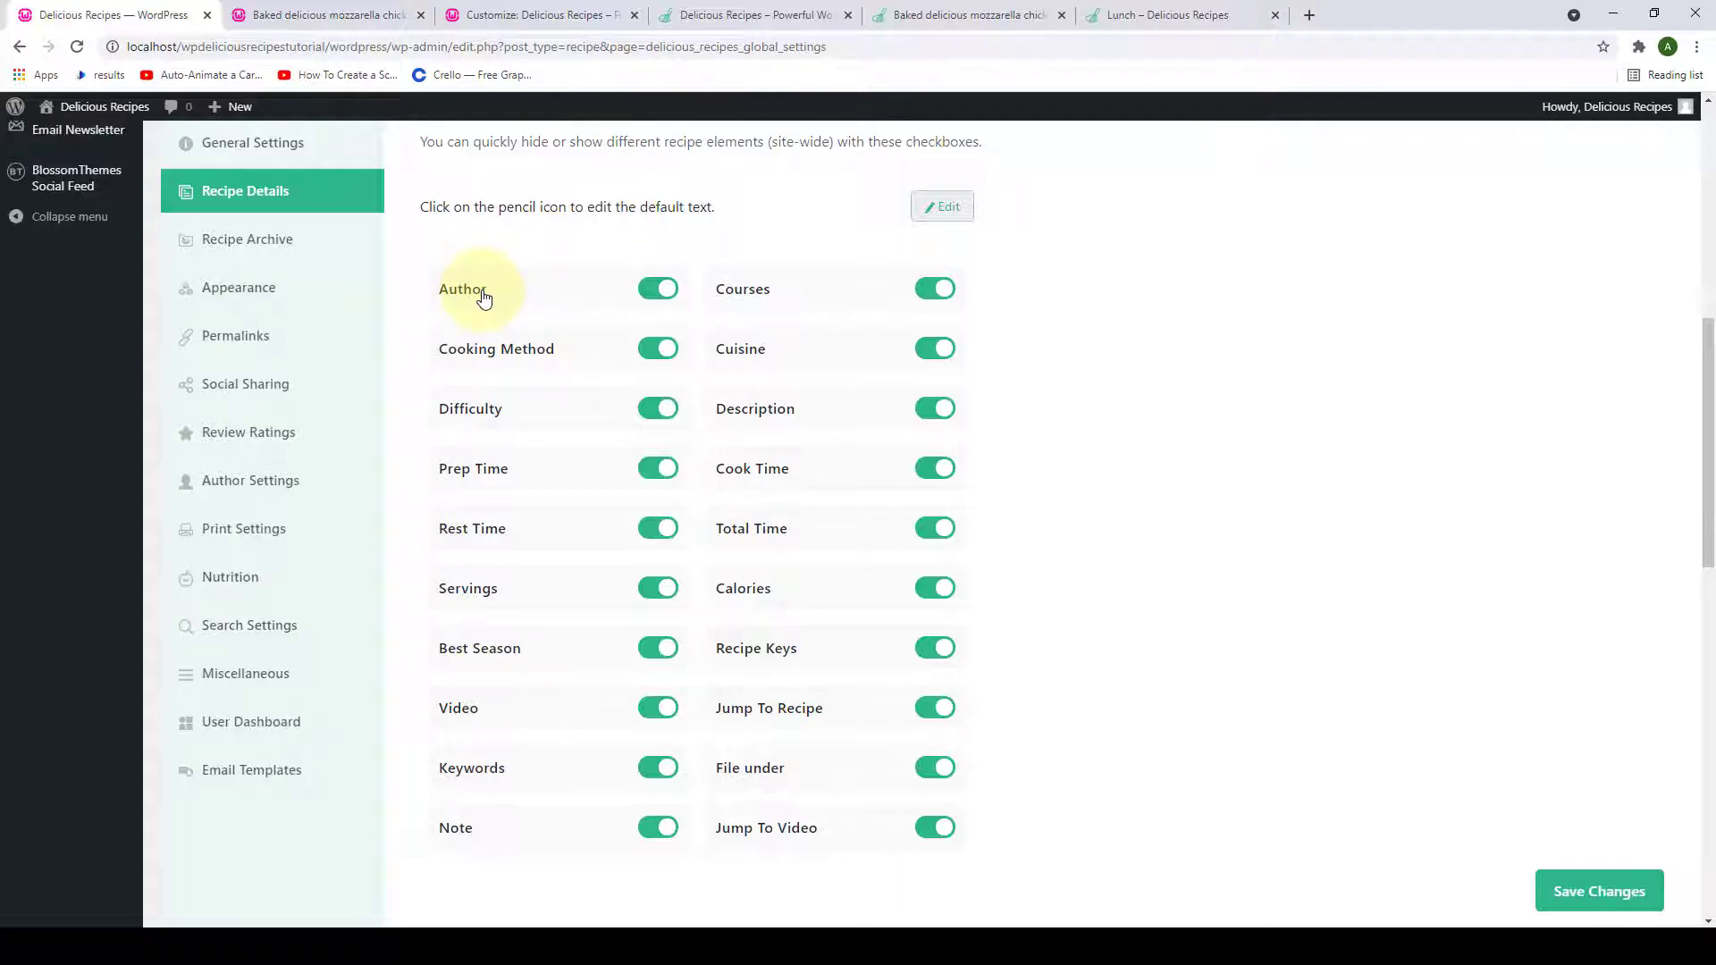
{"action": "left_click", "coordinate": [935, 213]}
{"action": "scroll", "coordinate": [536, 364], "scroll_direction": "down", "scroll_amount": 2}
{"action": "scroll", "coordinate": [545, 391], "scroll_direction": "down", "scroll_amount": 4}
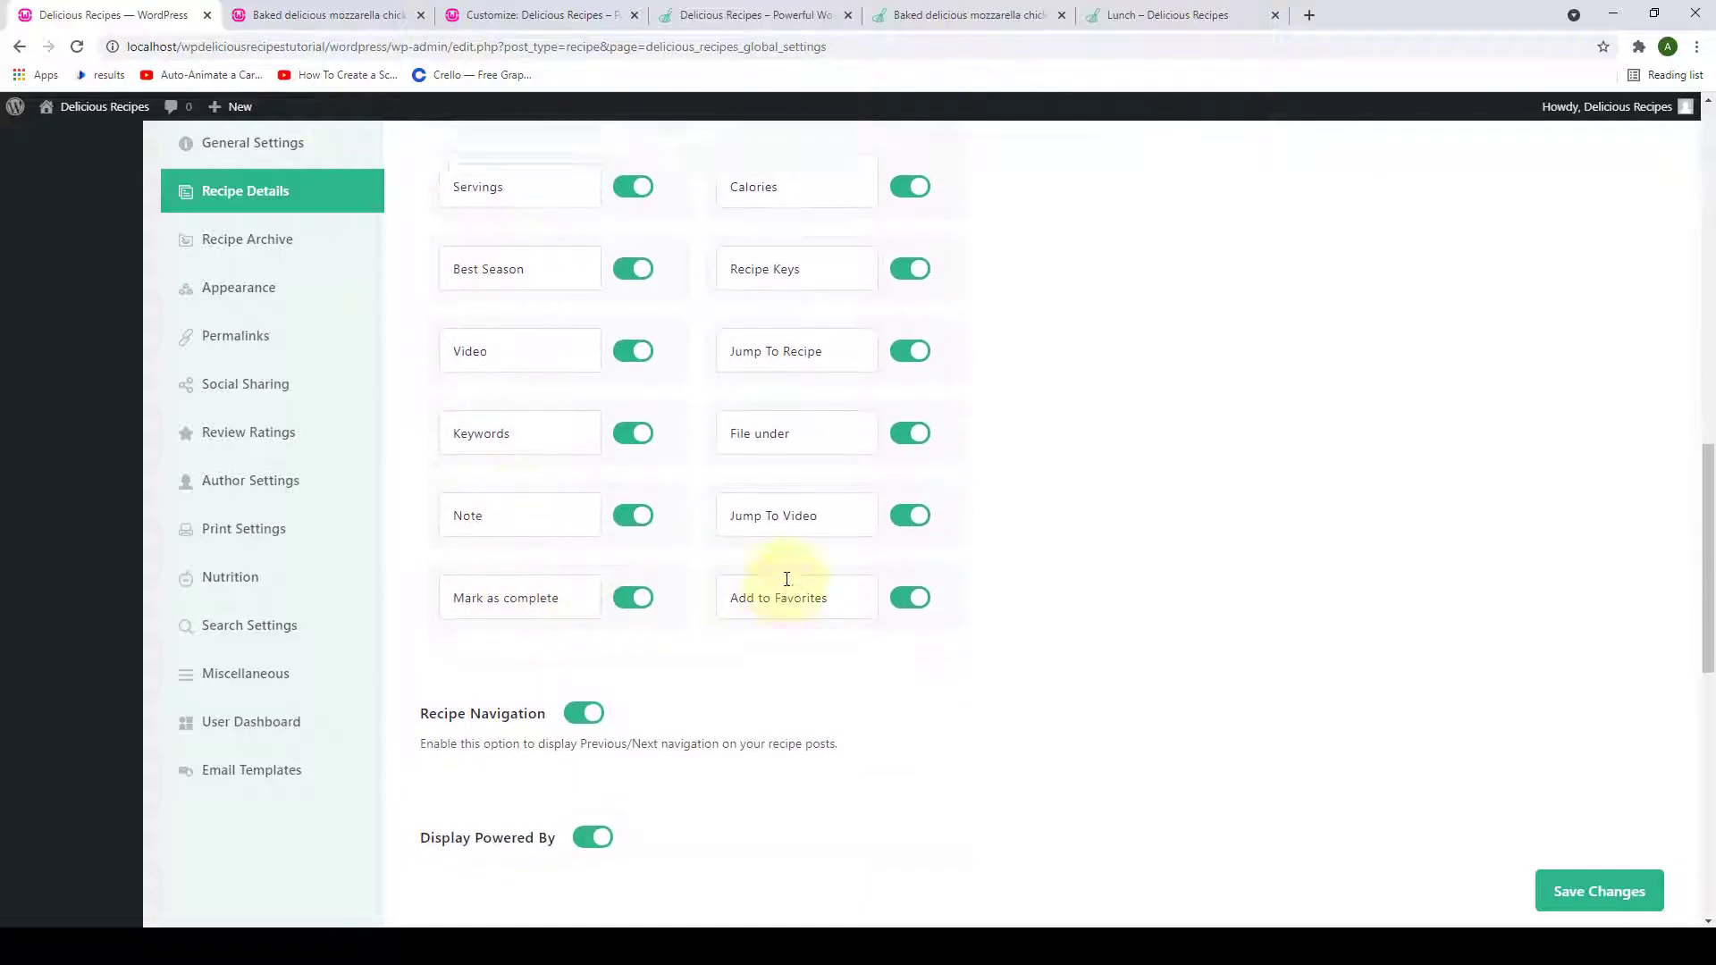
{"action": "scroll", "coordinate": [763, 536], "scroll_direction": "up", "scroll_amount": 6}
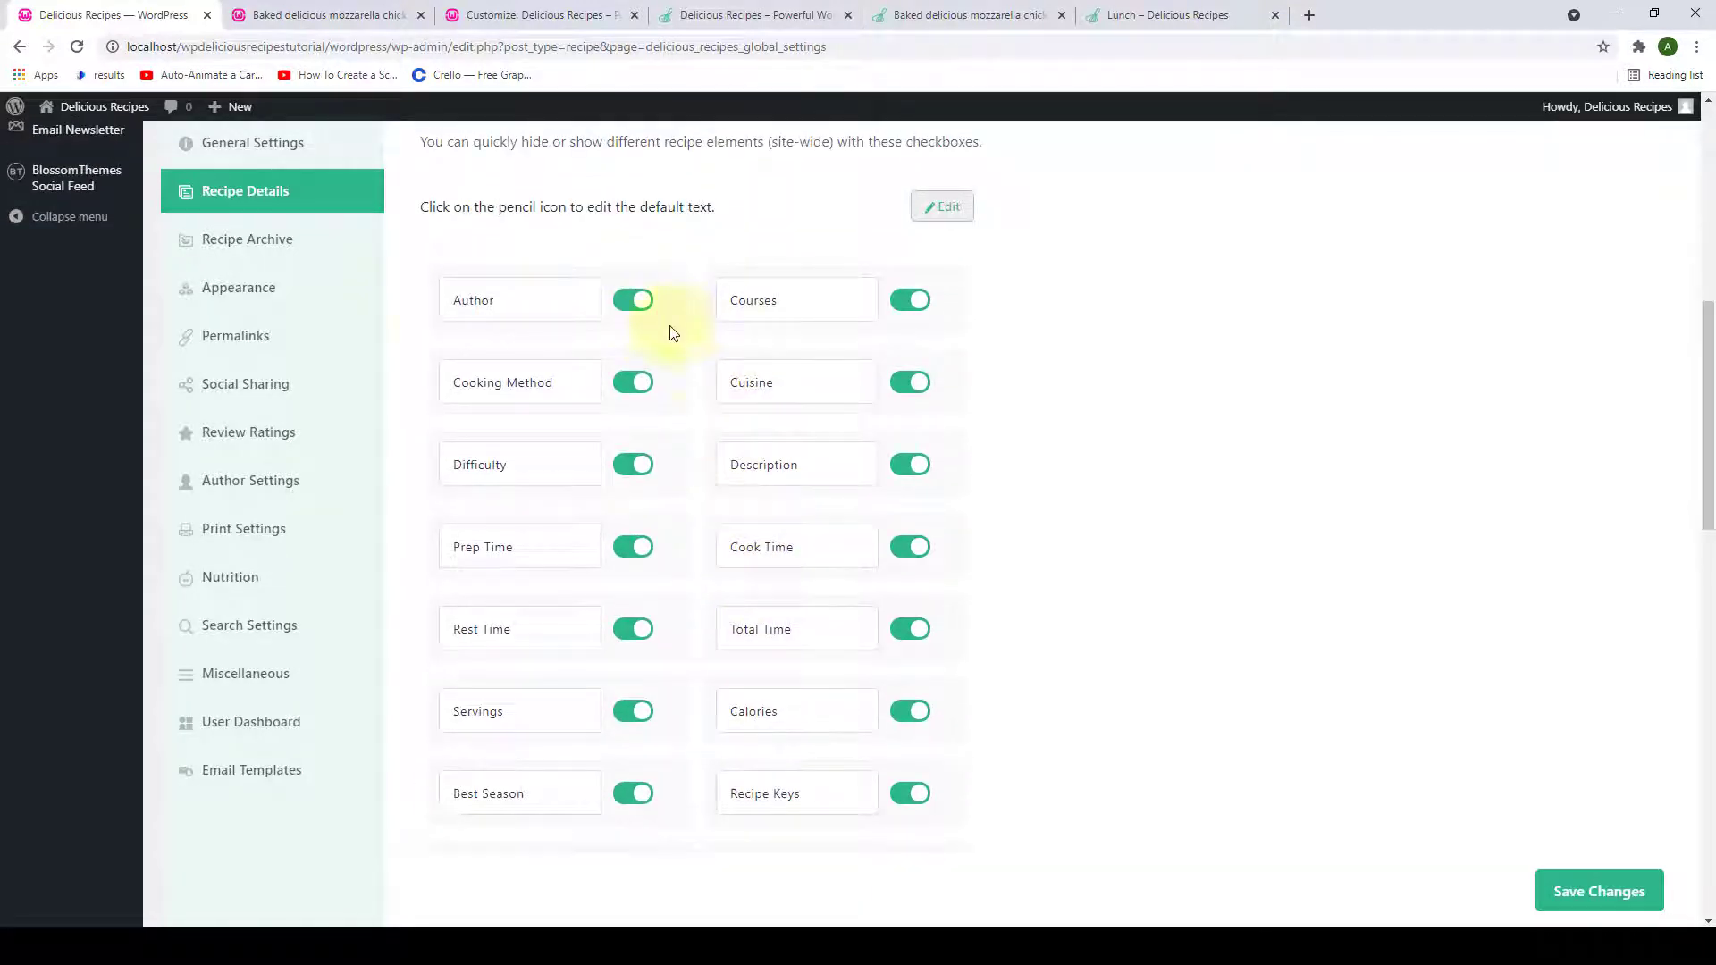
- Rename the Author label to "Recipe Author", save the settings and check the label on the reloaded burger recipe page
{"action": "left_click_drag", "start_coordinate": [516, 300], "coordinate": [448, 309]}
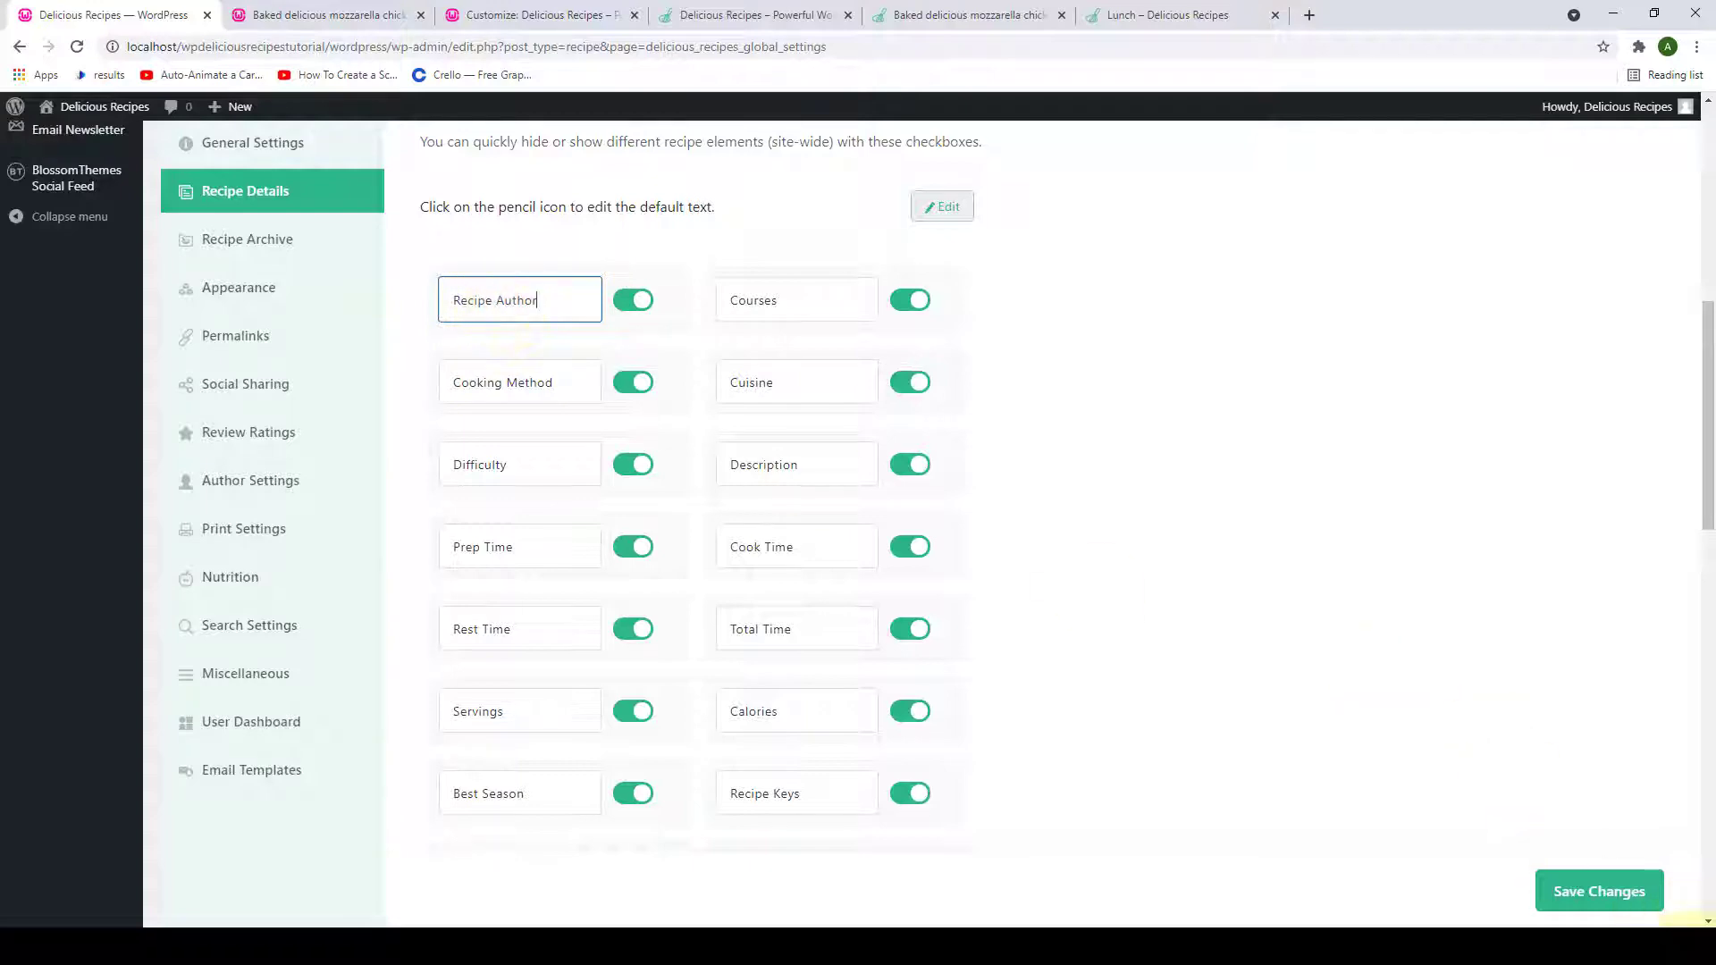
{"action": "left_click", "coordinate": [1609, 904]}
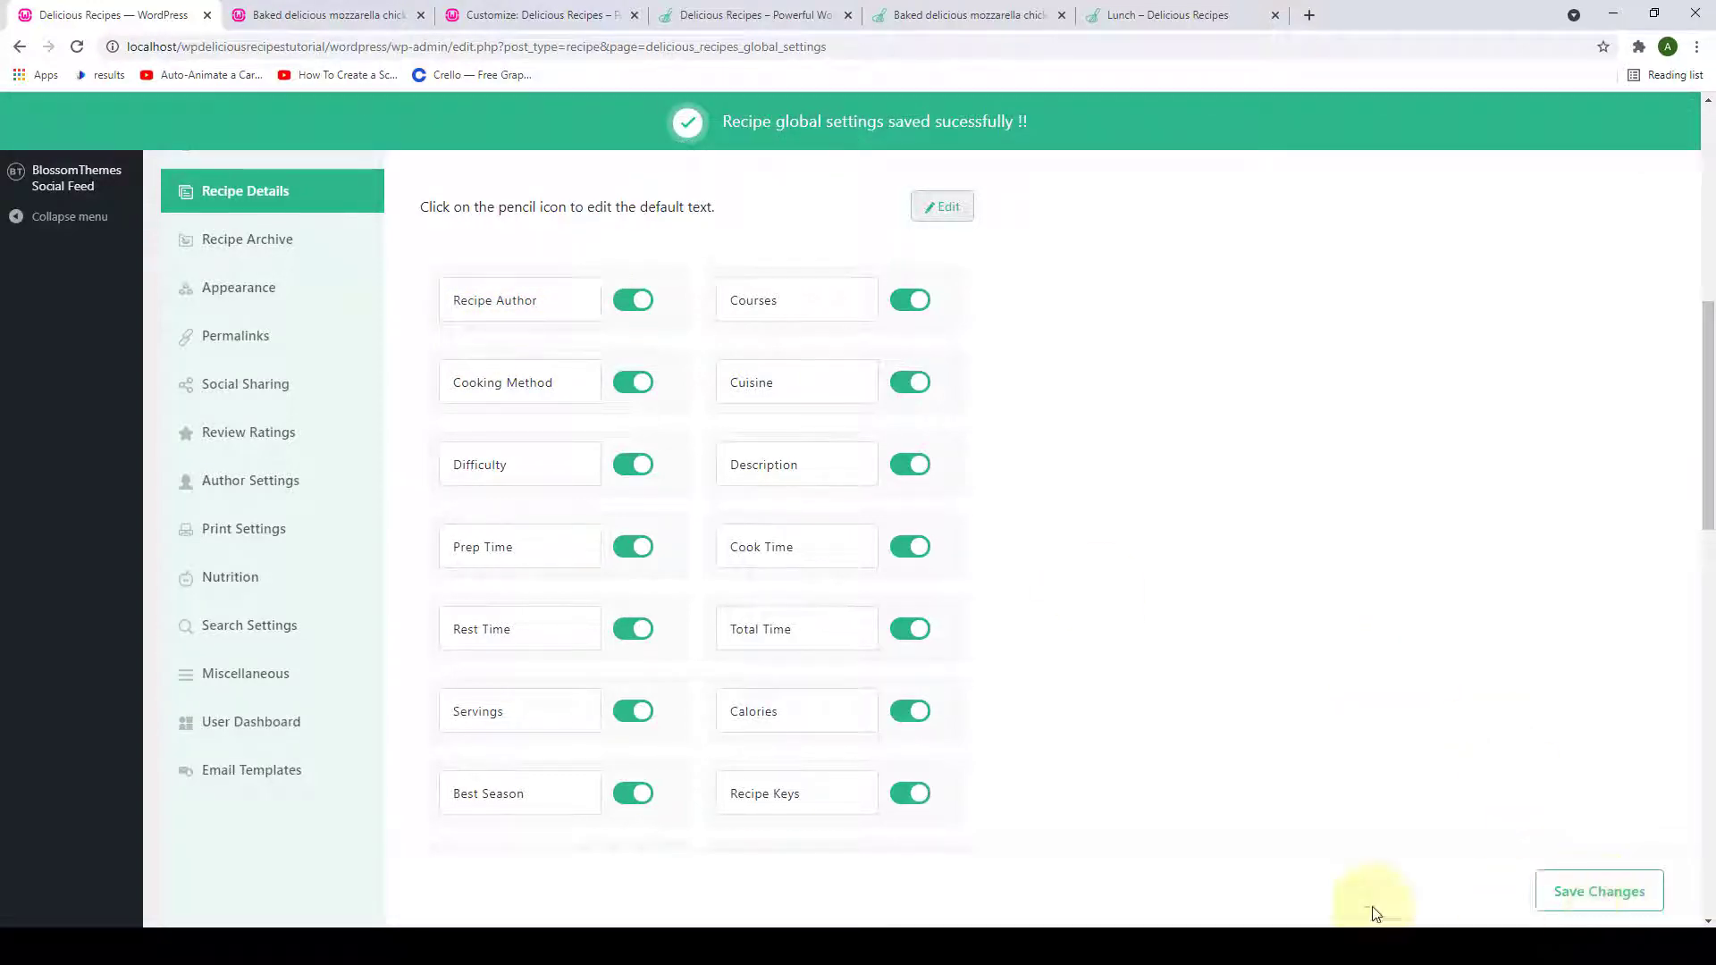
{"action": "left_click", "coordinate": [292, 9]}
{"action": "scroll", "coordinate": [672, 442], "scroll_direction": "down", "scroll_amount": 9}
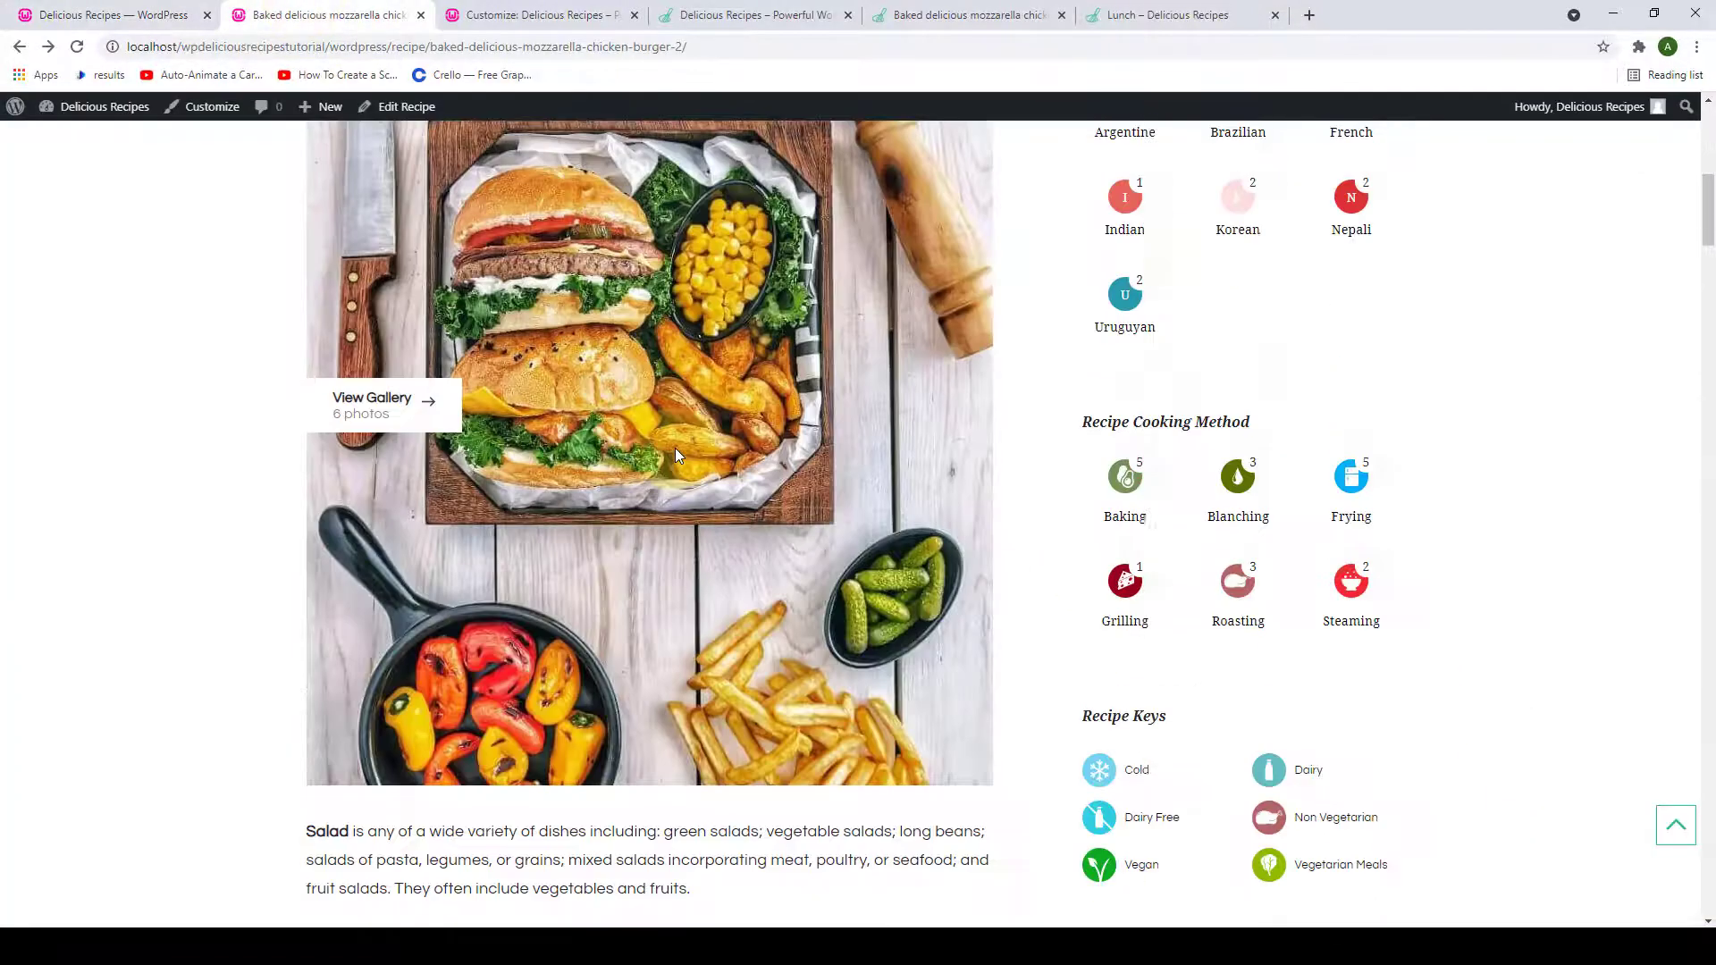
{"action": "scroll", "coordinate": [673, 447], "scroll_direction": "down", "scroll_amount": 5}
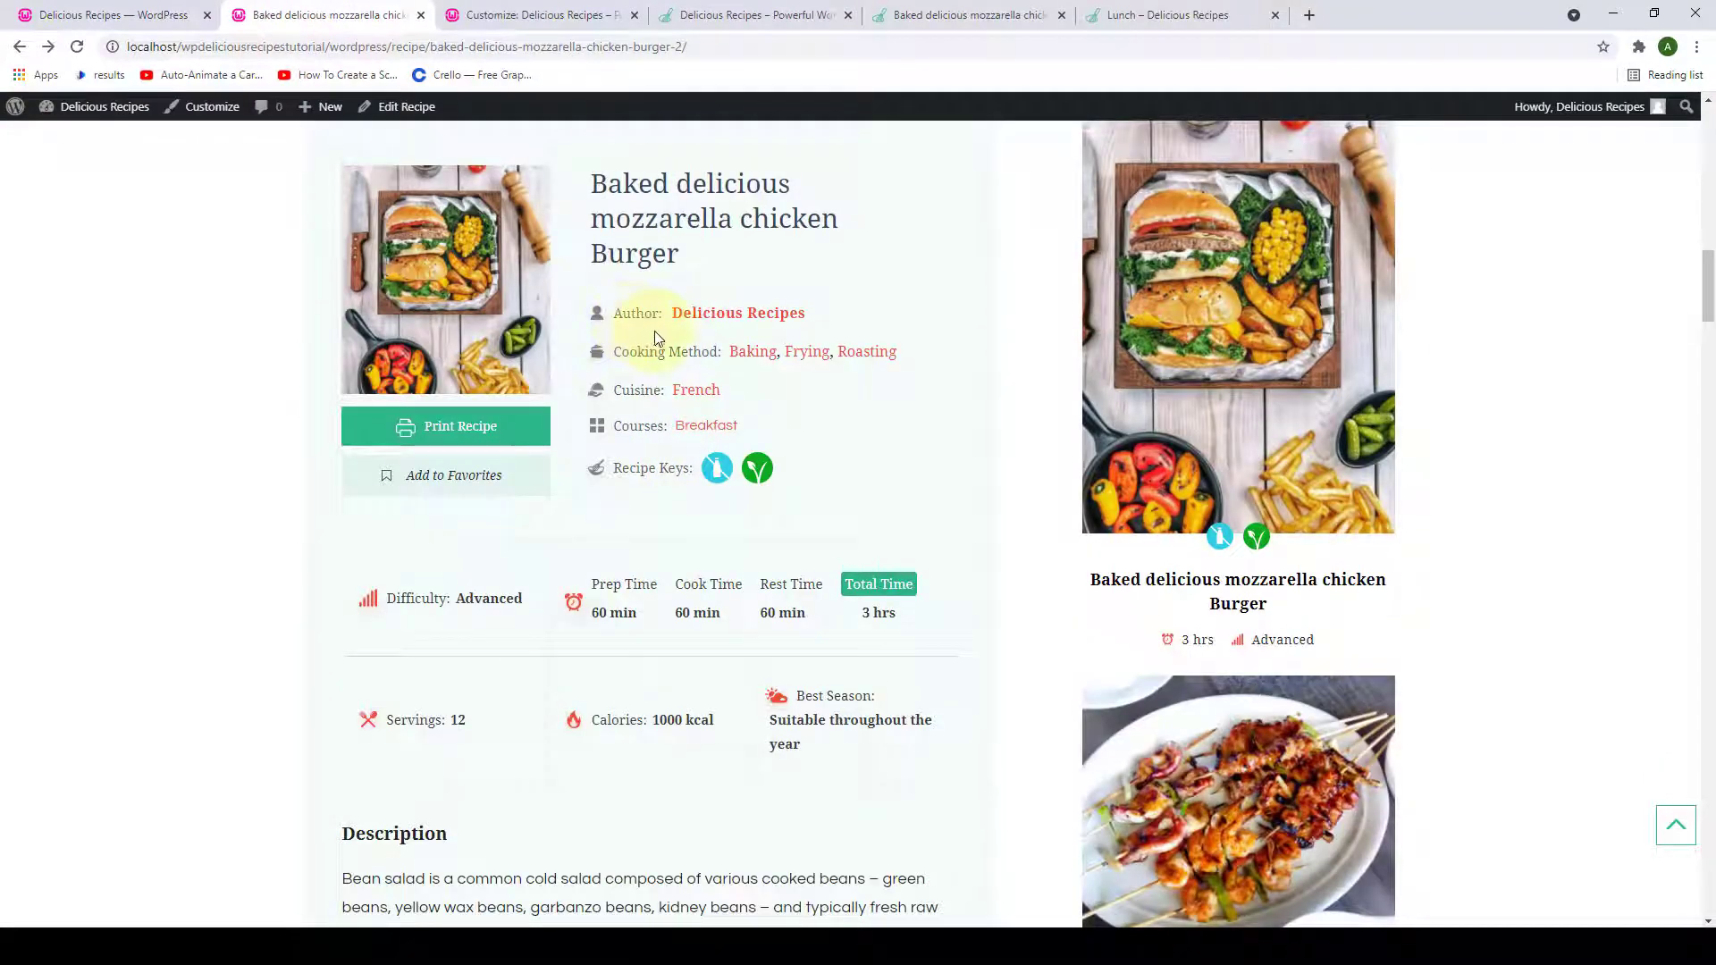
{"action": "left_click", "coordinate": [77, 47]}
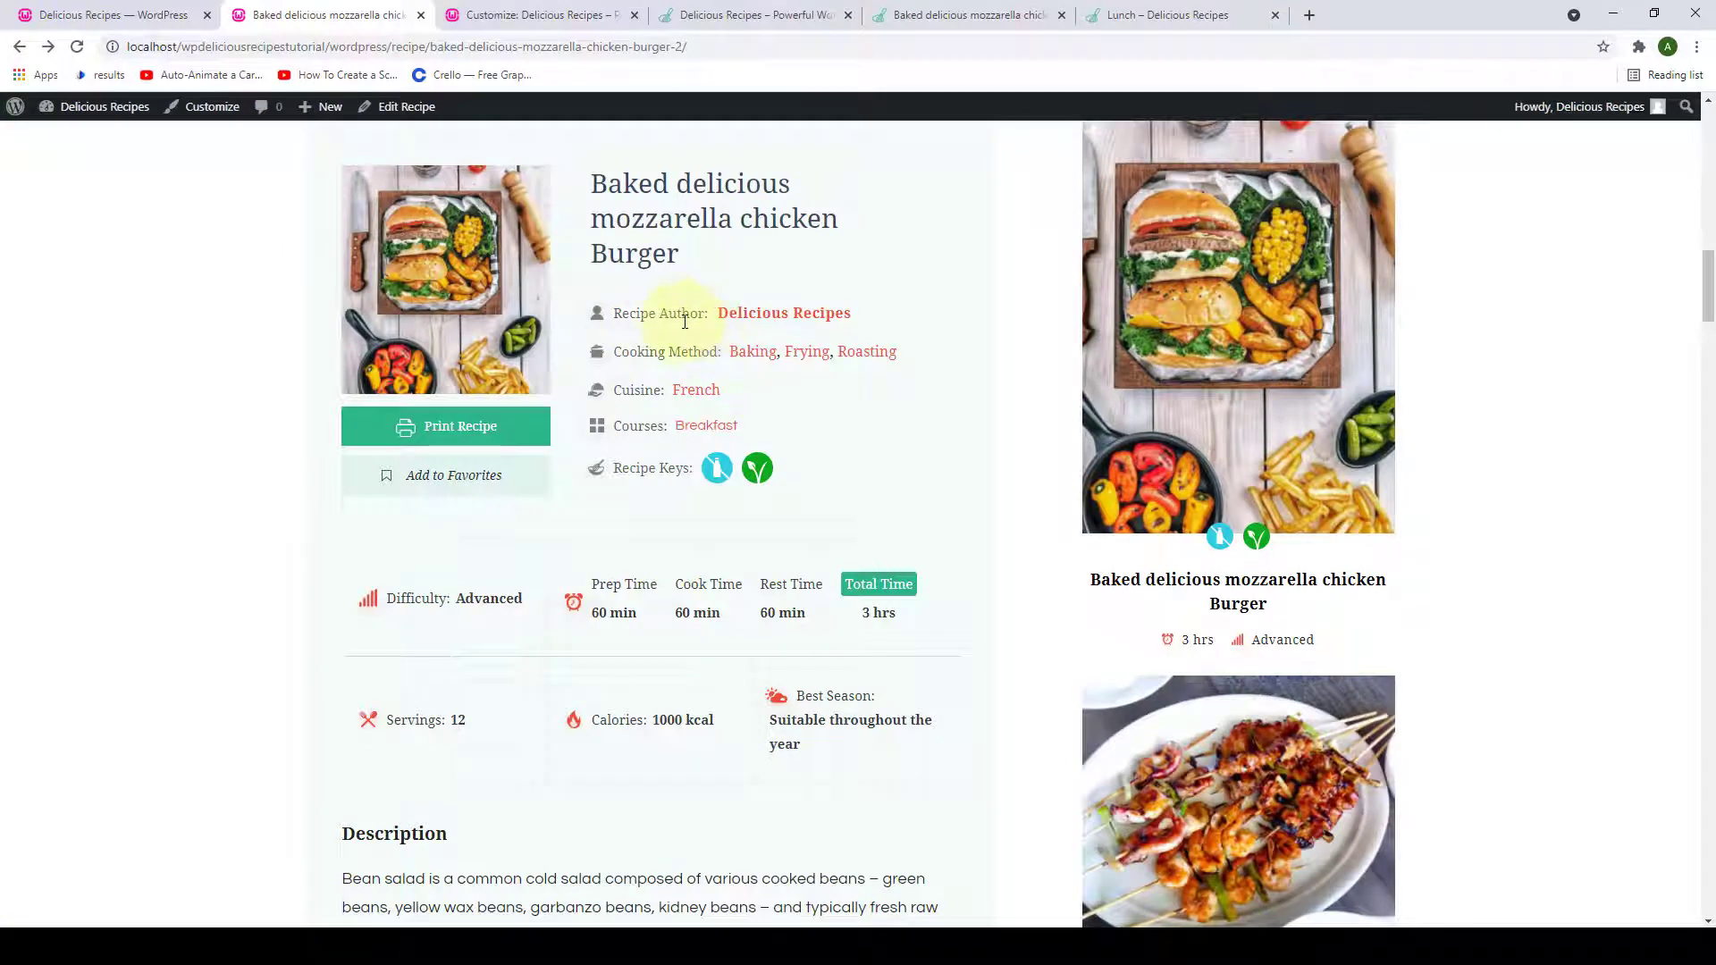
- Restore the Recipe Author label to "Author" in the Global Recipe Toggles and save the settings
{"action": "left_click", "coordinate": [125, 14]}
{"action": "left_click", "coordinate": [498, 302]}
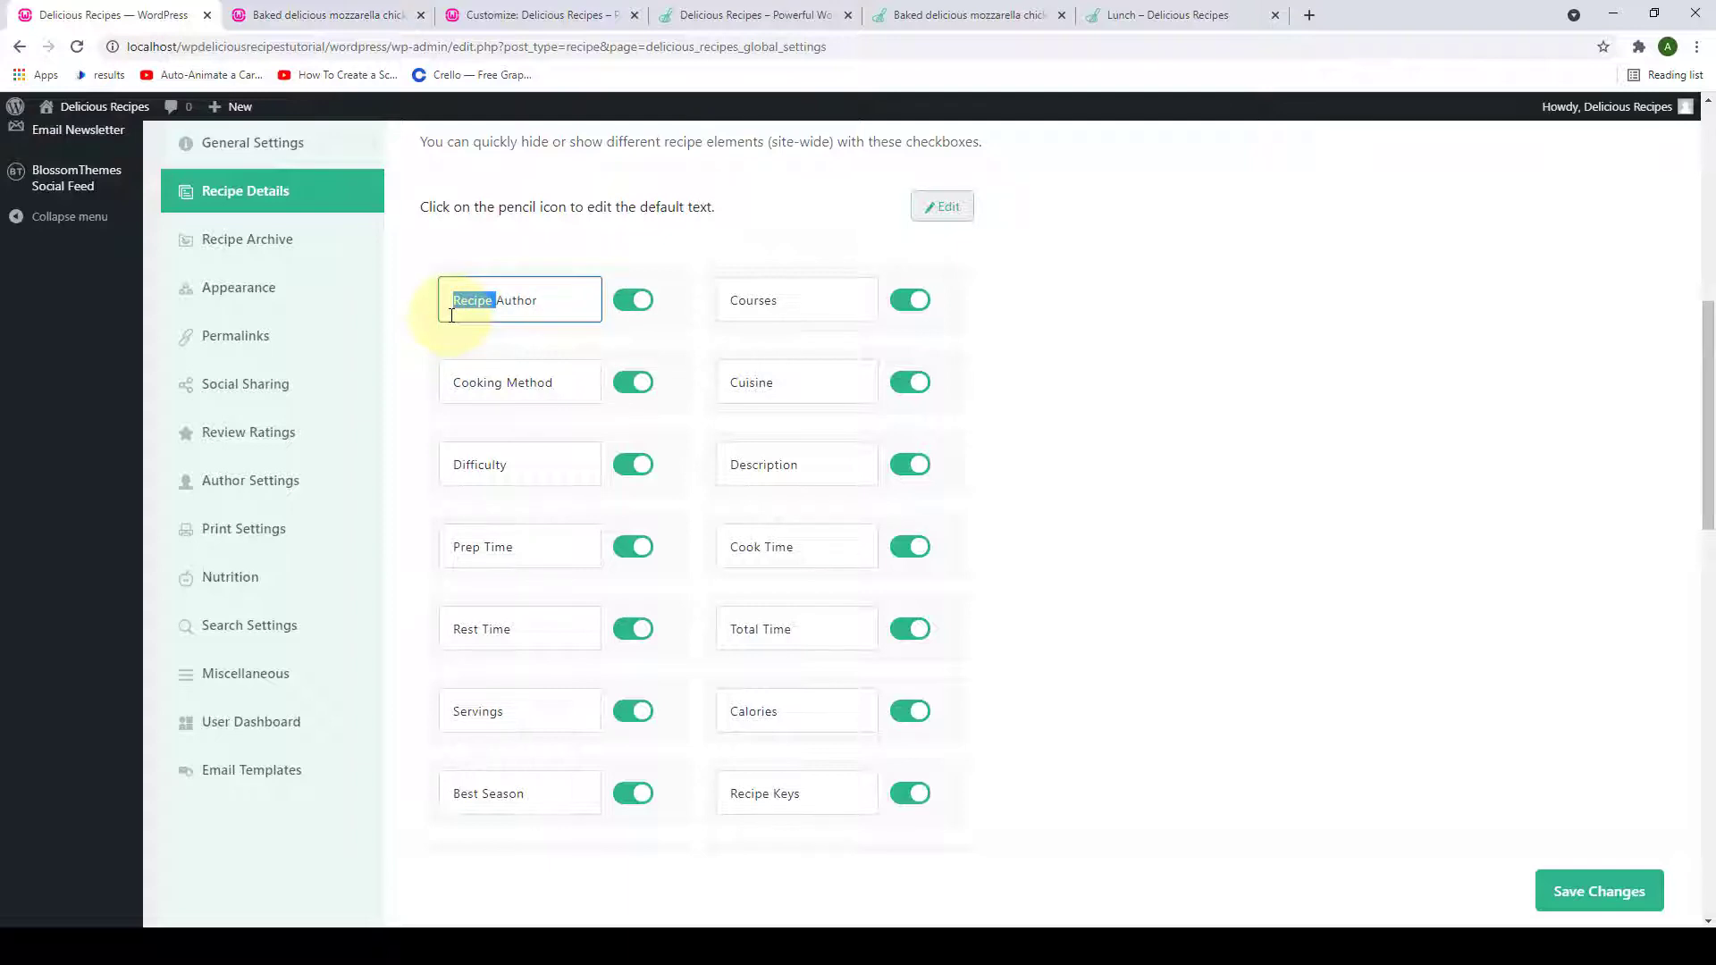
{"action": "key", "text": "BackSpace"}
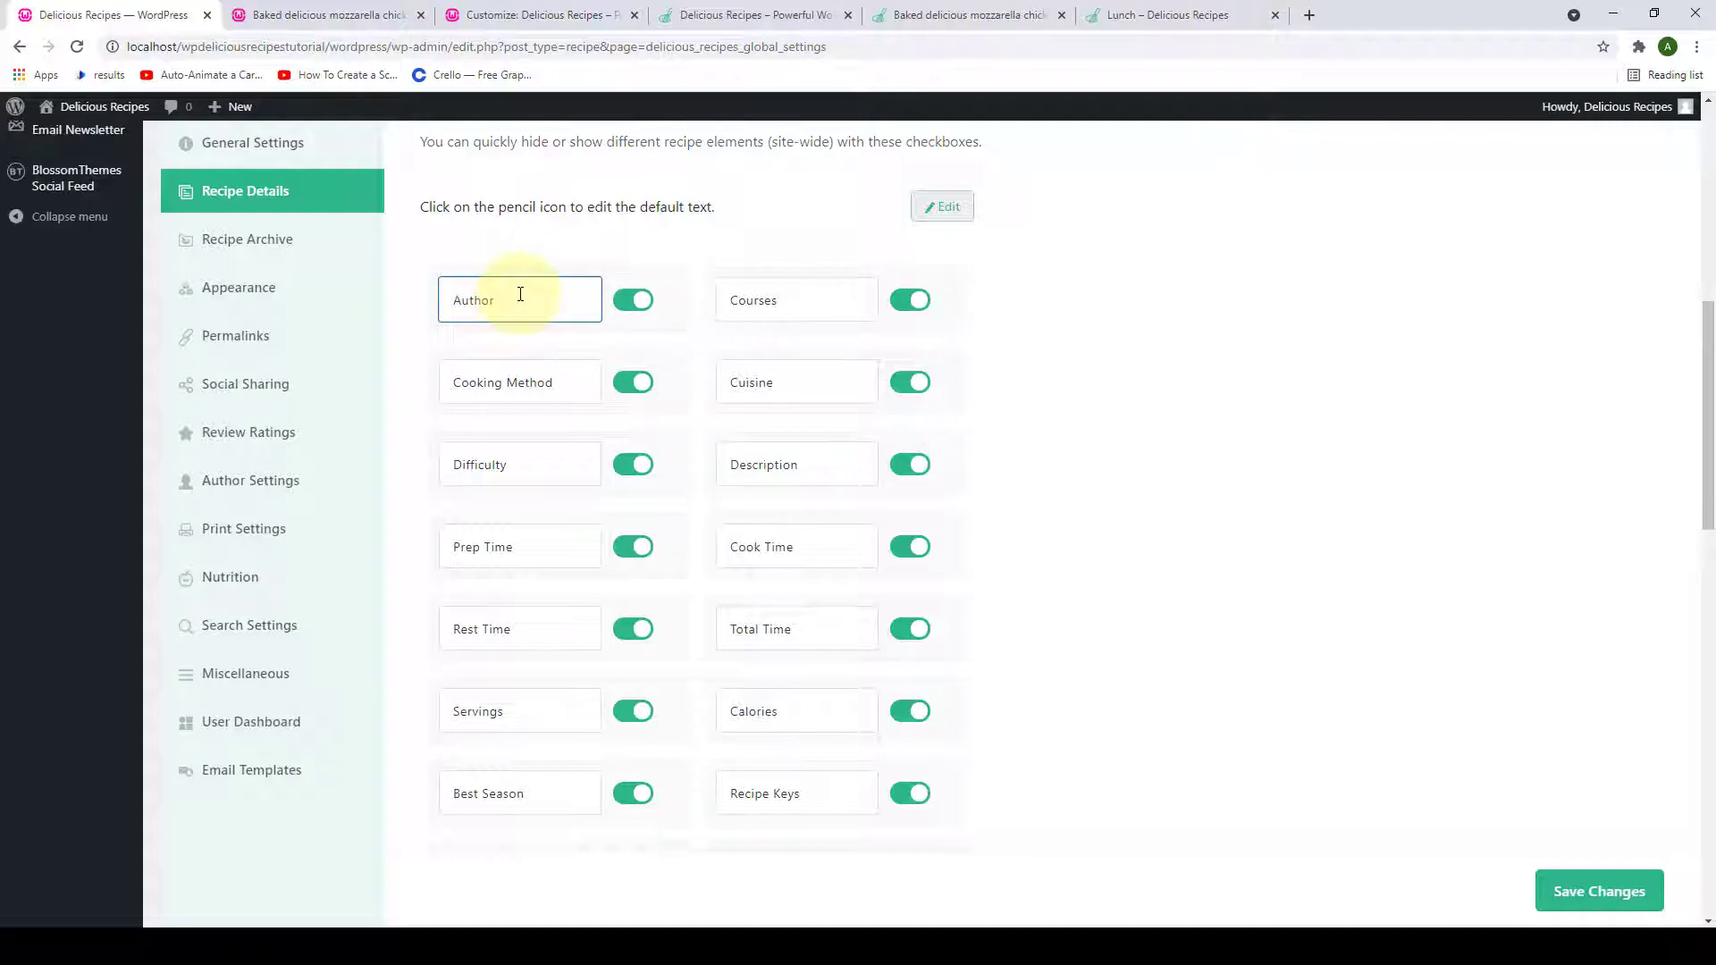
{"action": "scroll", "coordinate": [525, 309], "scroll_direction": "down", "scroll_amount": 7}
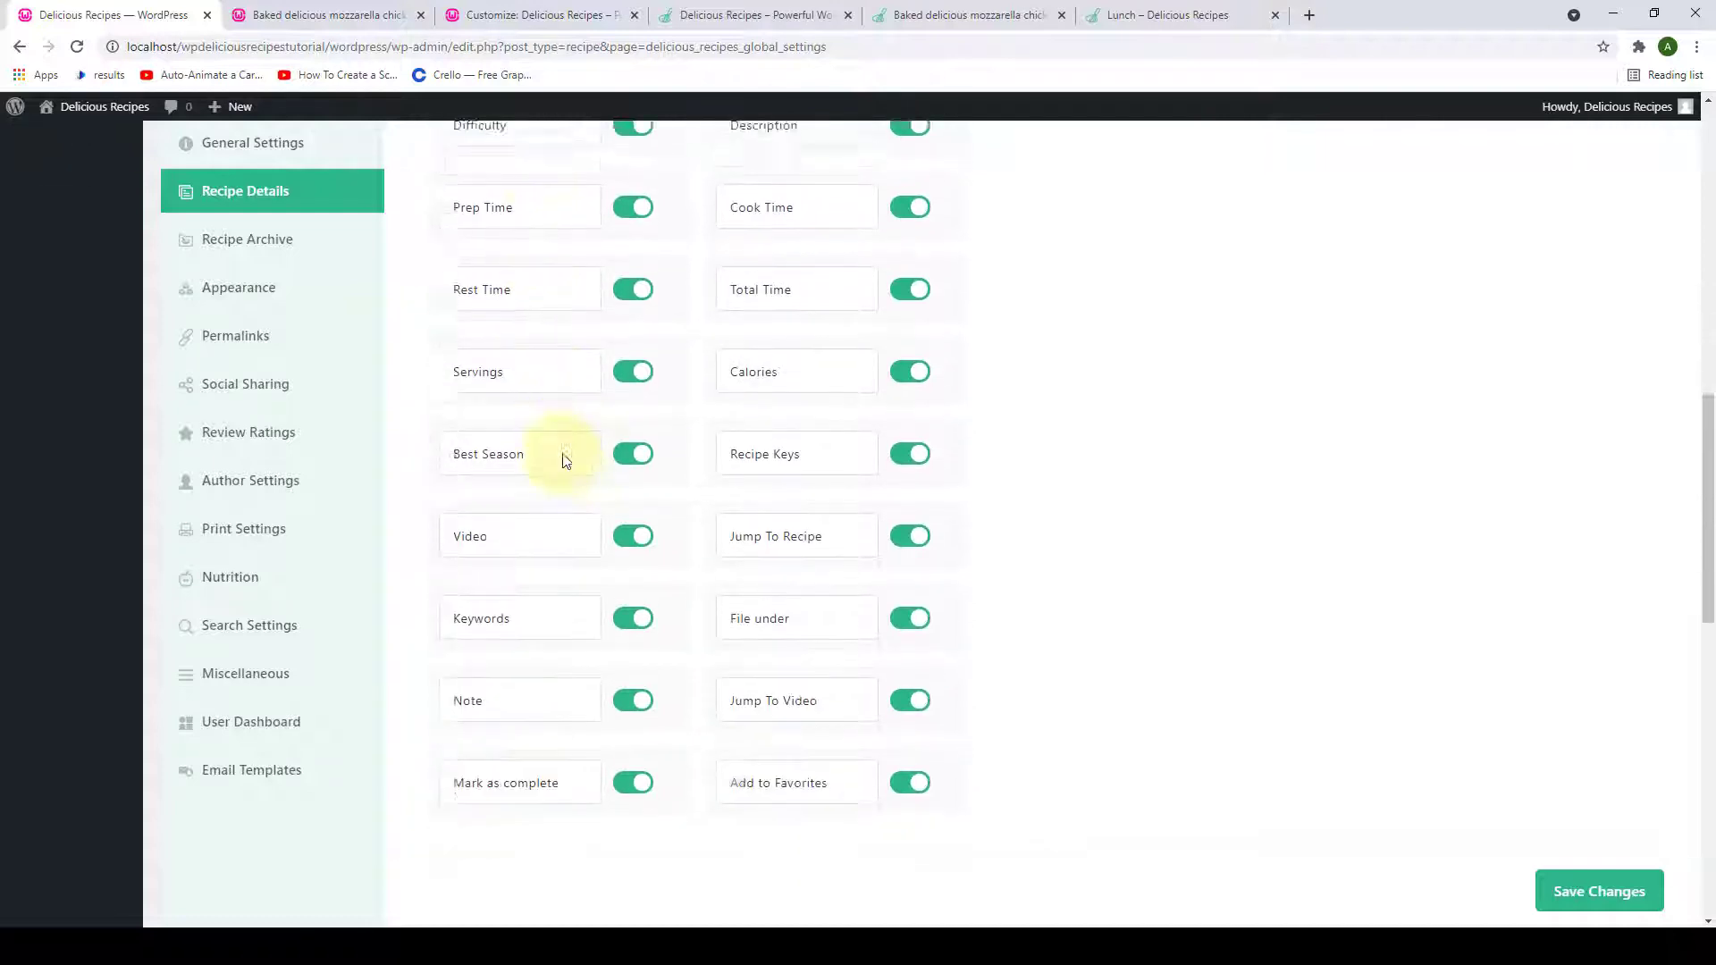
{"action": "scroll", "coordinate": [770, 500], "scroll_direction": "up", "scroll_amount": 8}
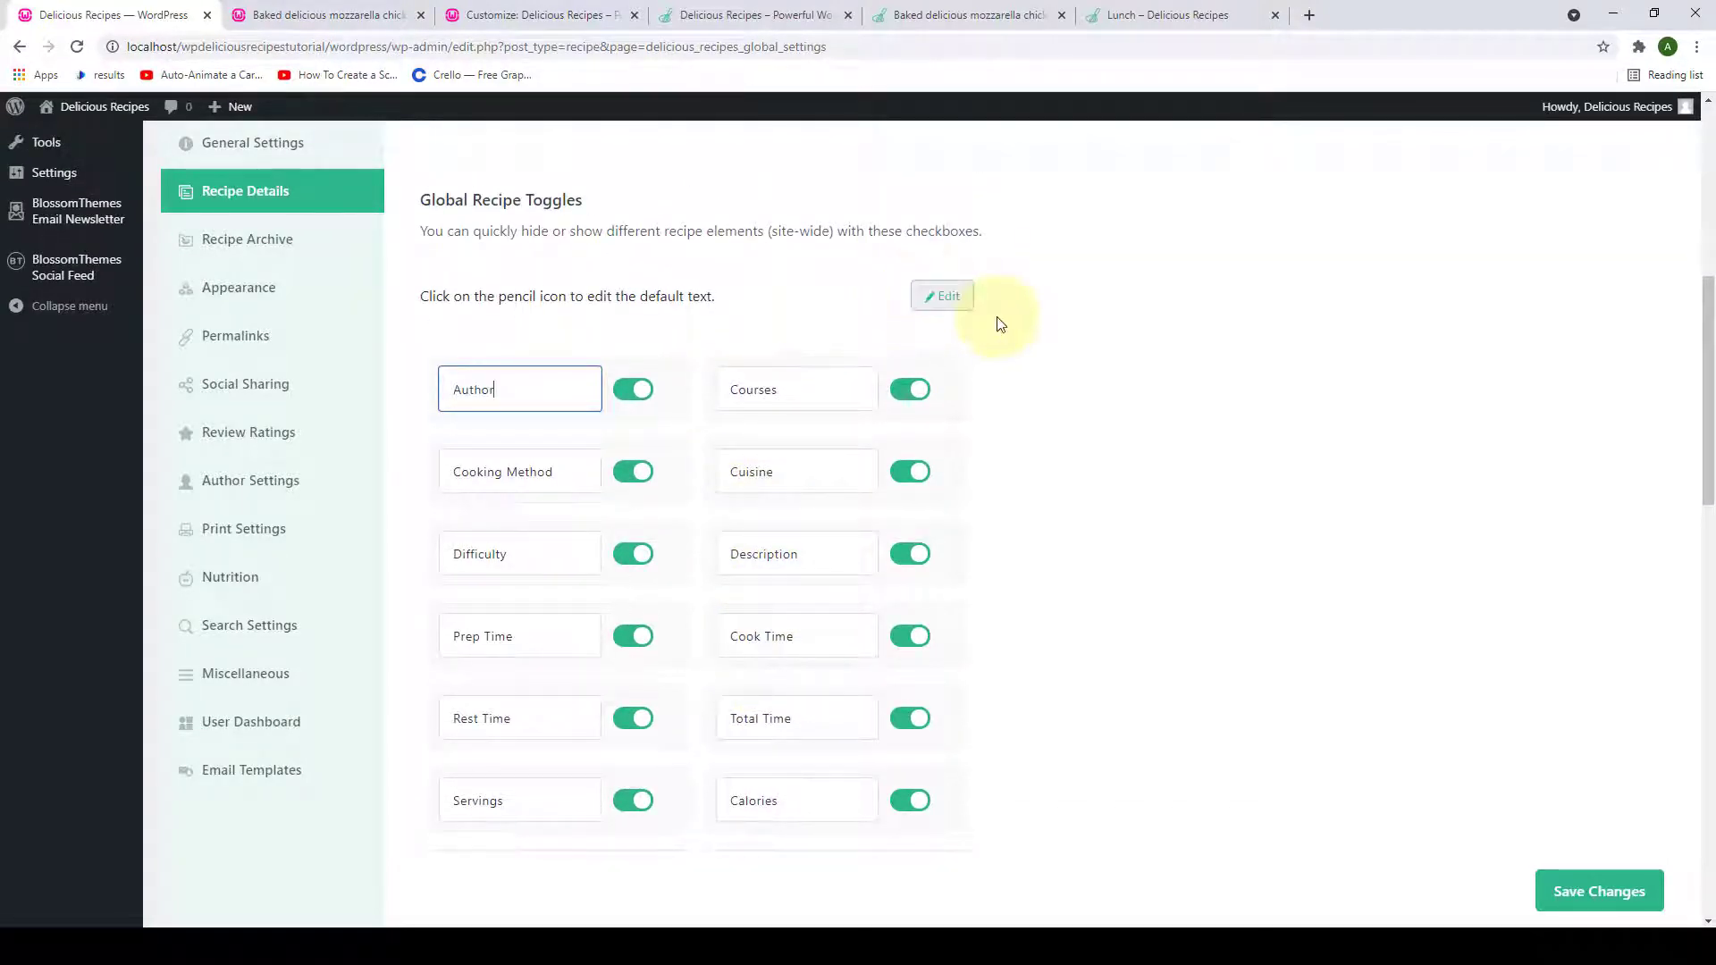
{"action": "left_click", "coordinate": [1002, 347]}
{"action": "scroll", "coordinate": [1030, 387], "scroll_direction": "down", "scroll_amount": 1}
{"action": "scroll", "coordinate": [1029, 388], "scroll_direction": "down", "scroll_amount": 12}
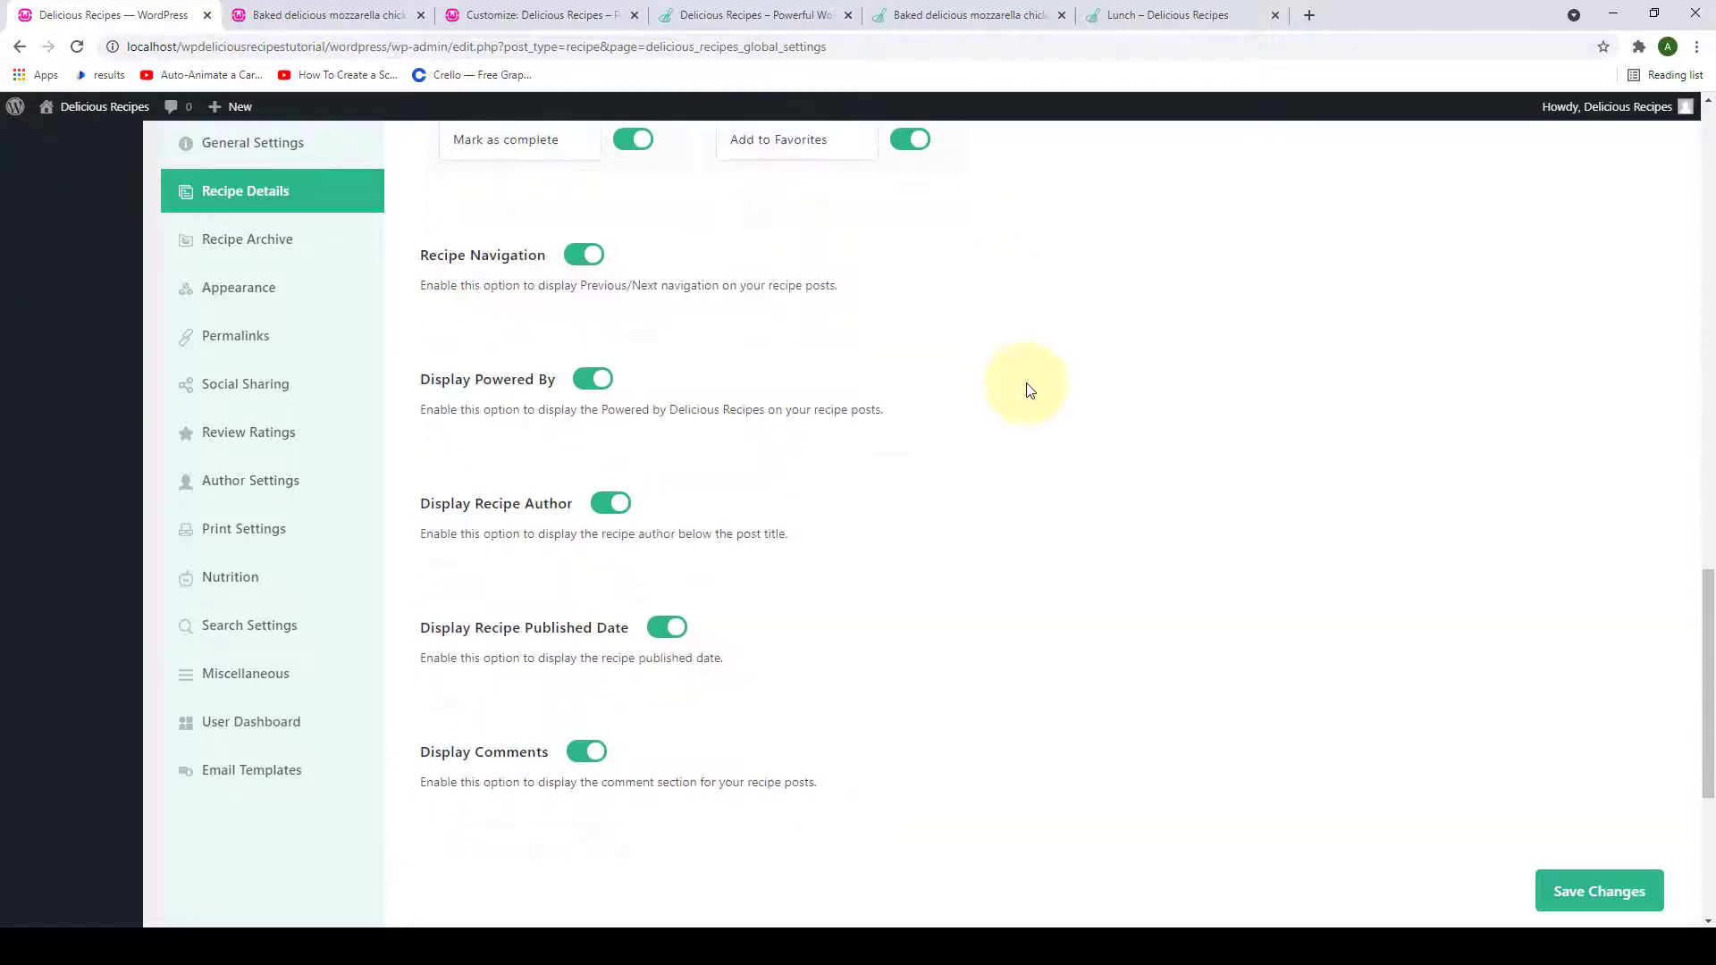
{"action": "left_click", "coordinate": [1584, 904]}
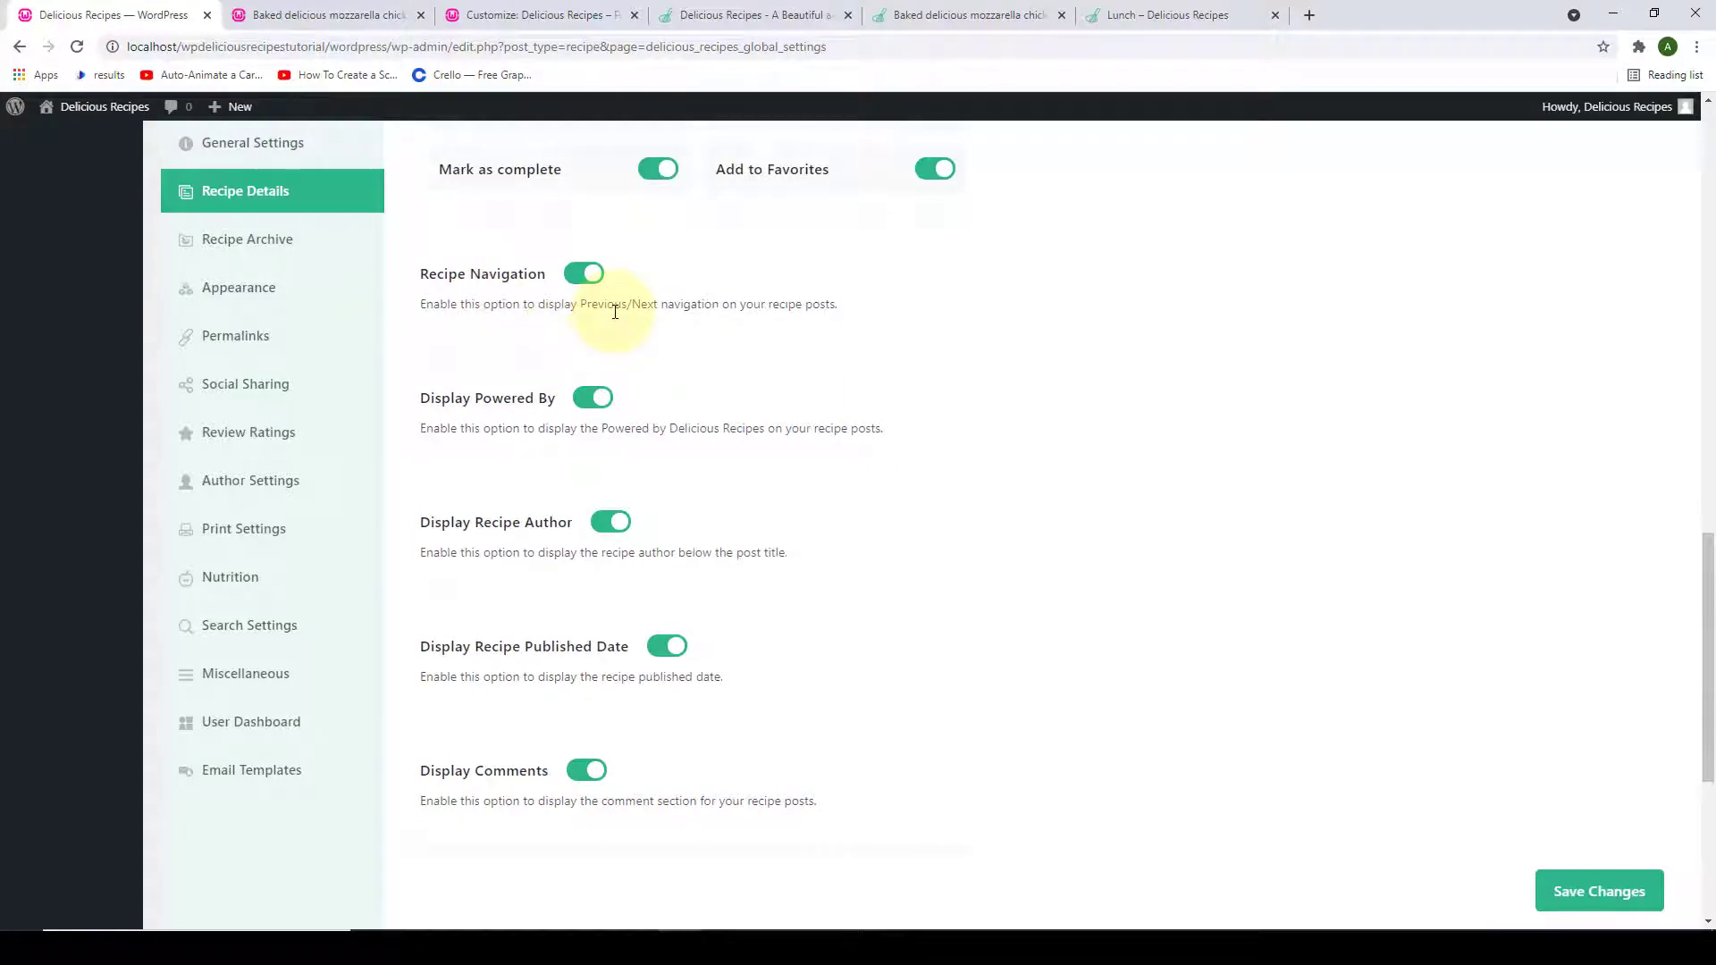
- Examine the Previous/Next recipe navigation below the recipe card on the burger recipe page
{"action": "left_click", "coordinate": [321, 14]}
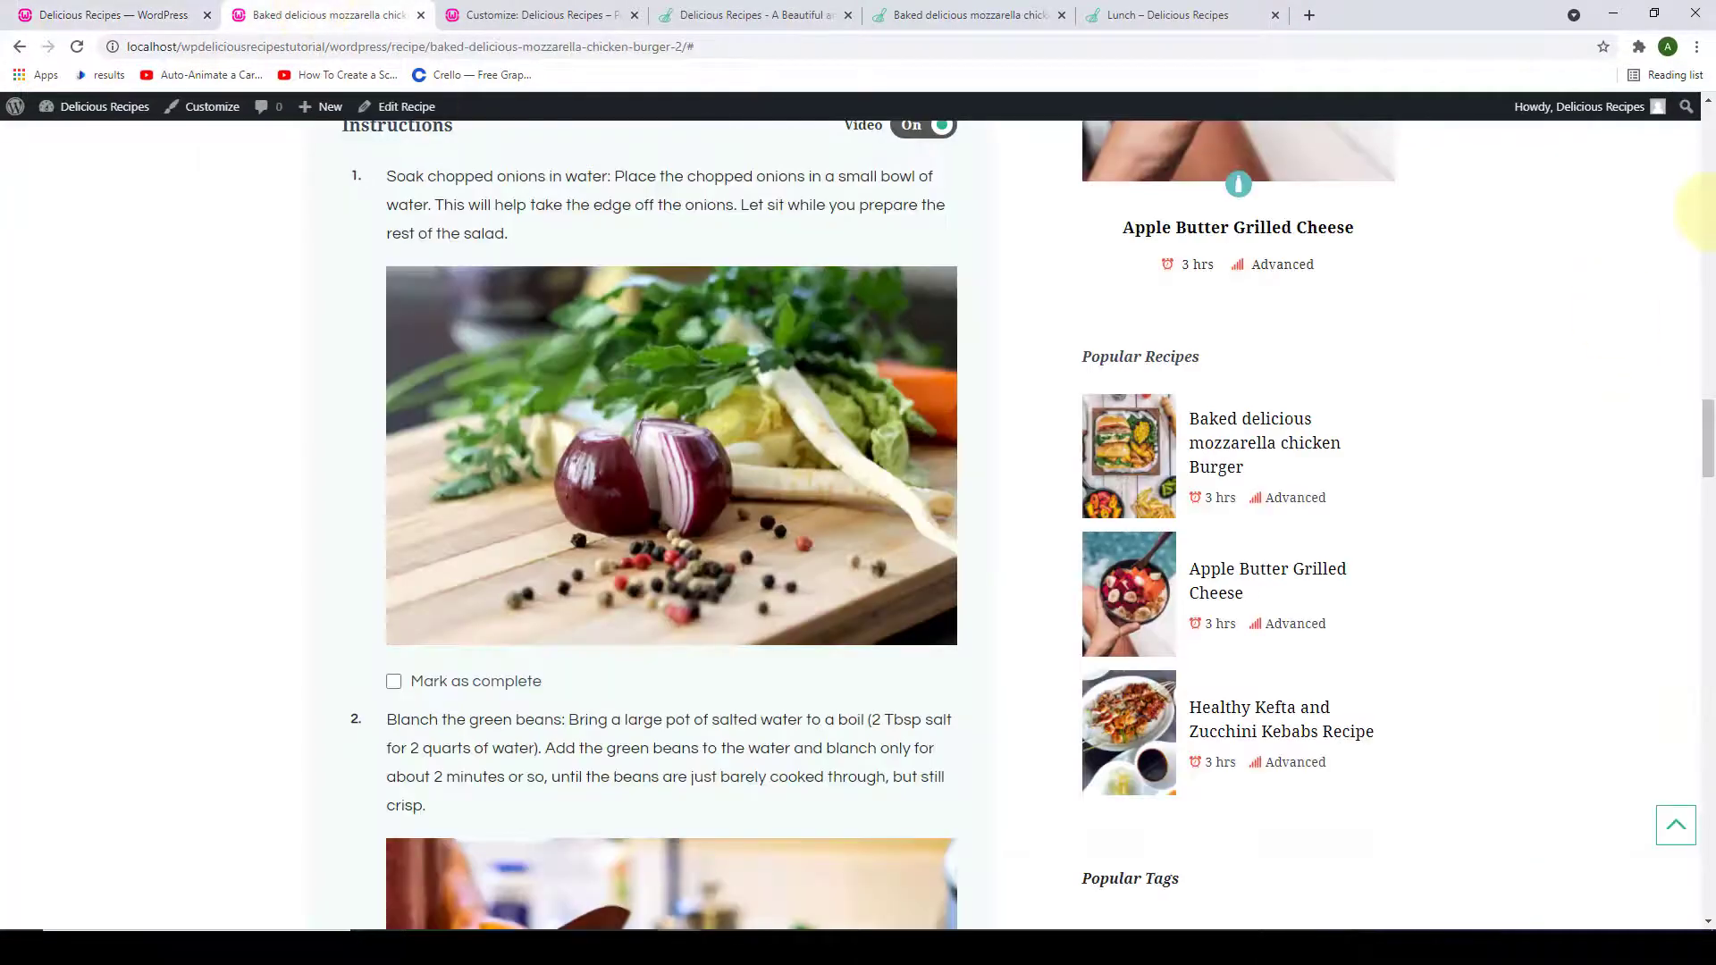
{"action": "left_click_drag", "start_coordinate": [1707, 420], "coordinate": [1708, 851]}
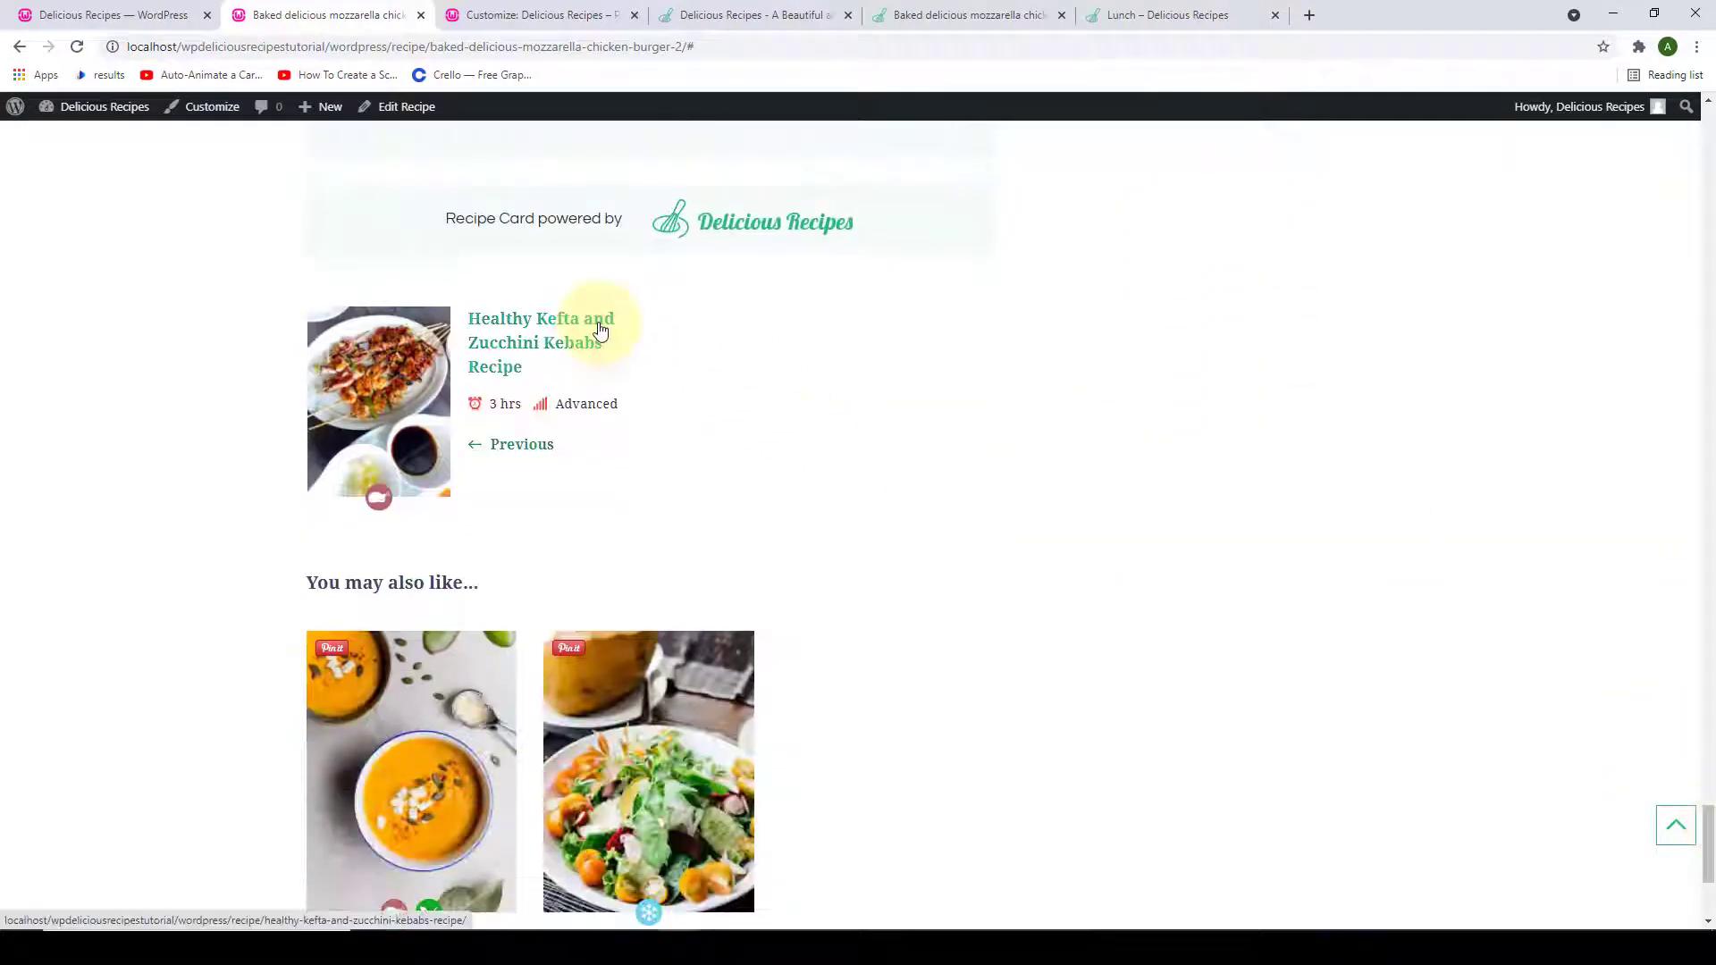
{"action": "scroll", "coordinate": [442, 363], "scroll_direction": "down", "scroll_amount": 1}
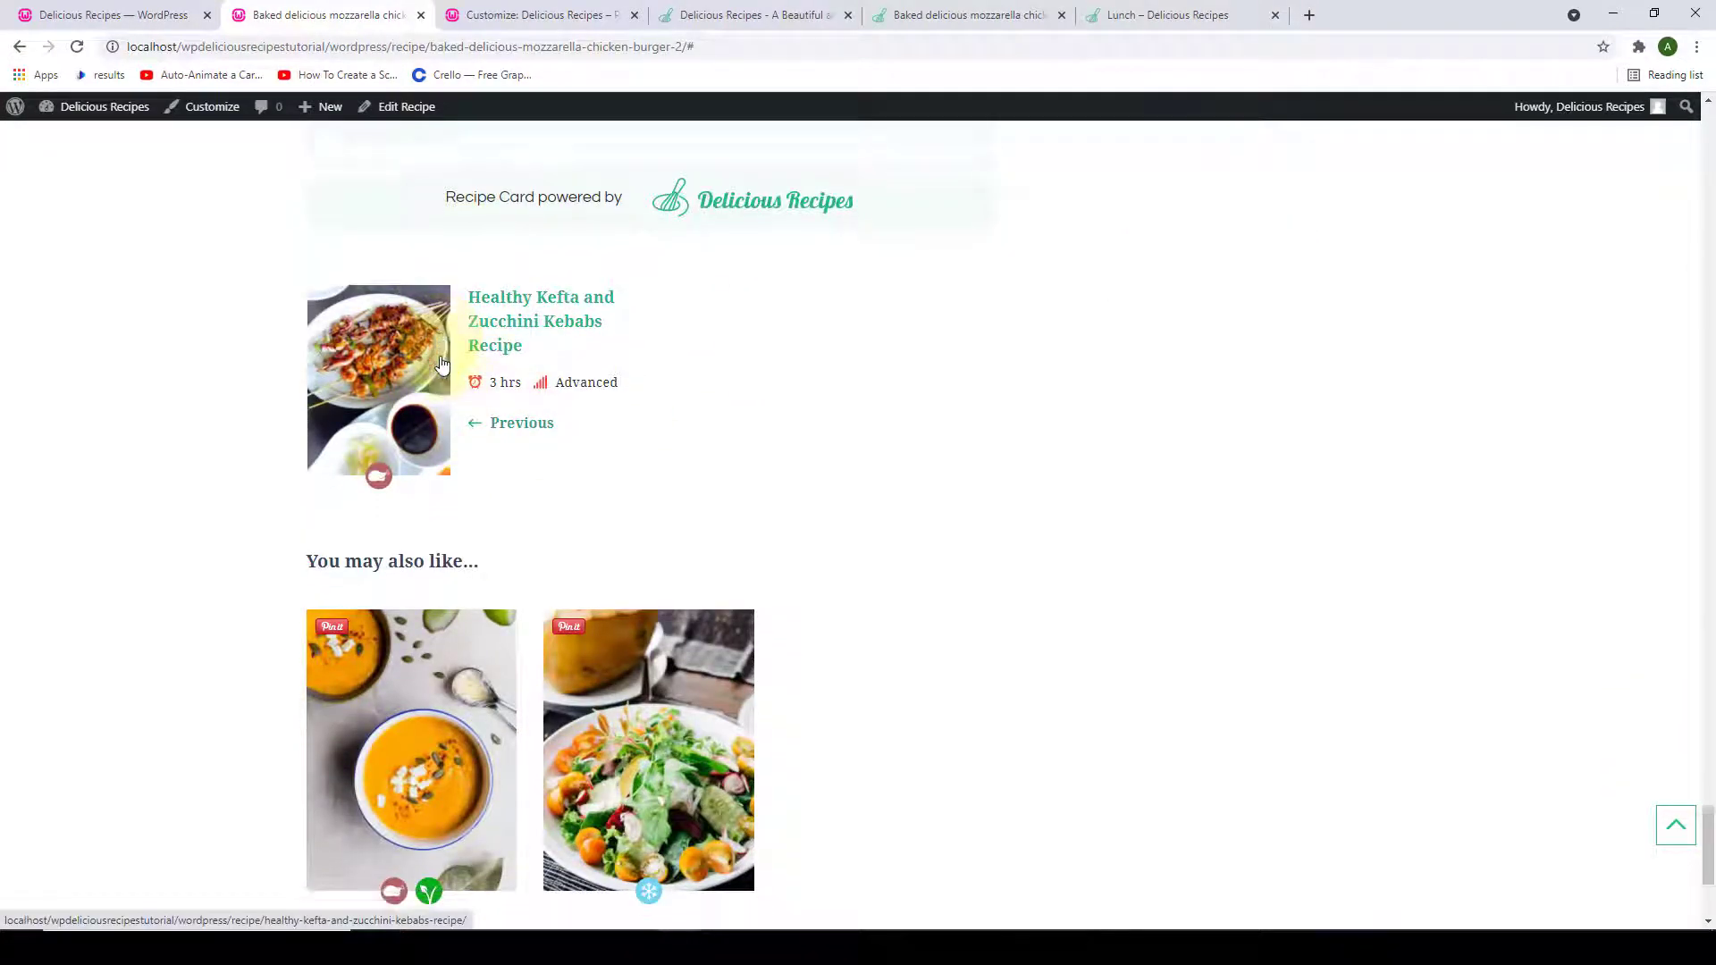
- Switch Recipe Navigation off in Recipe Details, save the settings and reload the burger recipe page to check it
{"action": "left_click", "coordinate": [143, 15]}
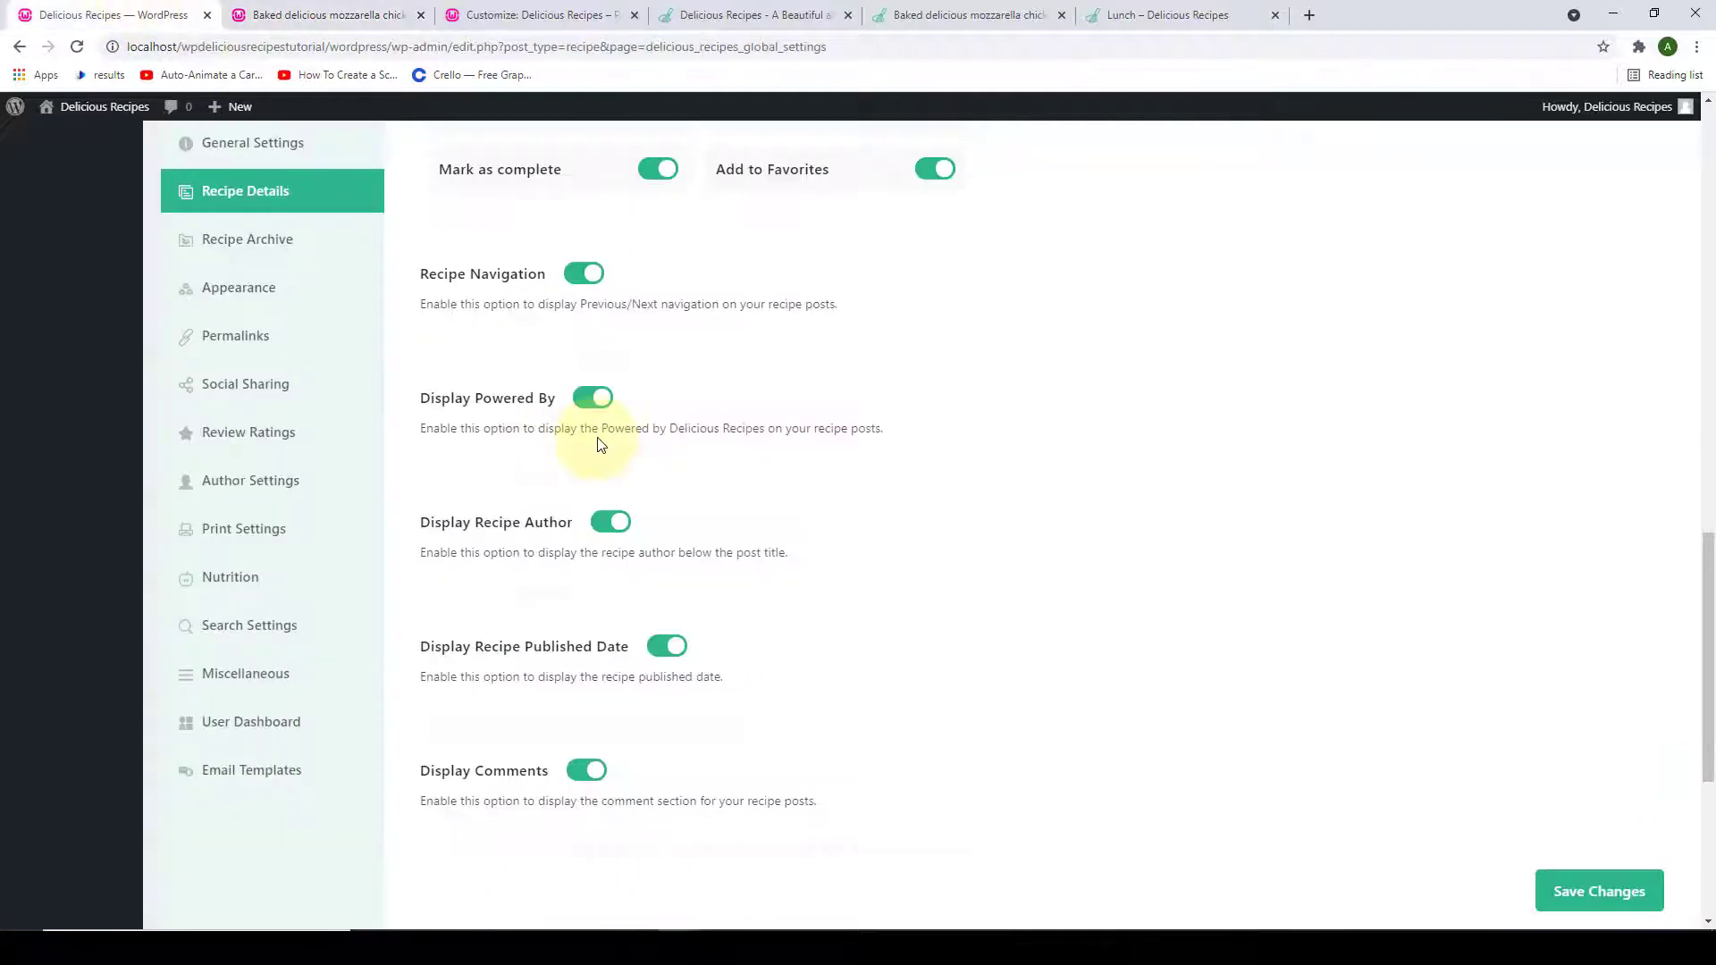
{"action": "left_click", "coordinate": [582, 276]}
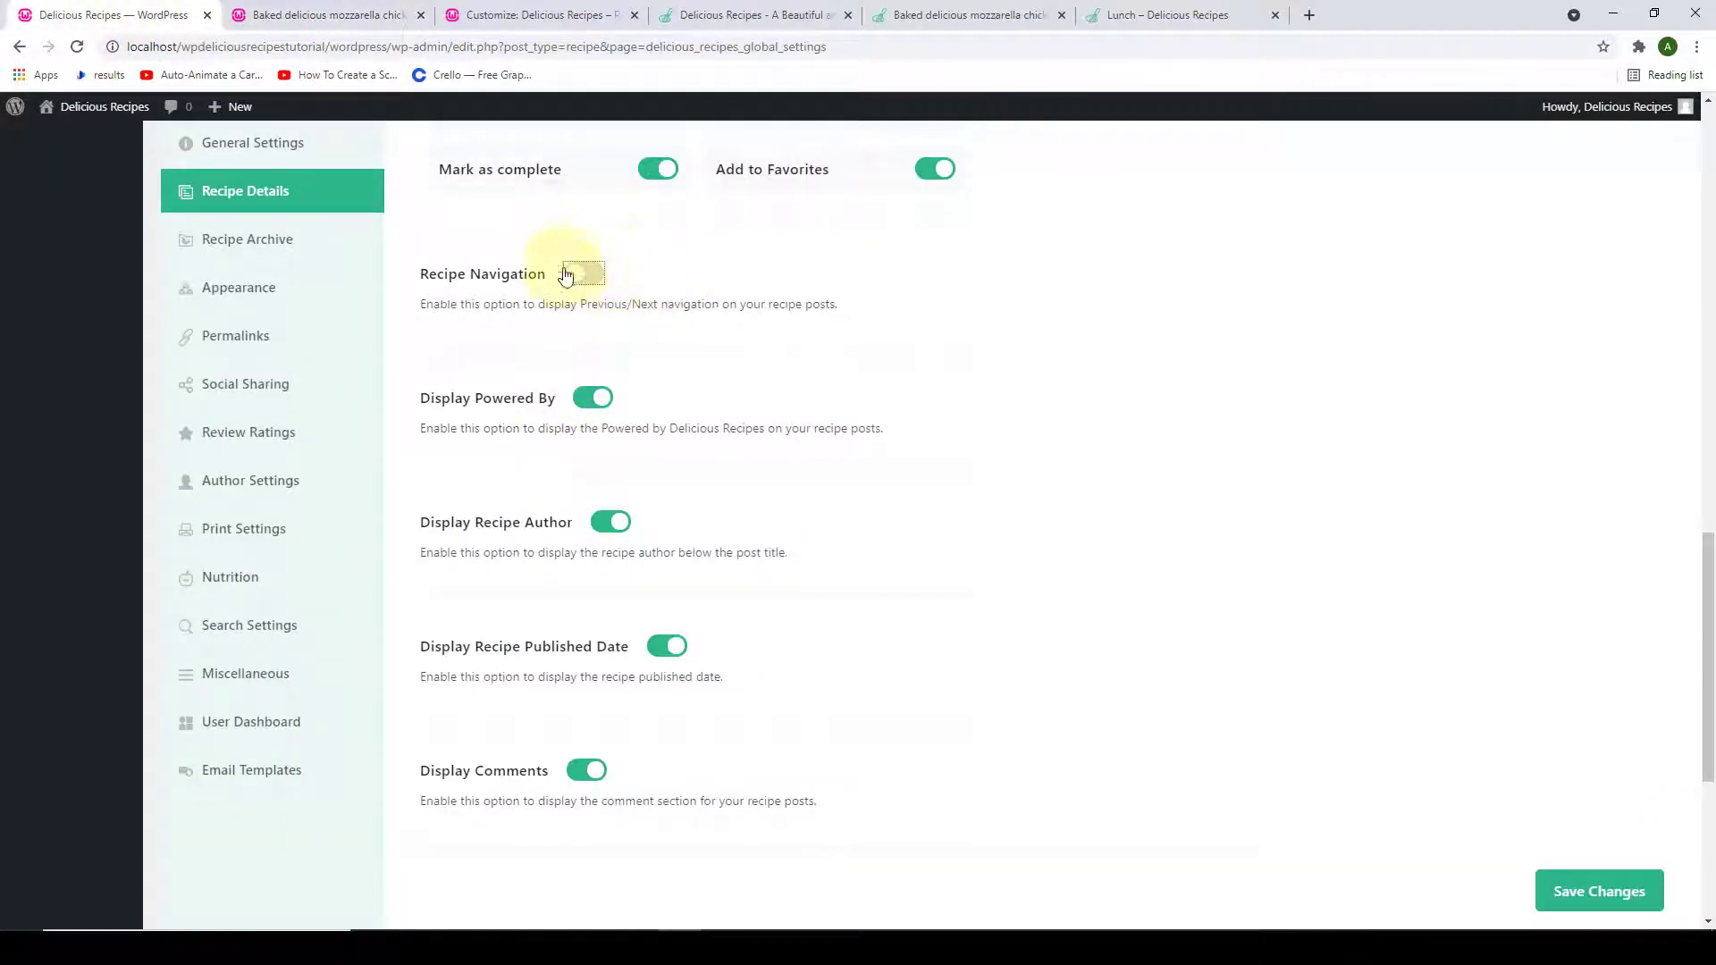
{"action": "left_click", "coordinate": [1575, 891]}
{"action": "left_click", "coordinate": [340, 14]}
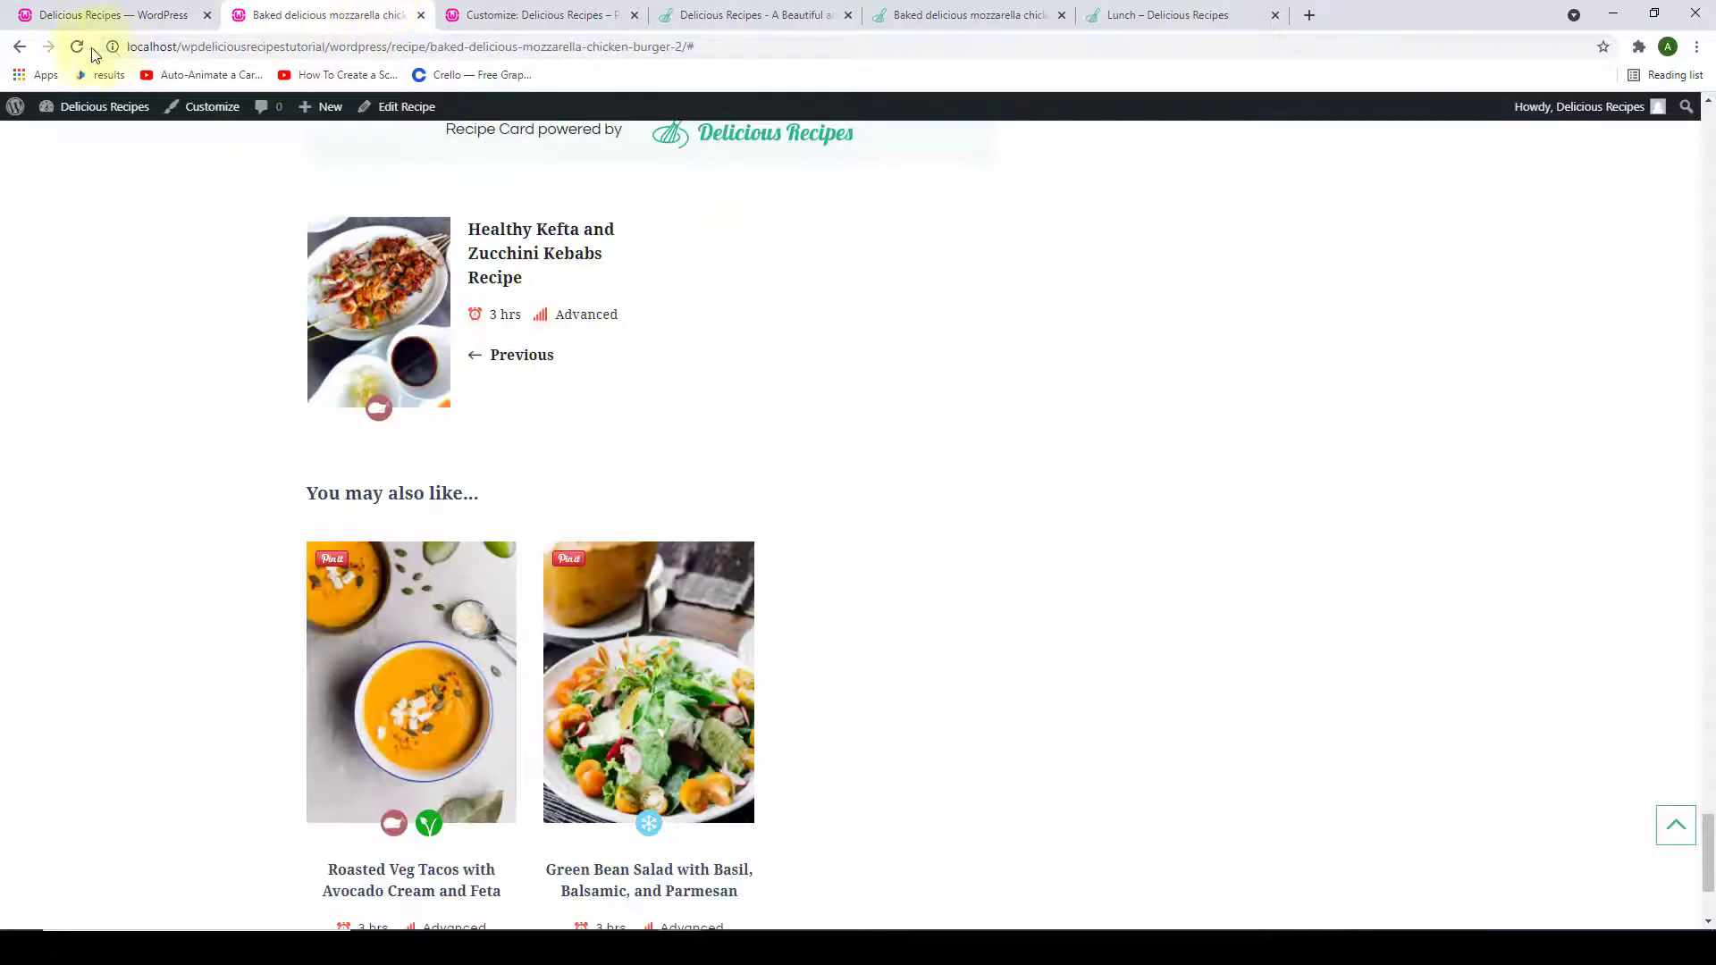
{"action": "left_click", "coordinate": [76, 49]}
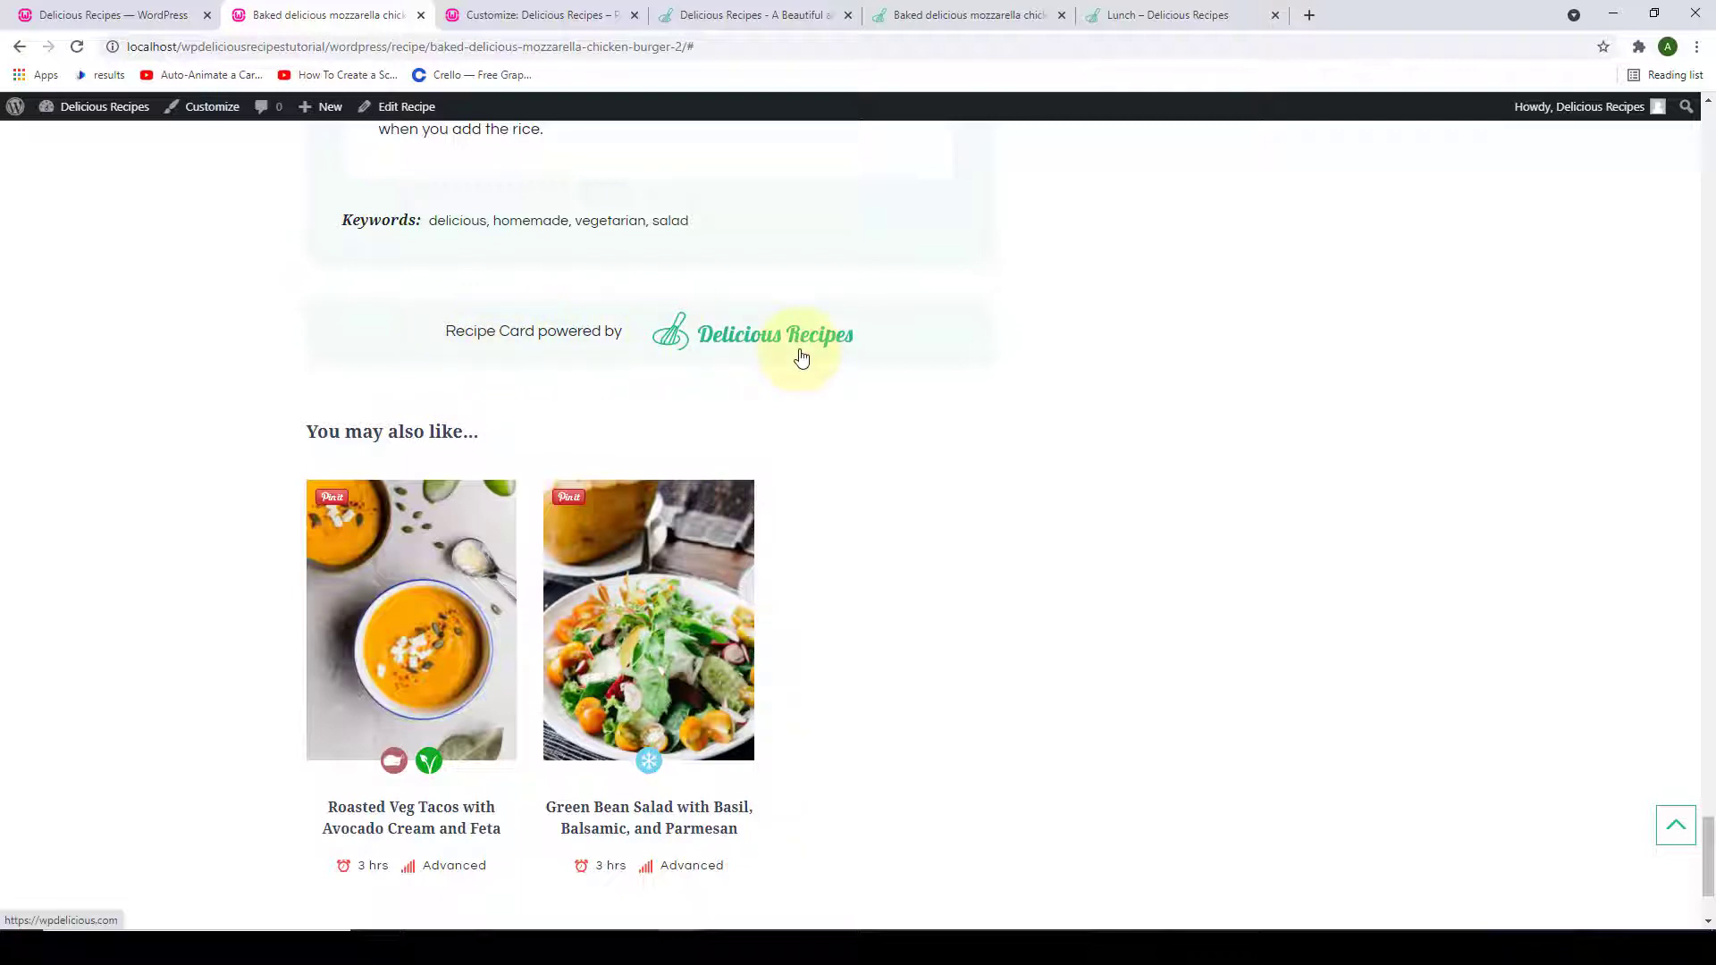
- Switch Display Powered By off in Recipe Details, save the settings and check the area below the recipe card on the reloaded burger recipe page
{"action": "left_click", "coordinate": [143, 17]}
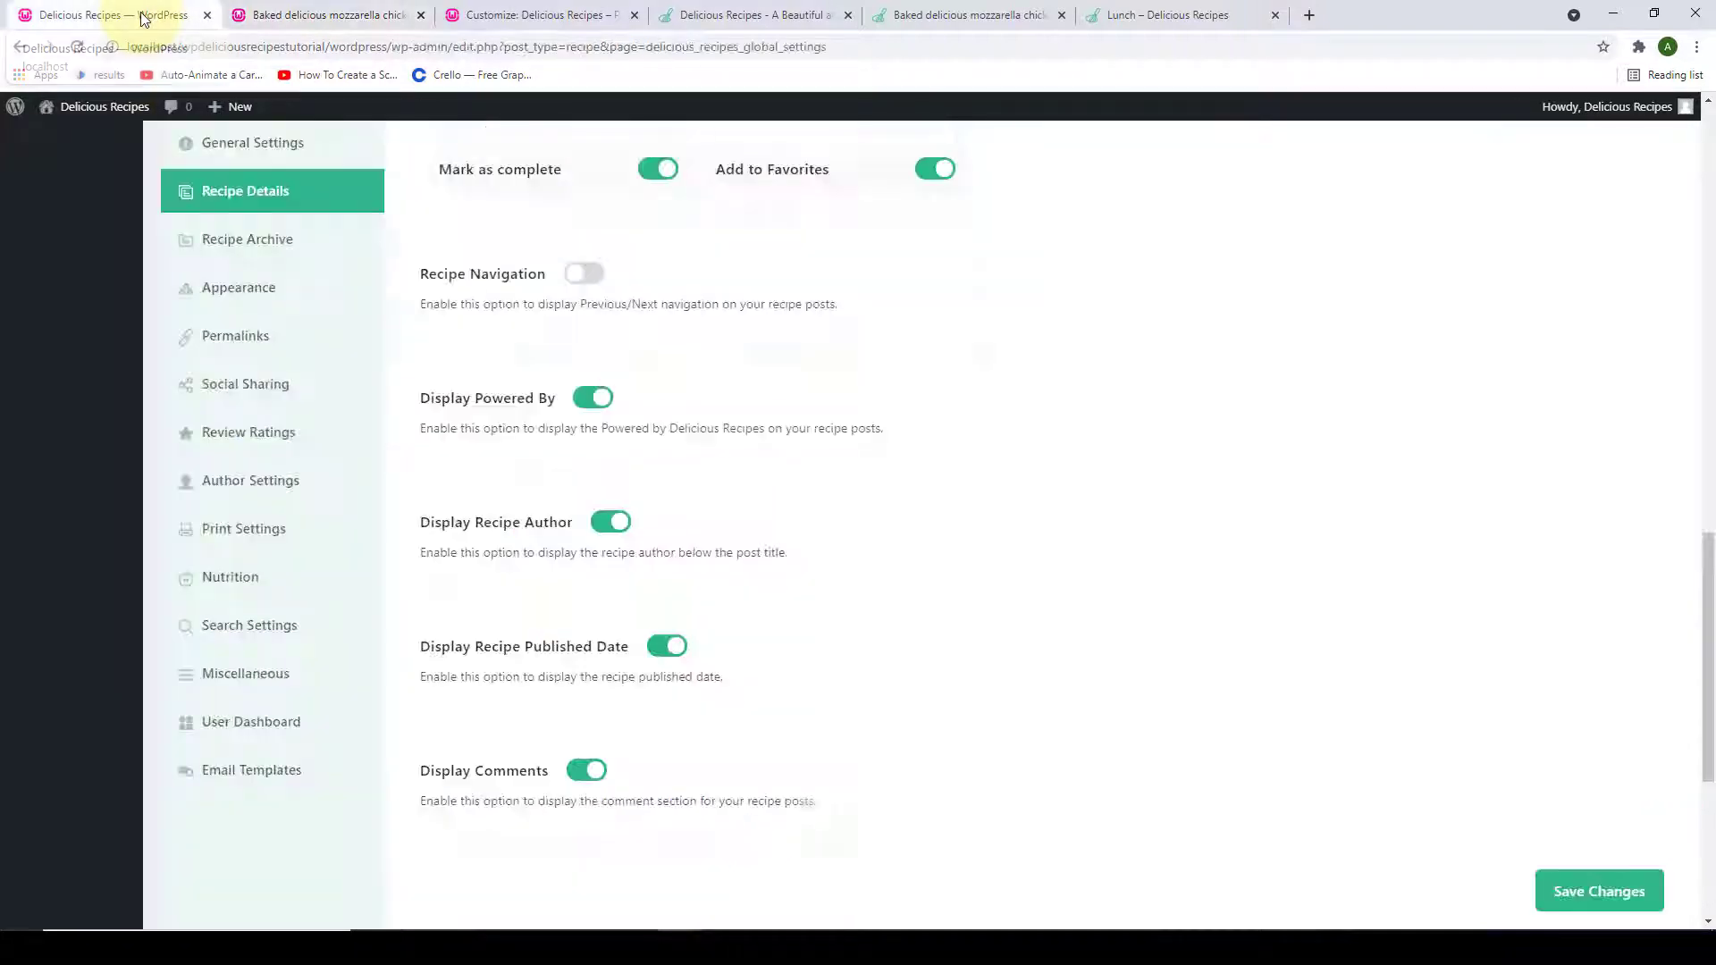
{"action": "left_click", "coordinate": [589, 401]}
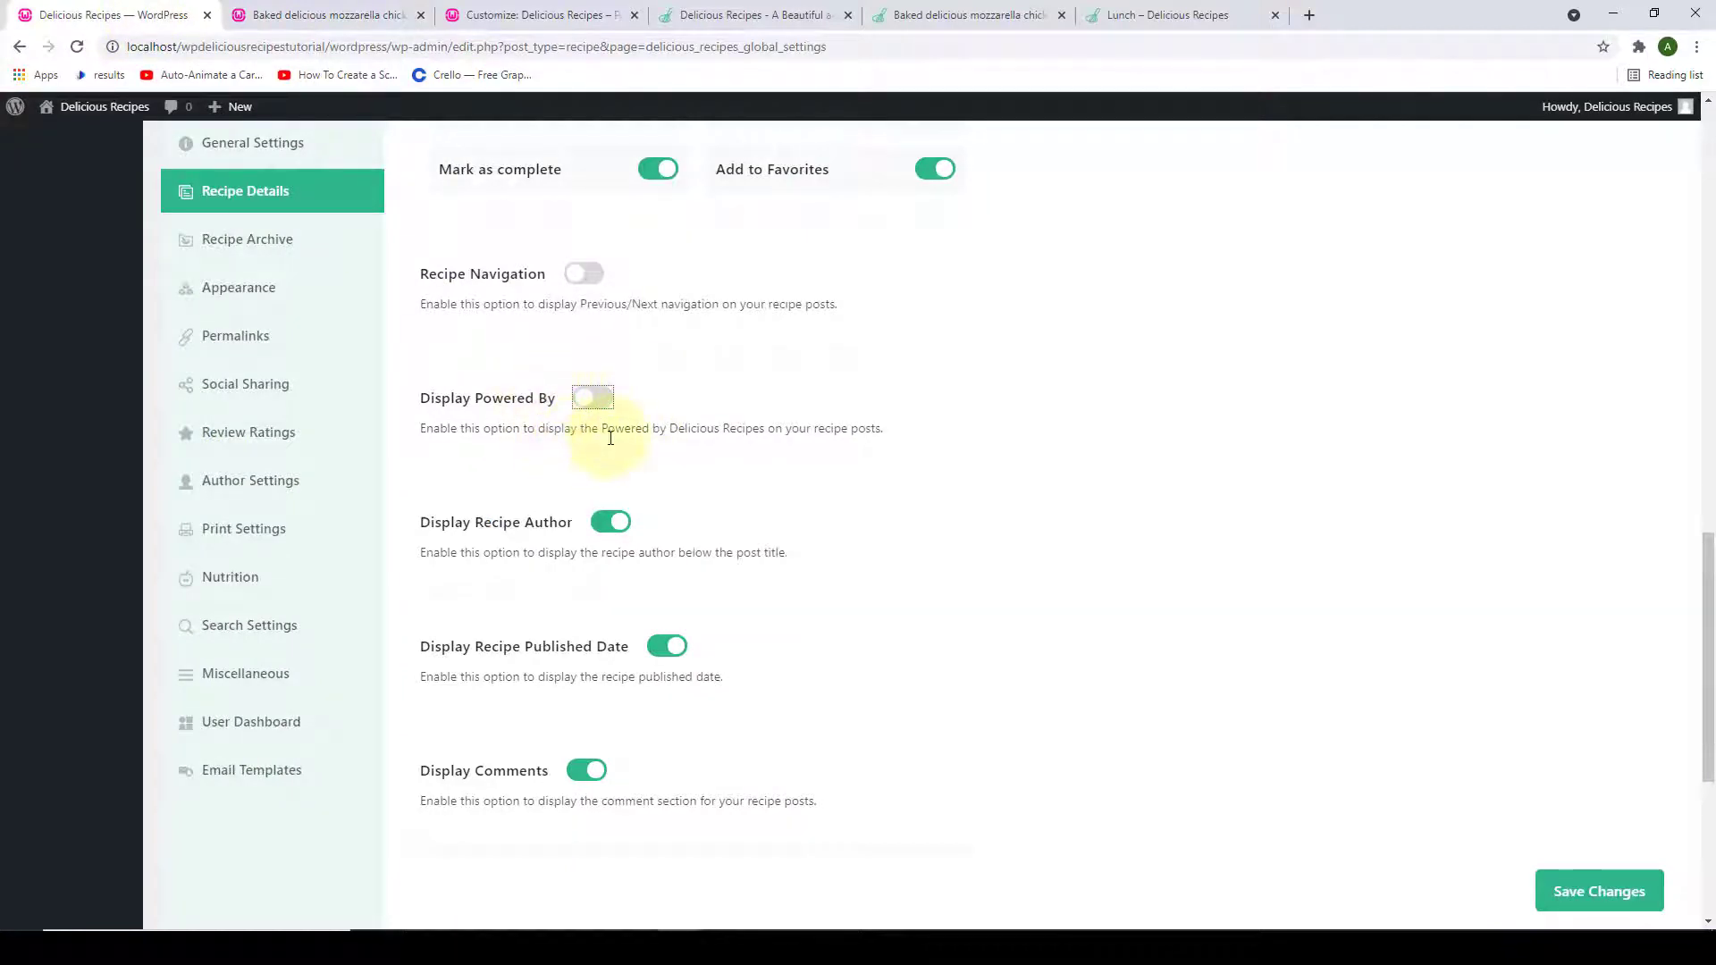
{"action": "left_click", "coordinate": [1594, 896]}
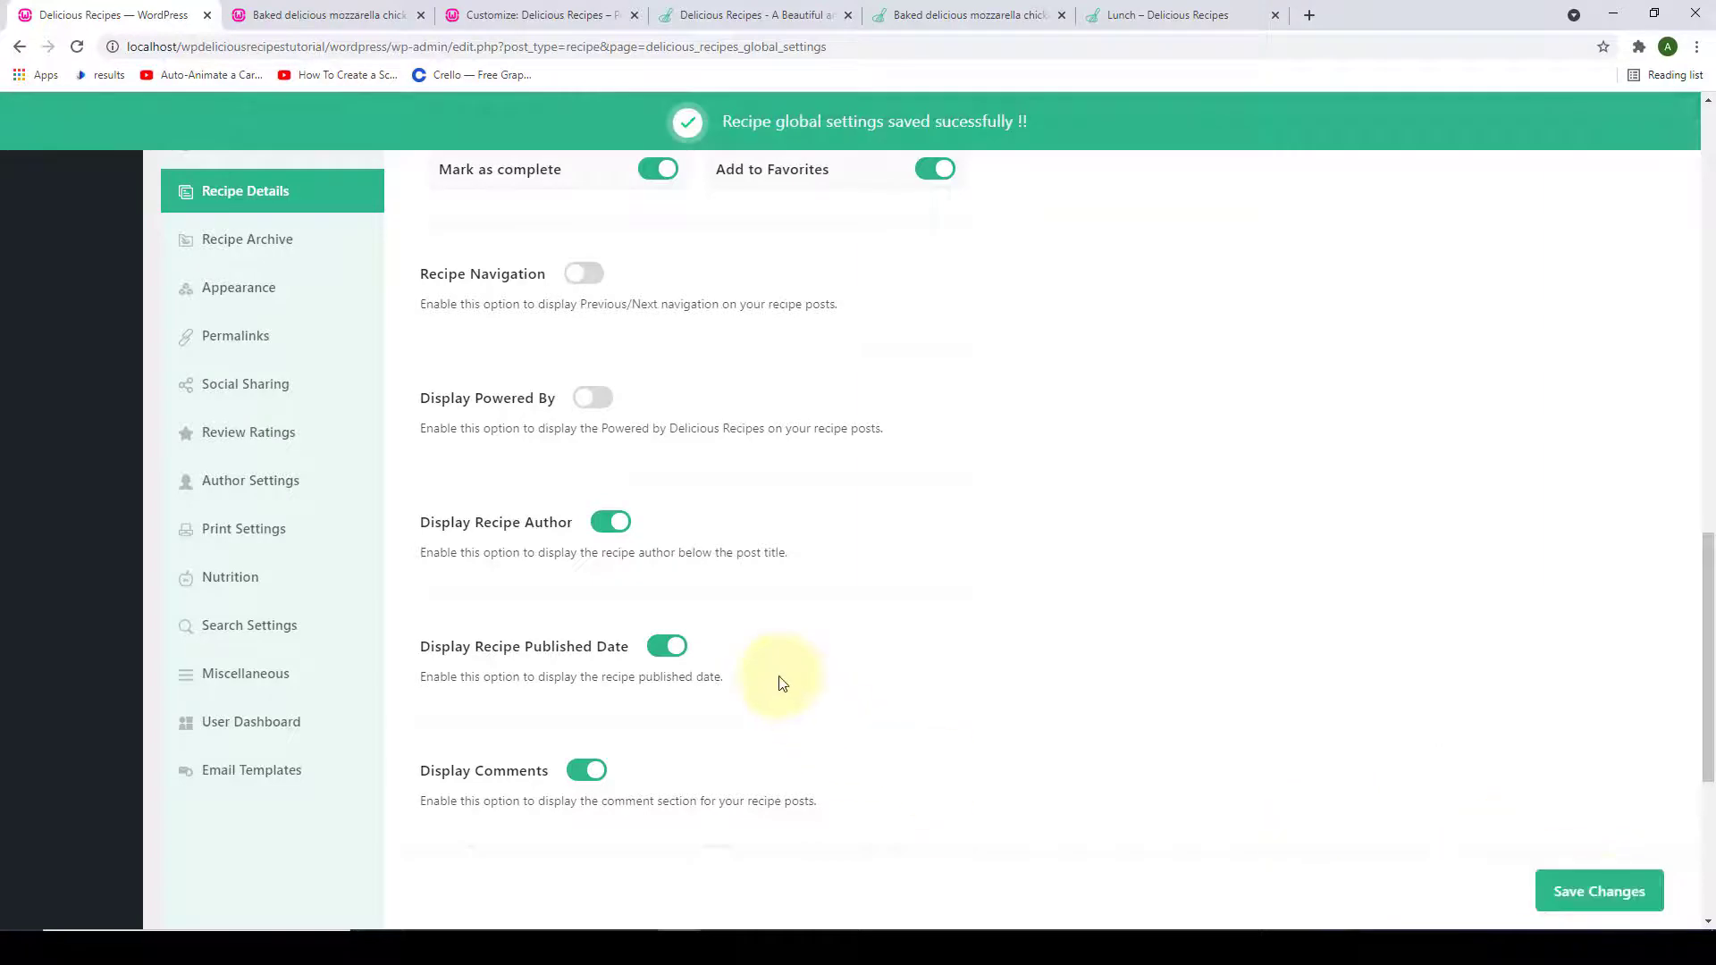
{"action": "left_click", "coordinate": [395, 7]}
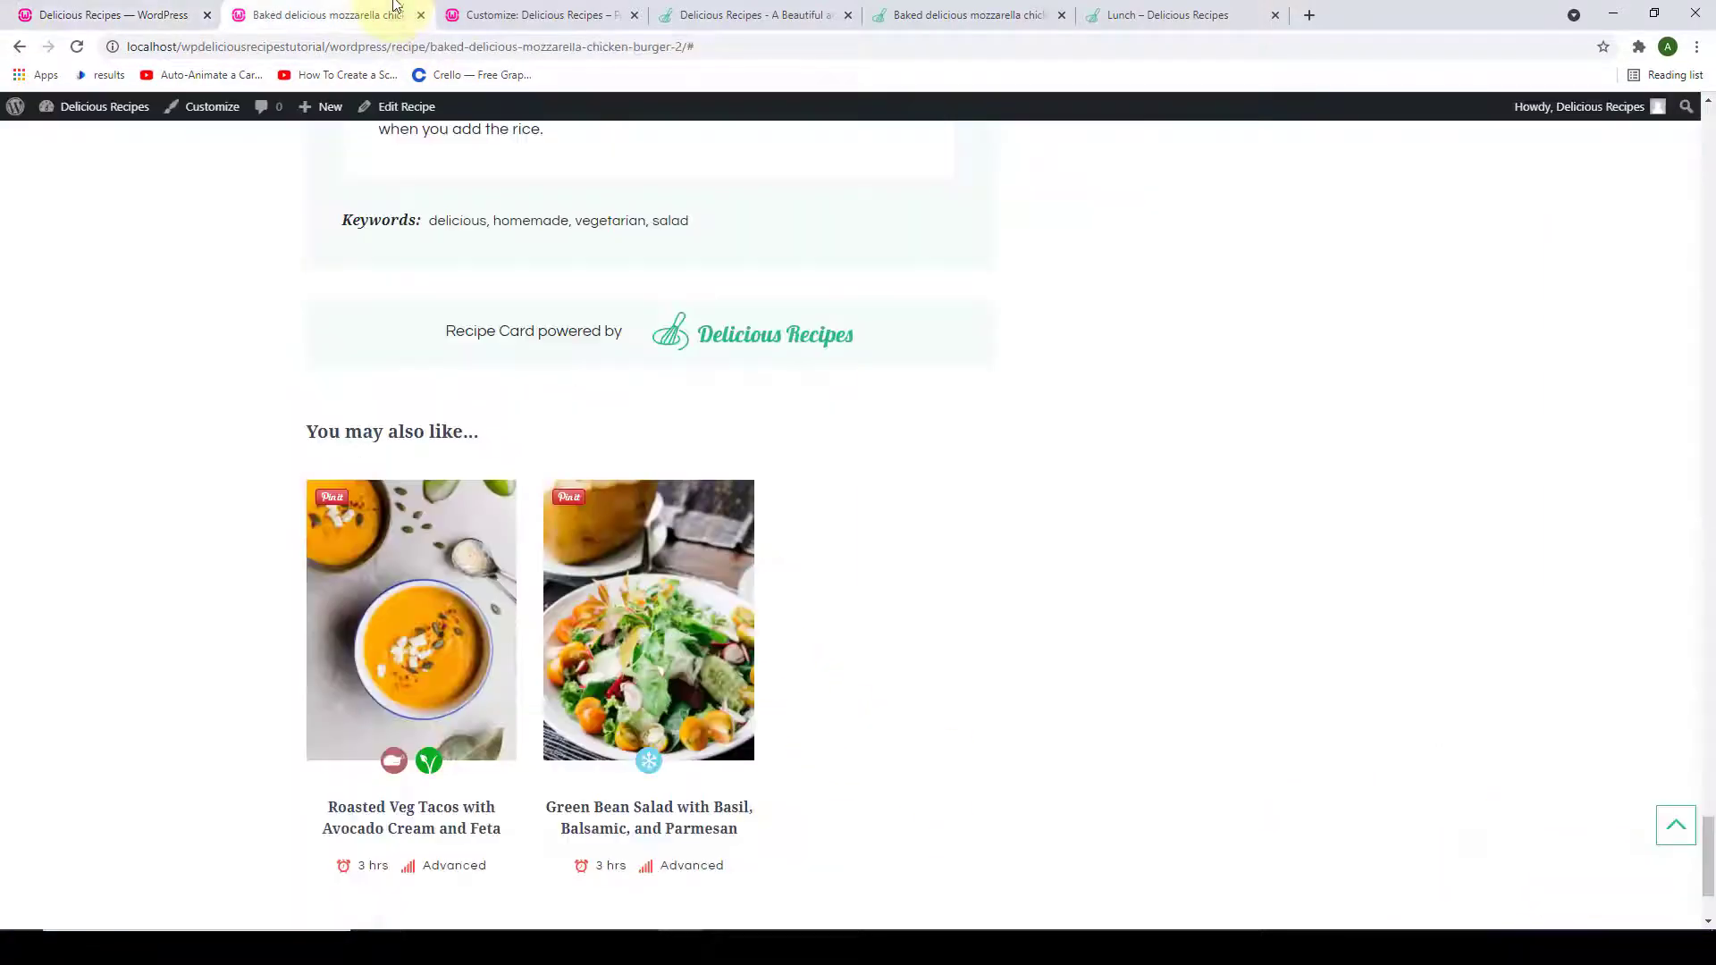
{"action": "left_click", "coordinate": [77, 46]}
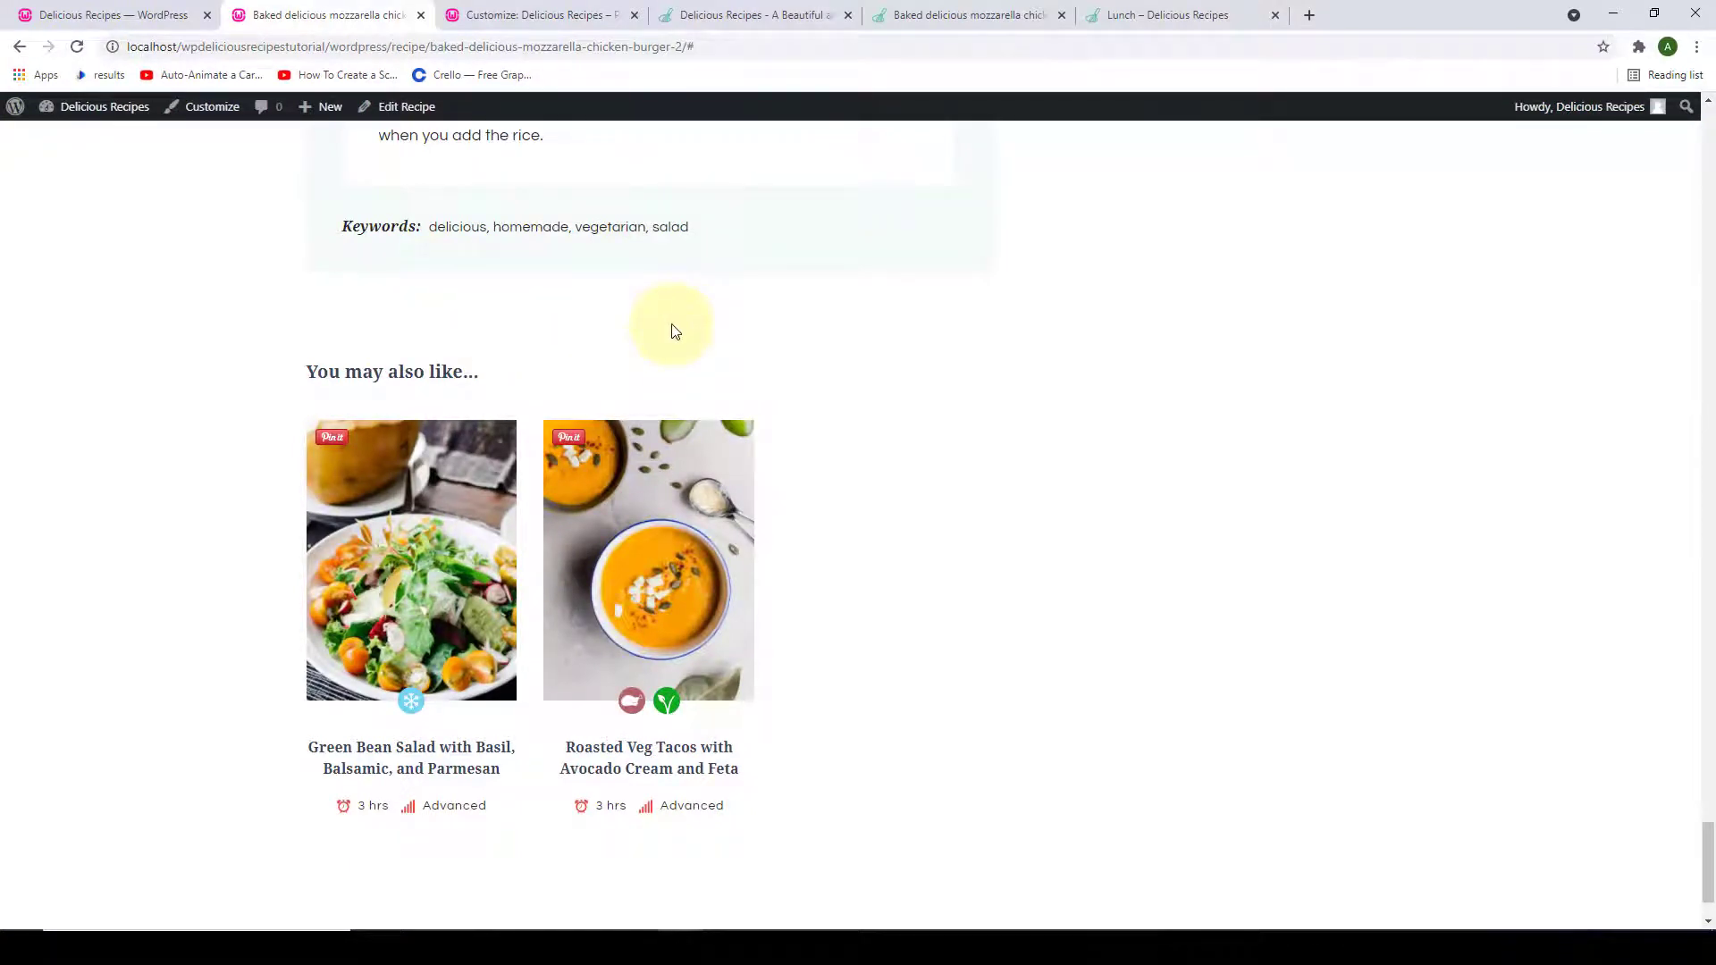
{"action": "scroll", "coordinate": [581, 286], "scroll_direction": "down", "scroll_amount": 1}
{"action": "scroll", "coordinate": [706, 251], "scroll_direction": "up", "scroll_amount": 1}
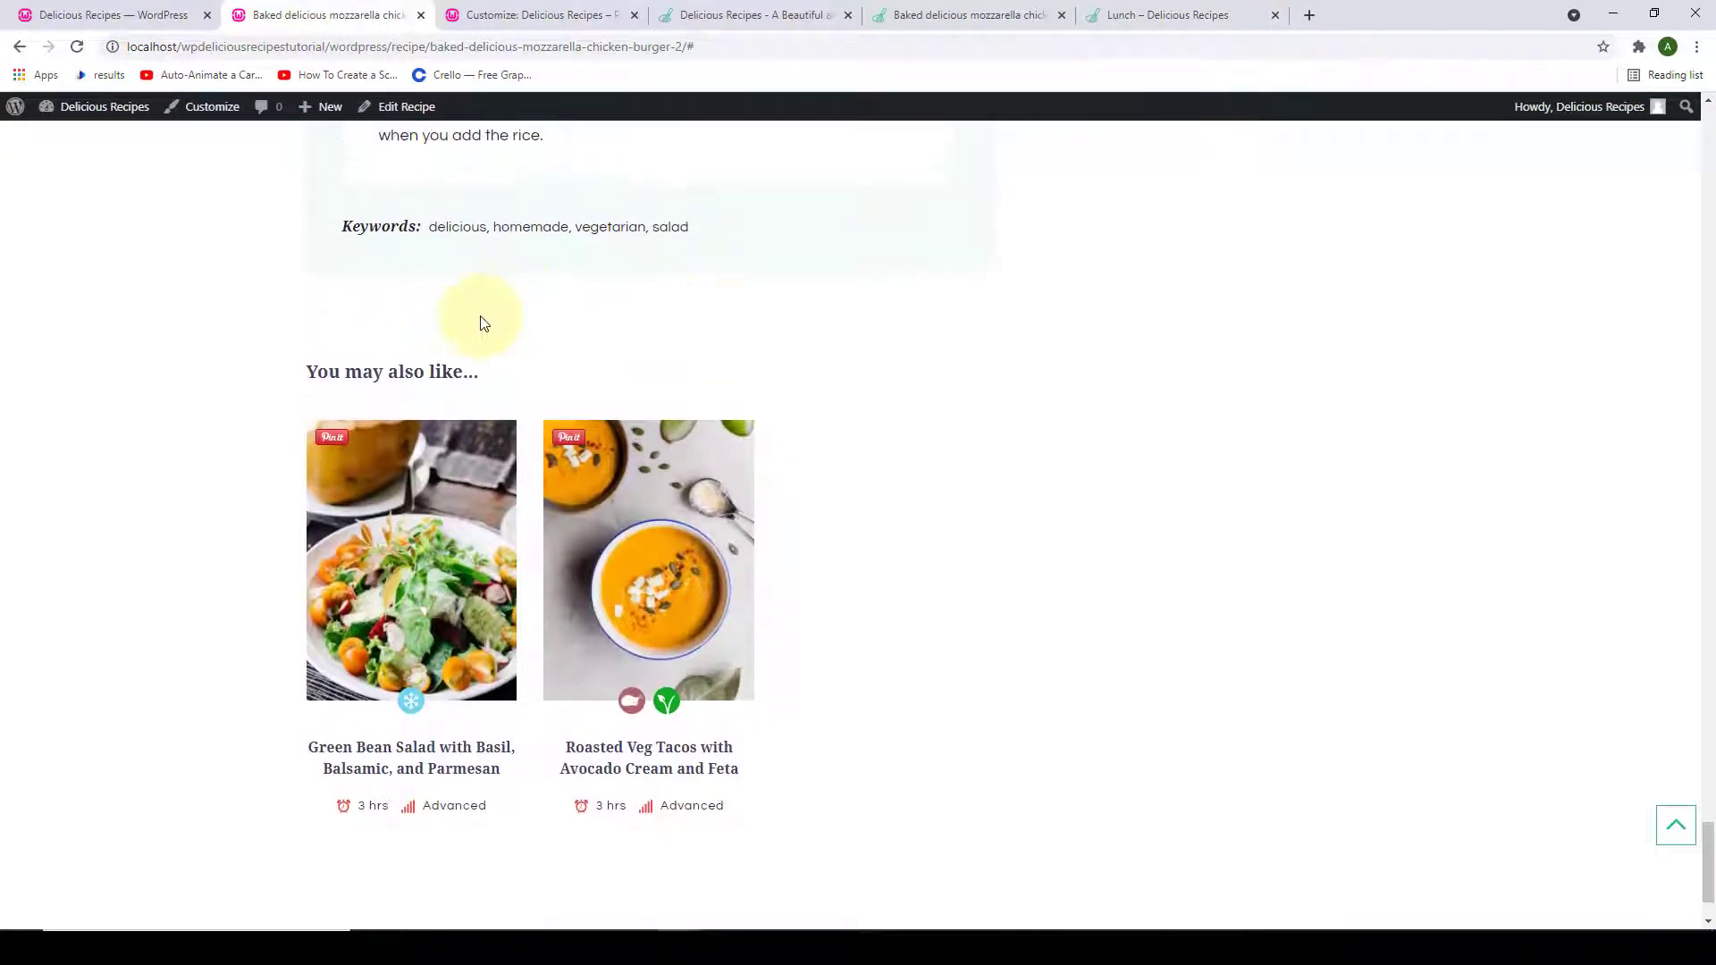
- Switch Recipe Navigation and Display Powered By back on, save the settings and check both on the reloaded burger recipe page
{"action": "left_click", "coordinate": [134, 15]}
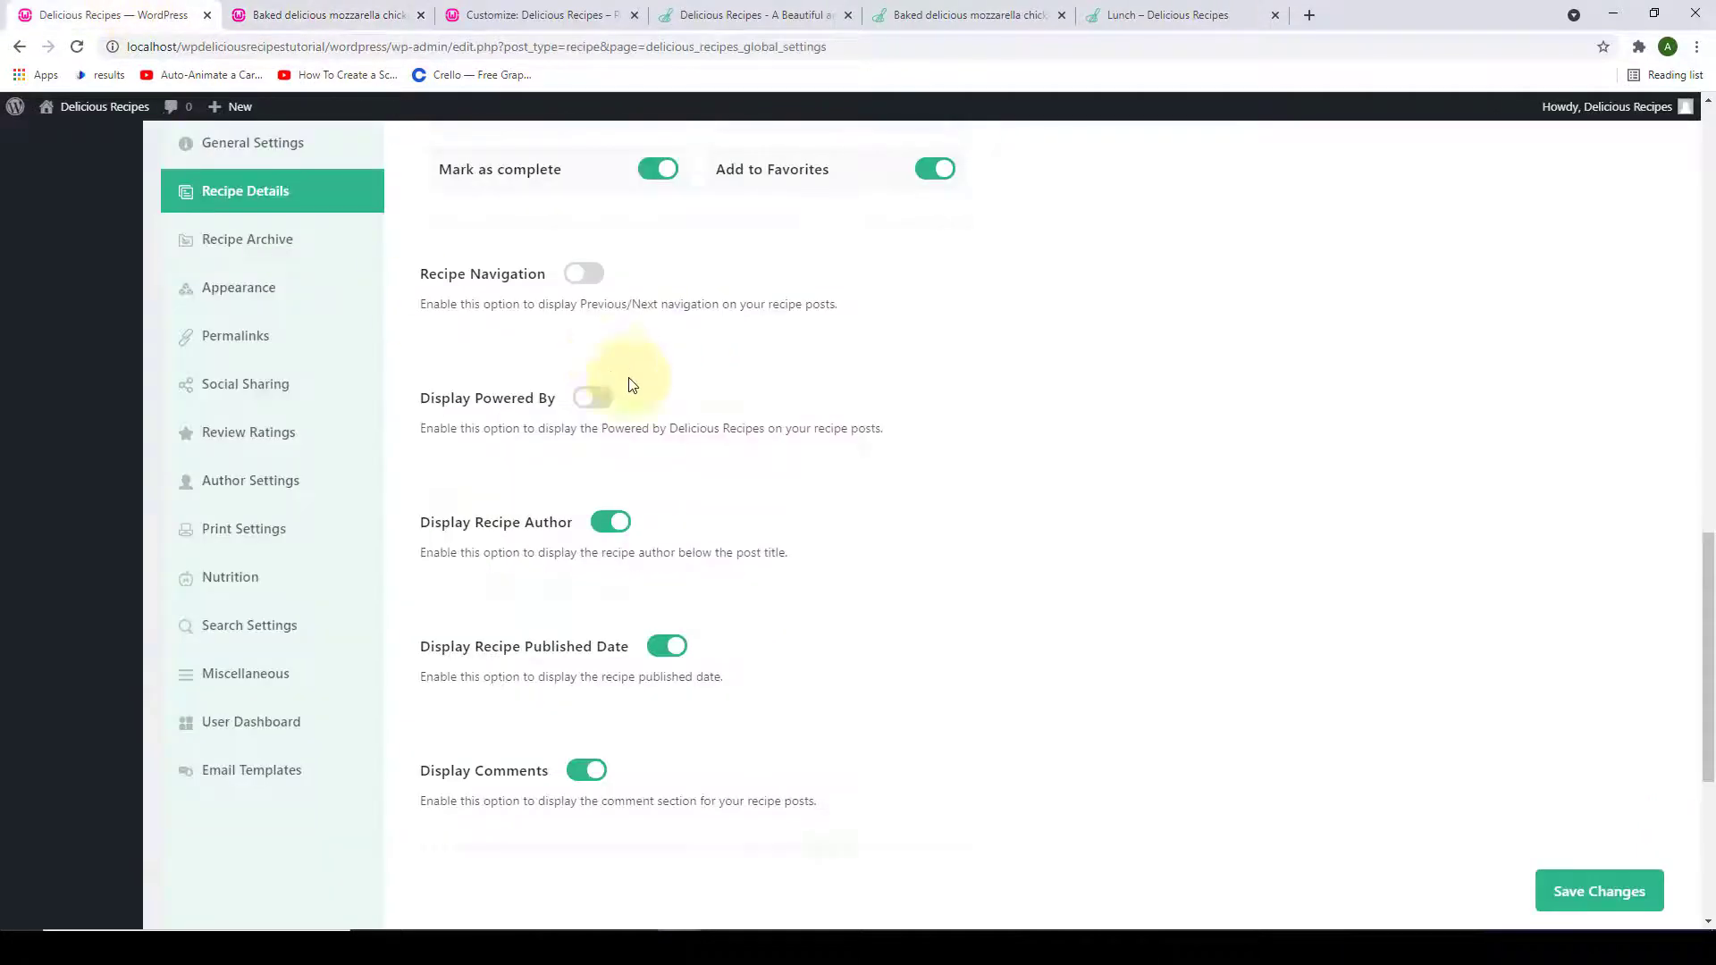
{"action": "left_click", "coordinate": [590, 272]}
{"action": "left_click", "coordinate": [597, 398]}
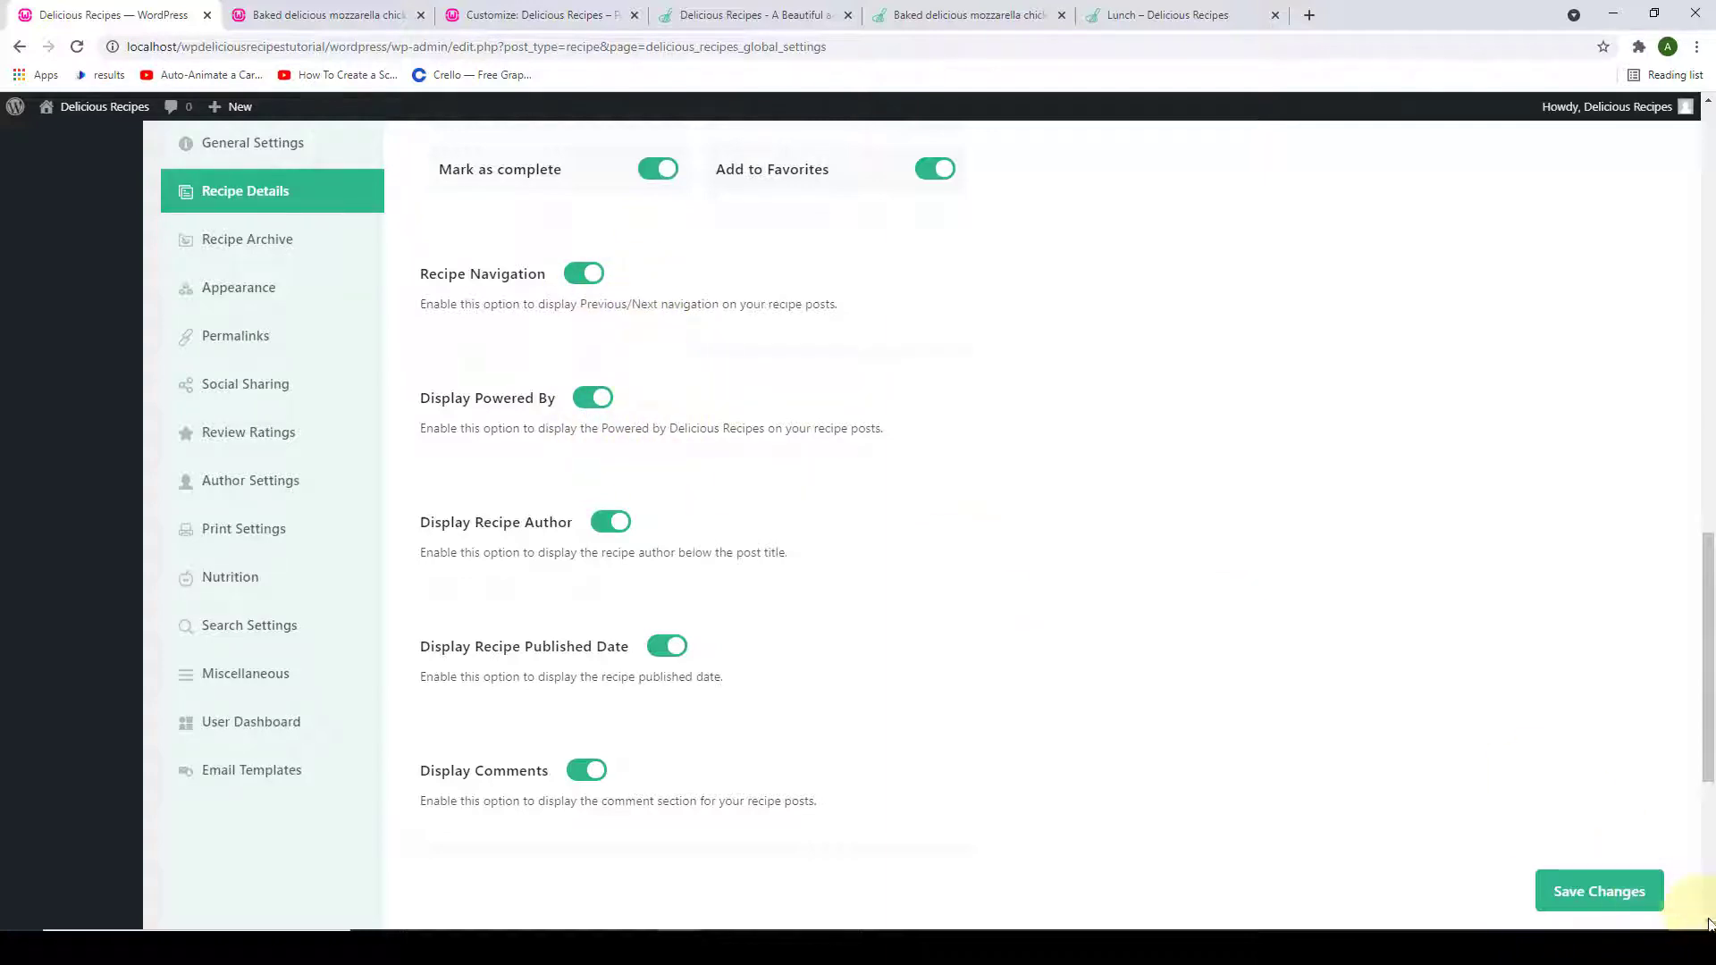
{"action": "left_click", "coordinate": [1654, 899]}
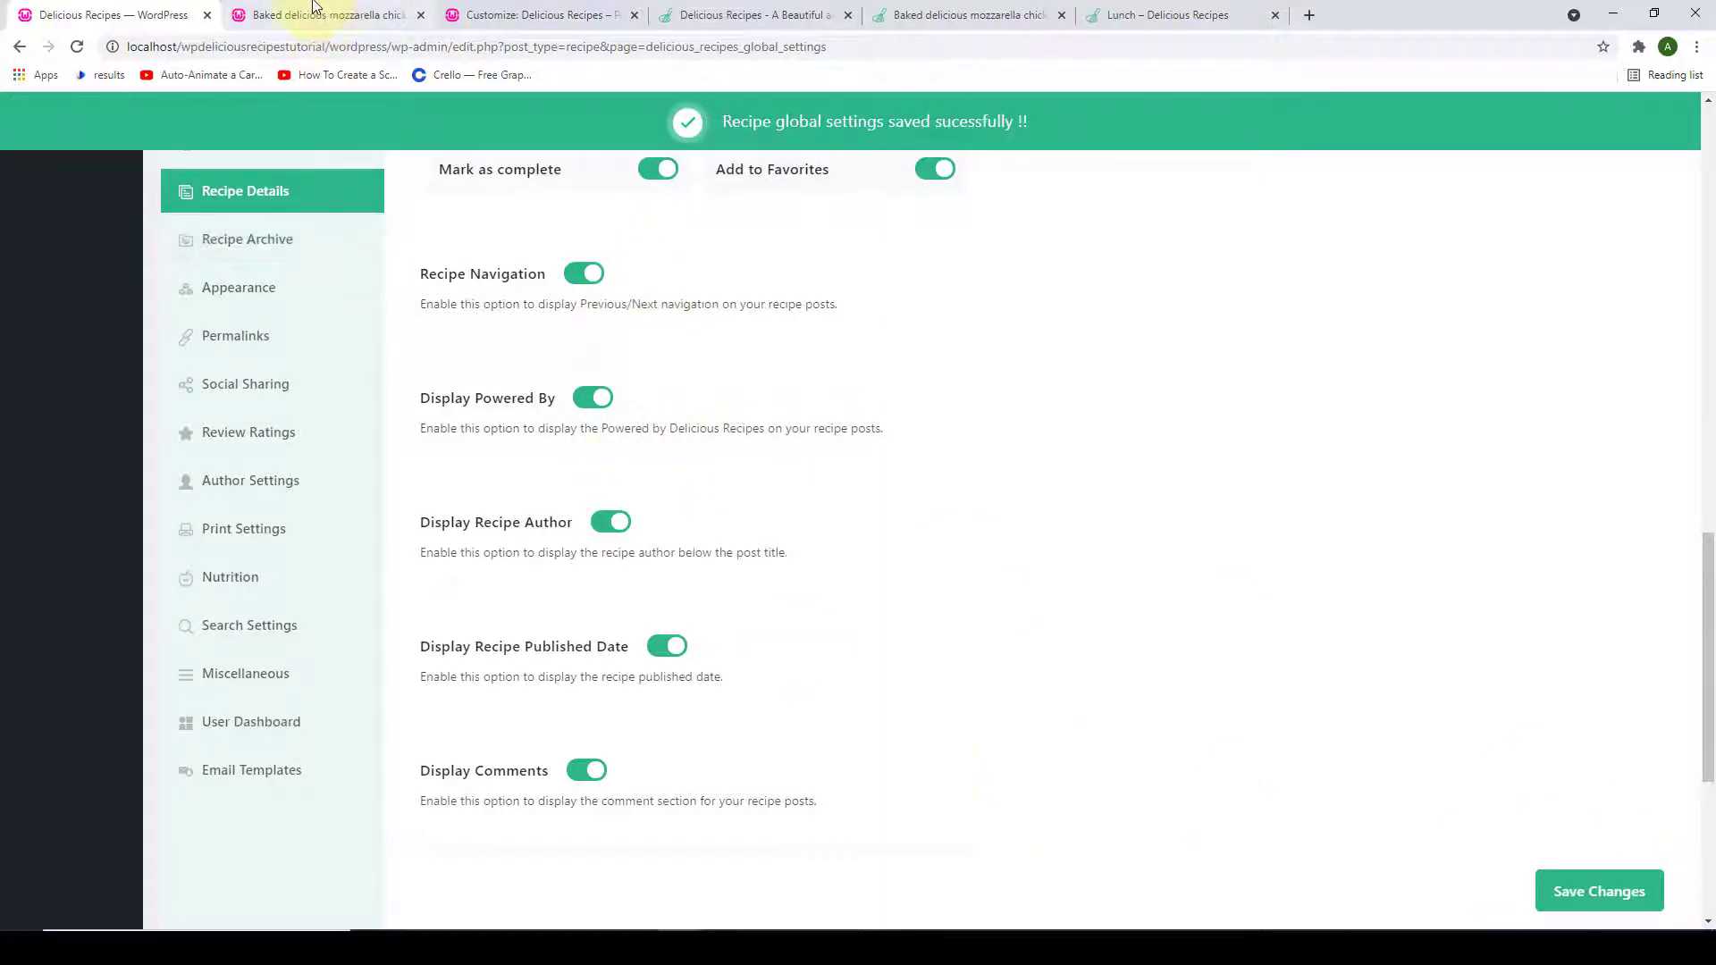
{"action": "left_click", "coordinate": [268, 15]}
{"action": "left_click", "coordinate": [78, 47]}
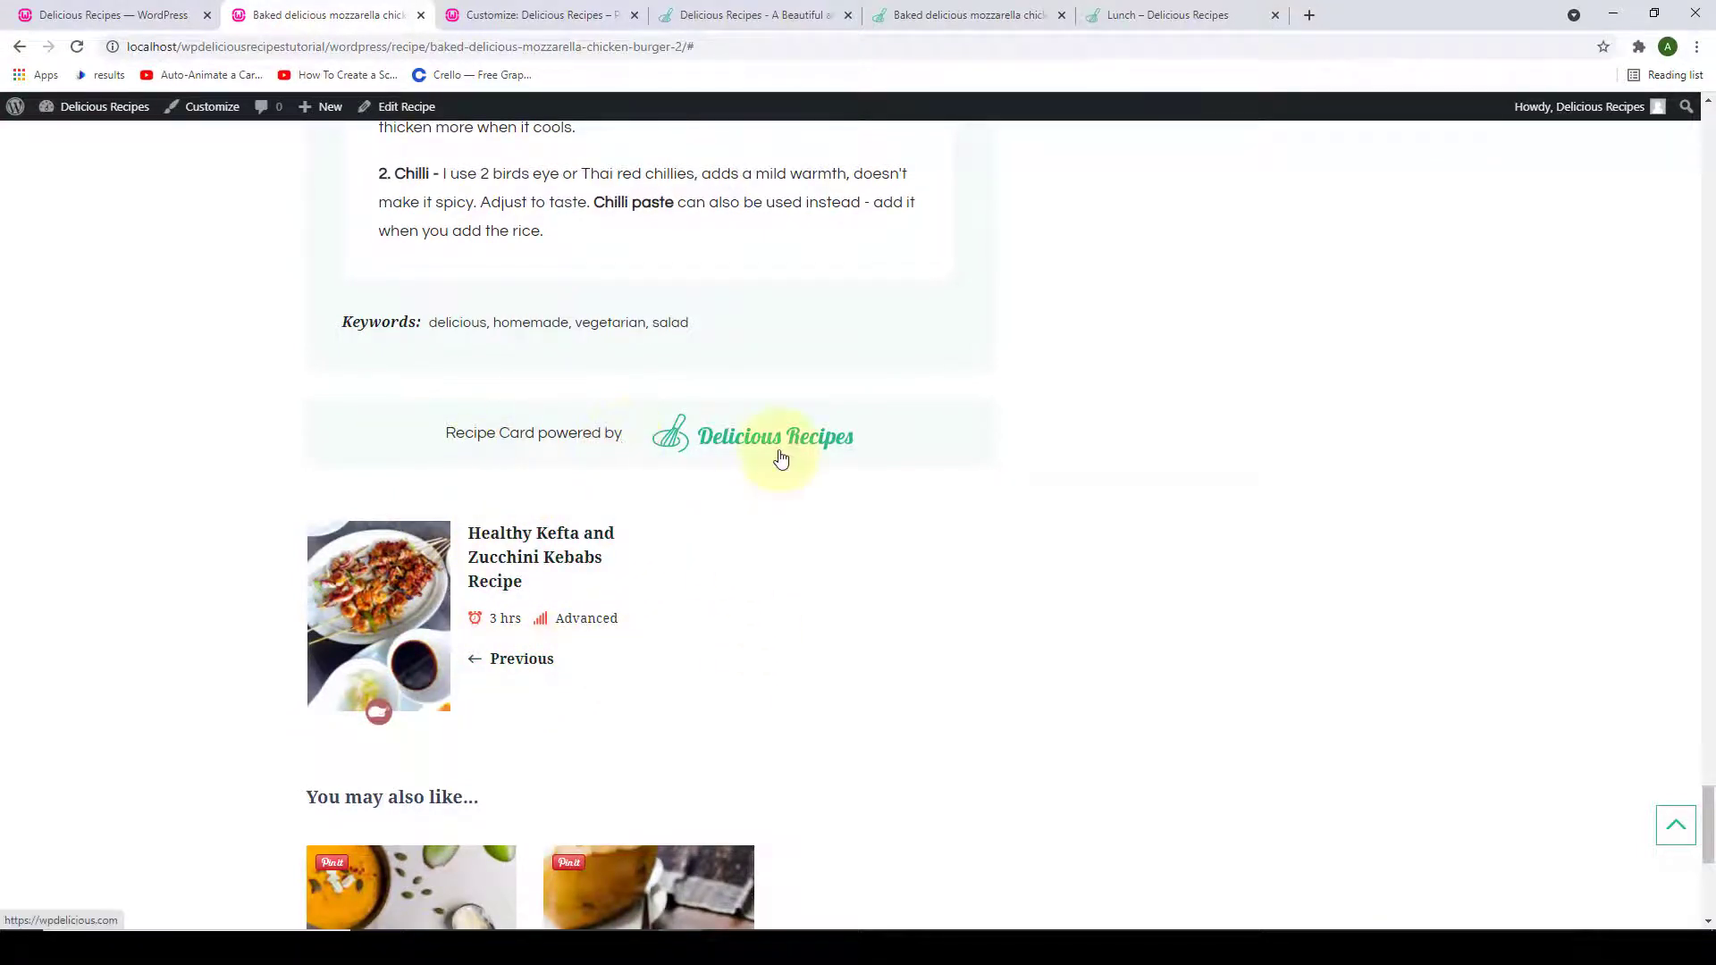
{"action": "scroll", "coordinate": [781, 457], "scroll_direction": "down", "scroll_amount": 1}
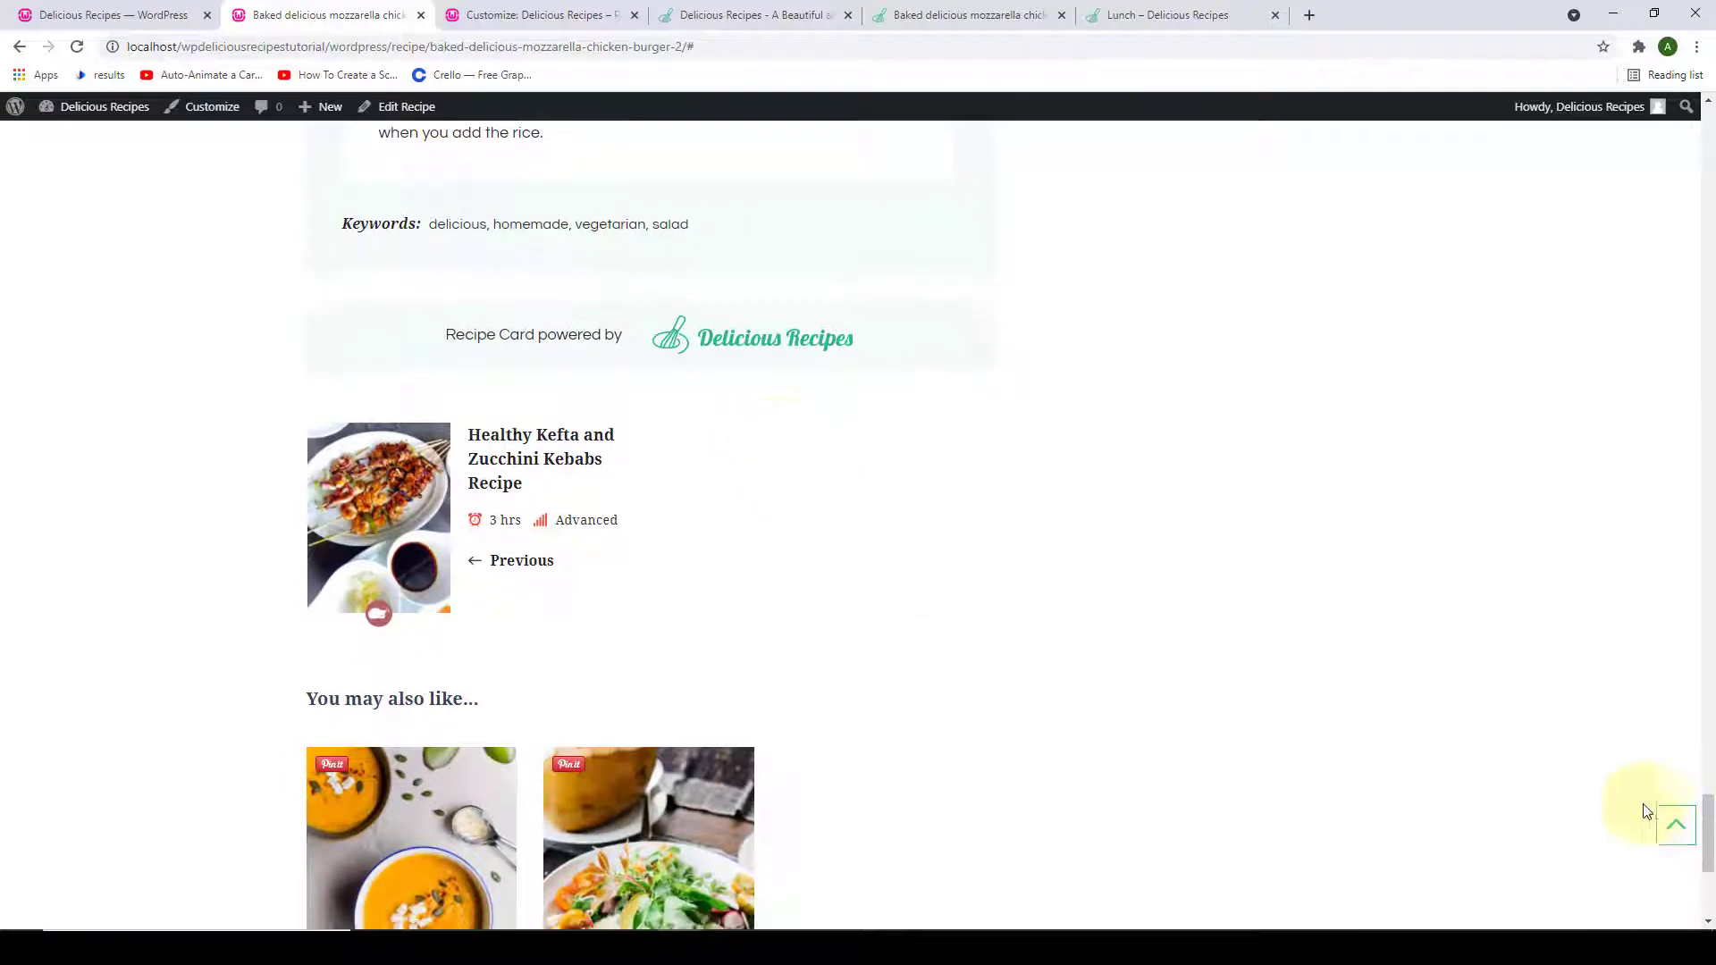
- Switch Display Recipe Author off in Recipe Details, save the settings and reload the burger recipe page to check below its title
{"action": "left_click", "coordinate": [1675, 824]}
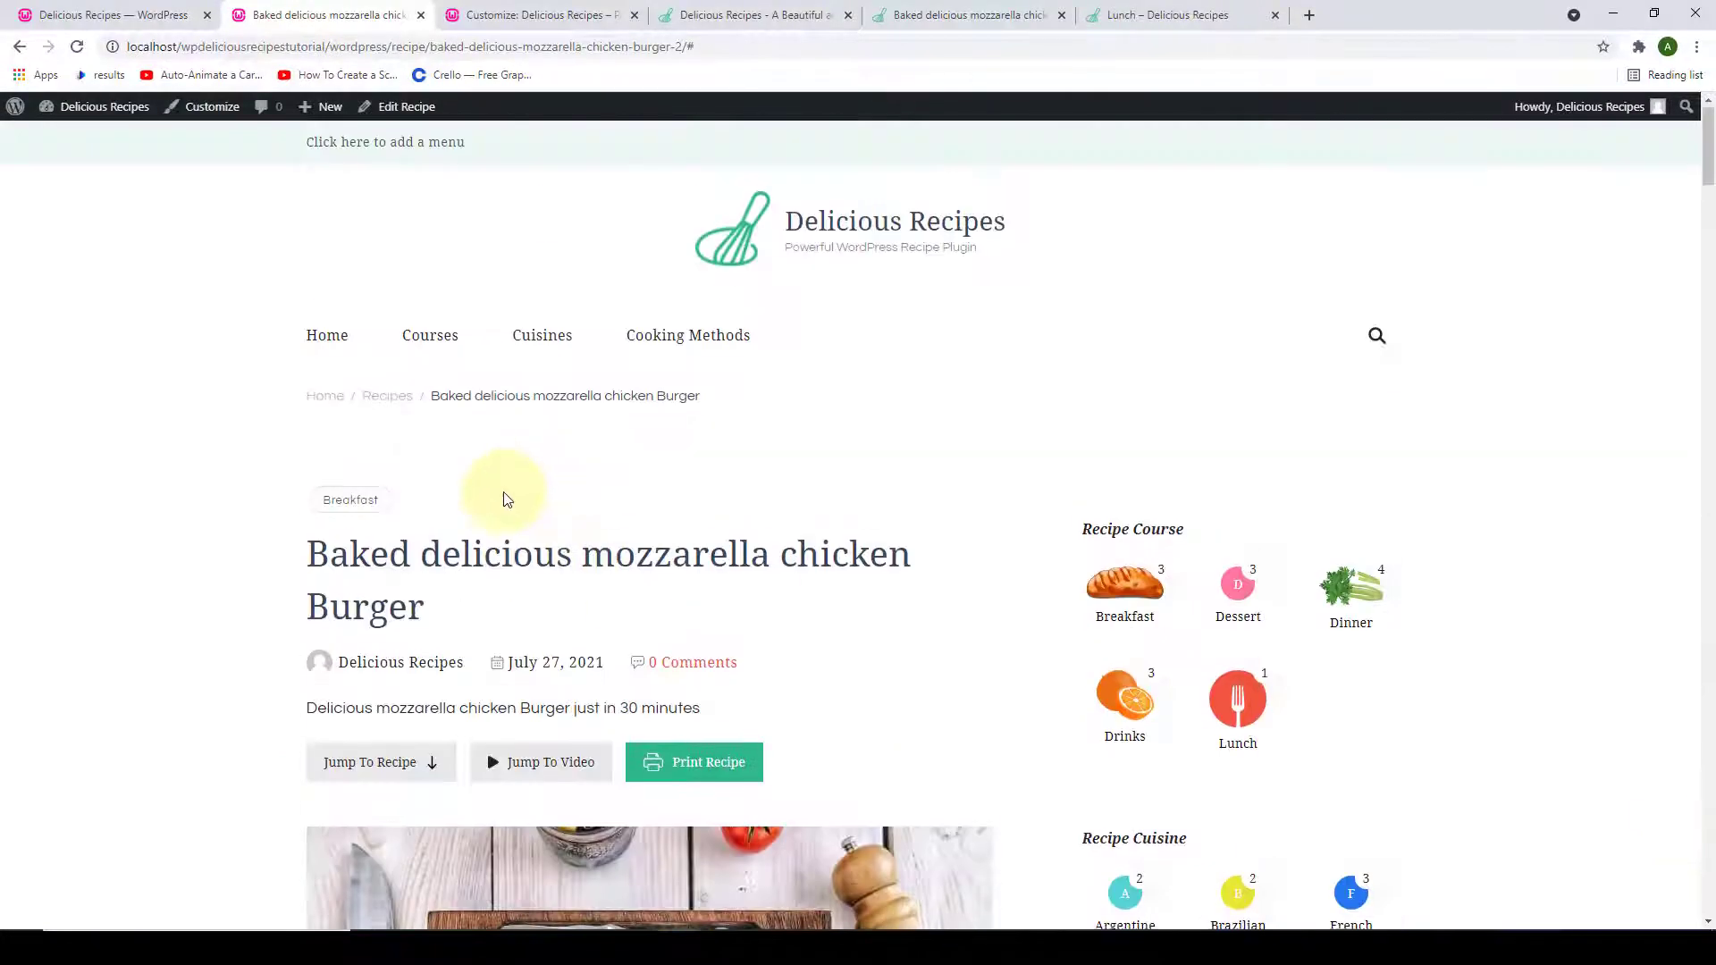
{"action": "scroll", "coordinate": [494, 488], "scroll_direction": "down", "scroll_amount": 4}
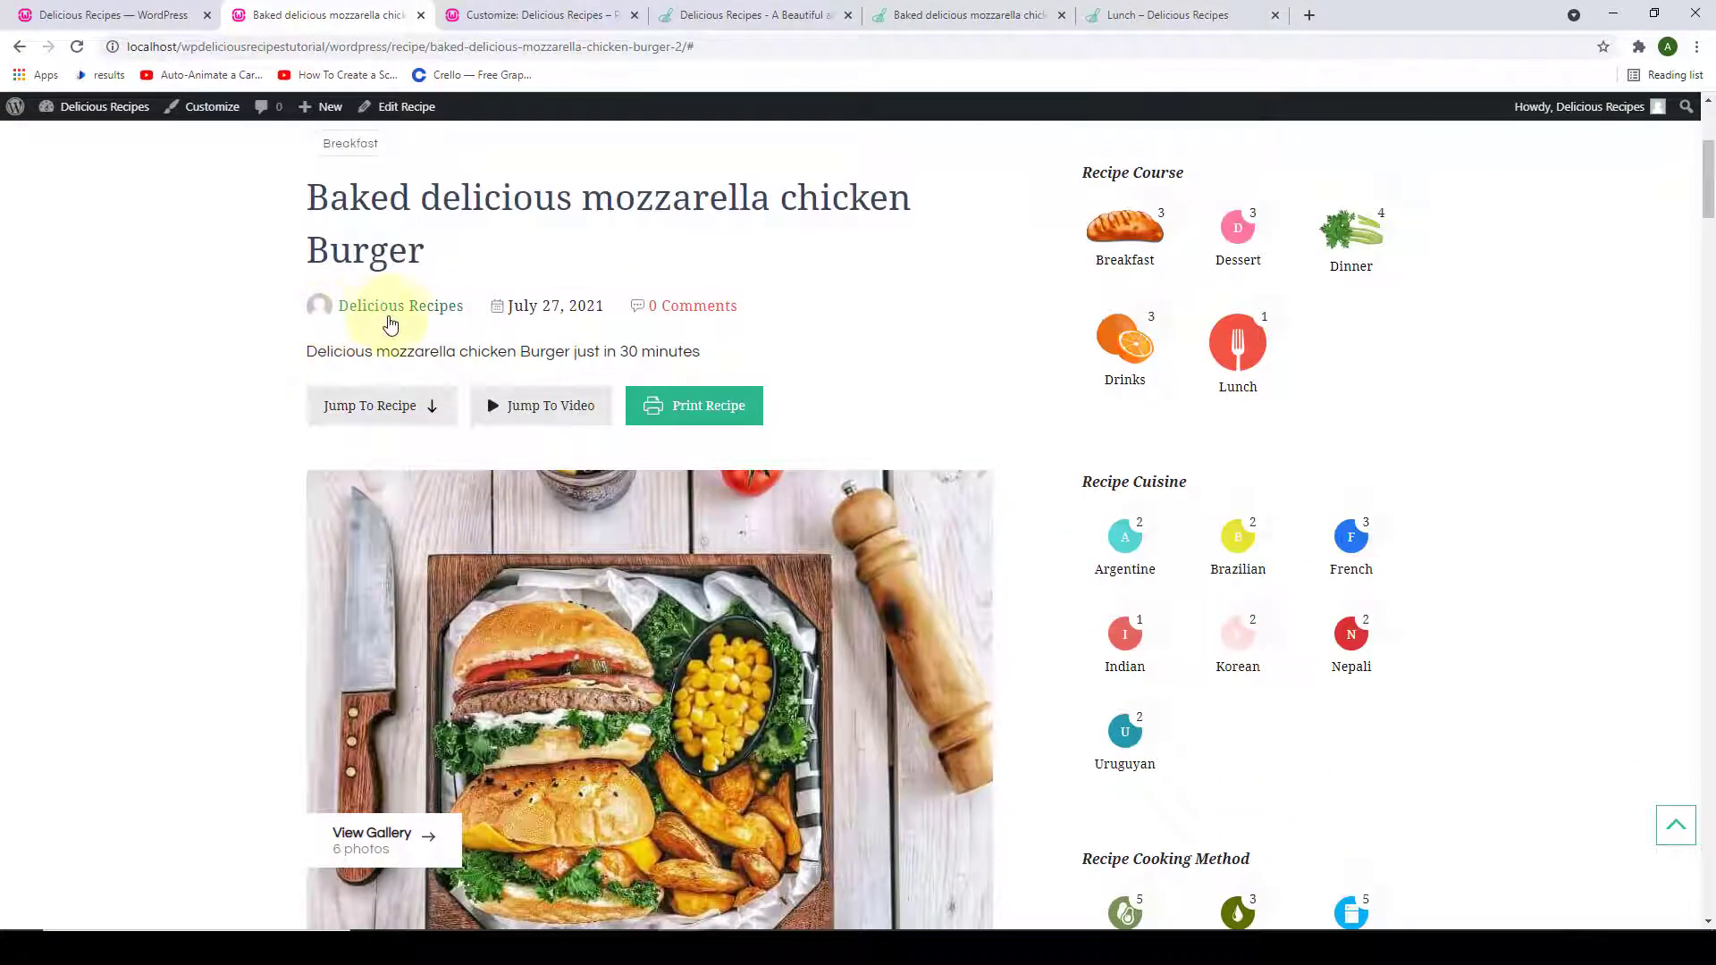
{"action": "left_click", "coordinate": [112, 15]}
{"action": "scroll", "coordinate": [572, 456], "scroll_direction": "down", "scroll_amount": 1}
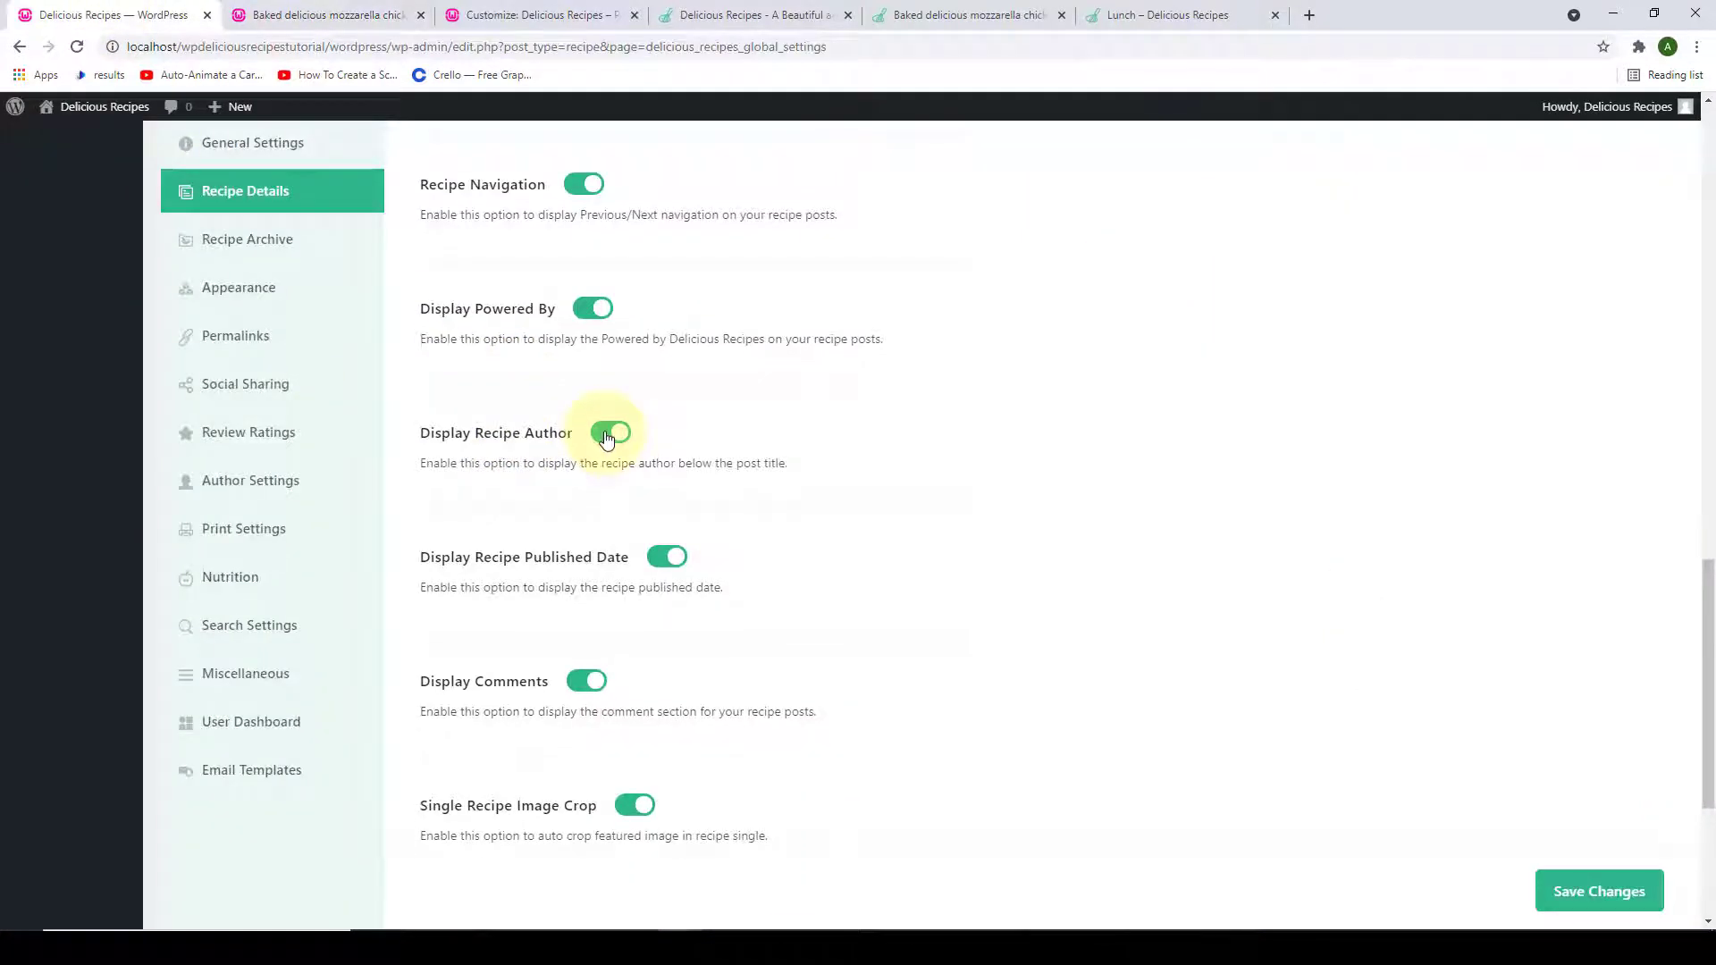
{"action": "left_click", "coordinate": [606, 435]}
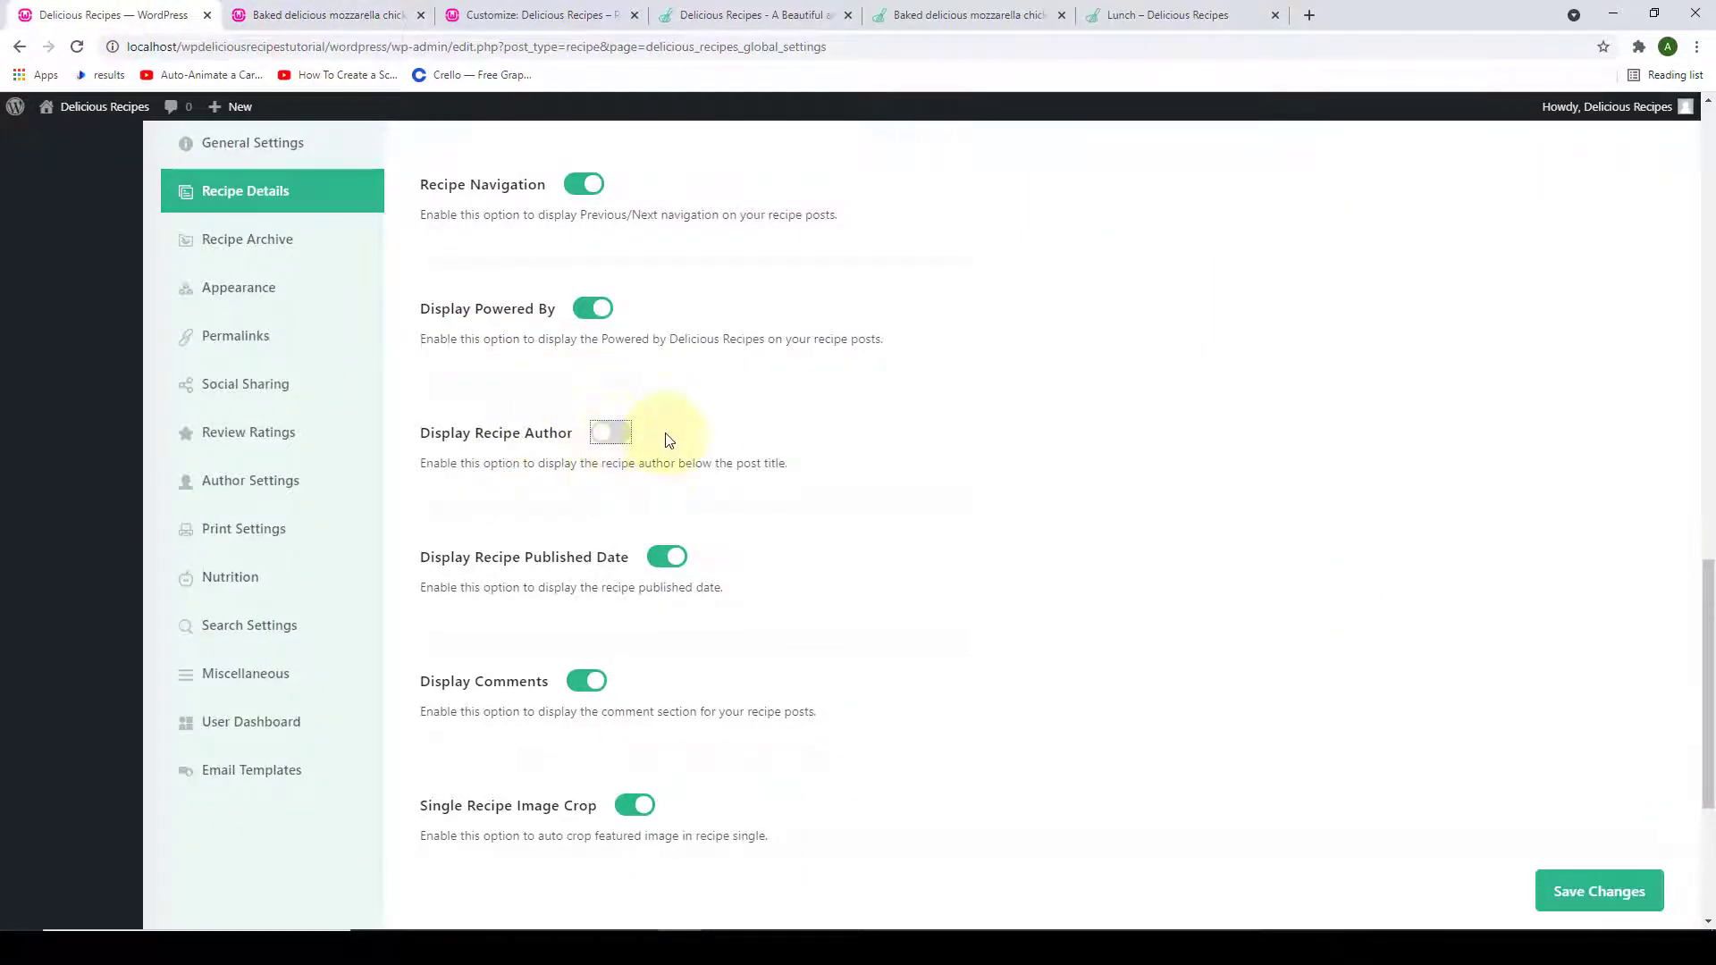
{"action": "left_click", "coordinate": [1604, 893]}
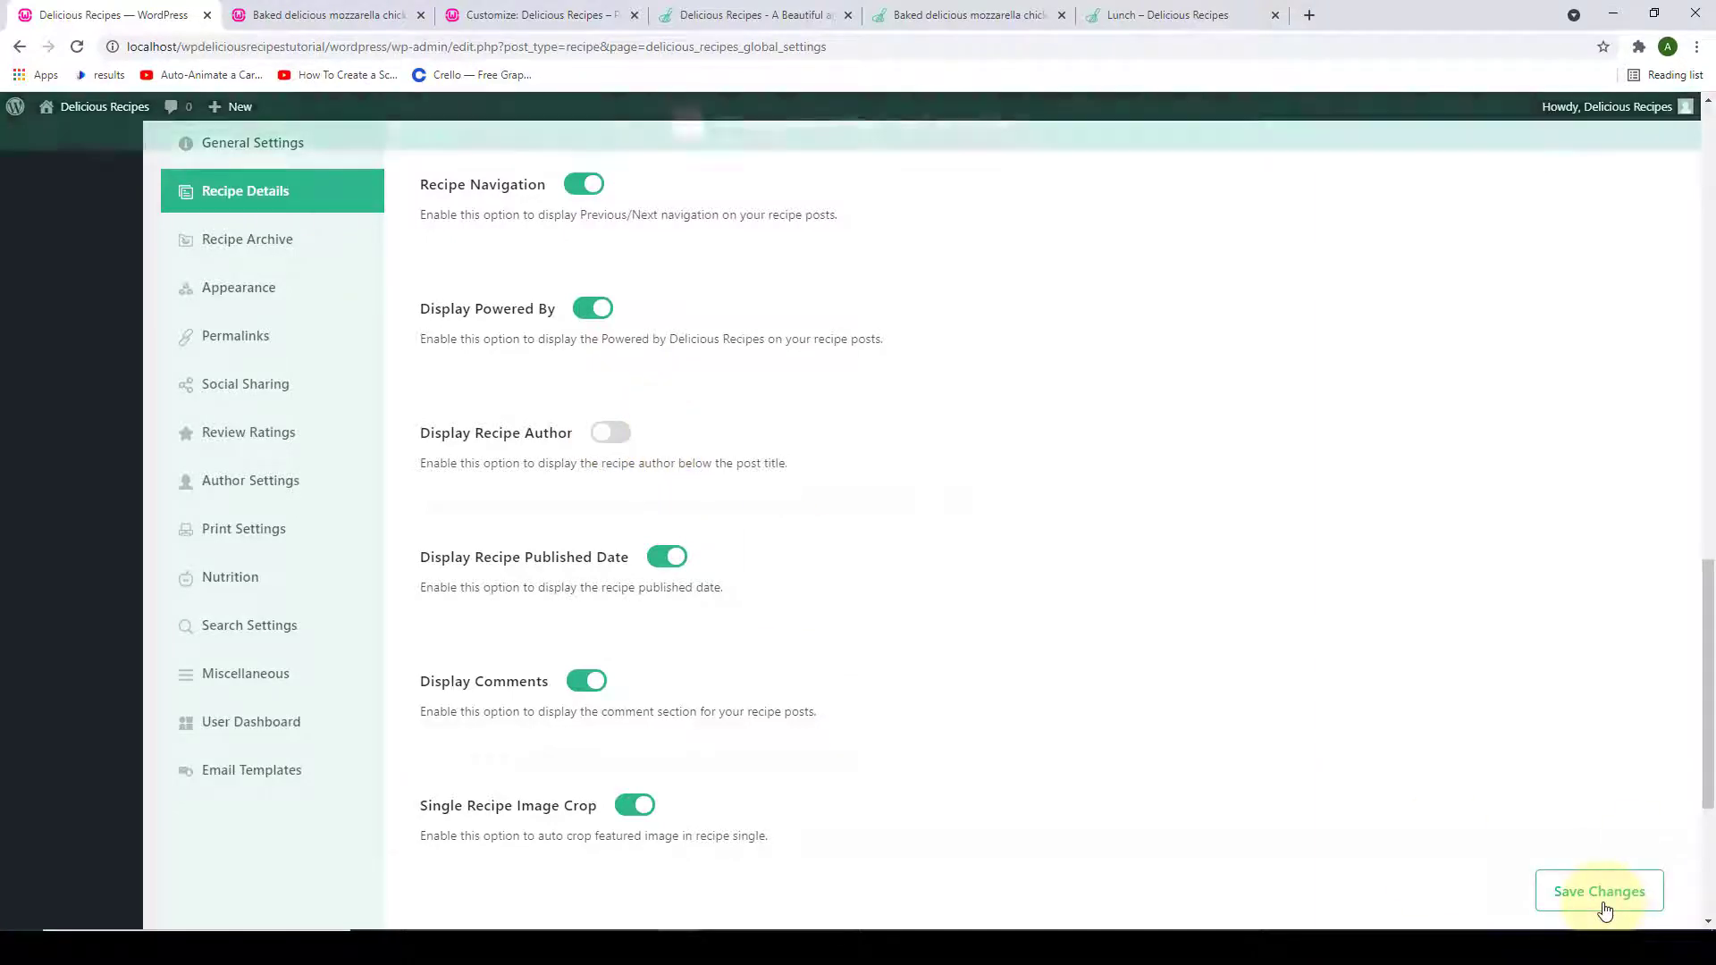
{"action": "left_click", "coordinate": [304, 15]}
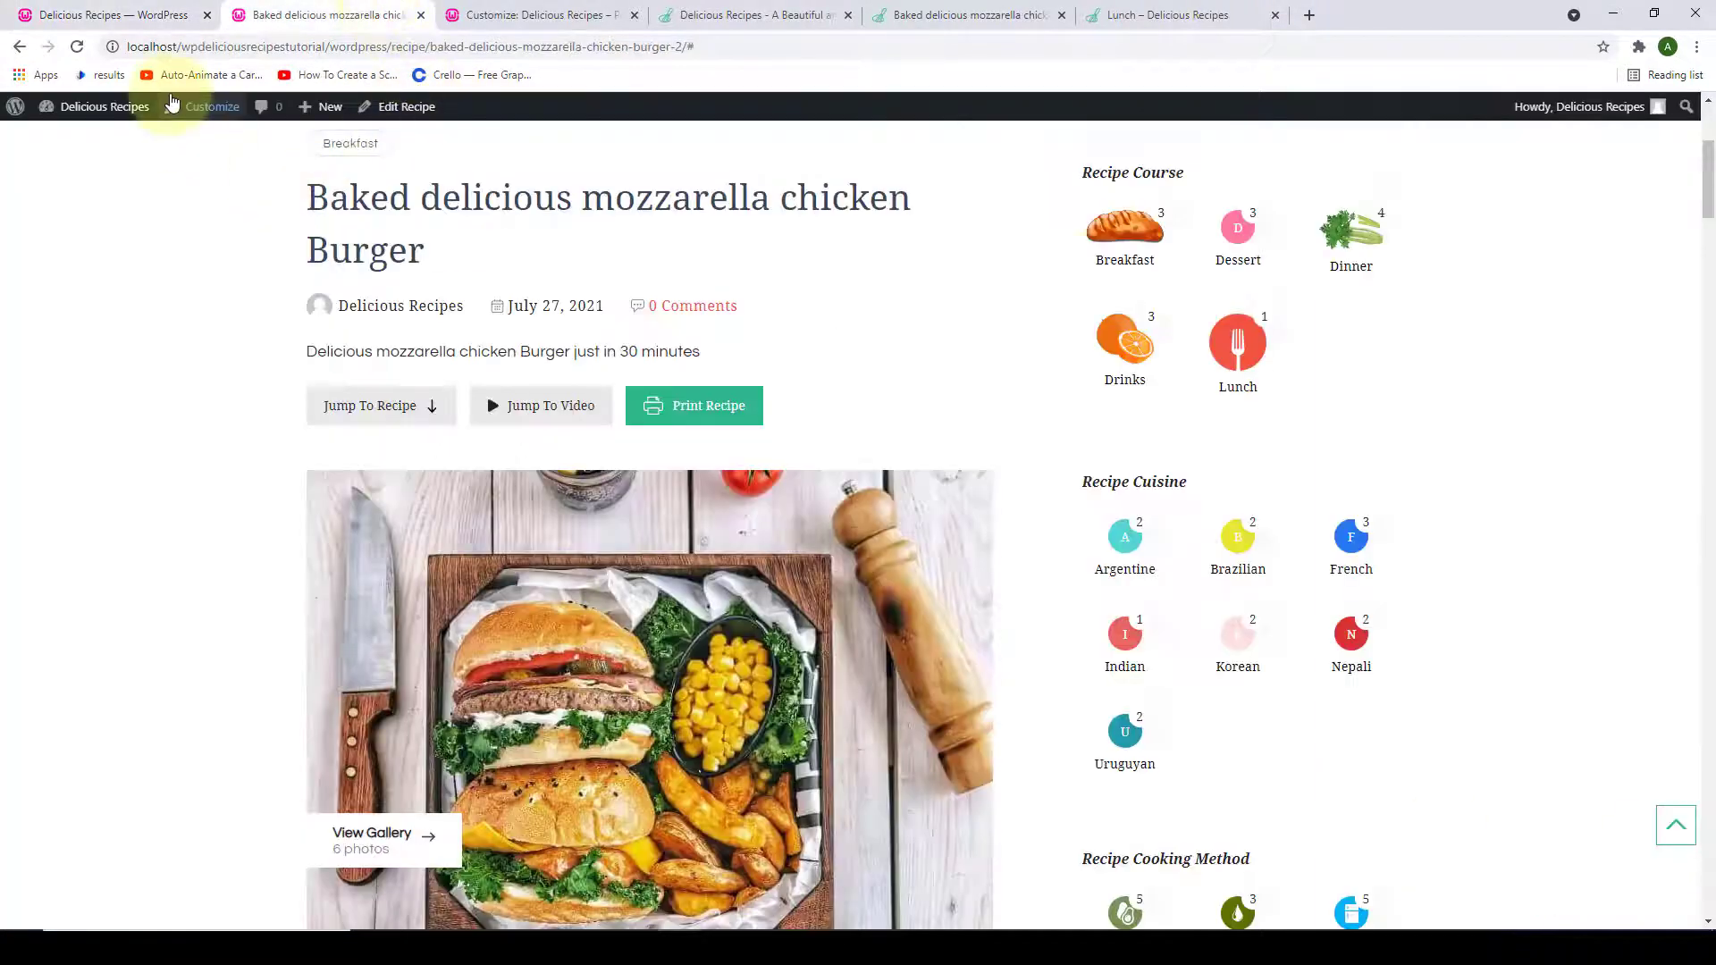
{"action": "left_click", "coordinate": [79, 50]}
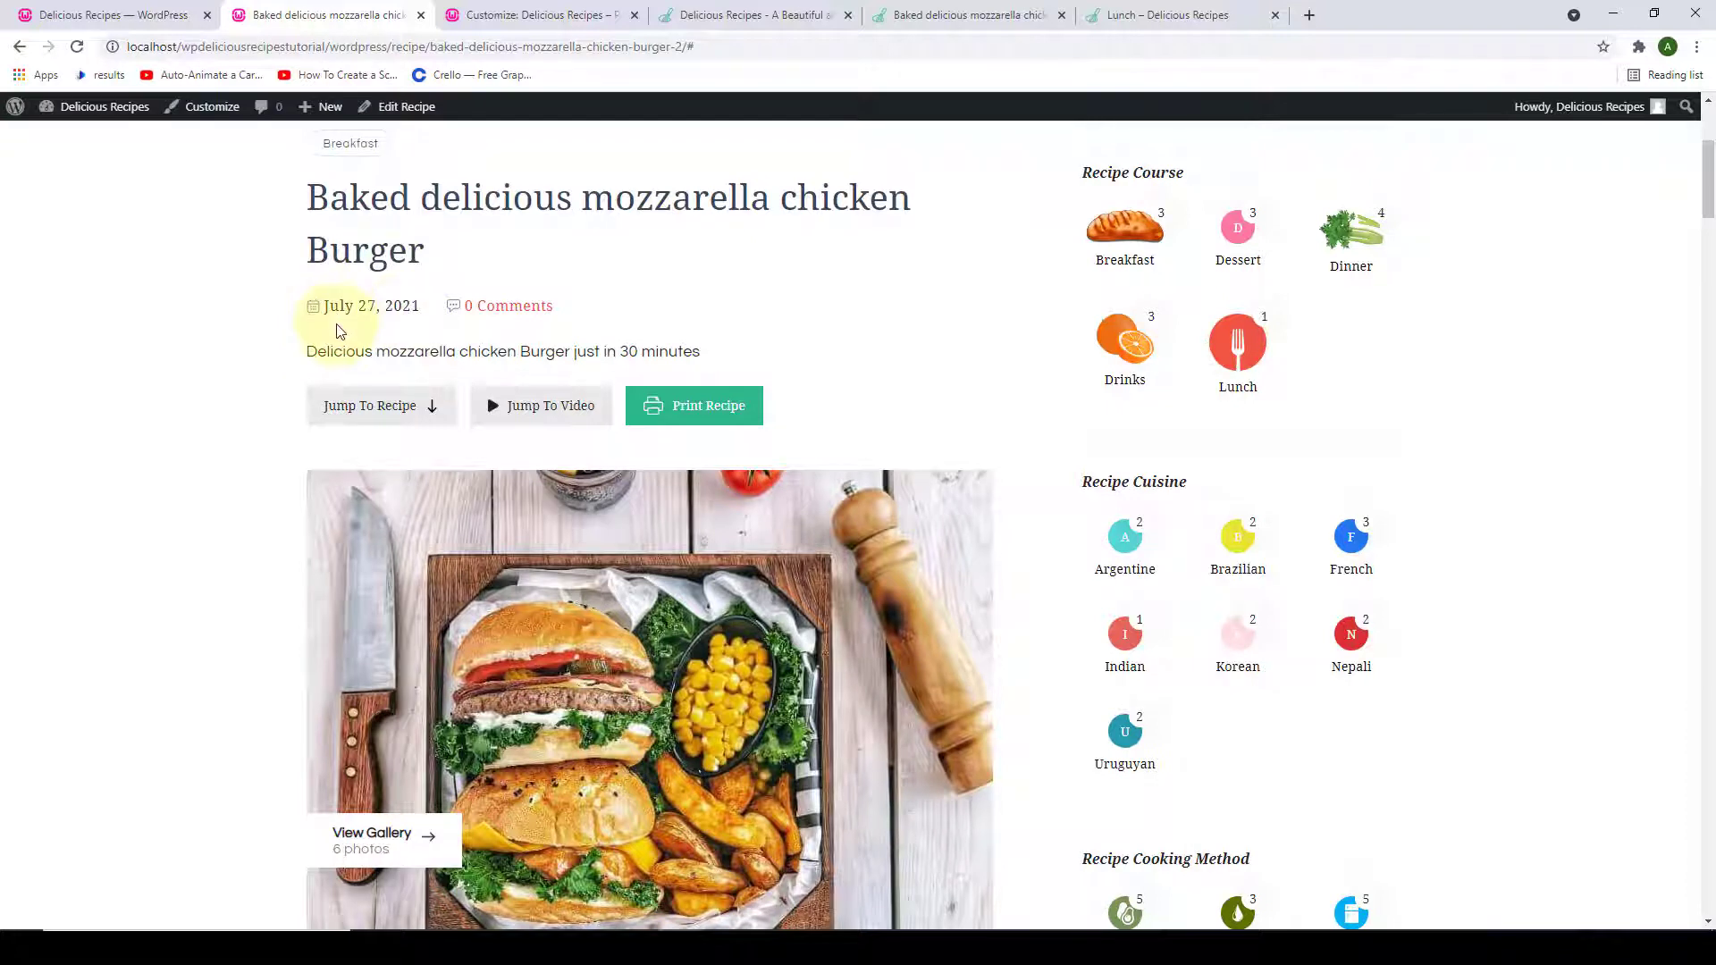
- Switch Display Recipe Published Date off, save the settings and reload the burger recipe page to check the details below the title
{"action": "left_click", "coordinate": [94, 15]}
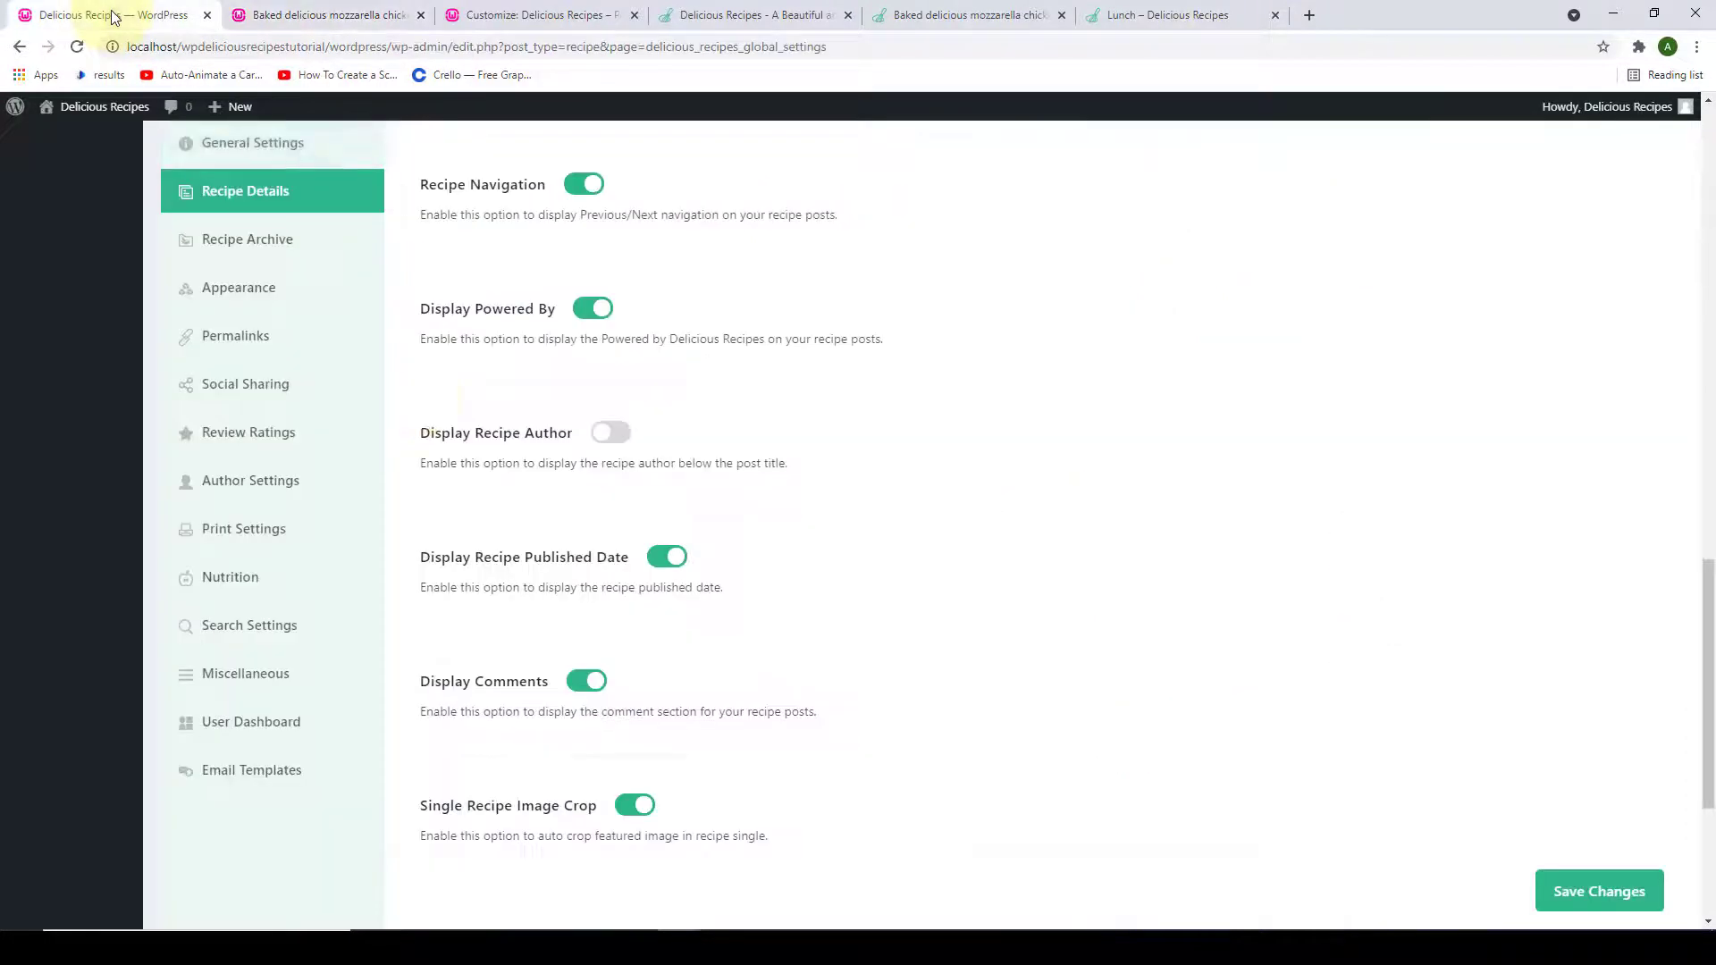
{"action": "left_click", "coordinate": [661, 558]}
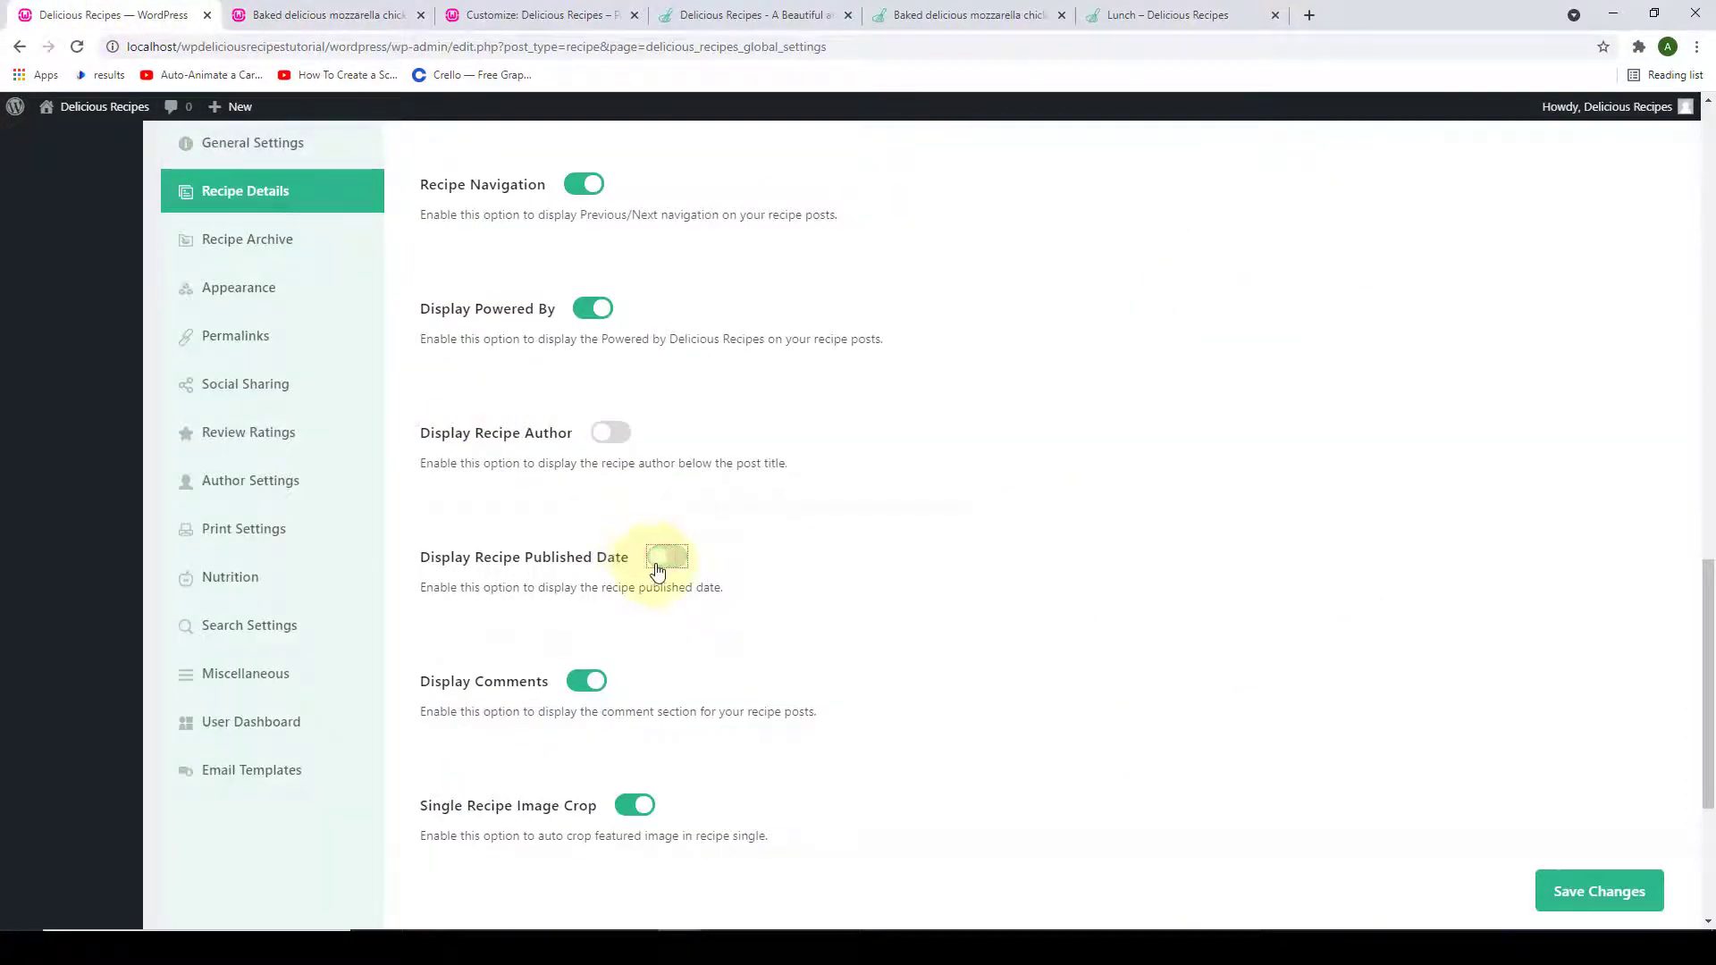
{"action": "scroll", "coordinate": [658, 563], "scroll_direction": "down", "scroll_amount": 1}
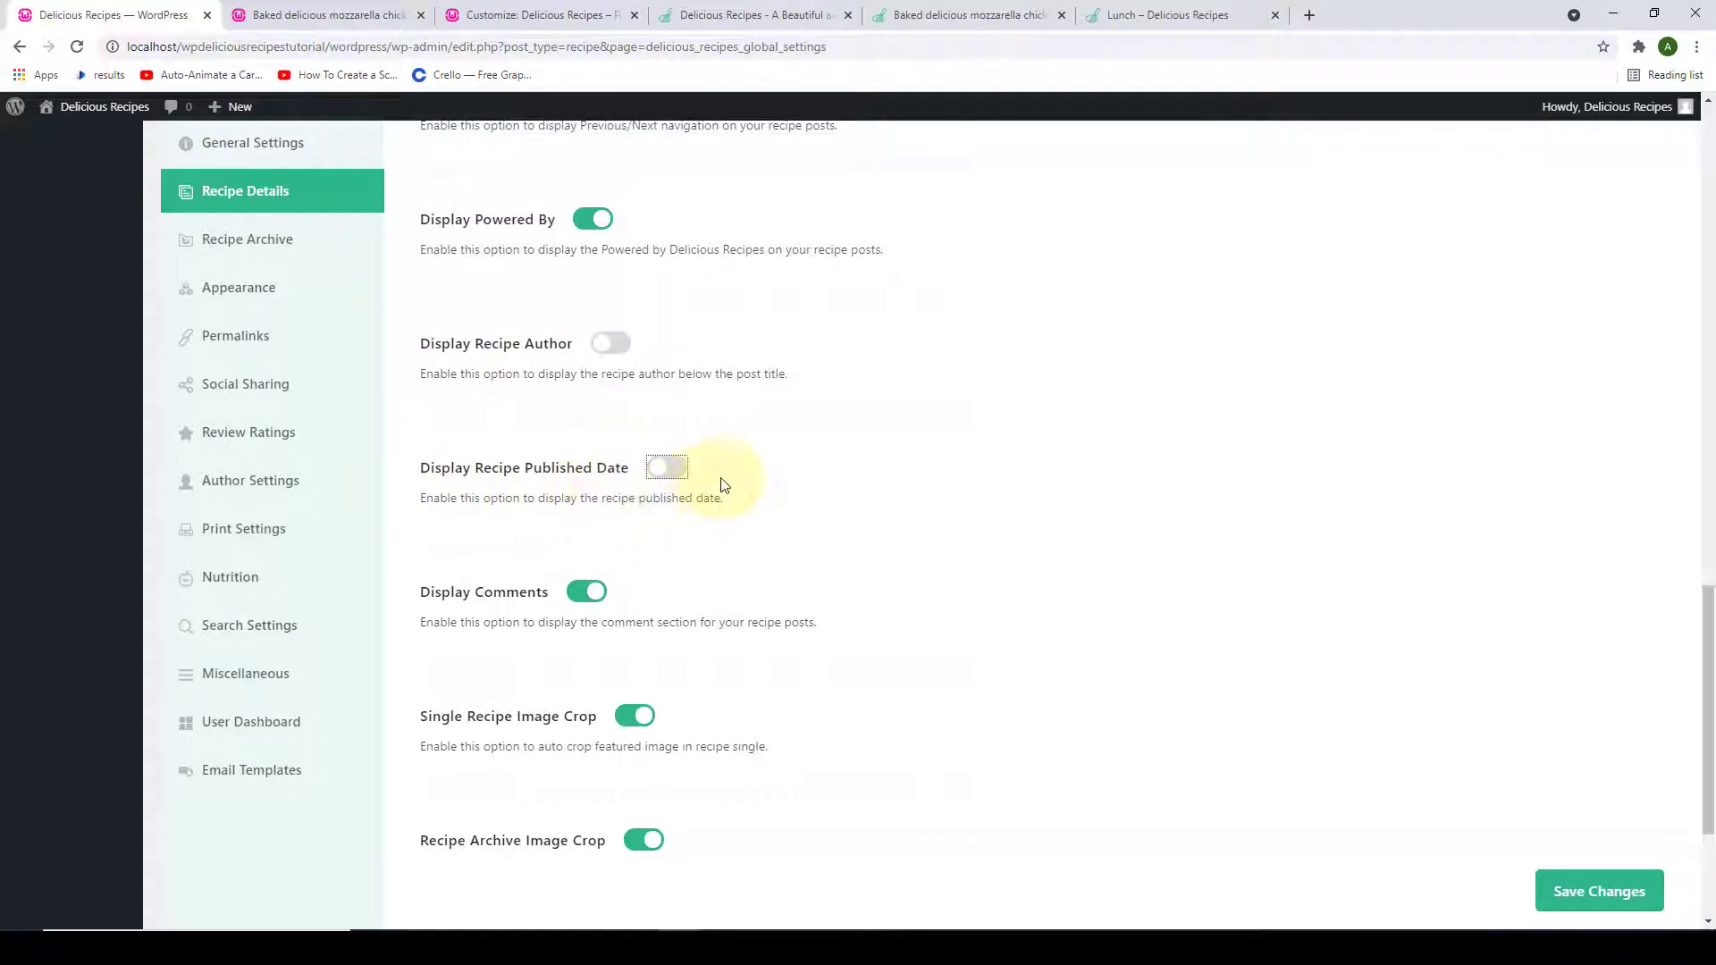
{"action": "scroll", "coordinate": [1438, 800], "scroll_direction": "down", "scroll_amount": 1}
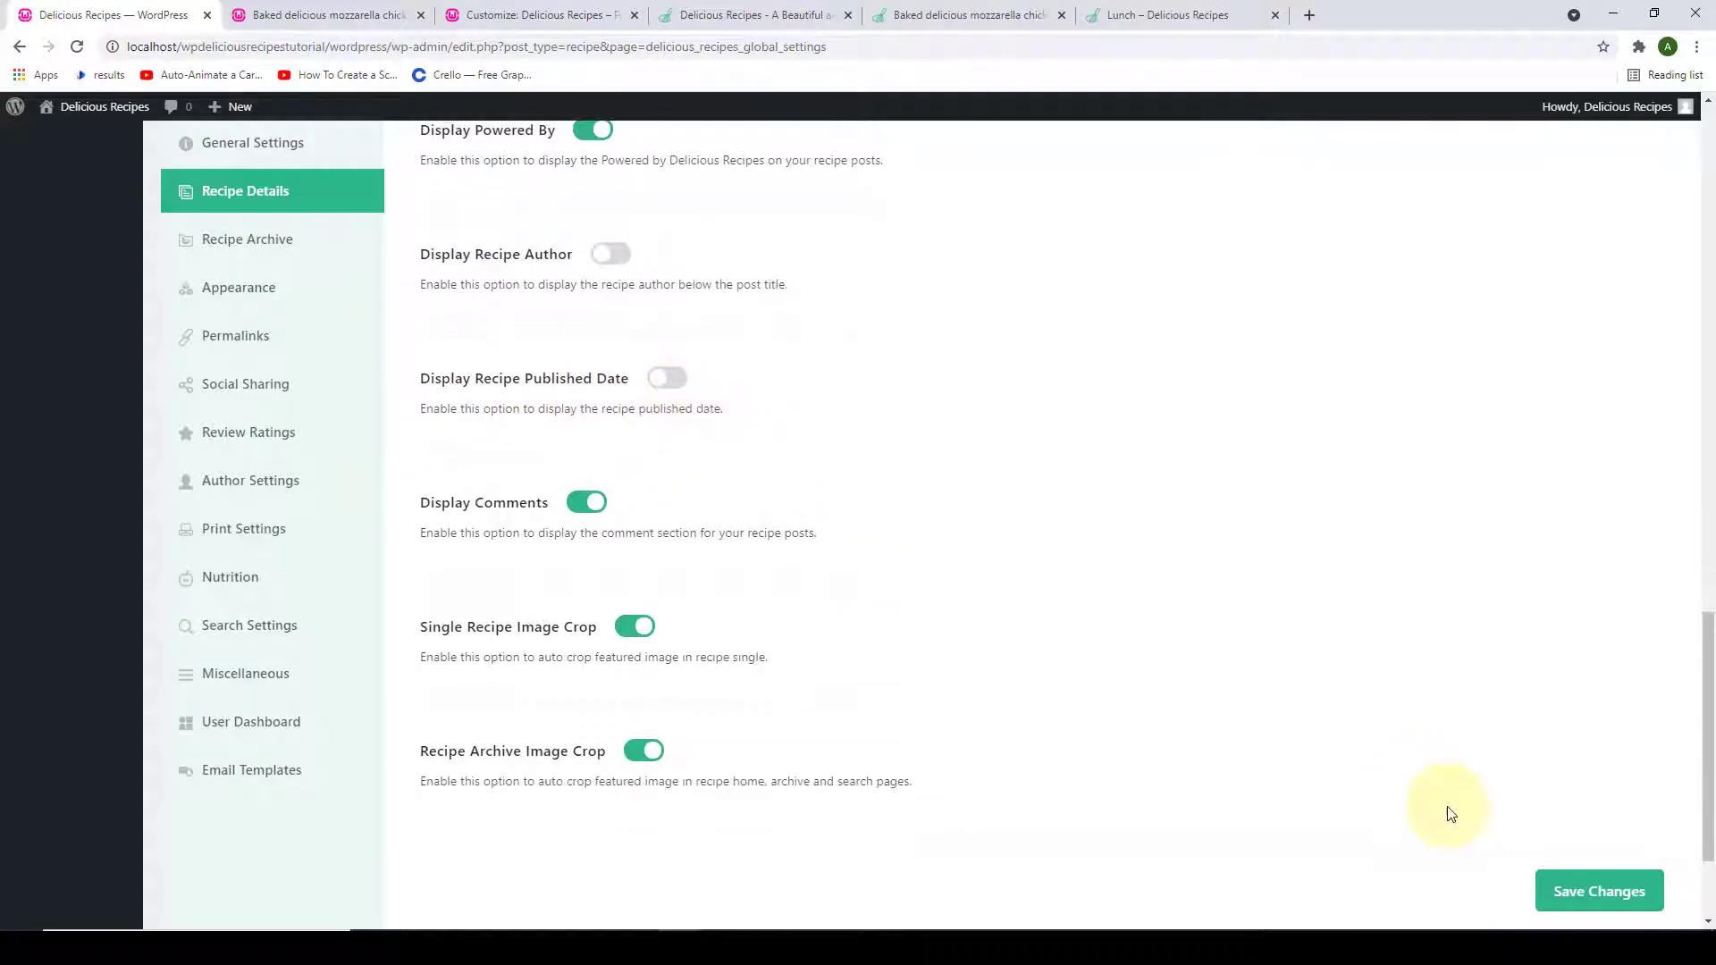
{"action": "left_click", "coordinate": [1599, 889]}
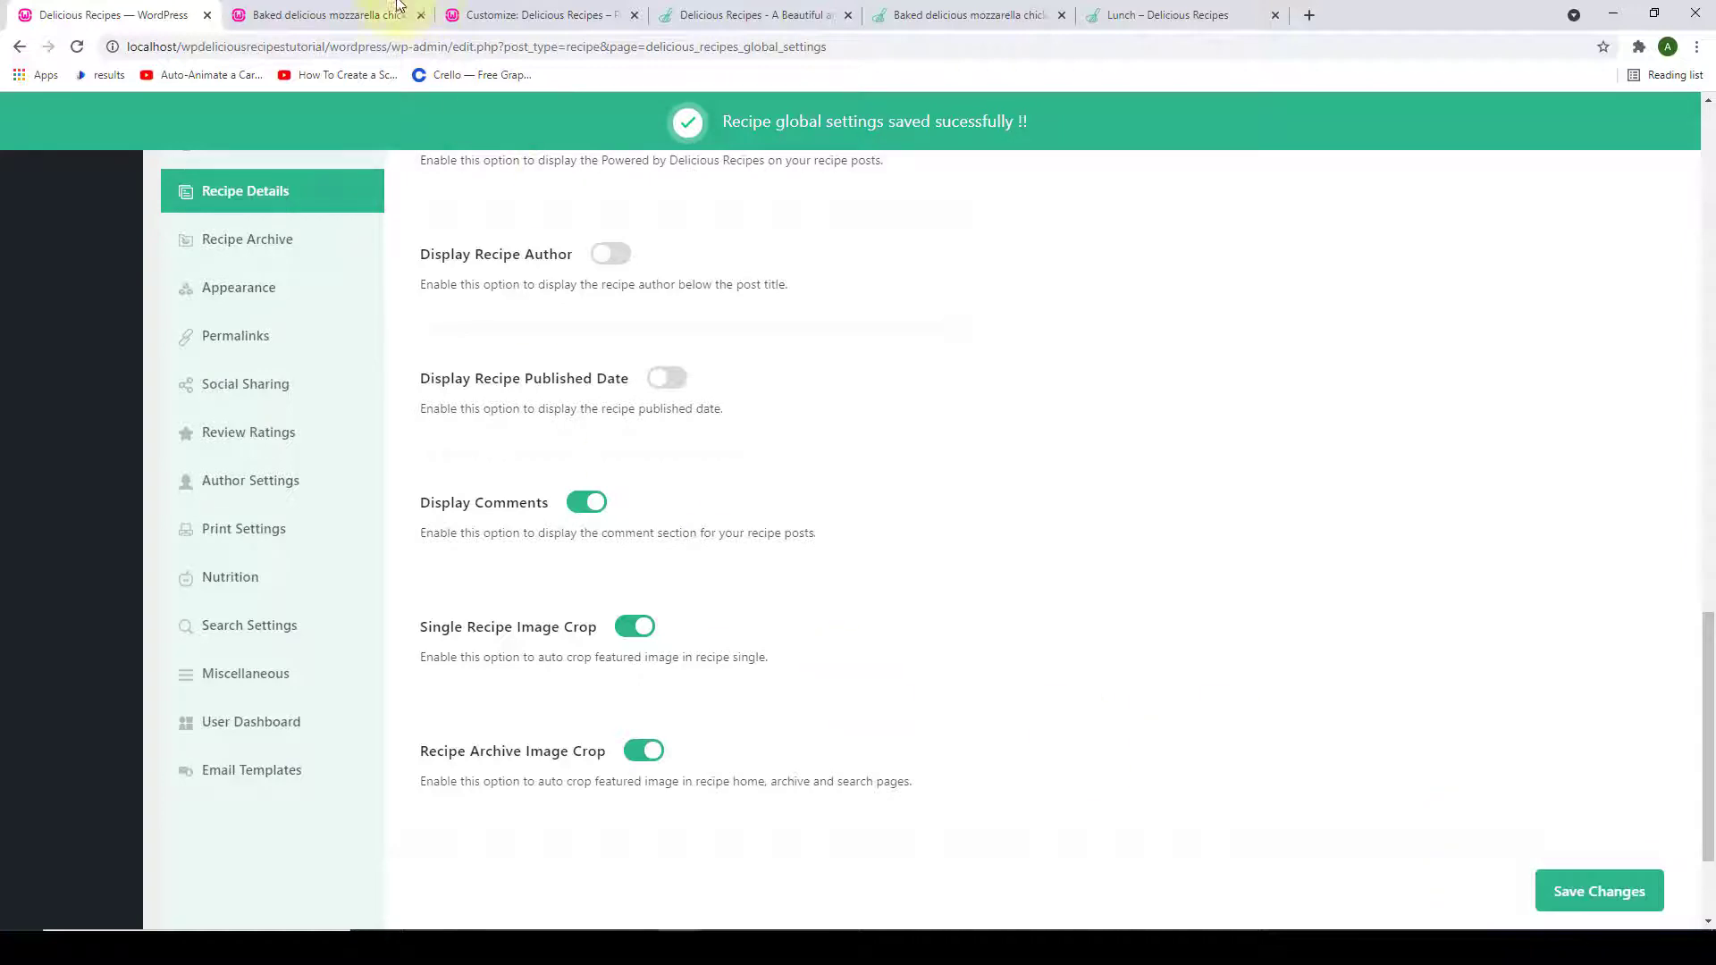
{"action": "left_click", "coordinate": [326, 16]}
{"action": "left_click", "coordinate": [75, 54]}
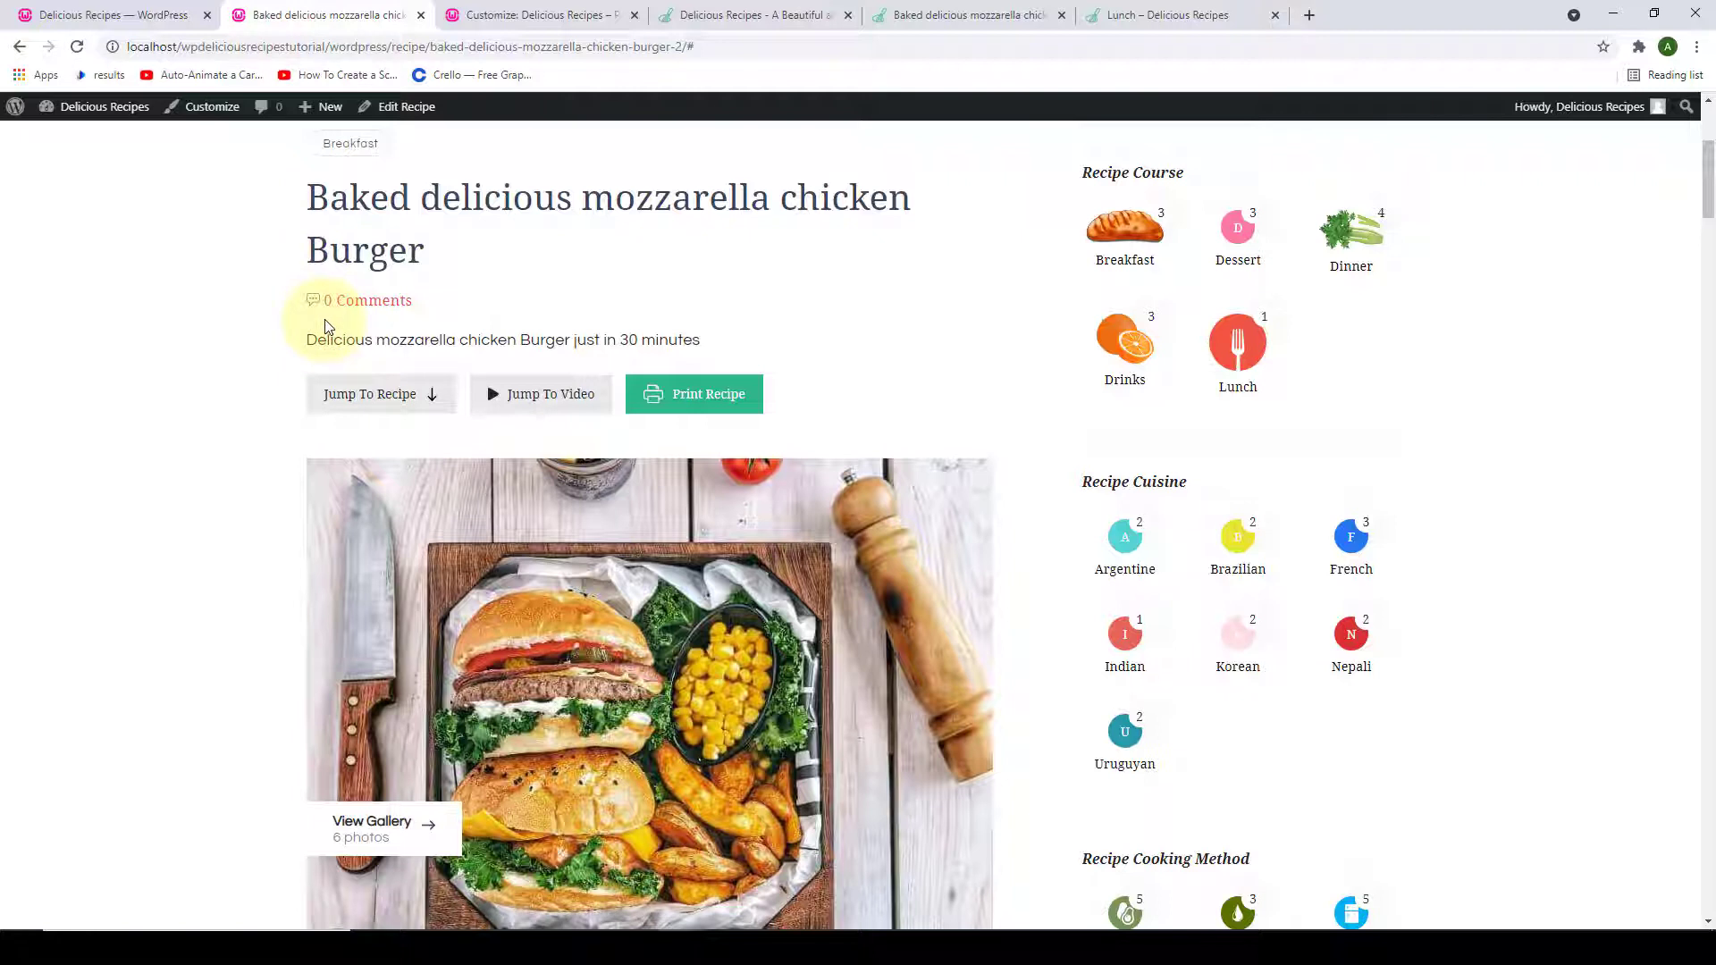
- Switch Display Comments off, save the settings and reload the burger recipe page to check its header area
{"action": "left_click", "coordinate": [102, 16]}
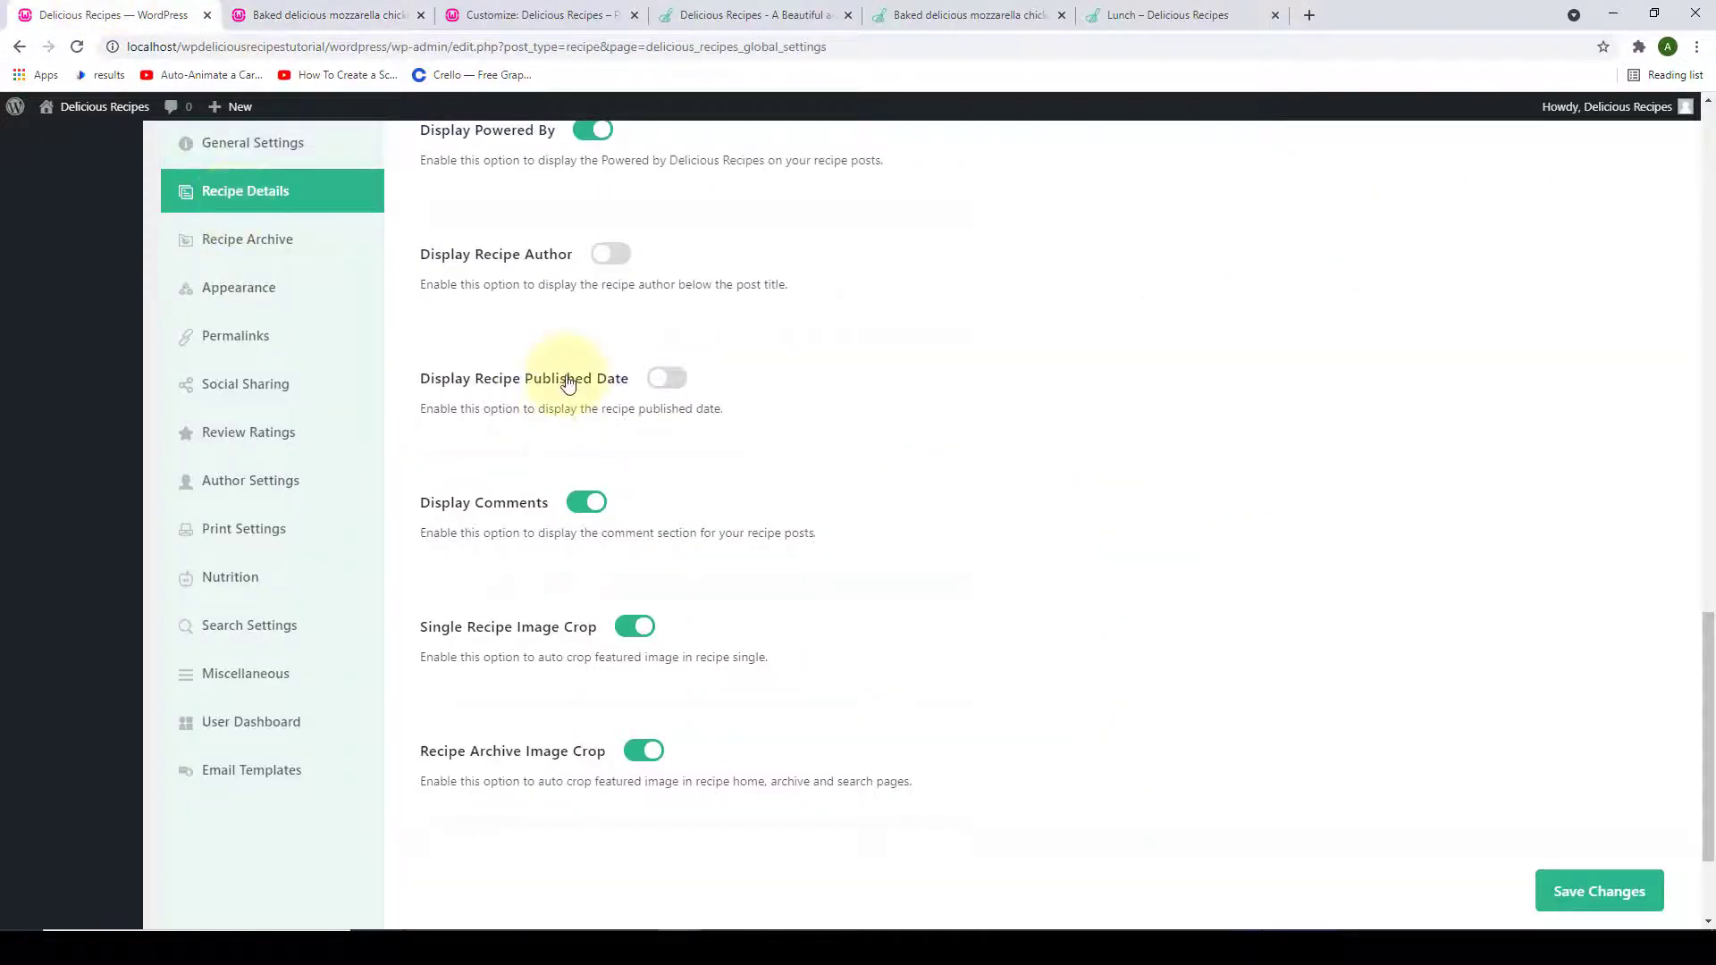
{"action": "scroll", "coordinate": [567, 385], "scroll_direction": "down", "scroll_amount": 1}
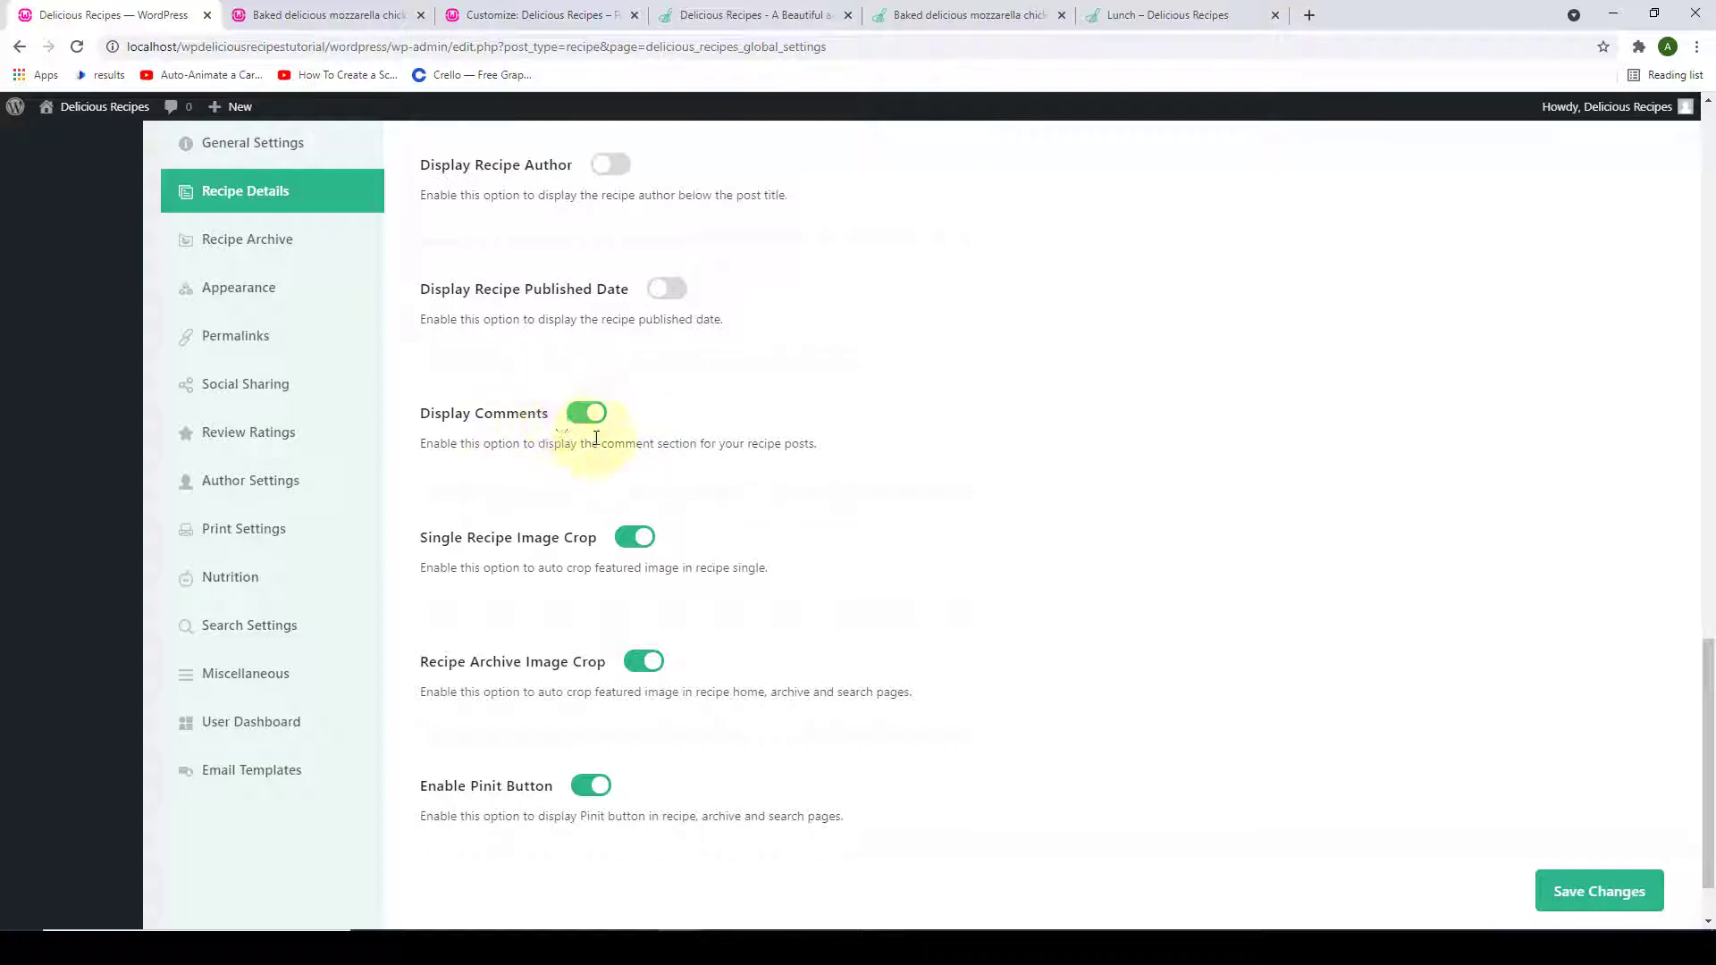
{"action": "left_click", "coordinate": [584, 418]}
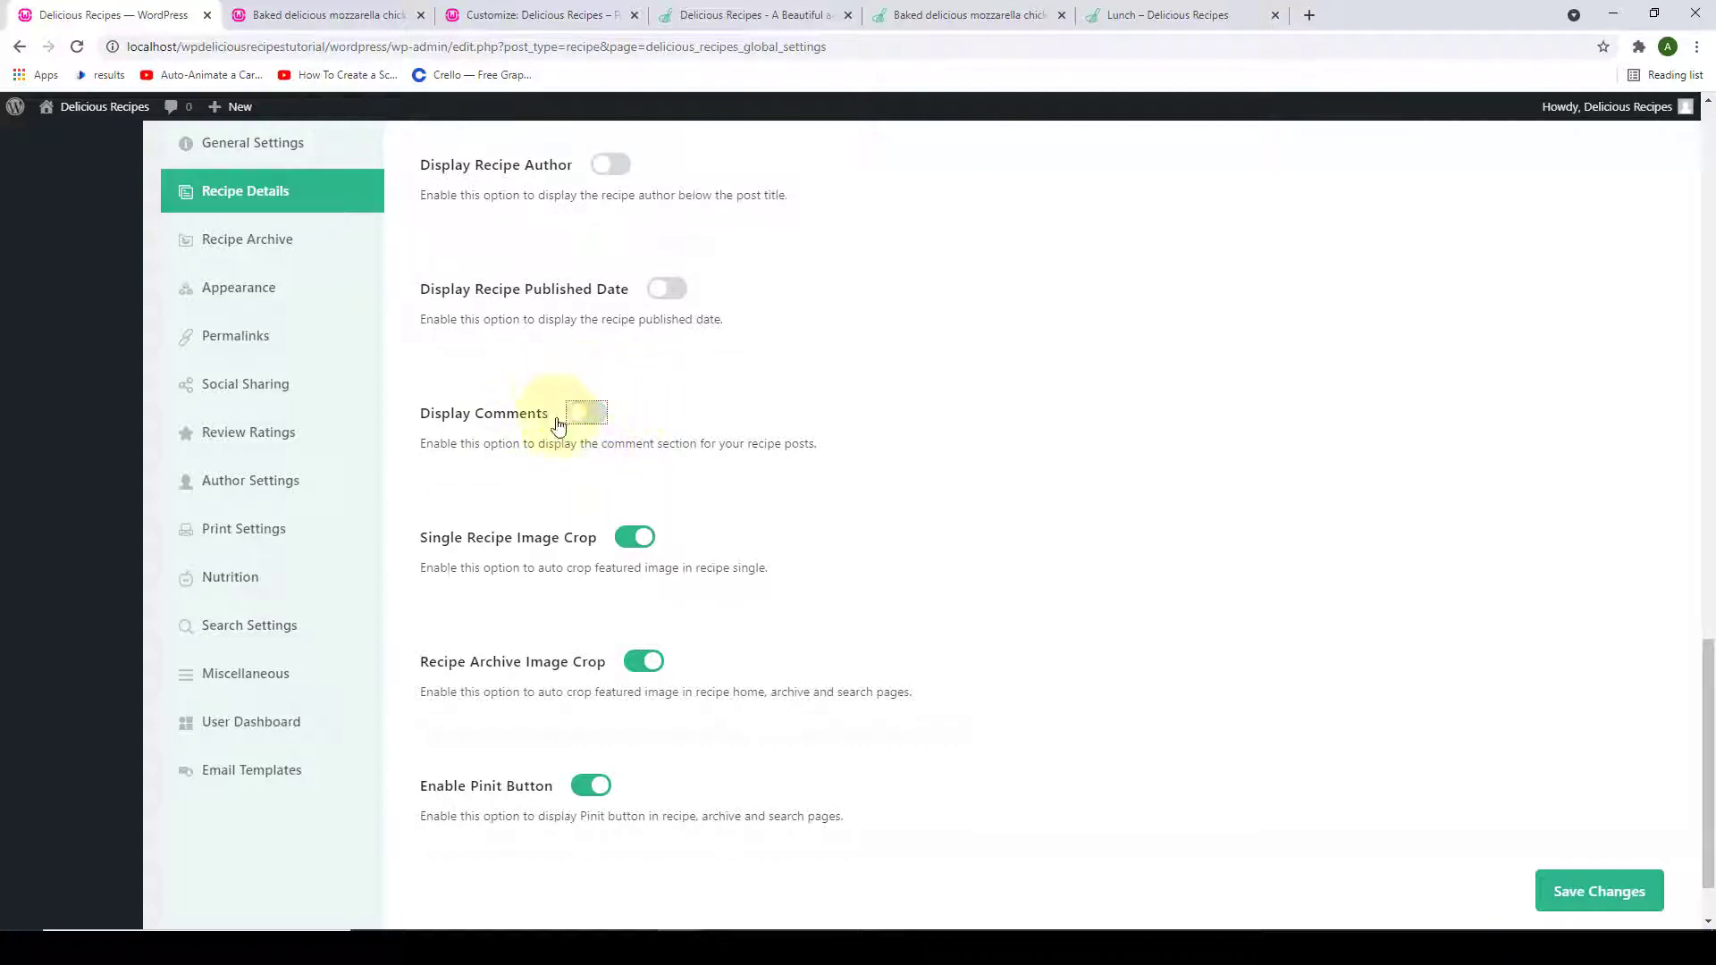
{"action": "left_click", "coordinate": [1596, 893]}
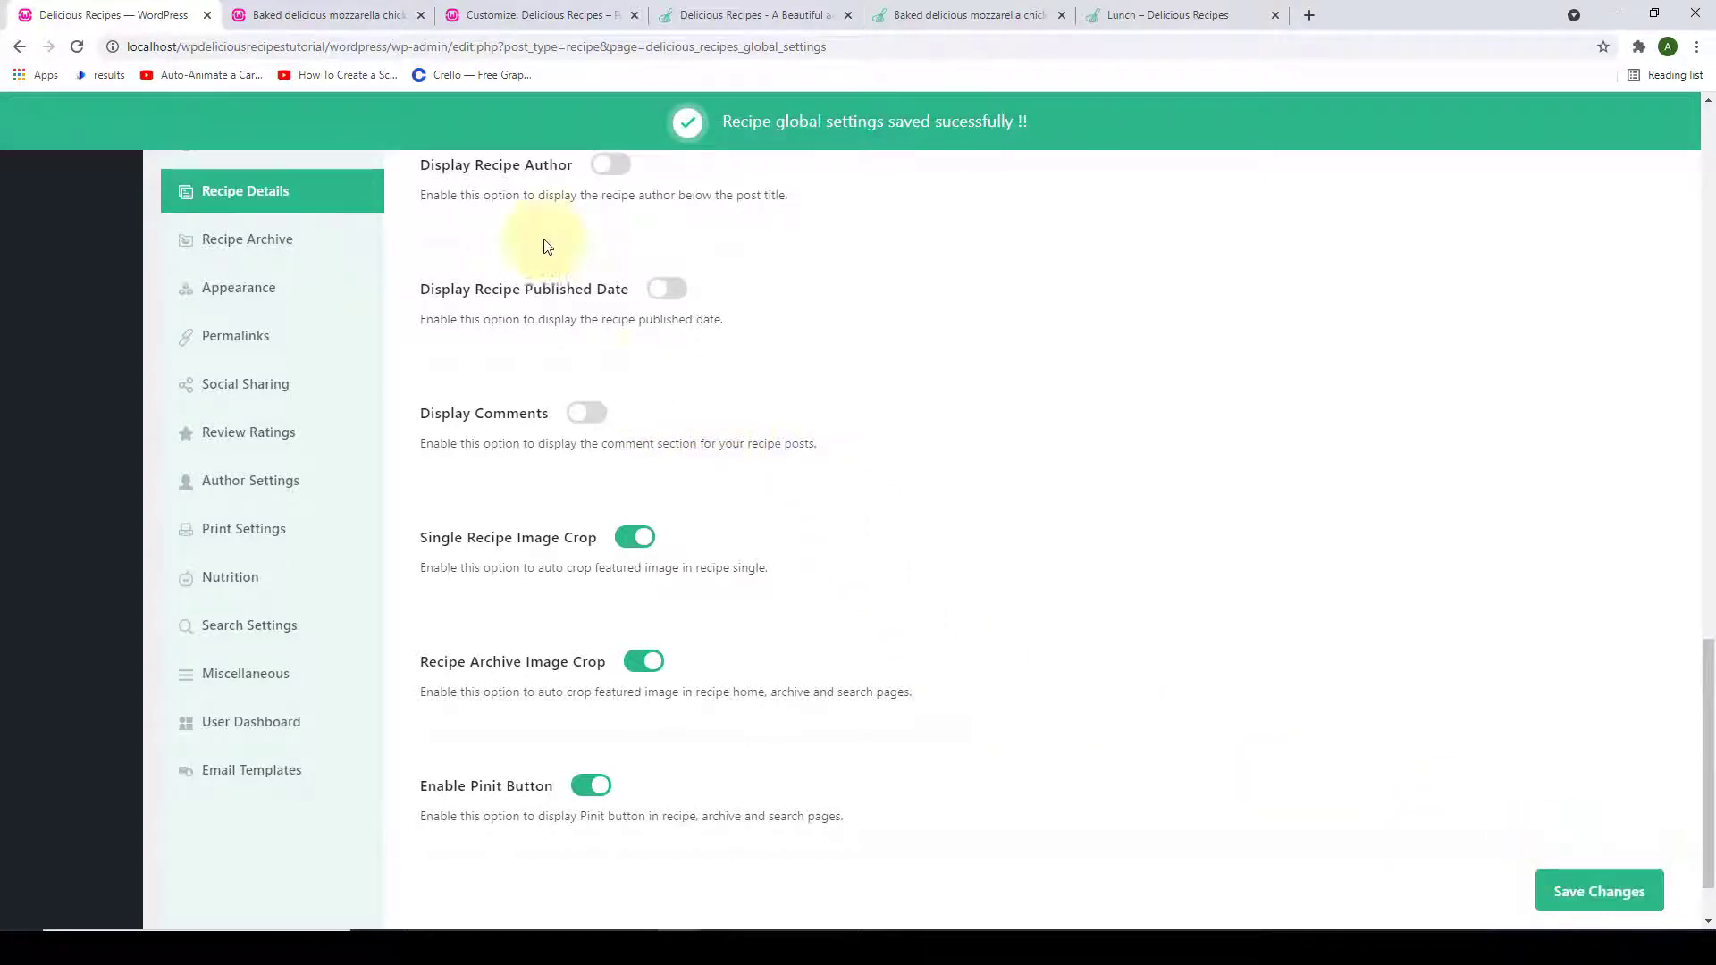
{"action": "left_click", "coordinate": [284, 14]}
{"action": "left_click", "coordinate": [78, 48]}
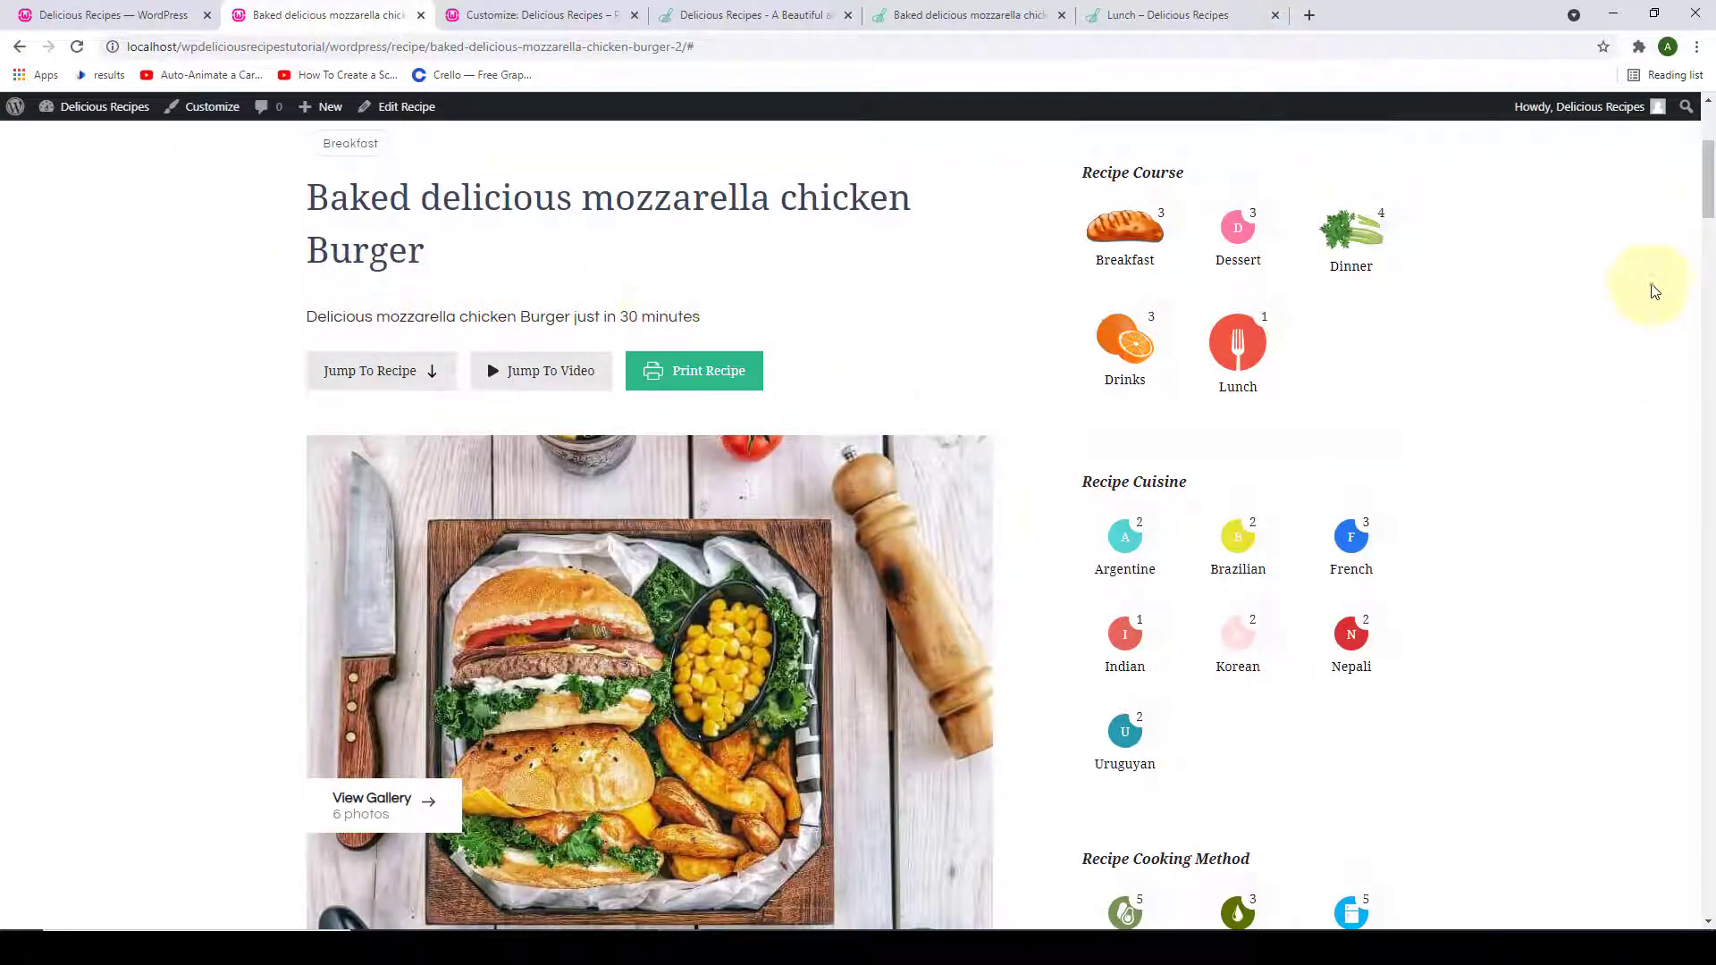
{"action": "left_click_drag", "start_coordinate": [1708, 178], "coordinate": [1696, 79]}
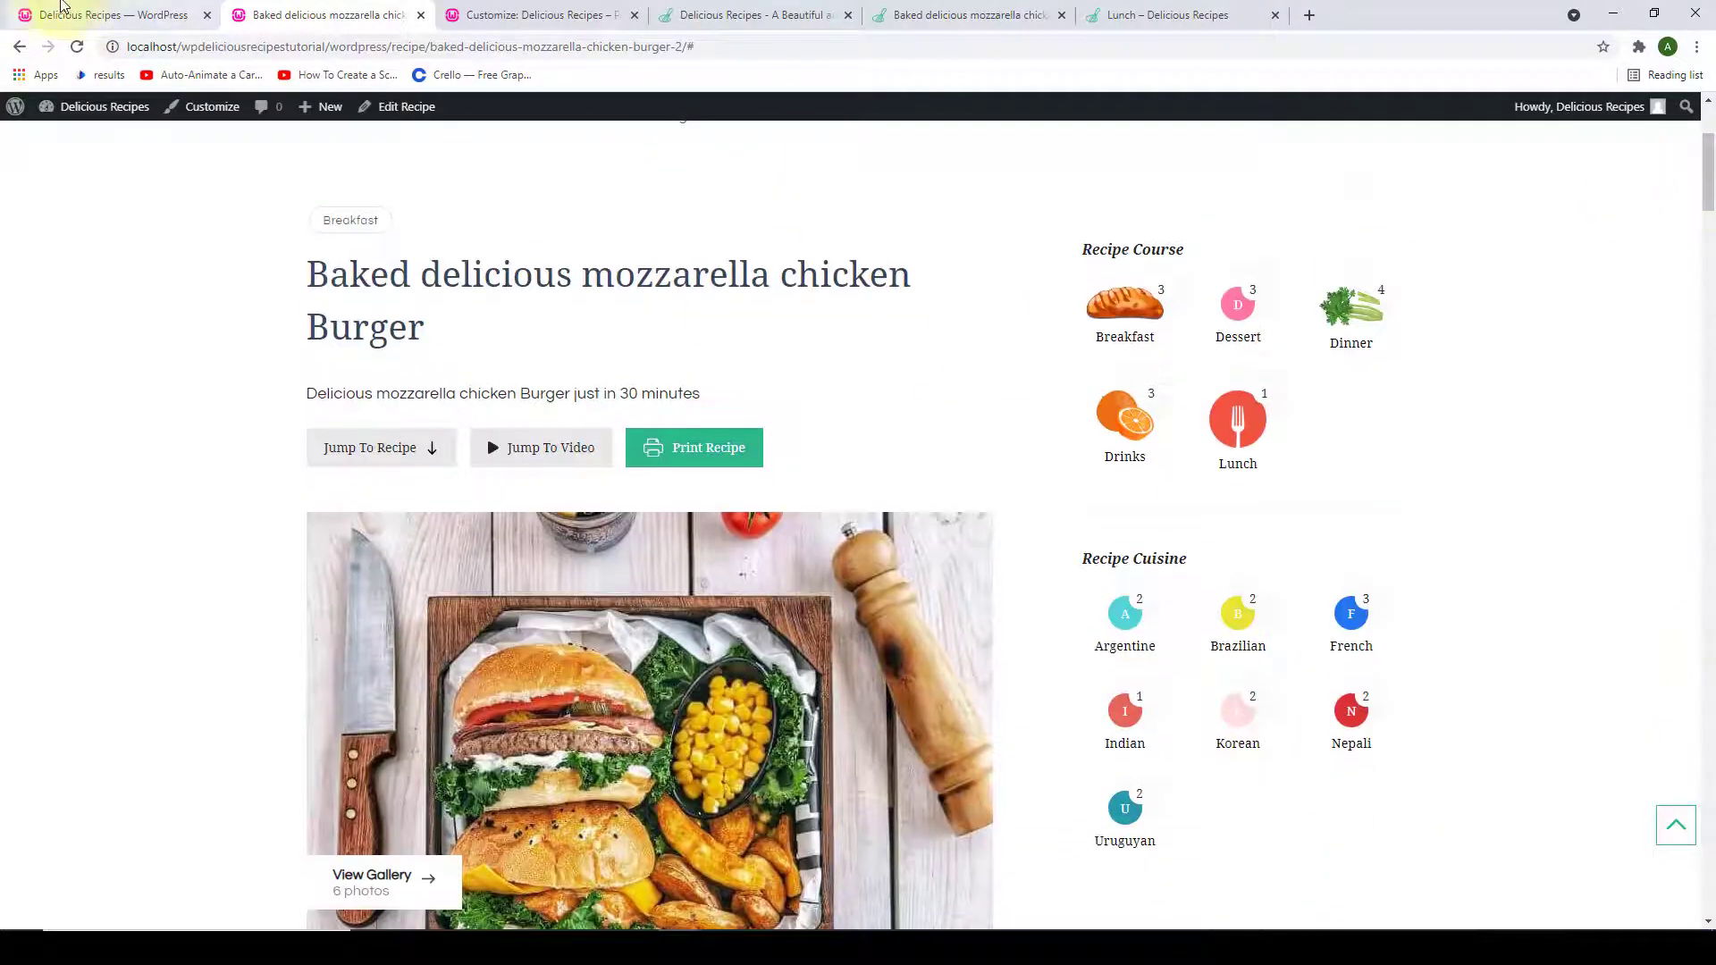
- Switch Display Comments, Display Recipe Published Date and Display Recipe Author back on, save the settings and reload the burger recipe page
{"action": "left_click", "coordinate": [78, 11]}
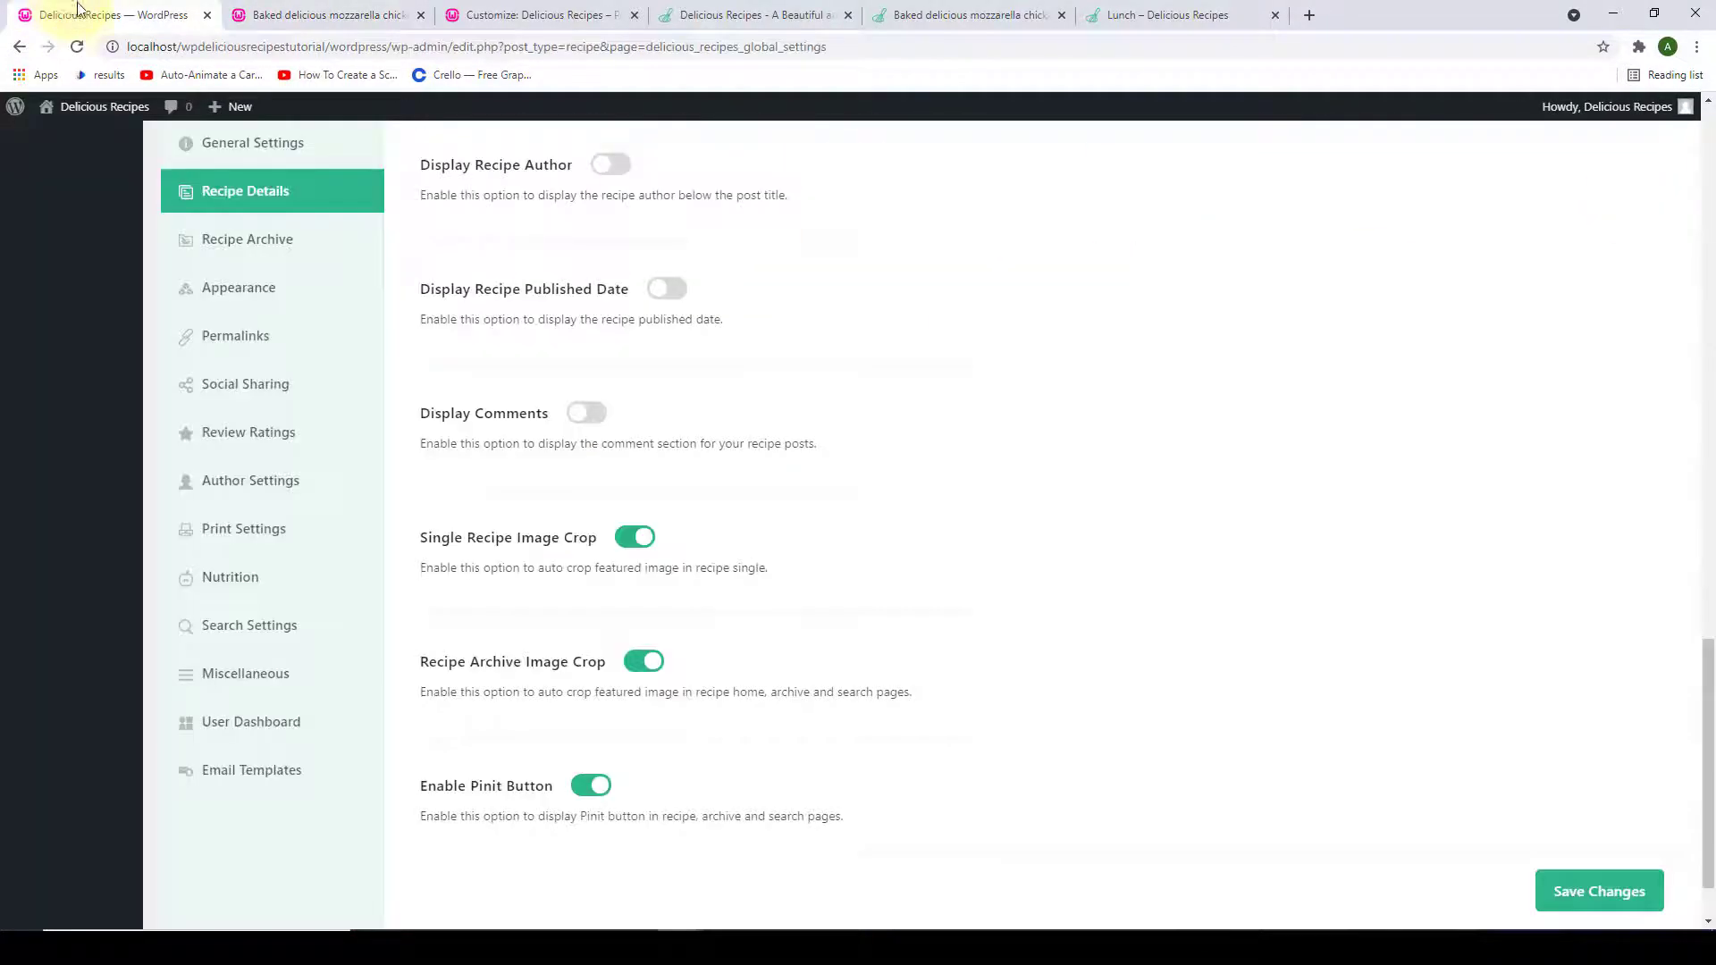
{"action": "left_click", "coordinate": [589, 414]}
{"action": "left_click", "coordinate": [672, 288]}
{"action": "left_click", "coordinate": [613, 164]}
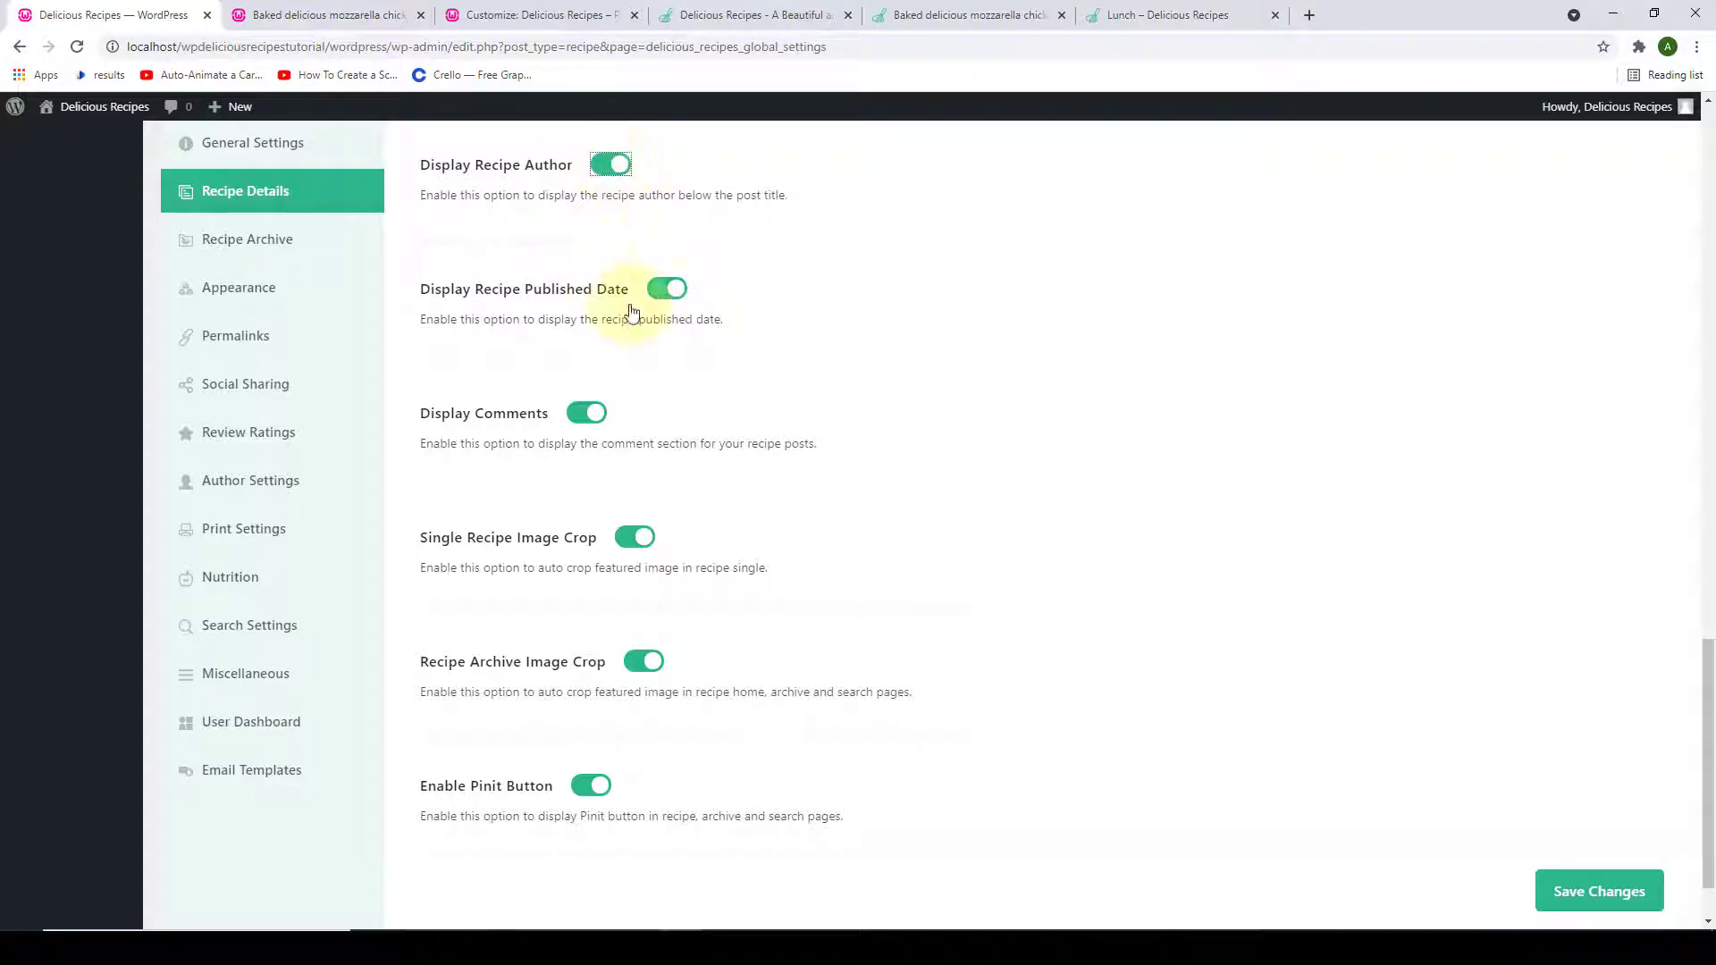
{"action": "left_click", "coordinate": [1585, 893]}
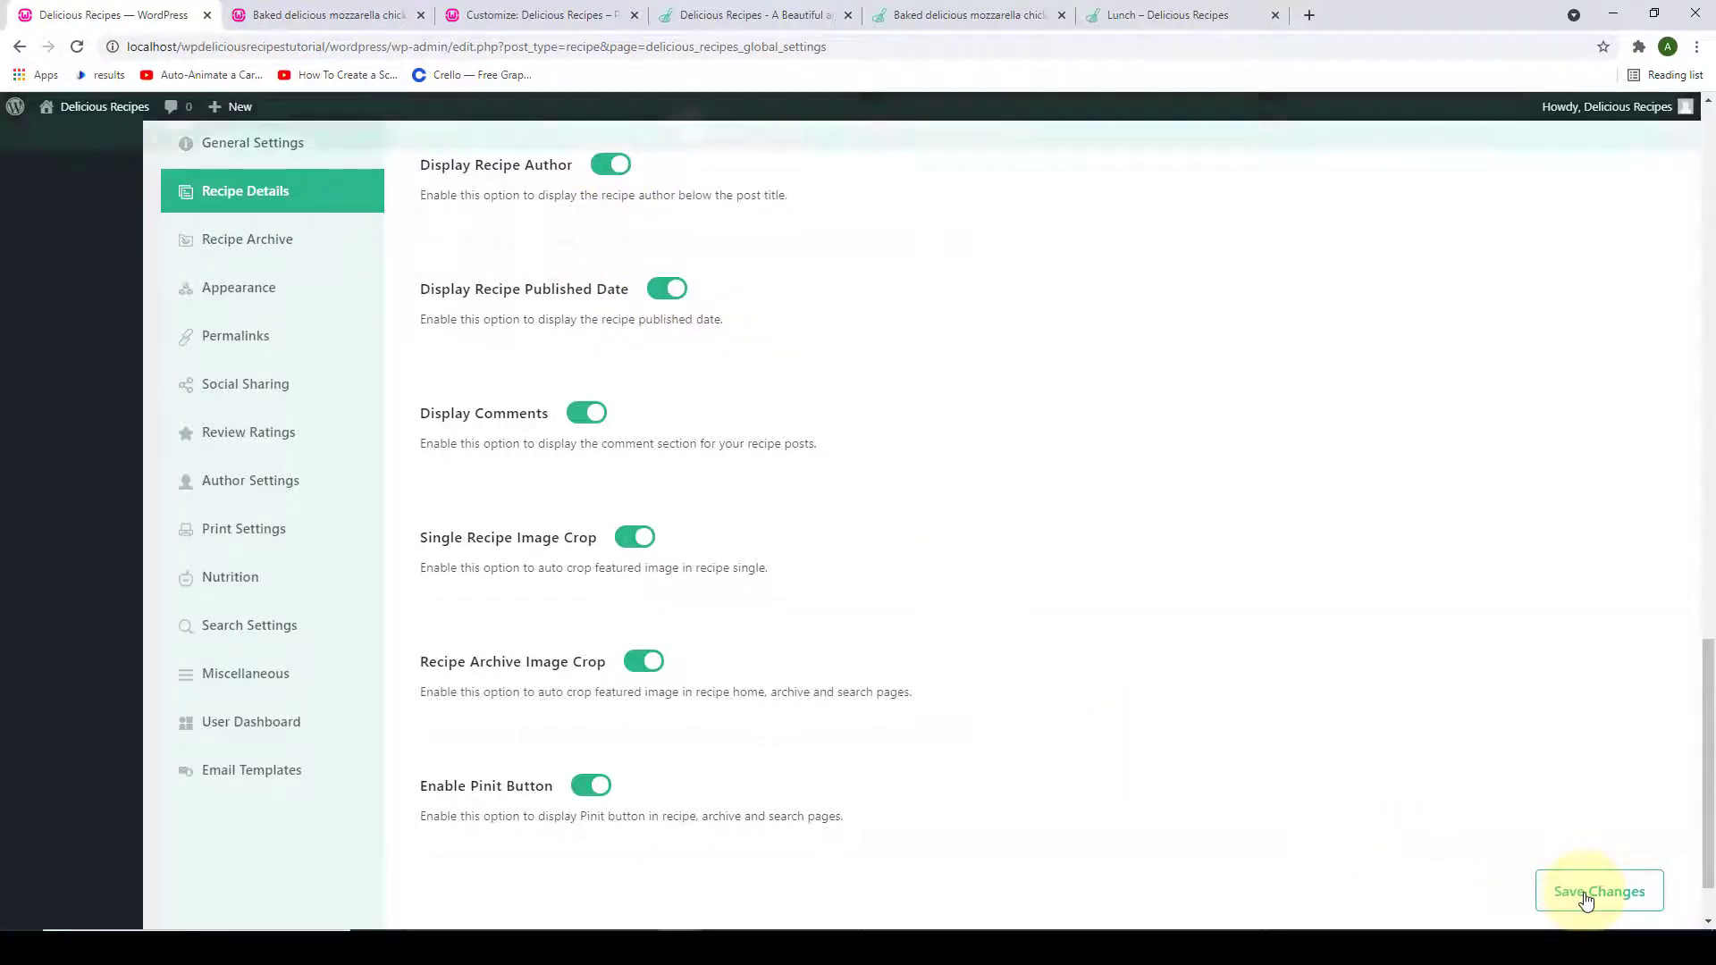
{"action": "left_click", "coordinate": [339, 10]}
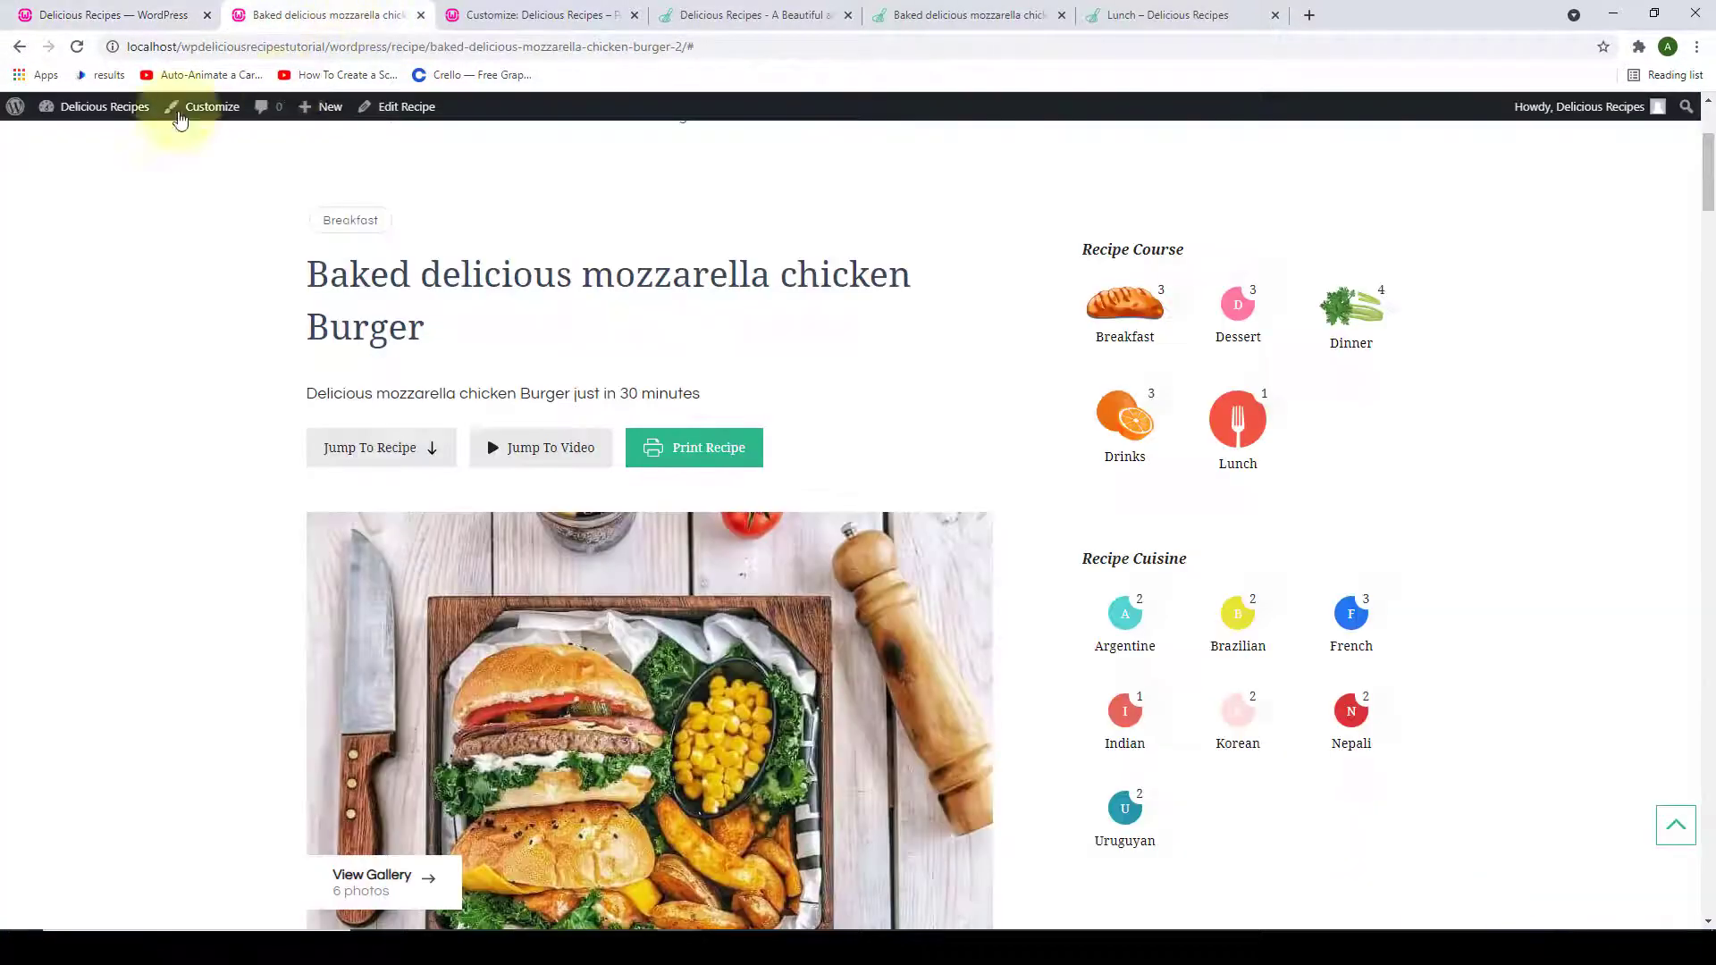
{"action": "left_click", "coordinate": [76, 49]}
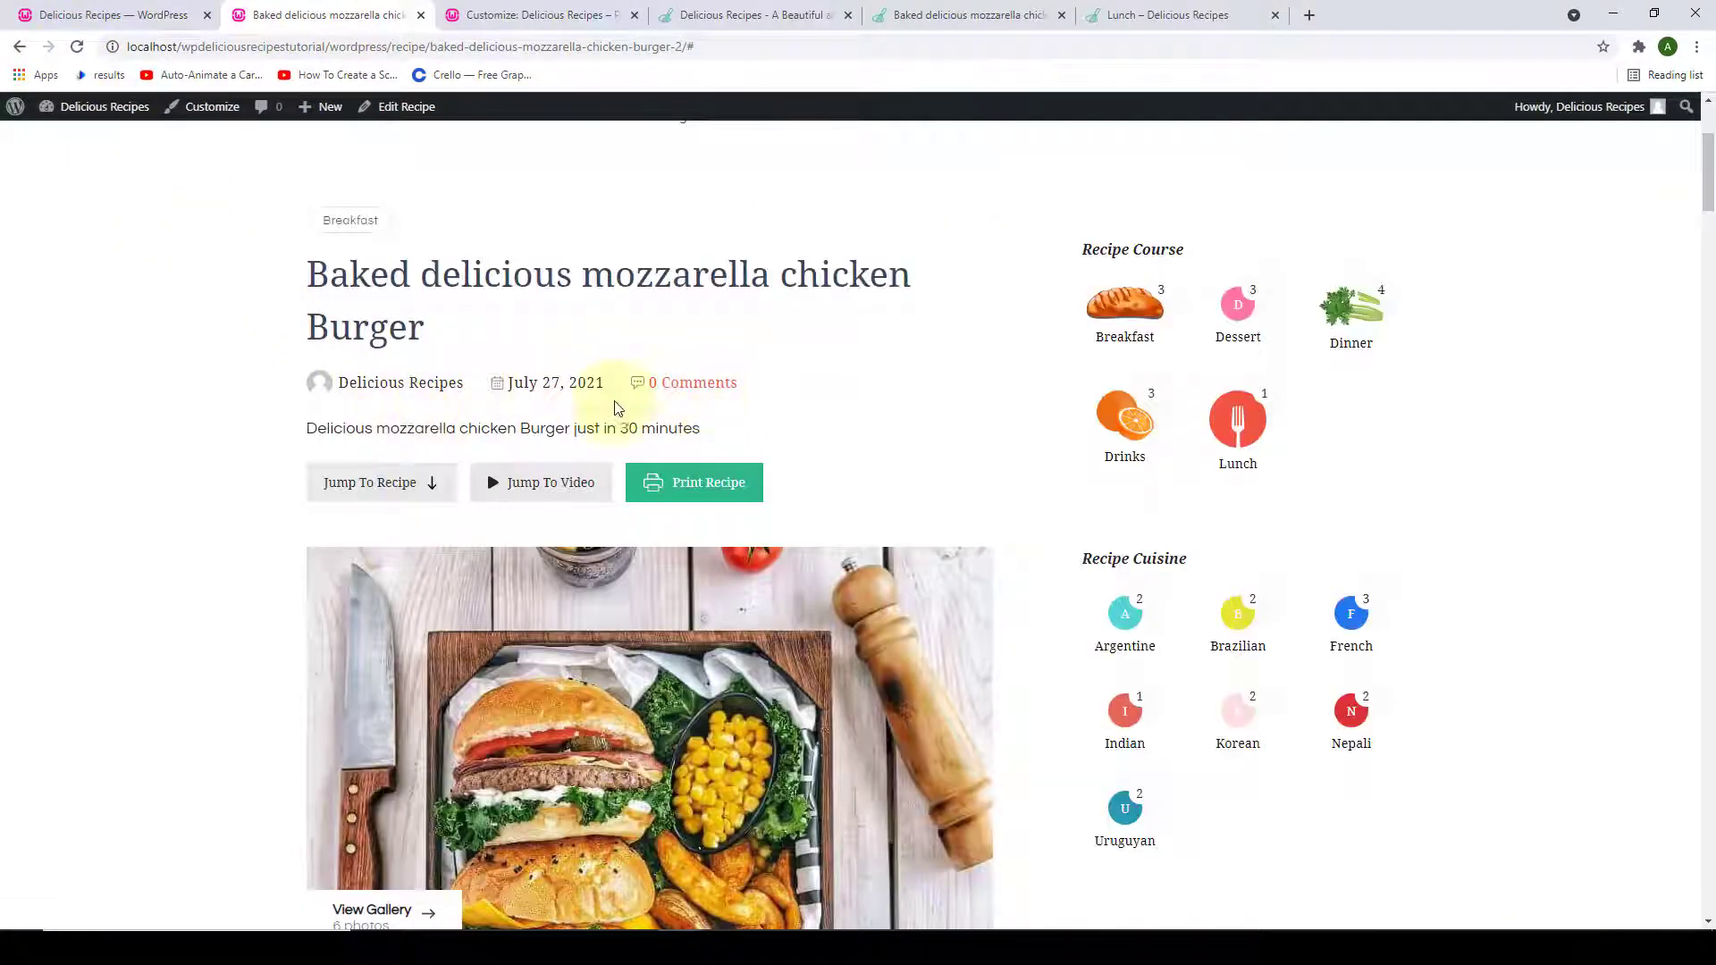
- Switch Single Recipe Image Crop and Recipe Archive Image Crop off in Recipe Details and save the settings
{"action": "scroll", "coordinate": [1702, 187], "scroll_direction": "down", "scroll_amount": 1}
{"action": "left_click", "coordinate": [54, 14]}
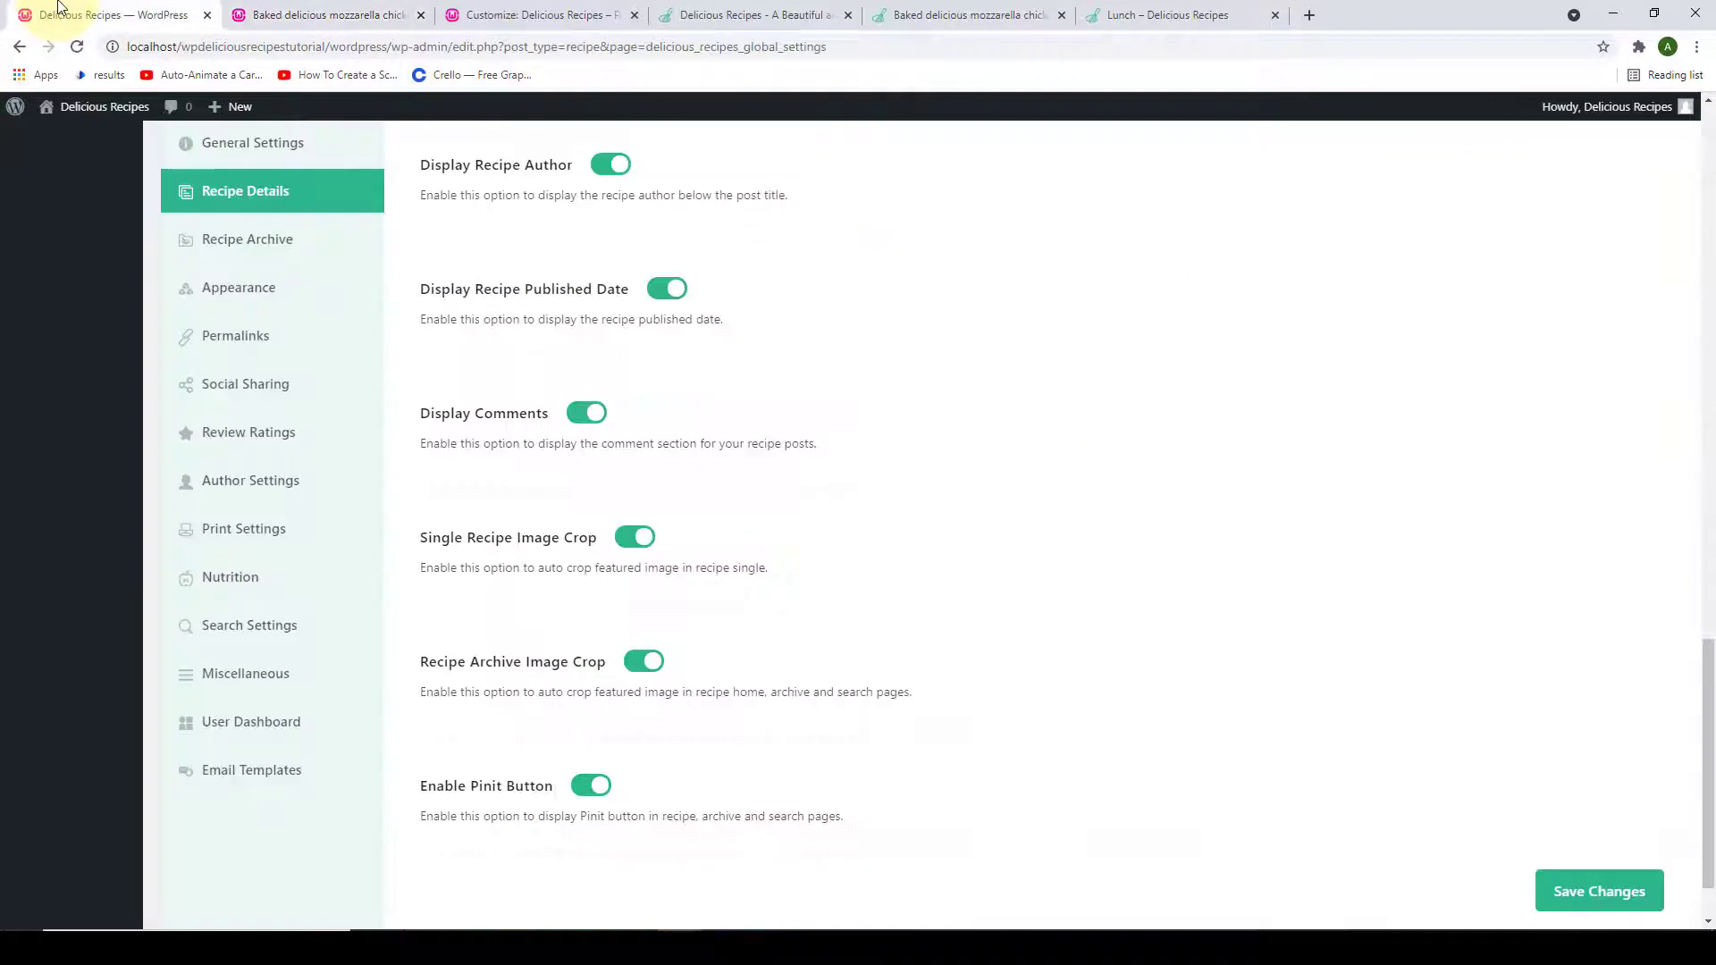
{"action": "scroll", "coordinate": [570, 465], "scroll_direction": "down", "scroll_amount": 1}
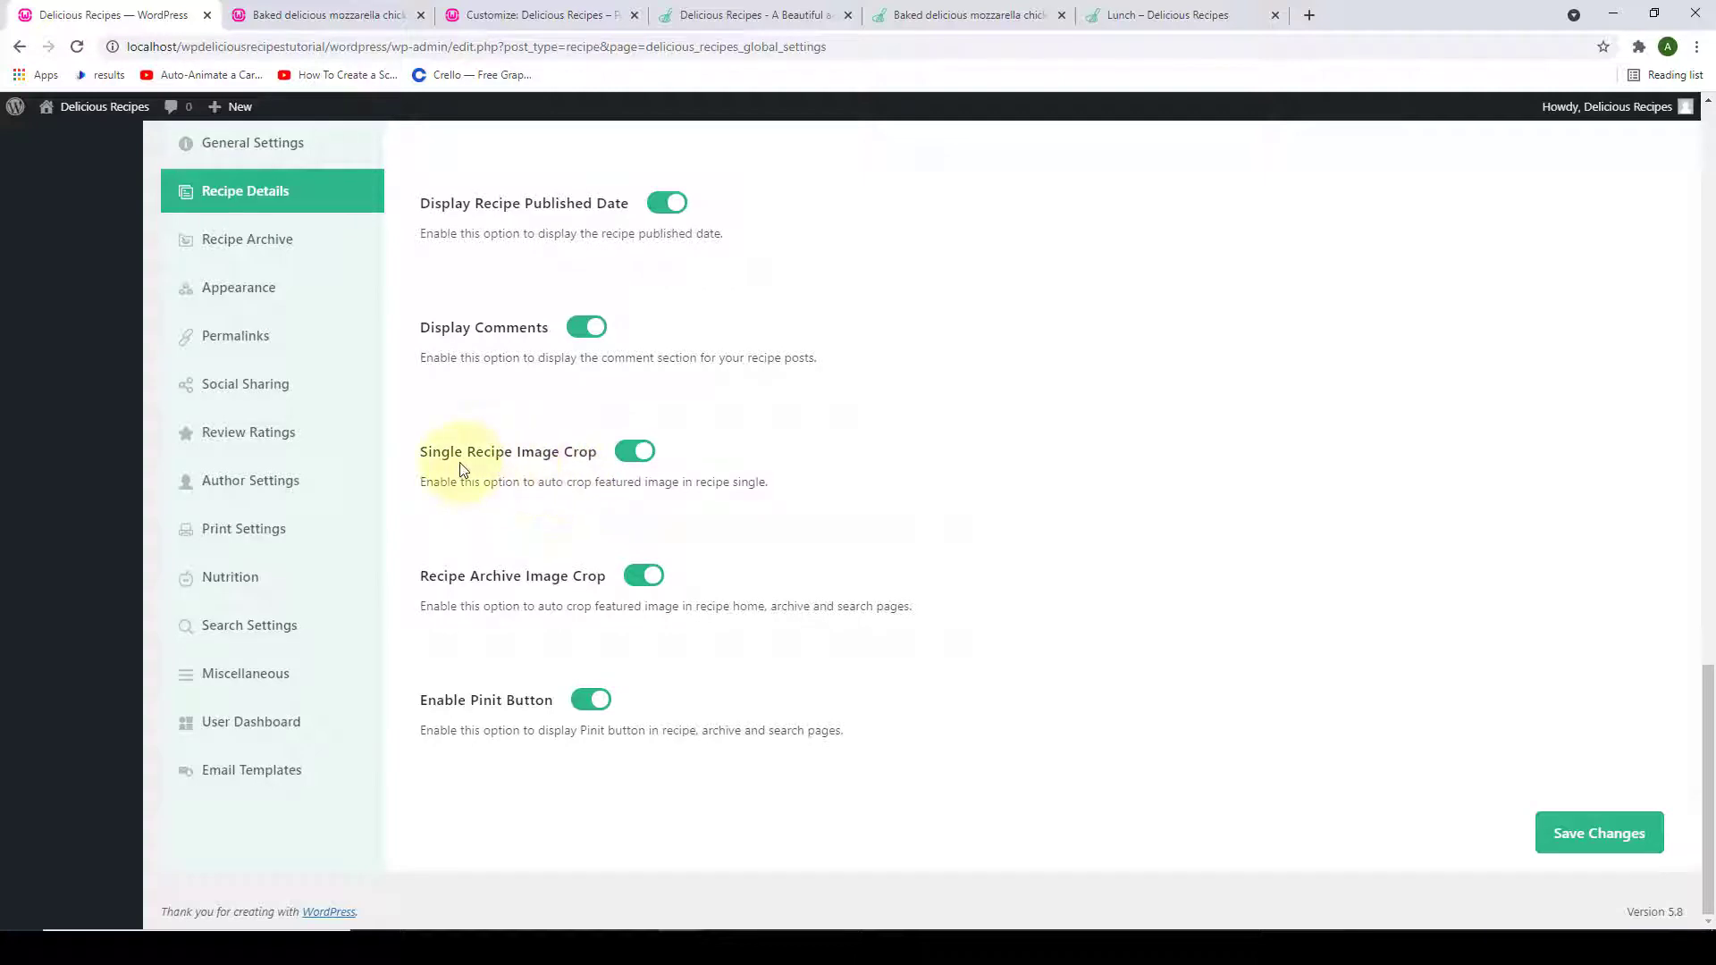
{"action": "left_click", "coordinate": [643, 576]}
{"action": "left_click", "coordinate": [633, 453]}
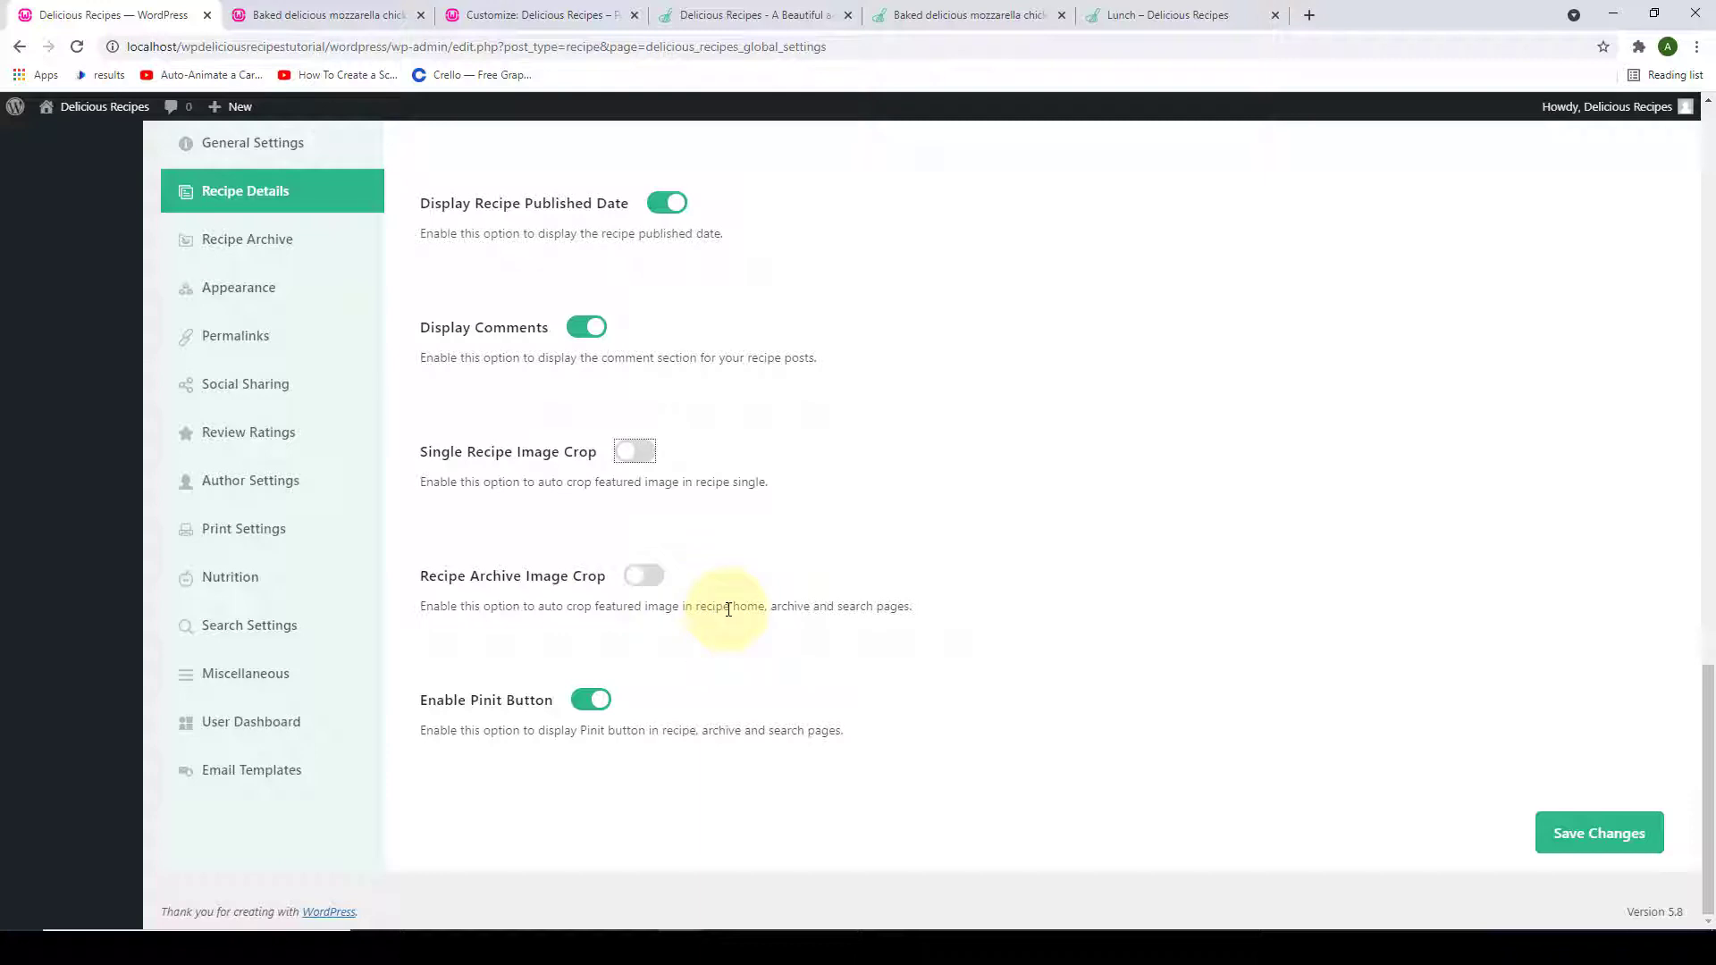
{"action": "left_click", "coordinate": [1624, 832]}
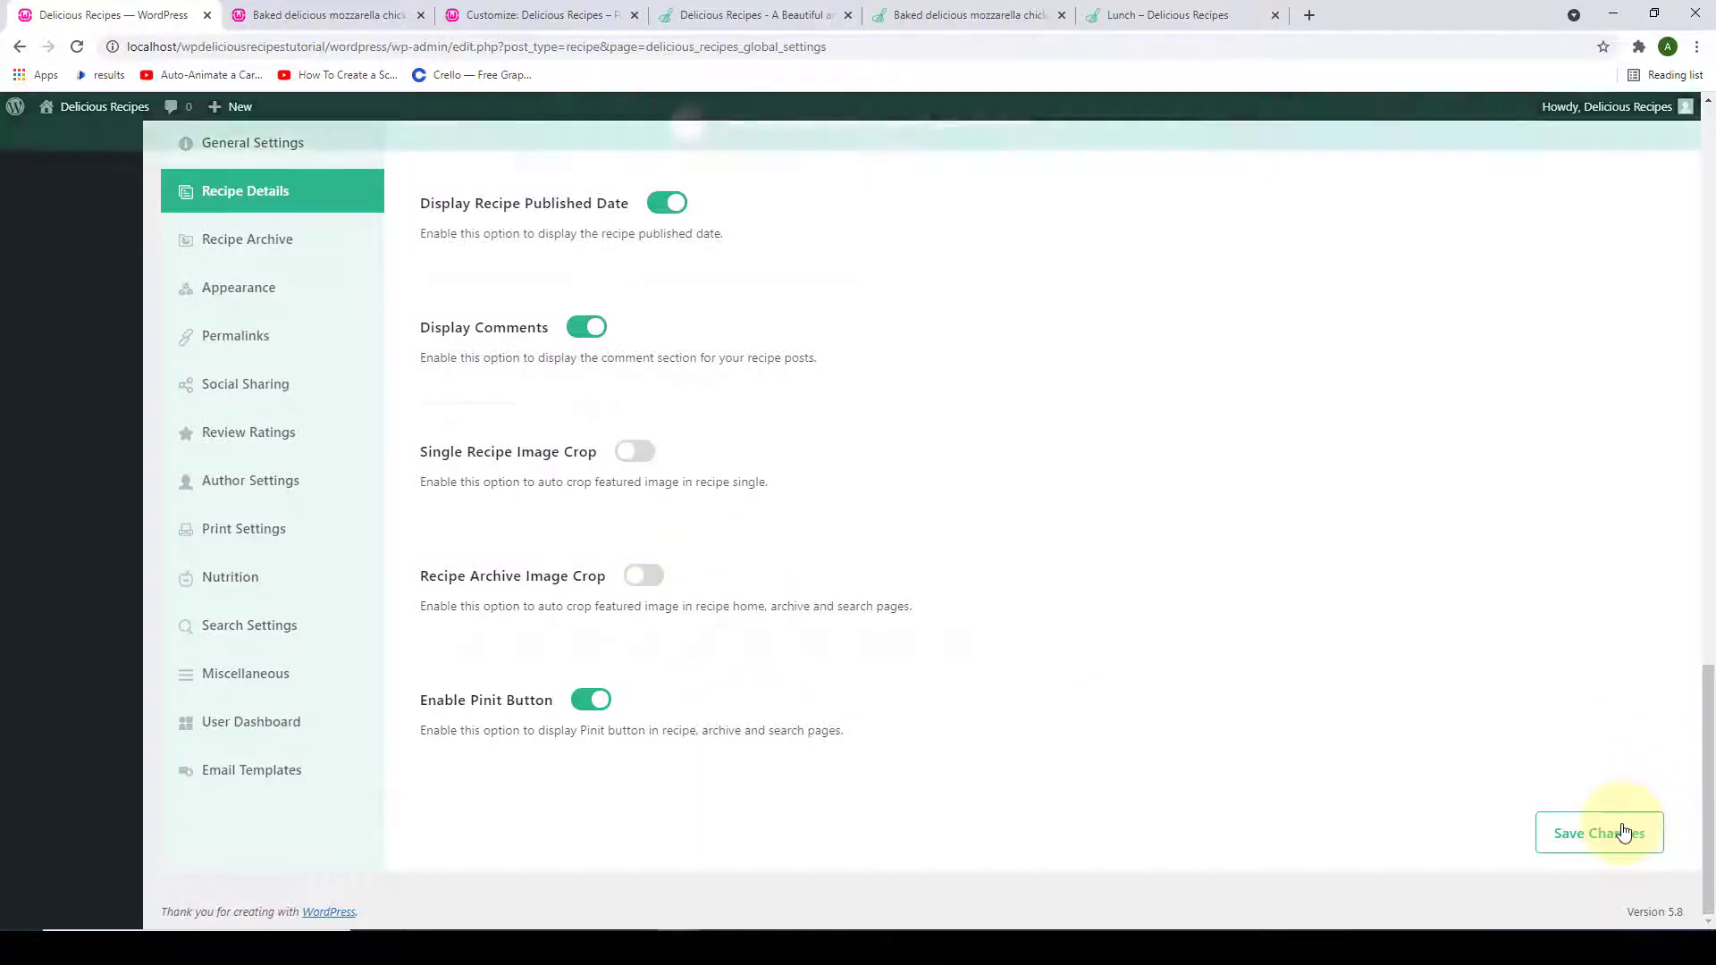
- Reload the burger recipe page and examine how its featured image is cropped
{"action": "left_click", "coordinate": [358, 15]}
{"action": "scroll", "coordinate": [604, 399], "scroll_direction": "down", "scroll_amount": 2}
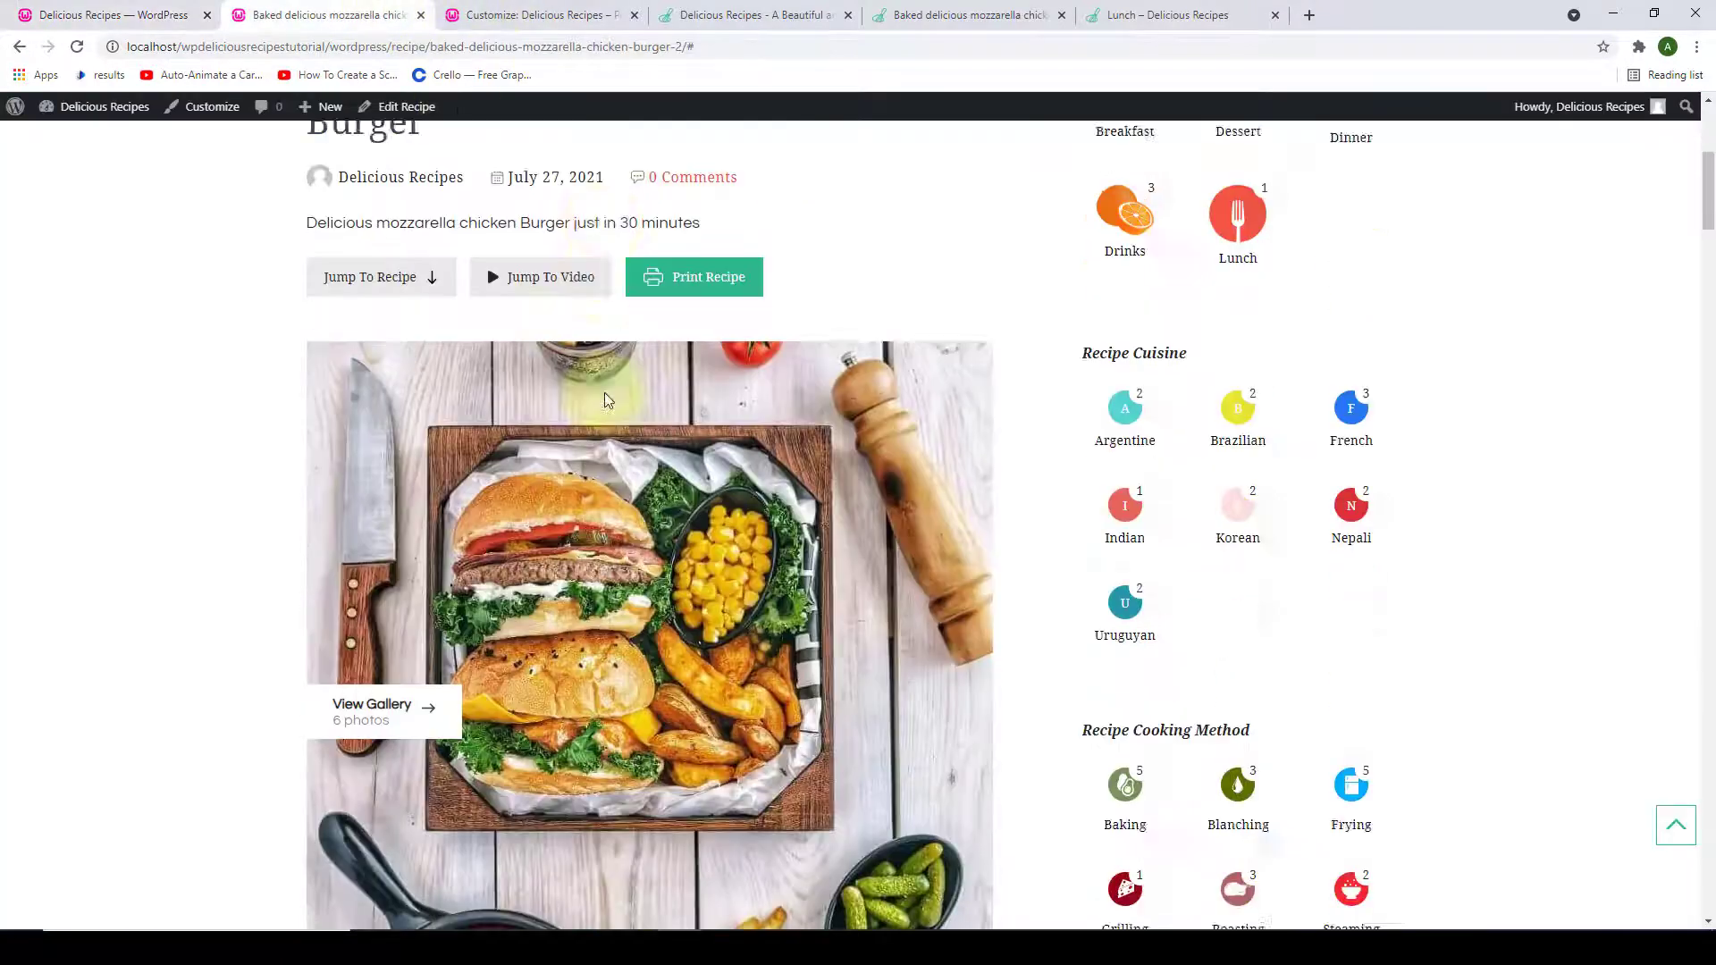
{"action": "scroll", "coordinate": [604, 399], "scroll_direction": "down", "scroll_amount": 2}
{"action": "left_click", "coordinate": [77, 47]}
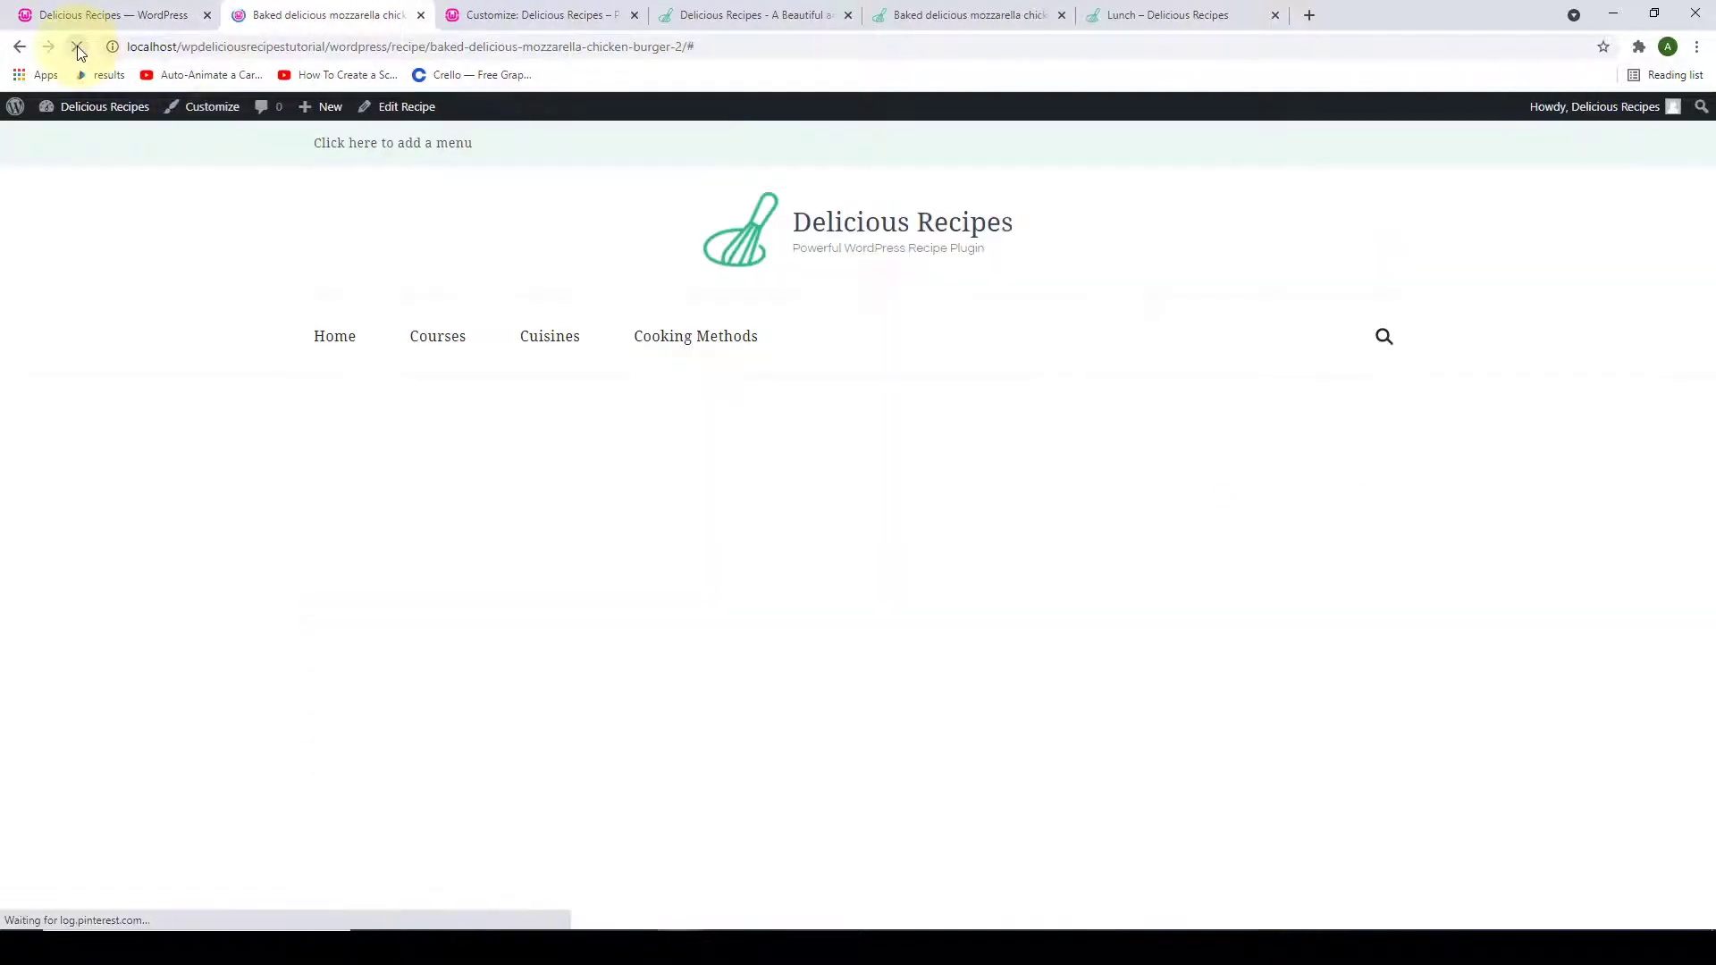
{"action": "scroll", "coordinate": [696, 329], "scroll_direction": "up", "scroll_amount": 1}
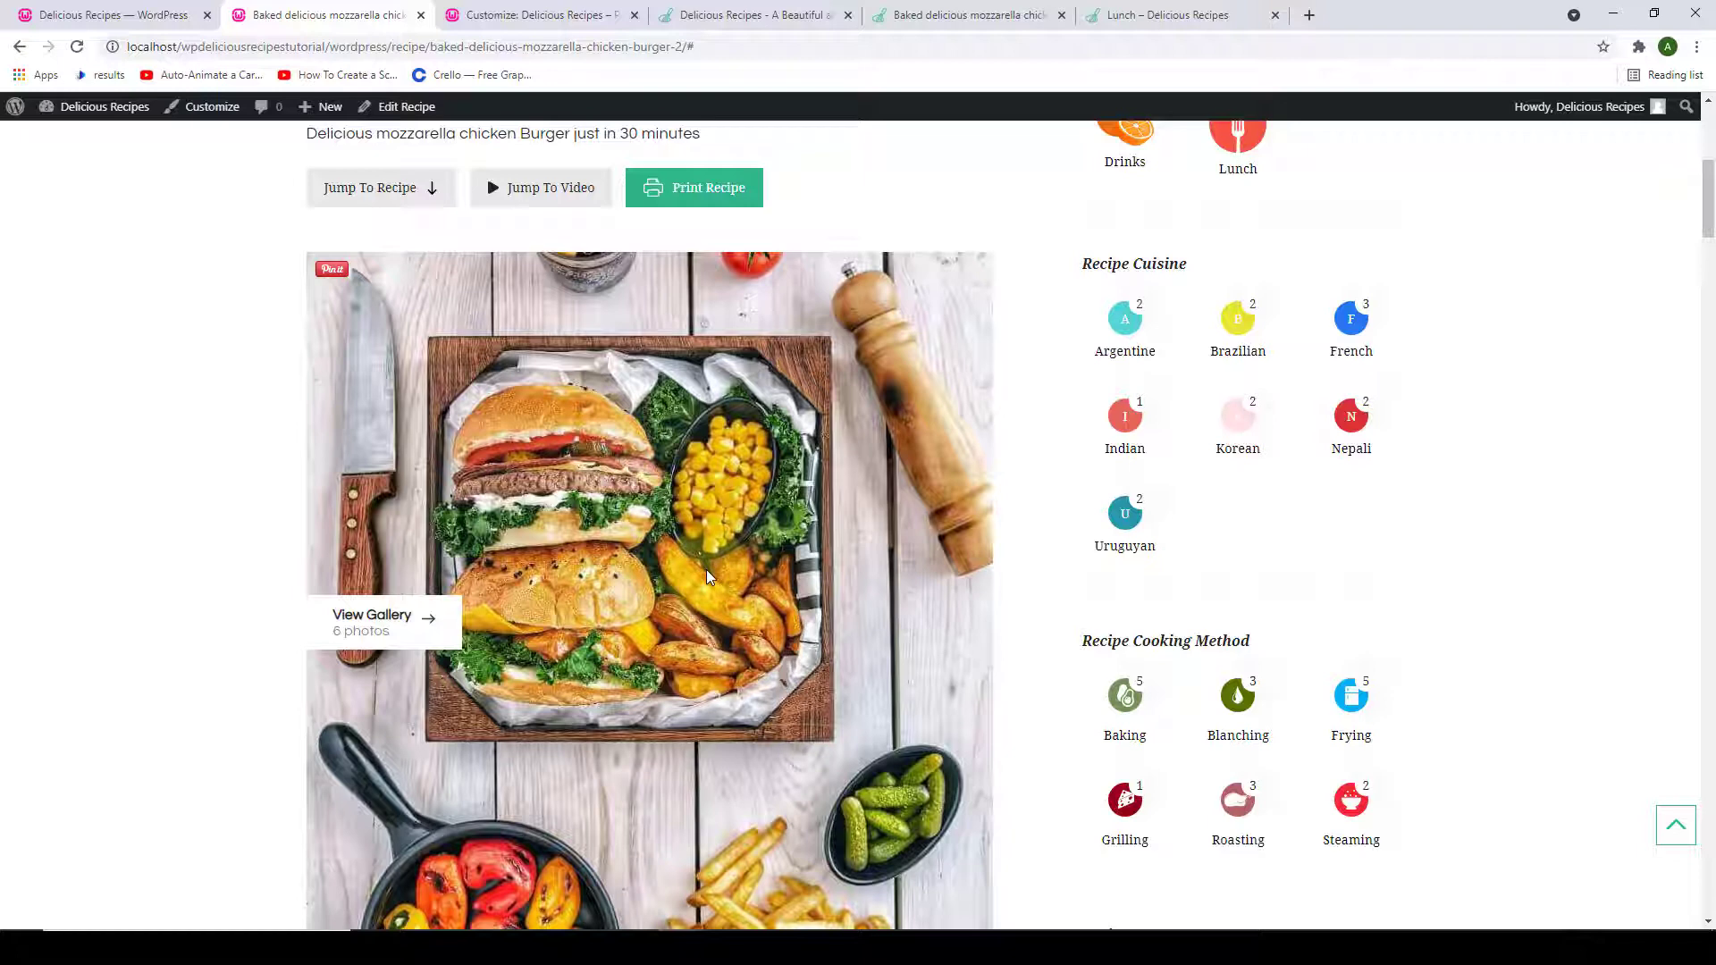
{"action": "scroll", "coordinate": [854, 613], "scroll_direction": "down", "scroll_amount": 2}
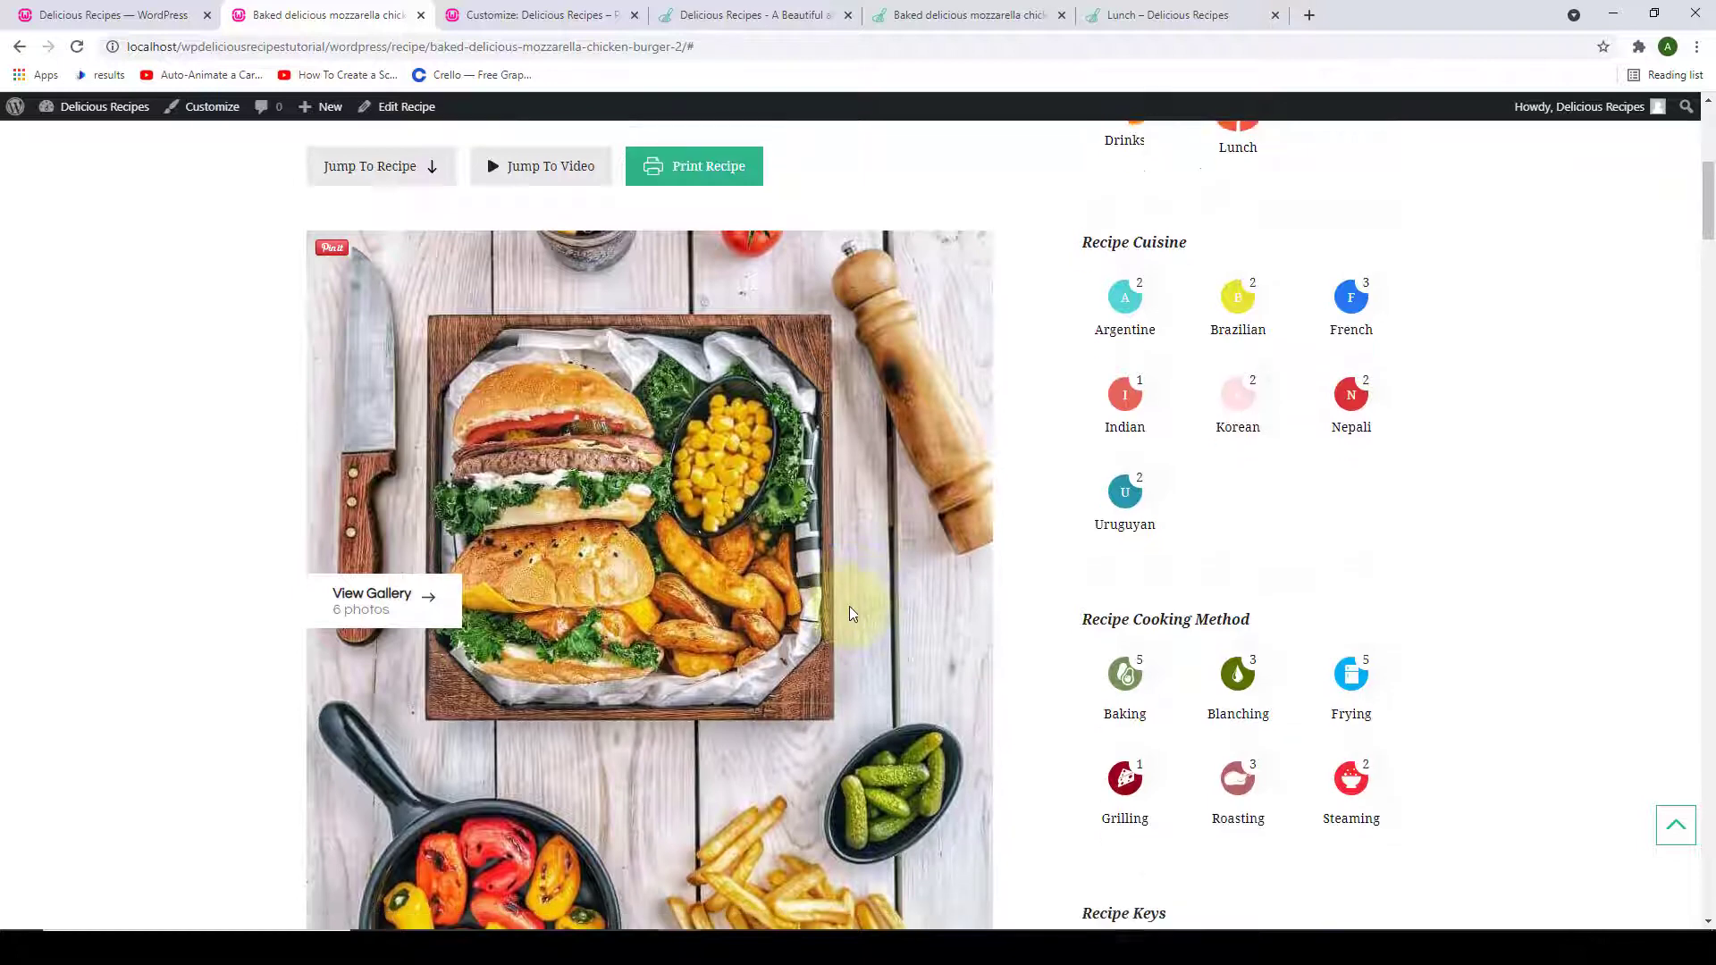
{"action": "scroll", "coordinate": [853, 614], "scroll_direction": "up", "scroll_amount": 1}
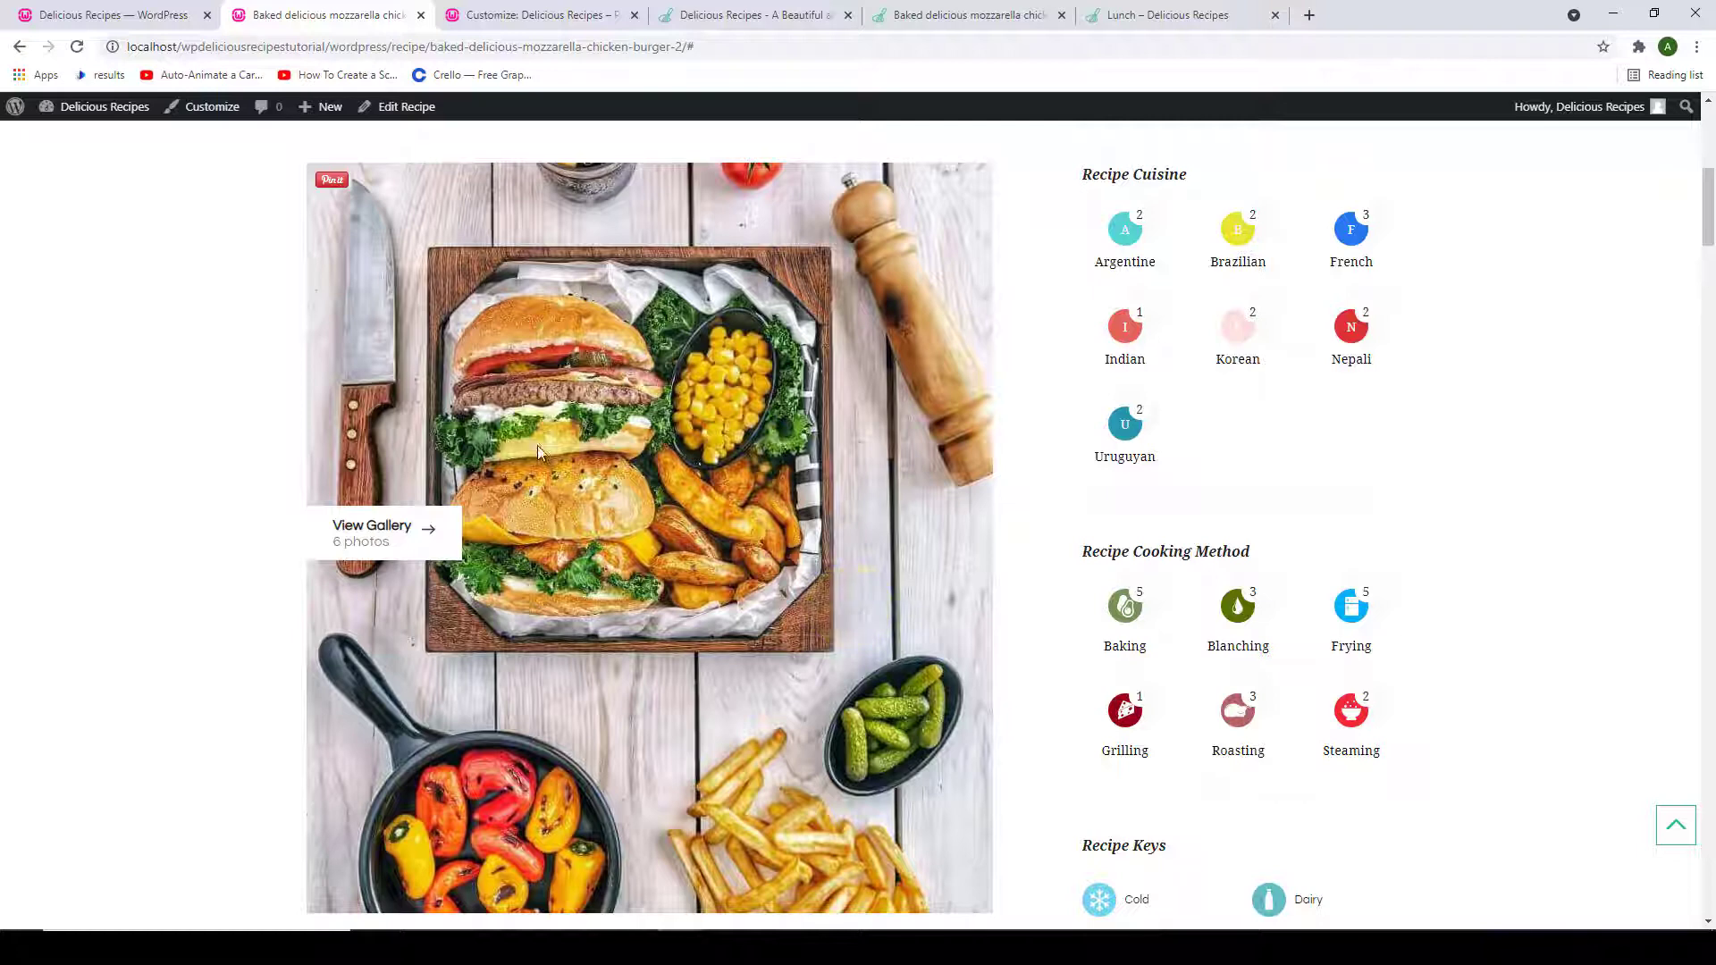
- Switch Recipe Archive Image Crop and Single Recipe Image Crop back on in Recipe Details
{"action": "left_click", "coordinate": [169, 16]}
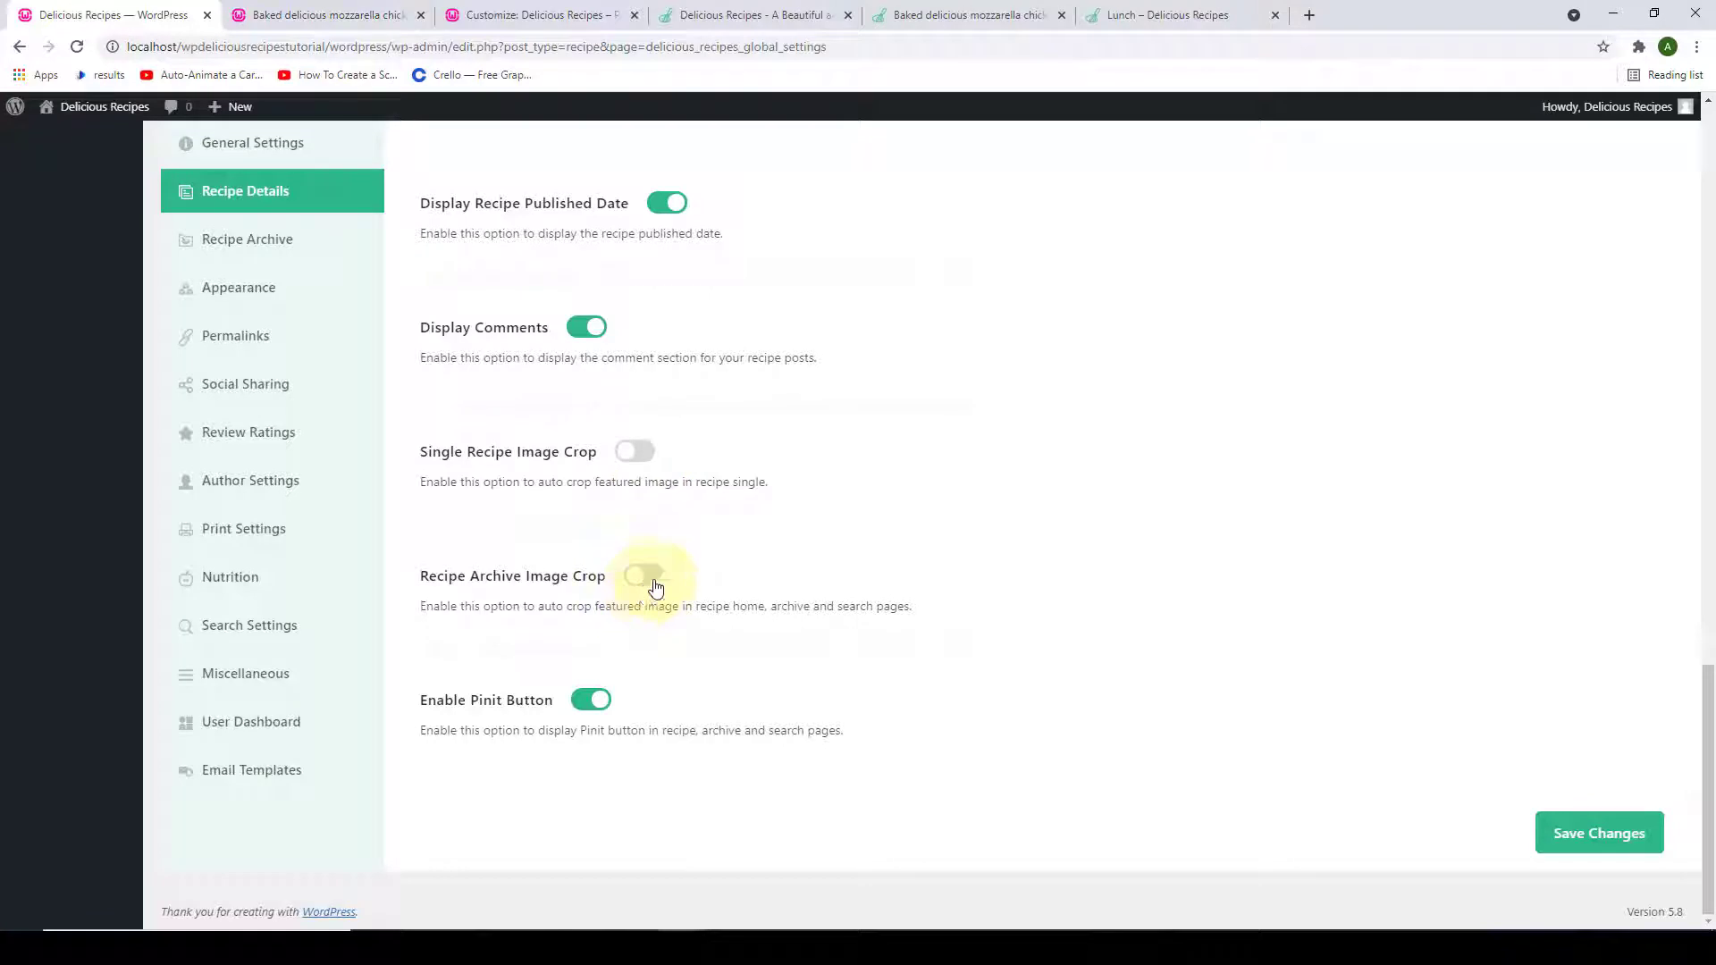
{"action": "left_click", "coordinate": [655, 586]}
{"action": "left_click", "coordinate": [638, 454]}
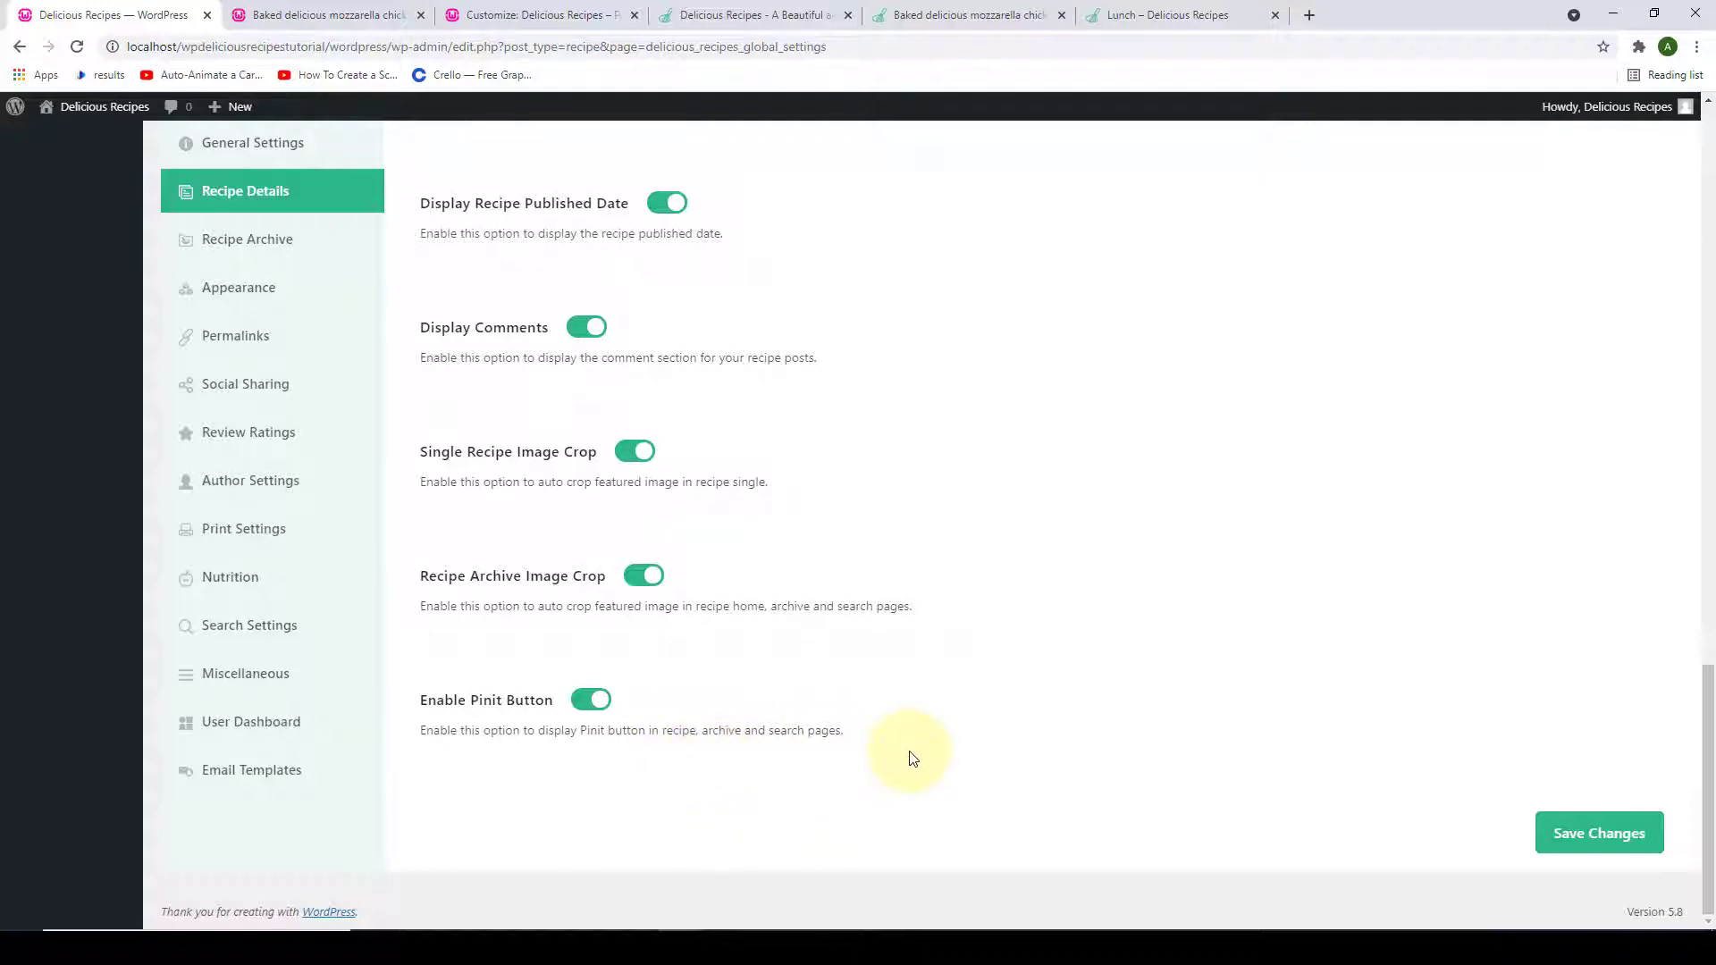
- Return to the burger recipe page and examine the Pinterest pin button on the featured image
{"action": "left_click", "coordinate": [301, 9]}
{"action": "scroll", "coordinate": [468, 438], "scroll_direction": "up", "scroll_amount": 2}
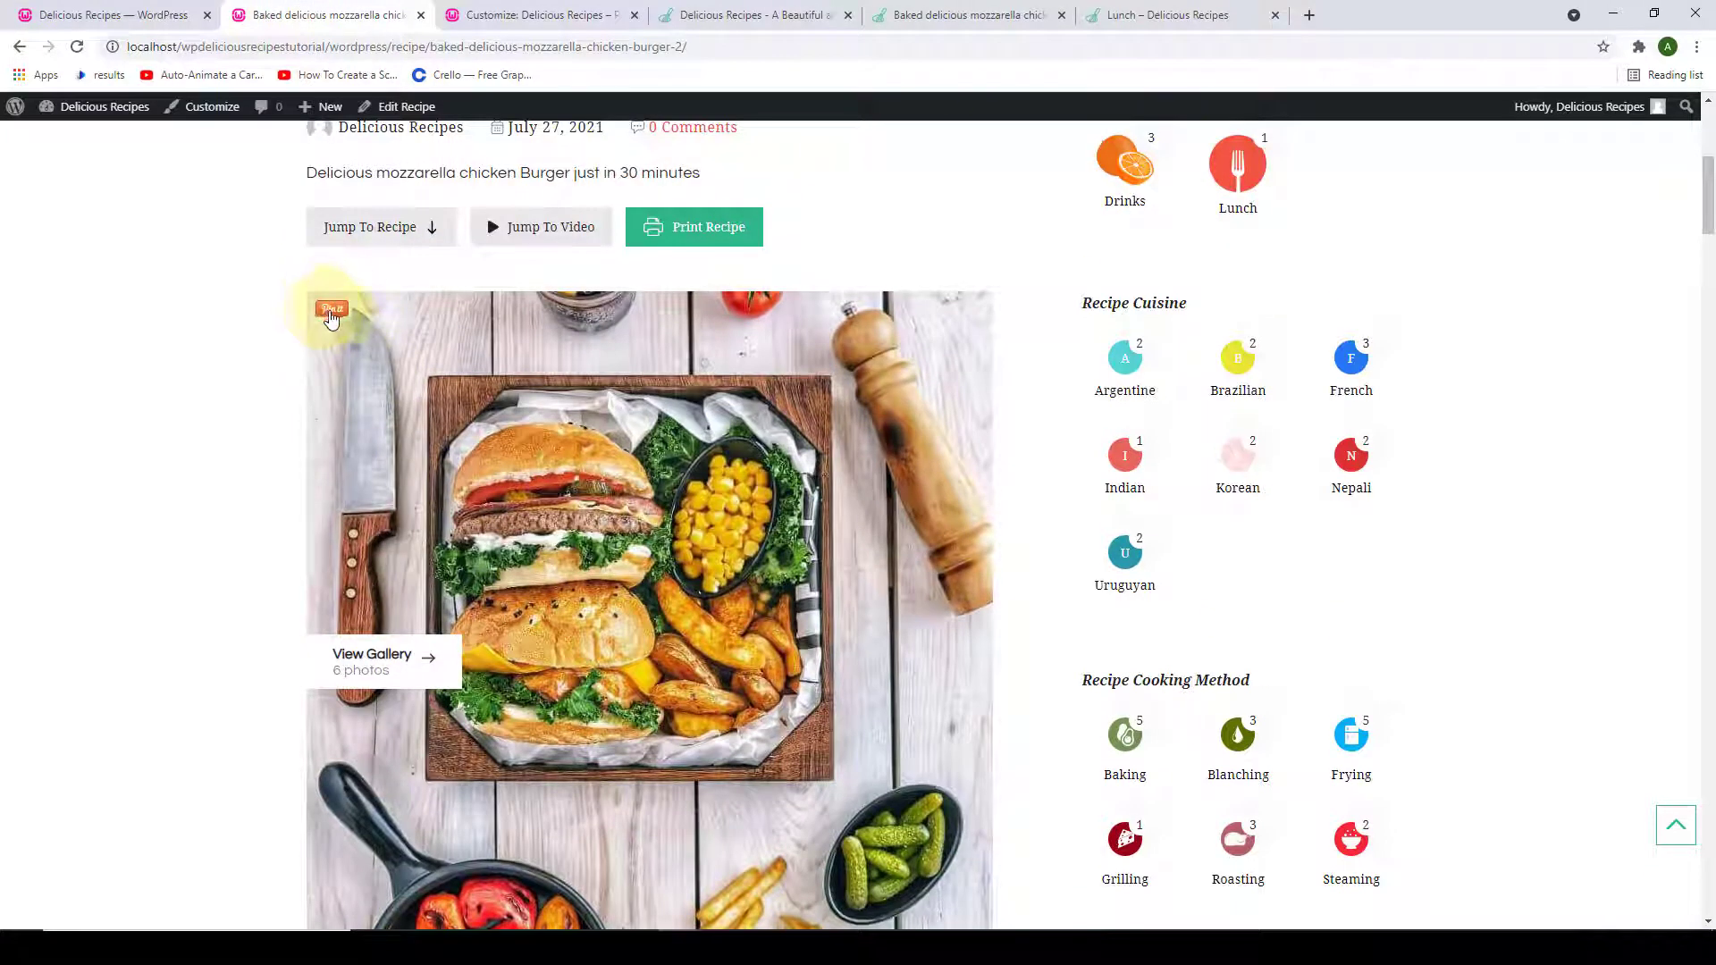
{"action": "scroll", "coordinate": [651, 497], "scroll_direction": "up", "scroll_amount": 1}
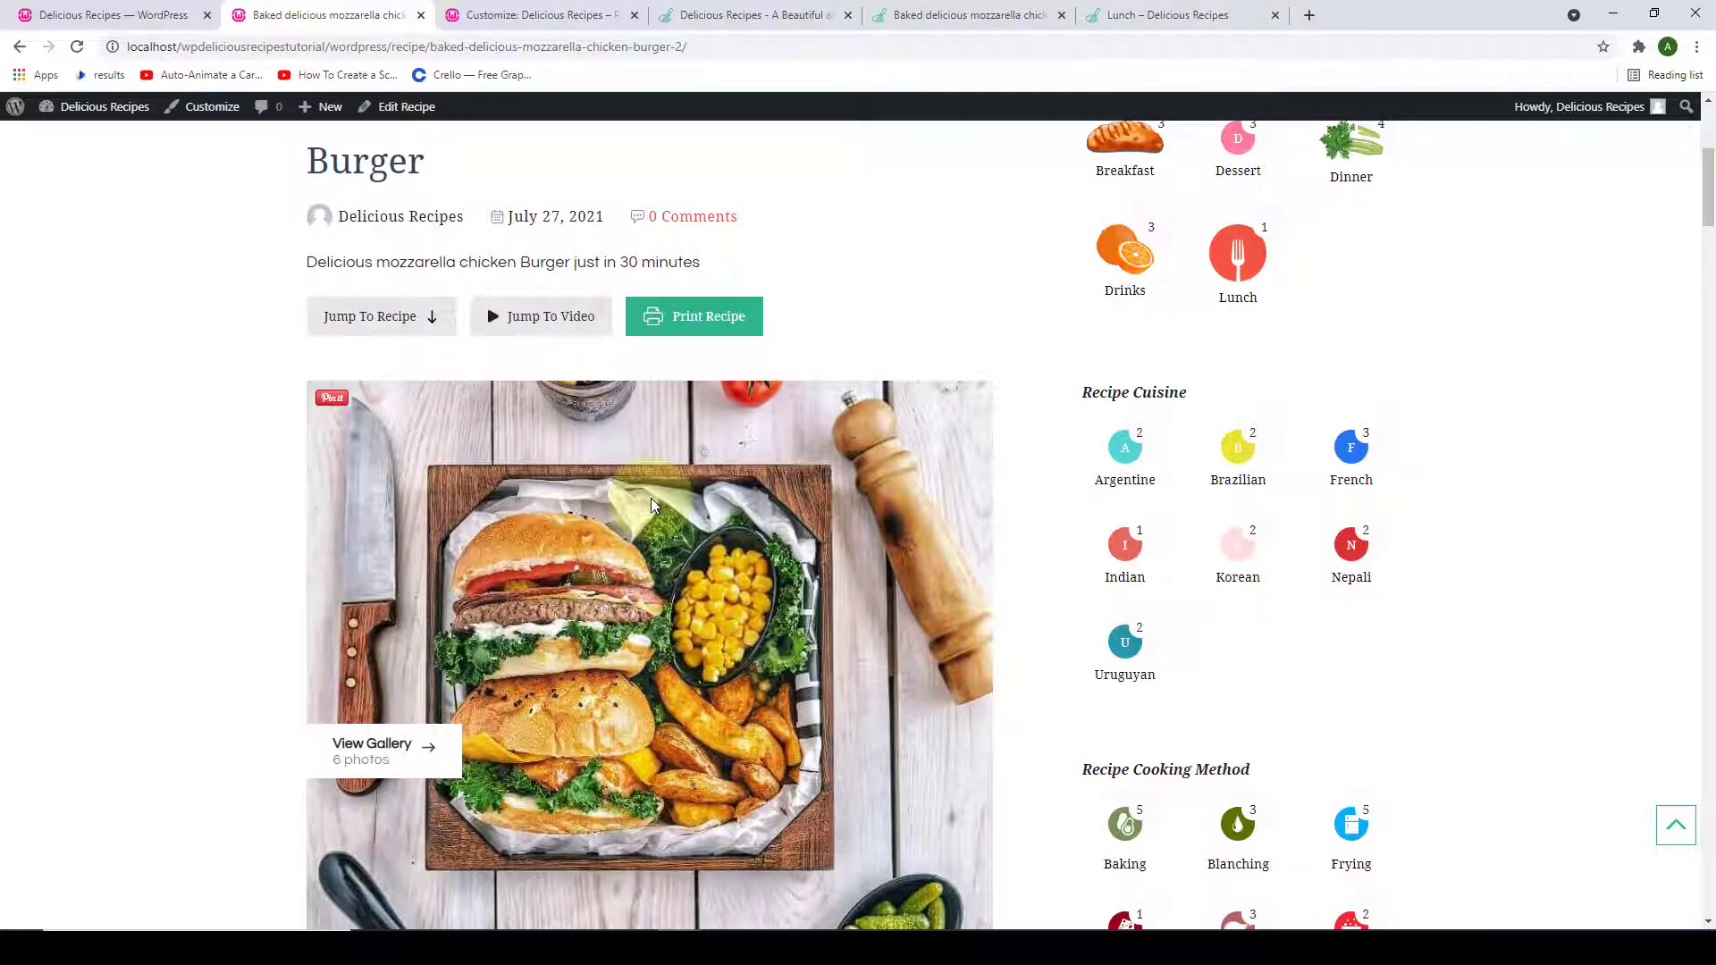
- Switch Enable Pinit Button off in Recipe Details, save the settings and reload the burger recipe page to check its featured image
{"action": "left_click", "coordinate": [120, 14]}
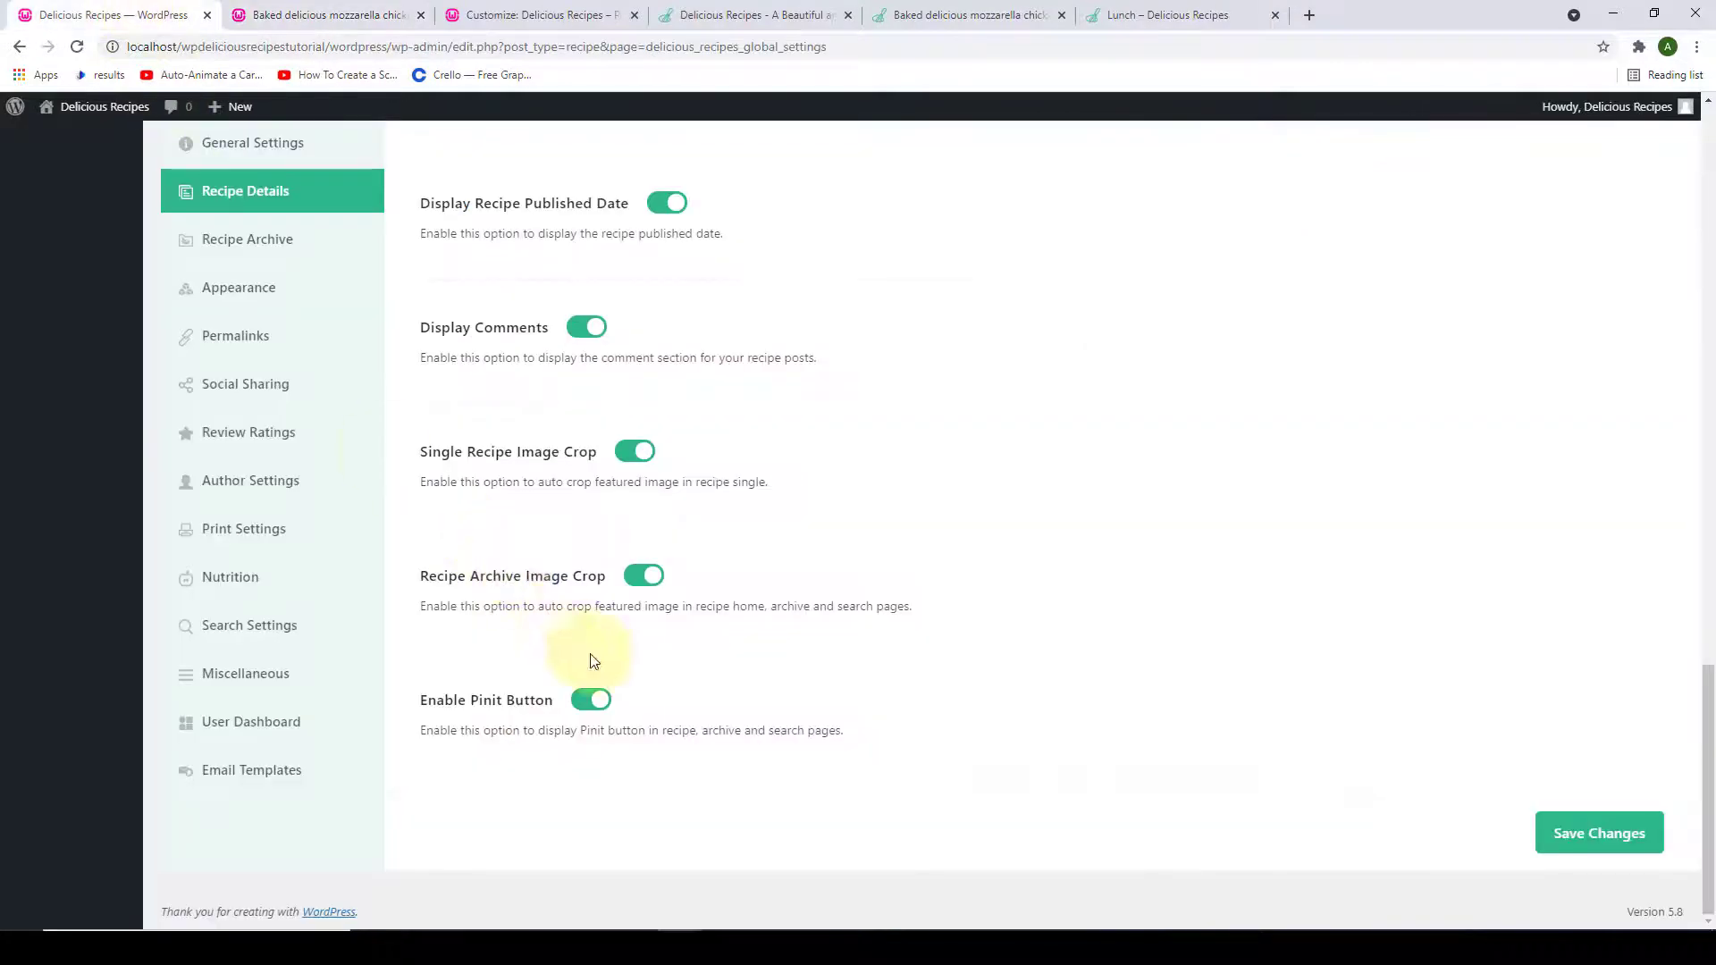
{"action": "left_click", "coordinate": [597, 705]}
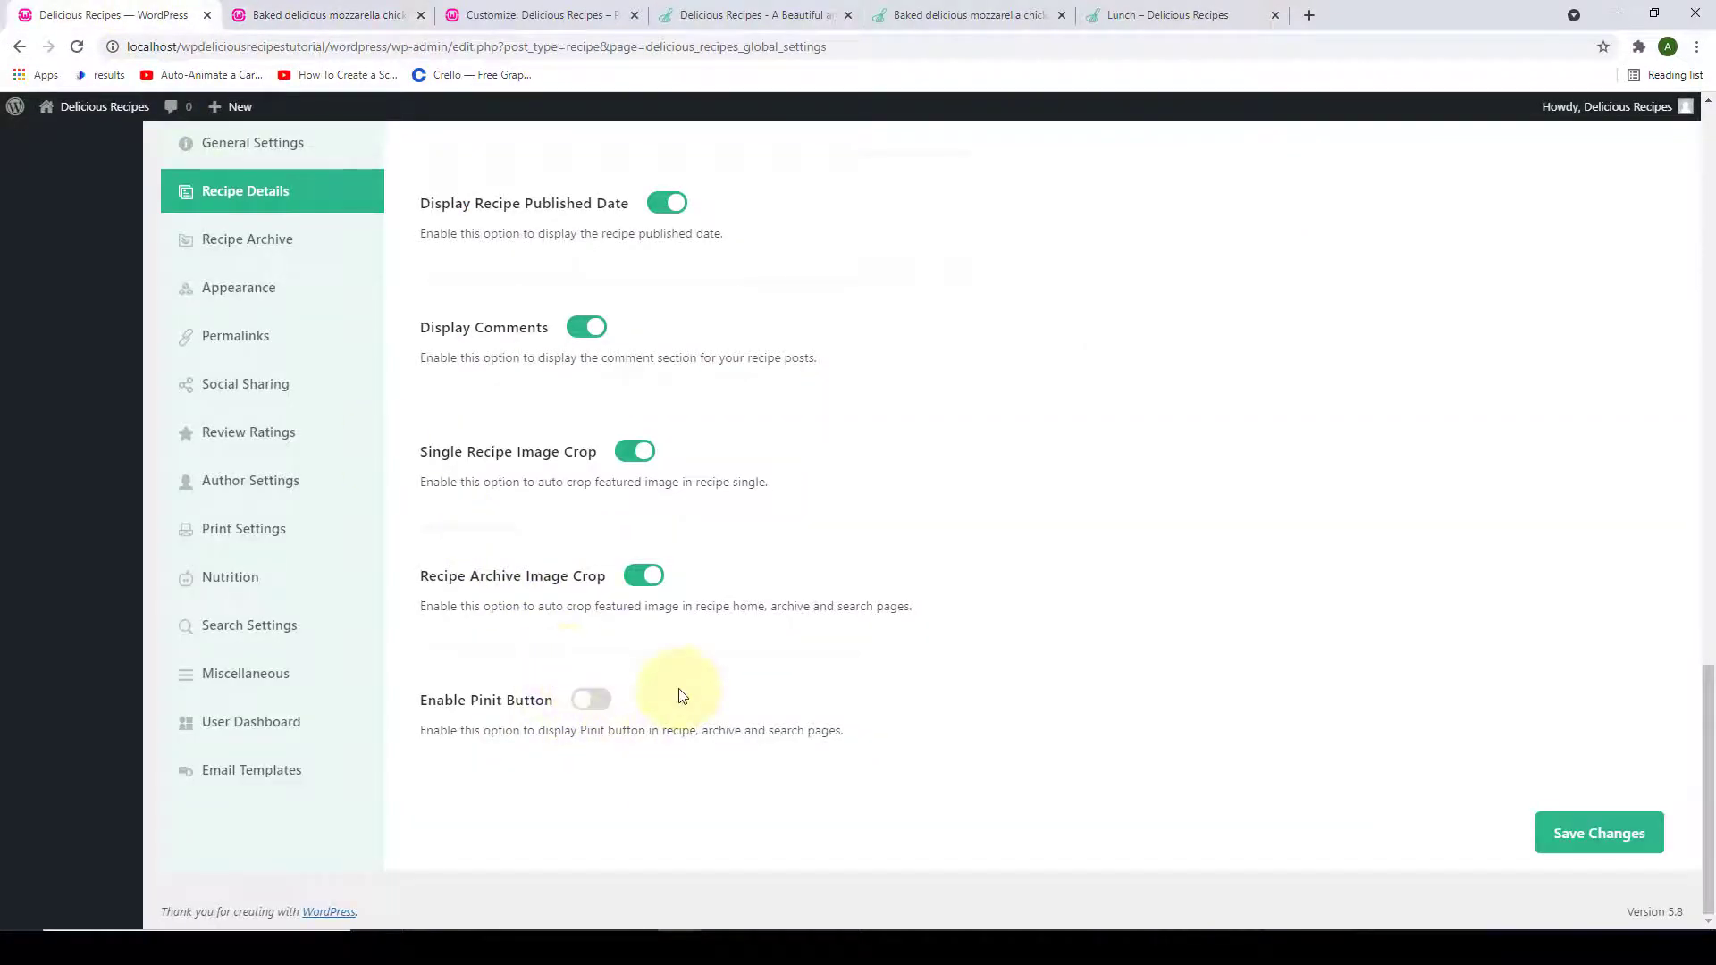
{"action": "left_click", "coordinate": [1576, 832]}
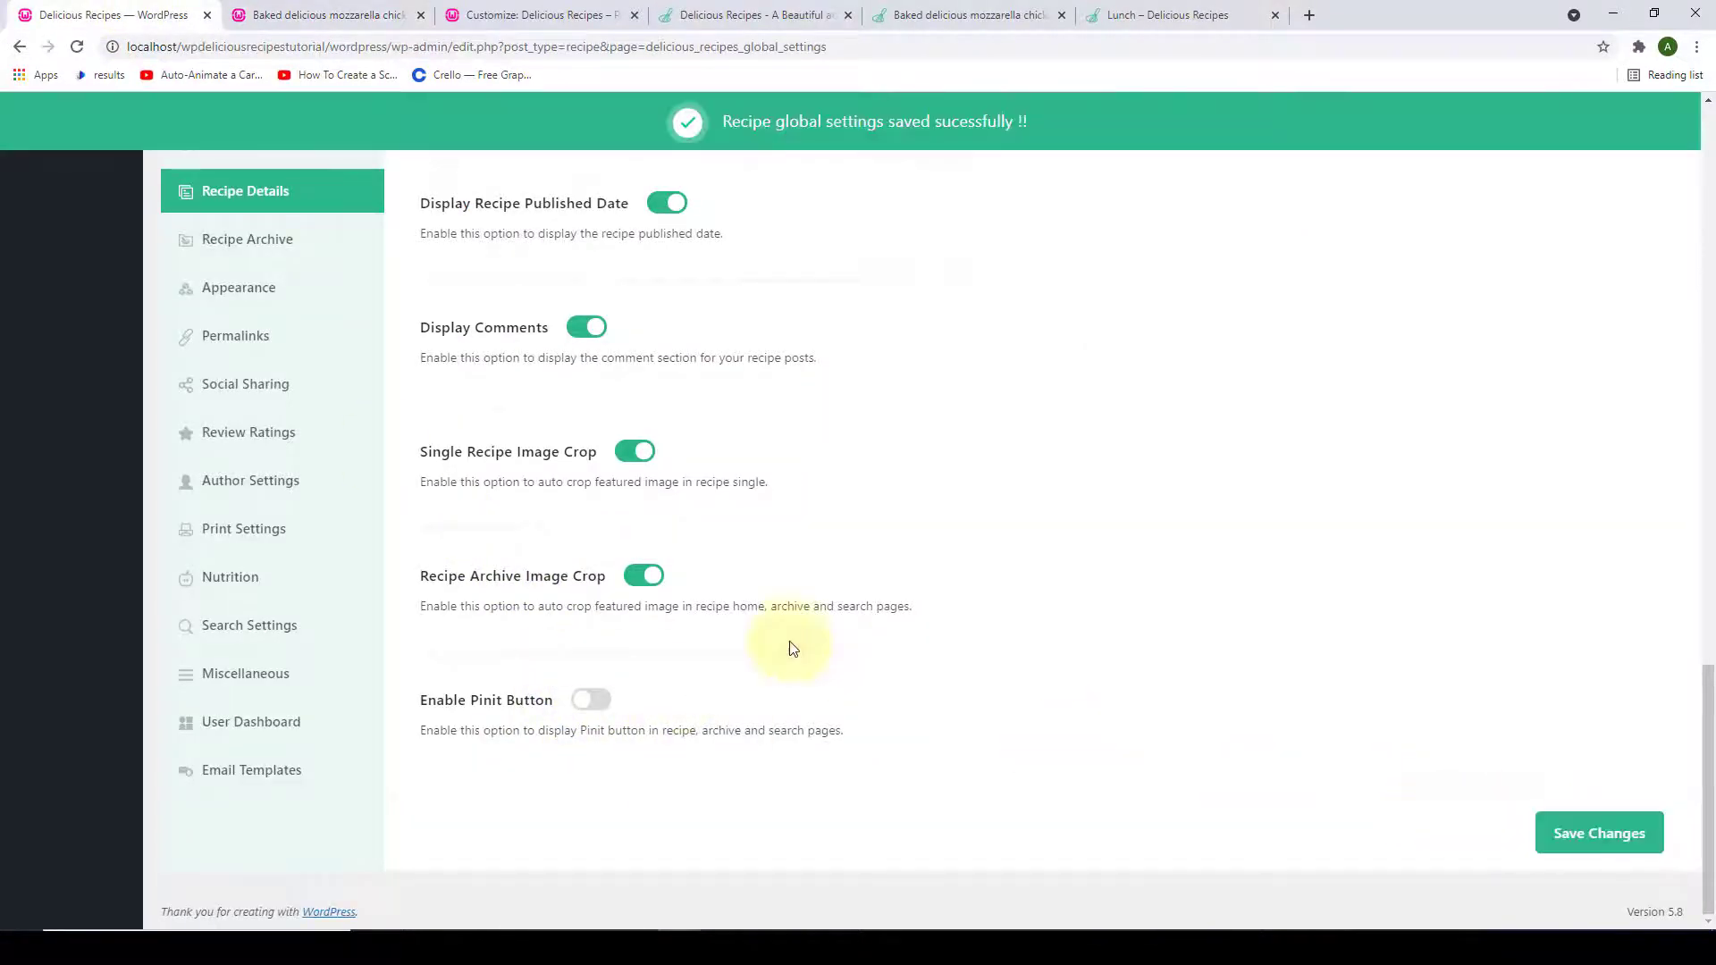
{"action": "left_click", "coordinate": [386, 9]}
{"action": "scroll", "coordinate": [514, 250], "scroll_direction": "down", "scroll_amount": 2}
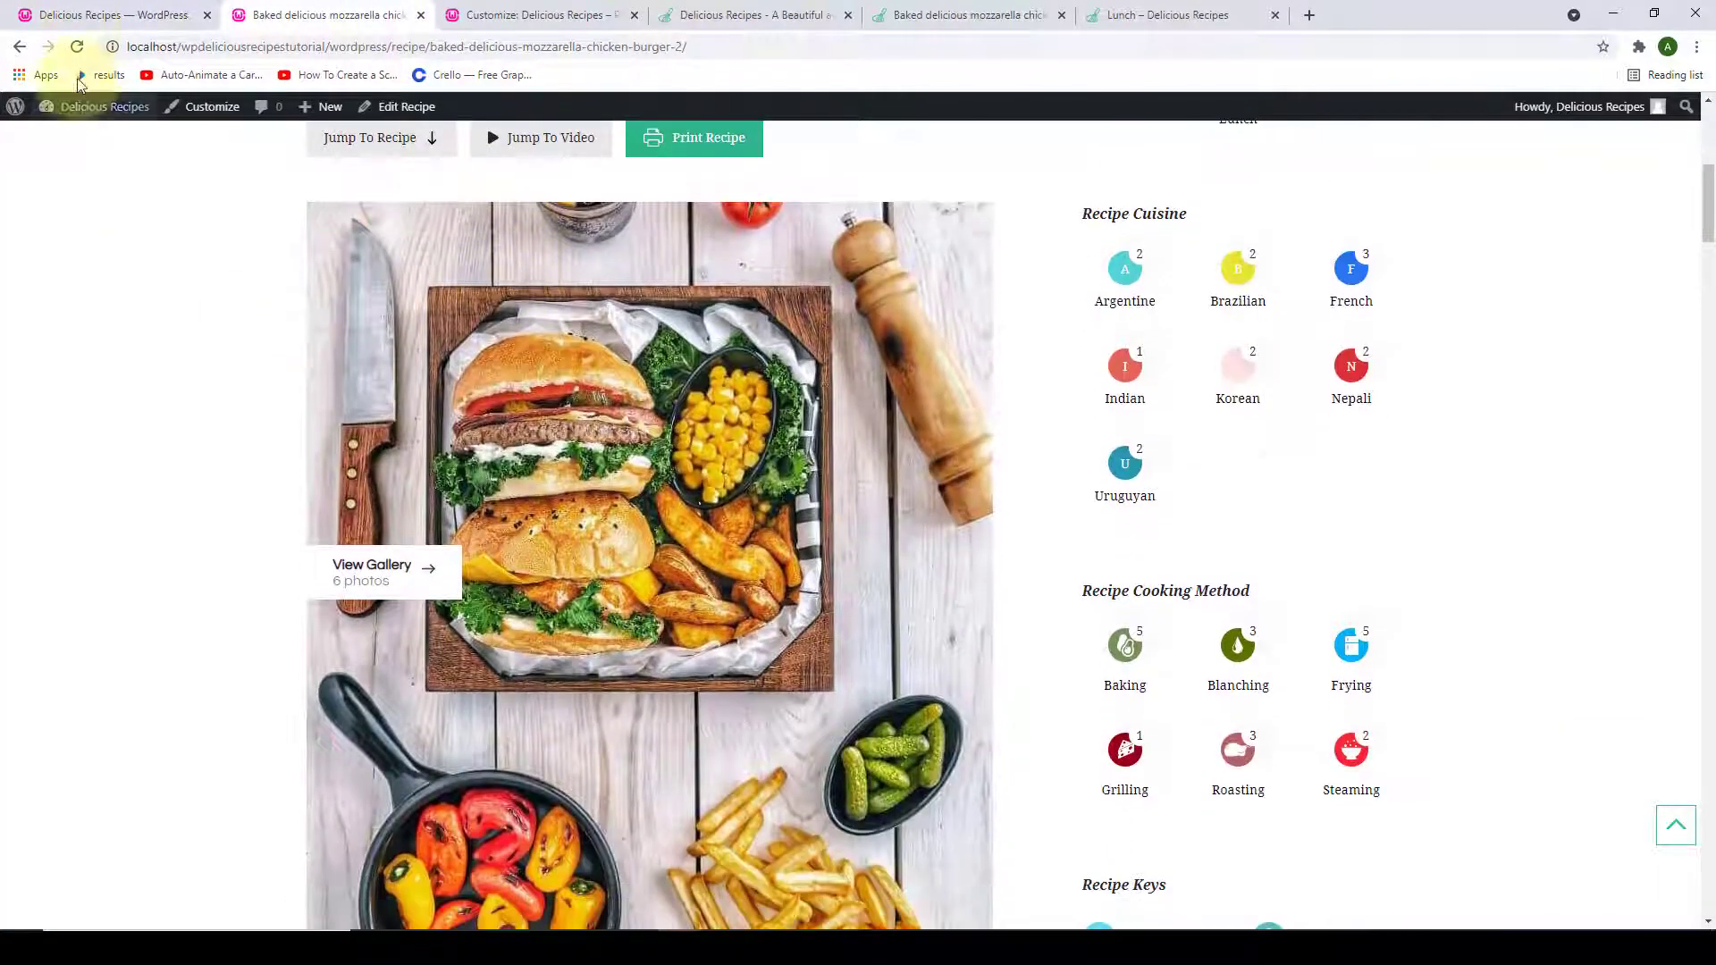
{"action": "left_click", "coordinate": [78, 51]}
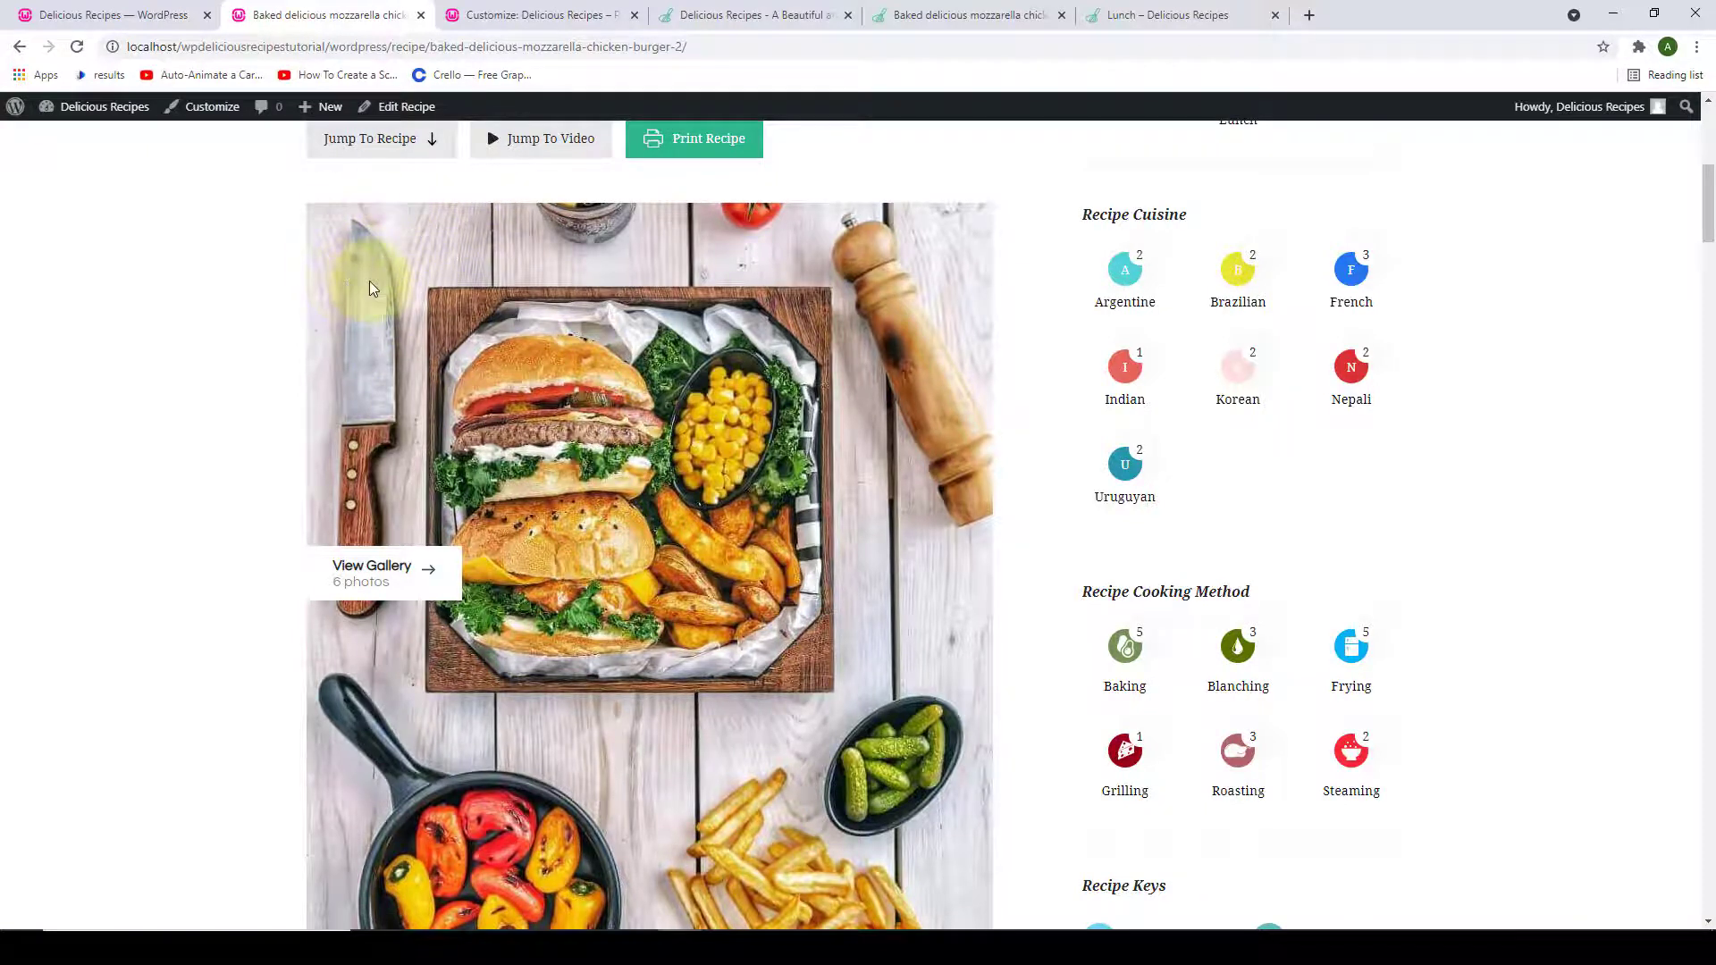
- Switch Enable Pinit Button back on, save the settings and reload the burger recipe page to check the pin button on the featured image
{"action": "left_click", "coordinate": [112, 15]}
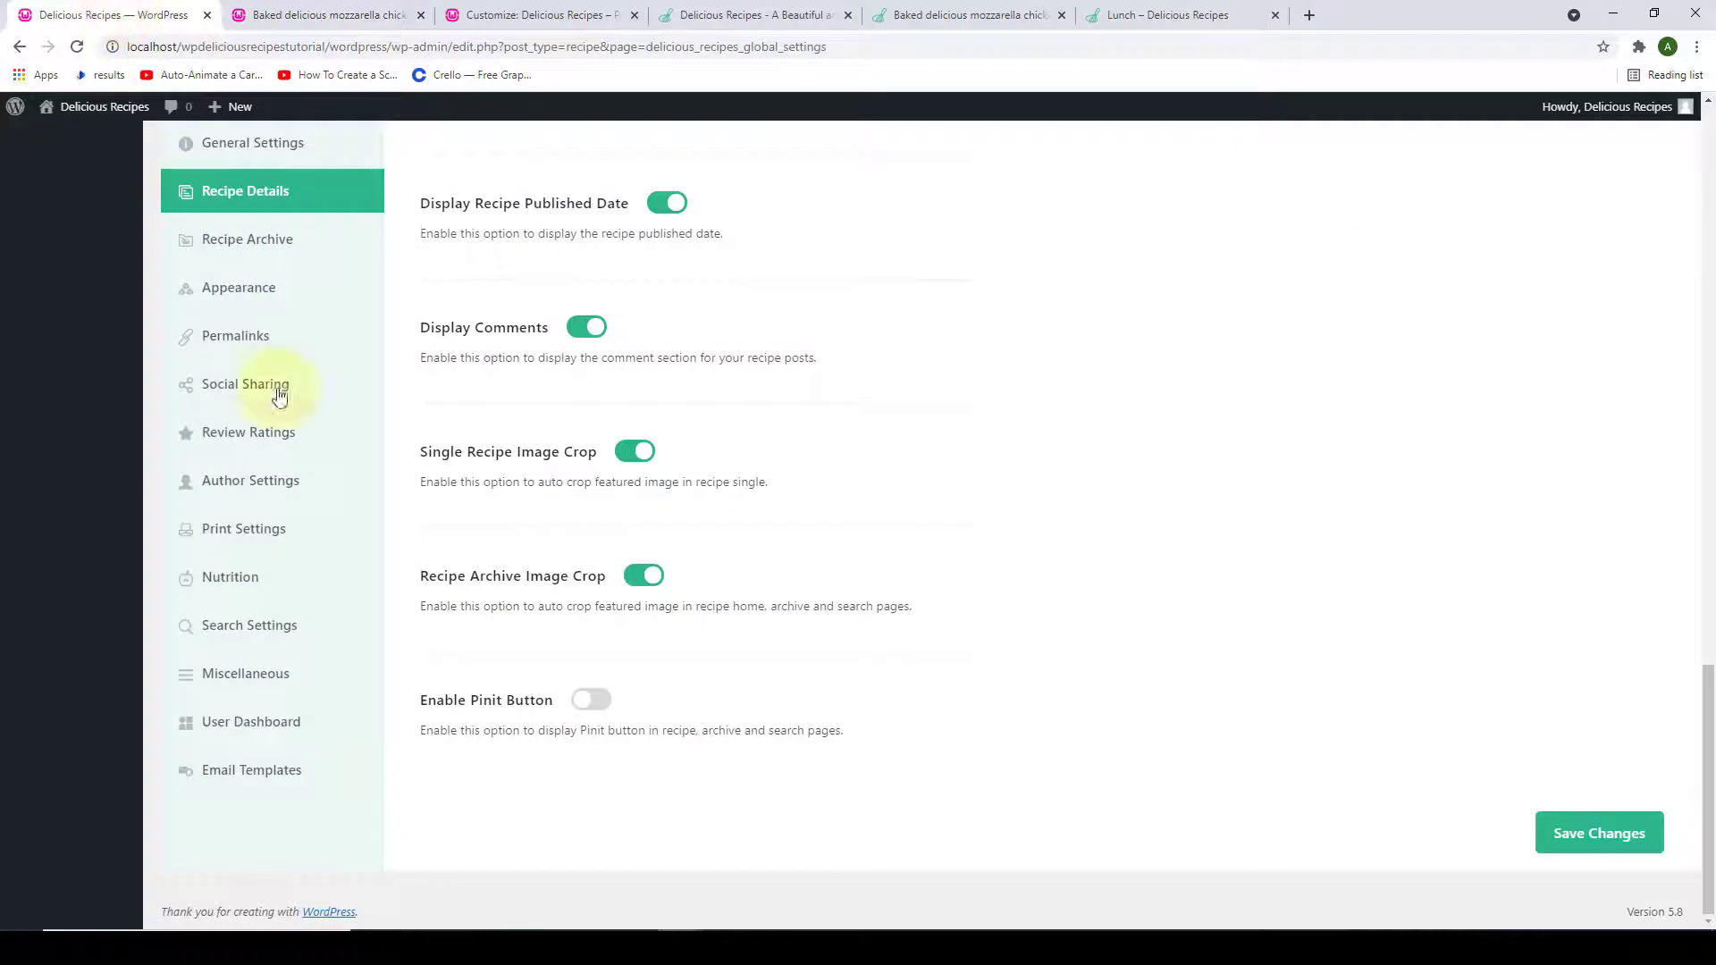
{"action": "left_click", "coordinate": [598, 708]}
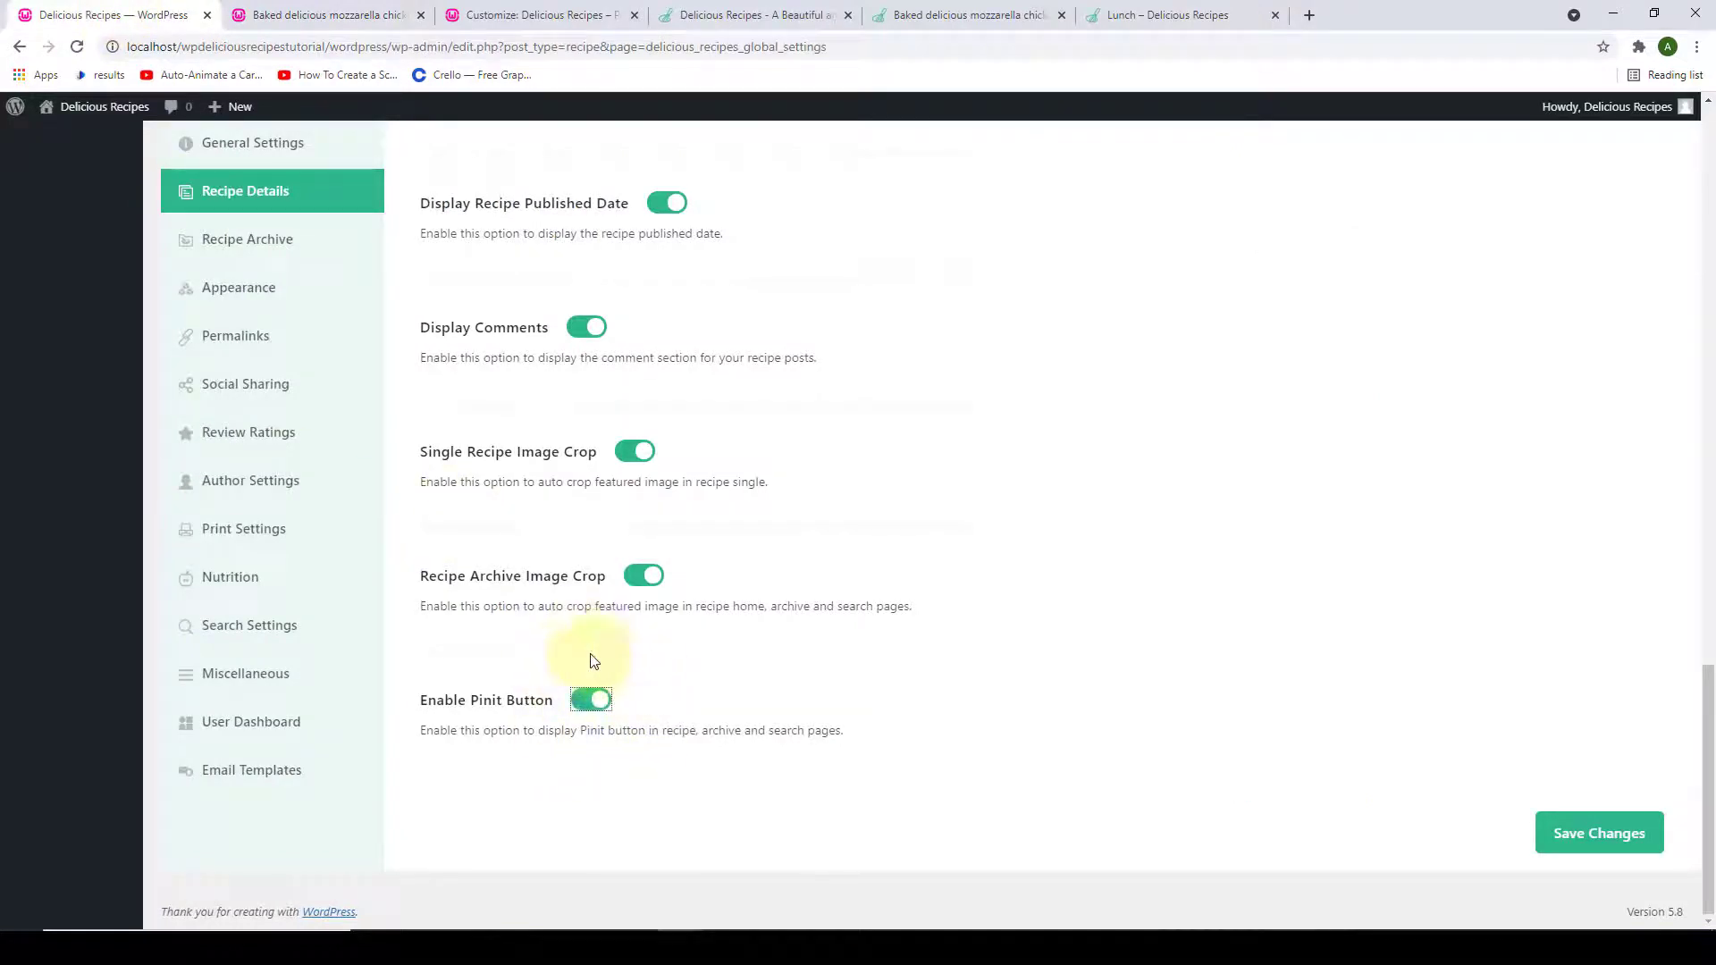
{"action": "left_click", "coordinate": [1586, 849]}
{"action": "left_click", "coordinate": [330, 16]}
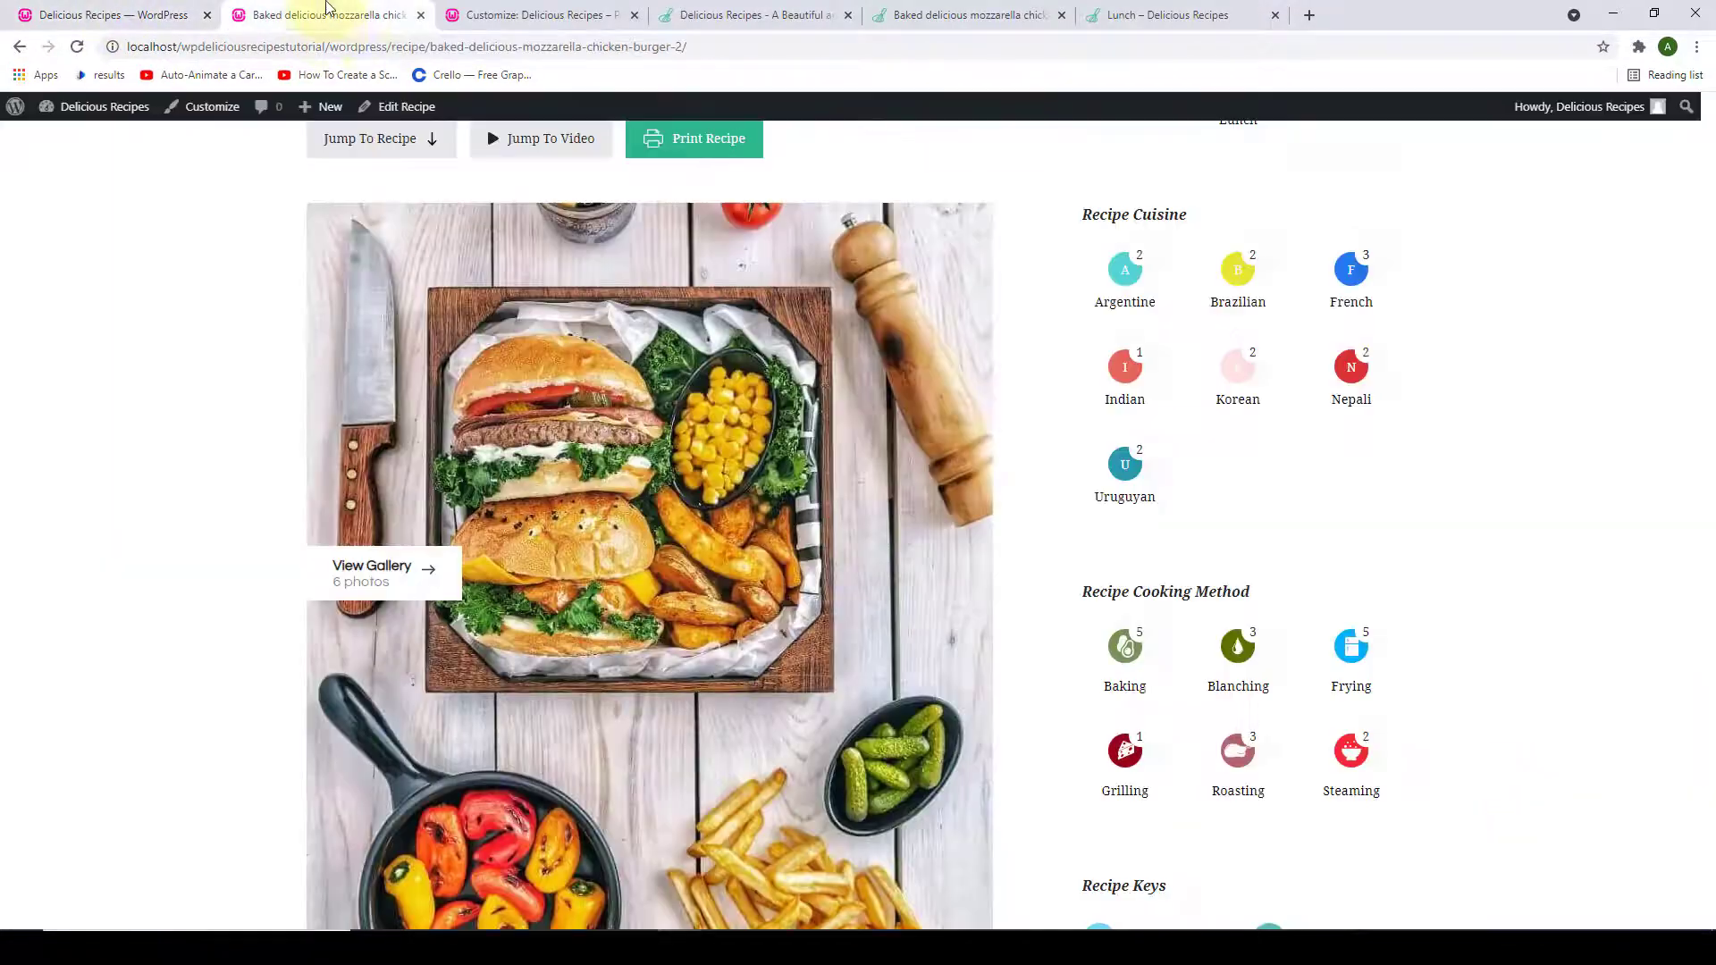
{"action": "left_click", "coordinate": [75, 47]}
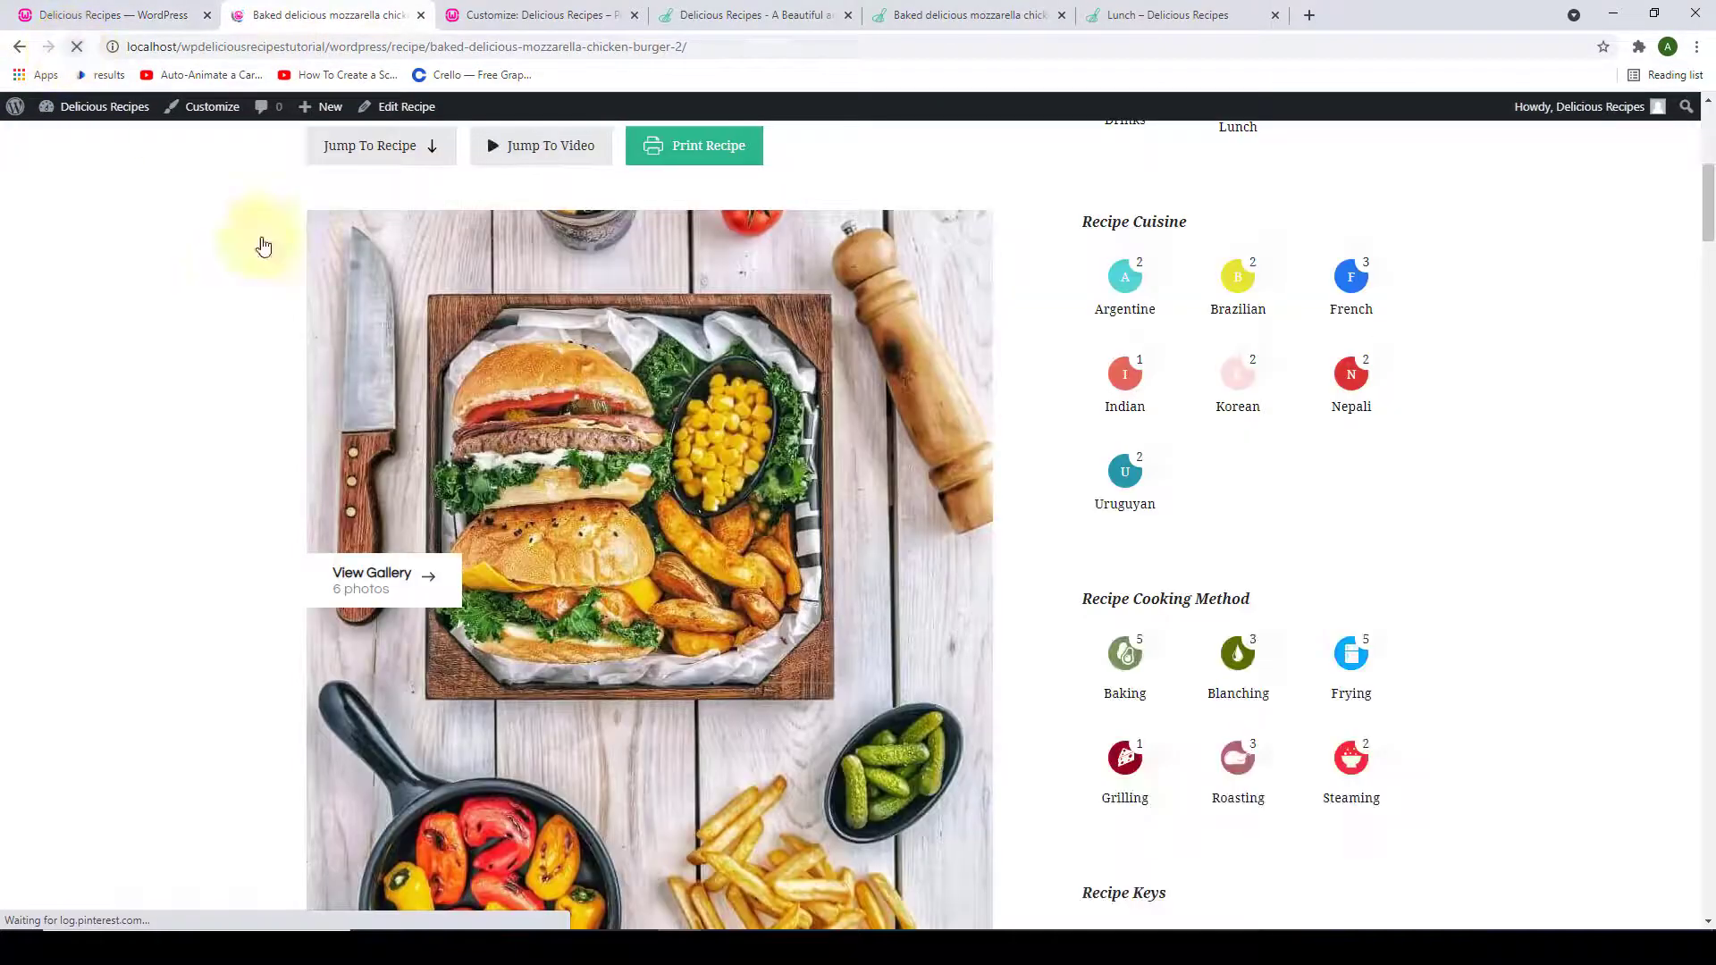
{"action": "mouse_move", "coordinate": [315, 270]}
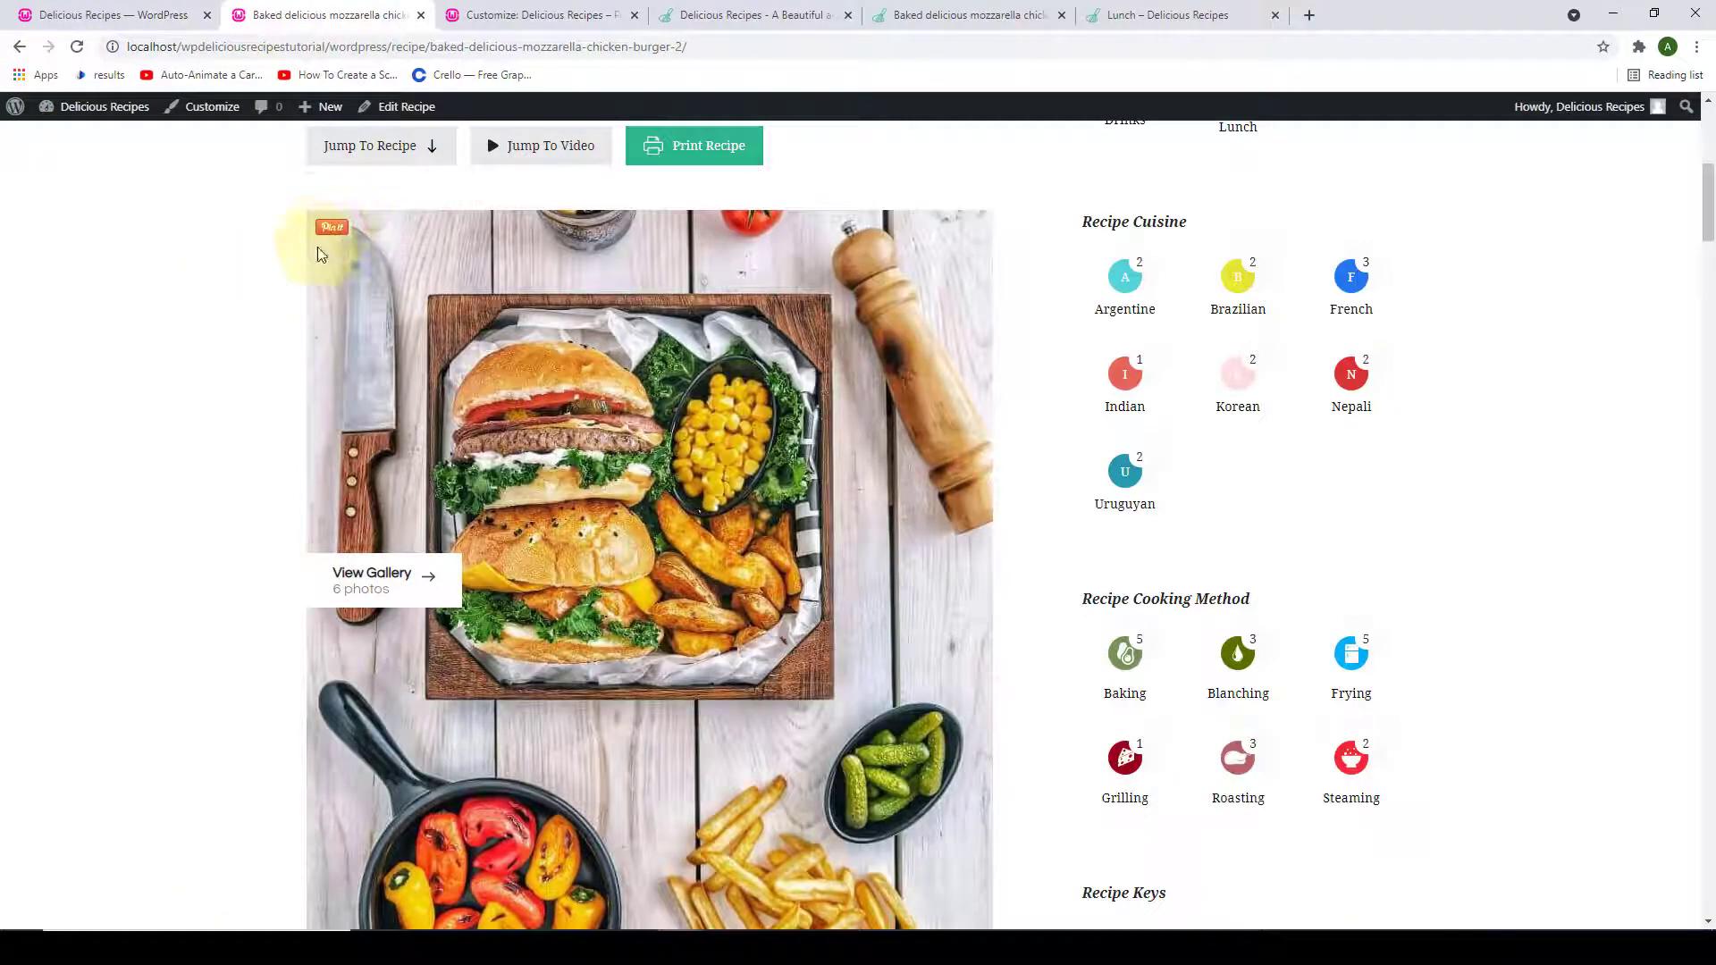
{"action": "scroll", "coordinate": [391, 404], "scroll_direction": "down", "scroll_amount": 1}
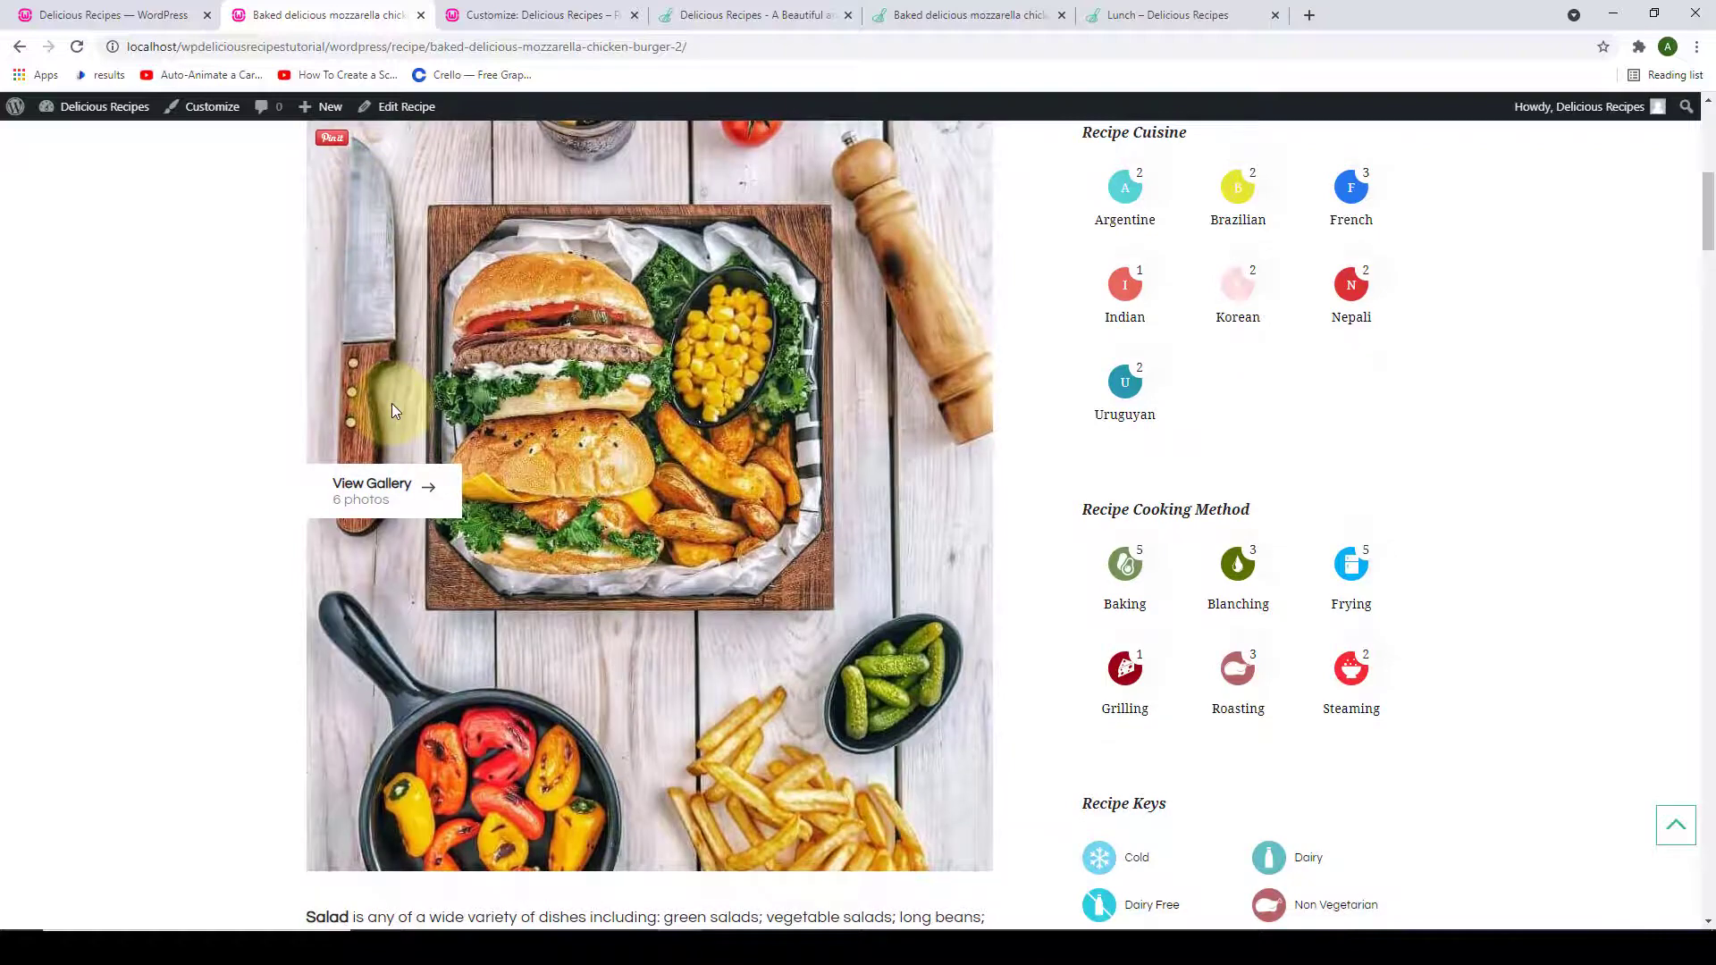
{"action": "scroll", "coordinate": [391, 404], "scroll_direction": "up", "scroll_amount": 1}
{"action": "scroll", "coordinate": [393, 409], "scroll_direction": "up", "scroll_amount": 5}
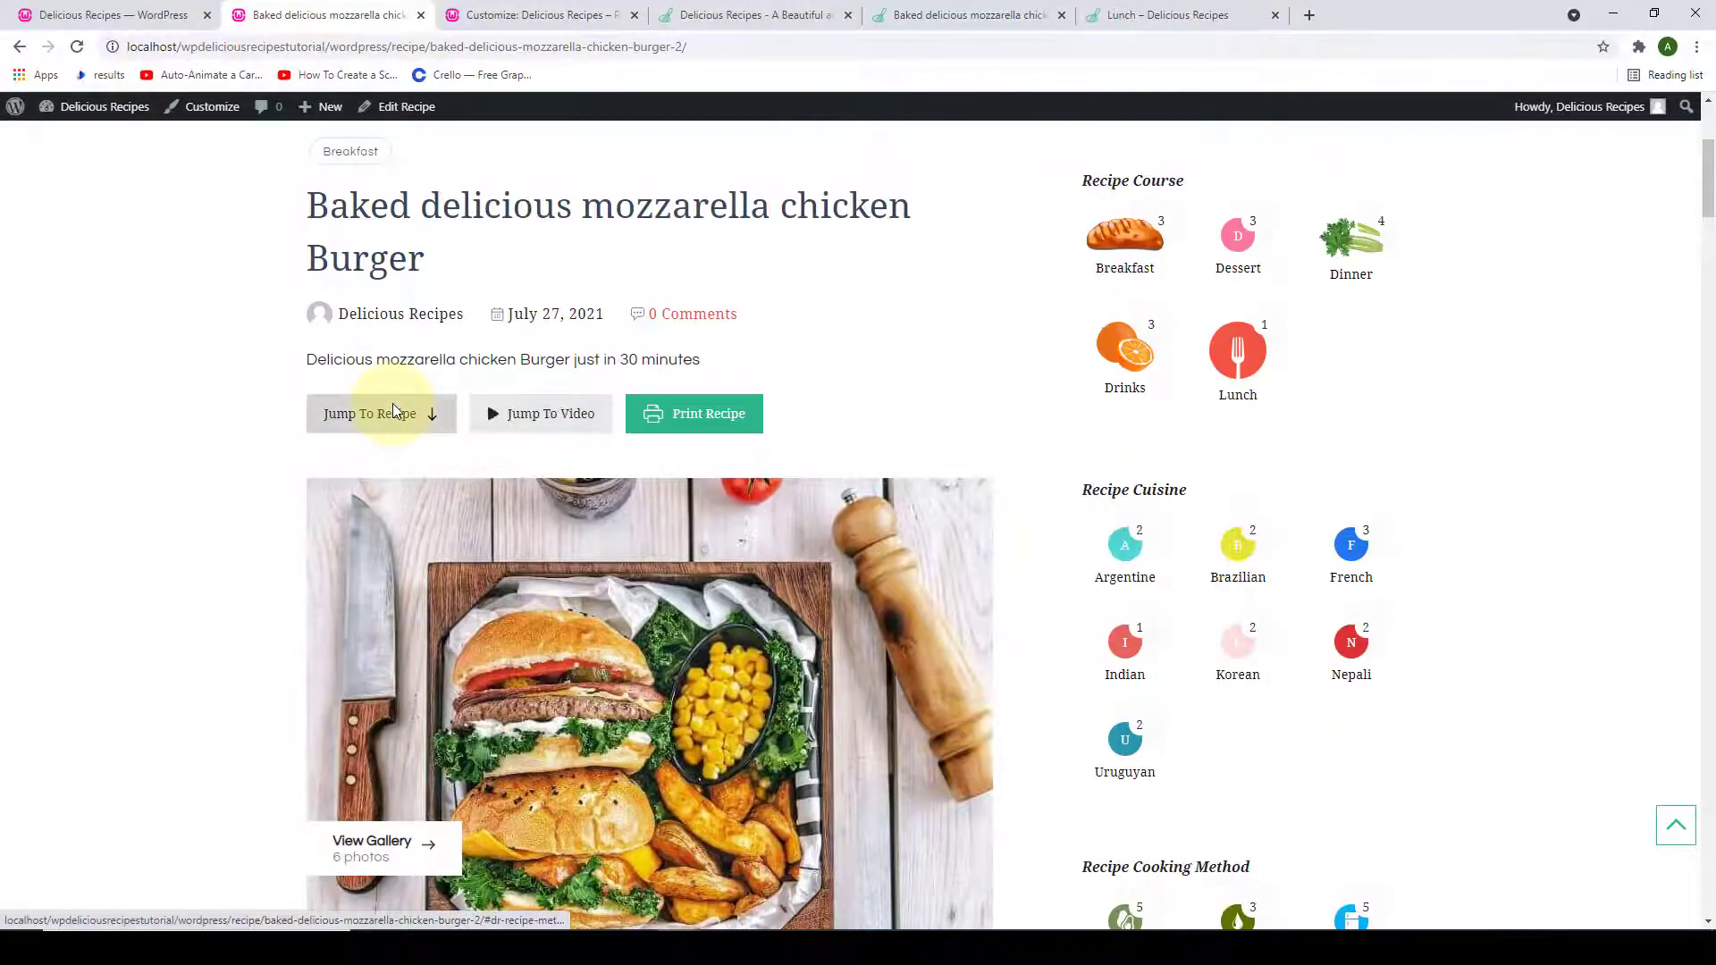
{"action": "scroll", "coordinate": [383, 287], "scroll_direction": "down", "scroll_amount": 6}
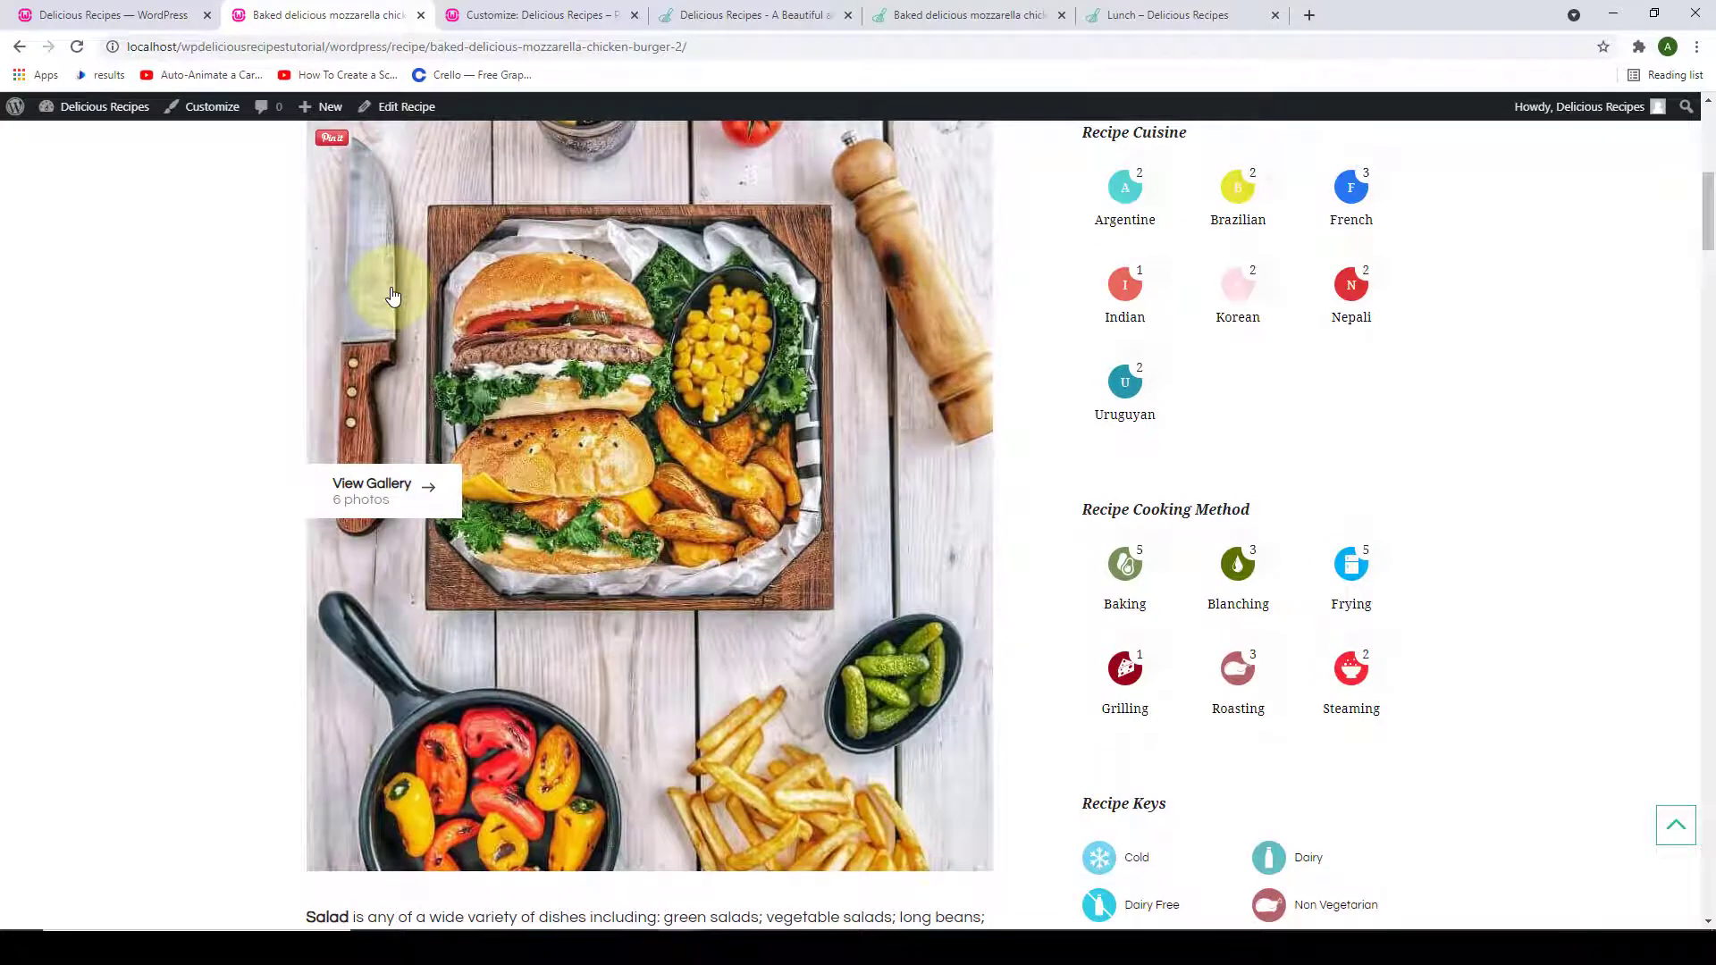
- Return to the Recipe Details settings and review the options back up to Global Recipe Toggles and the ingredient line format
{"action": "left_click", "coordinate": [56, 14]}
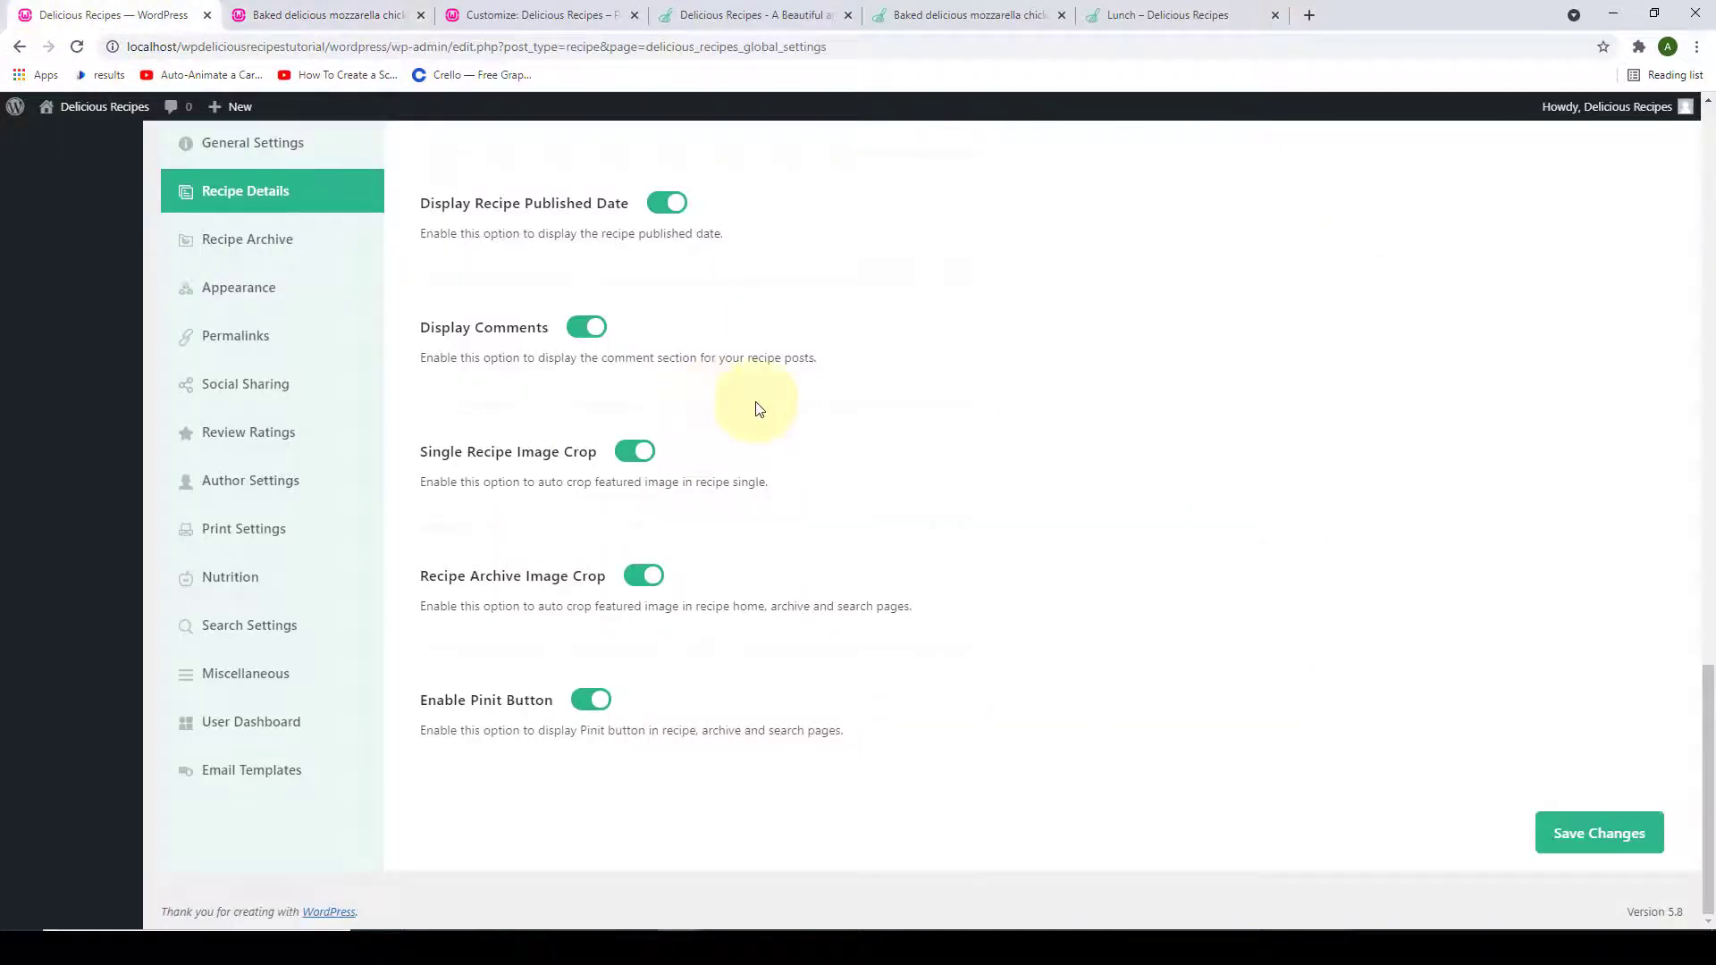
{"action": "scroll", "coordinate": [762, 424], "scroll_direction": "up", "scroll_amount": 10}
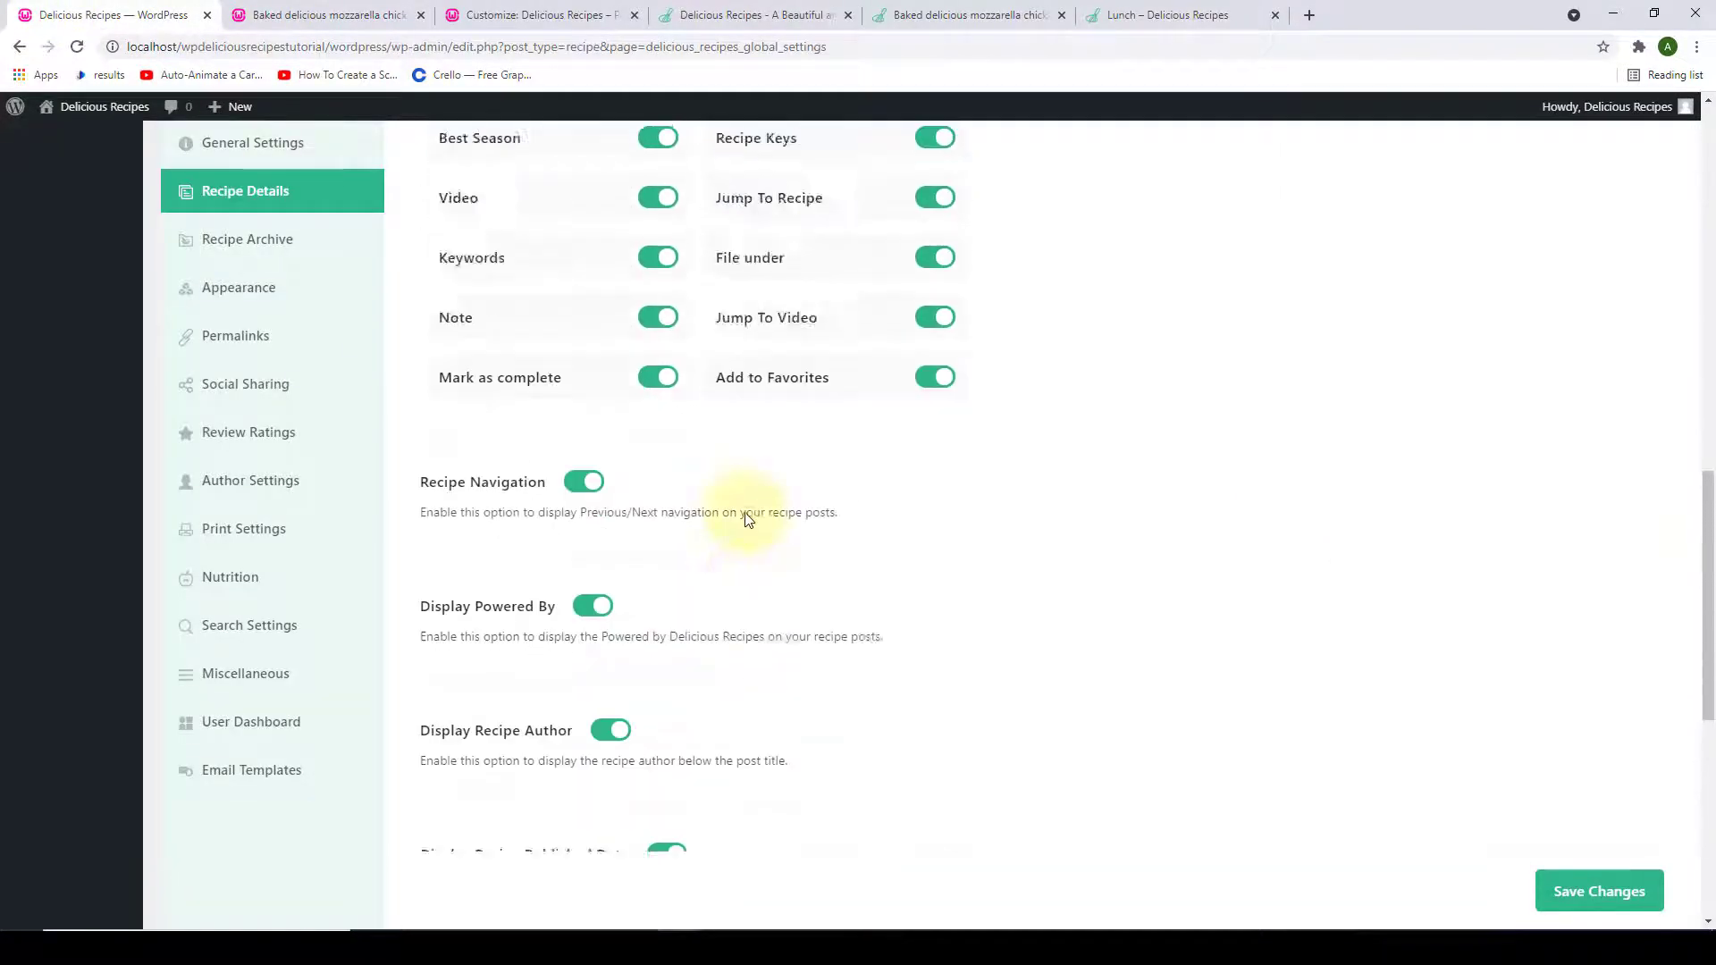
{"action": "scroll", "coordinate": [749, 520], "scroll_direction": "up", "scroll_amount": 4}
{"action": "scroll", "coordinate": [749, 520], "scroll_direction": "up", "scroll_amount": 4}
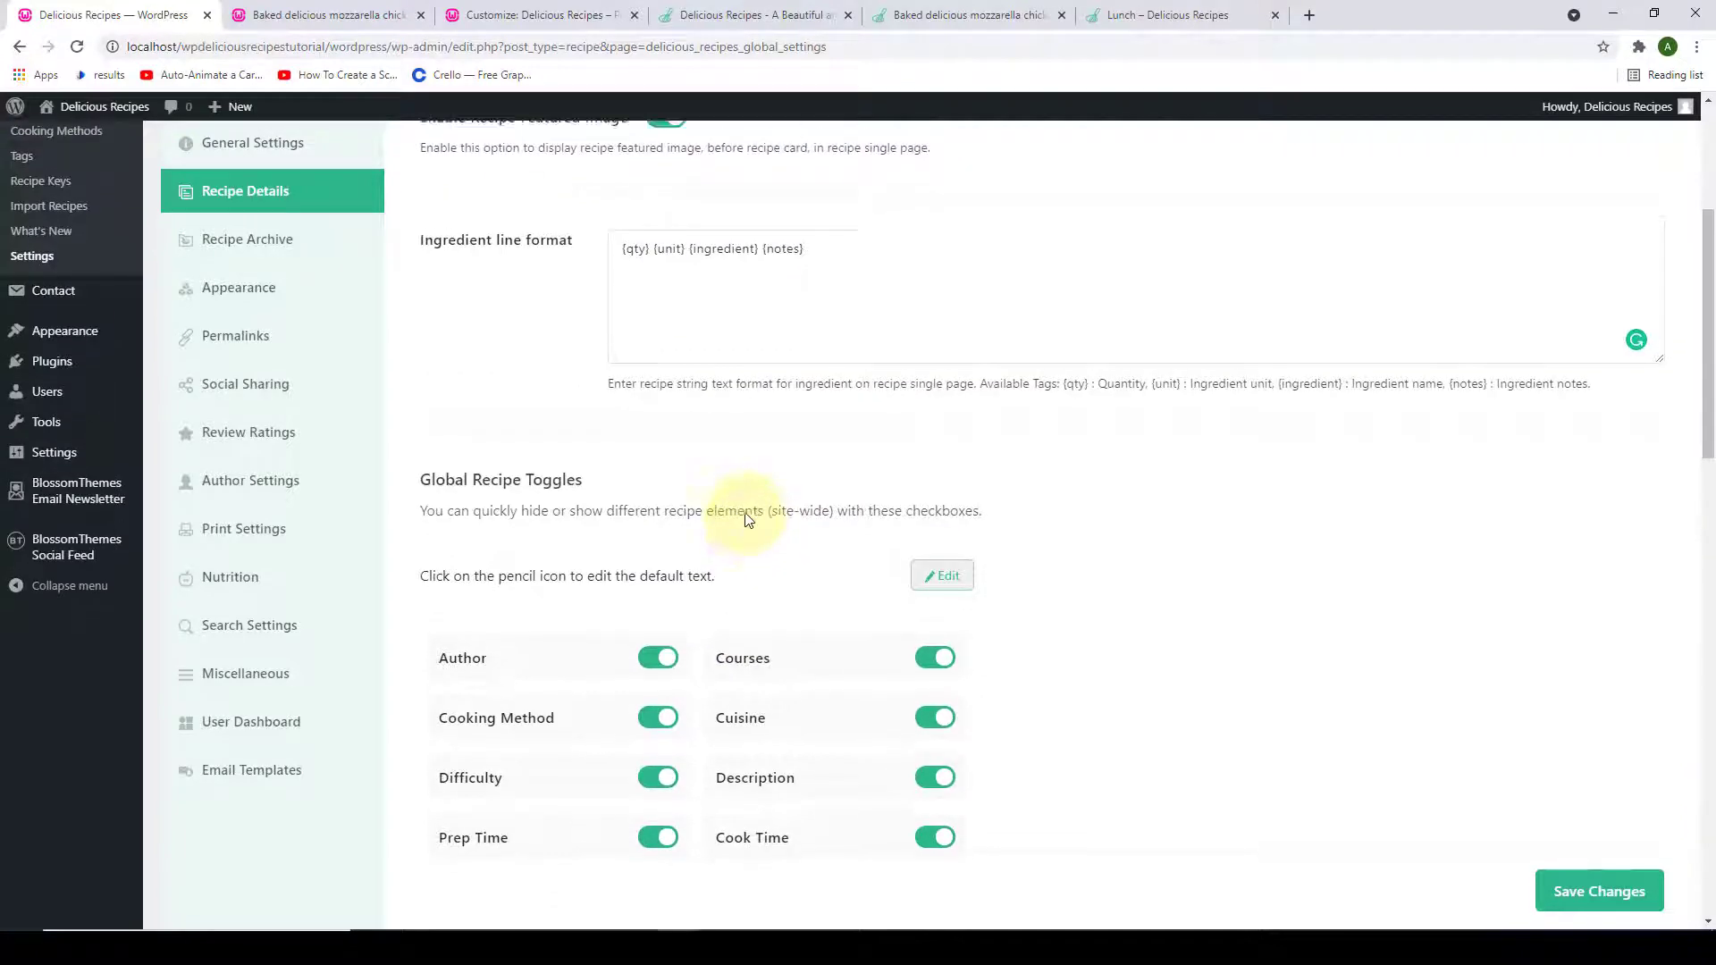